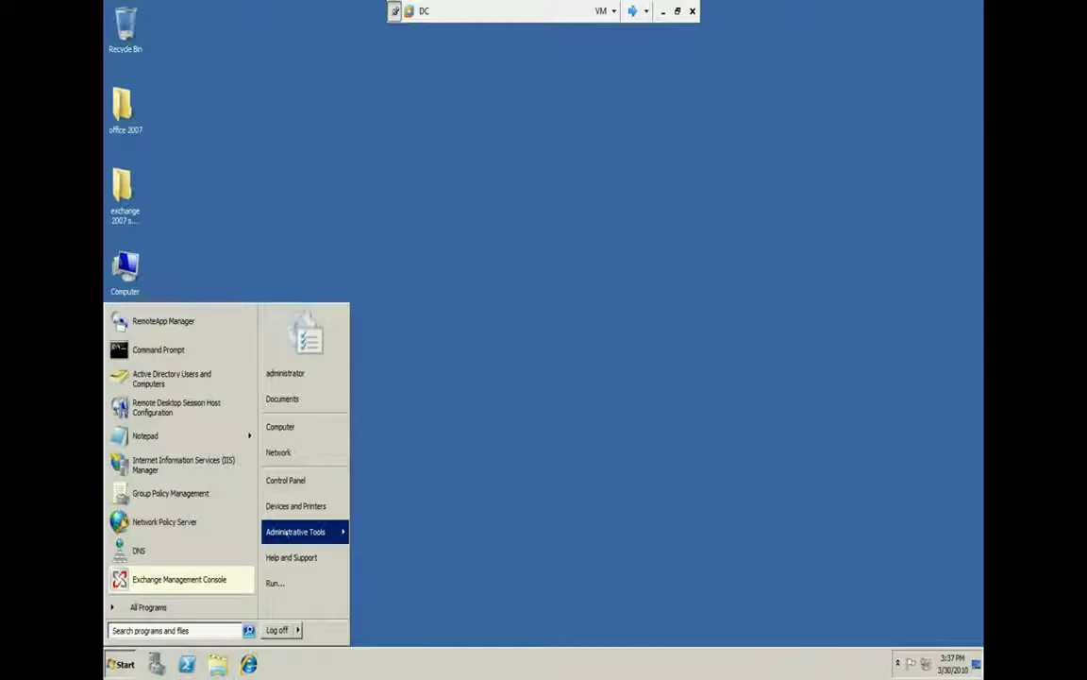
# Leave DC's Start menu and cycle past Windows Server 2008 and Windows XP to reach member2
pyautogui.moveTo(285, 532)
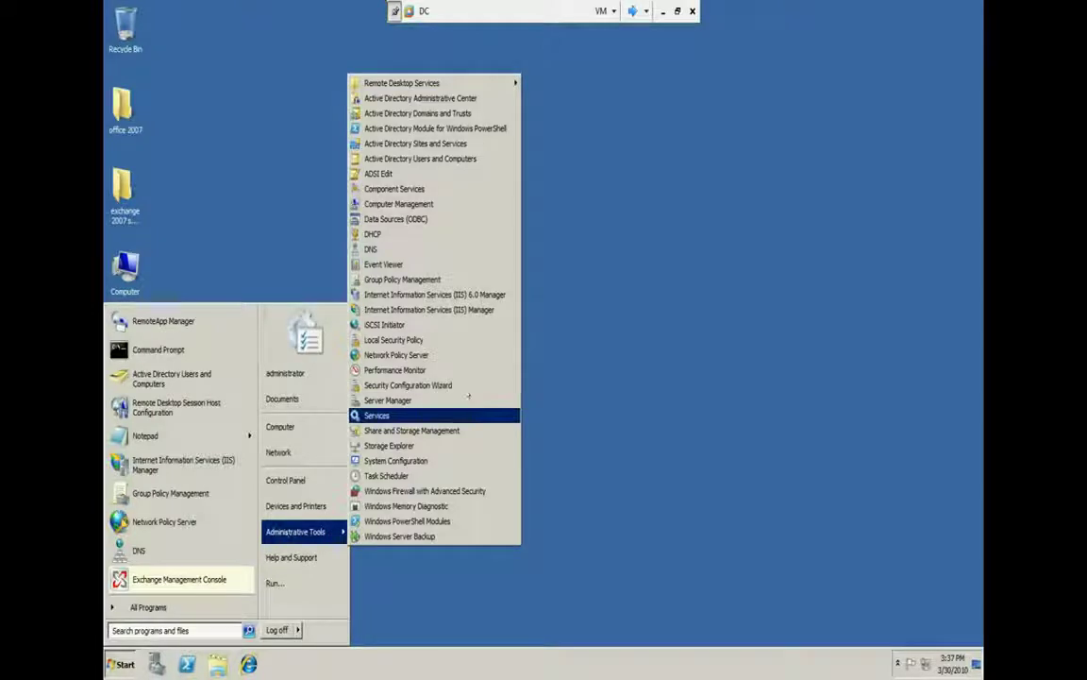
pyautogui.click(469, 415)
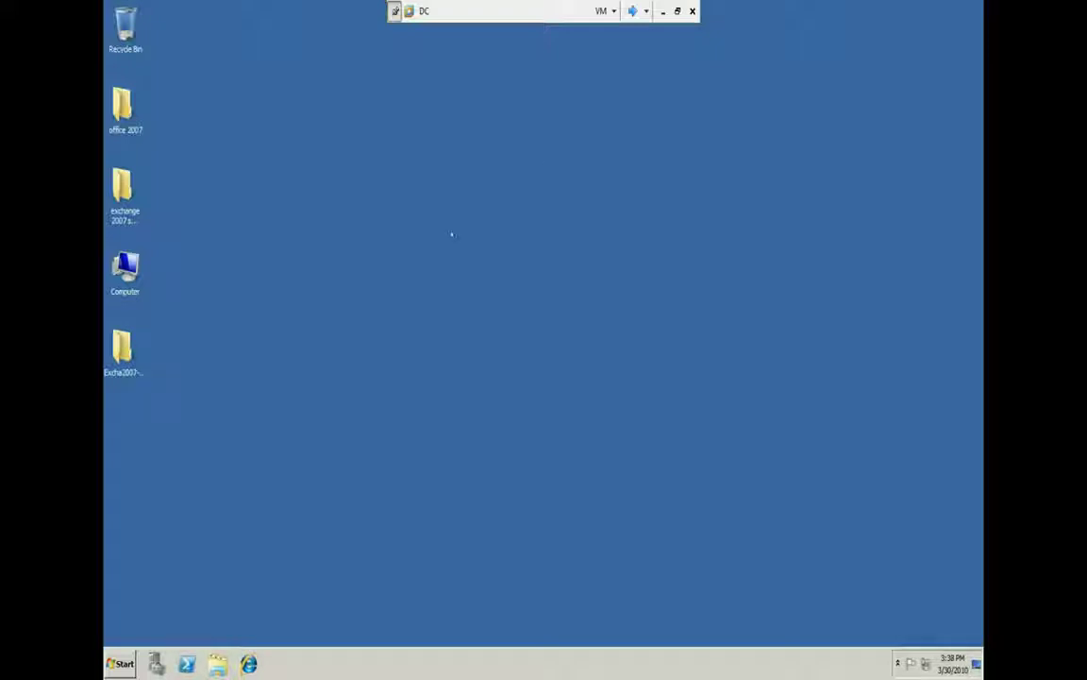
pyautogui.click(632, 10)
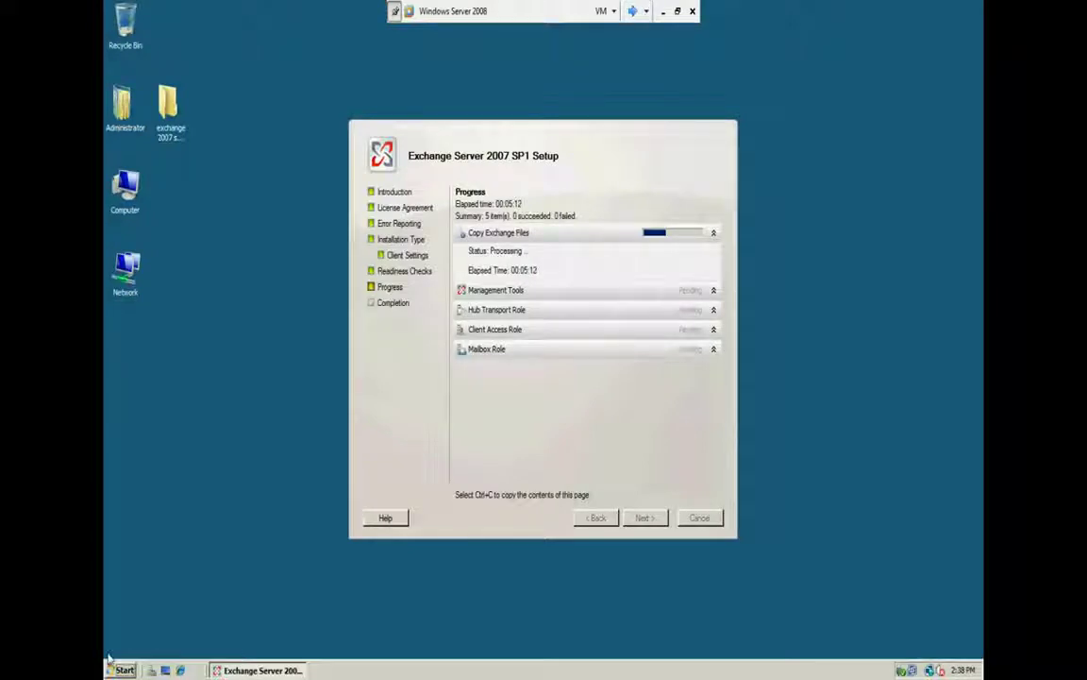
pyautogui.click(631, 10)
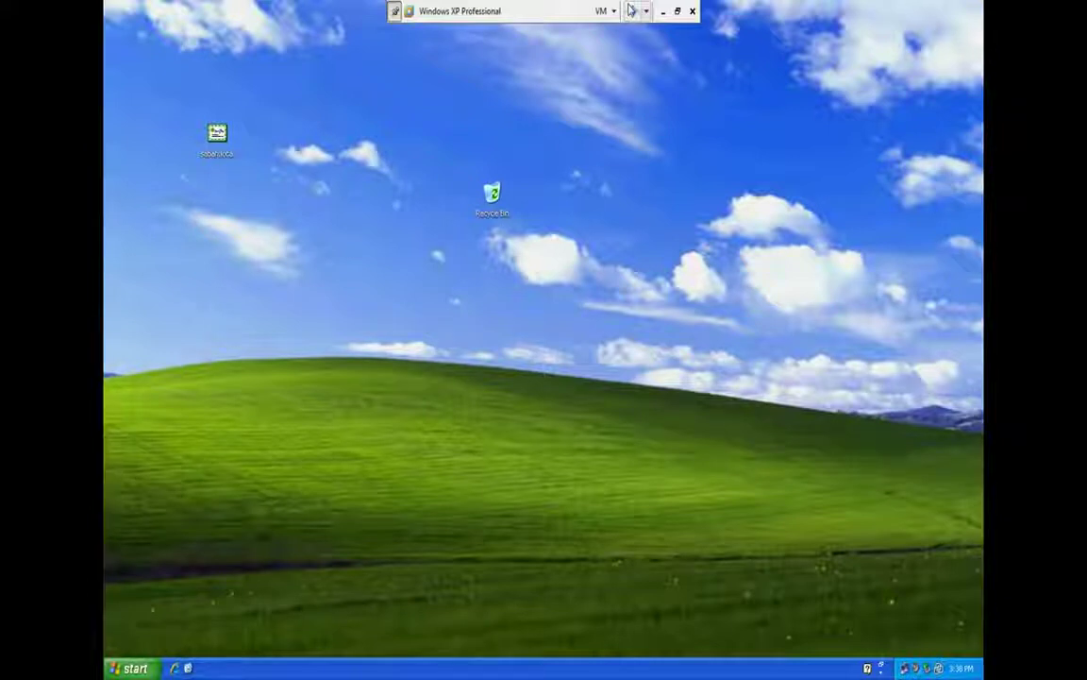
pyautogui.click(631, 10)
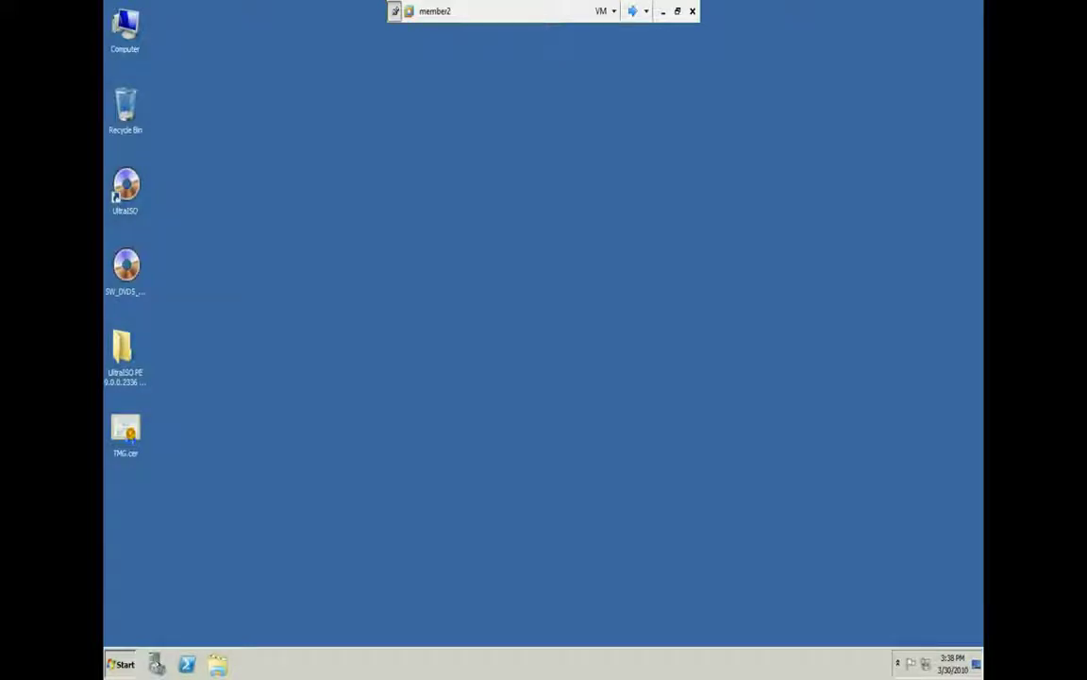
pyautogui.click(120, 663)
pyautogui.click(120, 664)
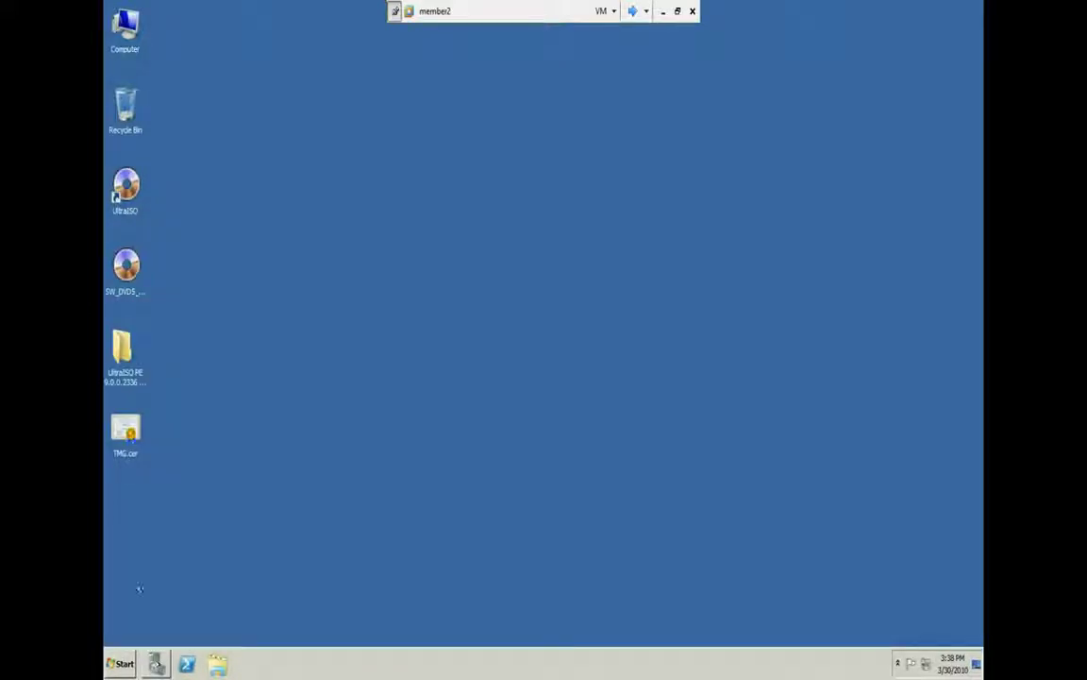
pyautogui.click(148, 658)
pyautogui.rightClick(634, 356)
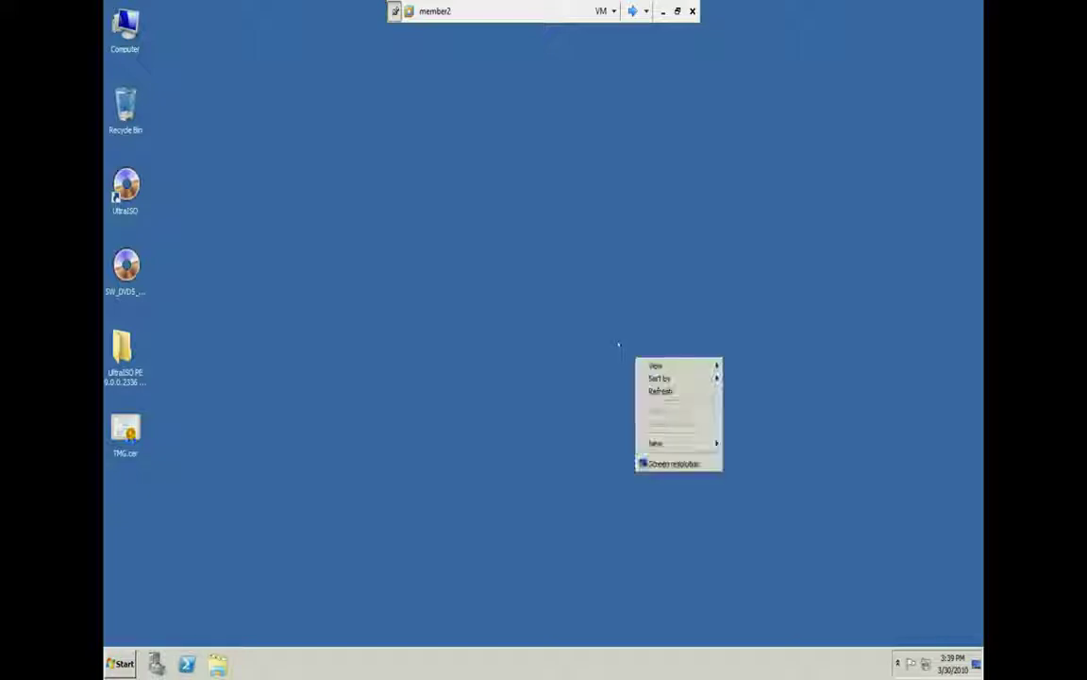
pyautogui.click(646, 387)
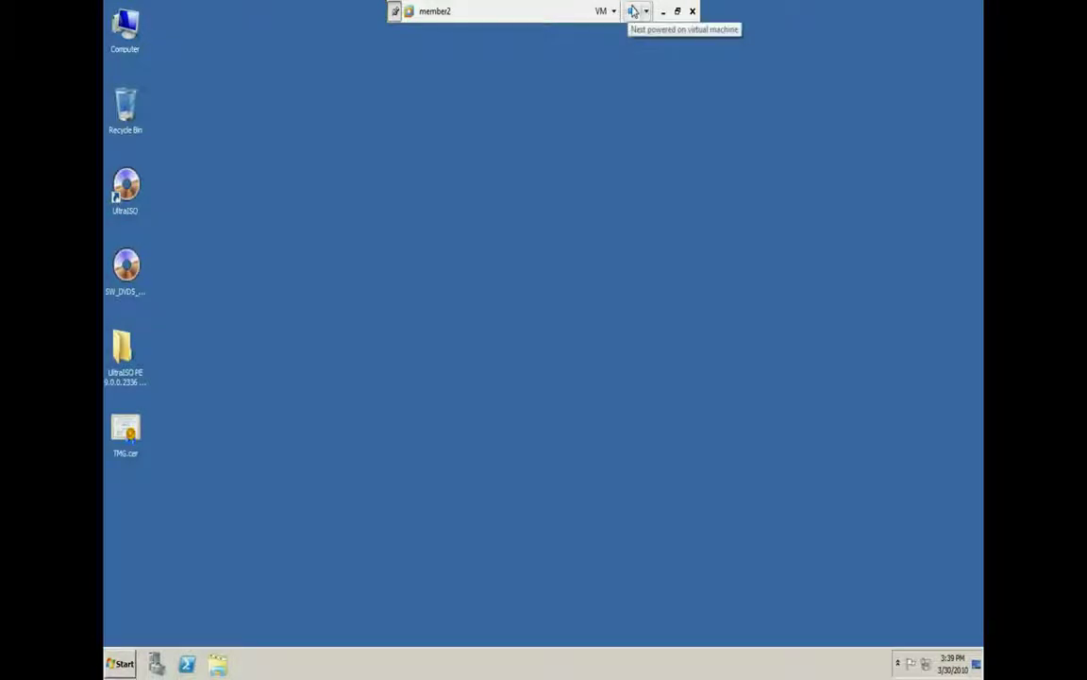
# Cycle the virtual machines from DC through Windows XP back to member2
pyautogui.click(638, 11)
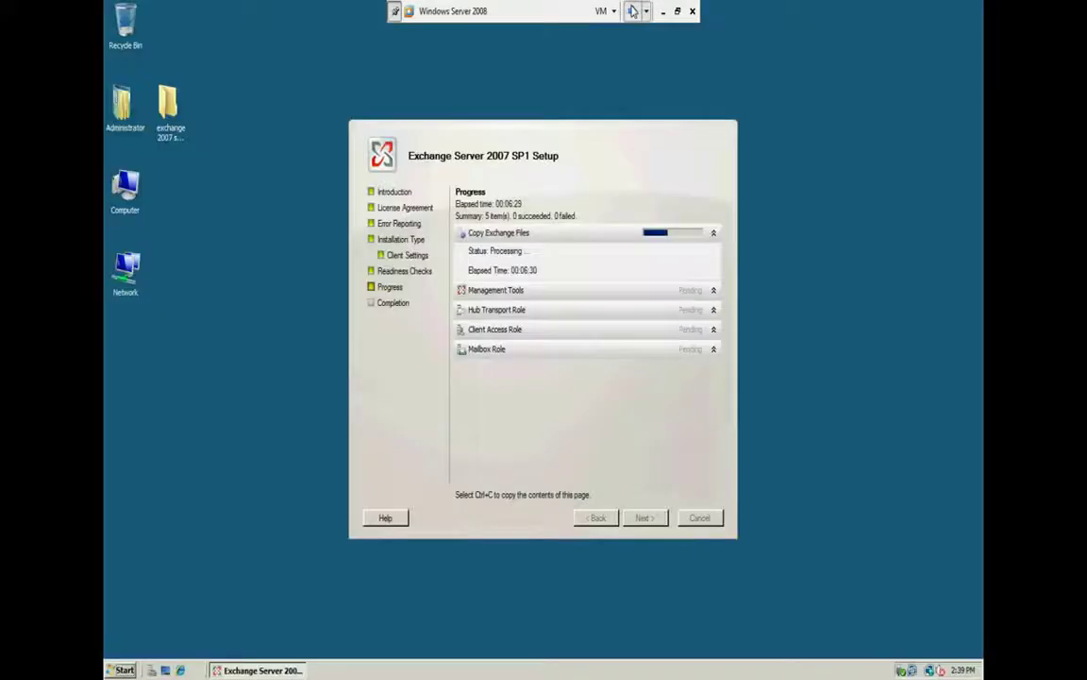
pyautogui.click(633, 11)
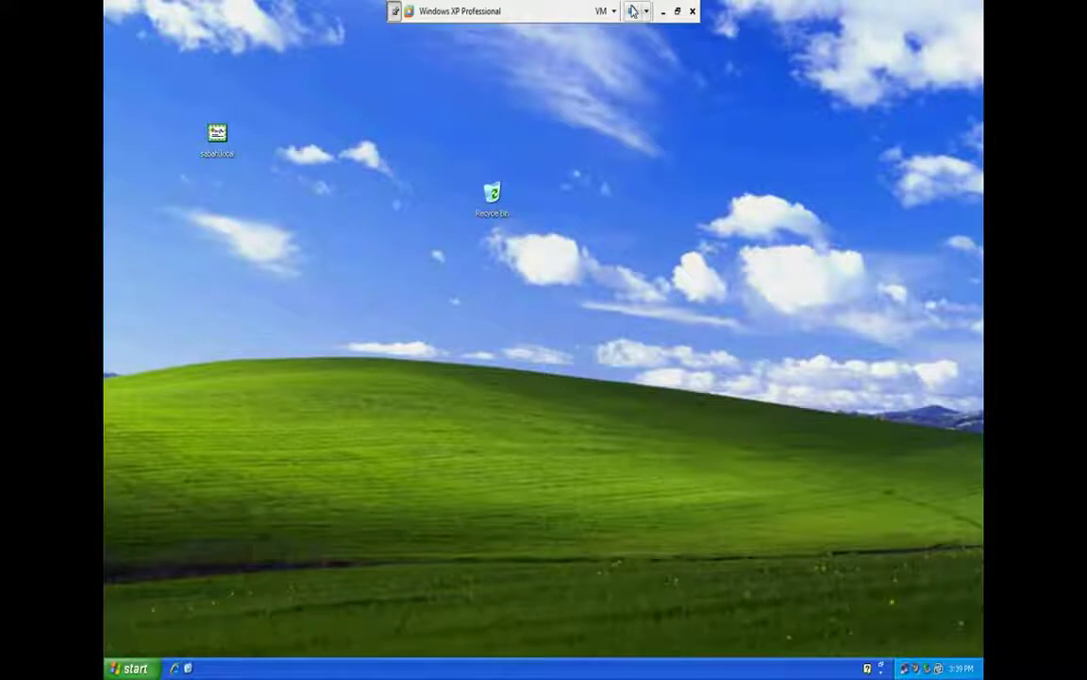
pyautogui.click(633, 11)
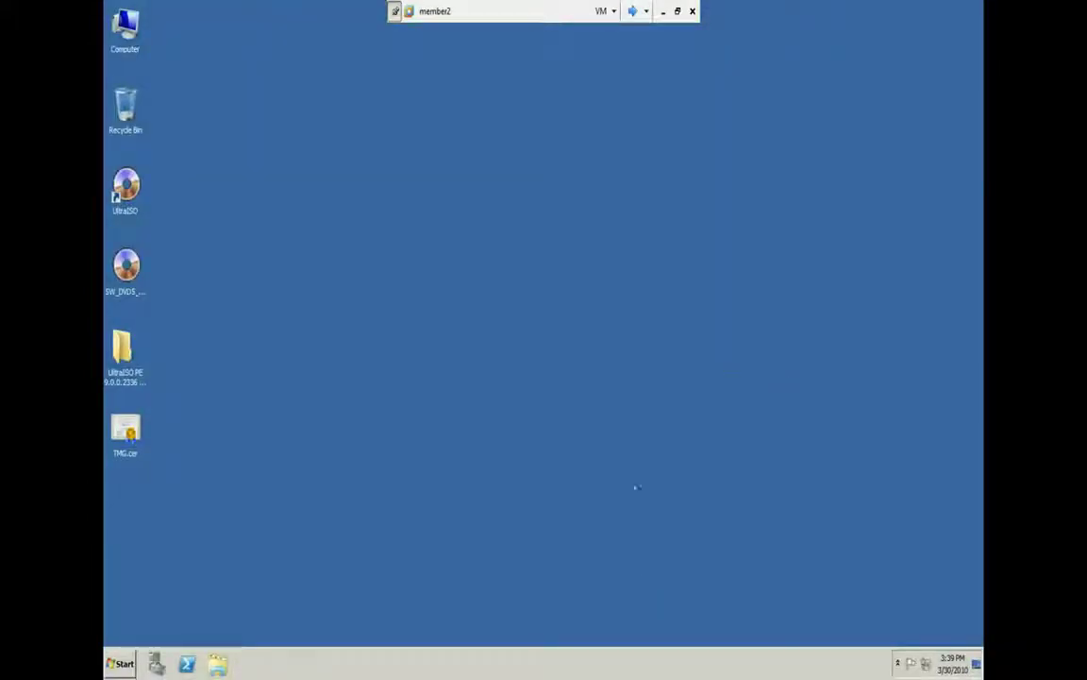
# Refresh member2's desktop, then minimize the VMware console to the host desktop
pyautogui.rightClick(637, 487)
pyautogui.click(677, 519)
pyautogui.click(662, 12)
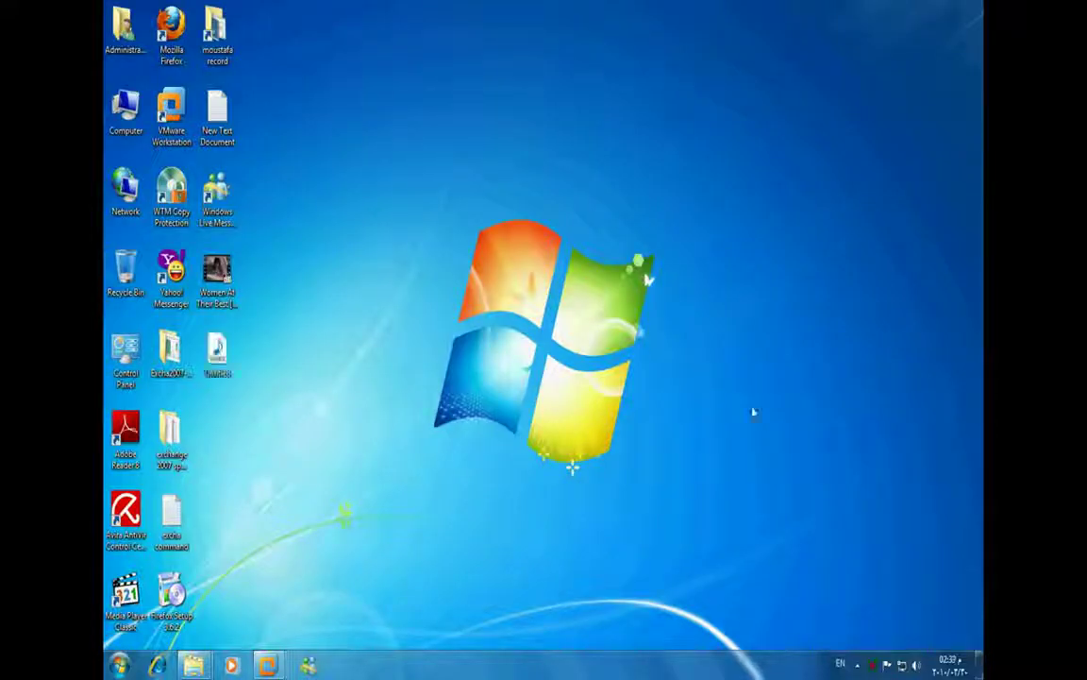
# Restore member2 from the taskbar, cycle past DC and Windows Server 2008, and start Add Roles
pyautogui.moveTo(309, 668)
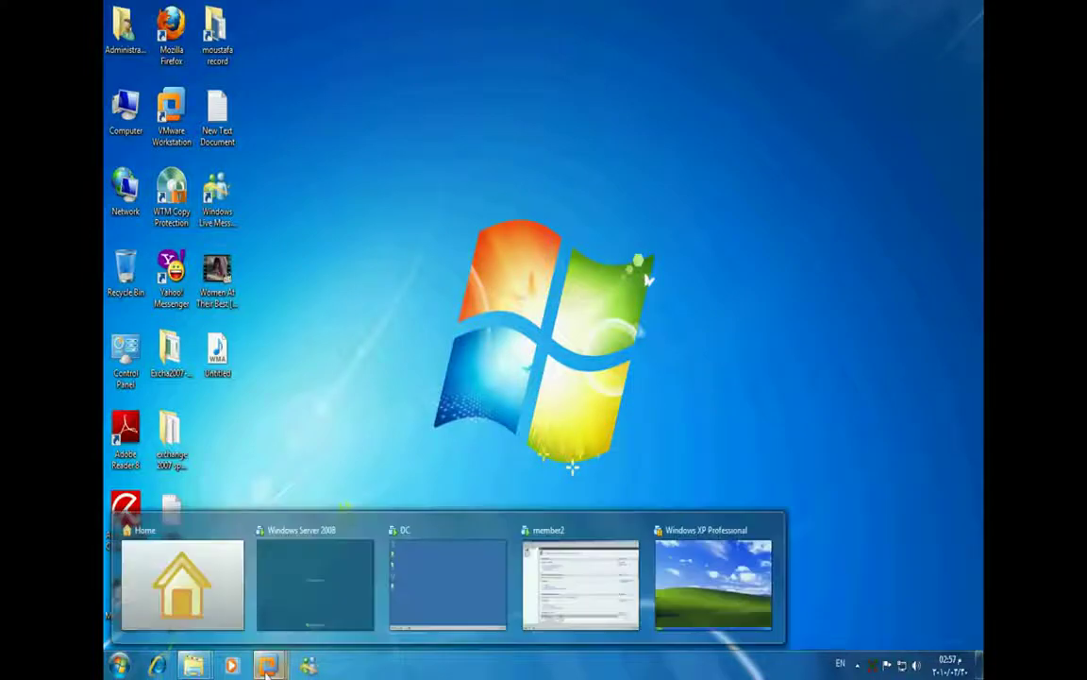
pyautogui.click(540, 564)
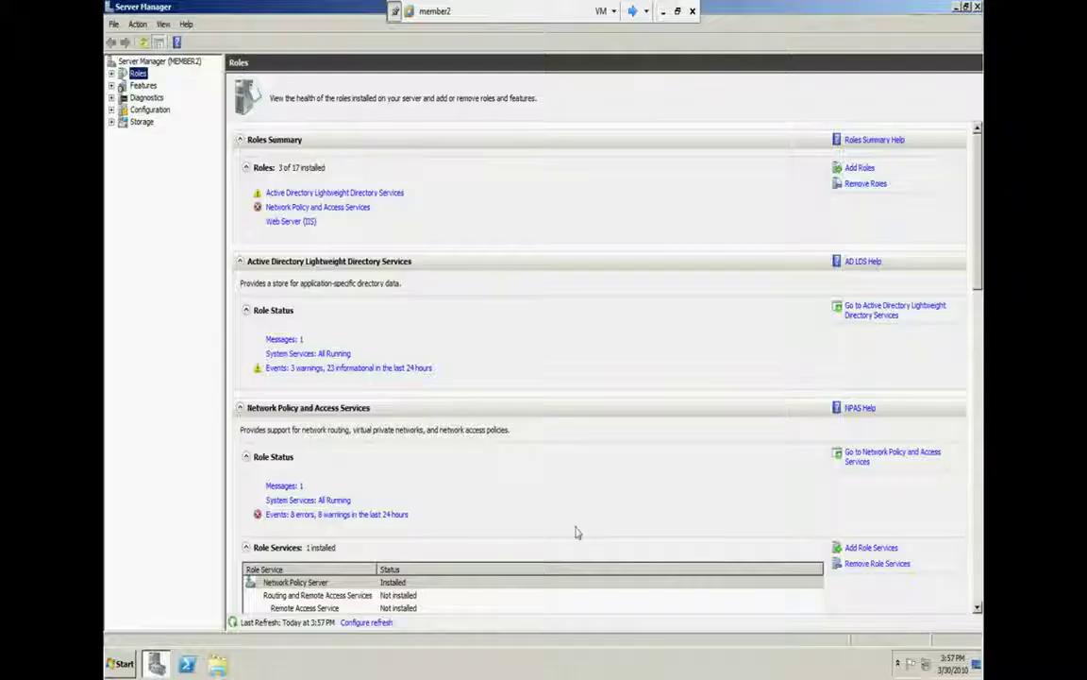
pyautogui.click(634, 10)
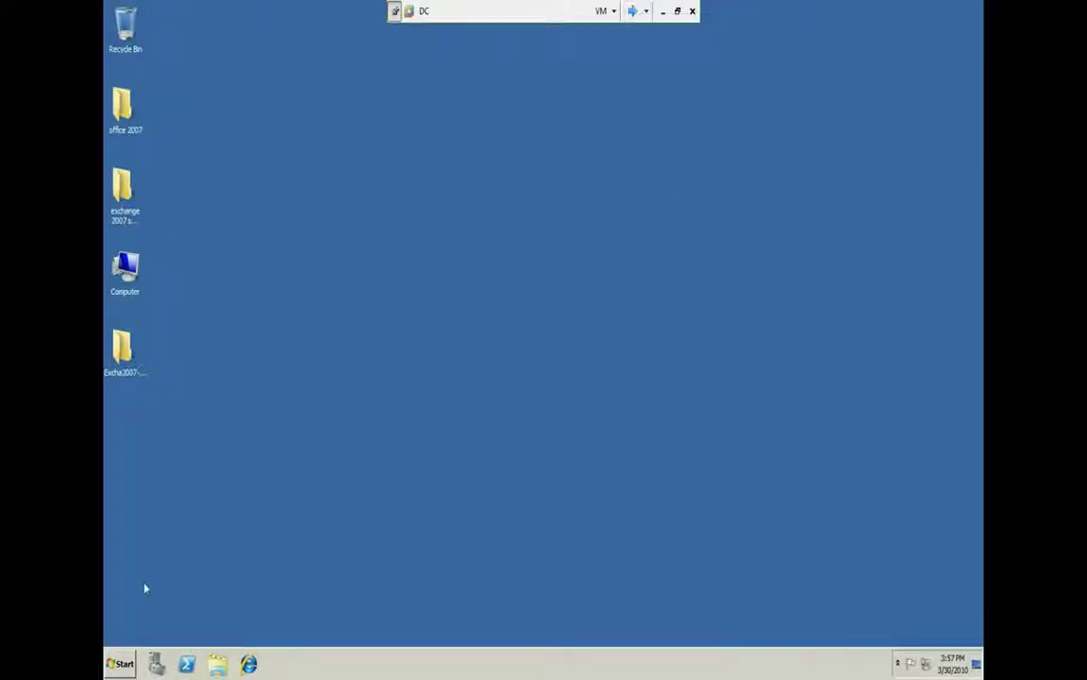
pyautogui.click(634, 11)
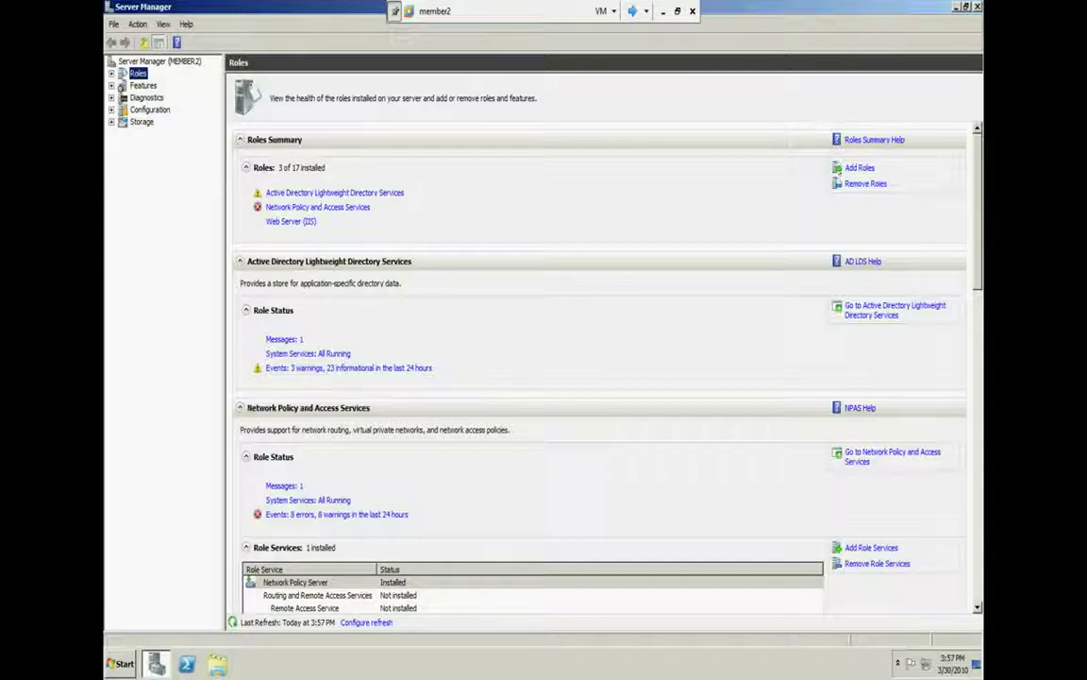
pyautogui.click(859, 167)
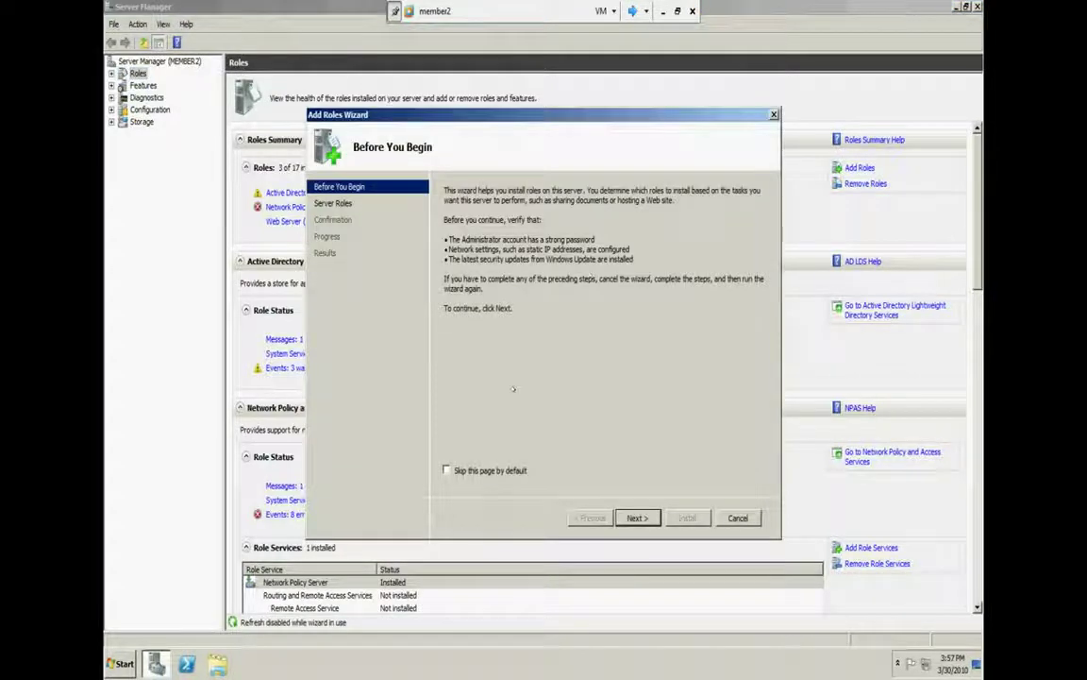
# Set the Add Roles introduction page to be skipped, advance once, then cancel the wizard
pyautogui.click(514, 470)
pyautogui.click(637, 517)
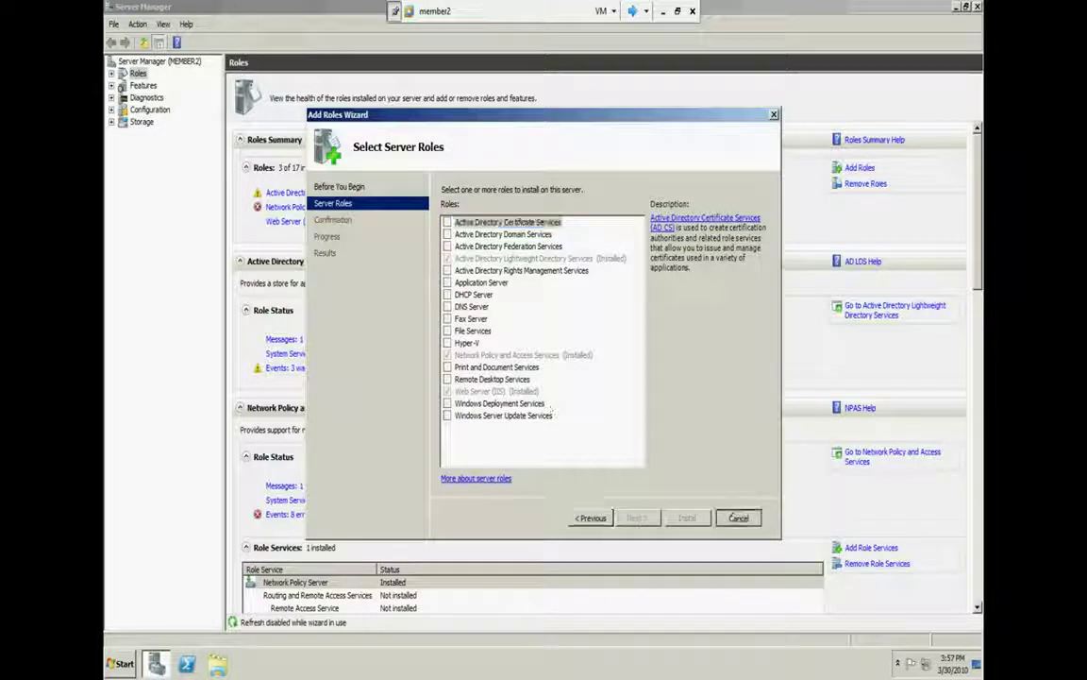
pyautogui.click(738, 517)
pyautogui.click(582, 337)
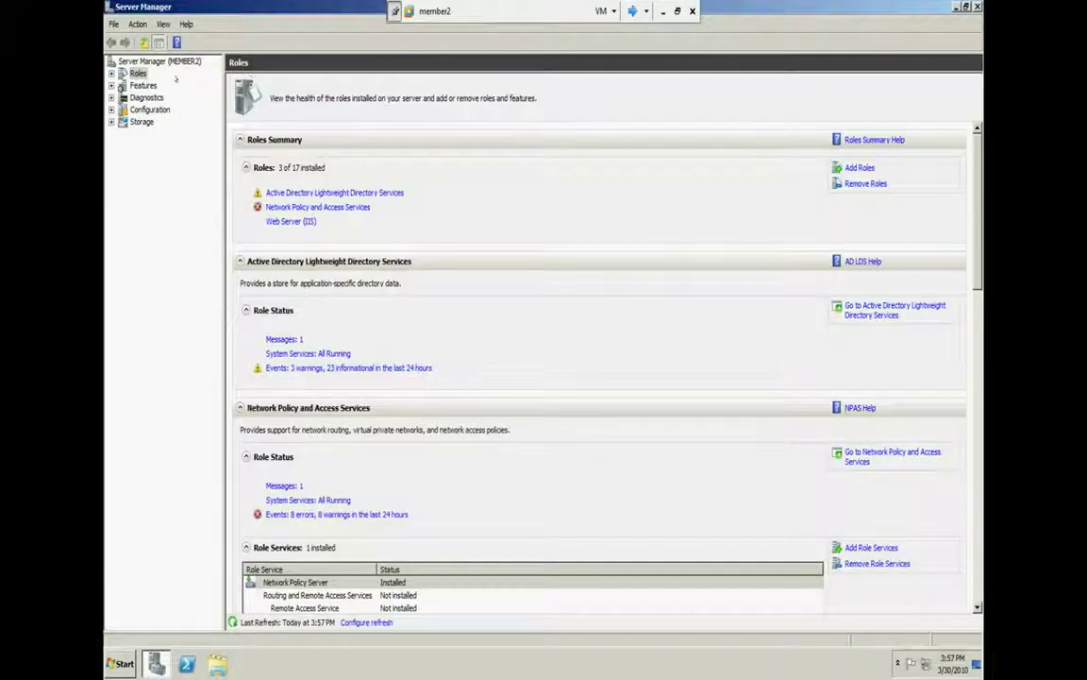
# Browse the Add Features list to Network Load Balancing, cancel it, and restart Add Roles
pyautogui.press('Down')
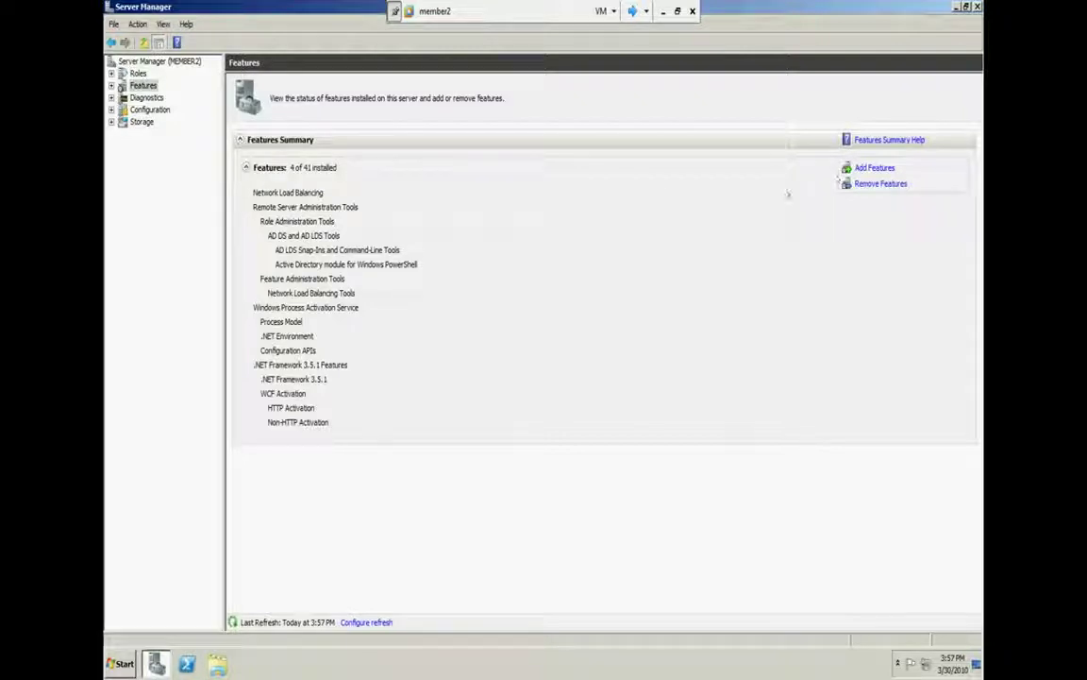
pyautogui.click(875, 168)
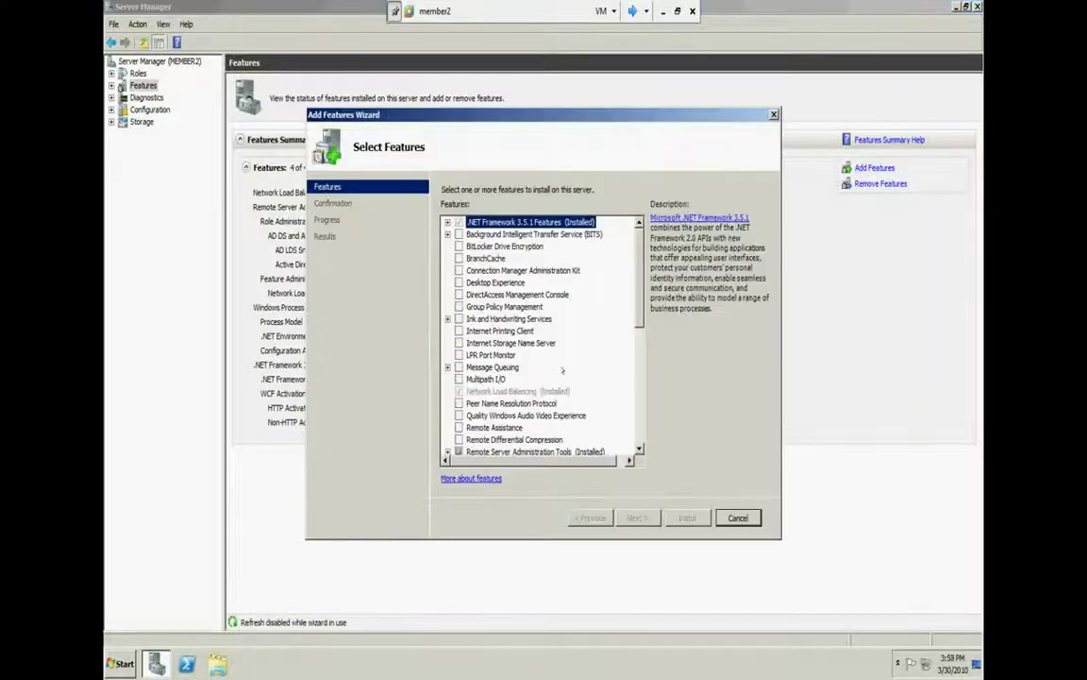
pyautogui.scroll(-2, 632, 349)
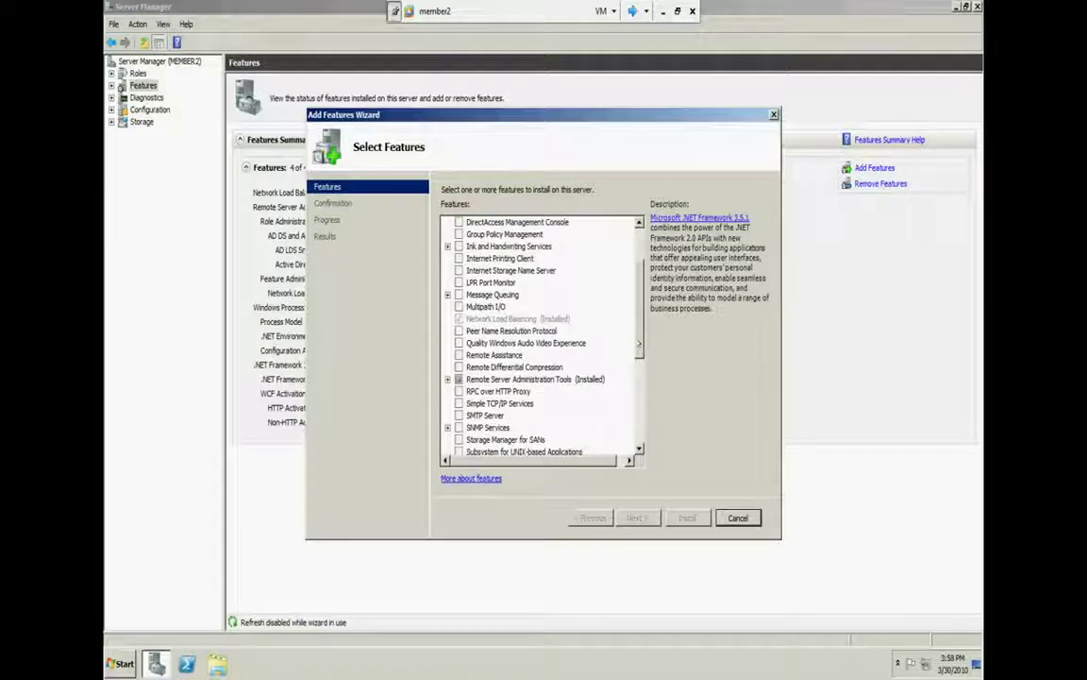
pyautogui.click(517, 318)
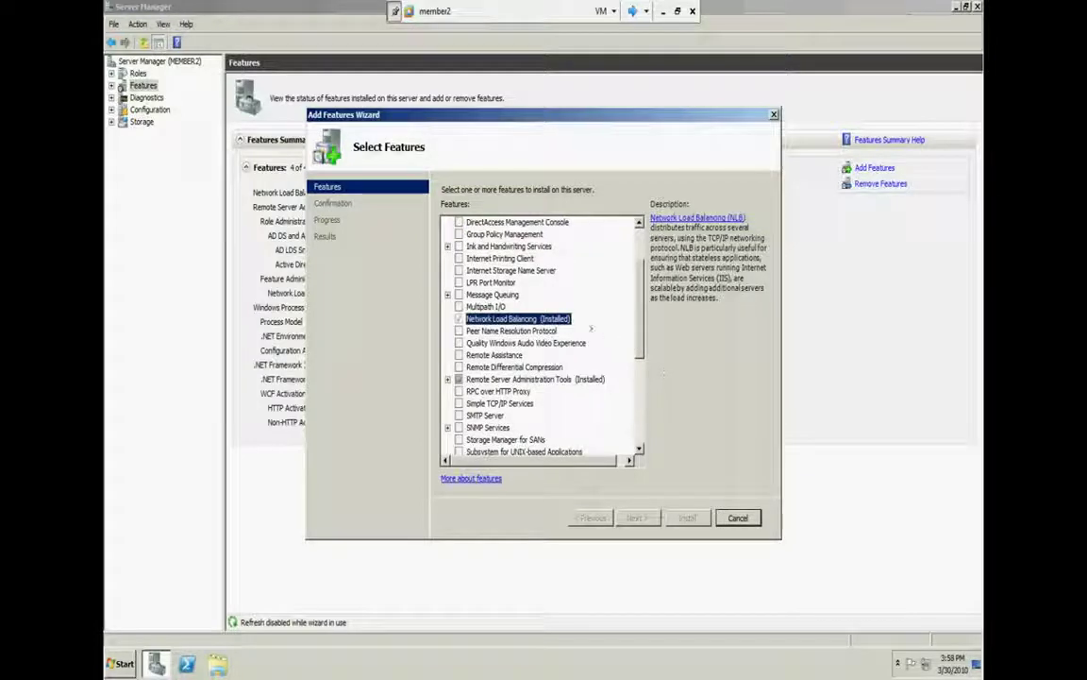
pyautogui.click(725, 520)
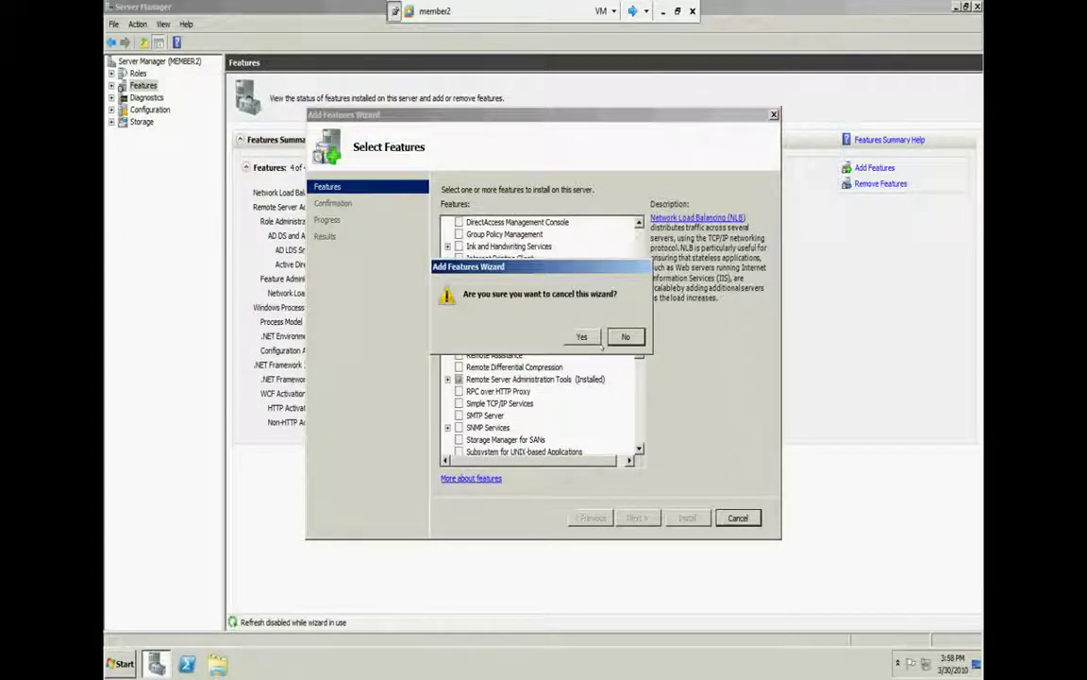
pyautogui.click(580, 337)
pyautogui.click(138, 73)
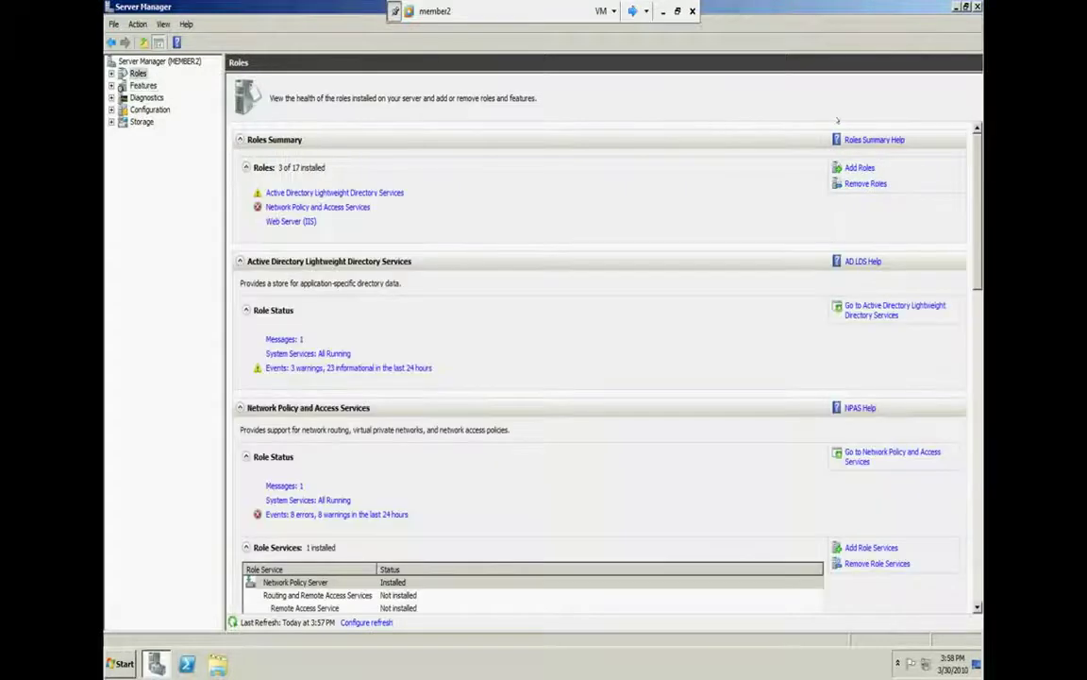
pyautogui.click(849, 168)
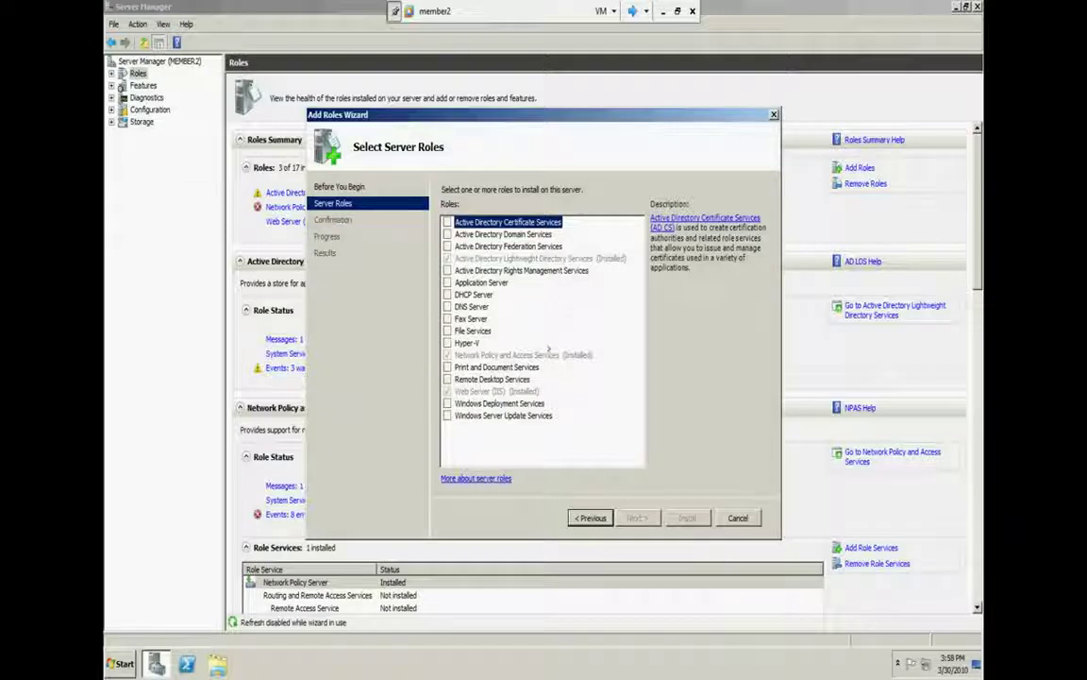
# Confirm Network Policy and Access Services is marked Installed in the roles list, then cancel the wizard
pyautogui.press('r')
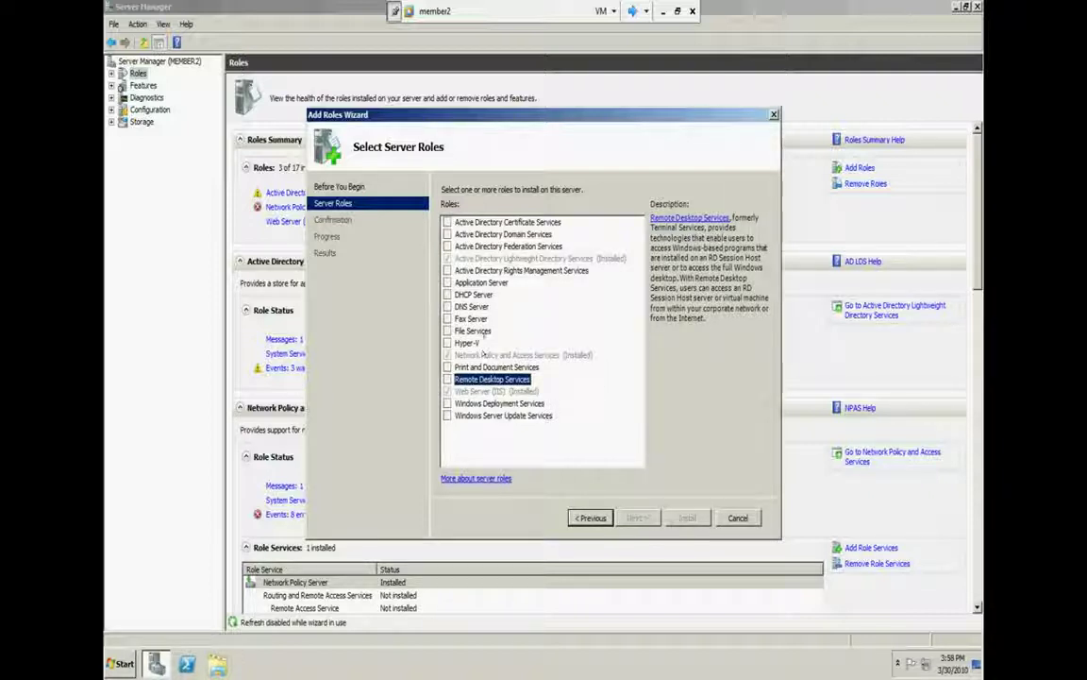
pyautogui.click(493, 356)
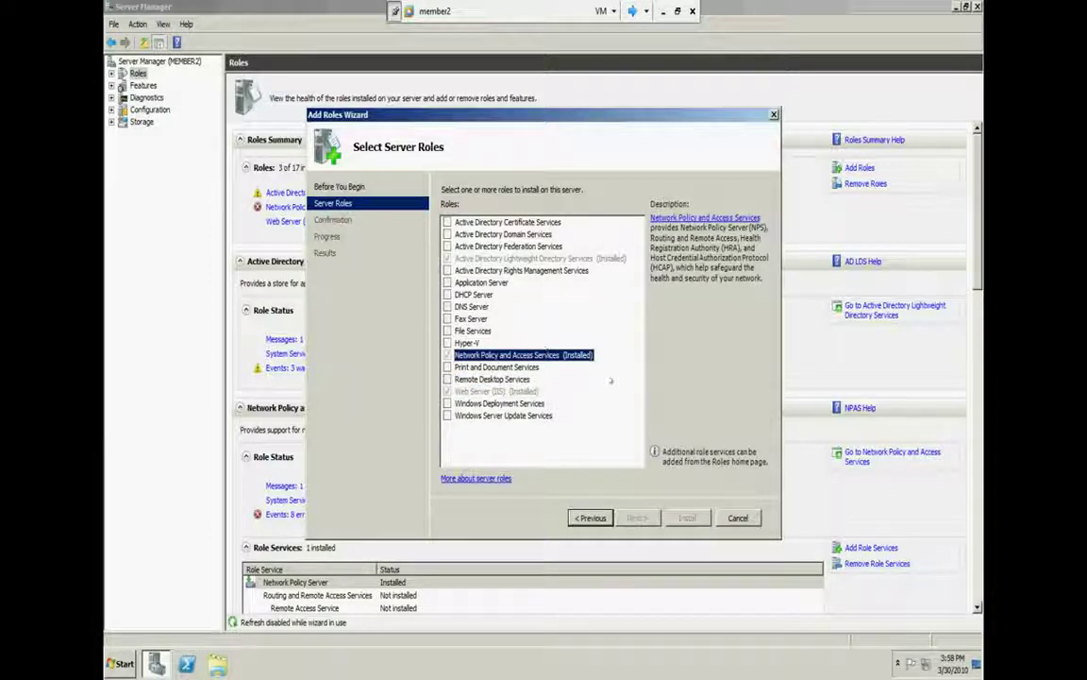
pyautogui.click(739, 517)
pyautogui.click(582, 337)
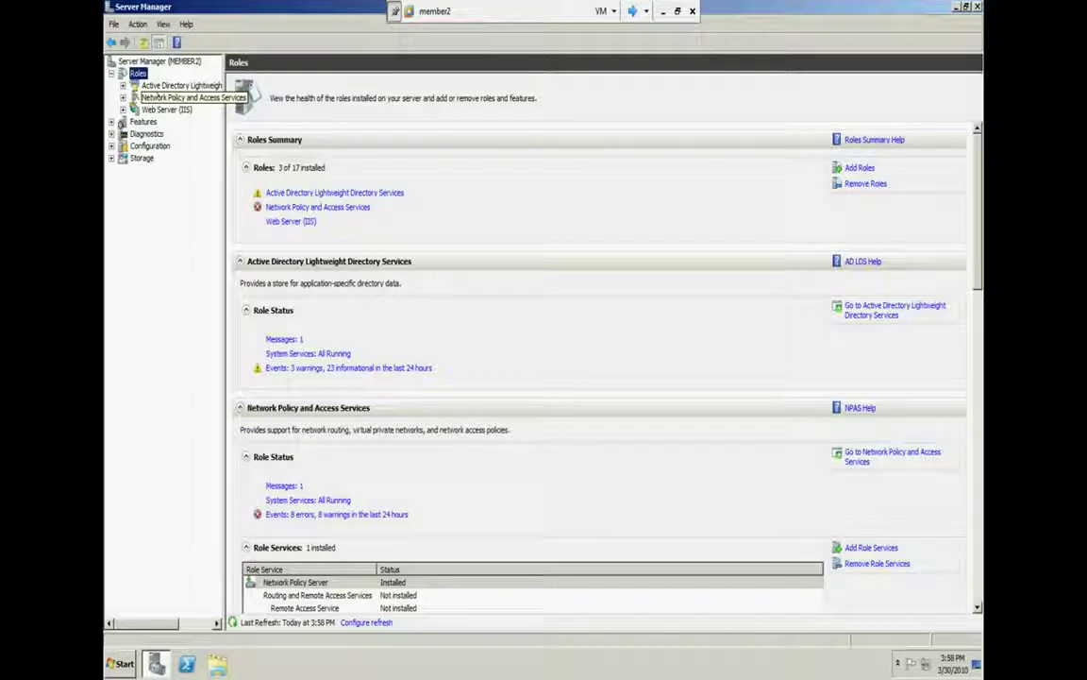
# Expand Network Policy and Access Services in the tree to its summary, then switch to DC
pyautogui.click(157, 97)
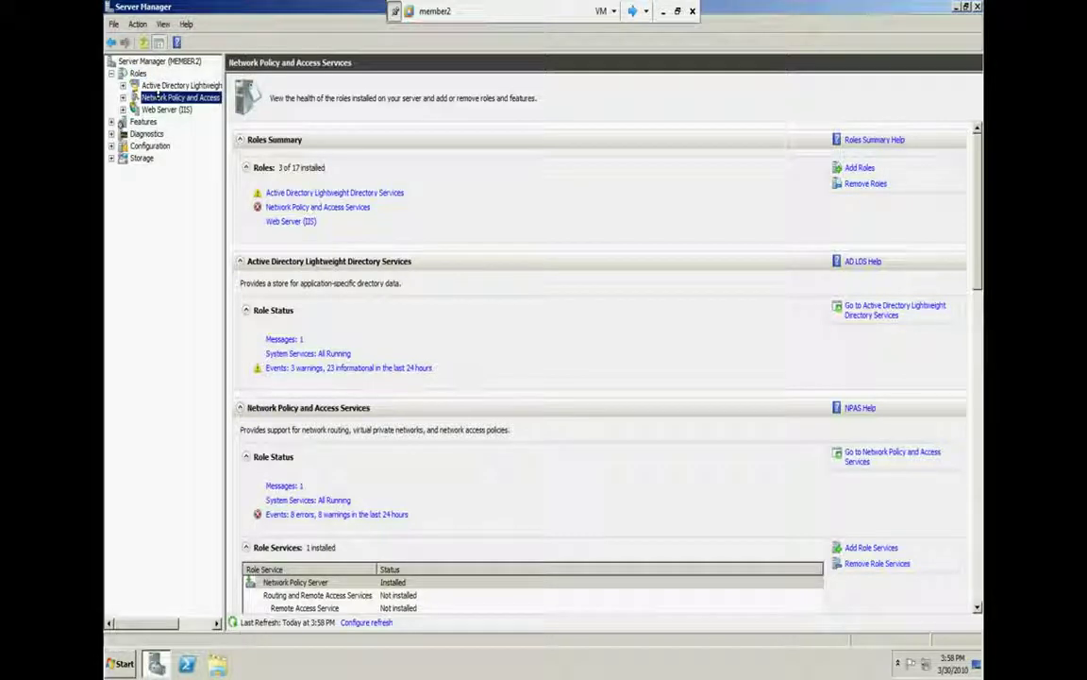
pyautogui.doubleClick(157, 97)
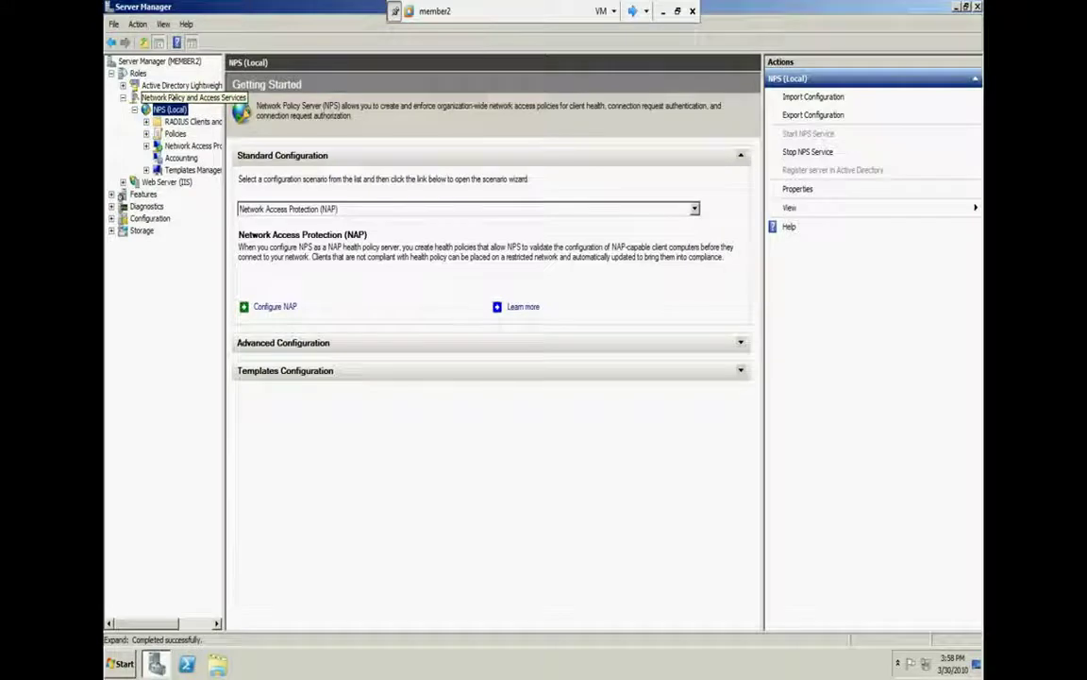
pyautogui.click(165, 96)
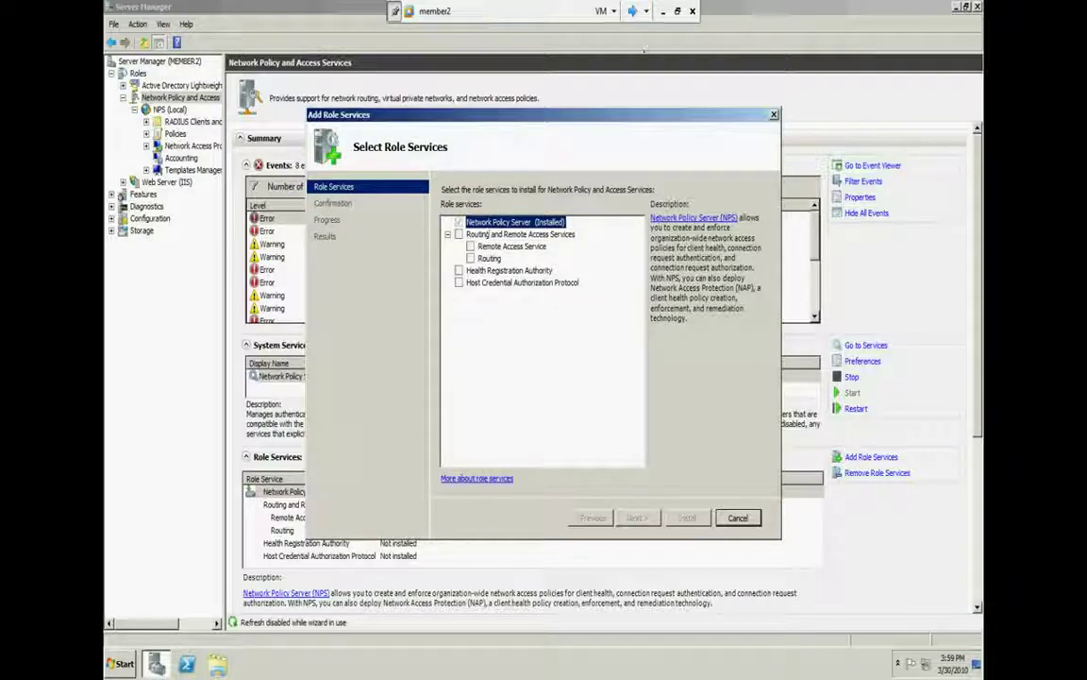
pyautogui.click(632, 10)
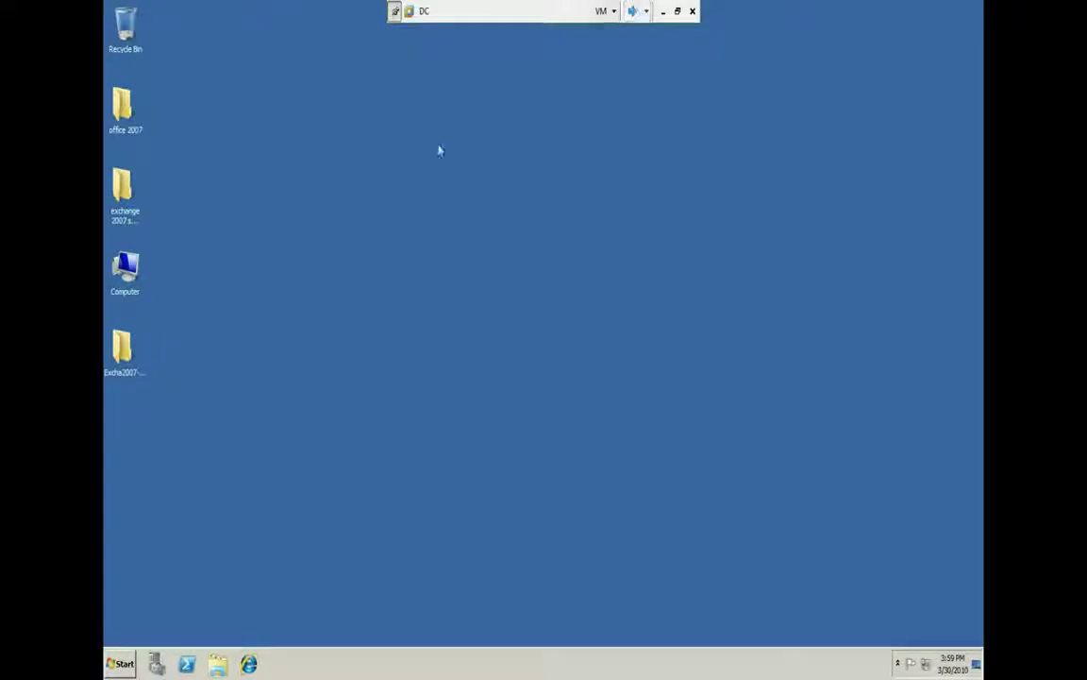
# Launch Network Policy Server on DC, maximize it, and close it again
pyautogui.click(120, 663)
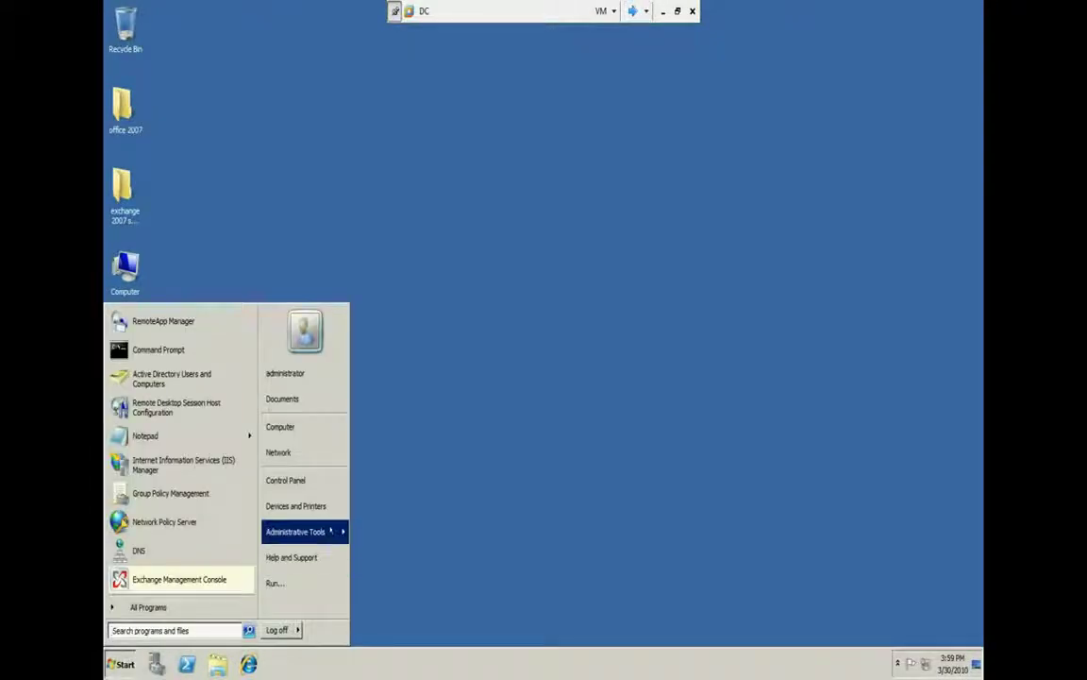
pyautogui.click(447, 355)
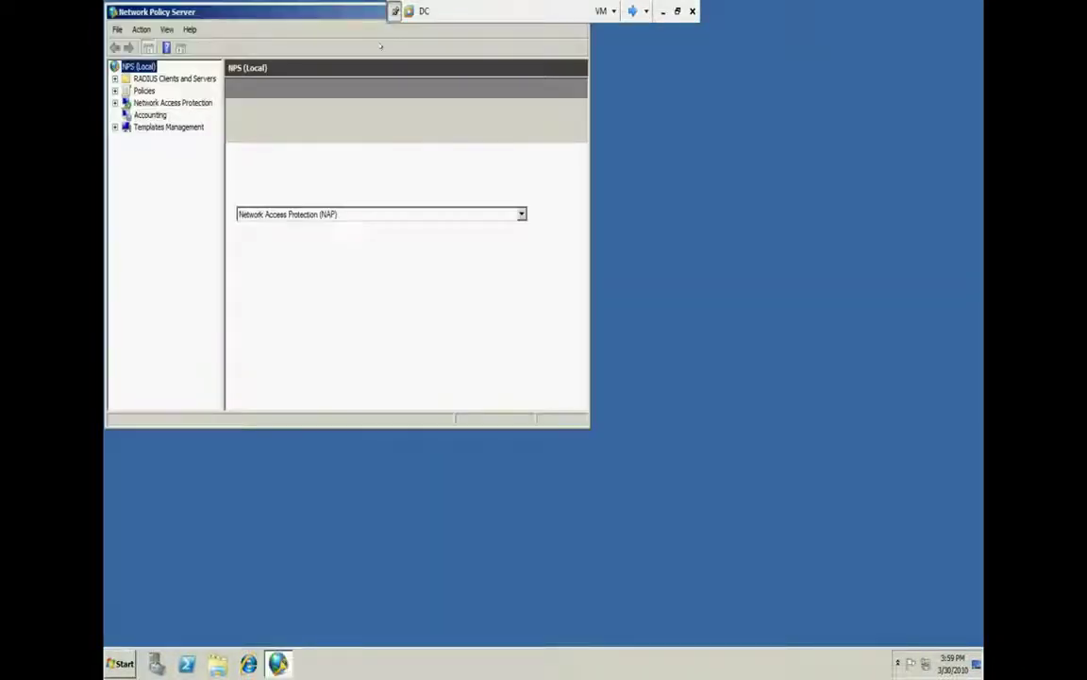
pyautogui.doubleClick(352, 7)
pyautogui.hotkey('alt', 'F4')
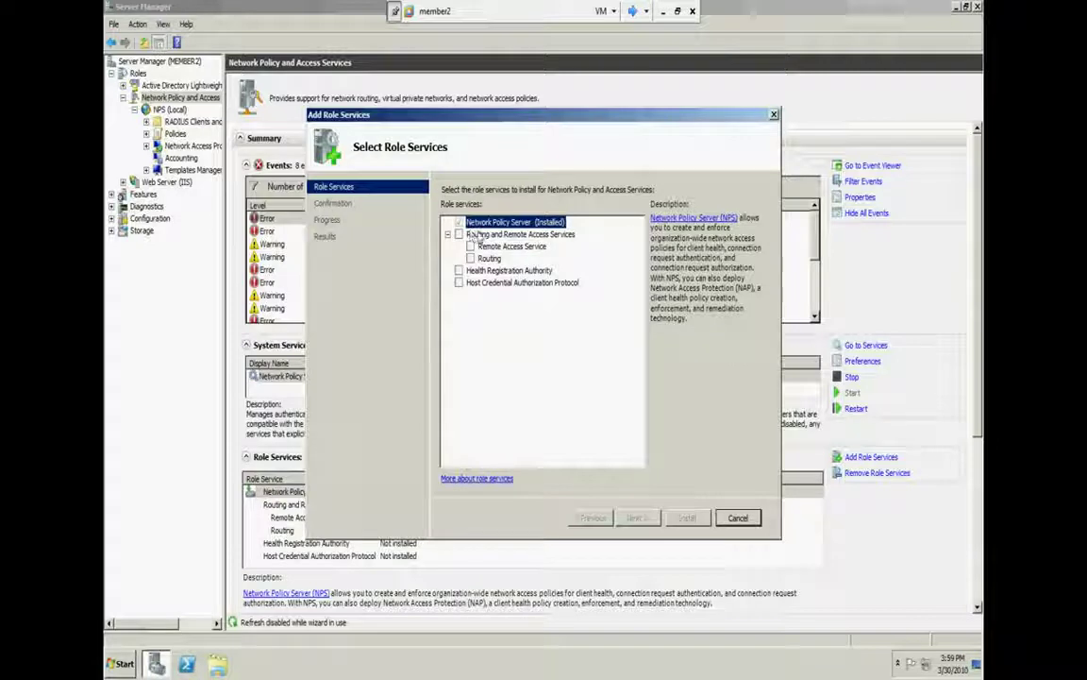
# On member2, cancel the Add Role Services wizard and start Remove Role Services
pyautogui.click(738, 518)
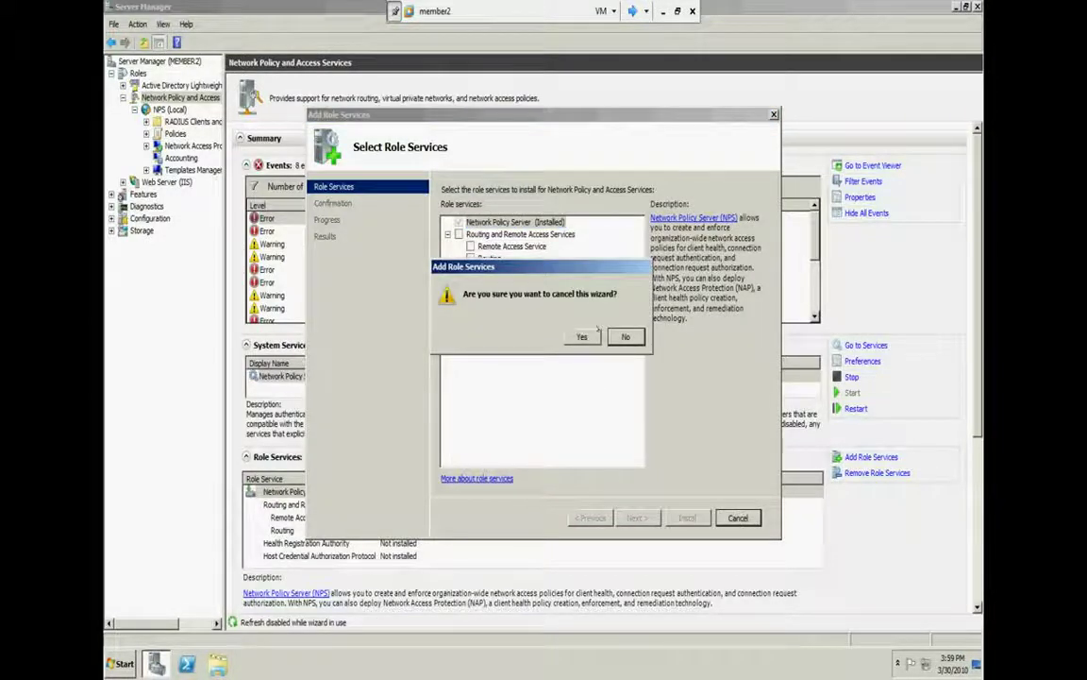
pyautogui.click(587, 334)
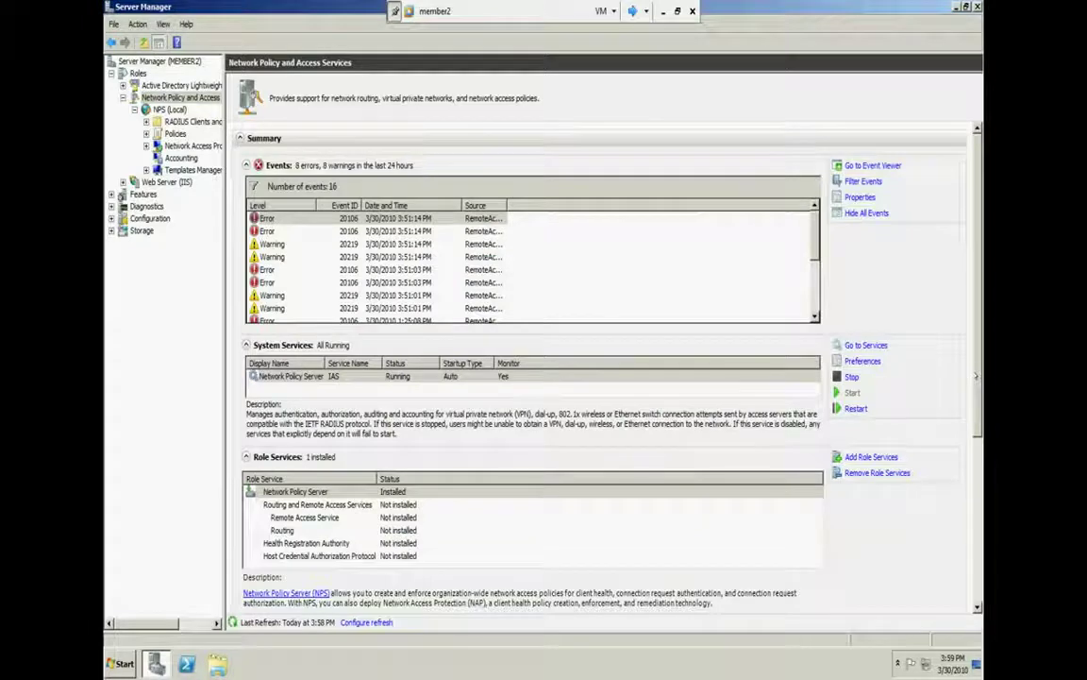
pyautogui.moveTo(976, 376); pyautogui.dragTo(976, 513)
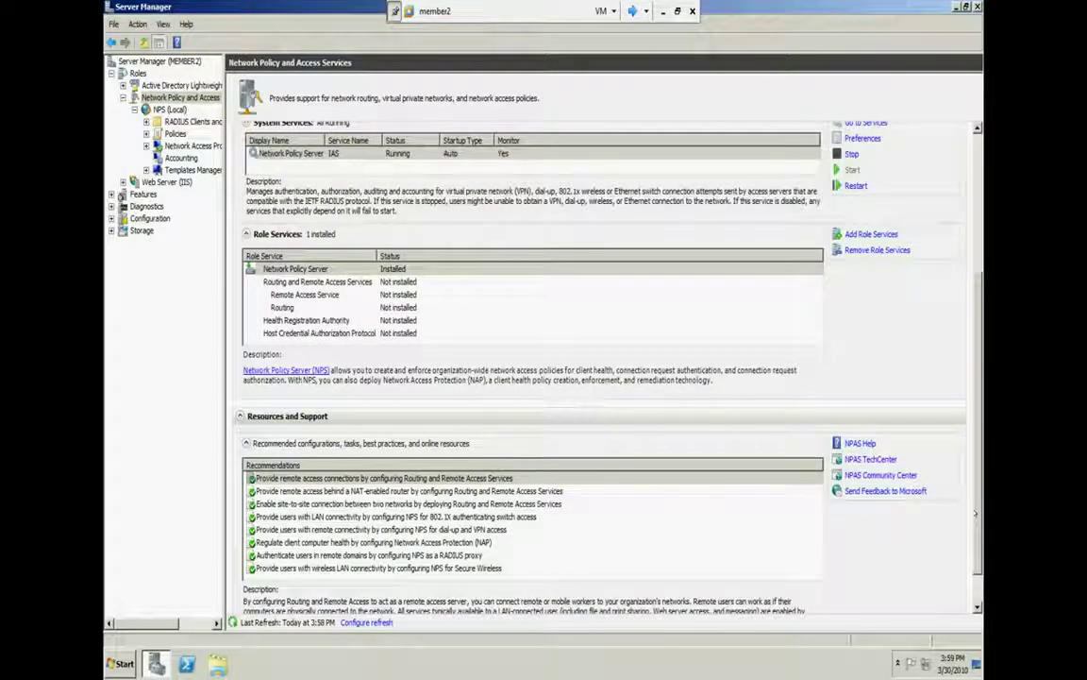
pyautogui.click(877, 250)
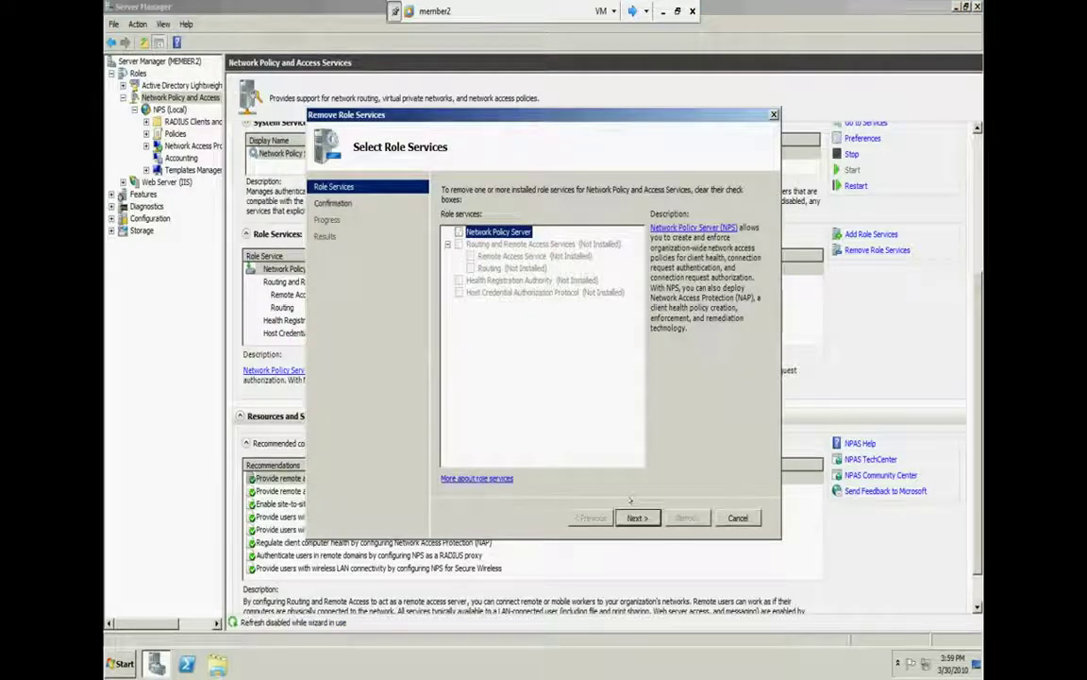
# Remove the Network Policy Server role service and postpone the restart
pyautogui.click(635, 518)
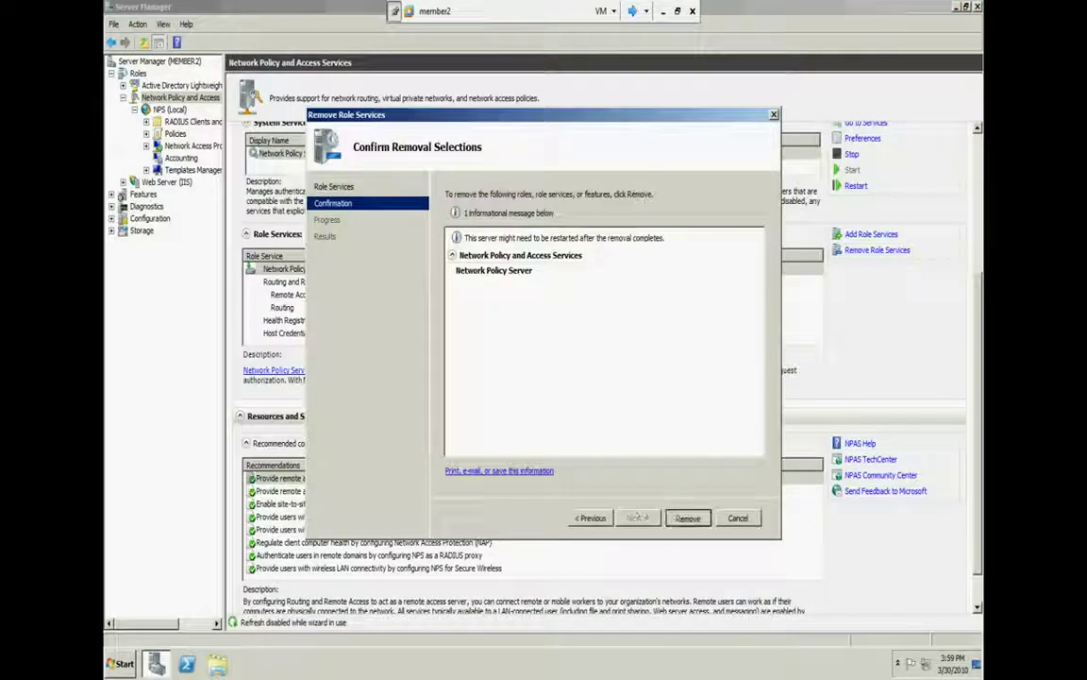
pyautogui.press('Return')
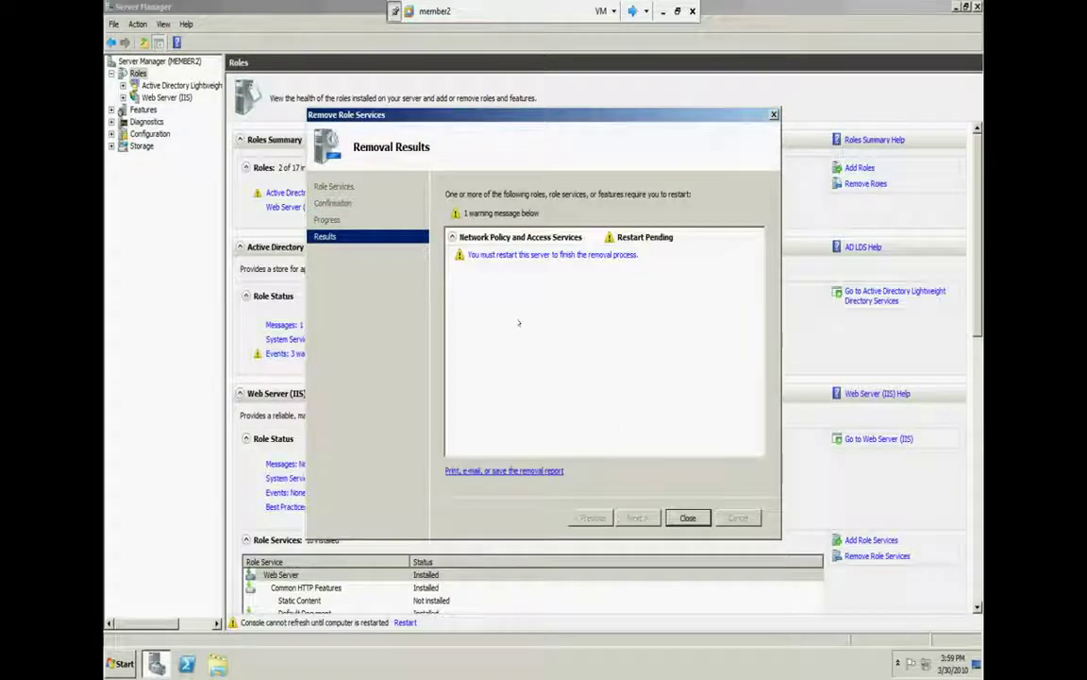
pyautogui.click(688, 517)
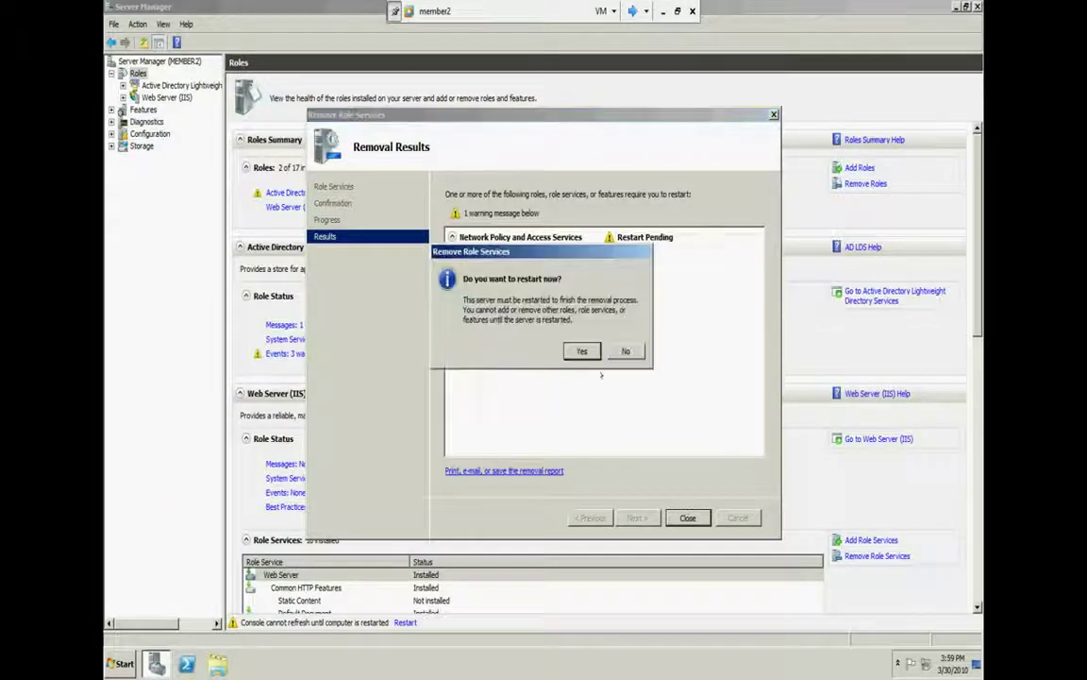
pyautogui.click(625, 351)
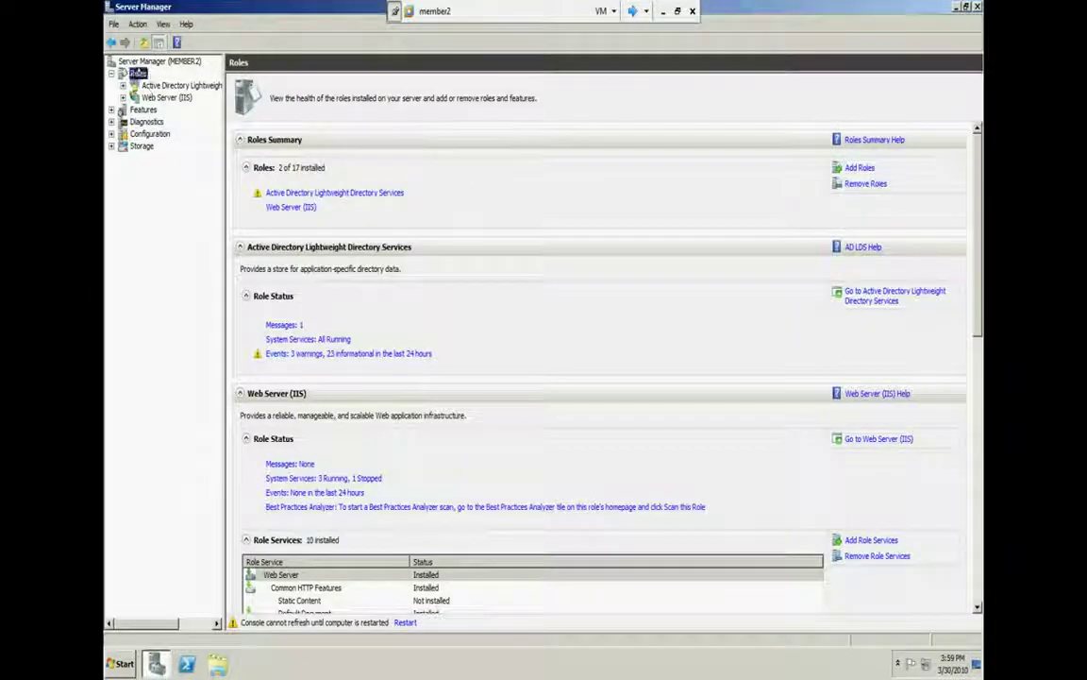
# Try Add Roles from the Roles overview and dismiss the restart-required prompt
pyautogui.click(112, 73)
pyautogui.click(854, 168)
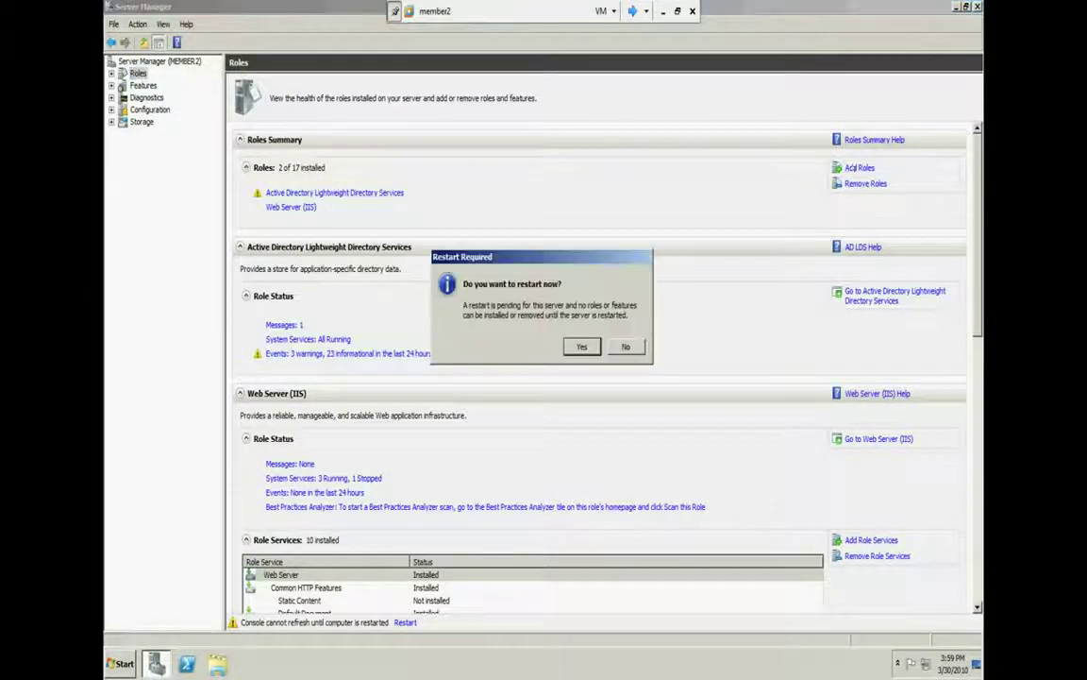
pyautogui.click(623, 346)
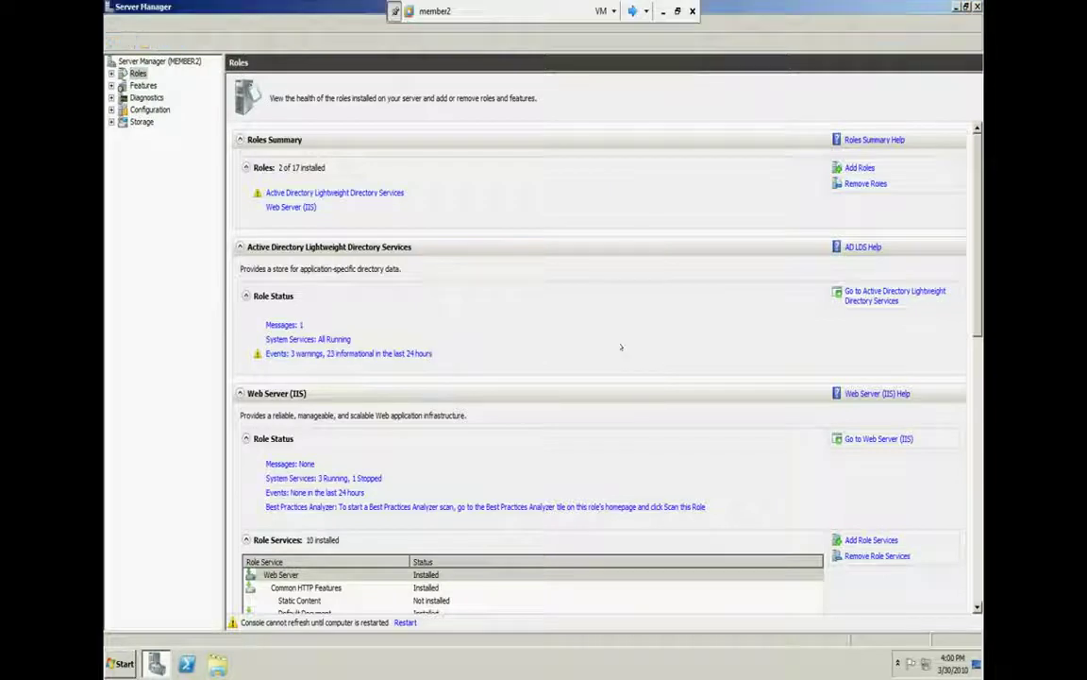
# Restart member2 from the Start menu with comment 'a', then switch to DC
pyautogui.press('super+Down')
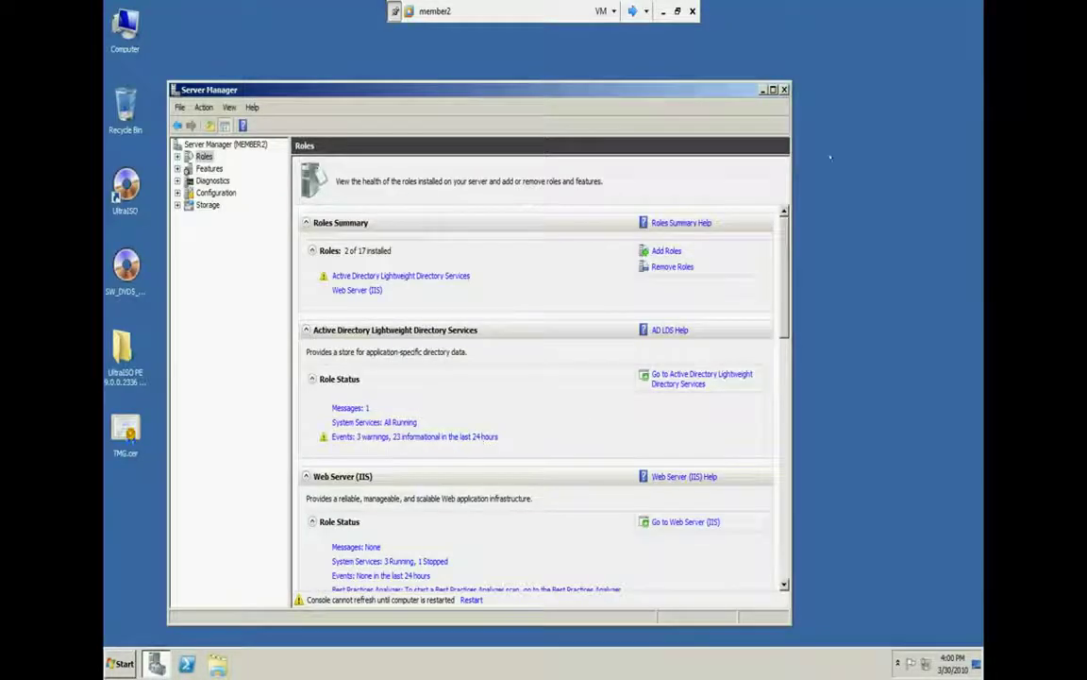
pyautogui.press('super+Down')
pyautogui.click(111, 664)
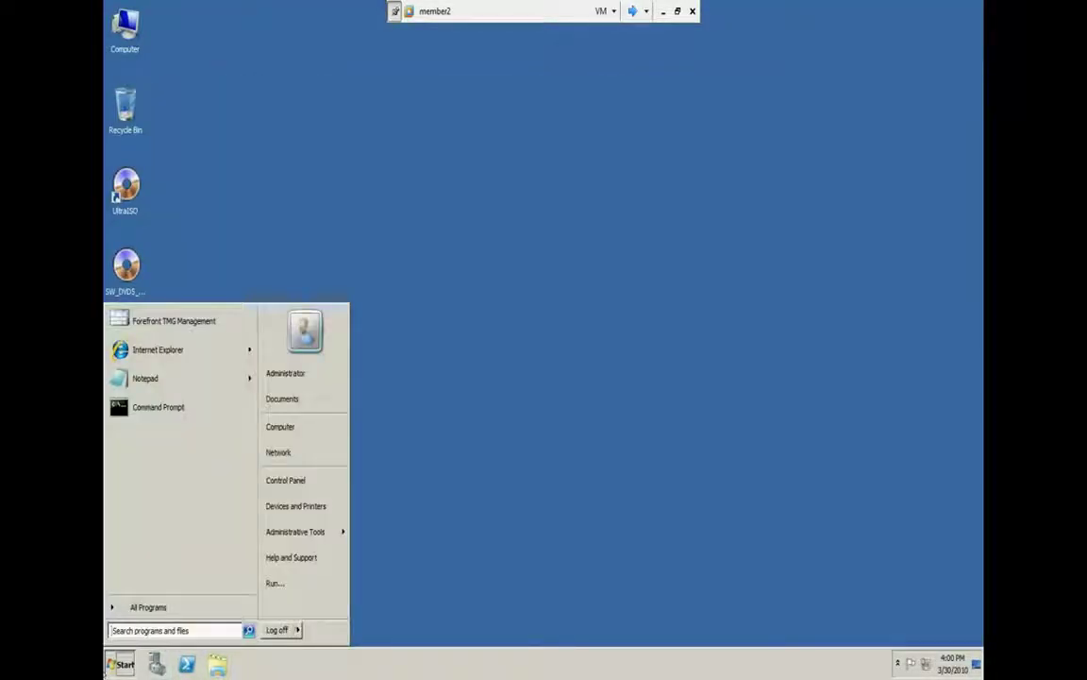
pyautogui.click(297, 629)
pyautogui.click(326, 611)
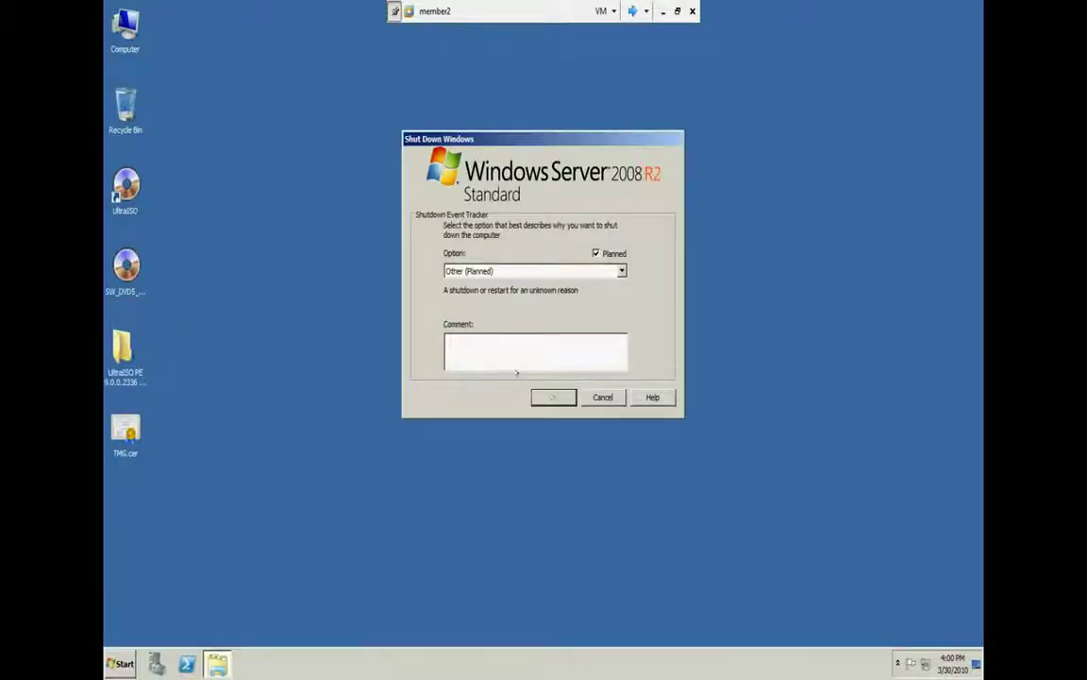
pyautogui.write('a')
pyautogui.click(554, 394)
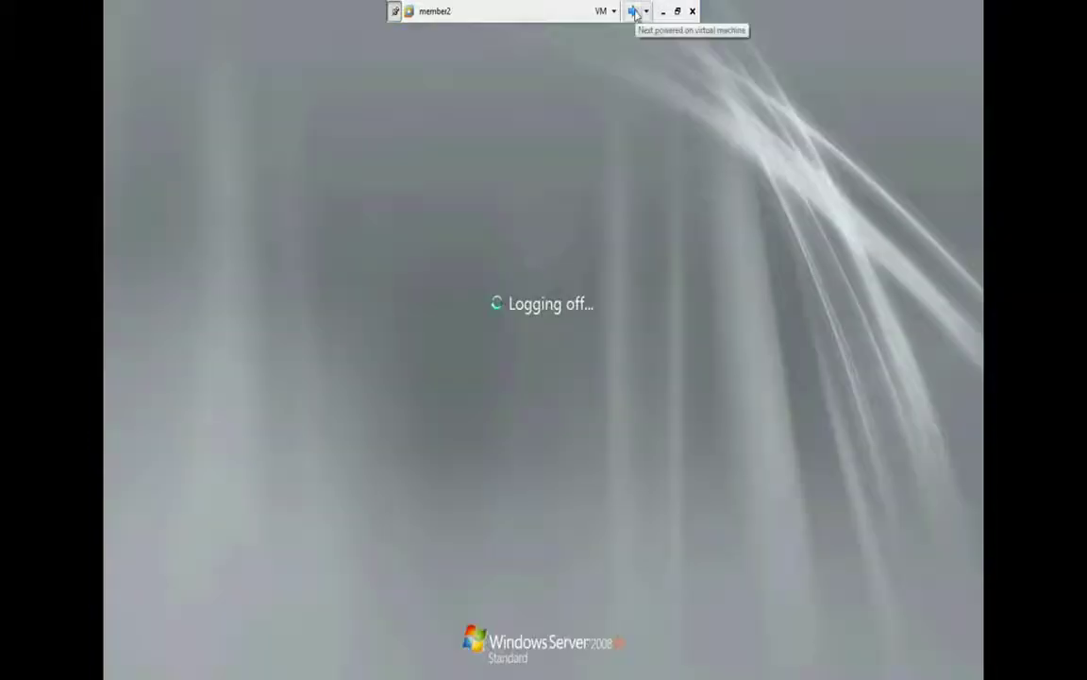
pyautogui.click(633, 11)
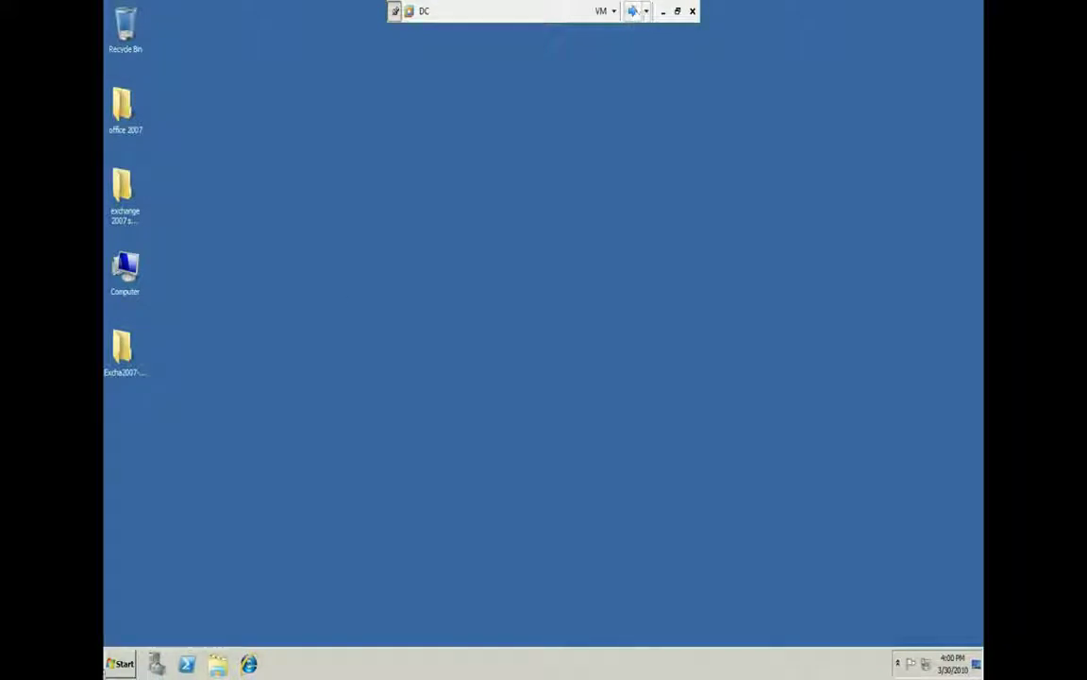
# Launch Network Policy Server on DC maximized, then minimize the VMware console
pyautogui.press('super')
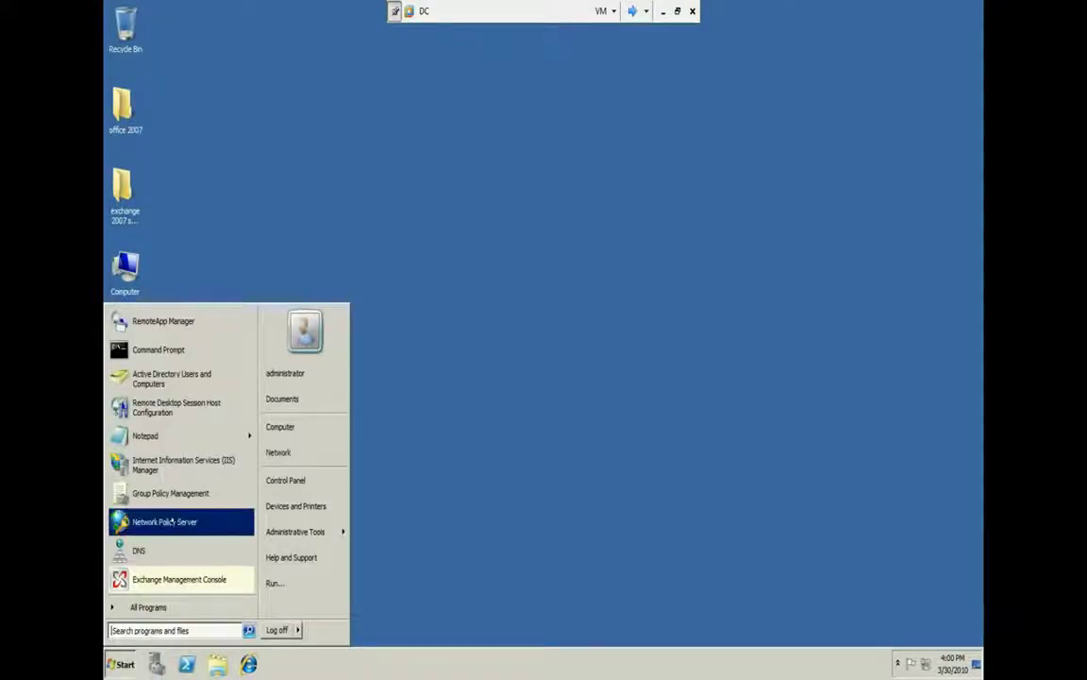
pyautogui.click(168, 522)
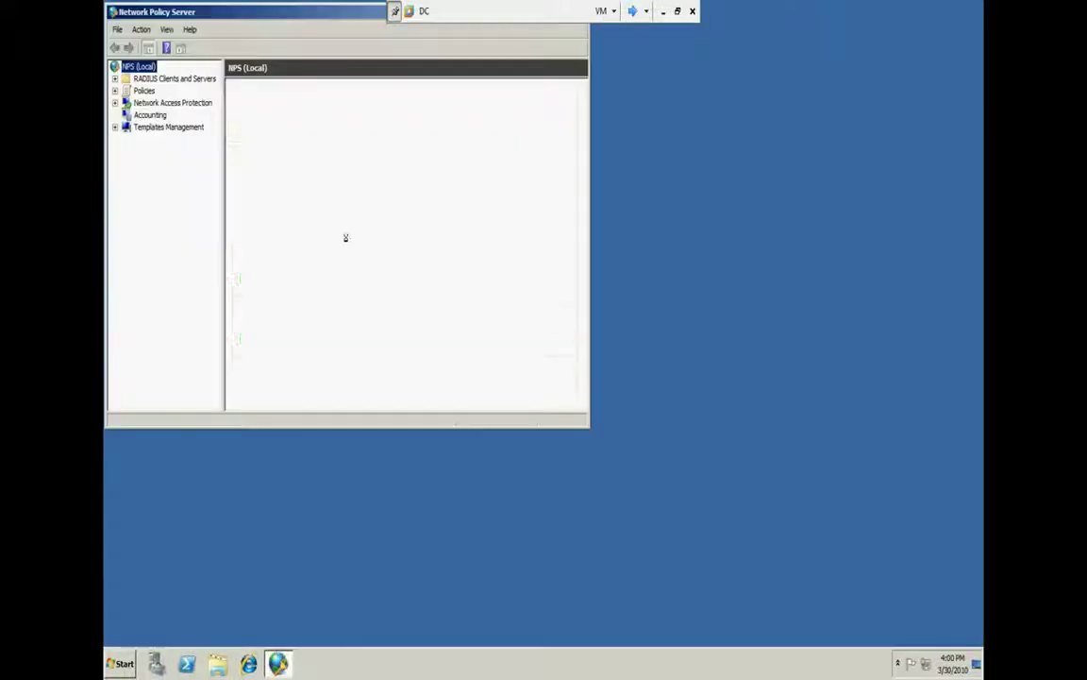
pyautogui.doubleClick(338, 12)
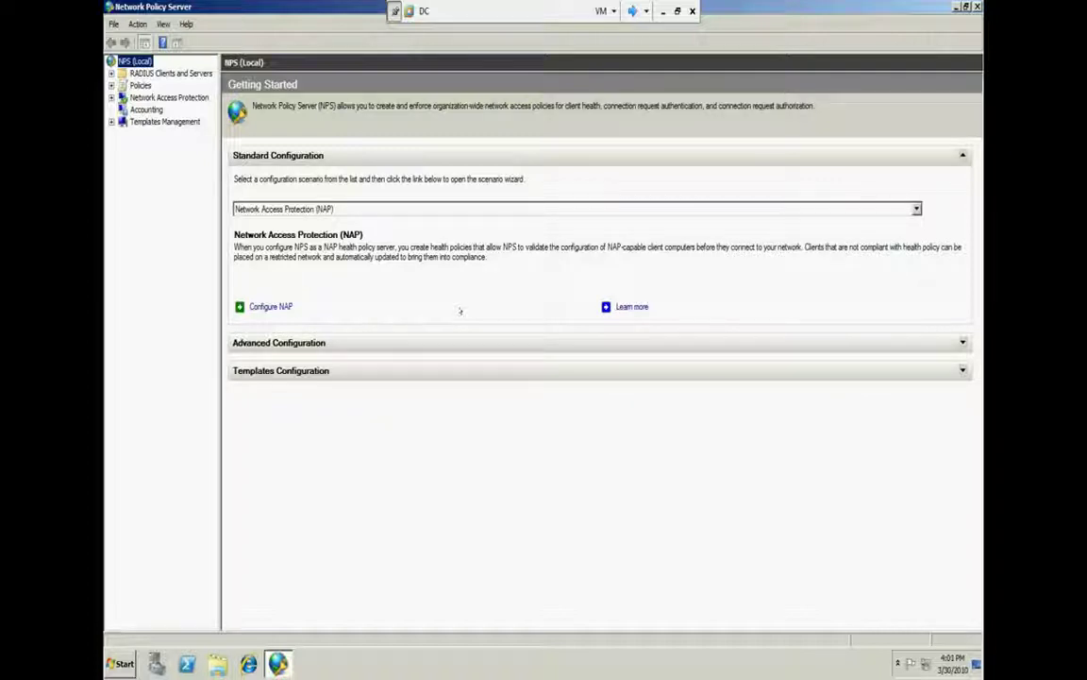
pyautogui.click(663, 10)
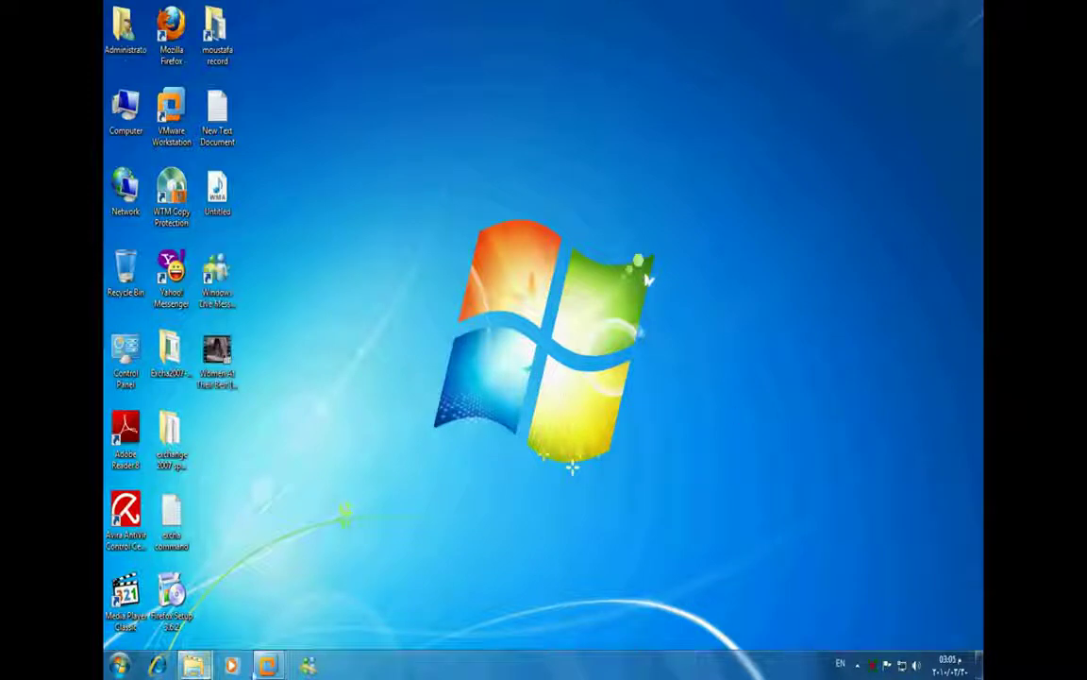
# Return to member2 after its restart, close the successful NPS removal results, and start Add Roles
pyautogui.moveTo(267, 665)
pyautogui.click(541, 570)
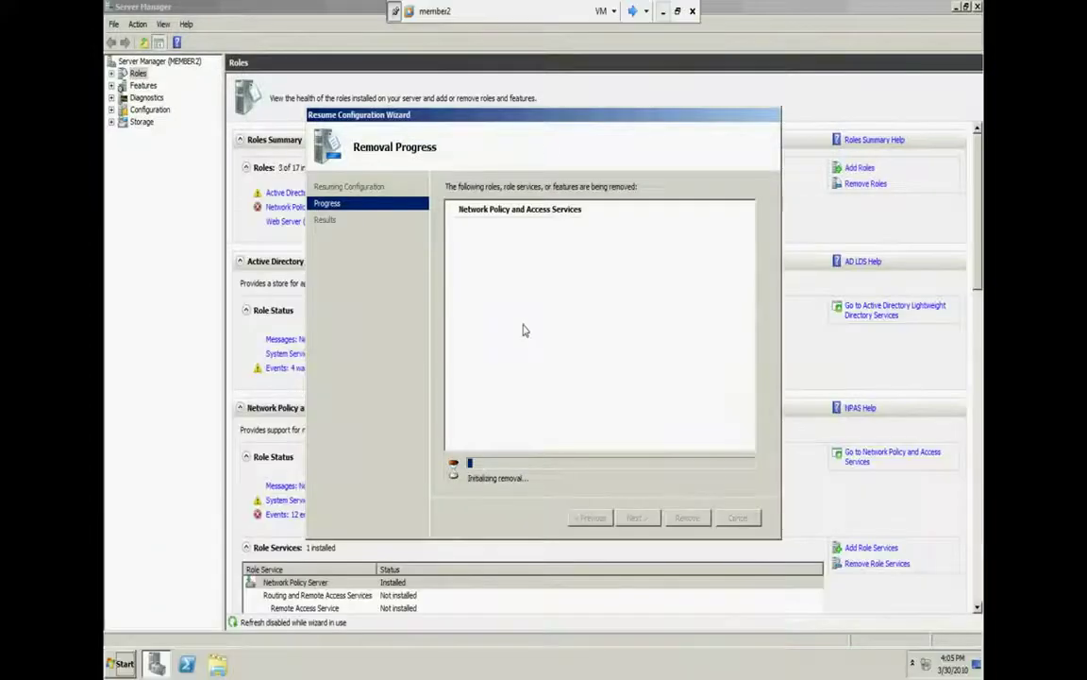
pyautogui.click(632, 12)
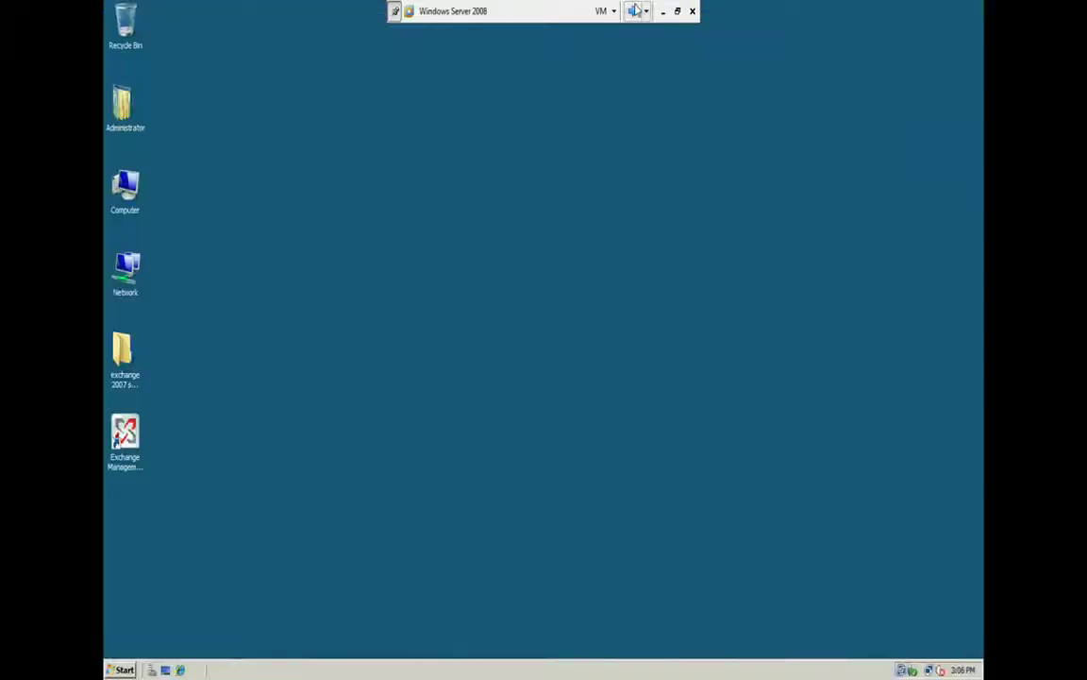
pyautogui.click(632, 10)
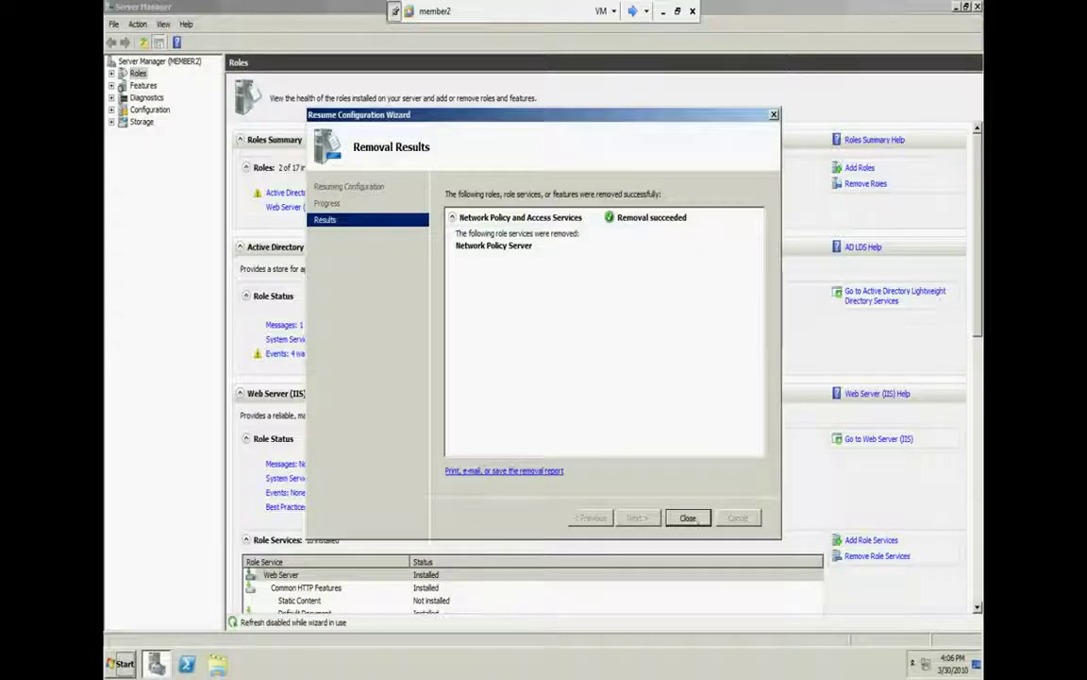
pyautogui.click(691, 518)
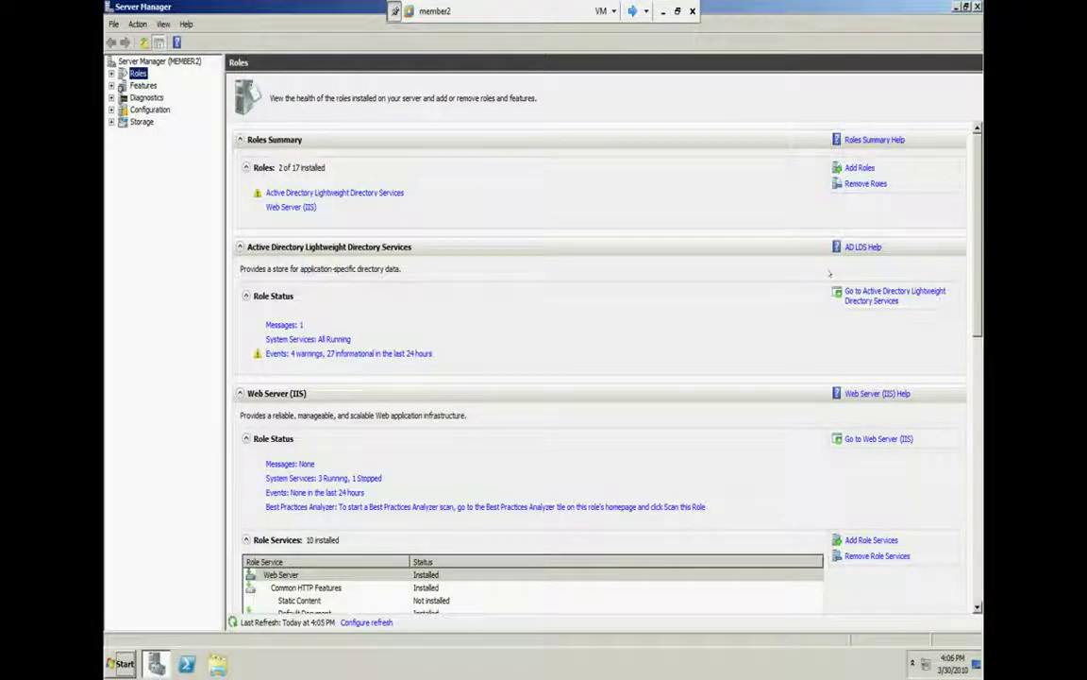
pyautogui.click(859, 167)
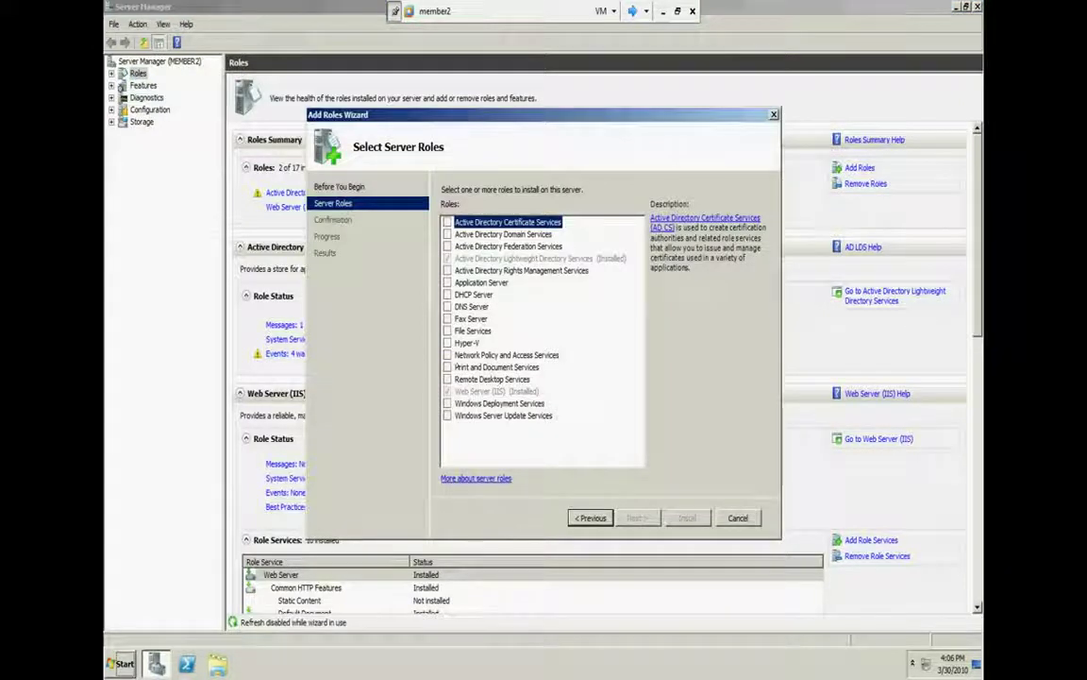
# Install Network Policy and Access Services with Routing and Remote Access Services on member2, then move to the DC VM
pyautogui.click(447, 355)
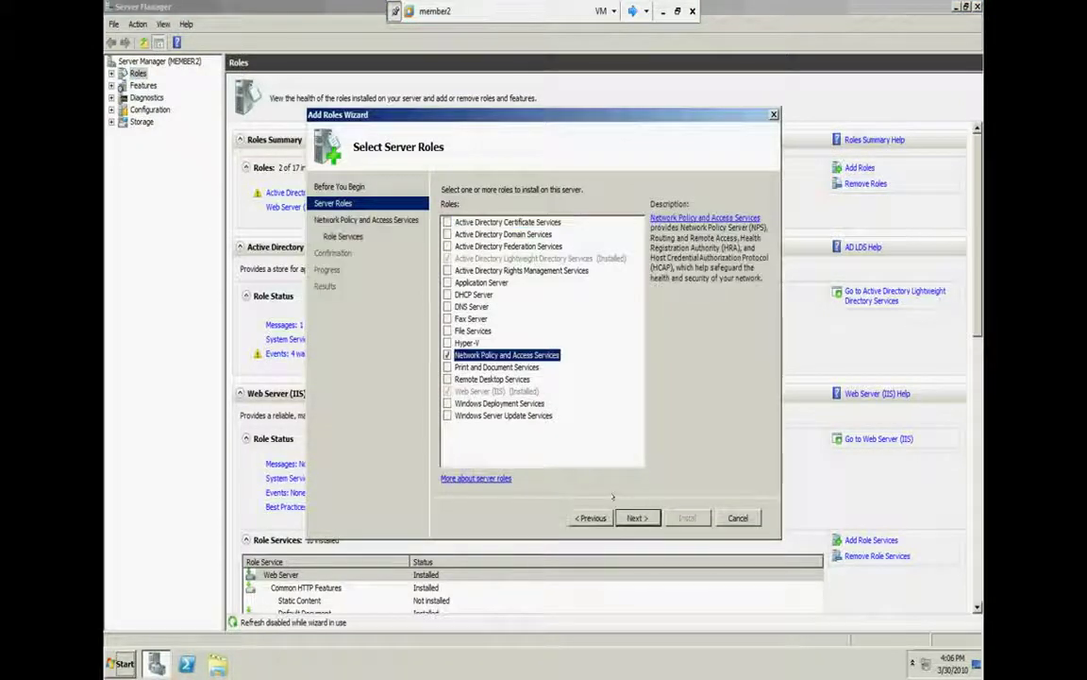
pyautogui.click(637, 517)
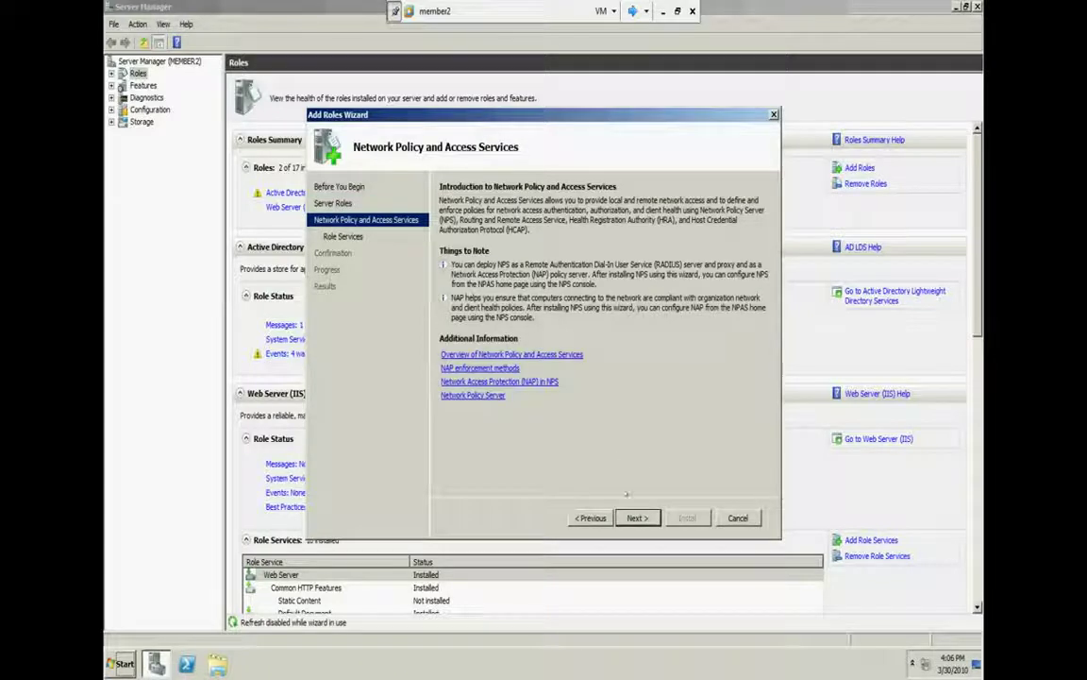
pyautogui.click(637, 517)
pyautogui.click(459, 233)
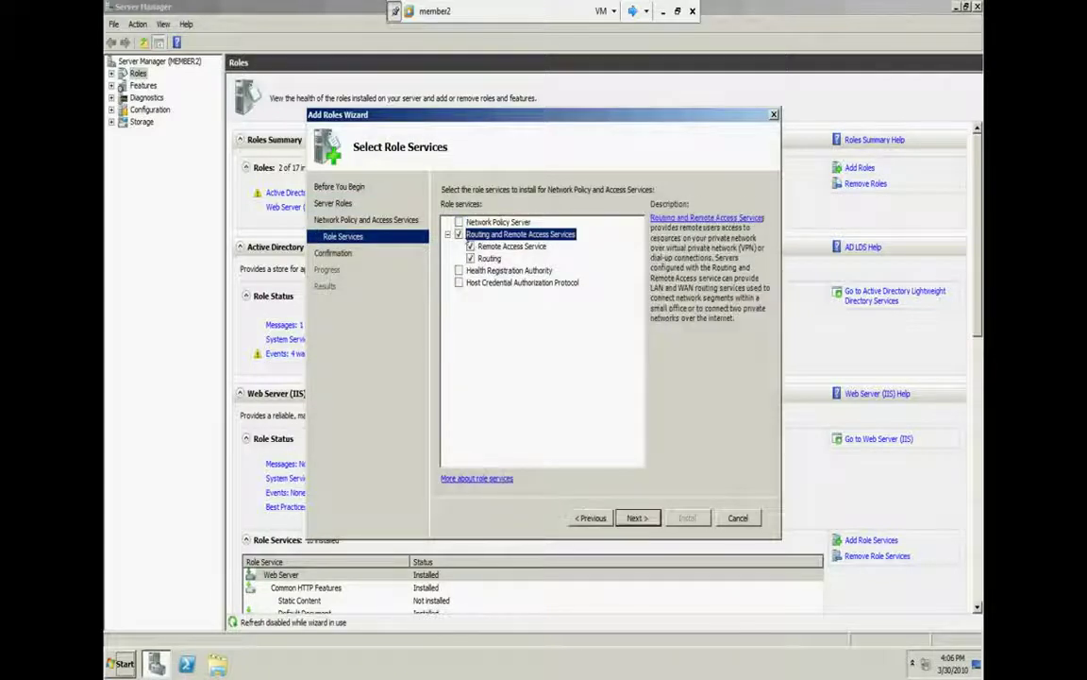
pyautogui.click(636, 517)
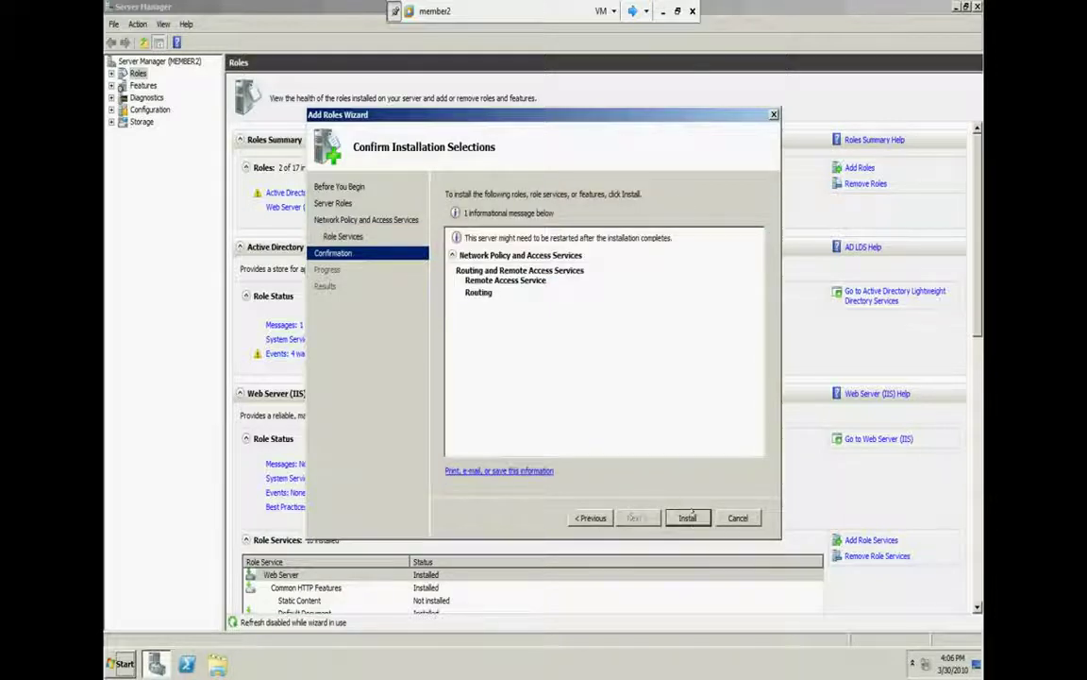
pyautogui.click(687, 518)
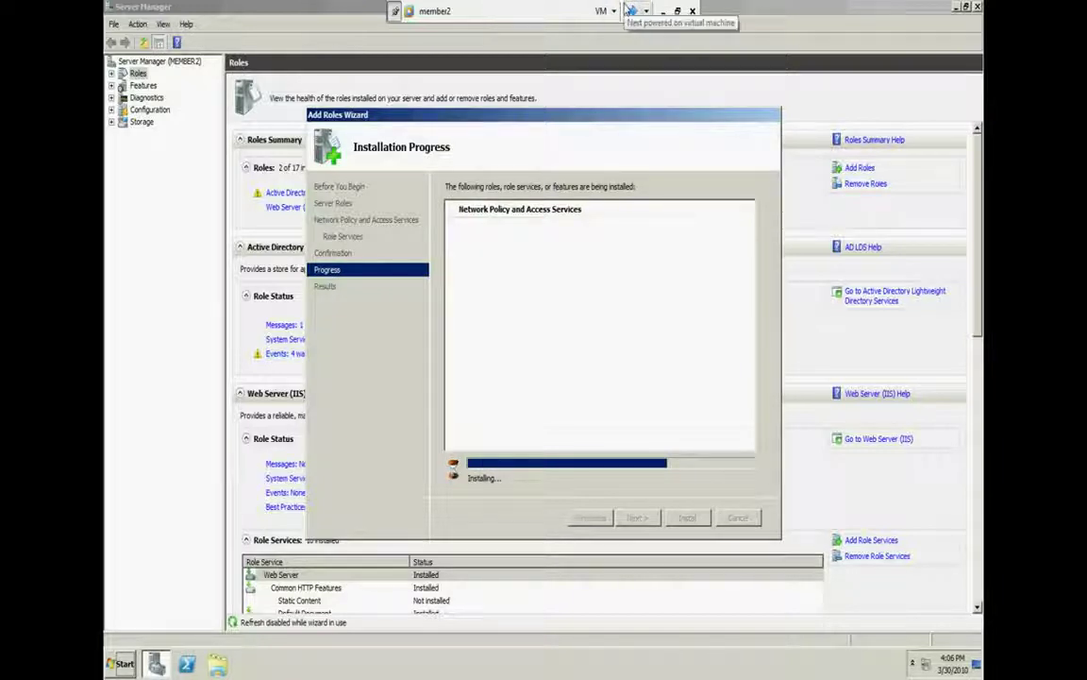
pyautogui.click(630, 11)
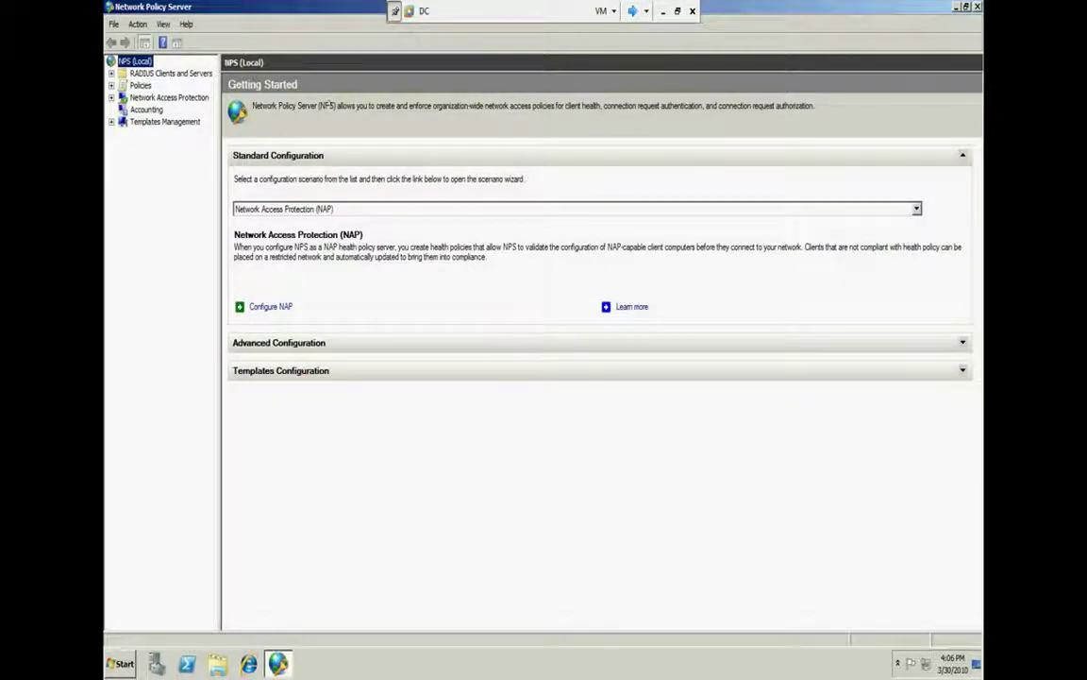
# Expand RADIUS Clients and Servers and choose New from the RADIUS Clients context menu
pyautogui.doubleClick(143, 72)
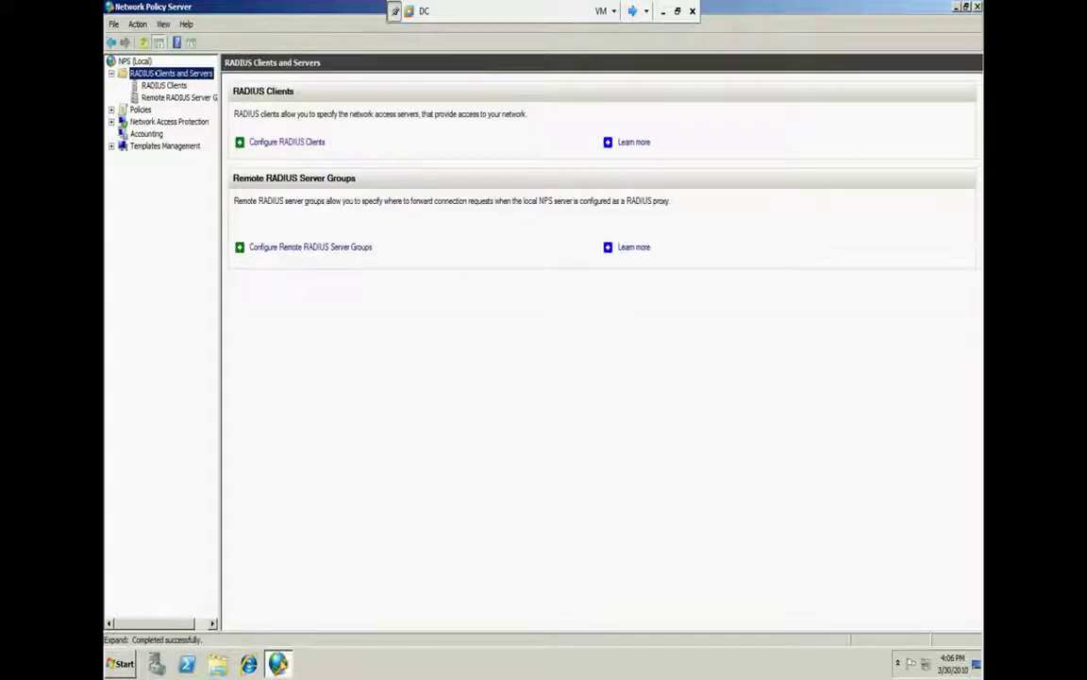
pyautogui.click(162, 84)
pyautogui.rightClick(164, 85)
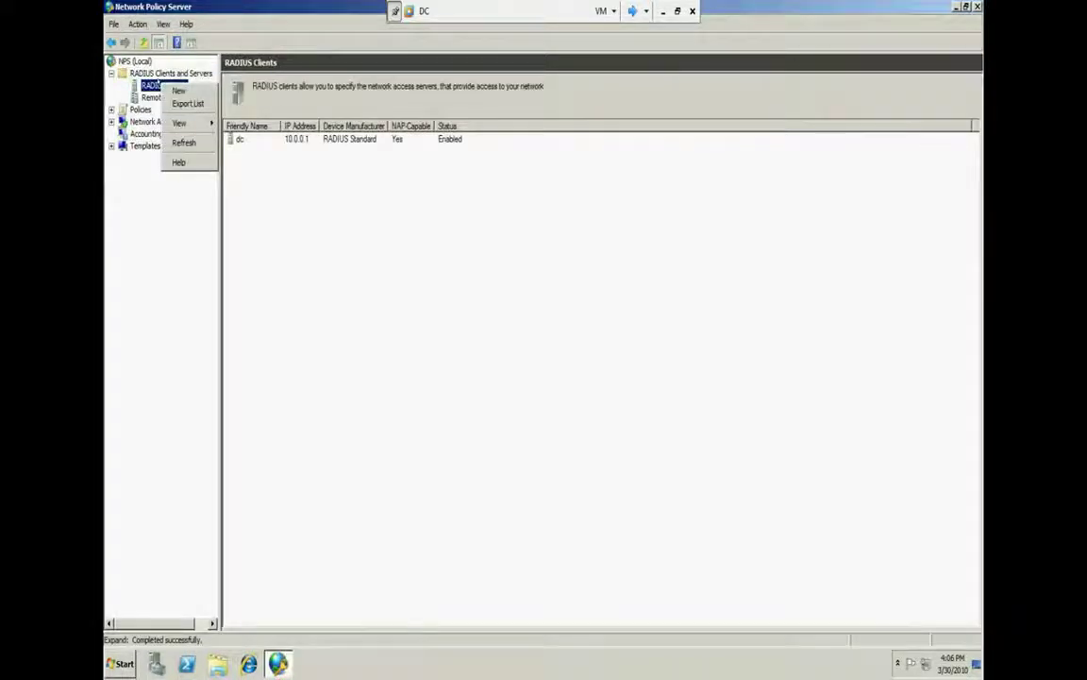
pyautogui.click(180, 91)
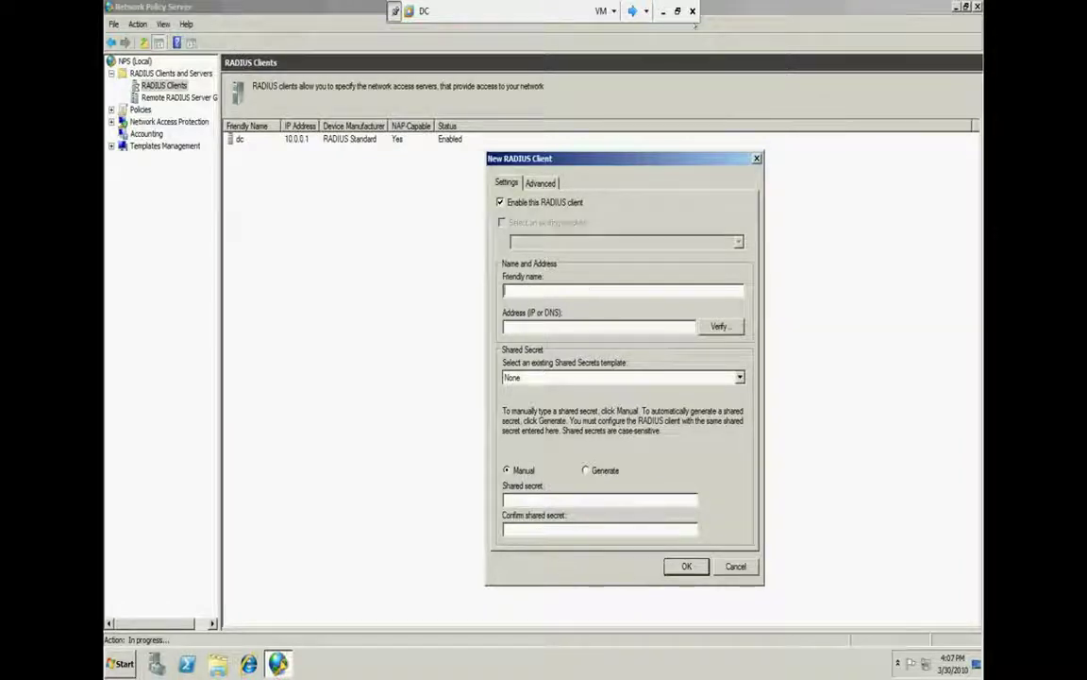
# Name the RADIUS client member2 and resolve its address to 10.0.0.2
pyautogui.write('membe')
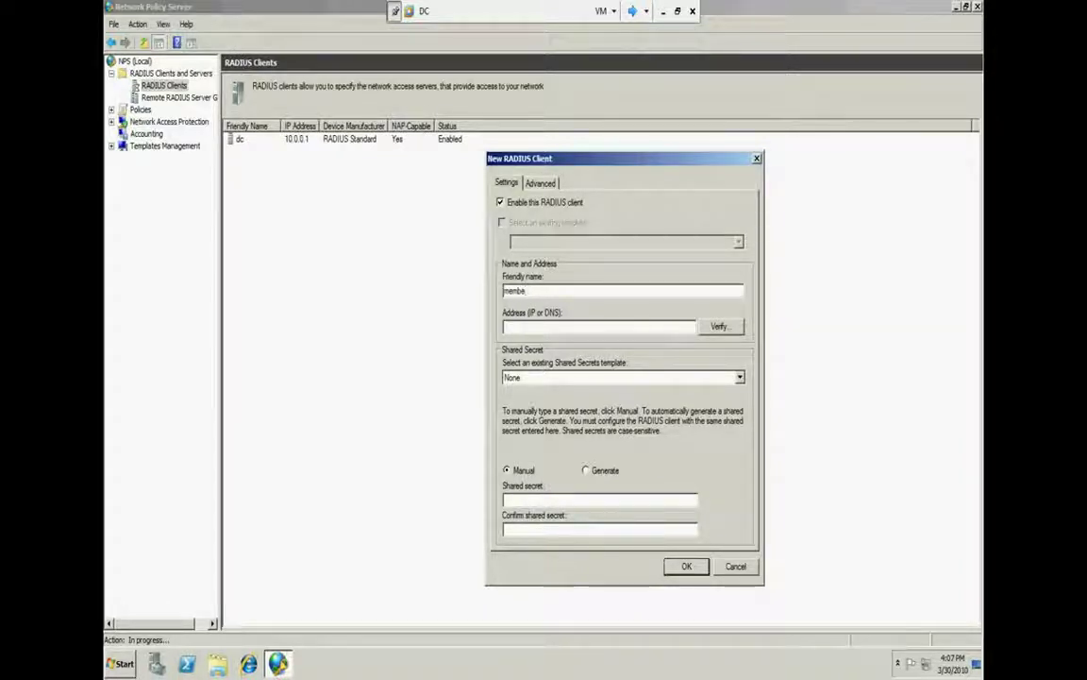
pyautogui.write('r2')
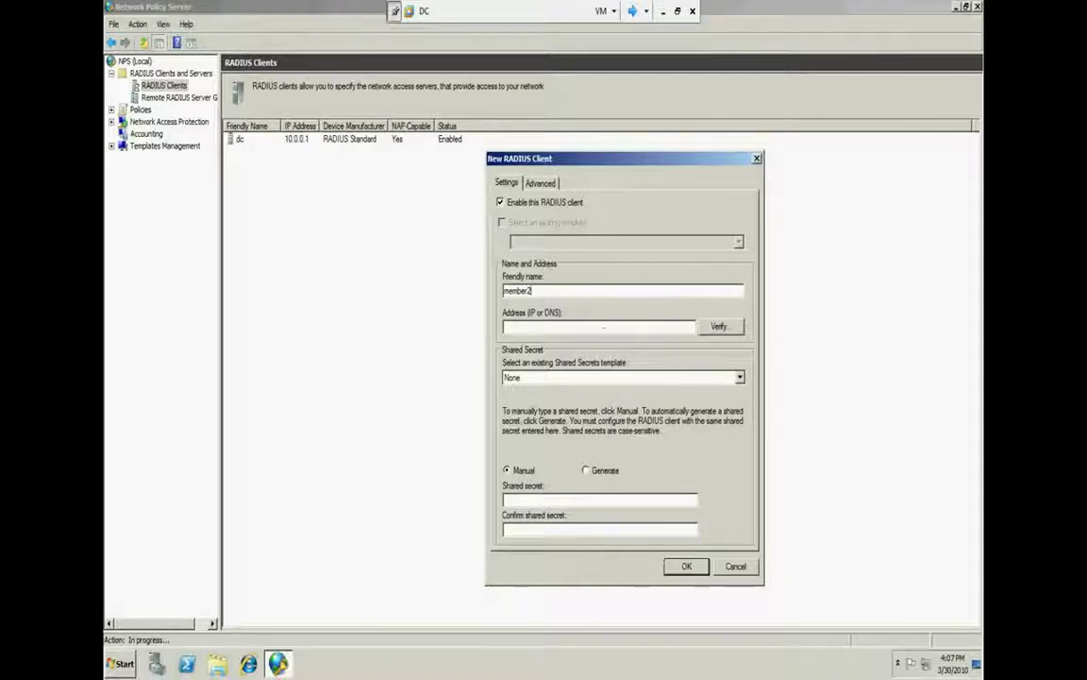
pyautogui.click(600, 327)
pyautogui.write('1')
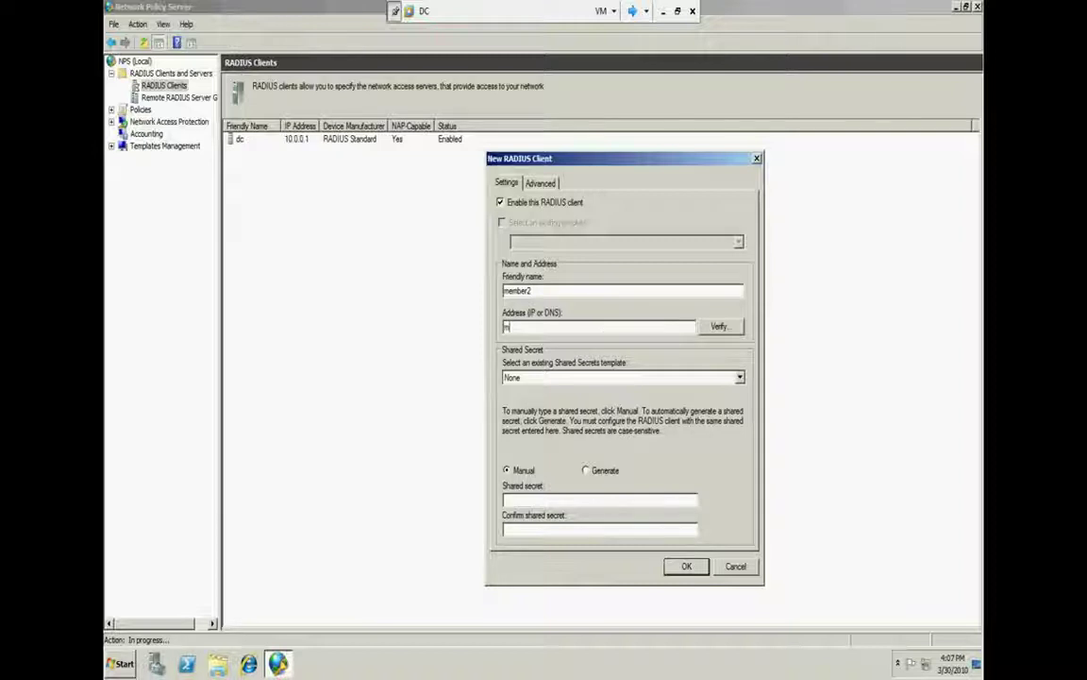
pyautogui.write('ember2')
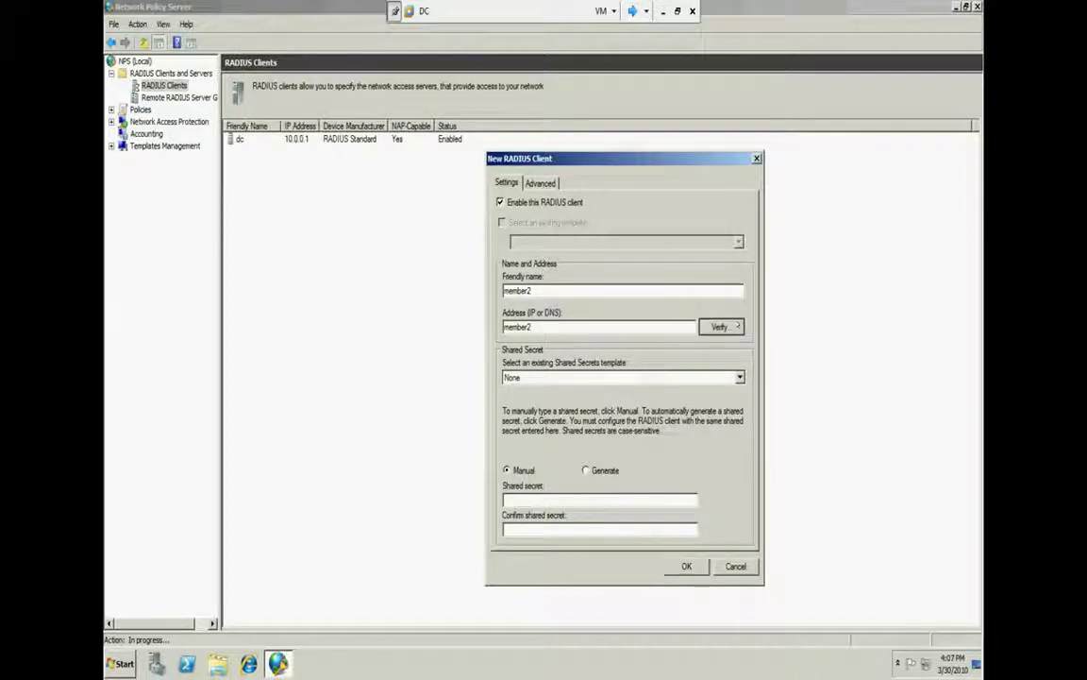
pyautogui.click(719, 326)
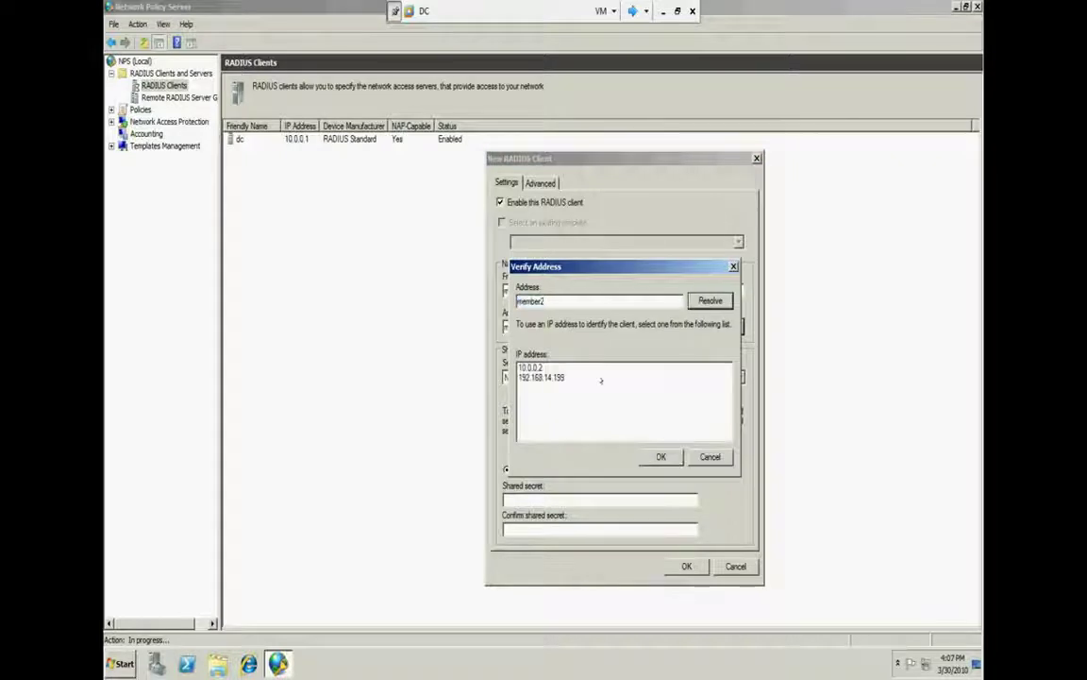
pyautogui.click(593, 367)
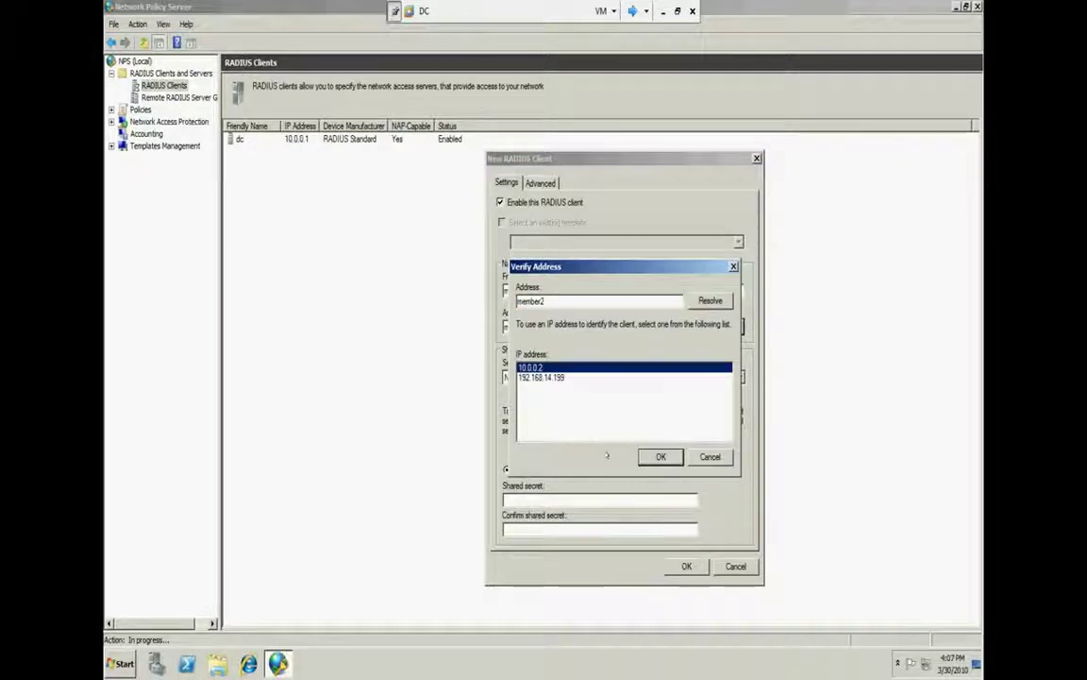
pyautogui.click(660, 456)
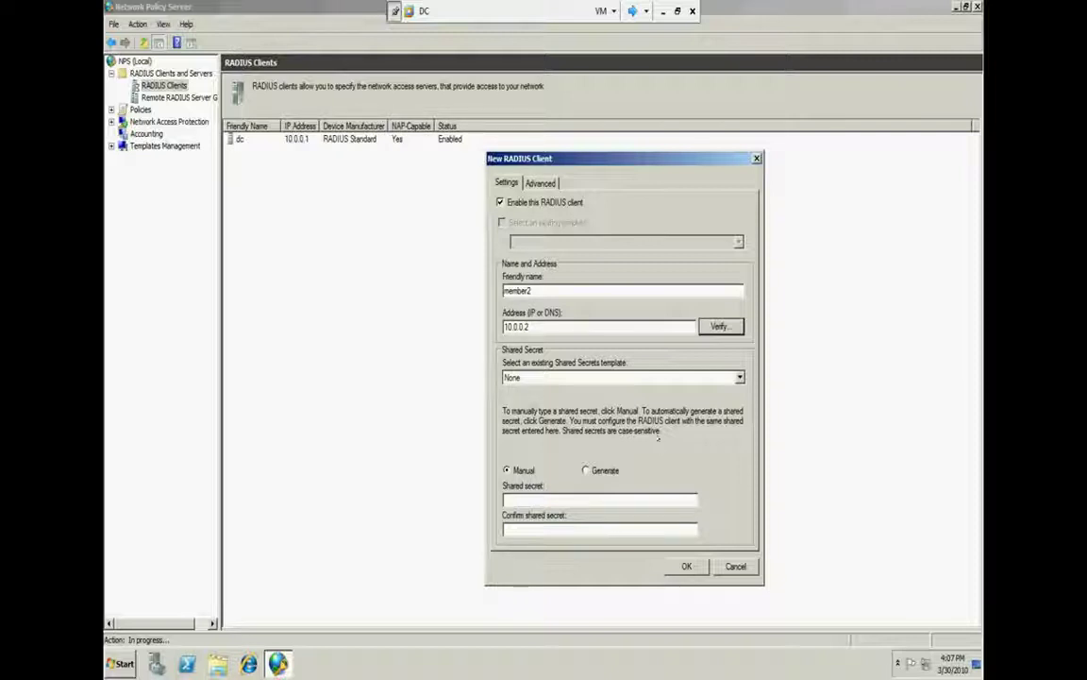
# Keep no shared secret template, enter and confirm the shared secret, and save the client
pyautogui.click(621, 376)
pyautogui.click(621, 377)
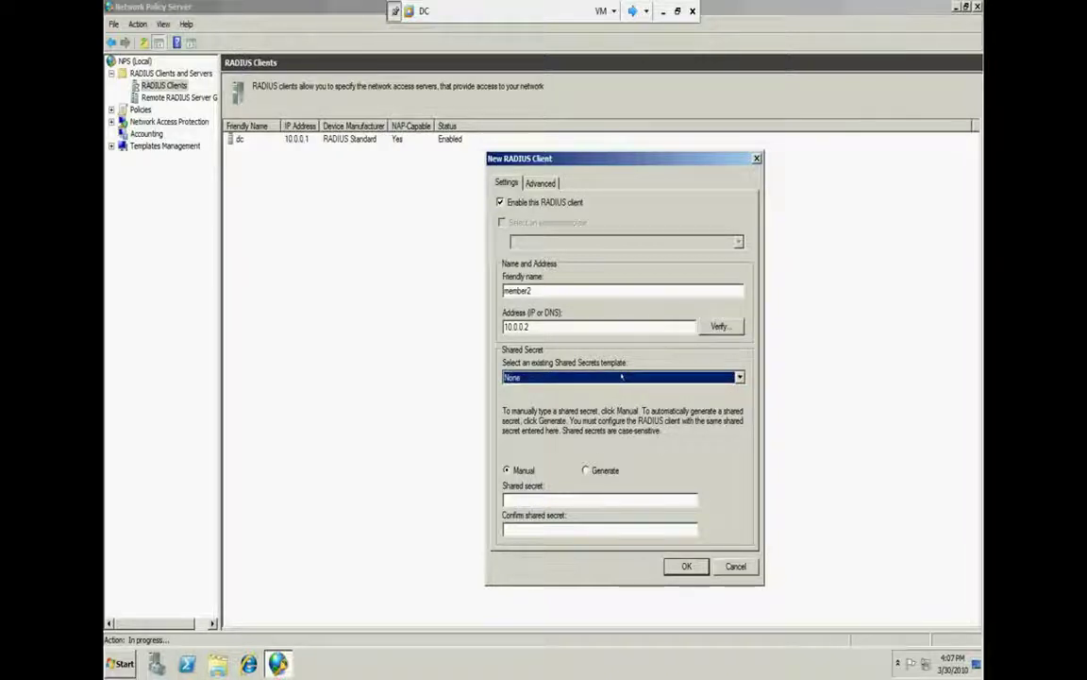
pyautogui.click(576, 498)
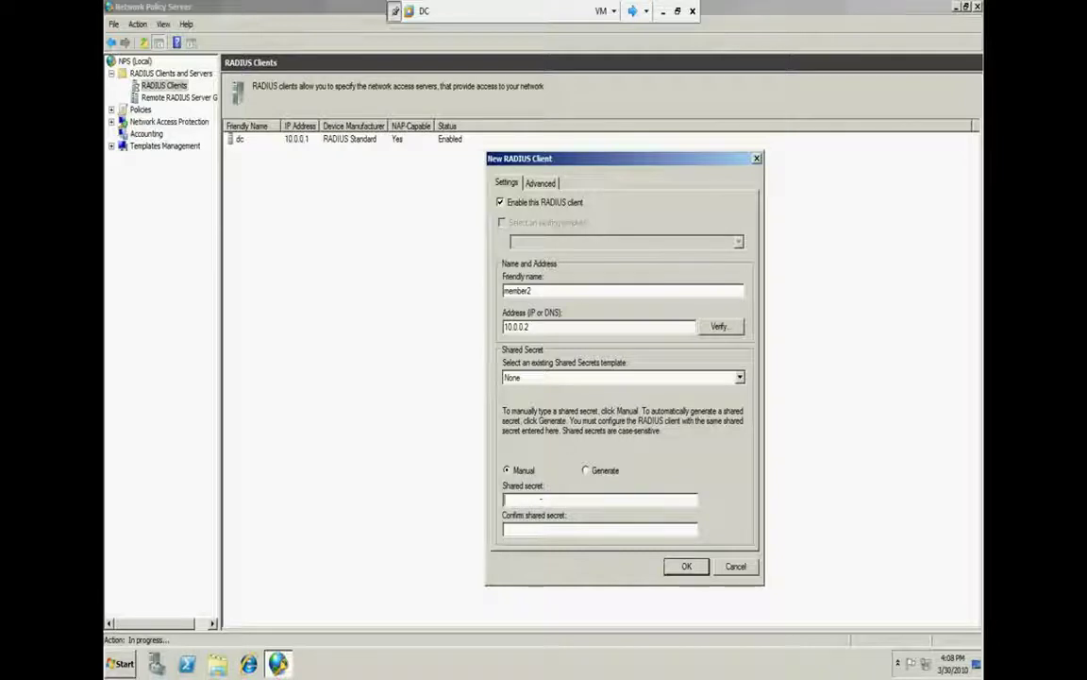
pyautogui.write('123')
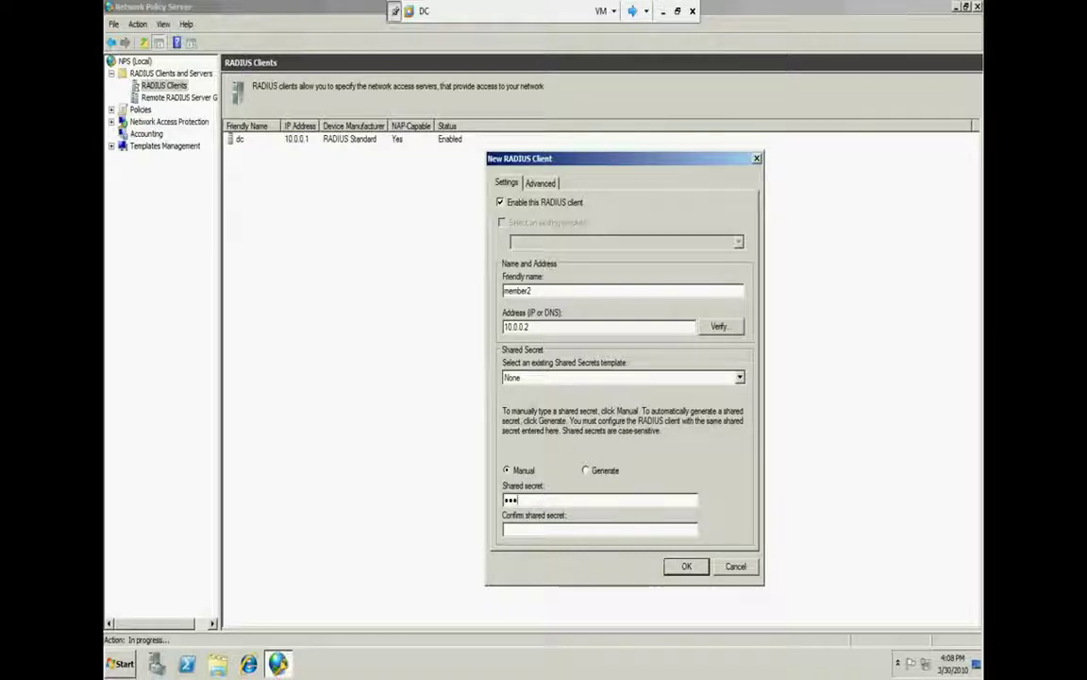
pyautogui.press('Tab')
pyautogui.write('123')
pyautogui.click(686, 565)
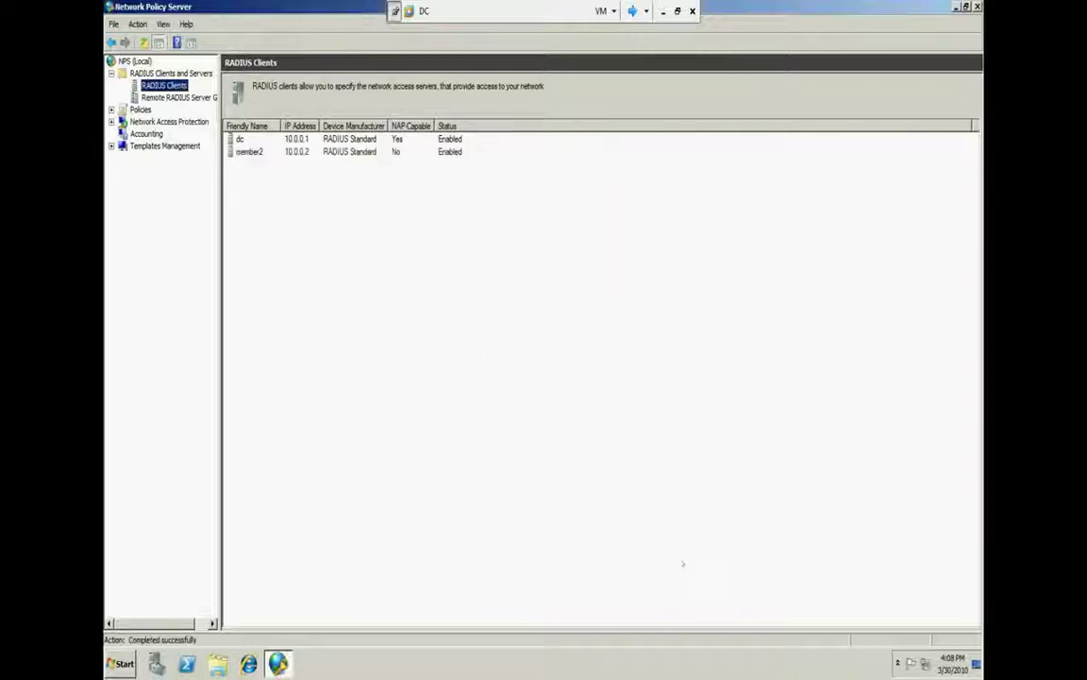
pyautogui.click(285, 149)
# Delete the dc RADIUS client and confirm the deletion
pyautogui.click(250, 139)
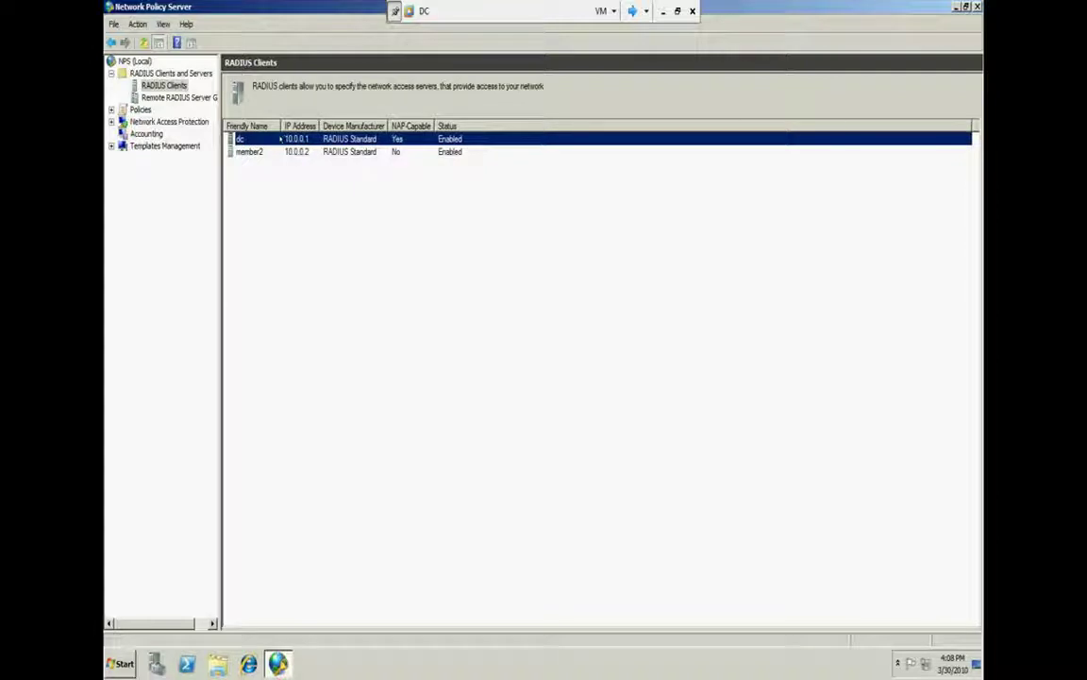
pyautogui.rightClick(284, 141)
pyautogui.click(306, 168)
pyautogui.rightClick(274, 141)
pyautogui.click(307, 166)
pyautogui.rightClick(330, 138)
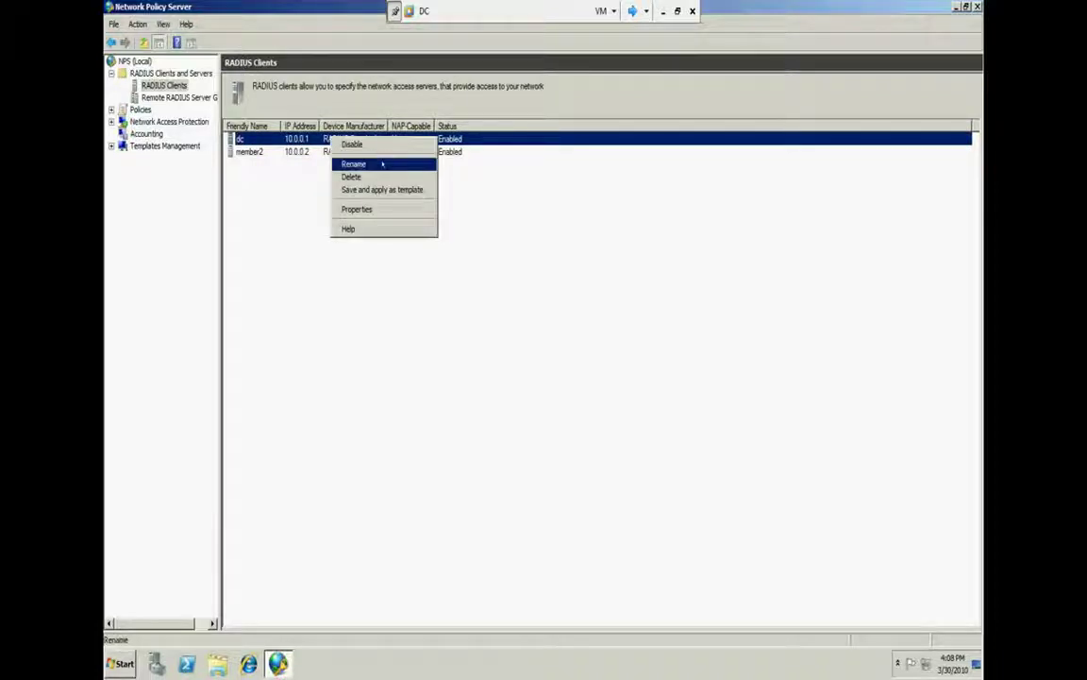
pyautogui.click(353, 177)
pyautogui.press('Return')
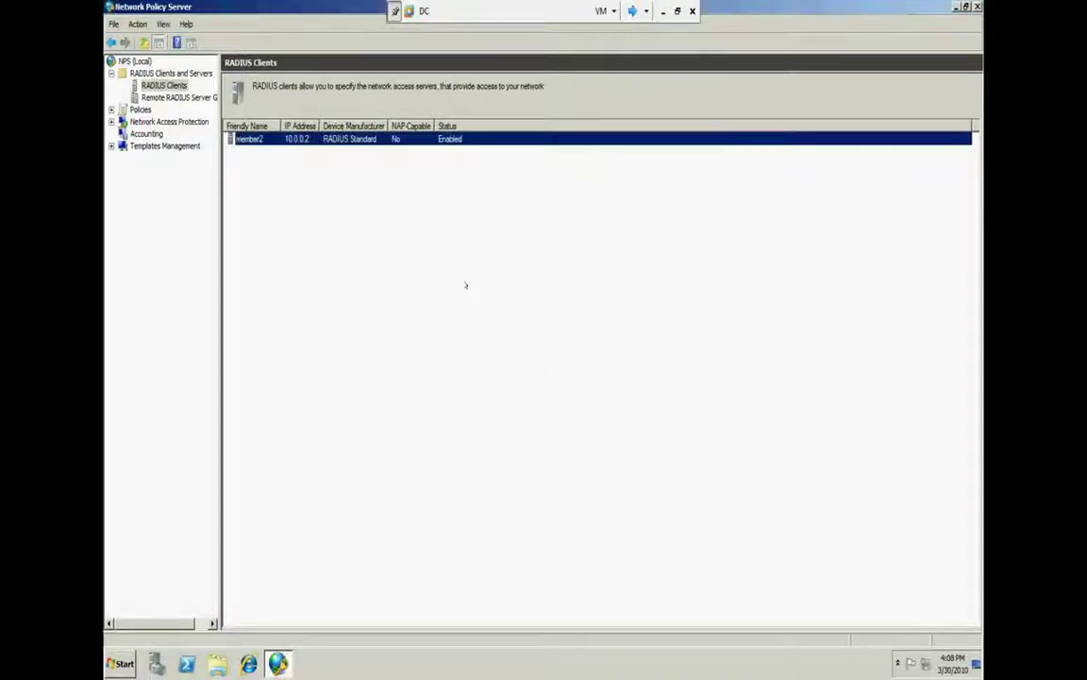
# Switch to member2 and close the finished role wizard and Server Manager
pyautogui.click(630, 10)
pyautogui.click(630, 11)
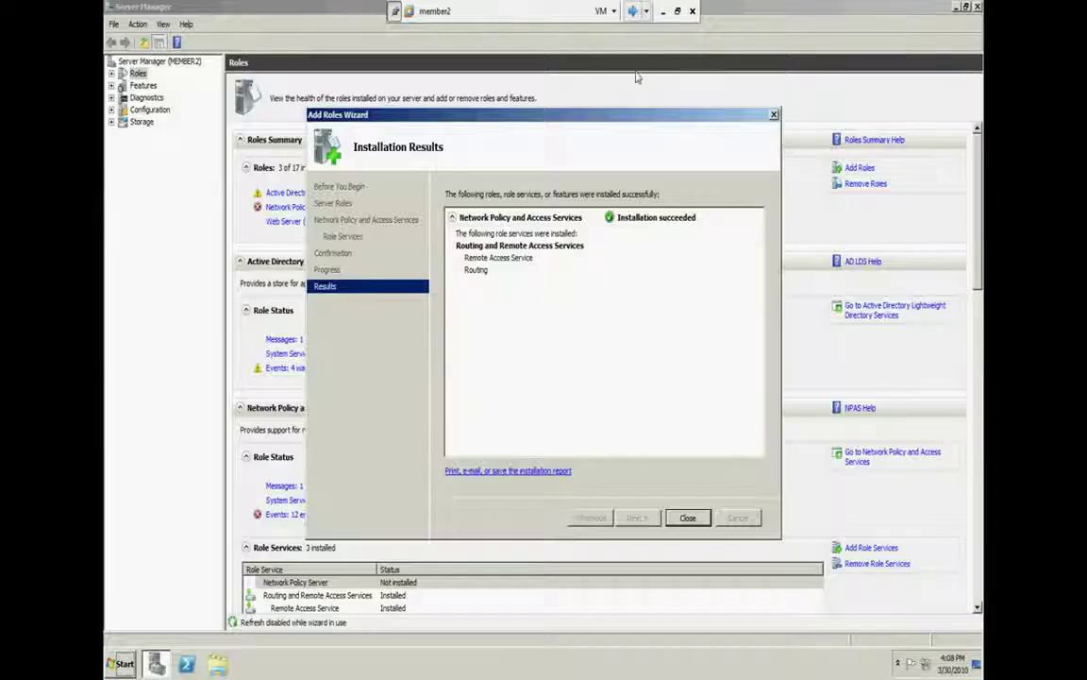
pyautogui.click(688, 517)
pyautogui.hotkey('alt', 'F4')
# Launch Routing and Remote Access from Administrative Tools and open MEMBER2 (local) Properties
pyautogui.click(120, 664)
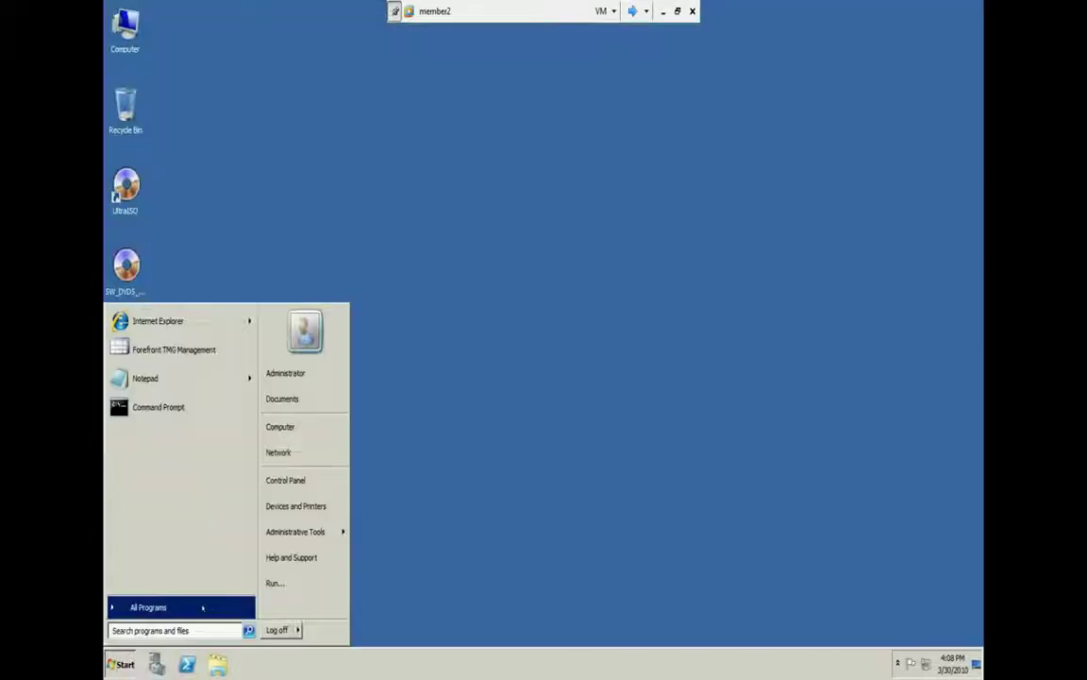
pyautogui.moveTo(294, 531)
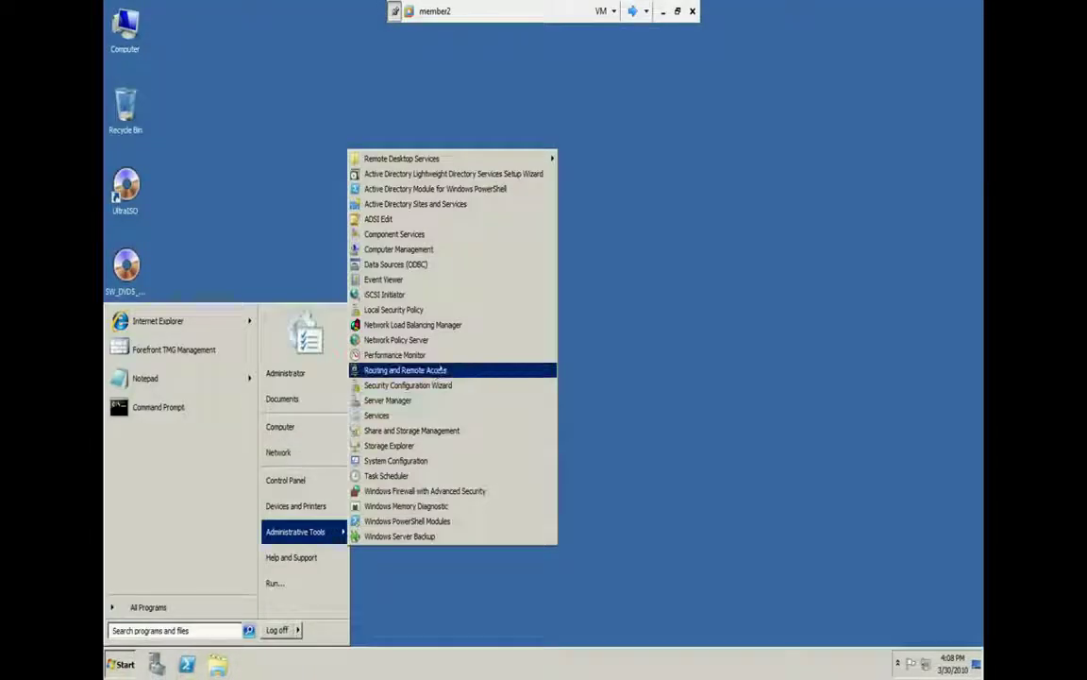
pyautogui.click(457, 403)
pyautogui.click(452, 369)
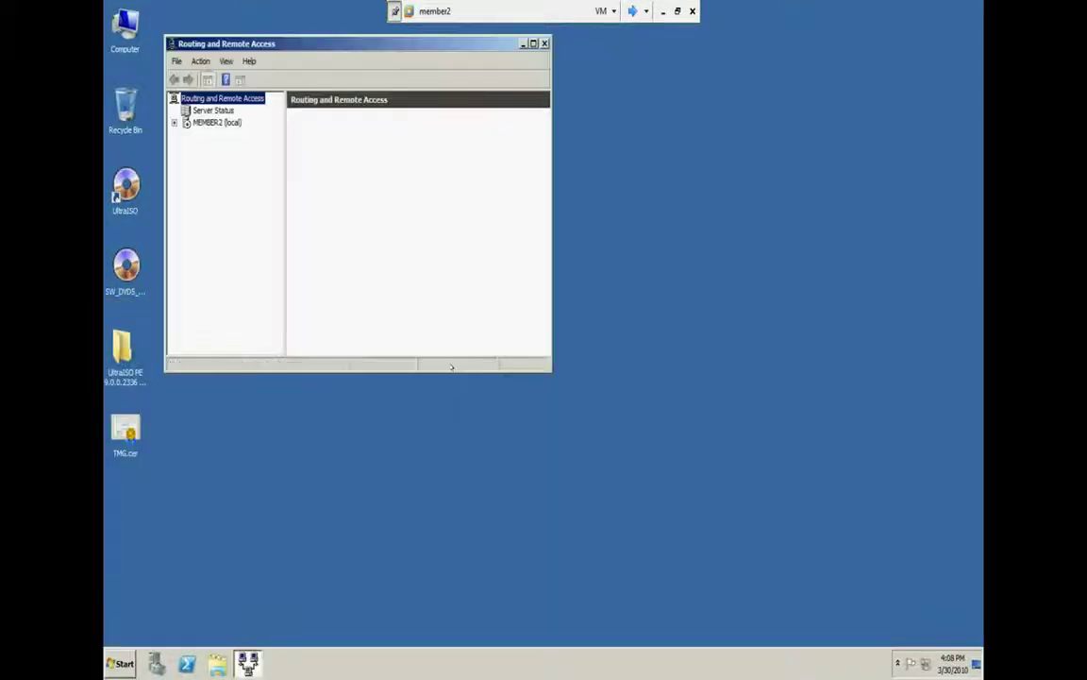
pyautogui.doubleClick(348, 50)
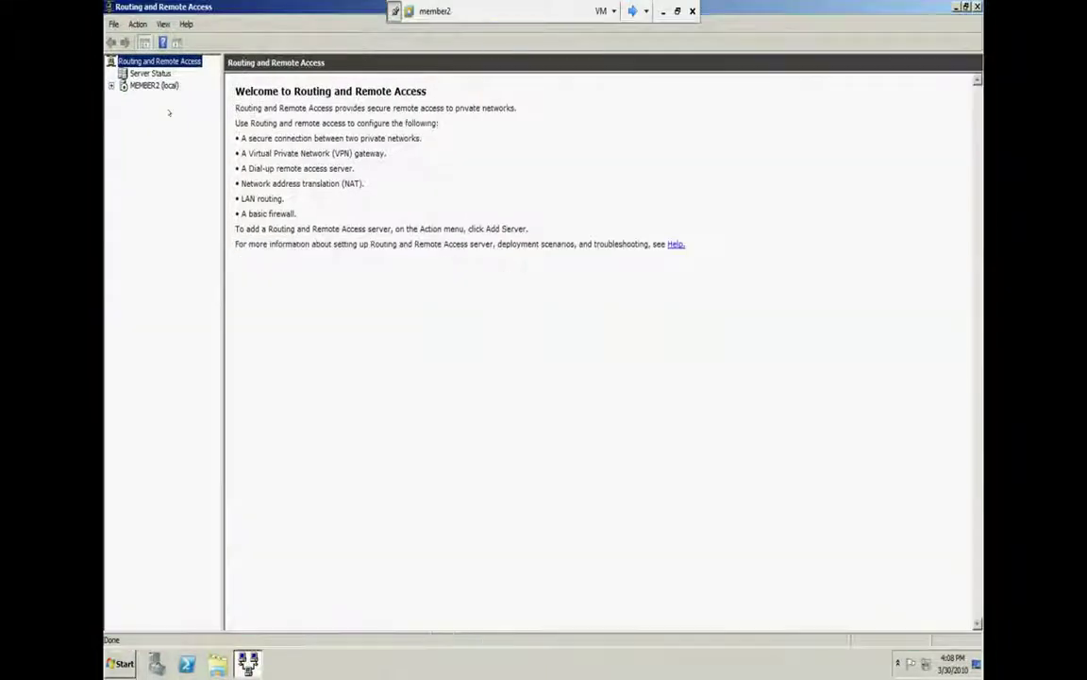
pyautogui.doubleClick(154, 85)
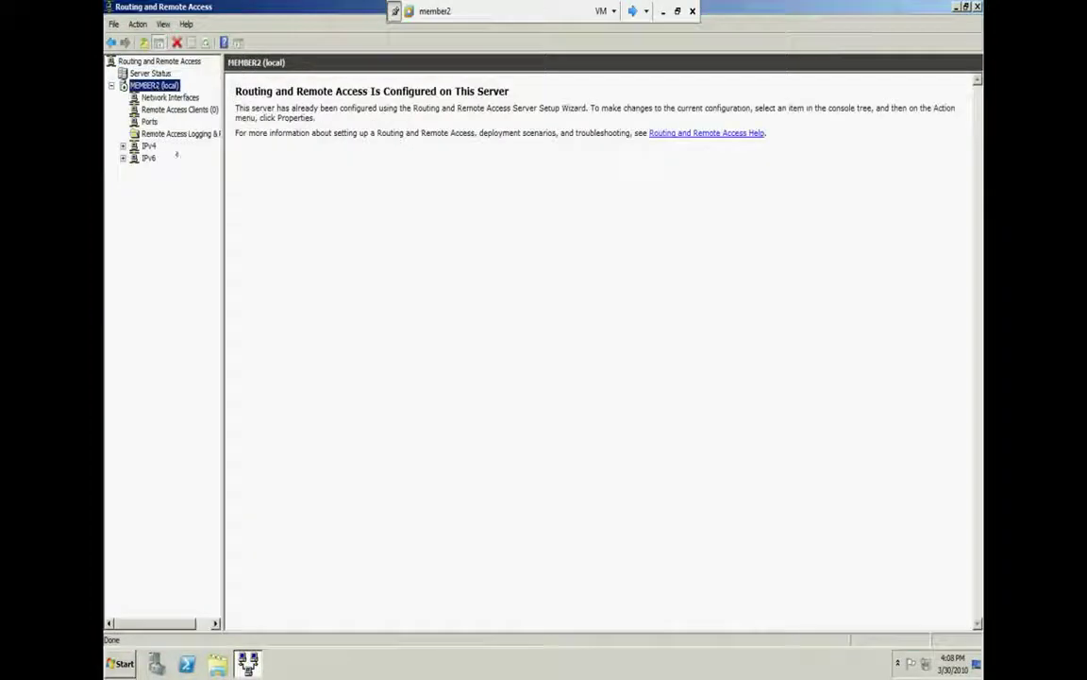
pyautogui.rightClick(156, 86)
pyautogui.click(243, 200)
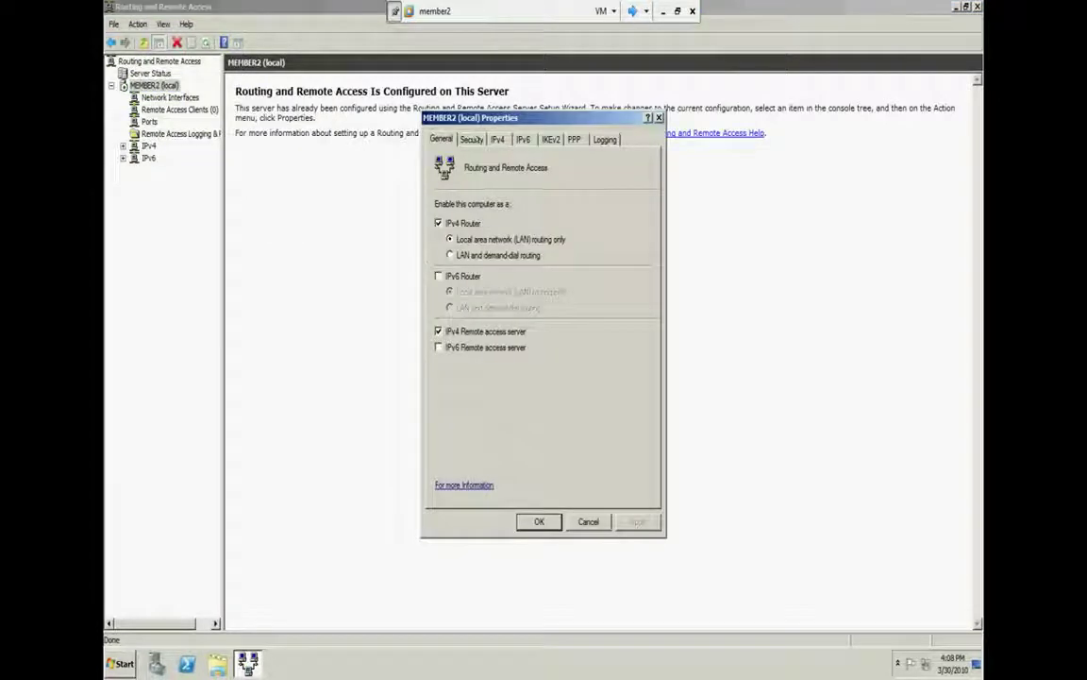
# Choose RADIUS Authentication on the Security tab and add a RADIUS server named DC
pyautogui.click(472, 139)
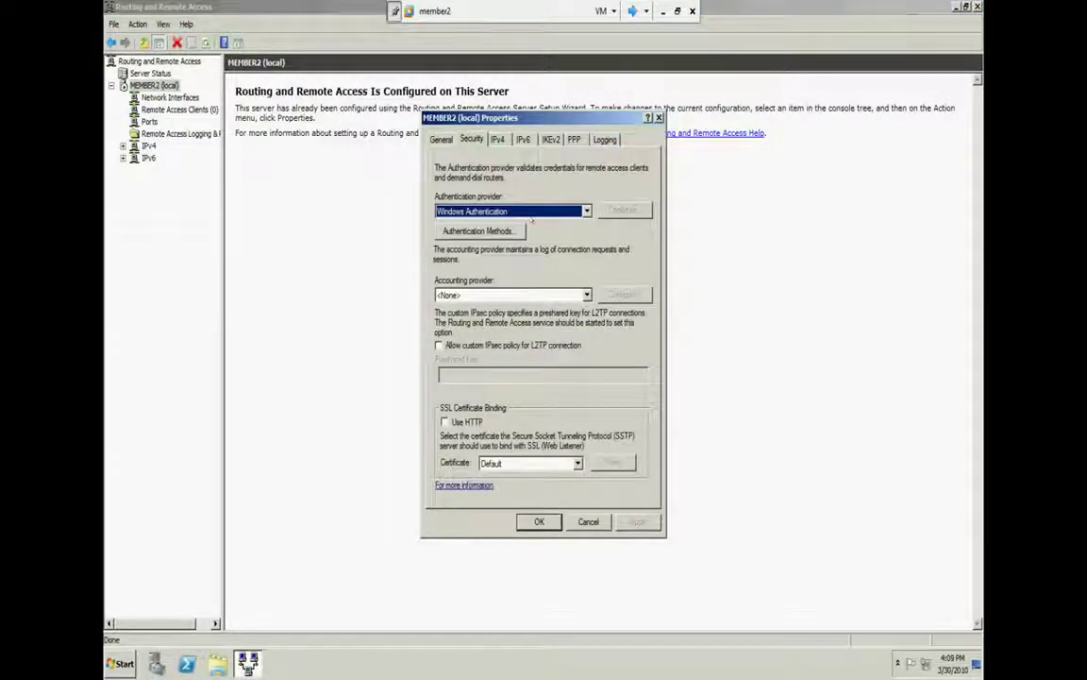
pyautogui.click(527, 212)
pyautogui.click(502, 225)
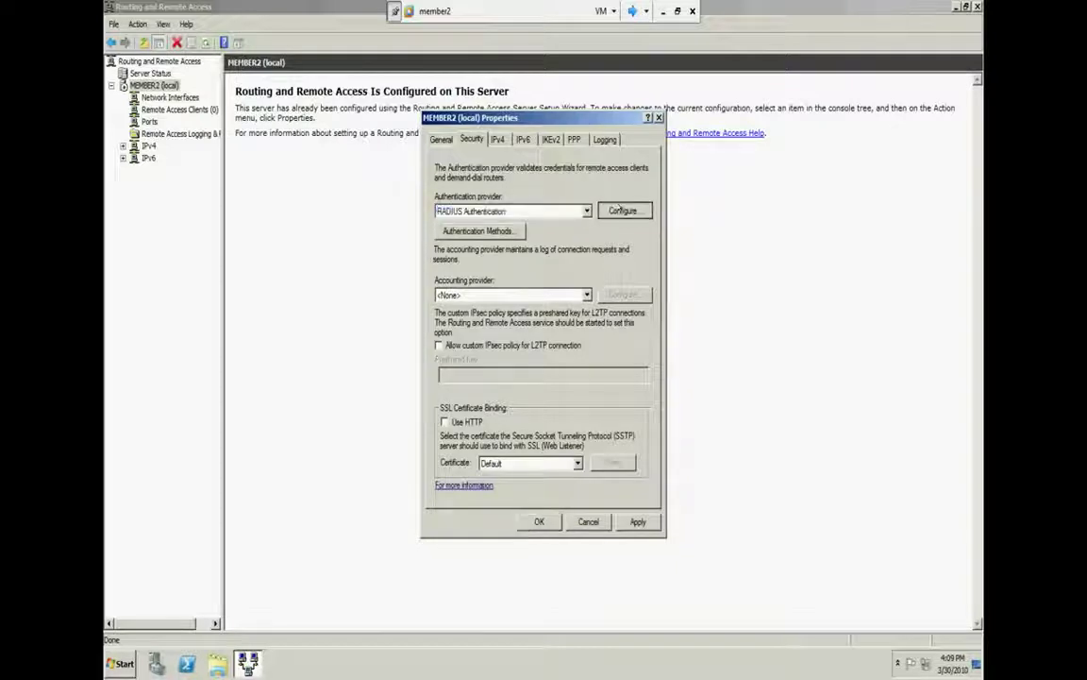
pyautogui.click(621, 209)
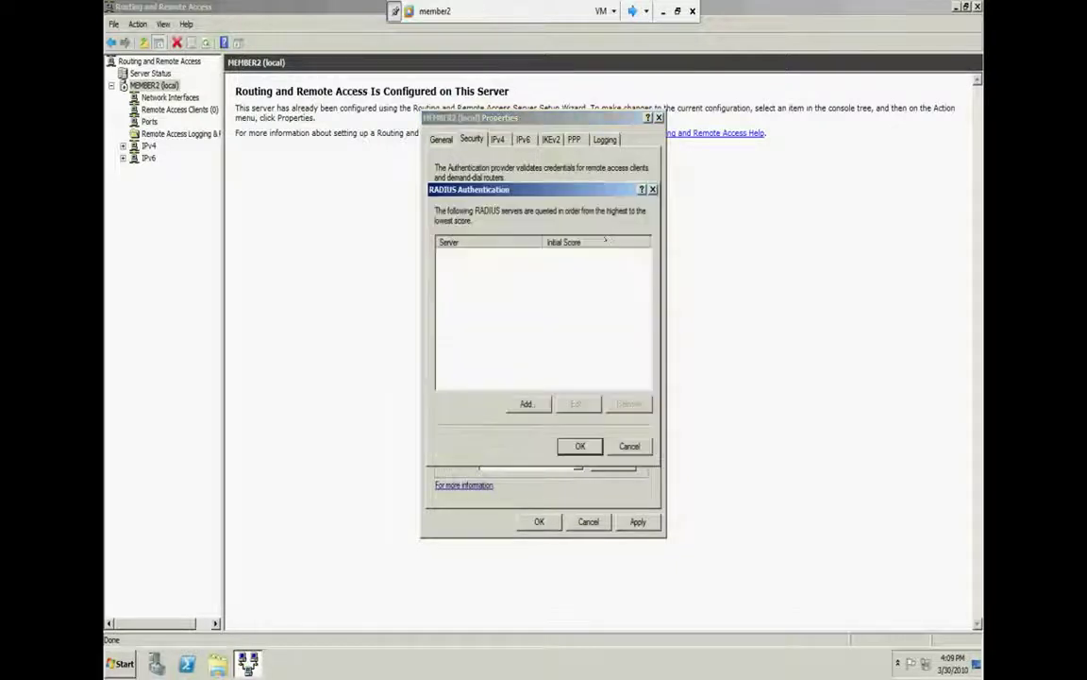
pyautogui.click(525, 403)
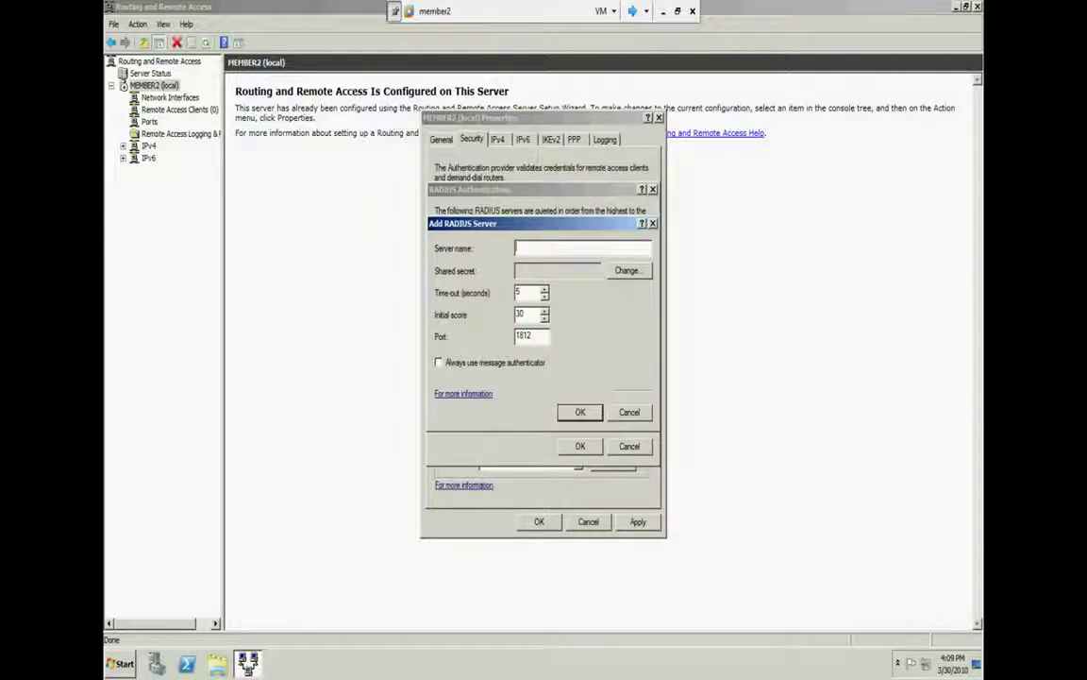
pyautogui.write('DC')
# Check the DC computer's system properties on the DC virtual machine
pyautogui.click(634, 10)
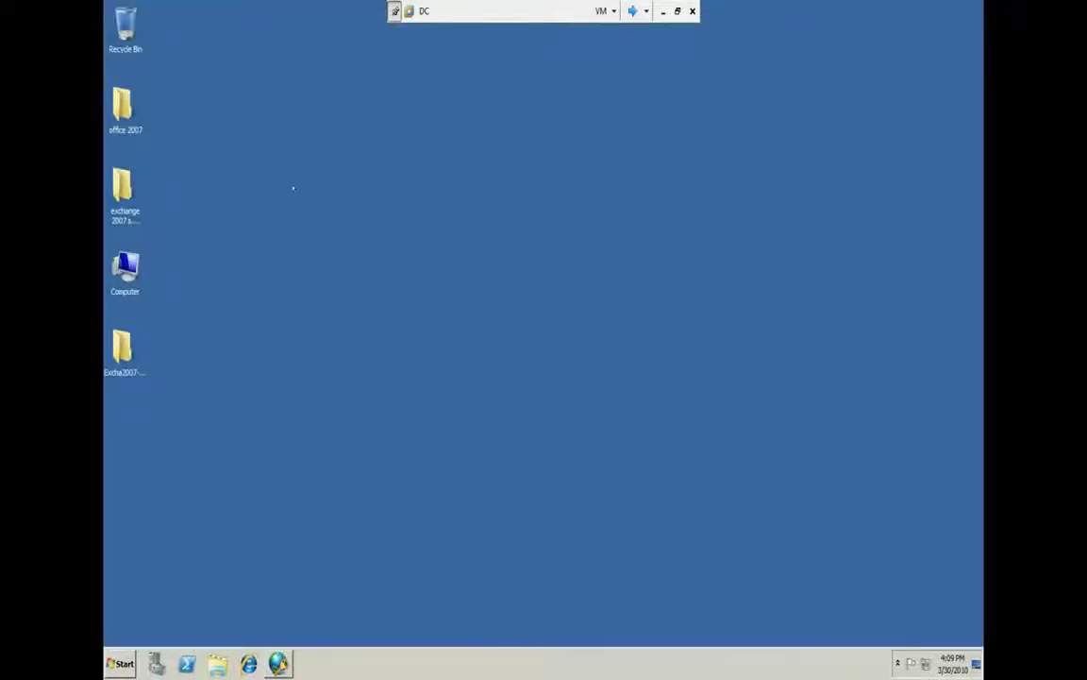
pyautogui.rightClick(129, 274)
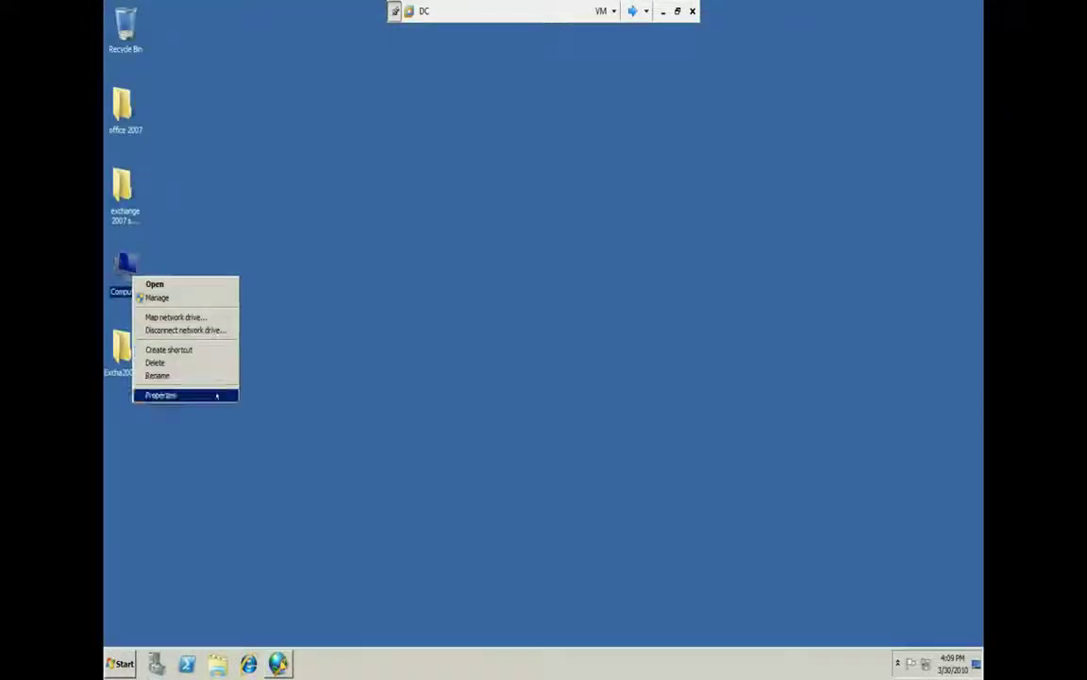
pyautogui.click(179, 395)
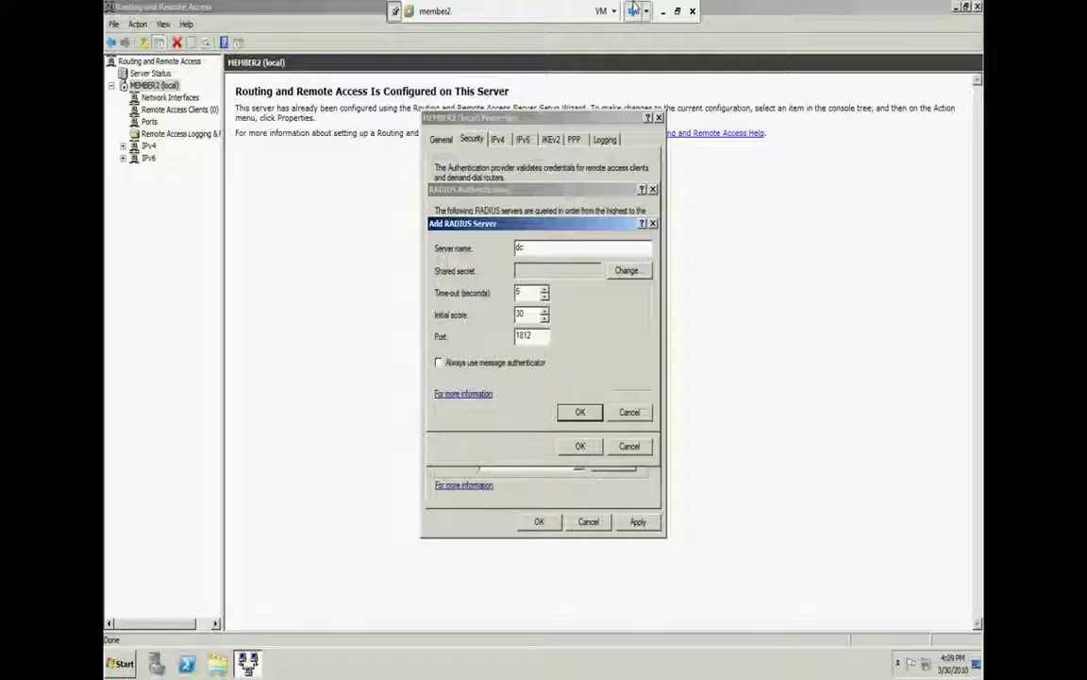
# Enter and confirm the shared secret for dc, then accept the authentication server list
pyautogui.click(613, 272)
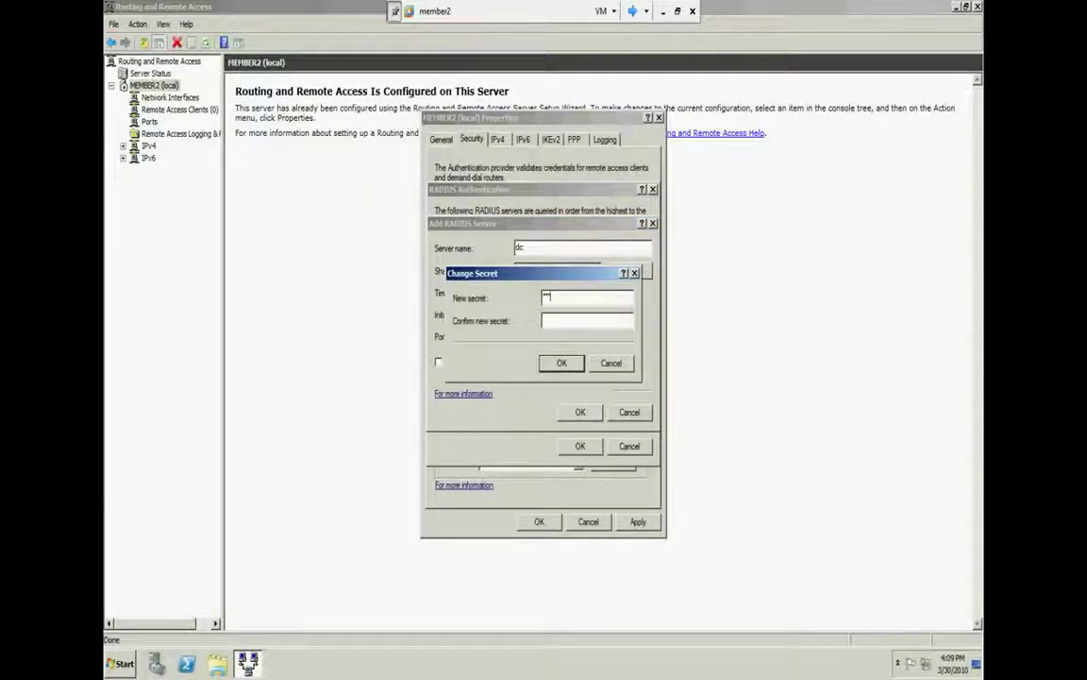
pyautogui.write('123')
pyautogui.press('Tab')
pyautogui.write('123')
pyautogui.click(560, 362)
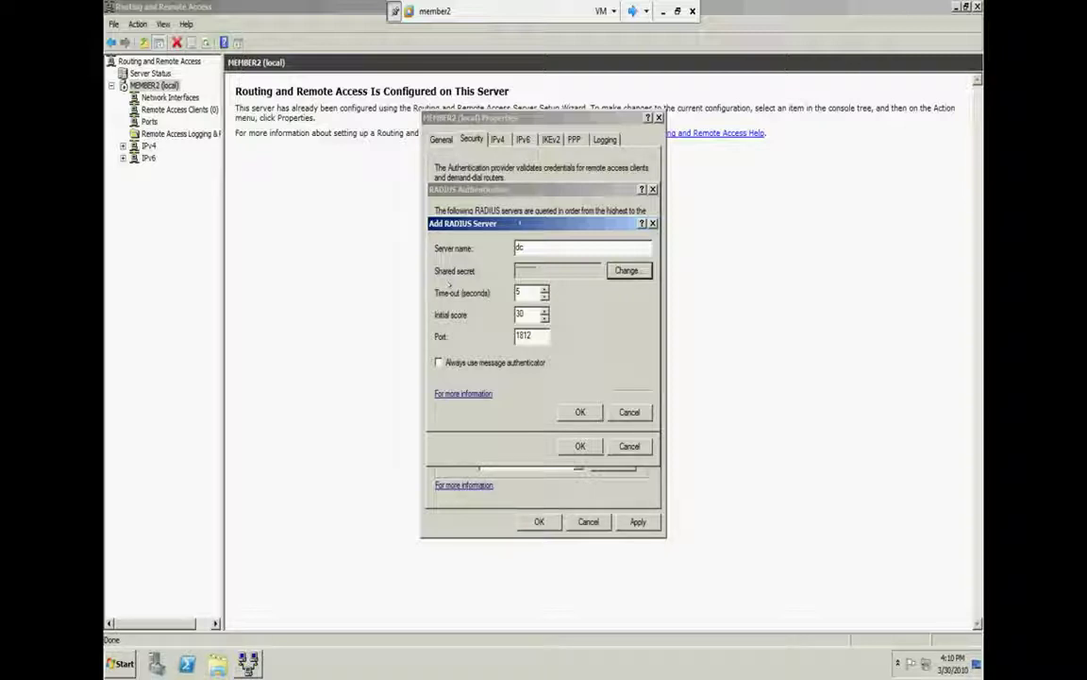
pyautogui.click(581, 411)
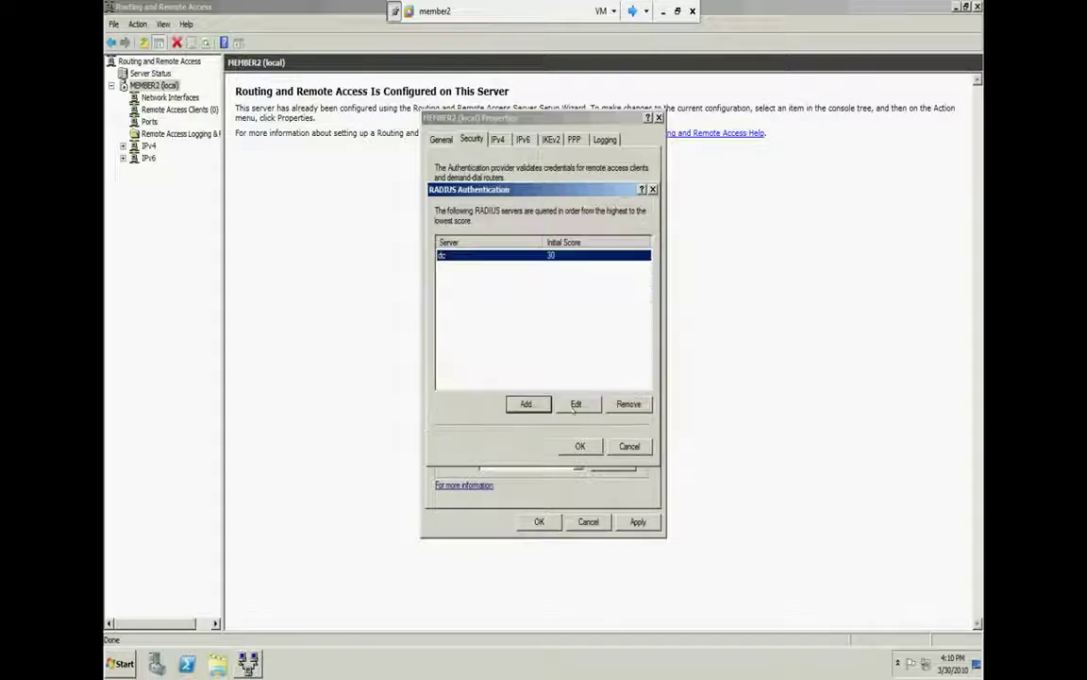
pyautogui.click(575, 446)
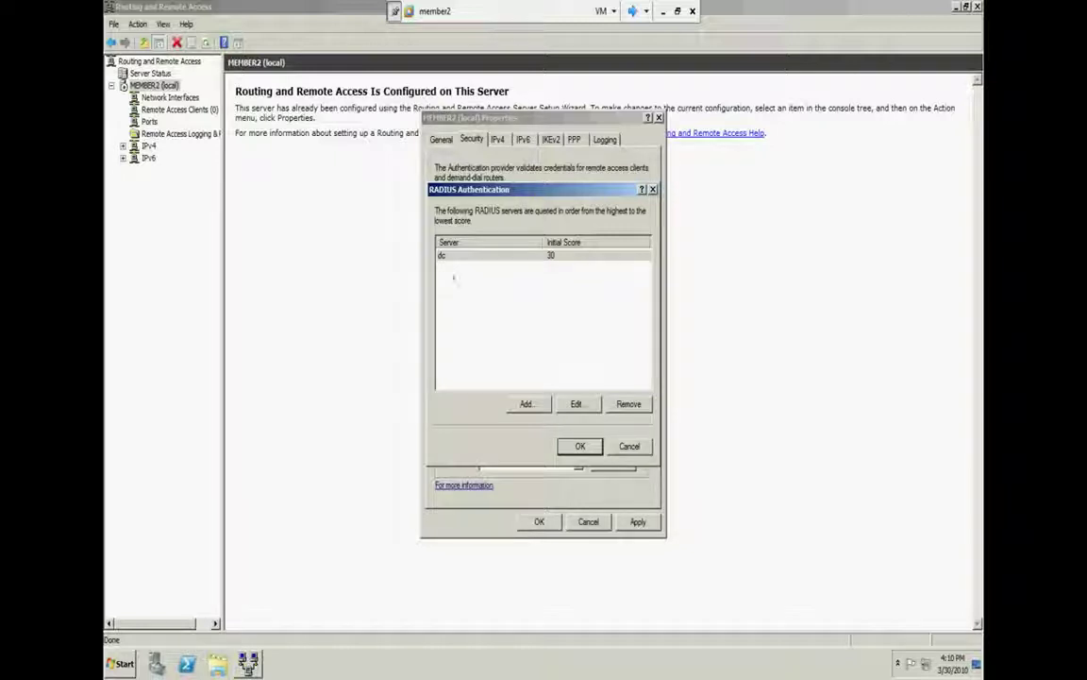
pyautogui.press('Return')
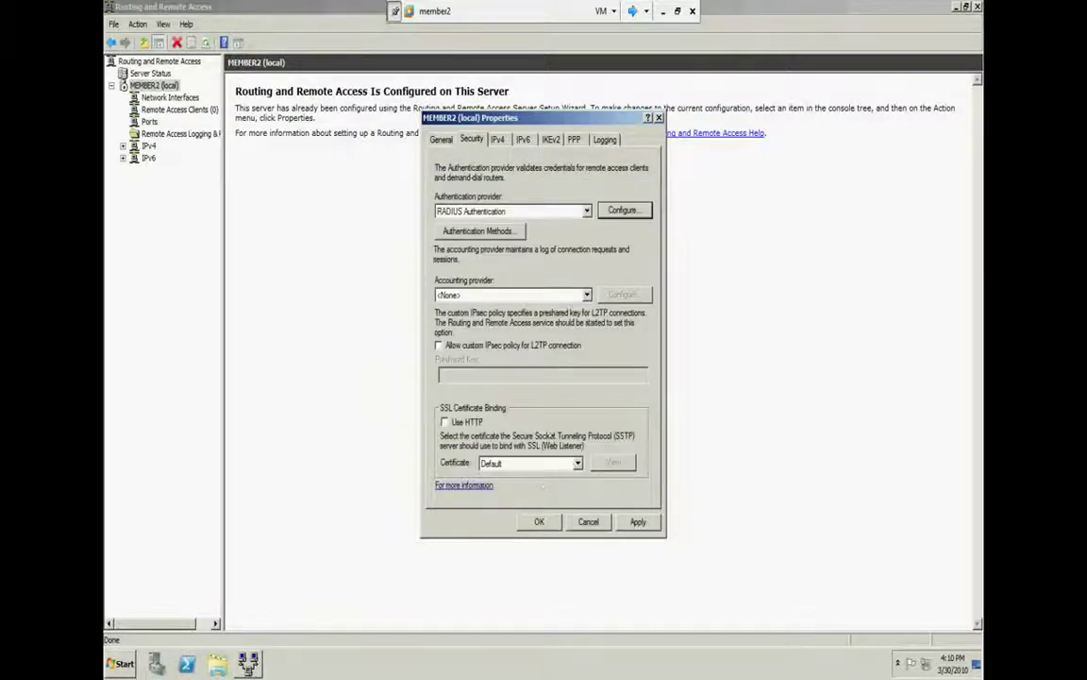
# Select RADIUS Accounting as accounting provider and add dc as its server with a shared secret
pyautogui.click(444, 294)
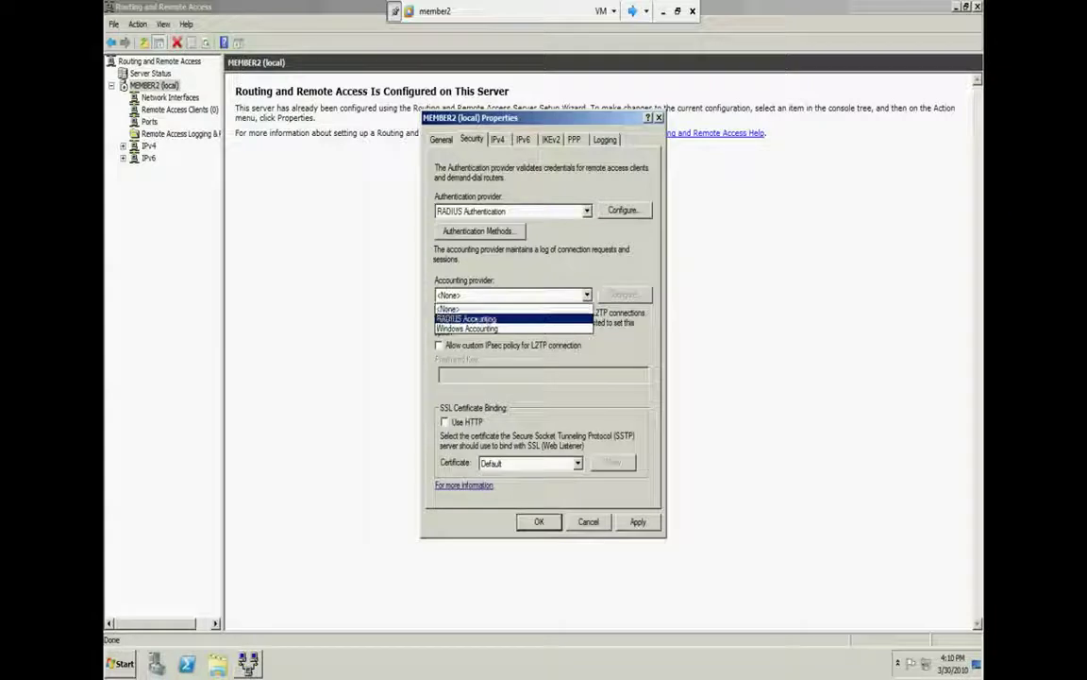
pyautogui.click(468, 319)
pyautogui.click(618, 293)
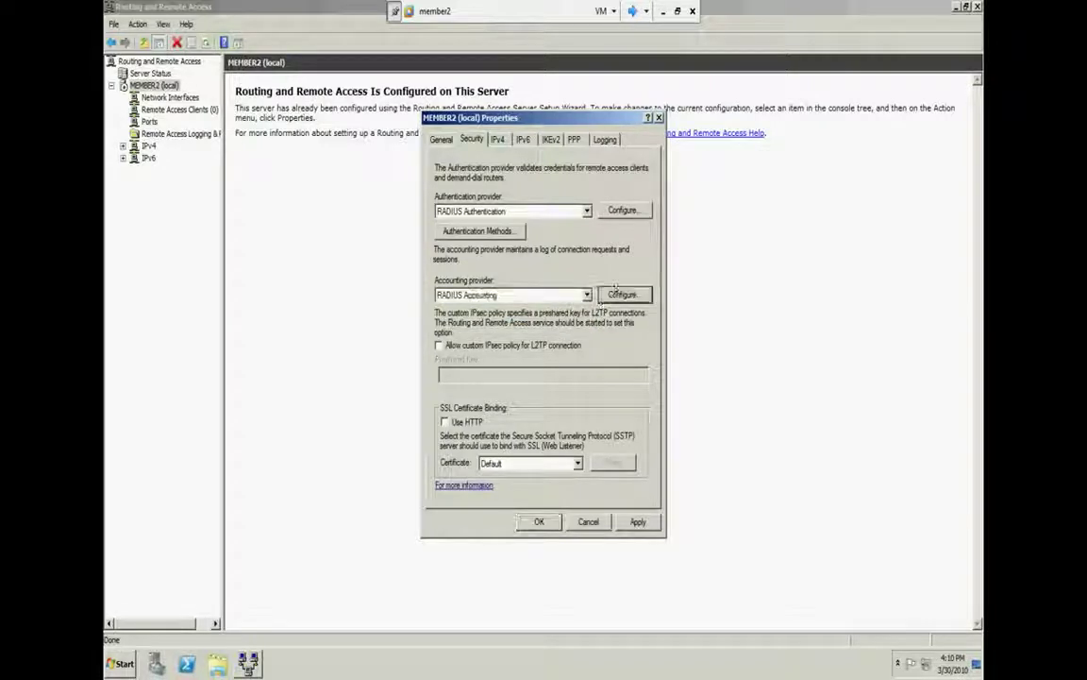
pyautogui.click(524, 402)
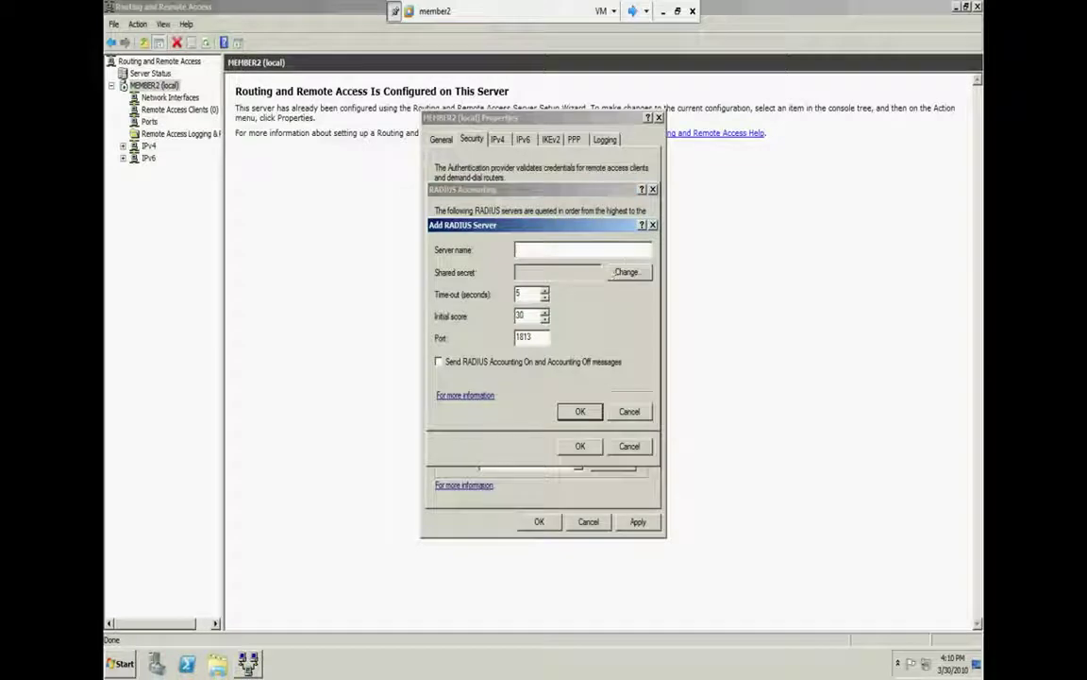
pyautogui.write('dc')
pyautogui.click(626, 272)
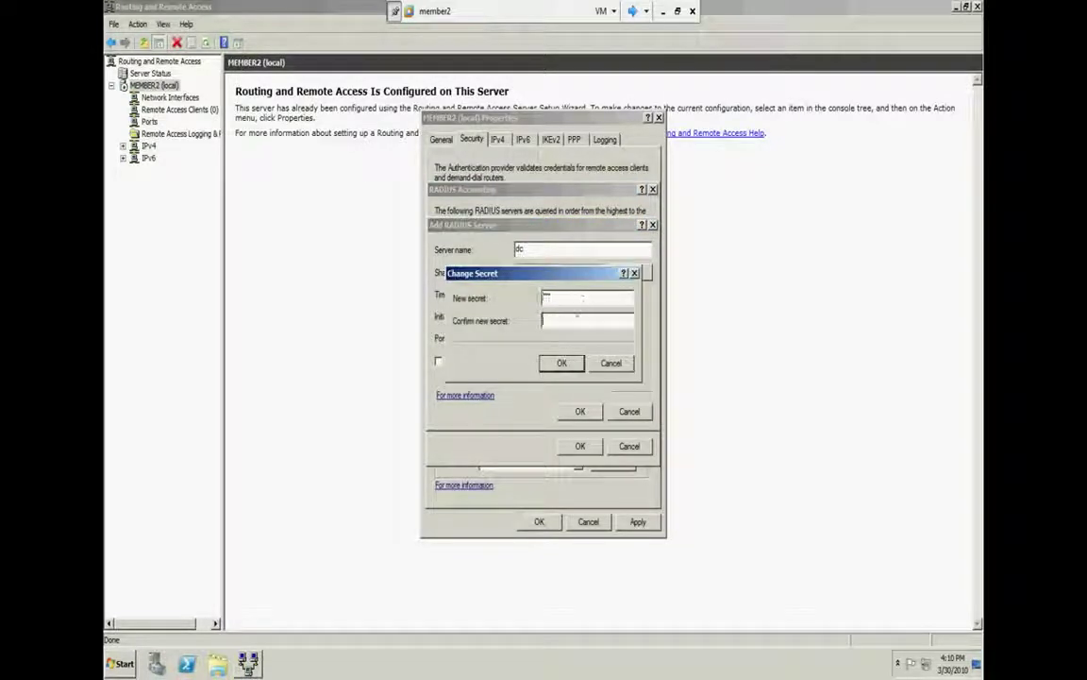
pyautogui.press('Return')
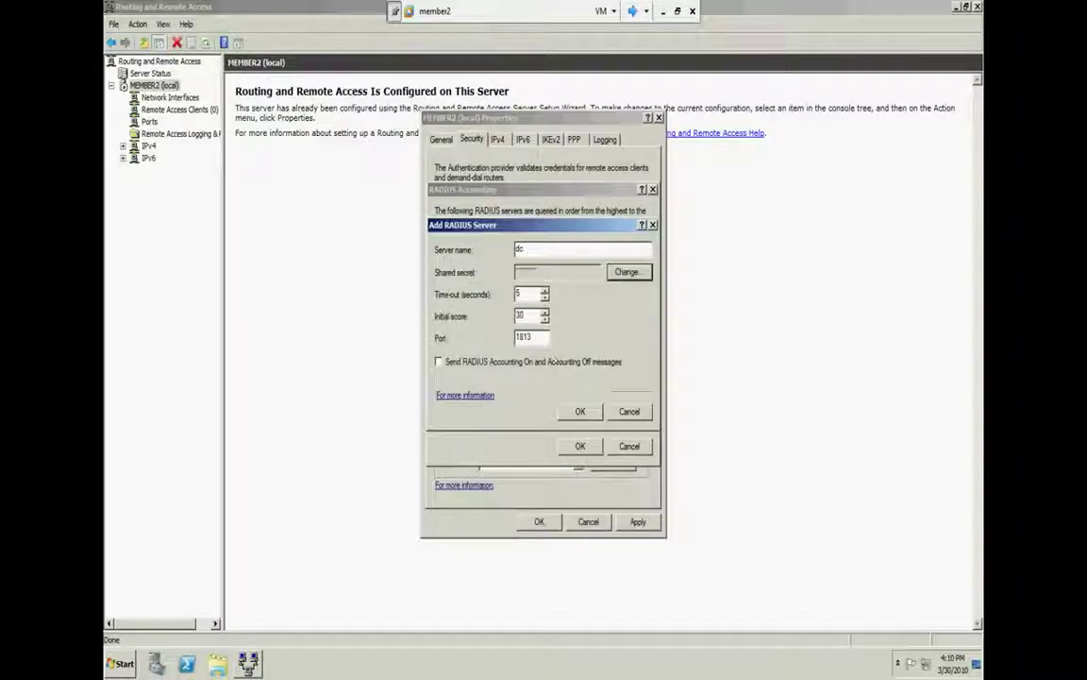
pyautogui.click(572, 412)
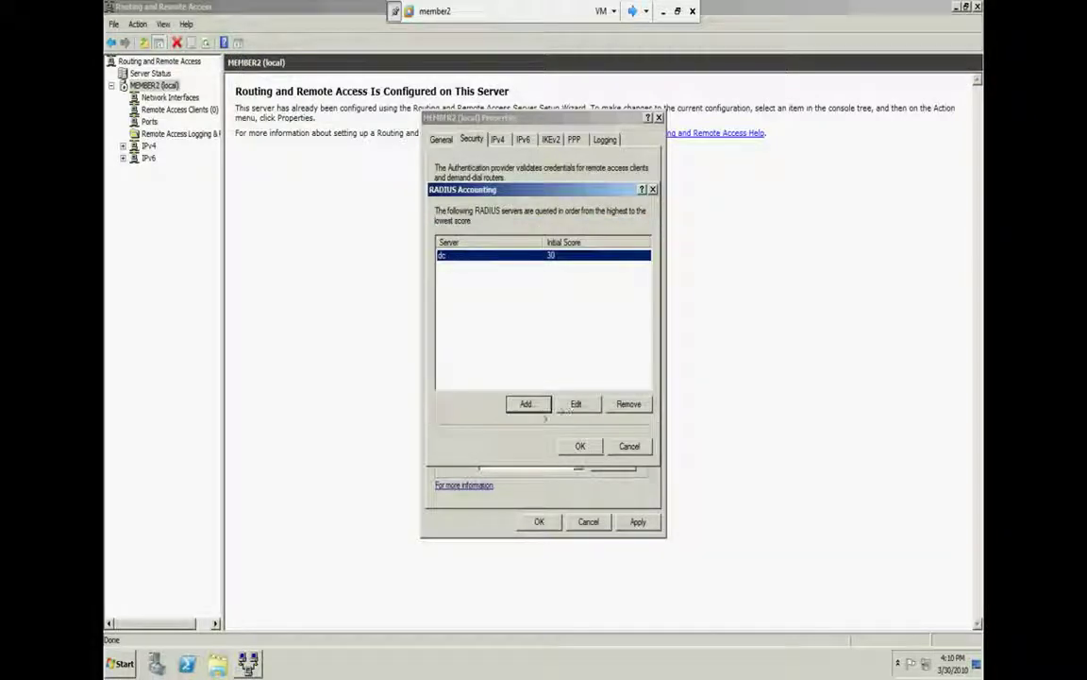
pyautogui.click(563, 440)
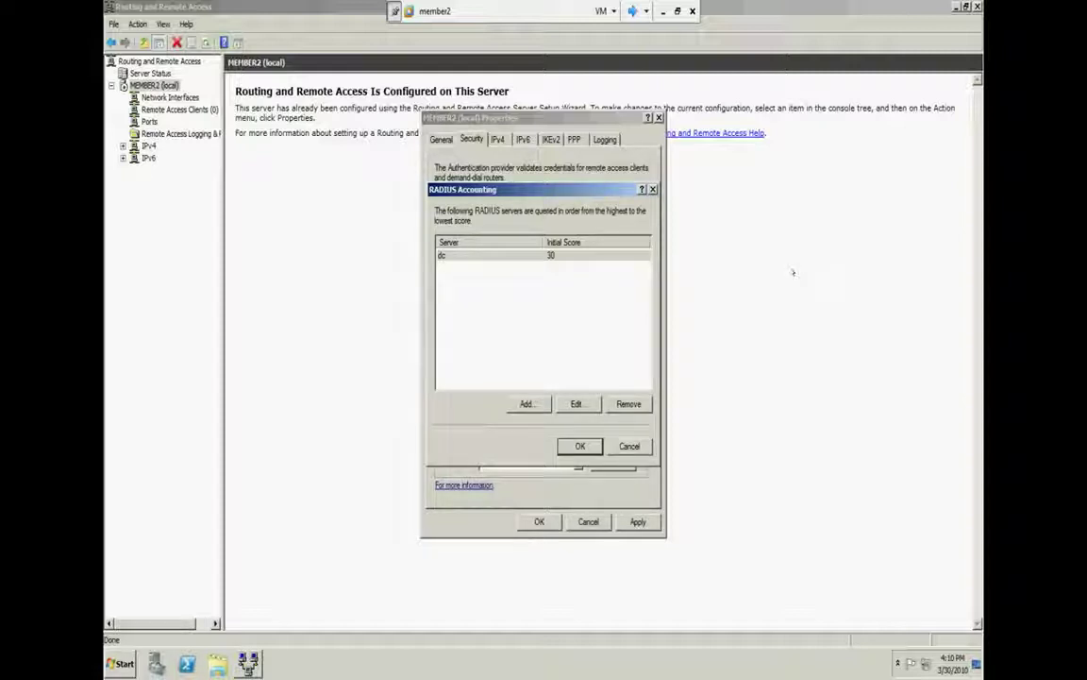
pyautogui.press('Return')
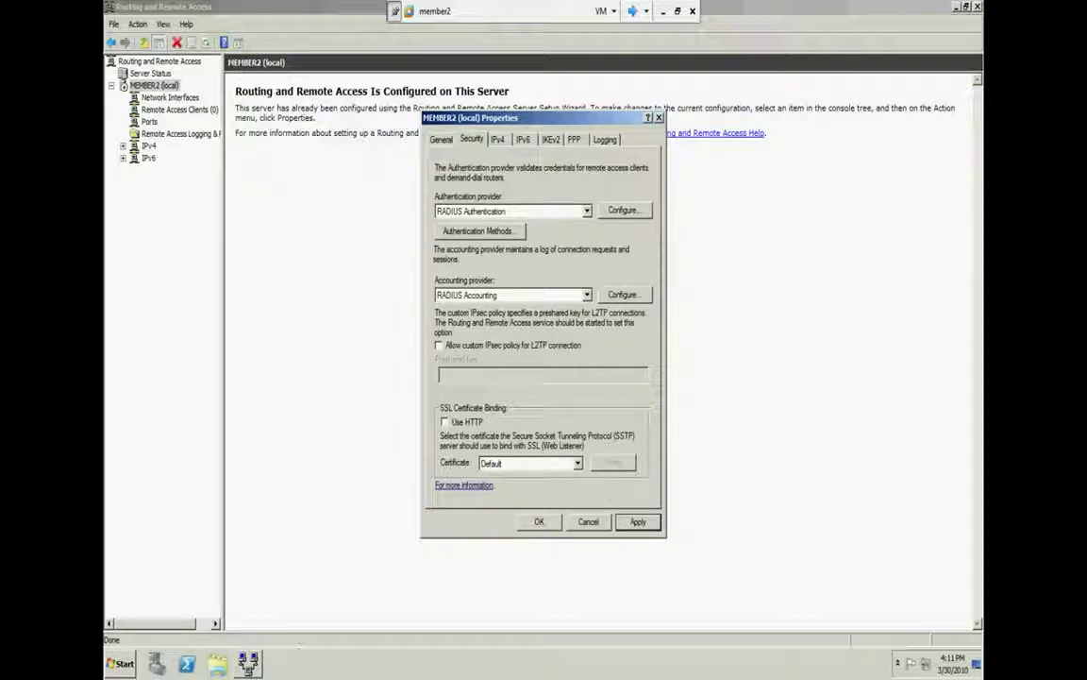
# Apply the RADIUS authentication and accounting settings and close MEMBER2 (local) Properties
pyautogui.click(638, 521)
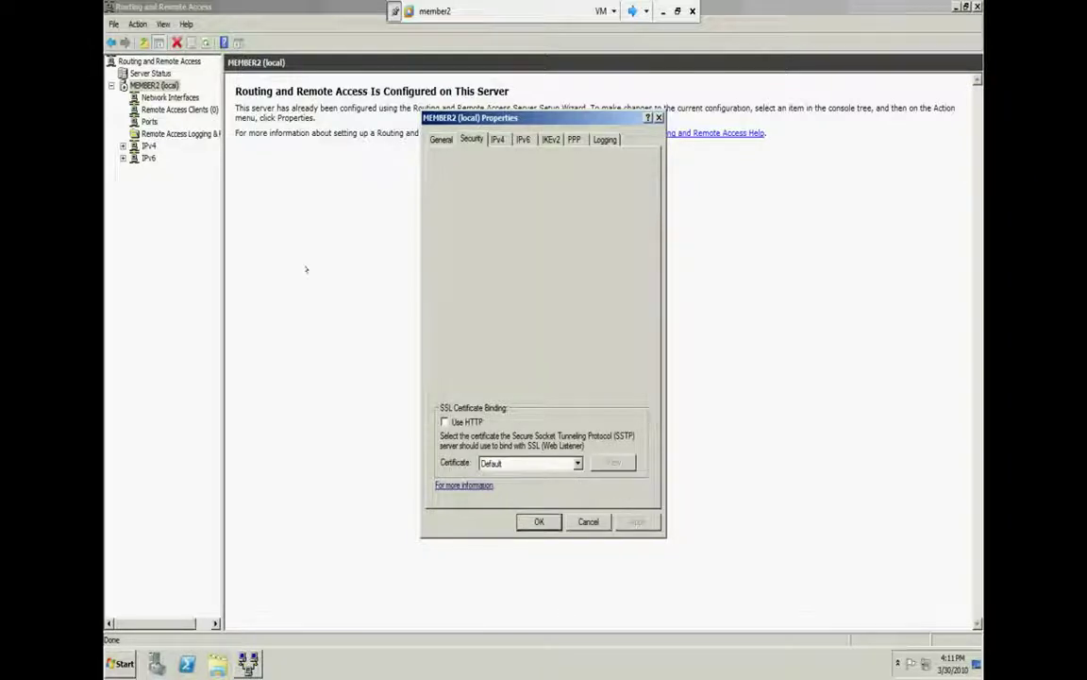
pyautogui.hotkey('alt', 'Return')
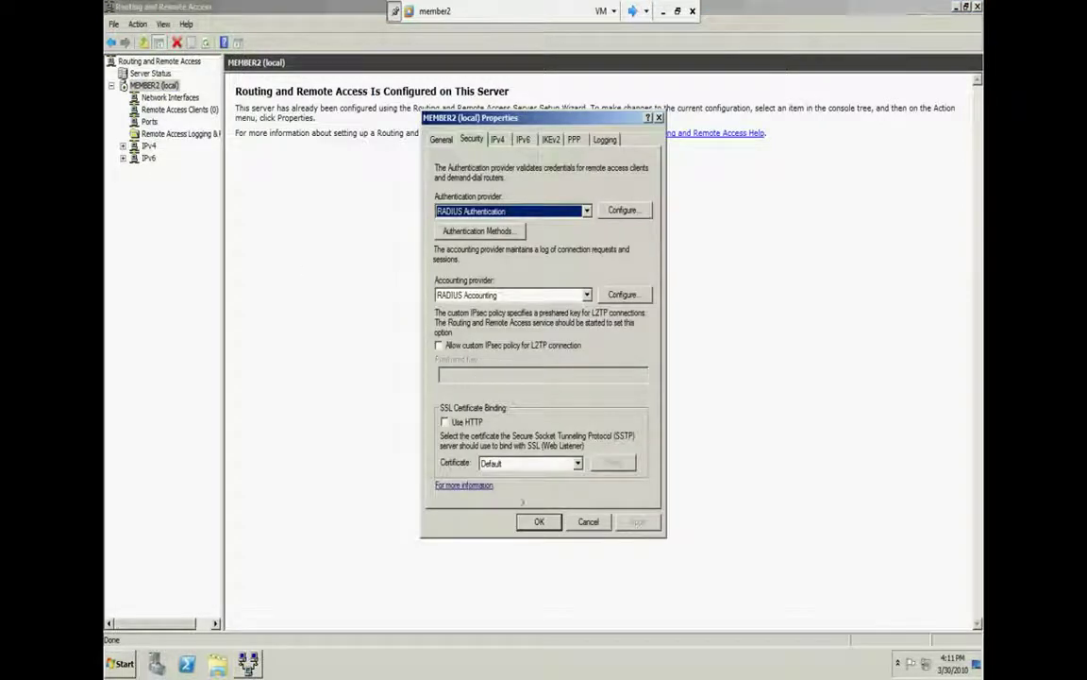
pyautogui.click(524, 521)
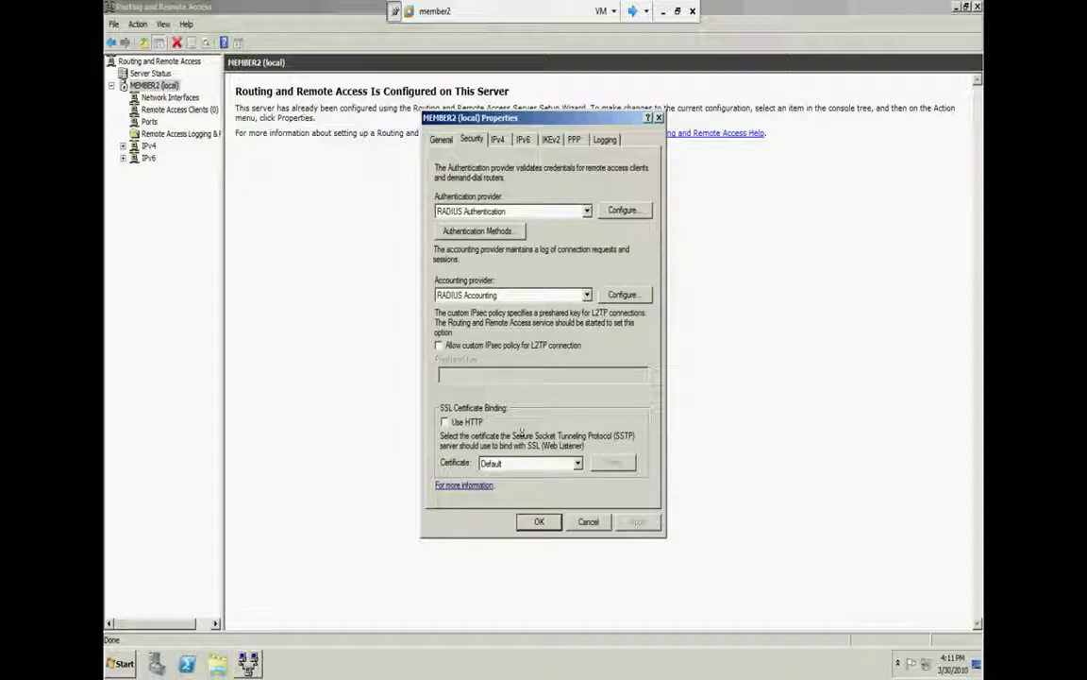
pyautogui.press('Escape')
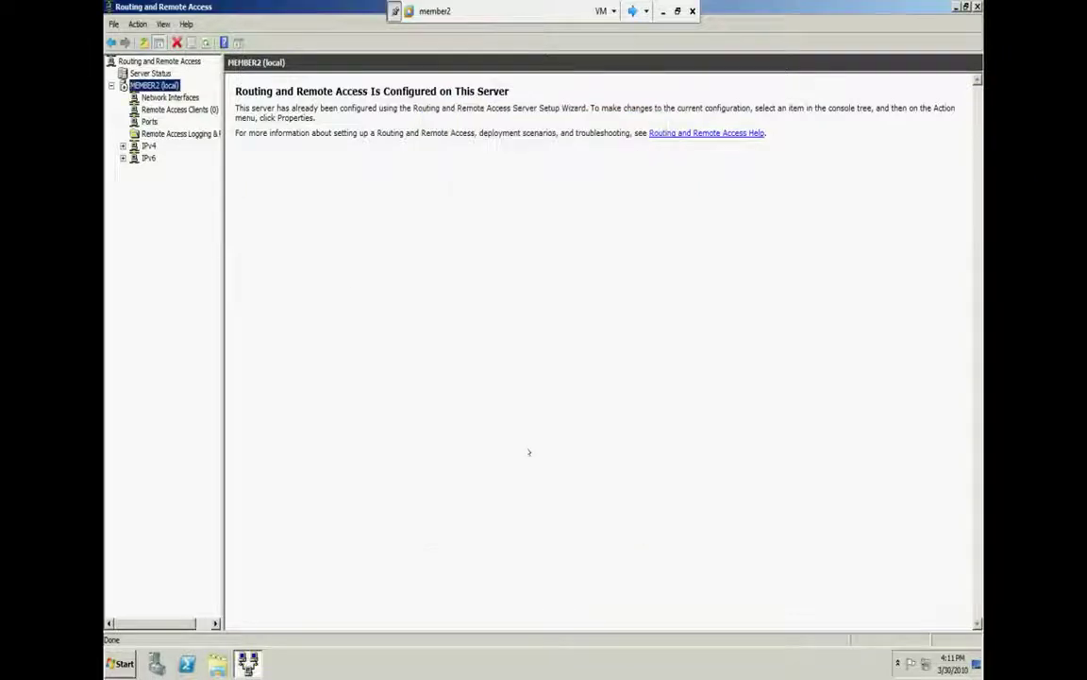
# Restart MEMBER2 (local) from its All Tasks > Restart menu
pyautogui.rightClick(146, 86)
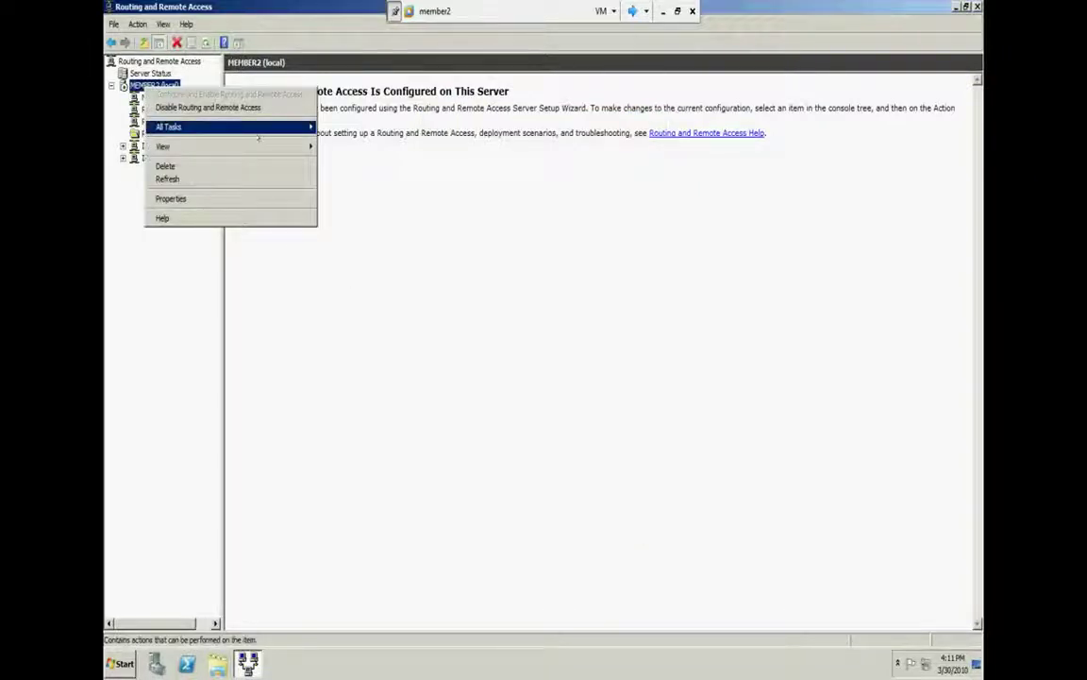
pyautogui.moveTo(277, 128)
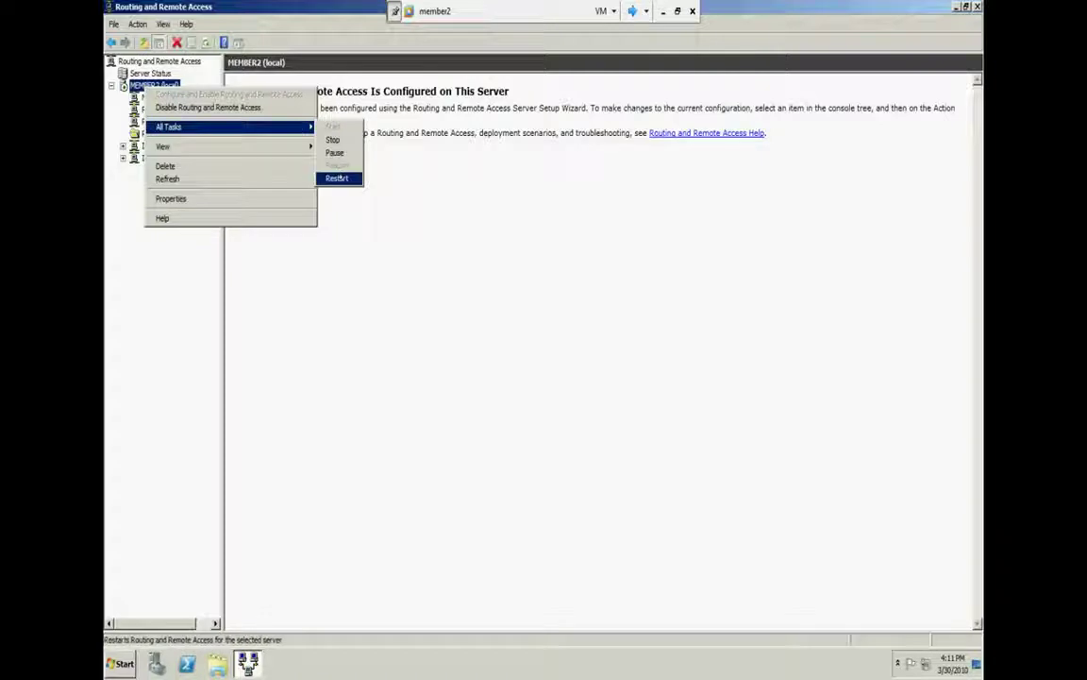
pyautogui.click(337, 177)
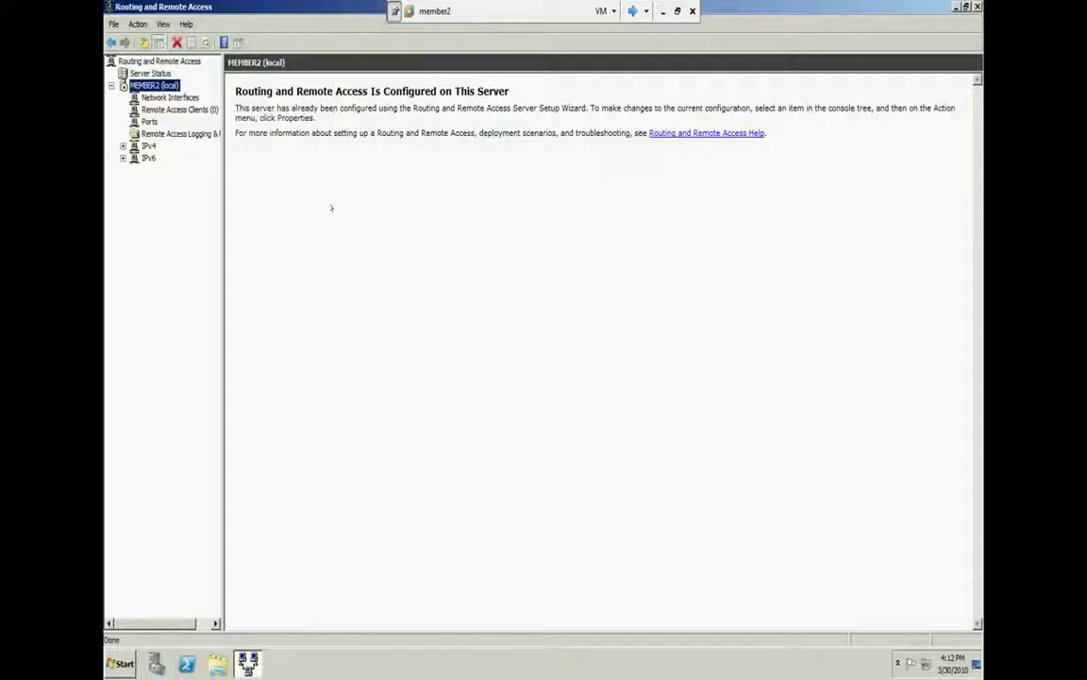
# Allow a custom L2TP IPsec policy with a preshared key on MEMBER2's Security tab and save
pyautogui.rightClick(162, 86)
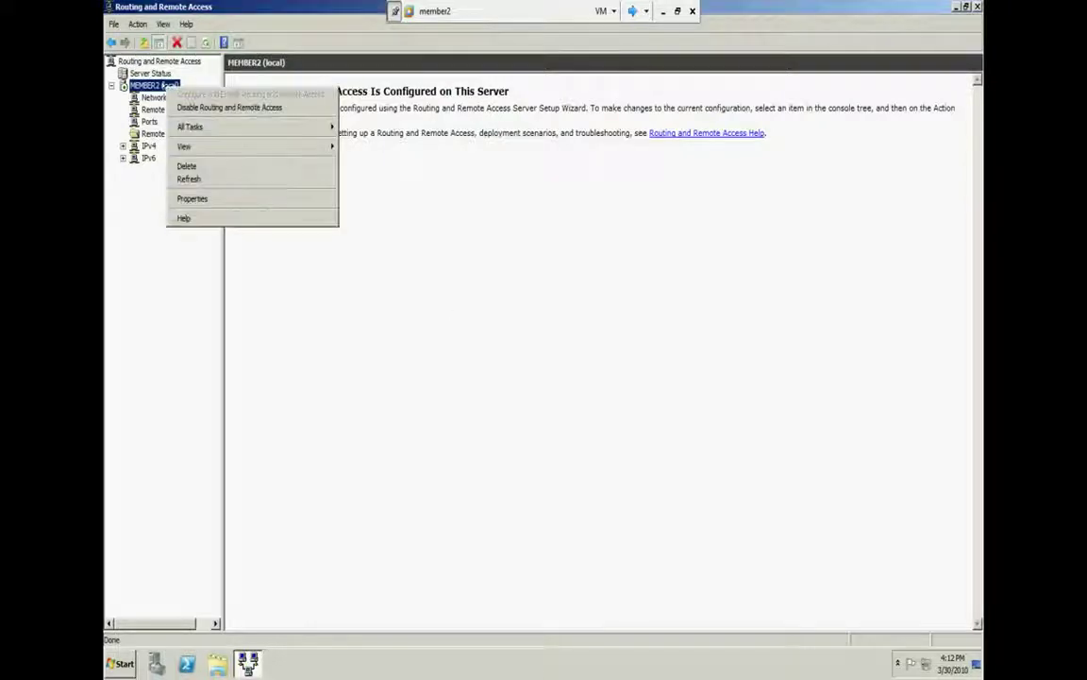
pyautogui.click(219, 196)
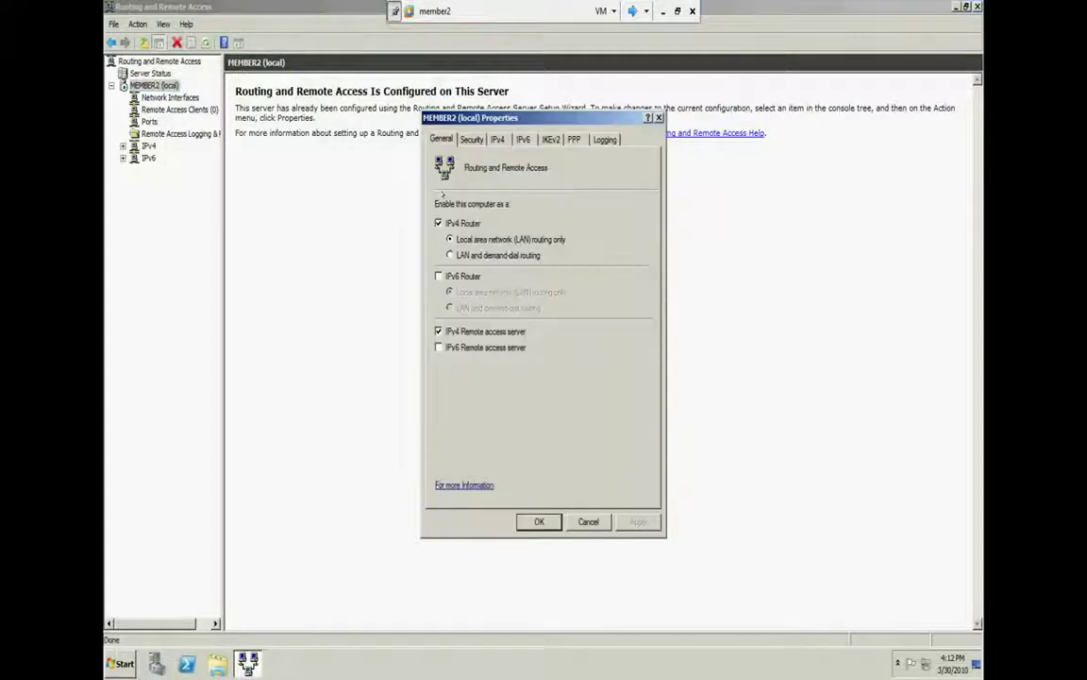
pyautogui.click(472, 140)
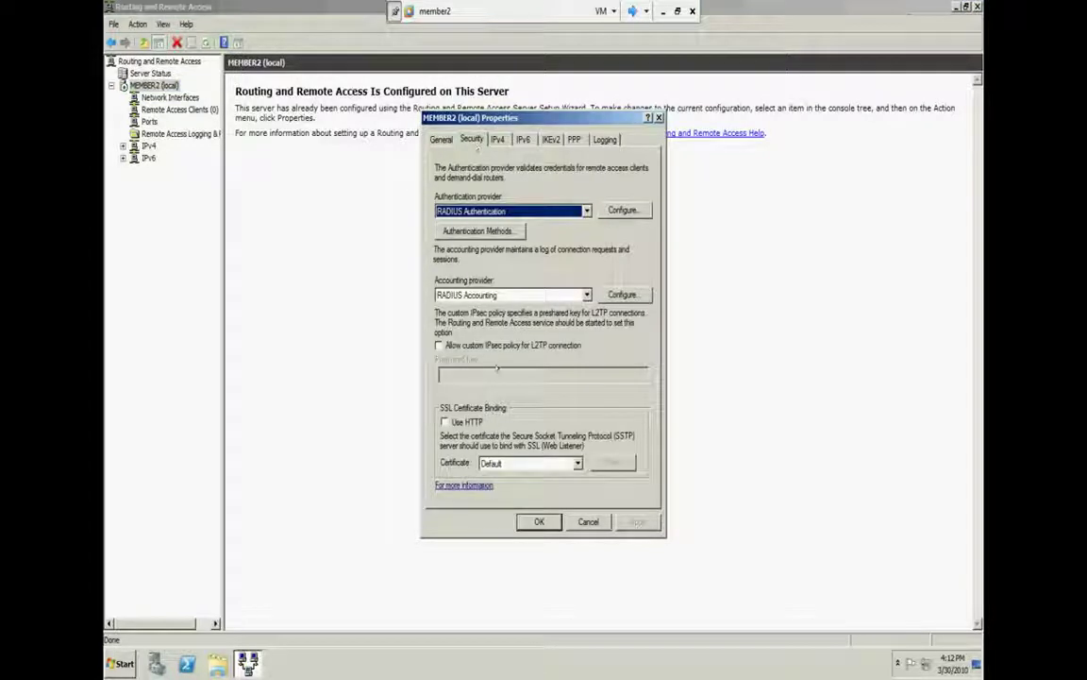
pyautogui.click(467, 347)
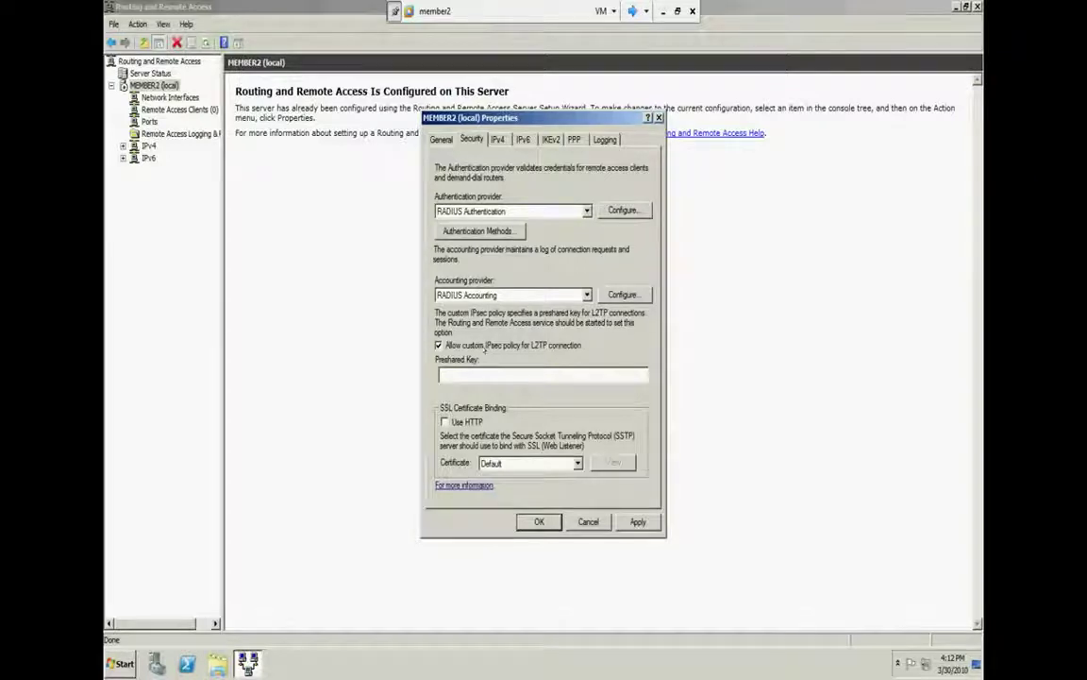
pyautogui.click(485, 371)
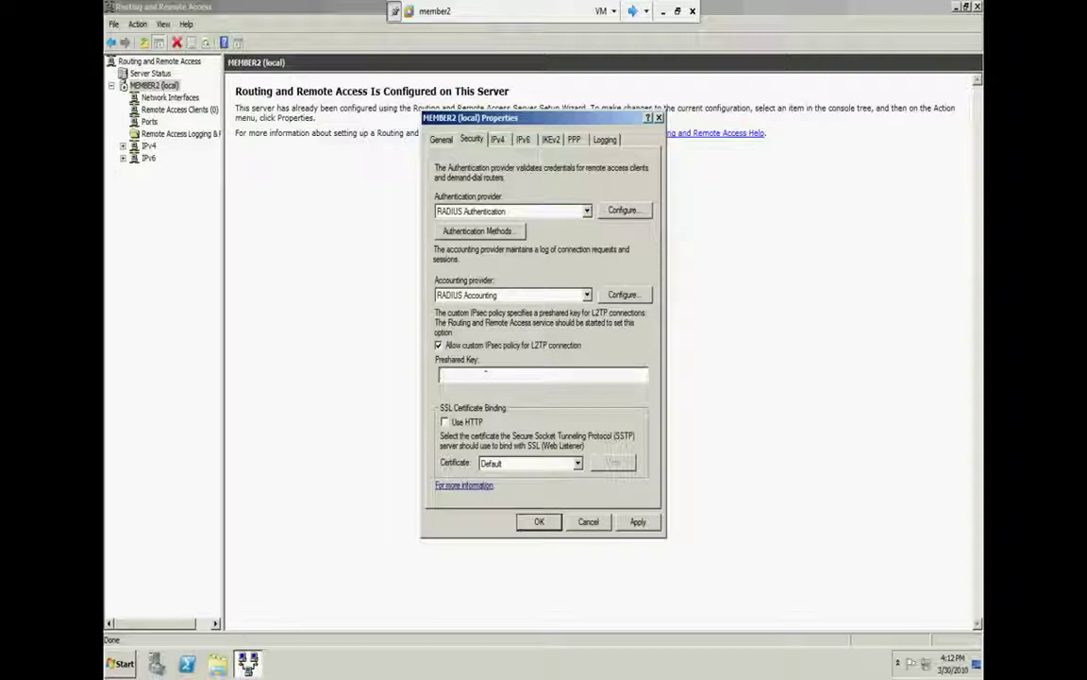
pyautogui.write('asd')
pyautogui.press('Return')
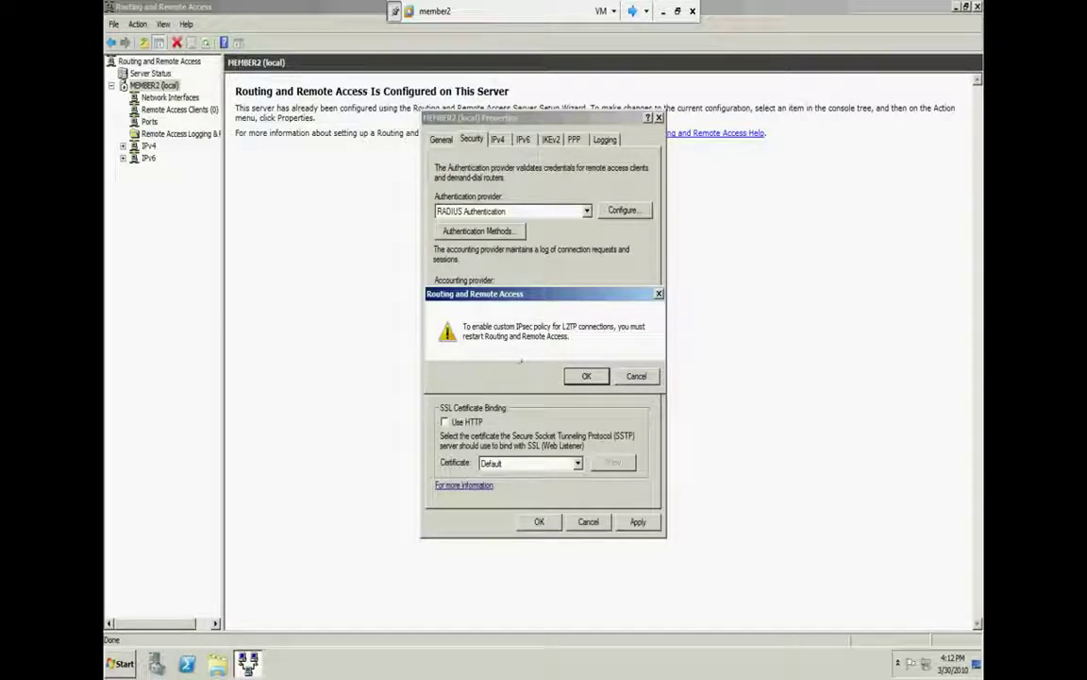
pyautogui.press('Return')
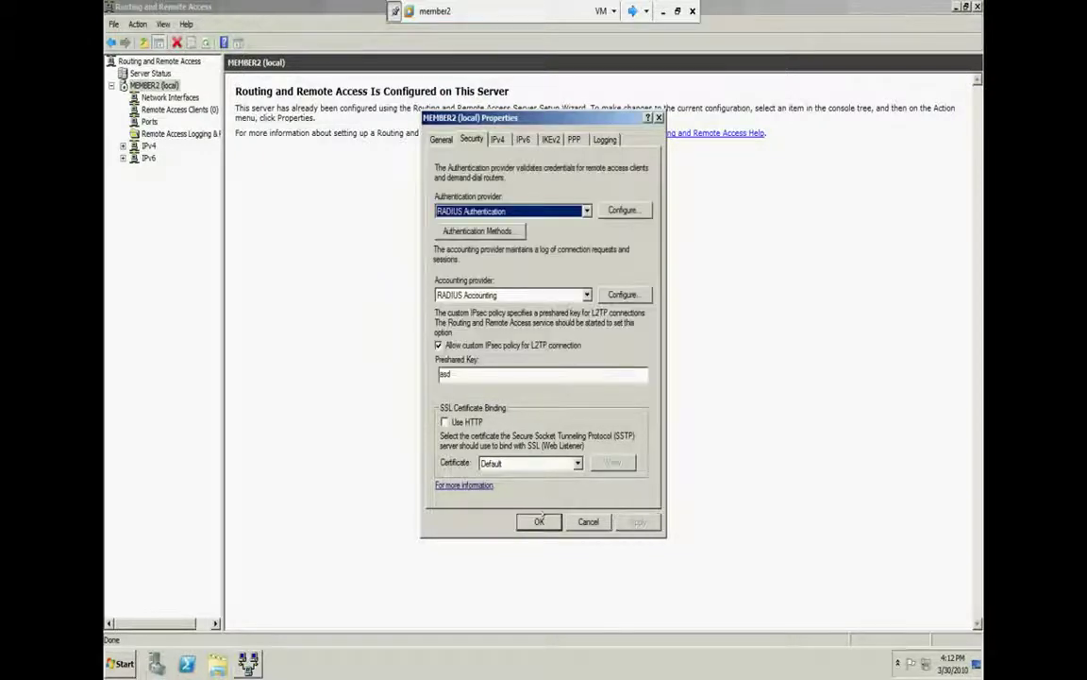
pyautogui.click(539, 521)
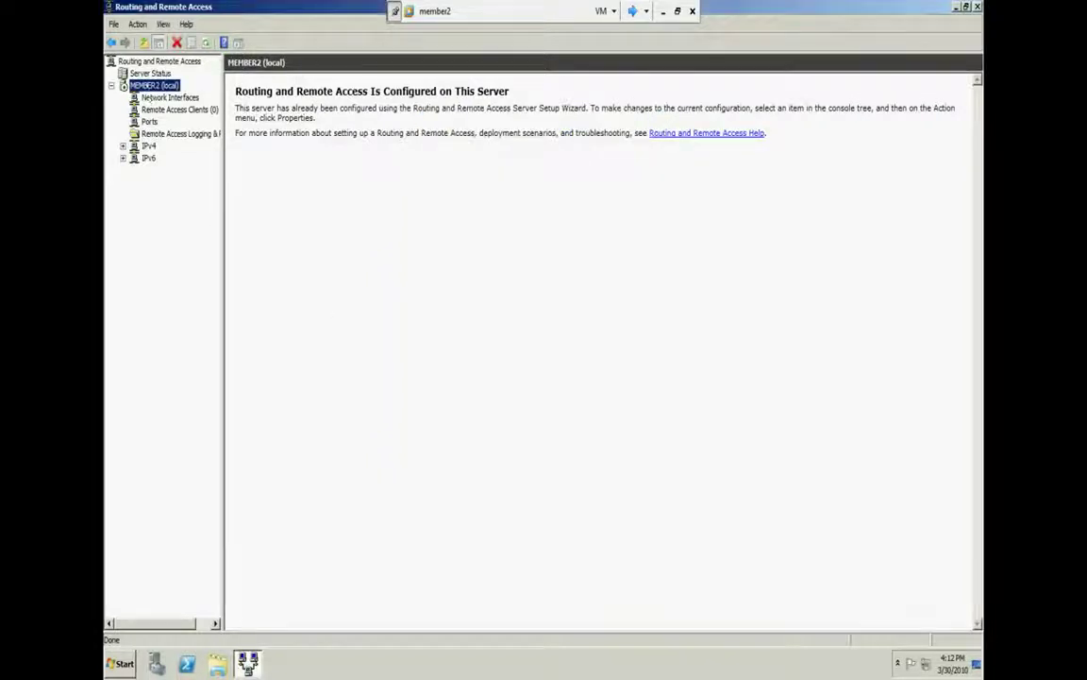
# Restart MEMBER2 (local) via All Tasks > Restart, then widen the console tree pane
pyautogui.rightClick(151, 86)
pyautogui.moveTo(278, 126)
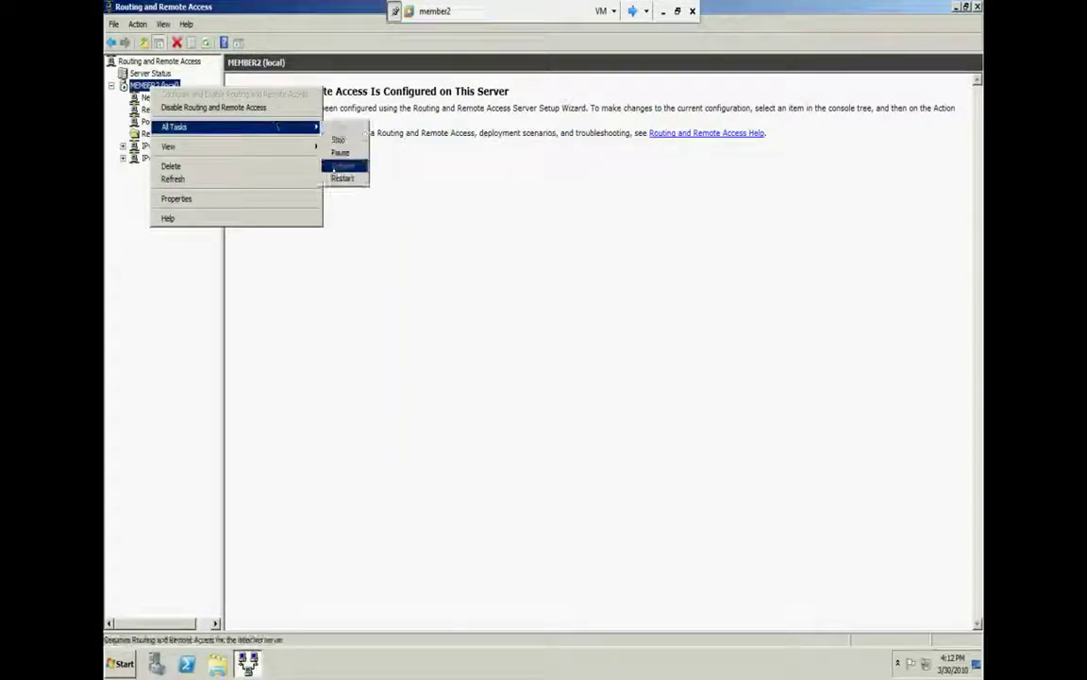
pyautogui.click(341, 177)
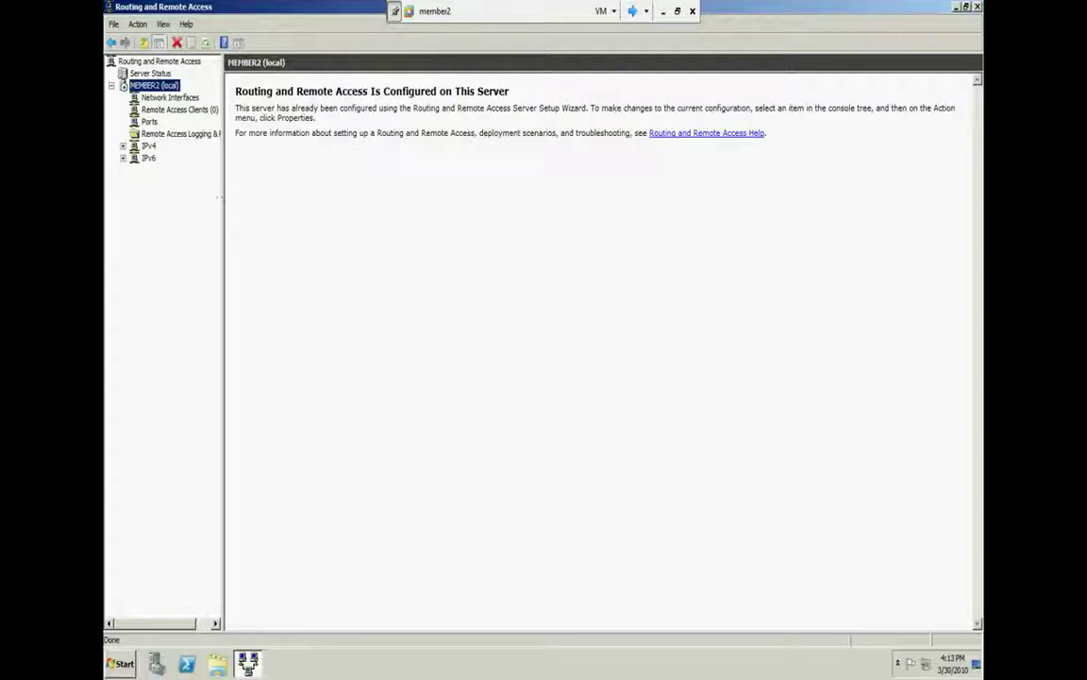
pyautogui.moveTo(223, 196); pyautogui.dragTo(315, 207)
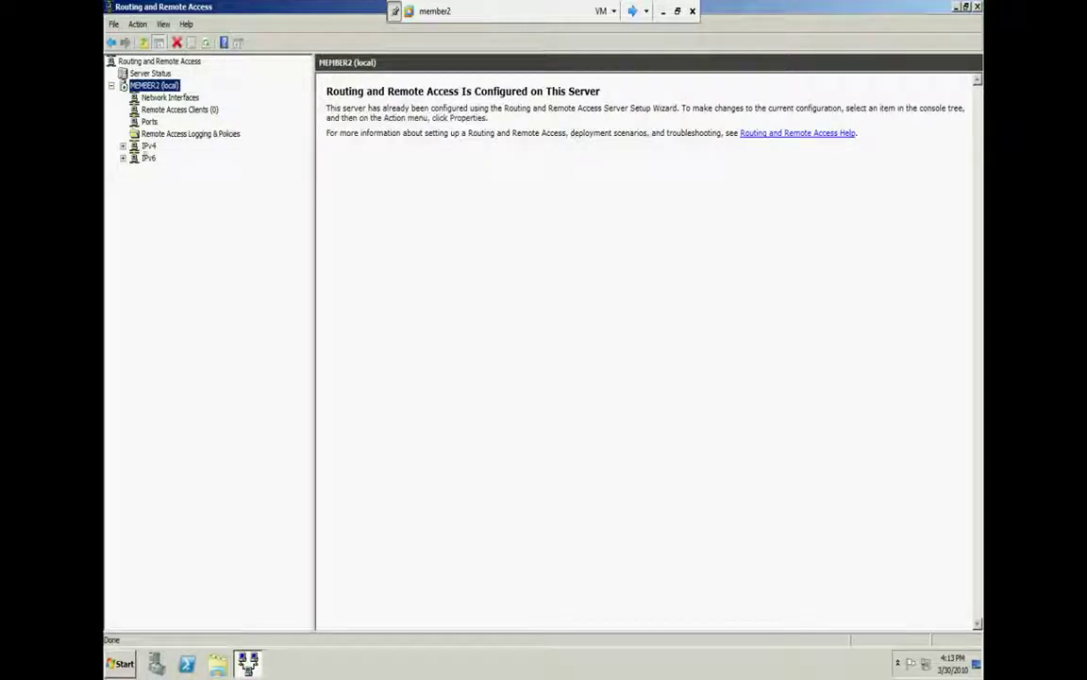
# Expand IPv4 under MEMBER2 and review its Static Routes and General lists
pyautogui.doubleClick(149, 146)
pyautogui.click(170, 170)
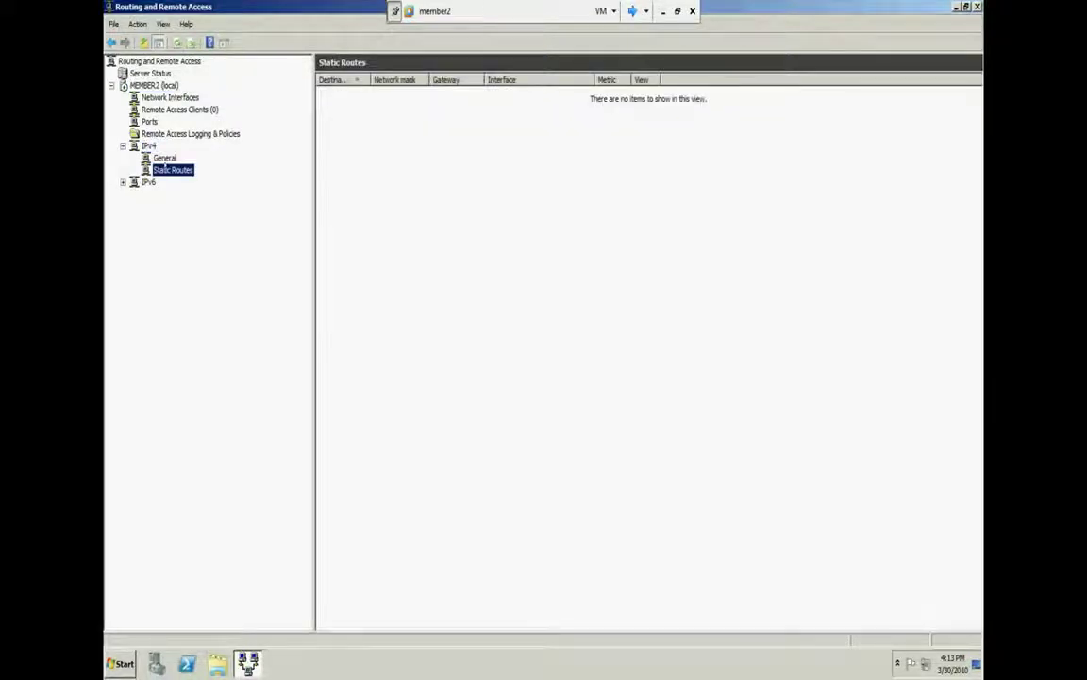
pyautogui.click(164, 158)
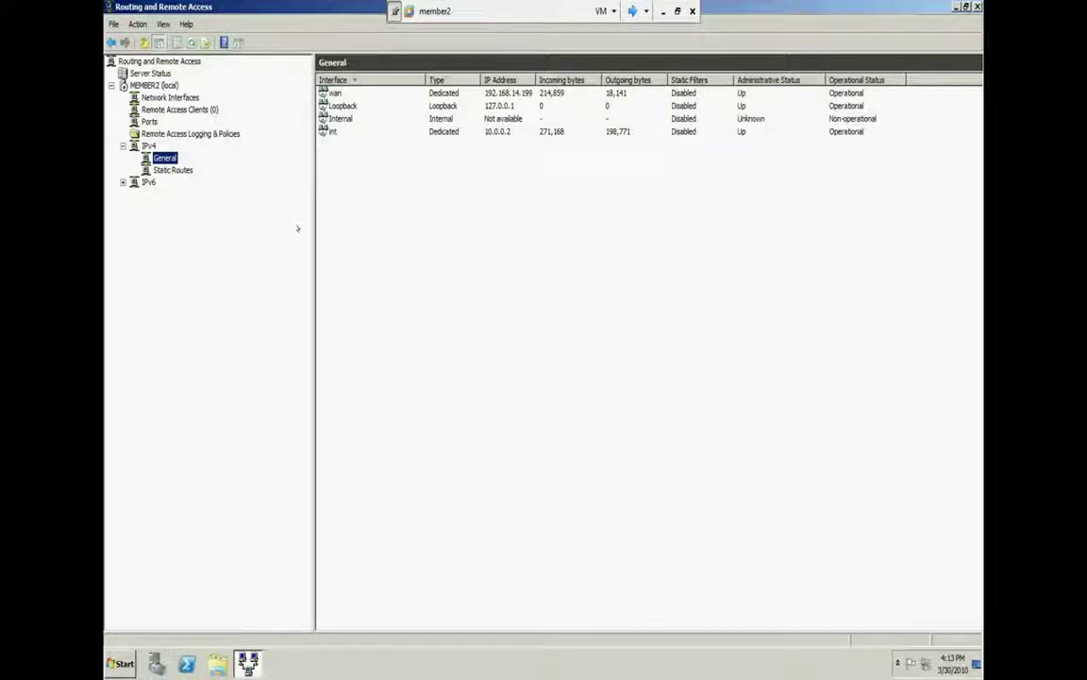
# Disable Routing and Remote Access on MEMBER2 (local), confirming removal of its configuration
pyautogui.rightClick(156, 85)
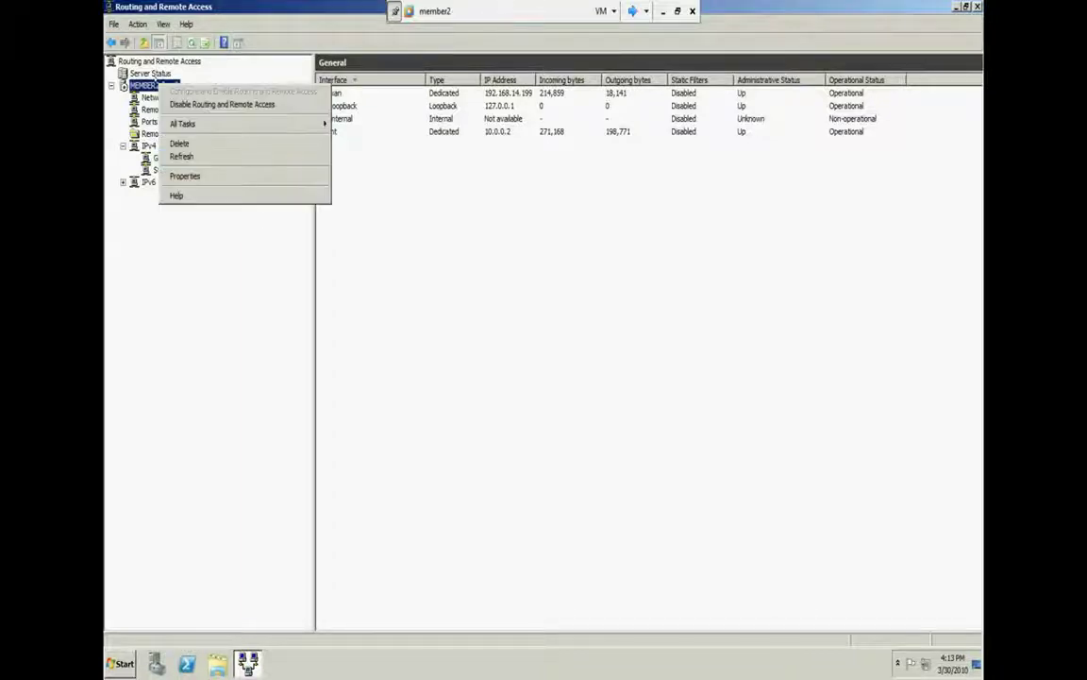
pyautogui.click(219, 108)
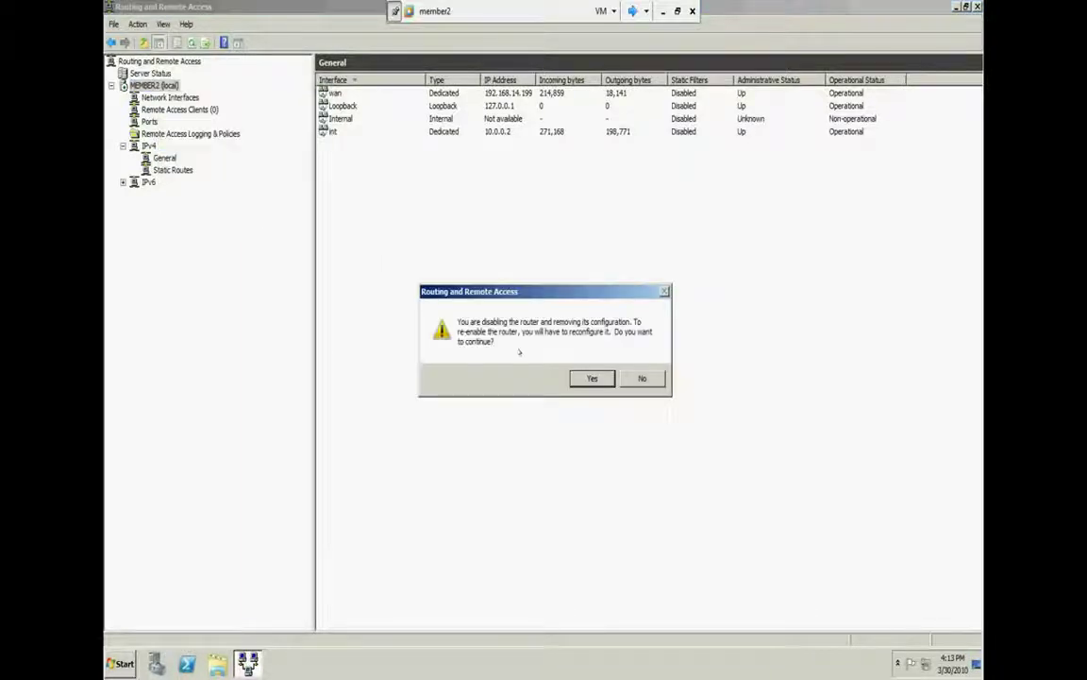
pyautogui.click(590, 378)
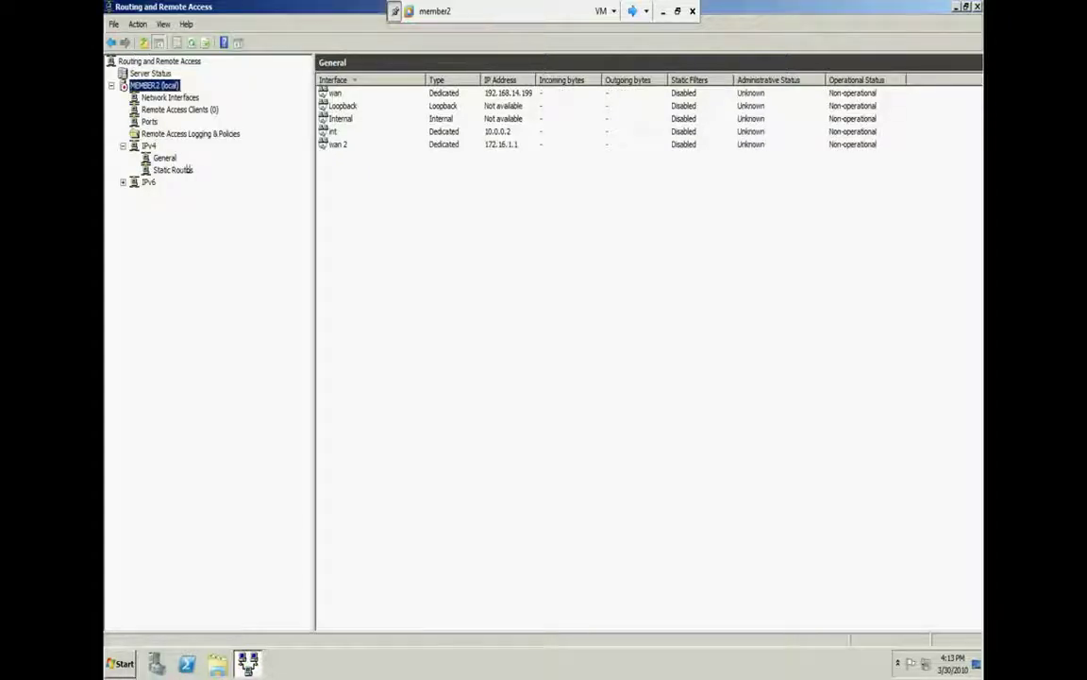
pyautogui.rightClick(152, 85)
pyautogui.click(142, 85)
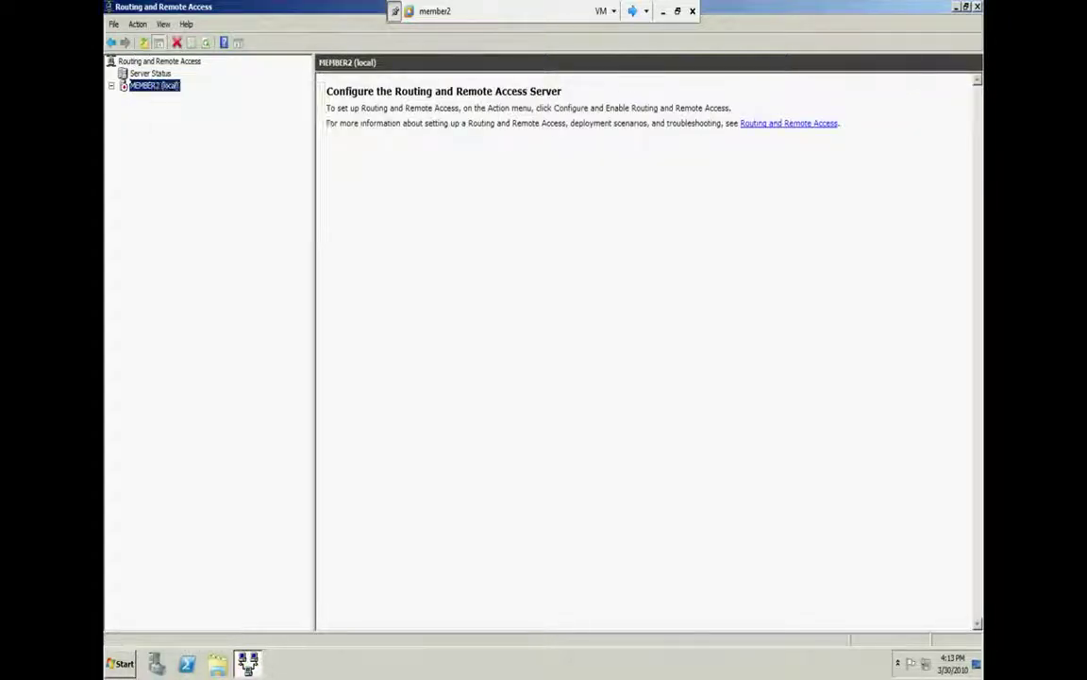
# Launch the setup wizard on MEMBER2, choose Custom configuration and tick VPN access
pyautogui.rightClick(136, 85)
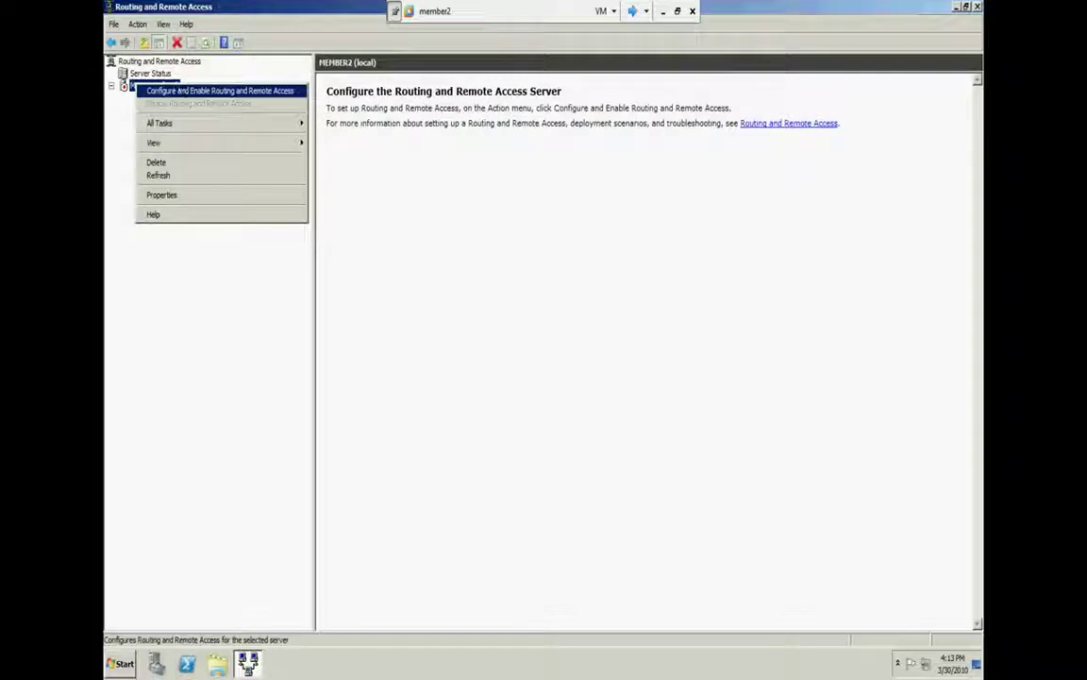
pyautogui.click(220, 91)
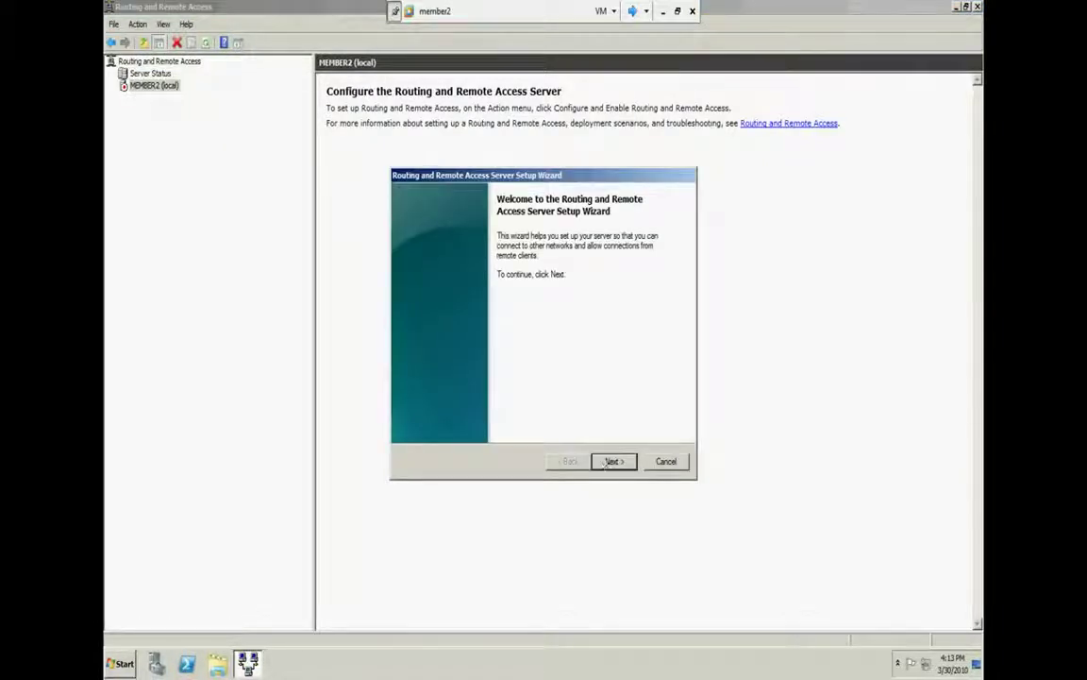
pyautogui.click(609, 461)
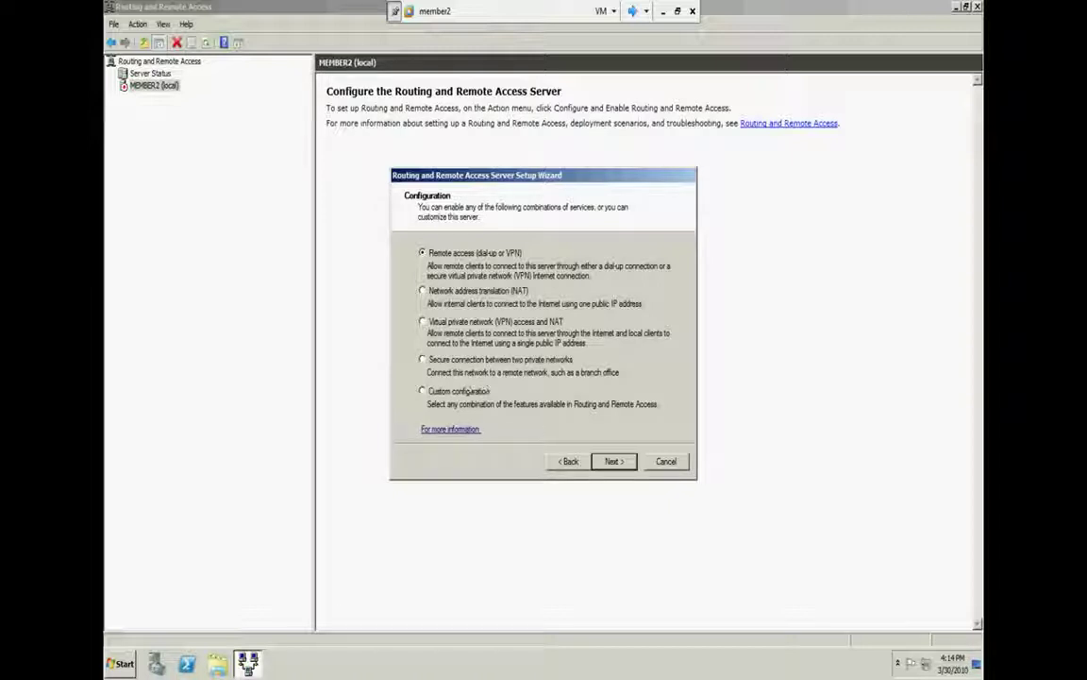
pyautogui.click(484, 391)
pyautogui.press('Return')
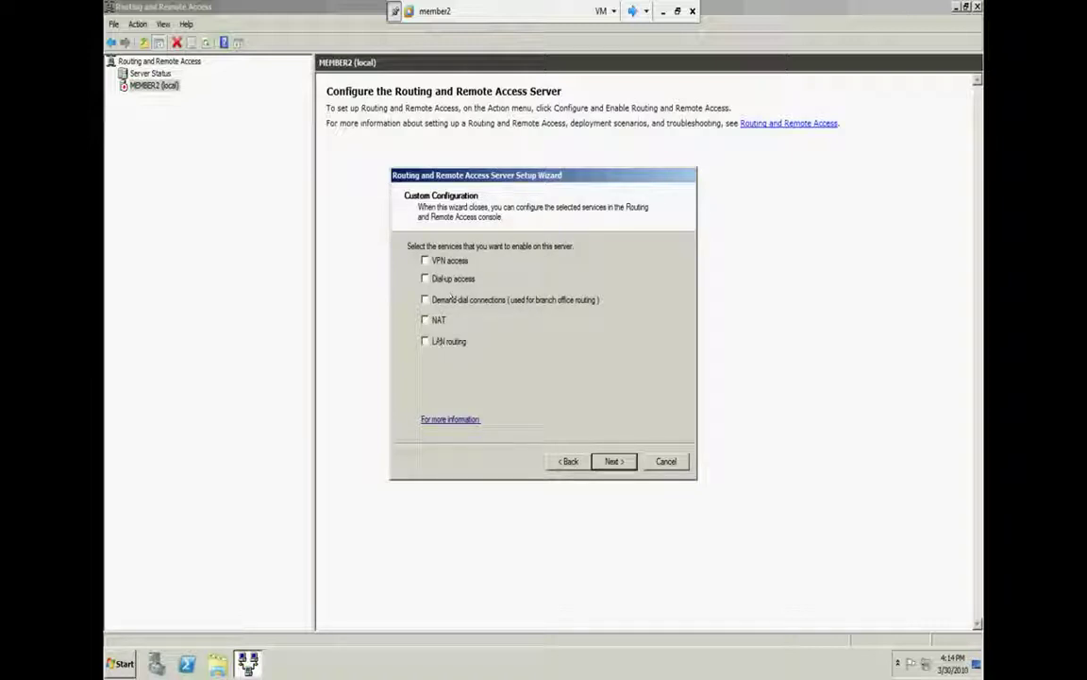
pyautogui.click(446, 260)
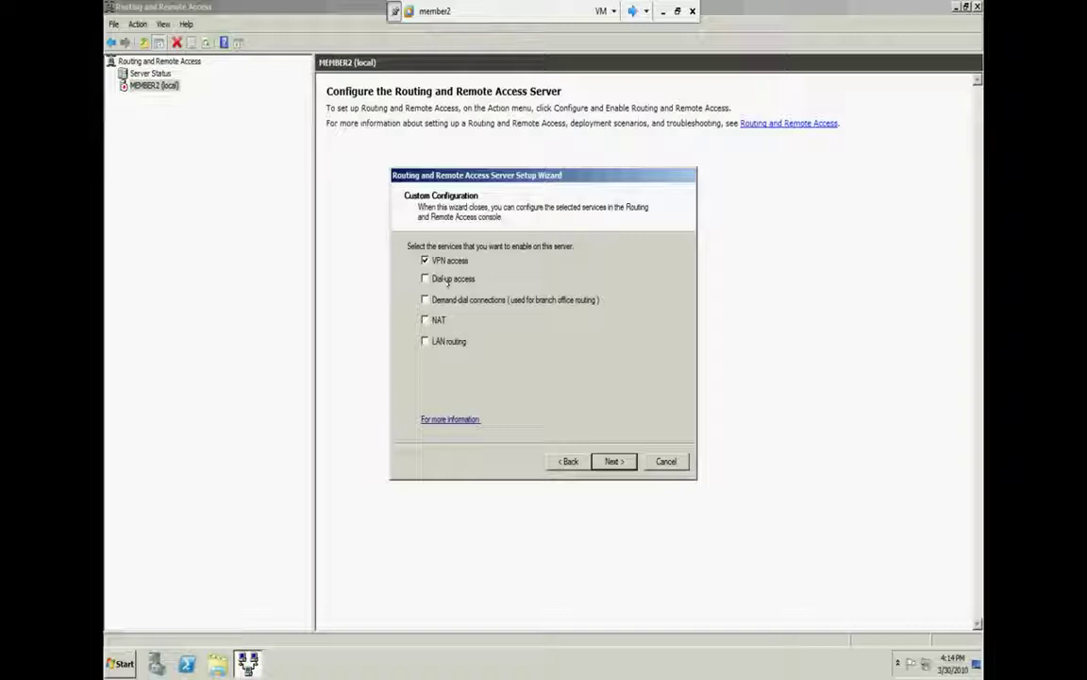
# Toggle Dial-up access on and back off, then tick LAN routing alongside VPN access
pyautogui.click(442, 280)
pyautogui.click(457, 276)
pyautogui.click(453, 344)
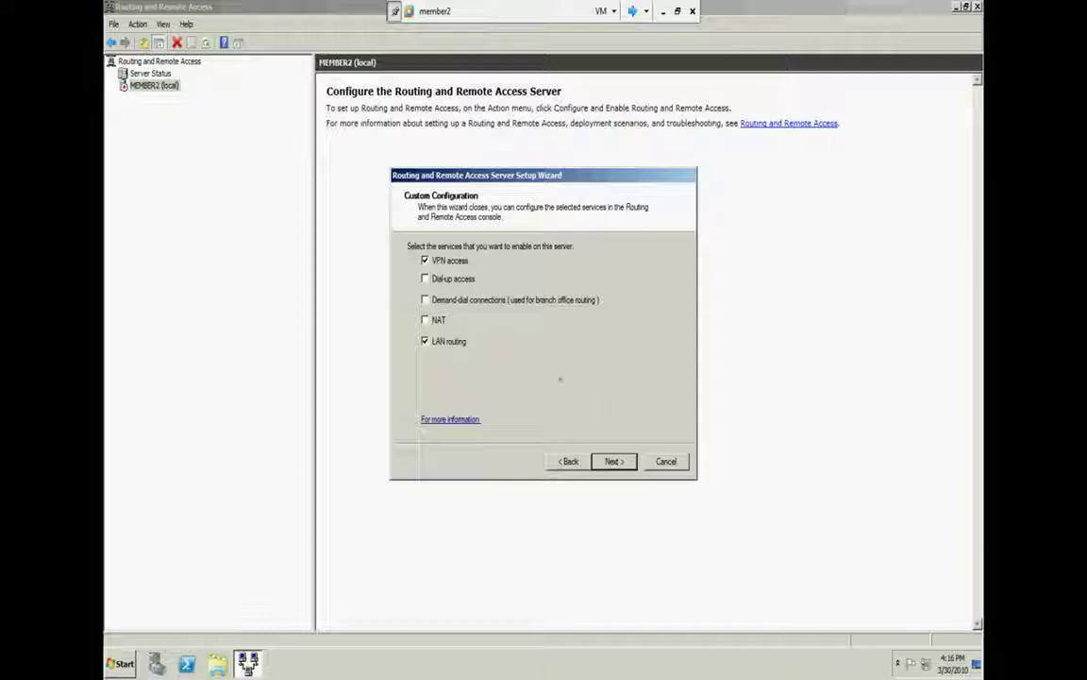
# Untick LAN routing, finish the wizard with only VPN access, and start the service
pyautogui.click(425, 341)
pyautogui.click(614, 461)
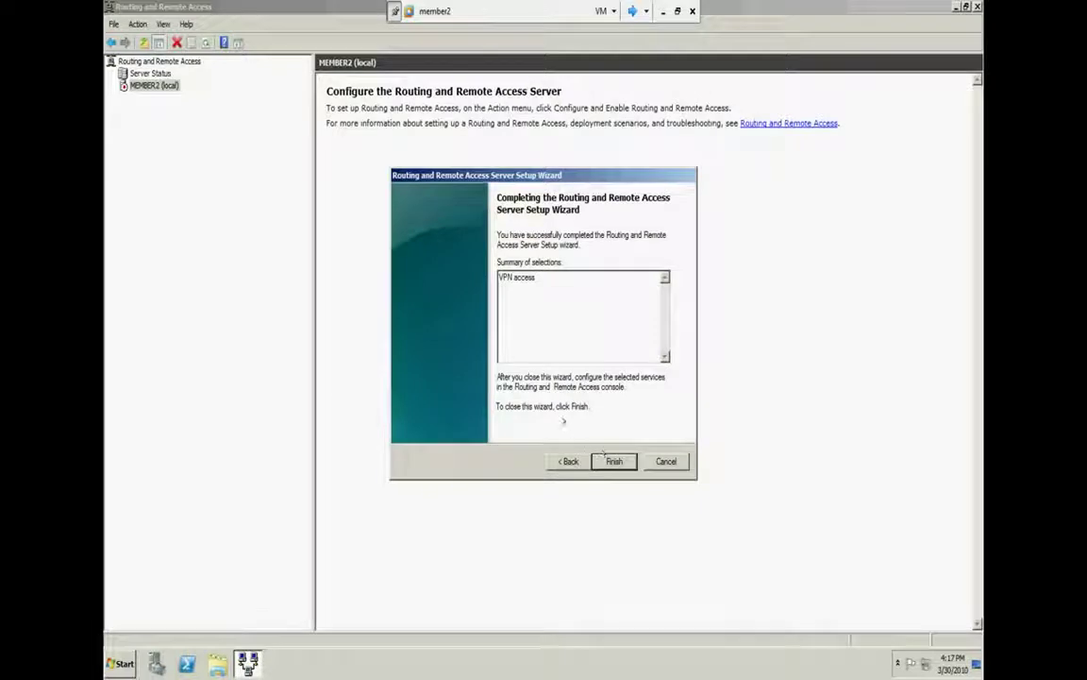
pyautogui.click(566, 364)
pyautogui.click(614, 461)
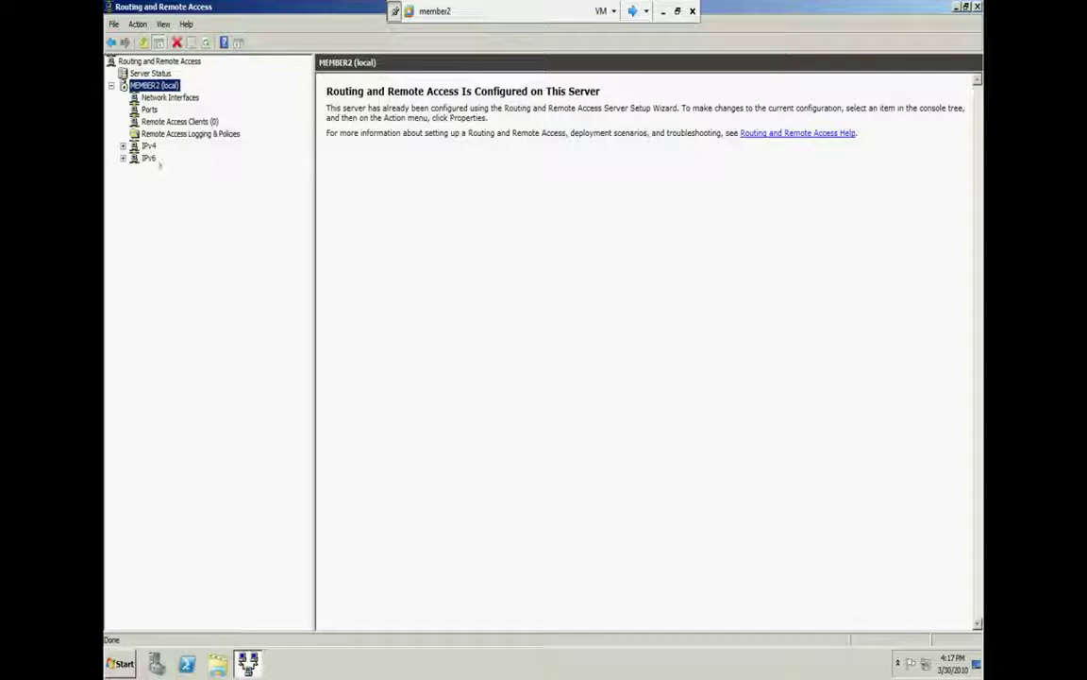
# Open MEMBER2 (local) Properties and pick RADIUS Authentication on the Security tab
pyautogui.click(149, 147)
pyautogui.doubleClick(148, 146)
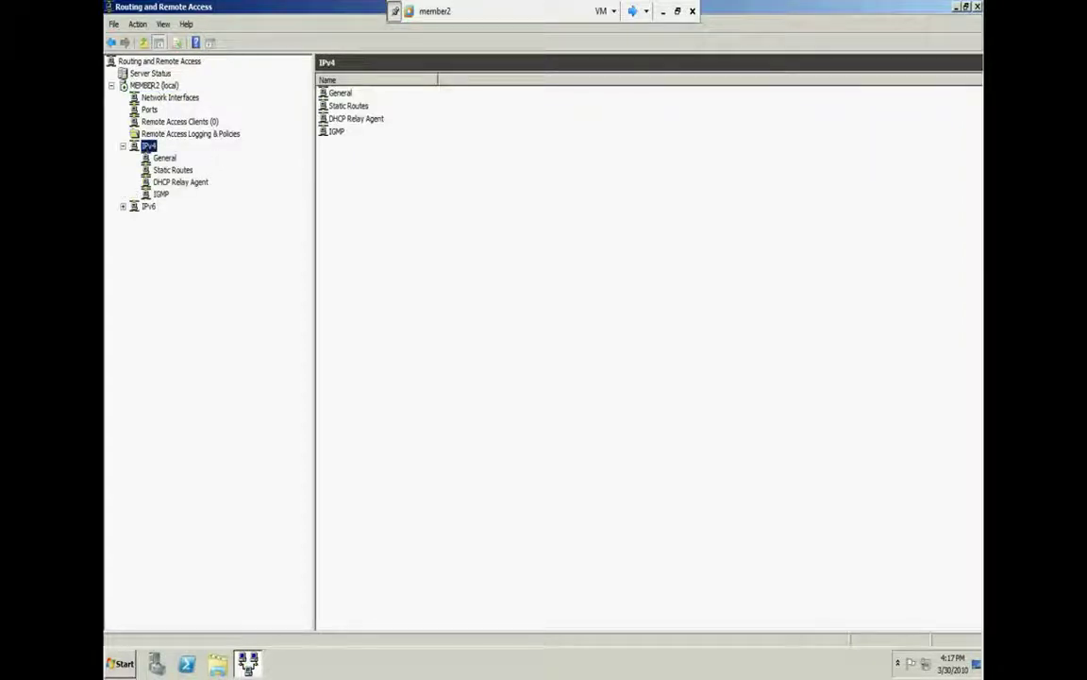
pyautogui.rightClick(142, 86)
pyautogui.click(187, 162)
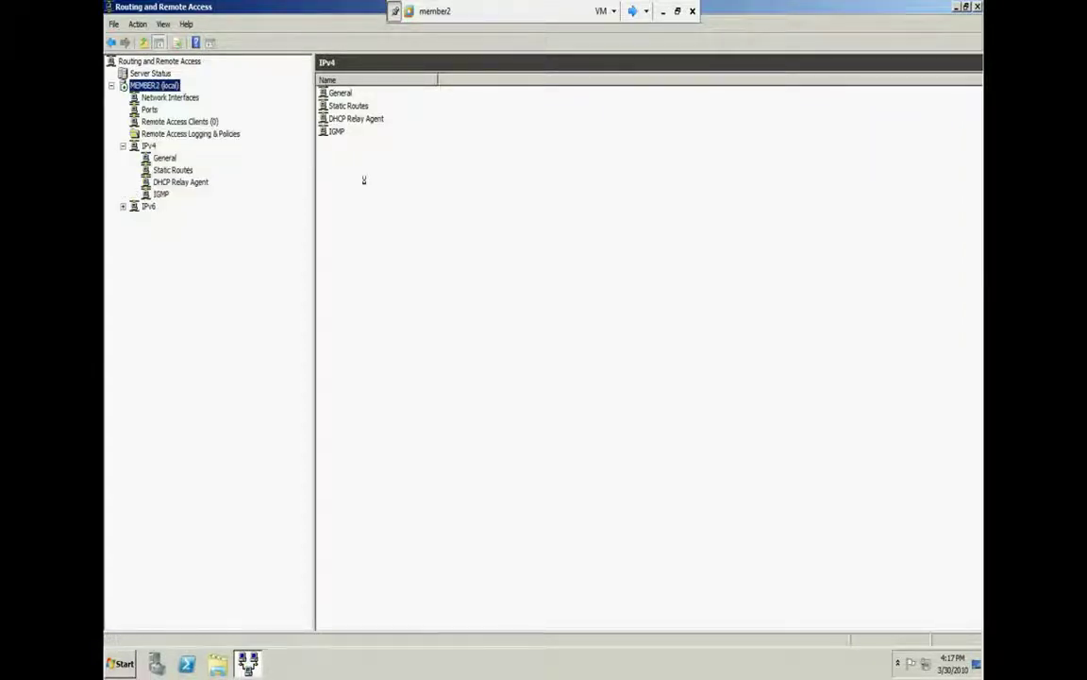
pyautogui.click(440, 195)
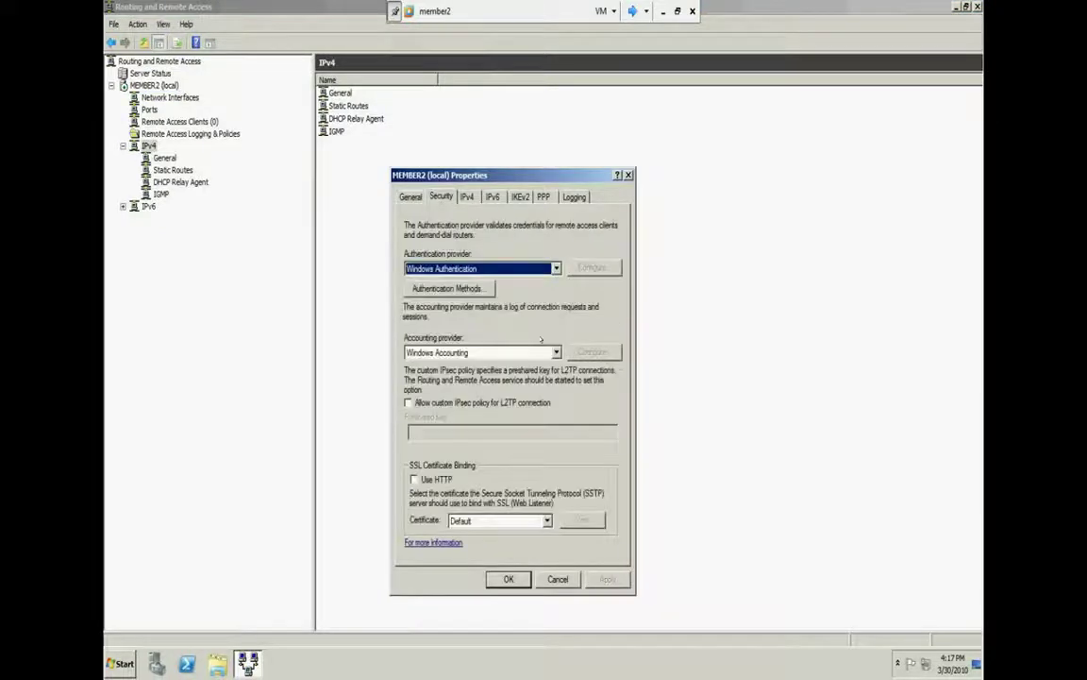
pyautogui.click(523, 269)
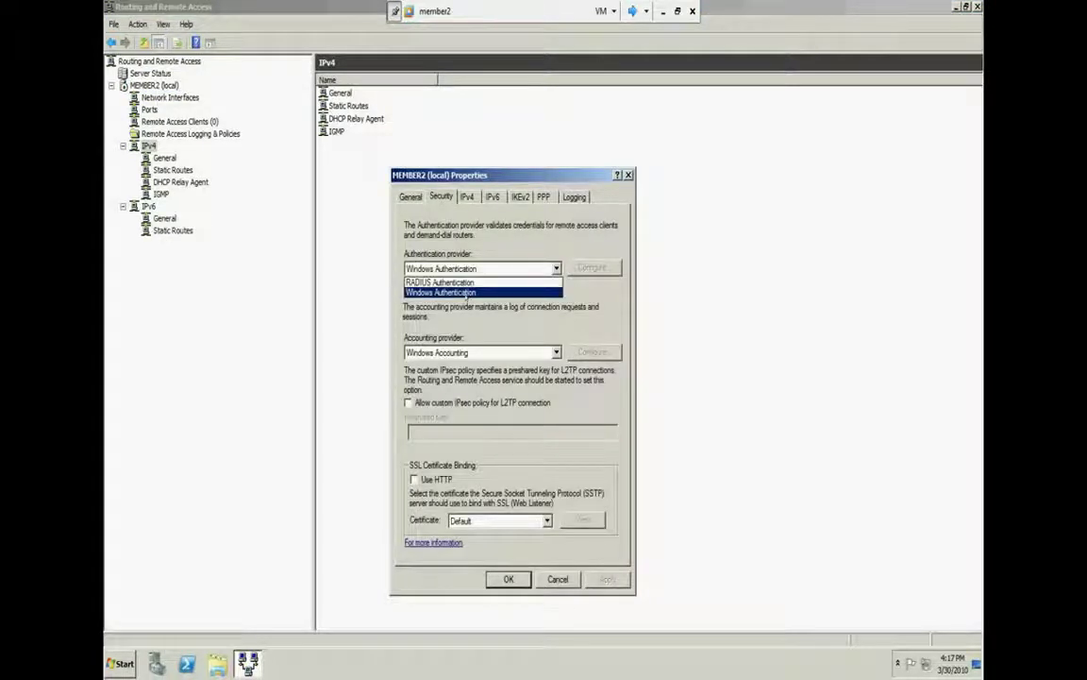
pyautogui.click(457, 283)
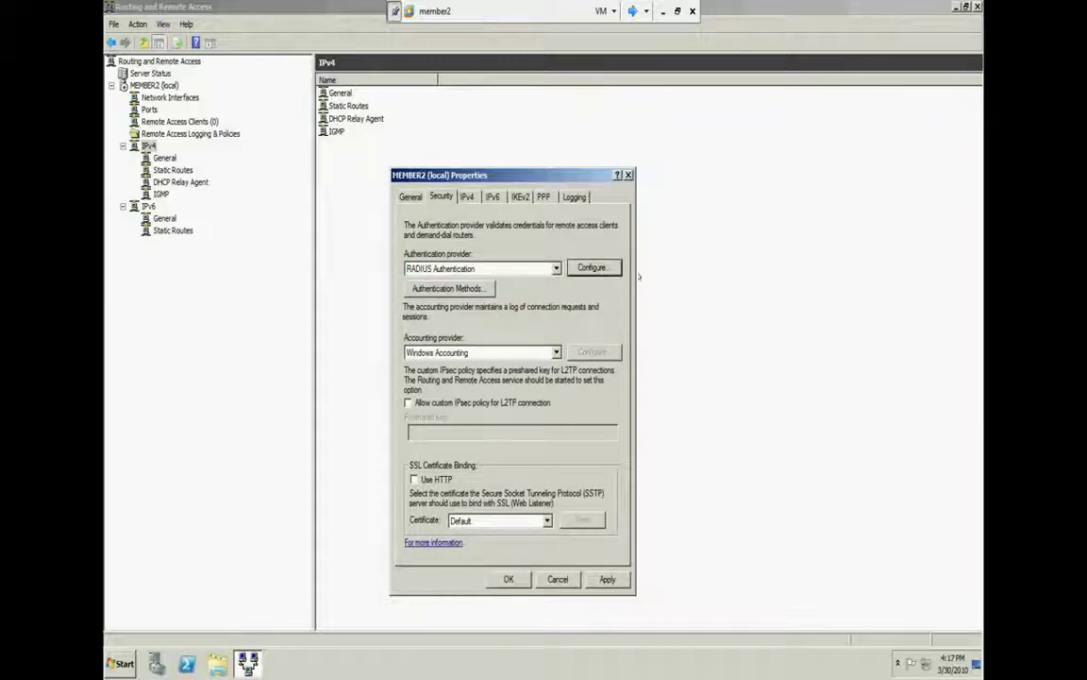
# Add RADIUS authentication server 'dc' with a shared secret and close the server lists
pyautogui.click(592, 267)
pyautogui.click(496, 461)
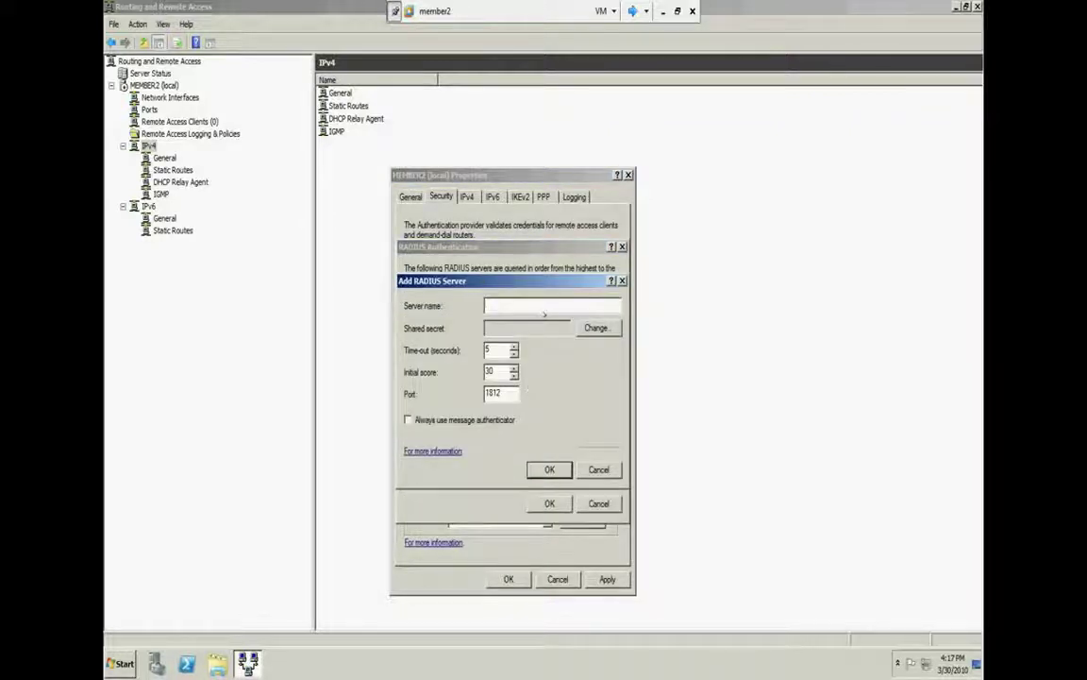
pyautogui.write('dc')
pyautogui.click(595, 327)
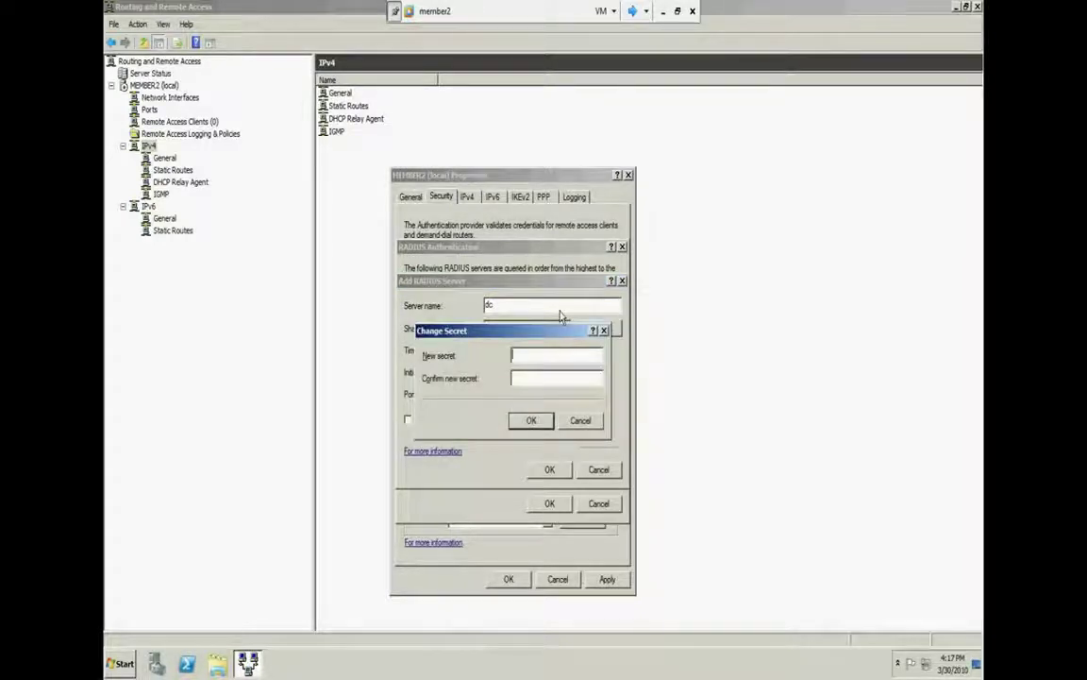
pyautogui.write('123')
pyautogui.press('Tab')
pyautogui.write('123')
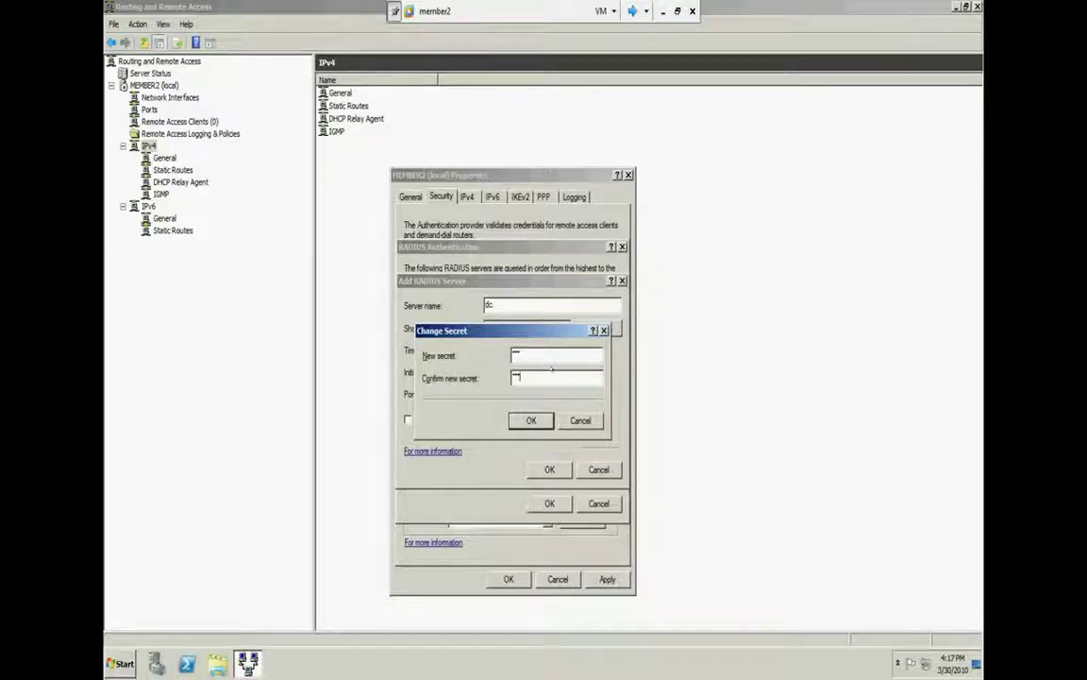
pyautogui.click(531, 421)
pyautogui.click(547, 469)
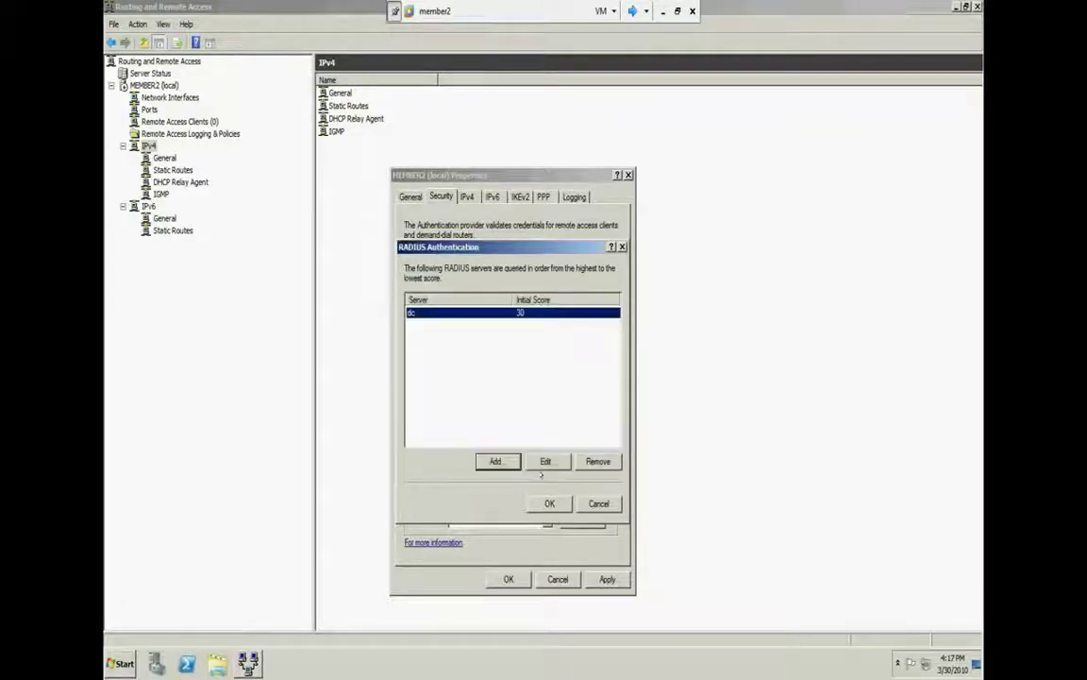
pyautogui.click(548, 503)
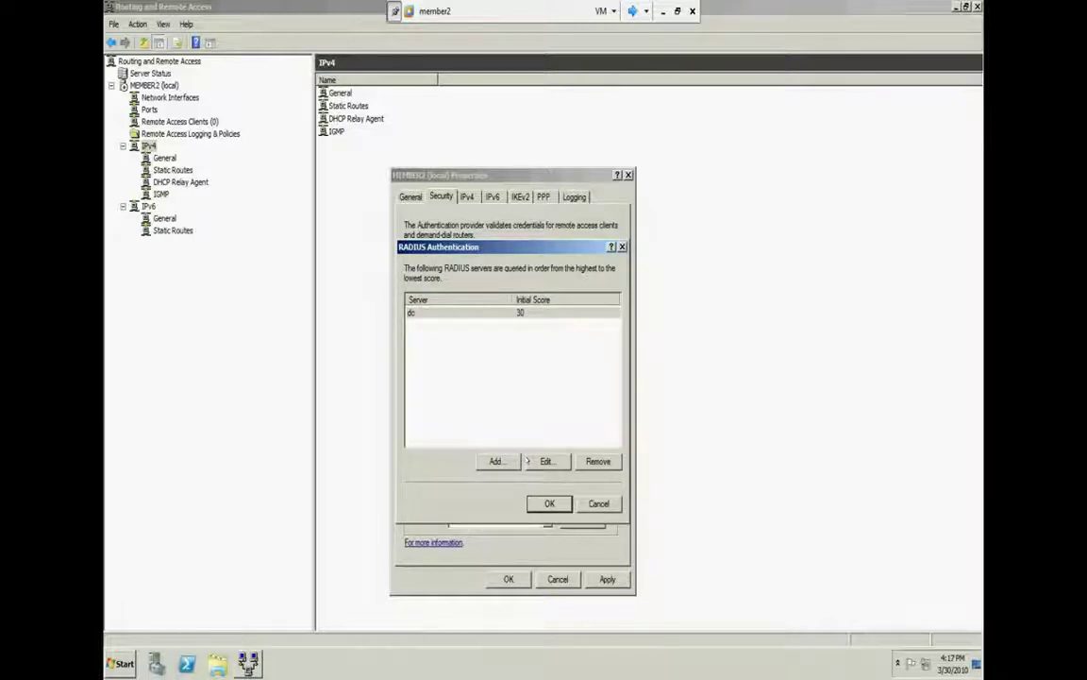
pyautogui.press('Return')
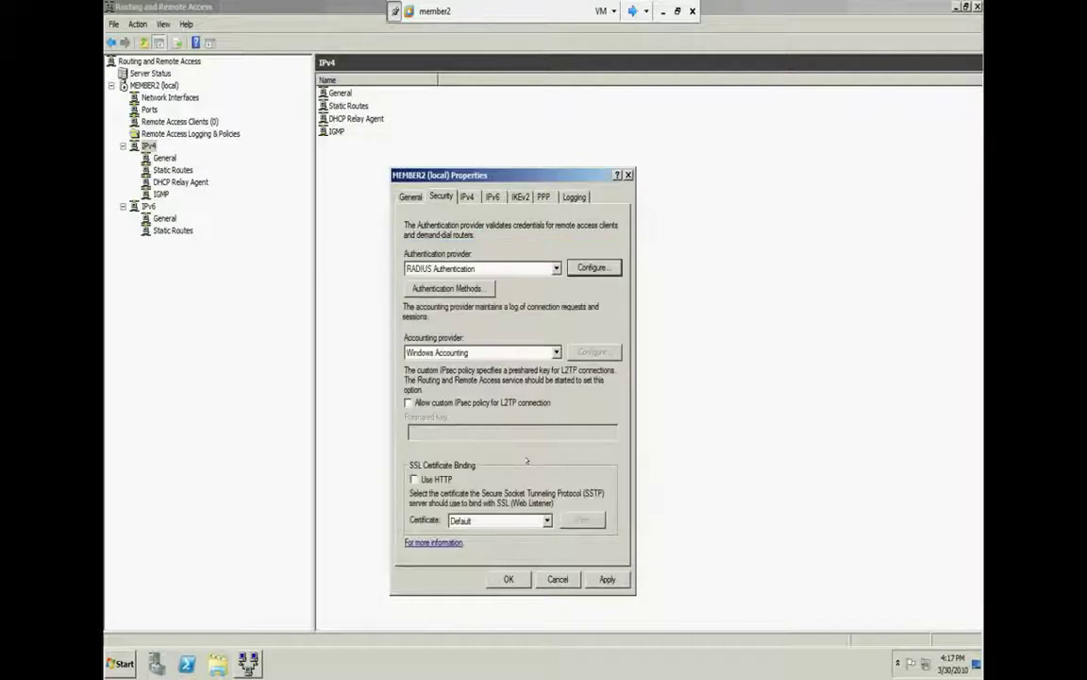
# Choose RADIUS Accounting as the accounting provider and add accounting server 'dc'
pyautogui.click(539, 356)
pyautogui.click(477, 371)
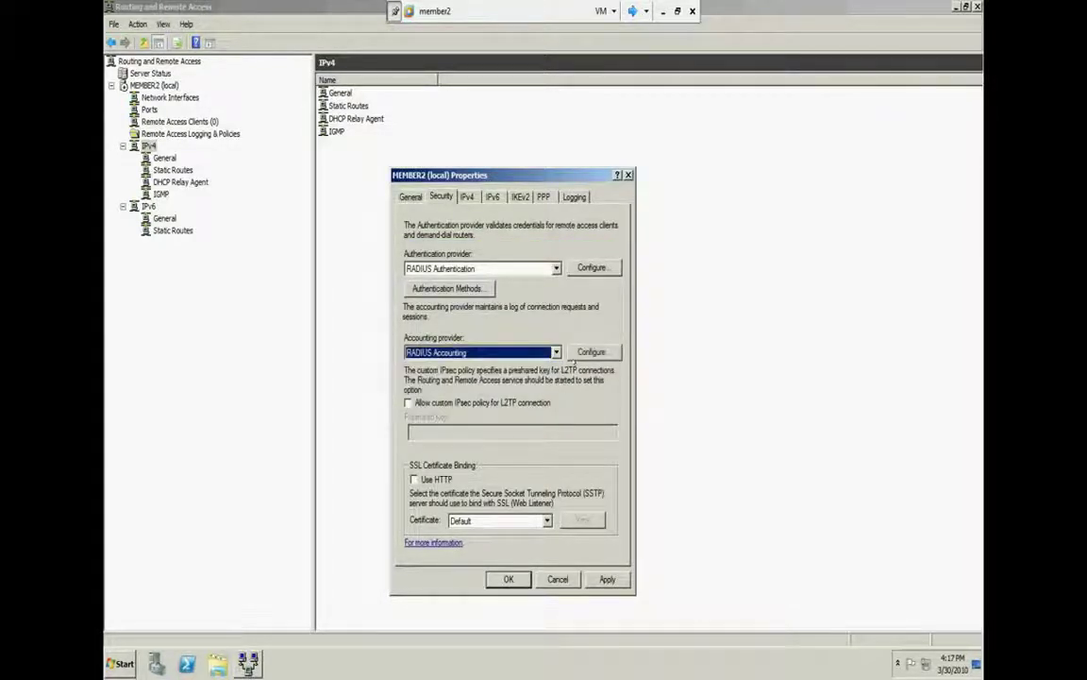
pyautogui.click(591, 351)
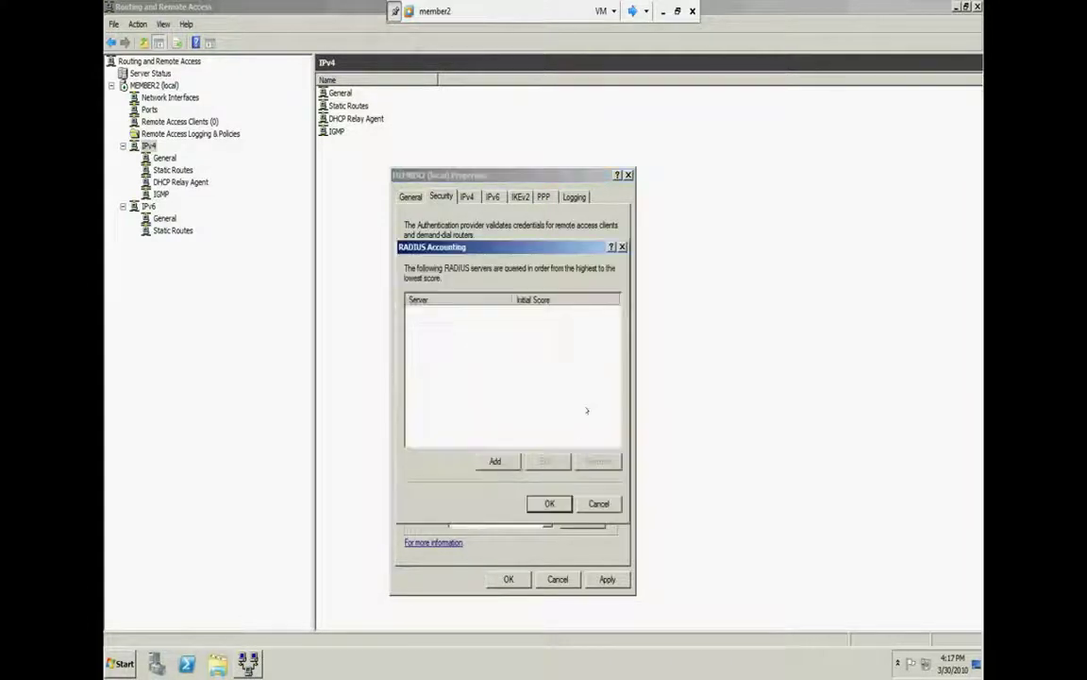
pyautogui.click(495, 460)
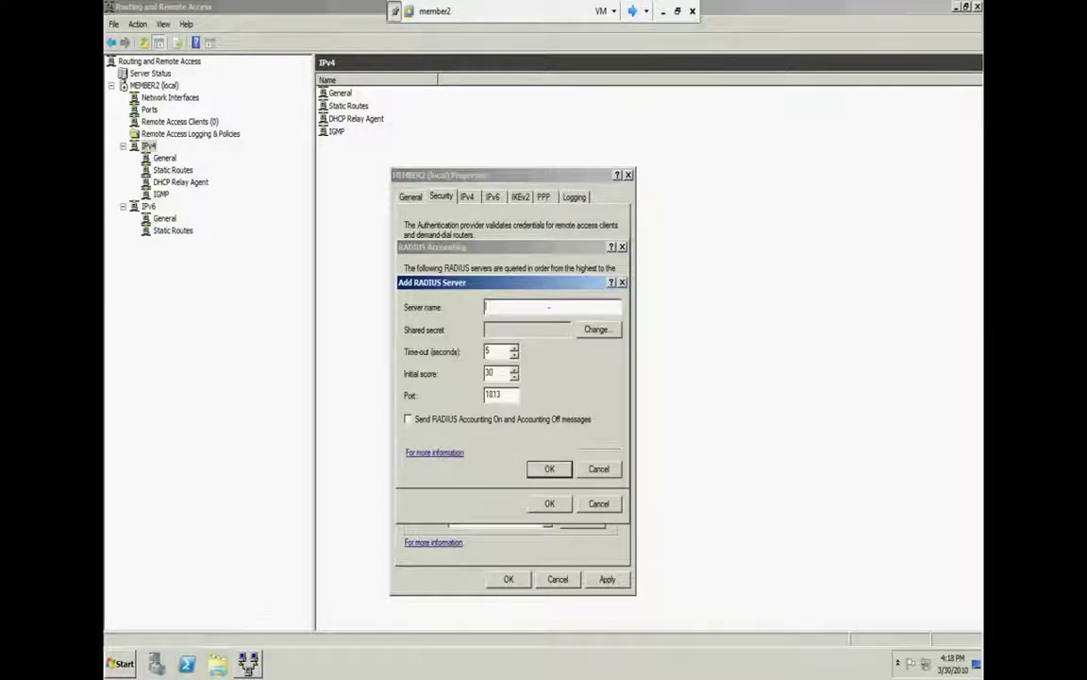
pyautogui.write('dc')
# Give server 'dc' a shared secret, then apply and save MEMBER2's properties
pyautogui.click(596, 328)
pyautogui.write('123')
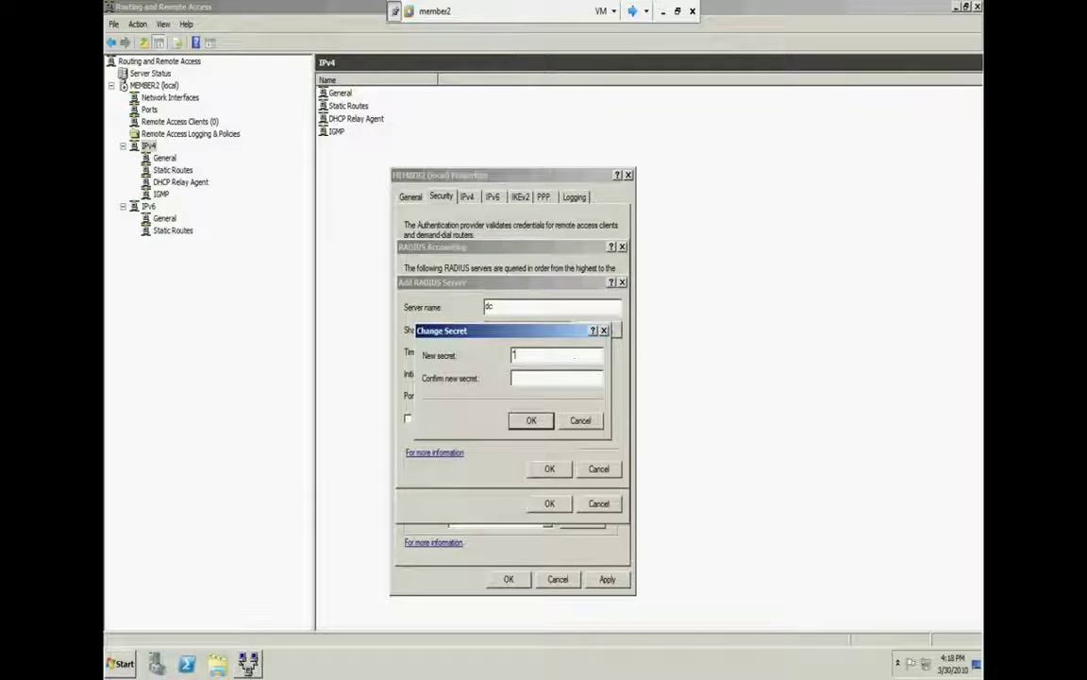
pyautogui.press('Tab')
pyautogui.write('123')
pyautogui.click(534, 419)
pyautogui.click(549, 468)
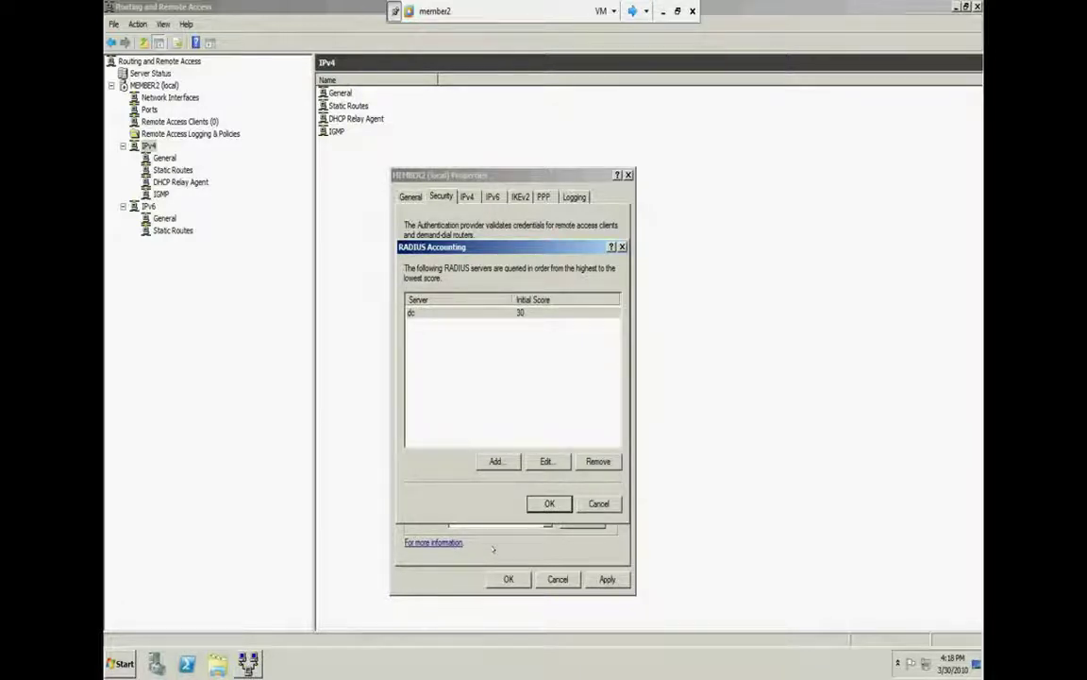
pyautogui.press('Return')
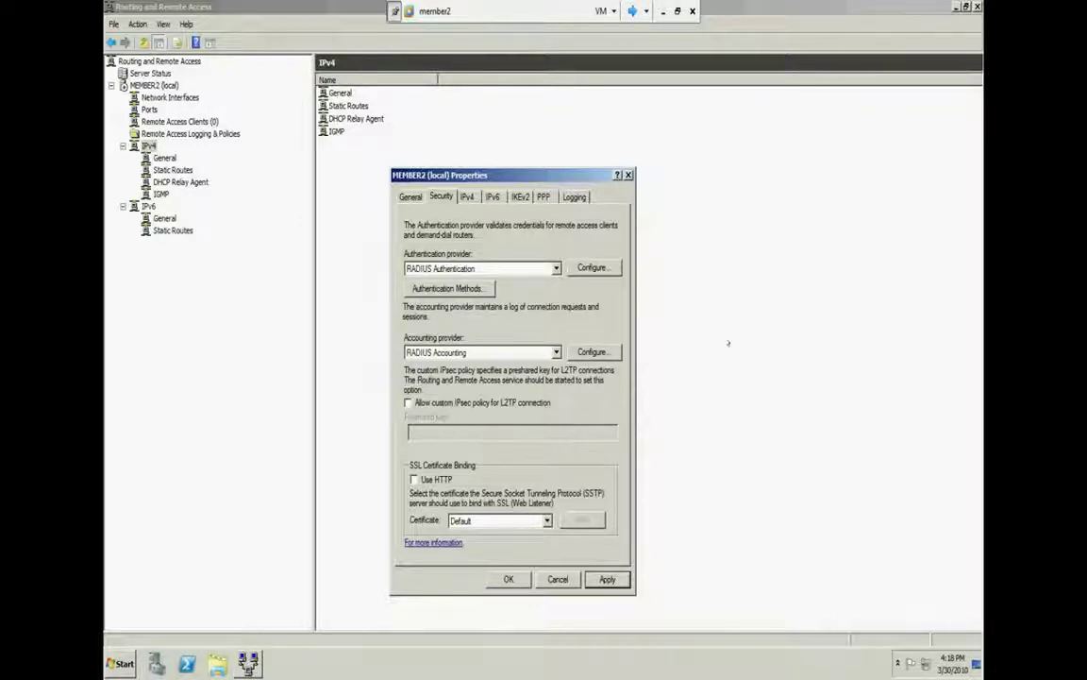
pyautogui.click(607, 579)
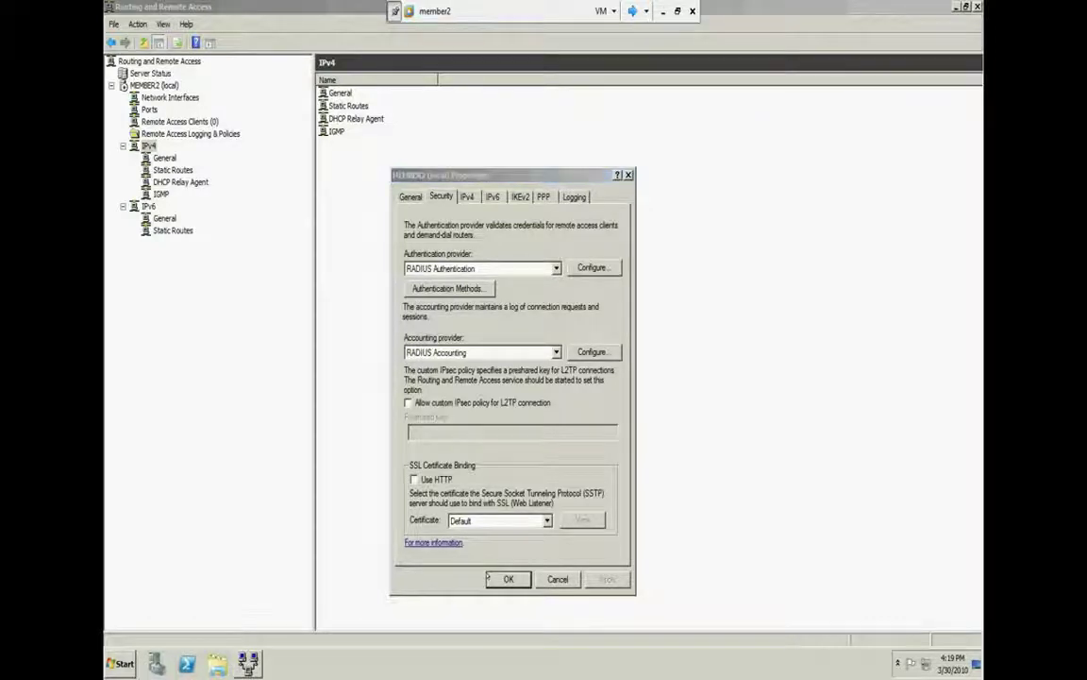
pyautogui.click(491, 579)
# Restart the Routing and Remote Access service on MEMBER2 via All Tasks
pyautogui.rightClick(153, 74)
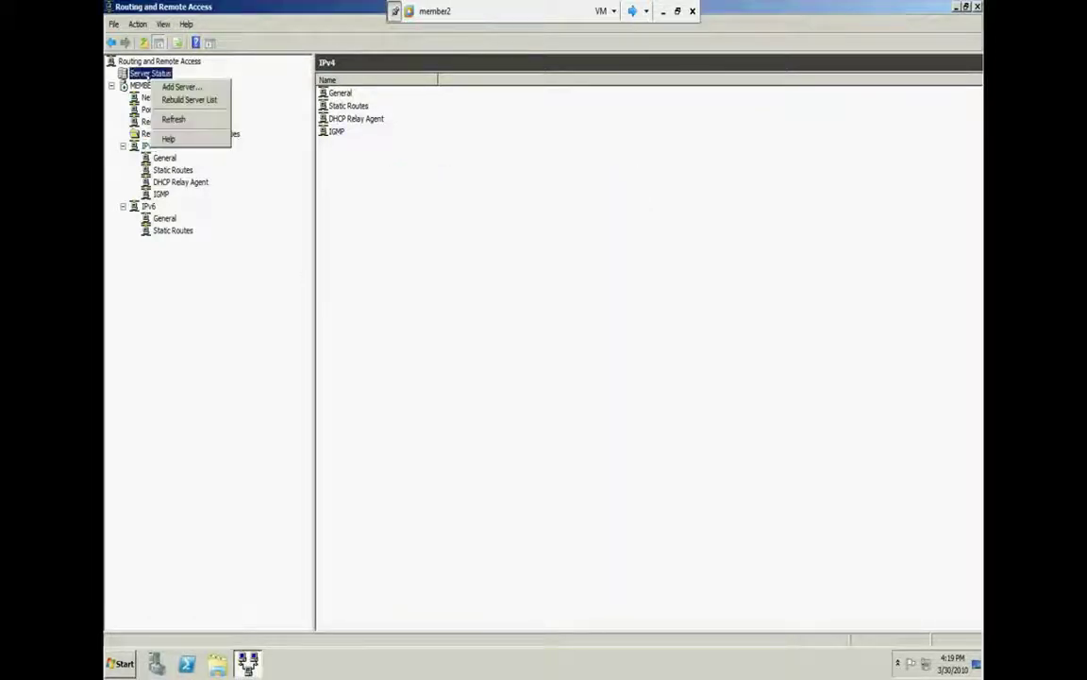
pyautogui.rightClick(151, 95)
pyautogui.rightClick(148, 86)
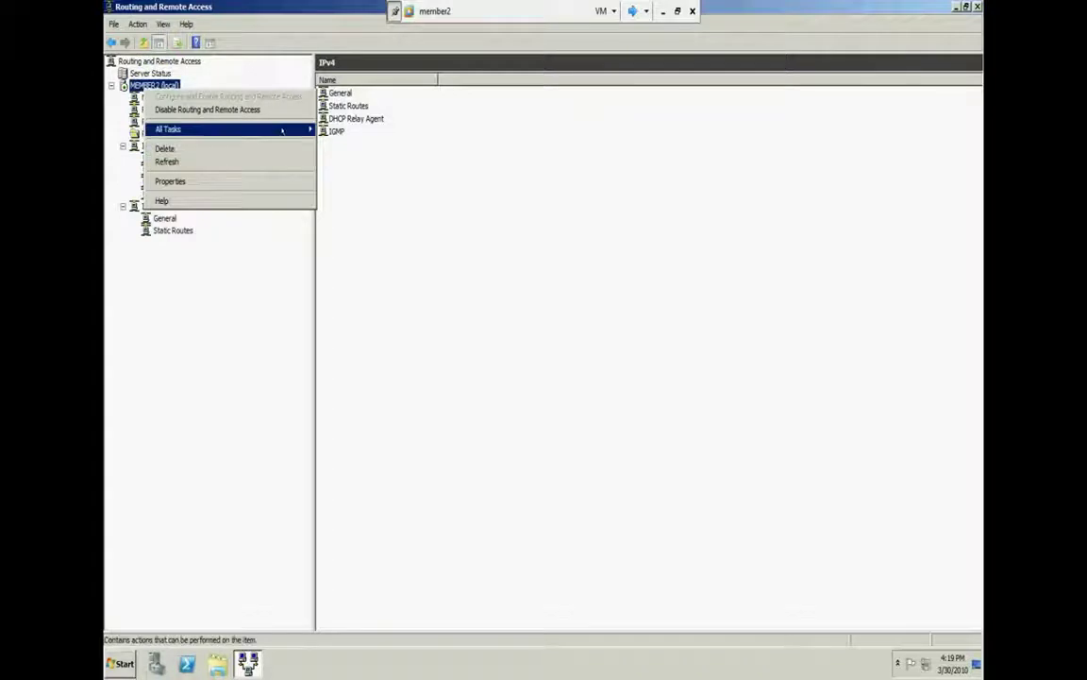
pyautogui.moveTo(288, 130)
pyautogui.click(341, 179)
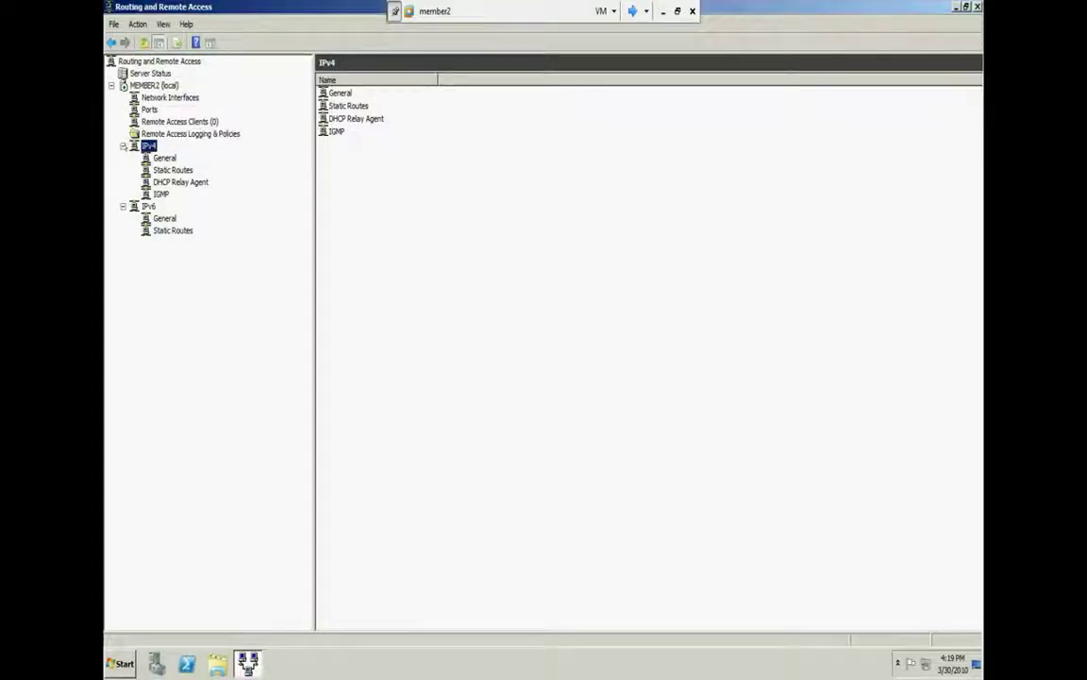
# Collapse the IPv4 and IPv6 branches and reopen MEMBER2 (local) Properties
pyautogui.click(123, 146)
pyautogui.click(122, 157)
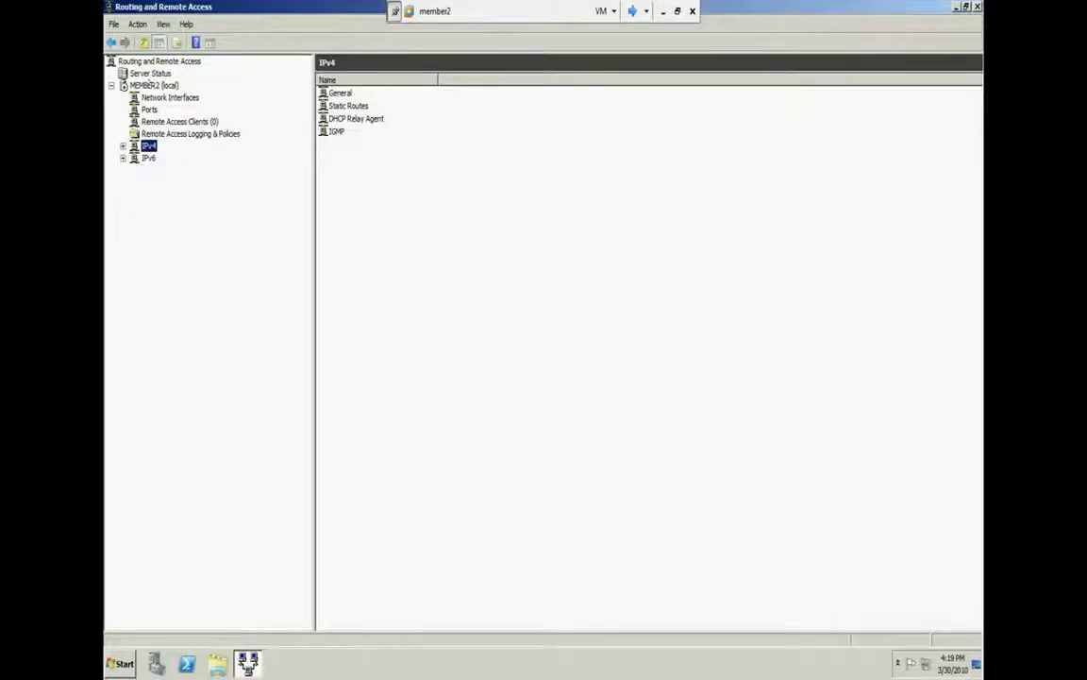
pyautogui.rightClick(151, 87)
pyautogui.click(196, 176)
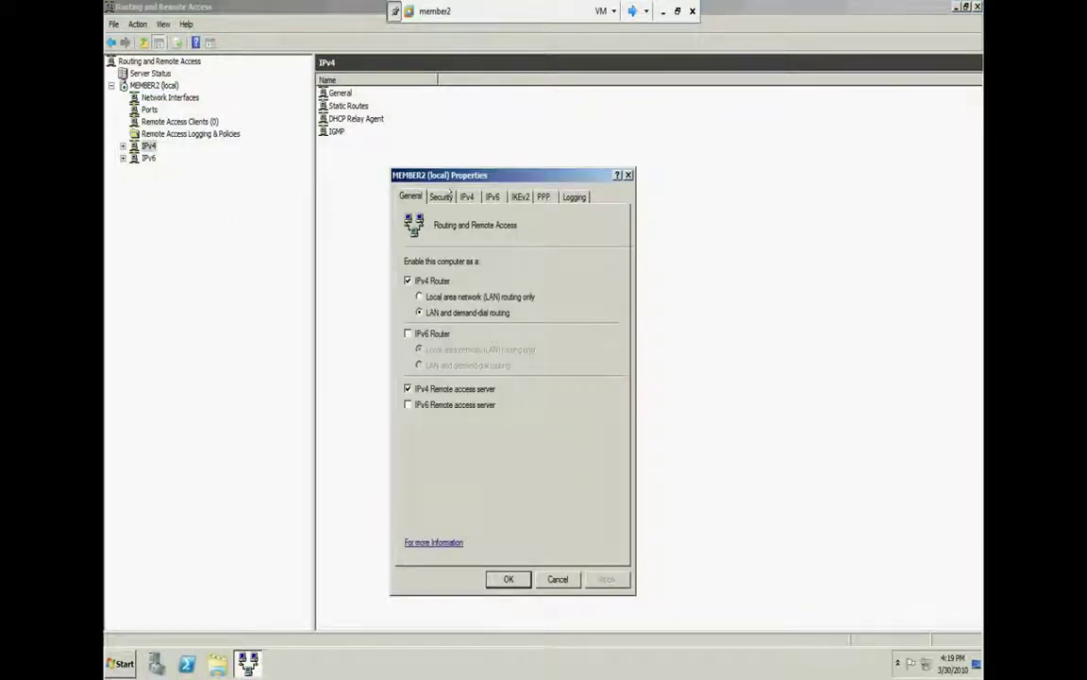
# On the Security tab, allow a custom L2TP IPsec policy with a preshared key, apply and close
pyautogui.click(441, 196)
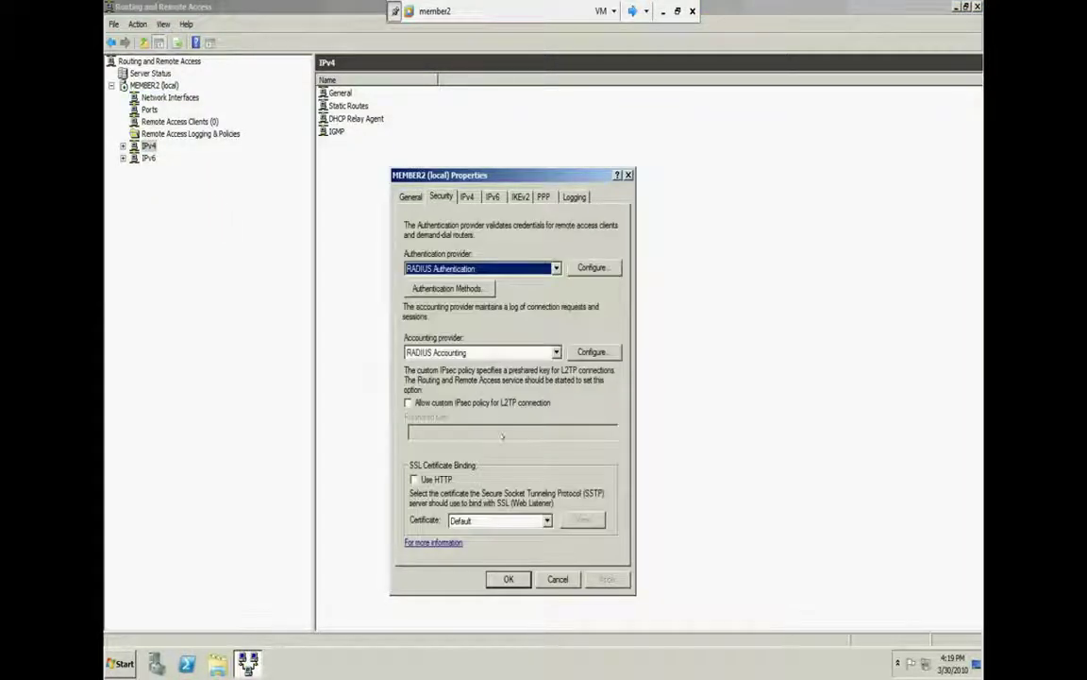
pyautogui.click(409, 402)
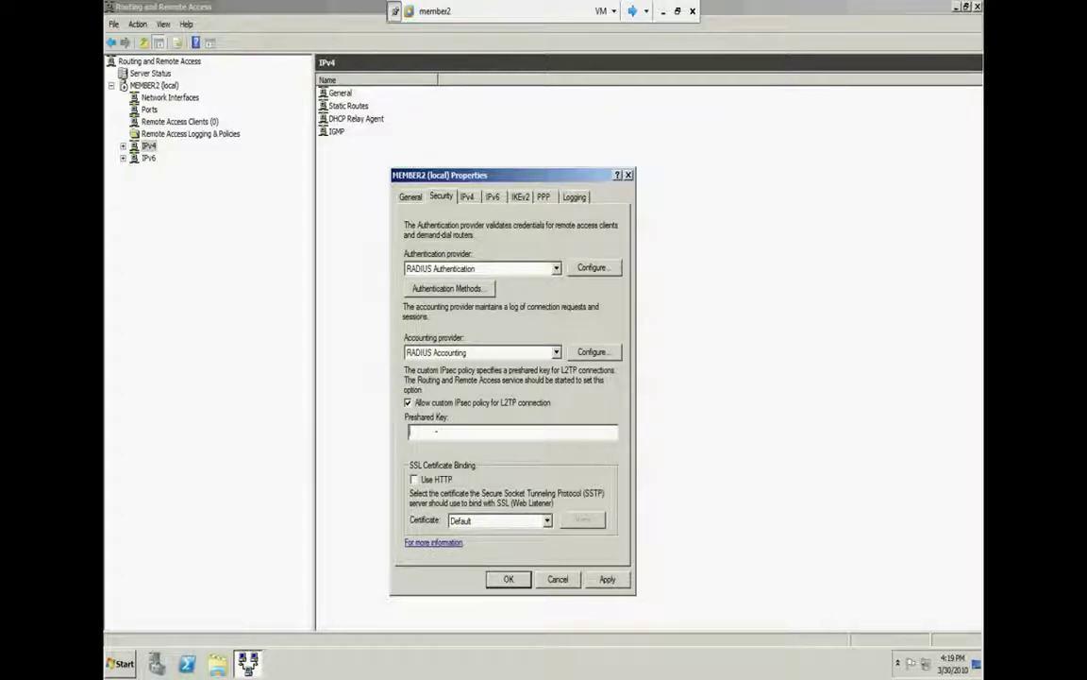
pyautogui.write('asd')
pyautogui.click(607, 578)
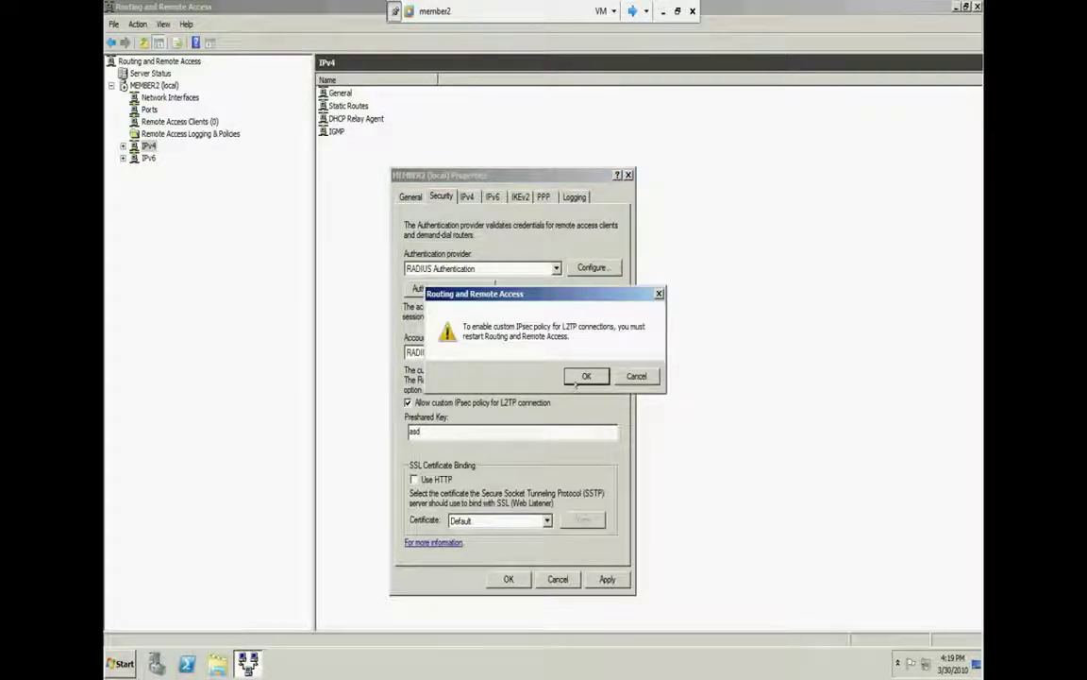
pyautogui.click(585, 376)
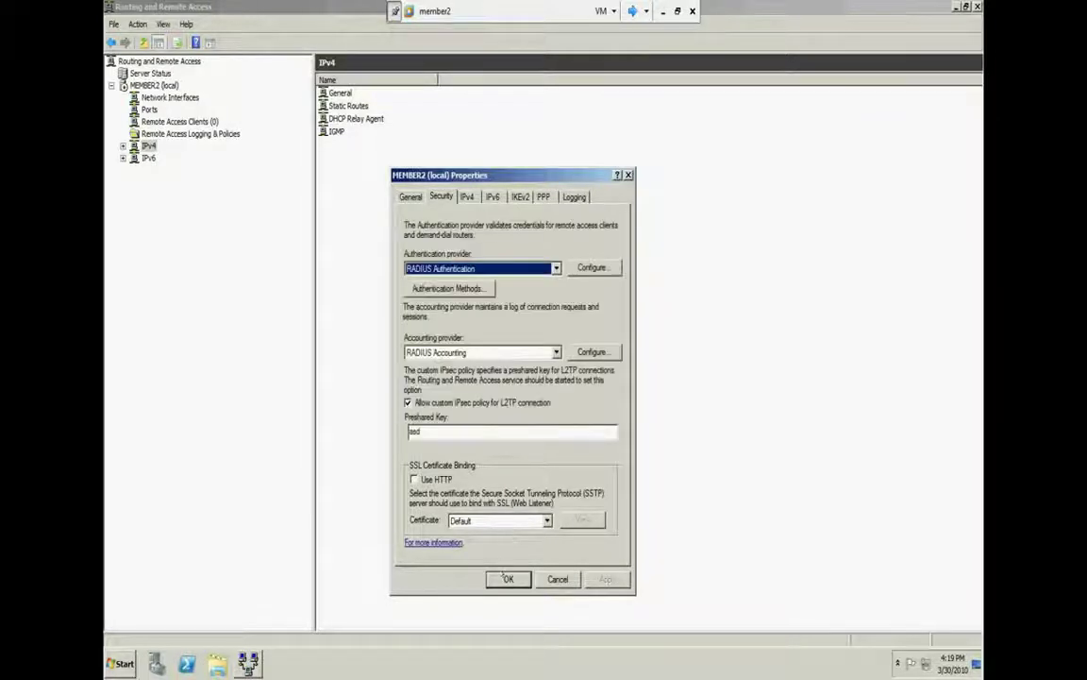
pyautogui.click(499, 572)
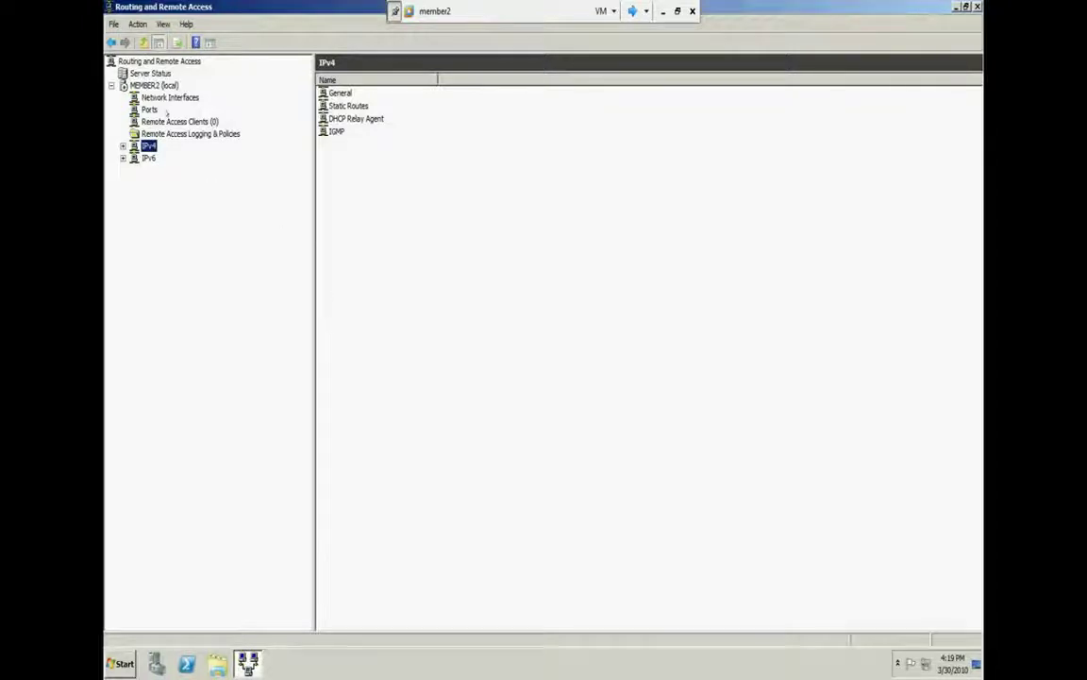
# Restart Routing and Remote Access on MEMBER2 again, then reopen MEMBER2 (local) Properties
pyautogui.rightClick(148, 85)
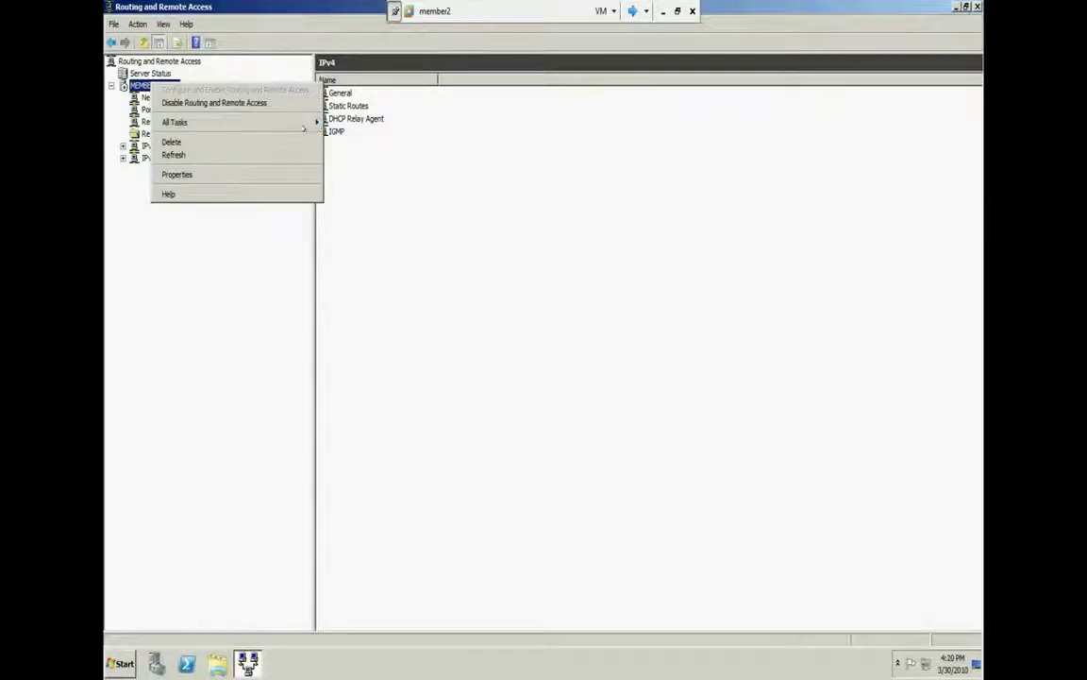
pyautogui.moveTo(304, 124)
pyautogui.click(345, 177)
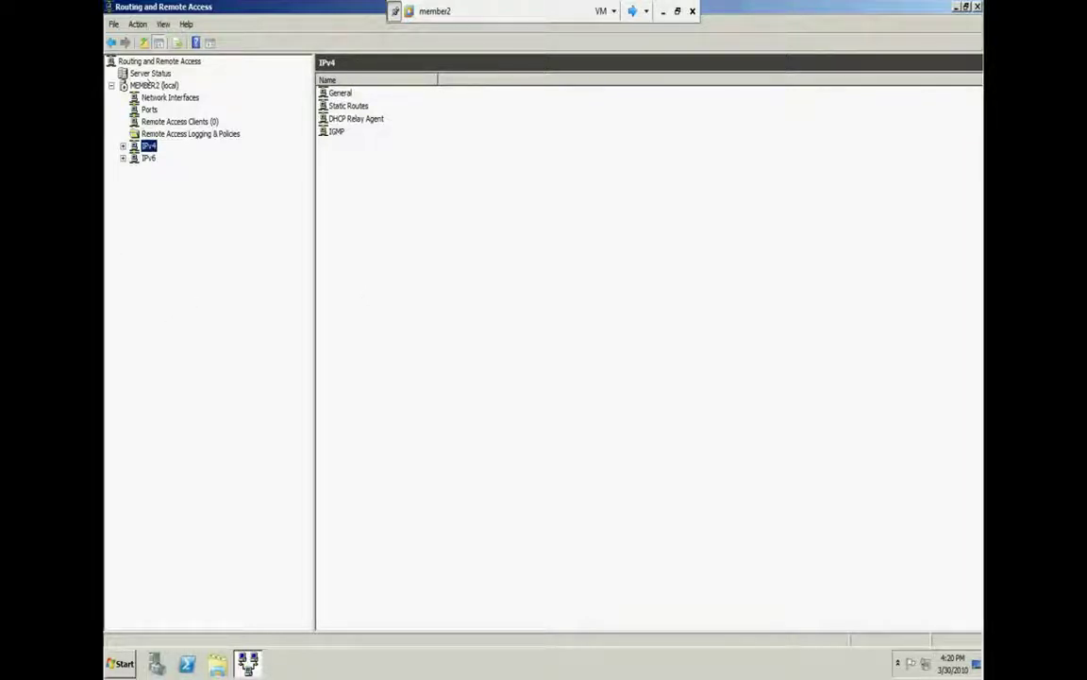
pyautogui.rightClick(137, 85)
pyautogui.click(184, 175)
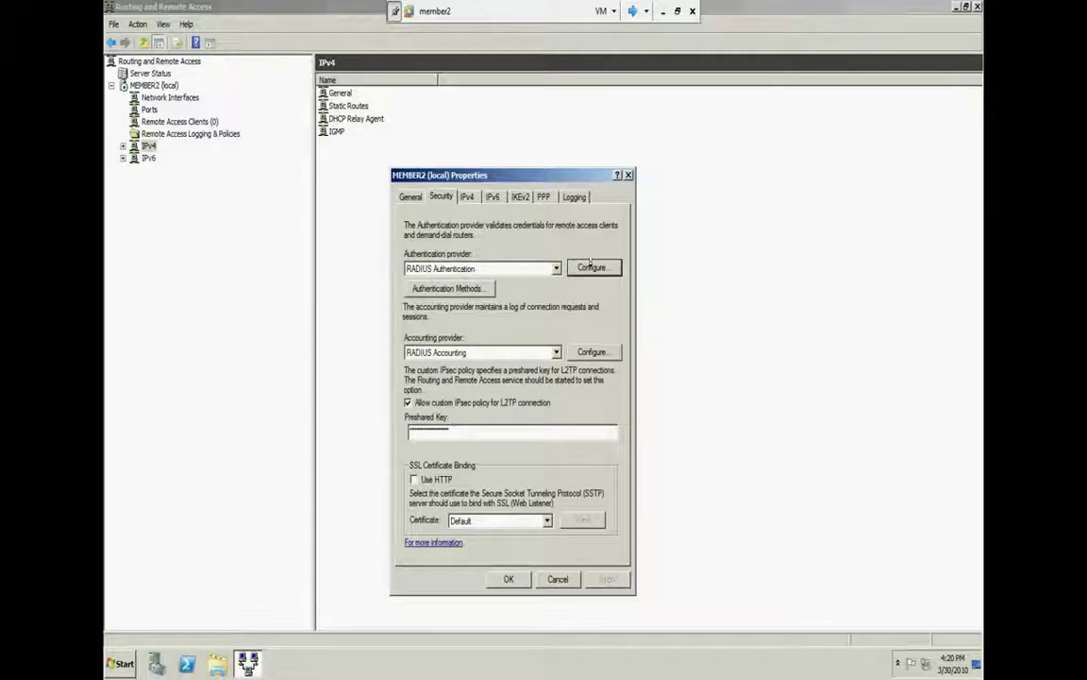
# Confirm dc is listed as the RADIUS authentication server, then close MEMBER2's properties with OK
pyautogui.click(592, 267)
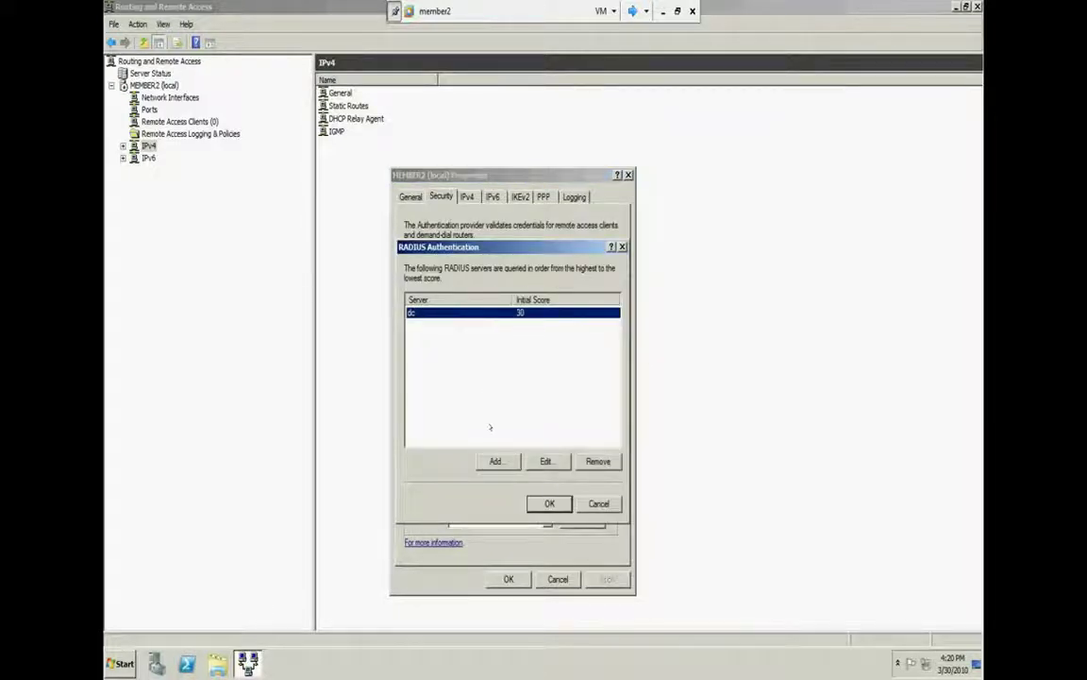
pyautogui.click(595, 504)
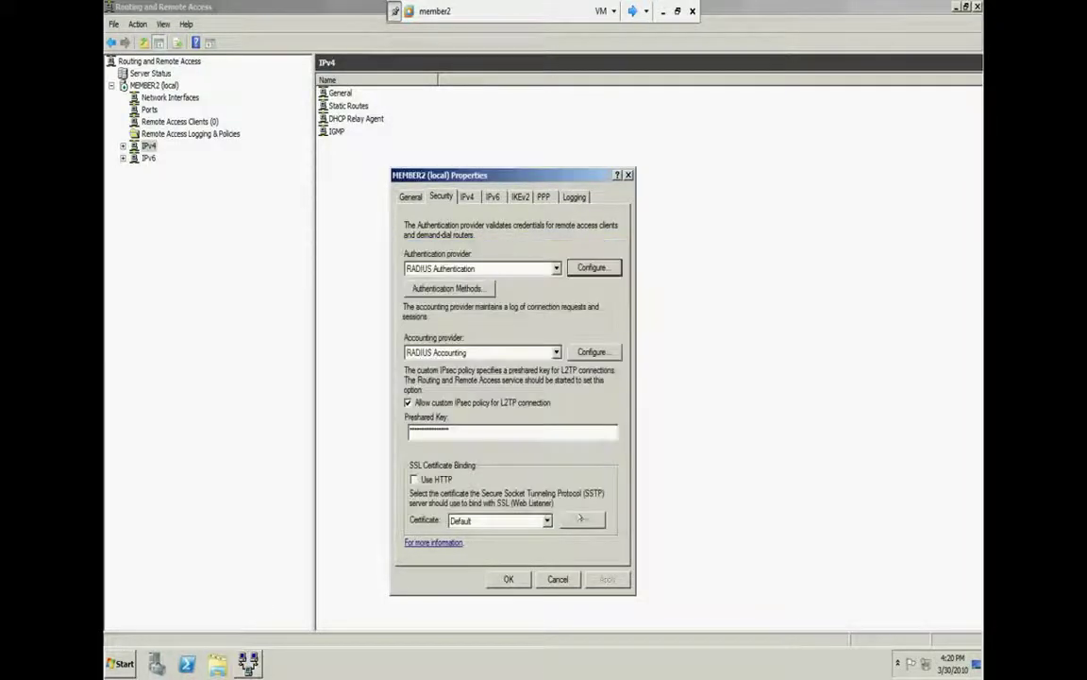
pyautogui.click(555, 578)
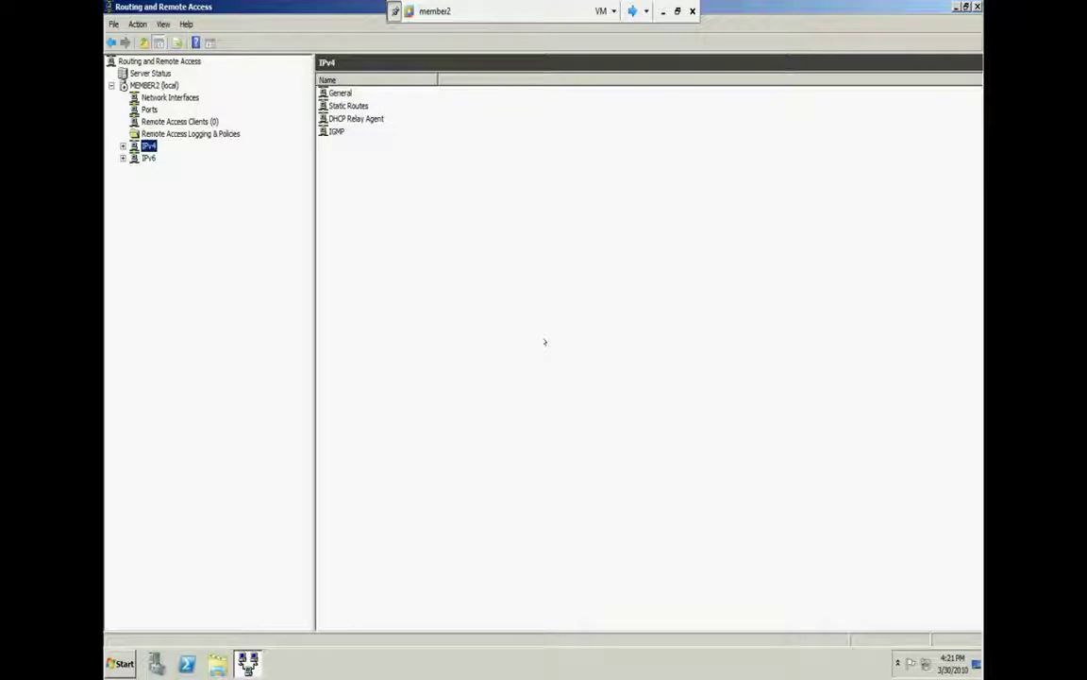
# Refresh MEMBER2 (local) and switch from the member2 machine to the DC virtual machine
pyautogui.rightClick(159, 85)
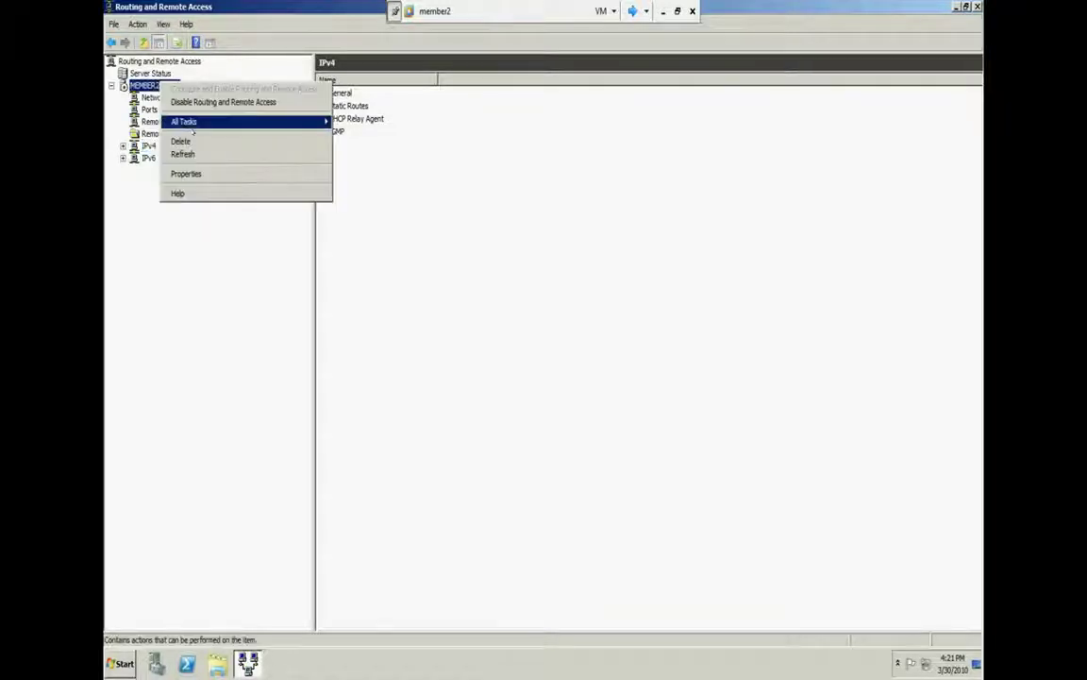
pyautogui.click(186, 154)
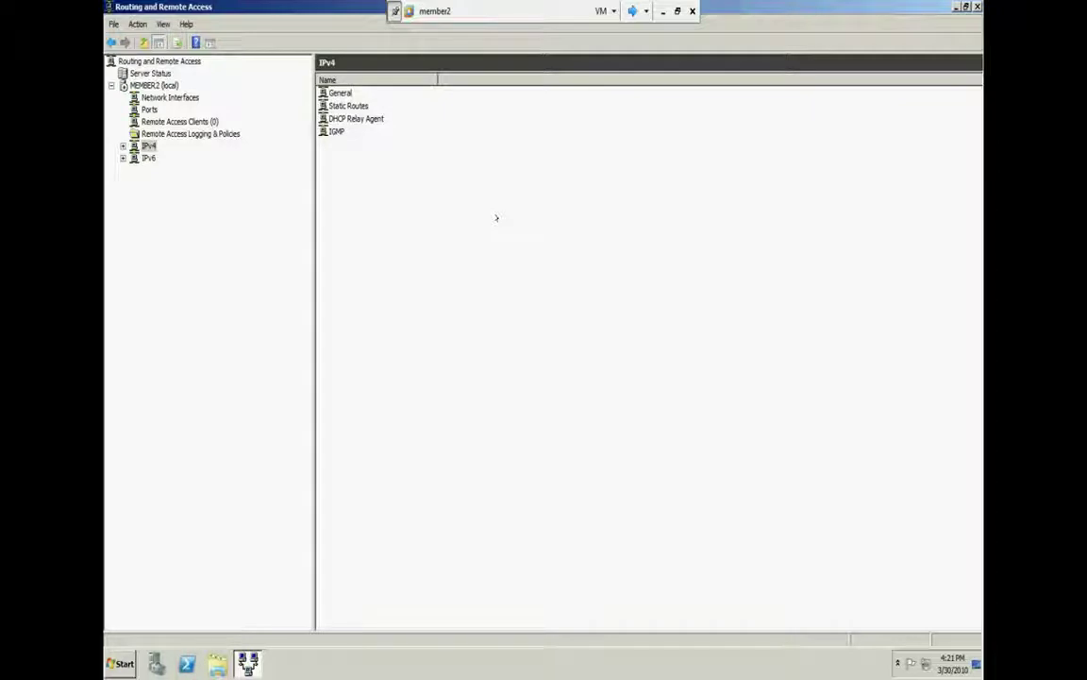
pyautogui.click(632, 10)
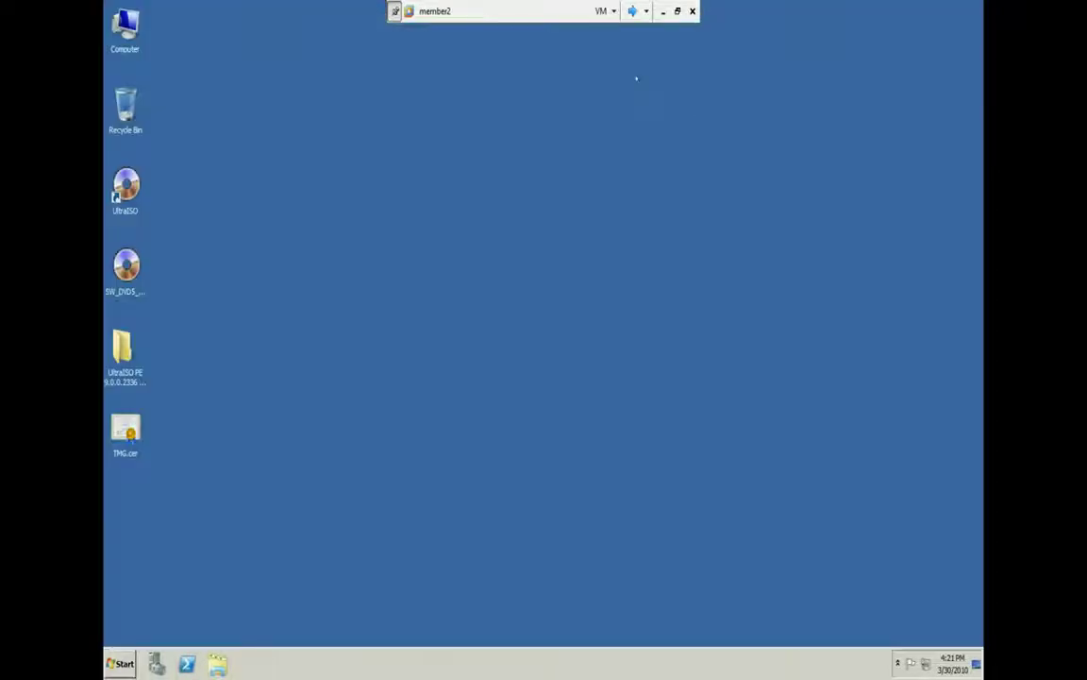
pyautogui.click(632, 10)
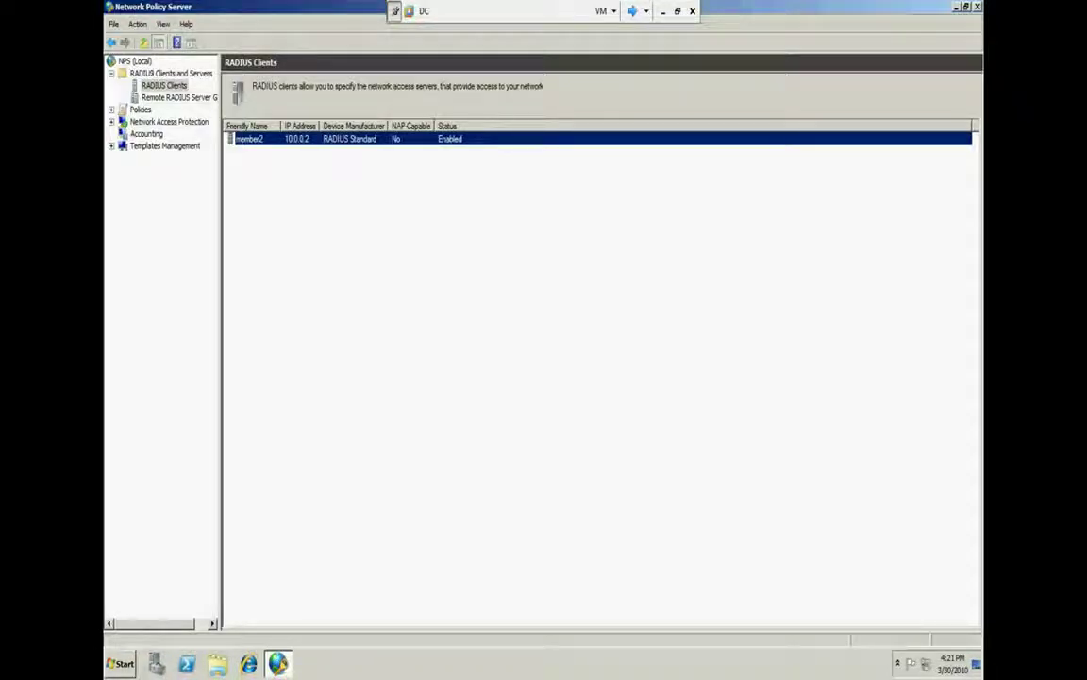
# Show the RADIUS Clients and Servers overview, widen the navigation pane, and collapse the branch
pyautogui.click(141, 74)
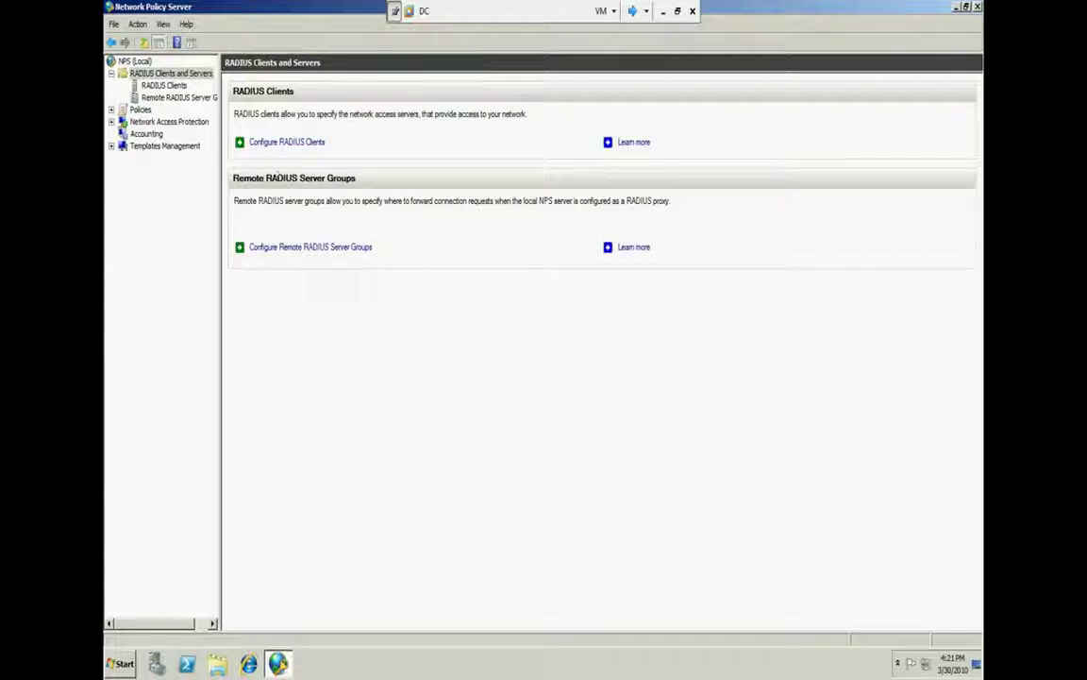
pyautogui.moveTo(219, 291); pyautogui.dragTo(300, 300)
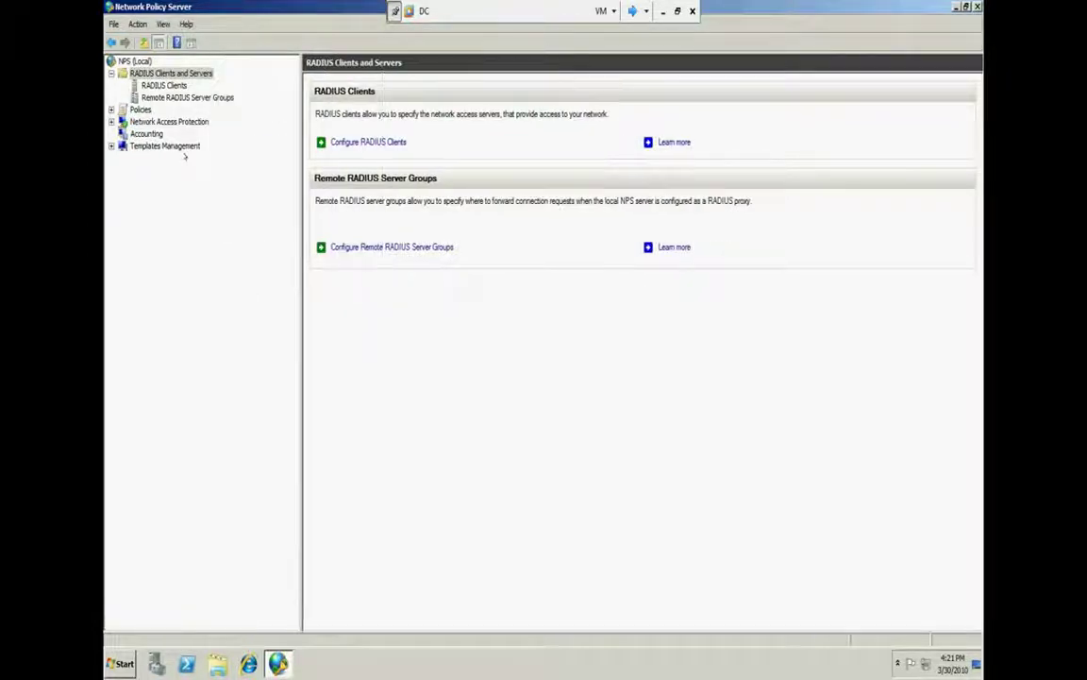
pyautogui.click(112, 74)
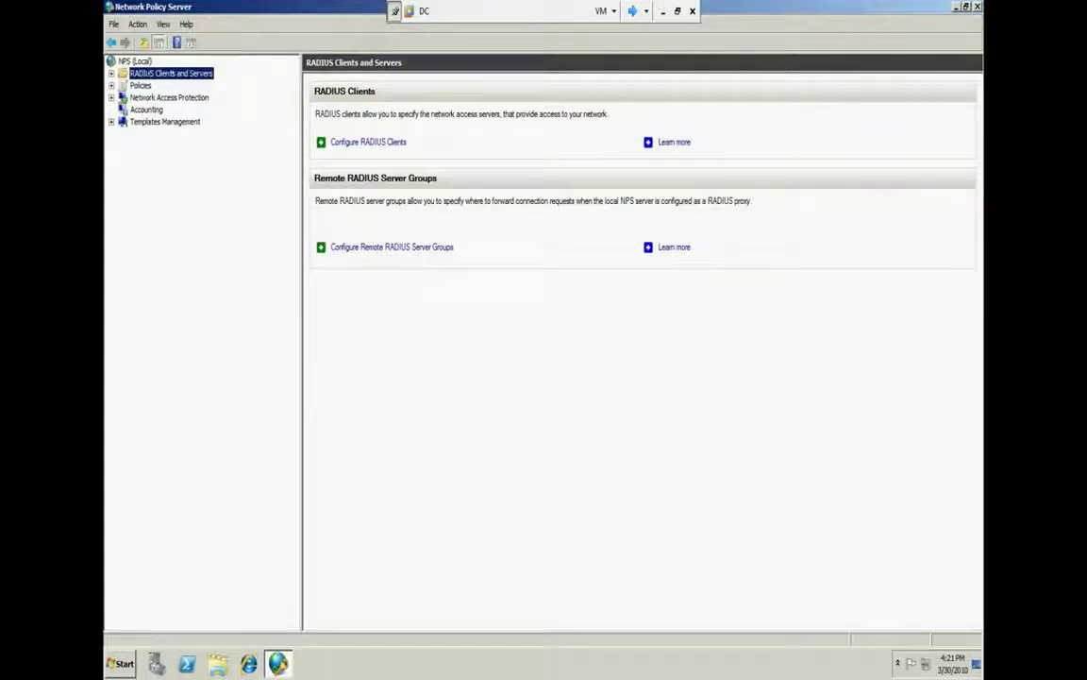
# On the NPS Getting Started page, browse the Dial-Up or VPN, 802.1X and NAP scenarios
pyautogui.click(125, 60)
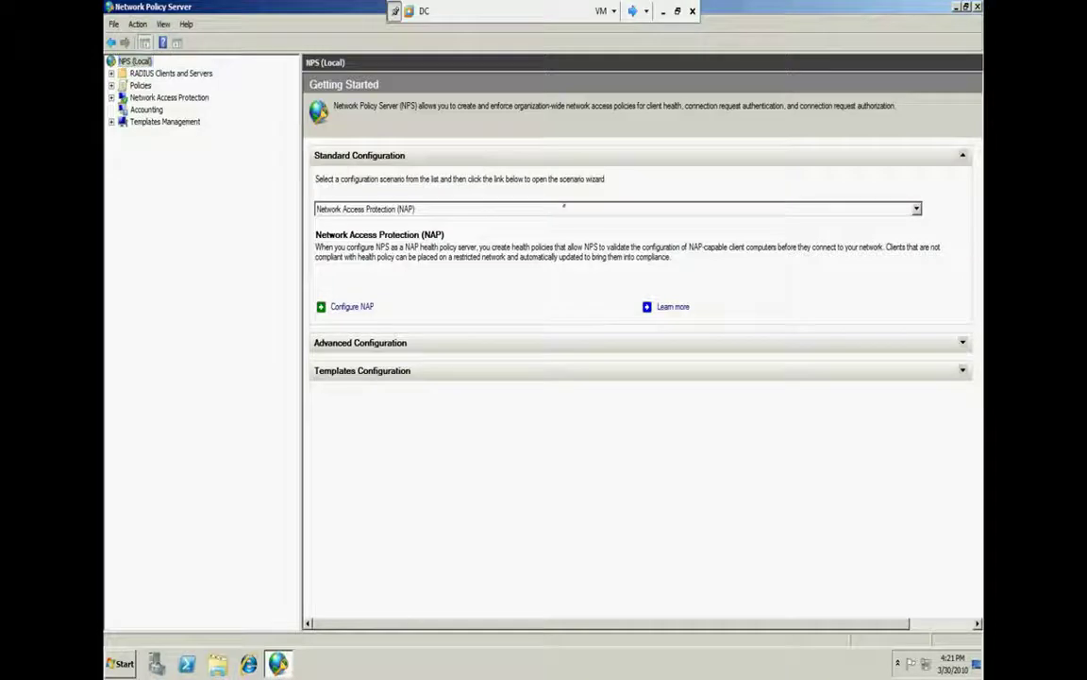
pyautogui.click(553, 209)
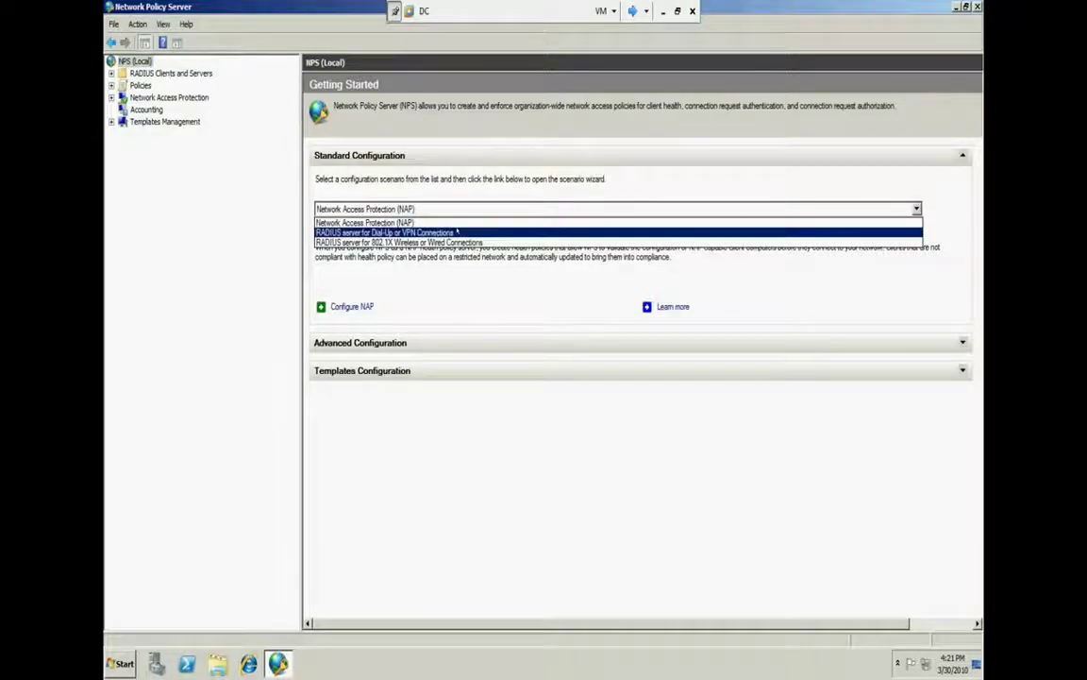
pyautogui.click(459, 232)
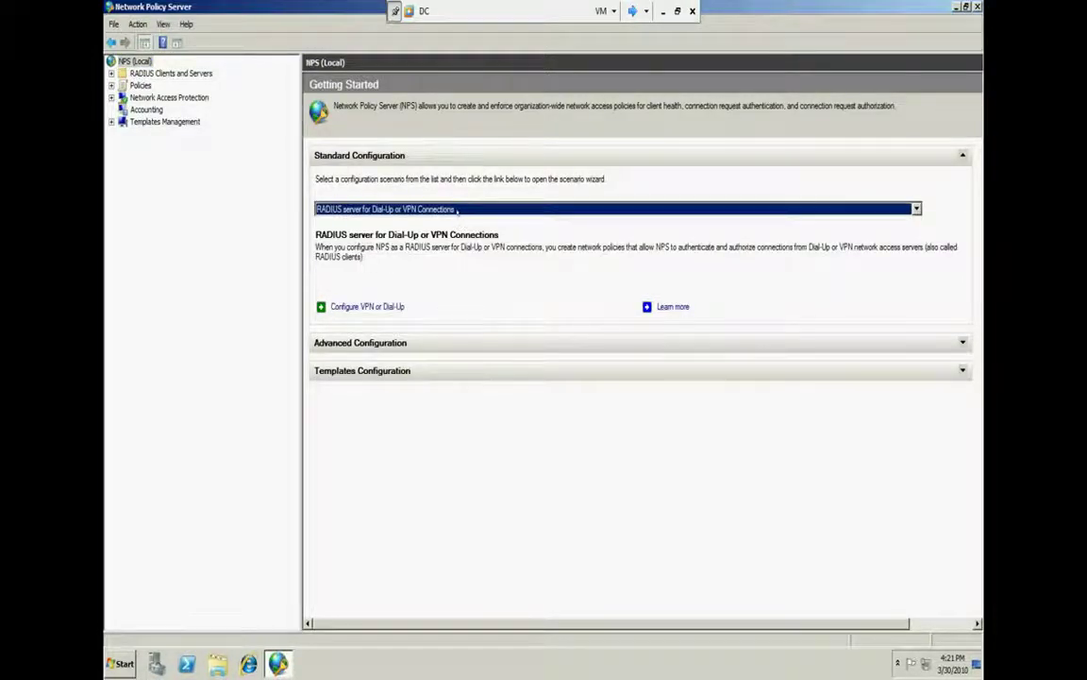
pyautogui.click(415, 208)
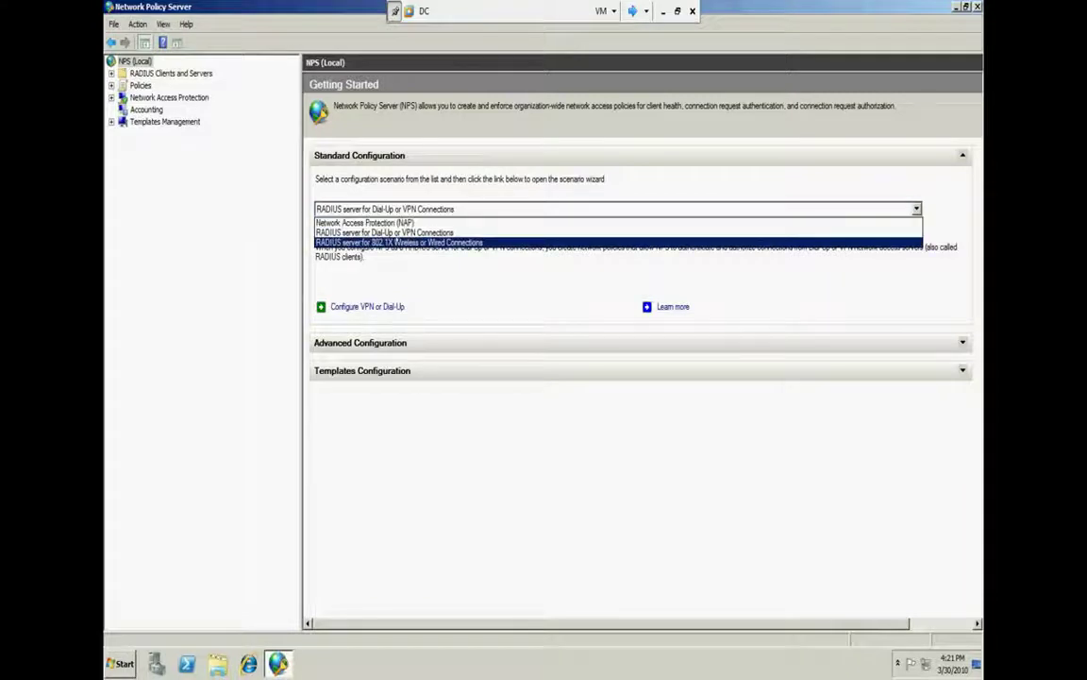
pyautogui.click(396, 243)
pyautogui.click(361, 209)
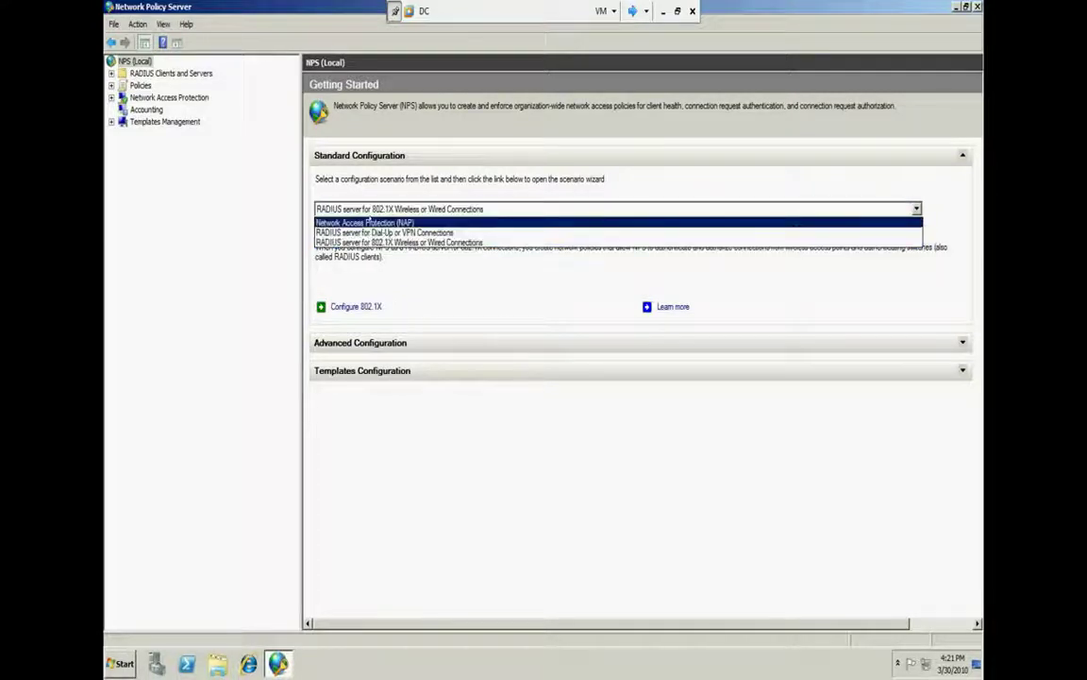
pyautogui.click(369, 222)
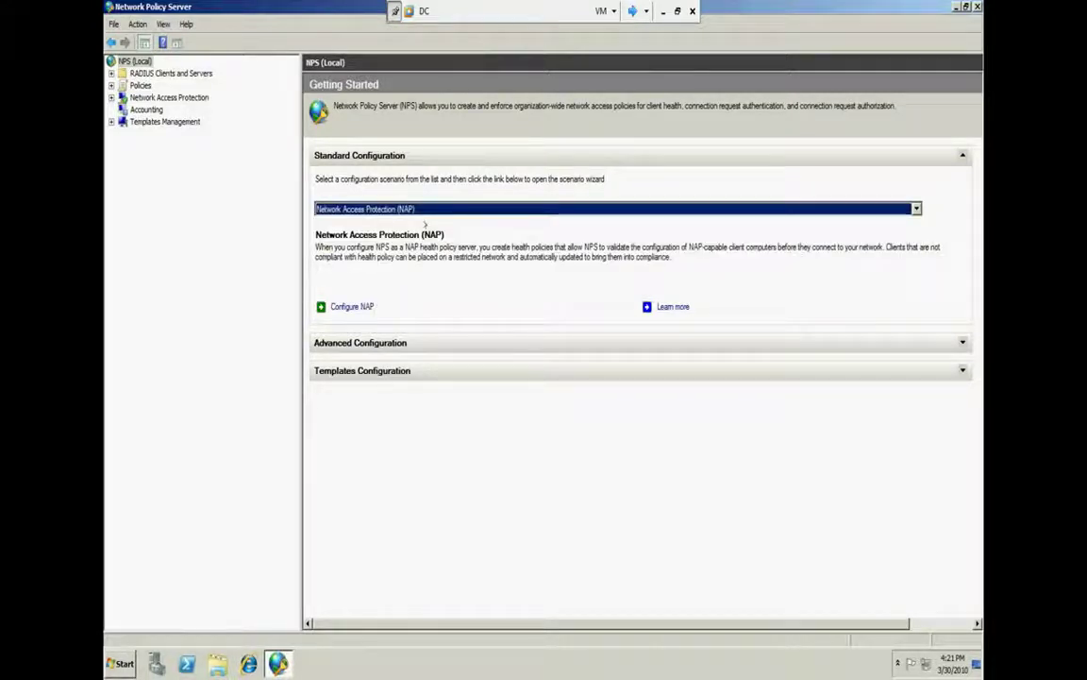
# View member2 under RADIUS Clients and check Remote RADIUS Server Groups, ending on the overview
pyautogui.doubleClick(133, 72)
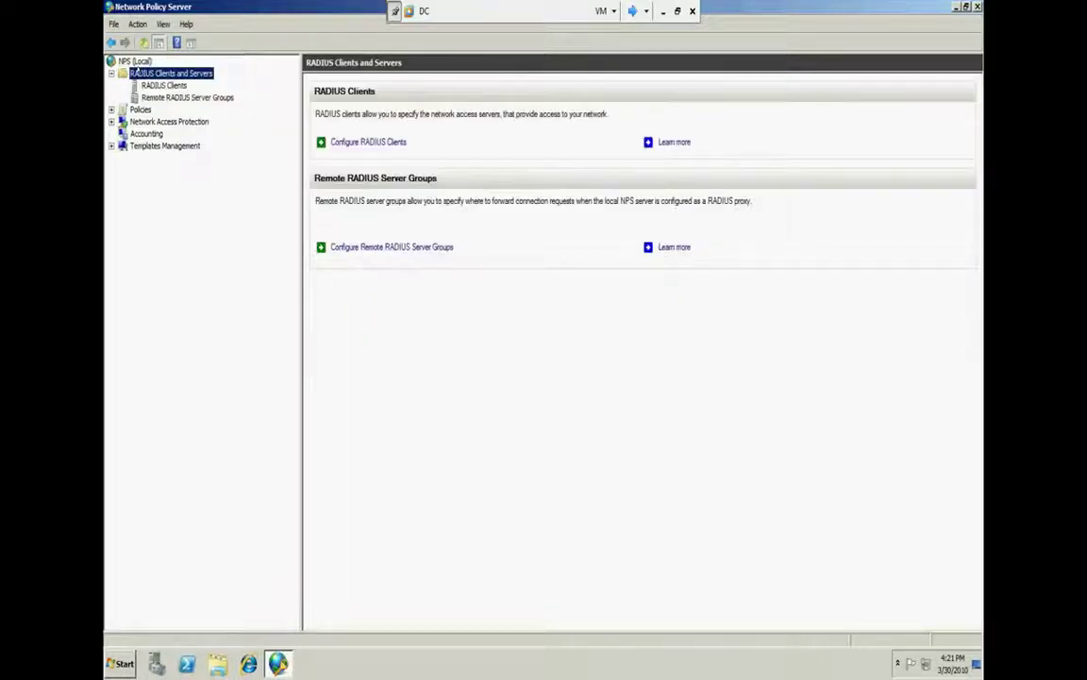
pyautogui.click(382, 142)
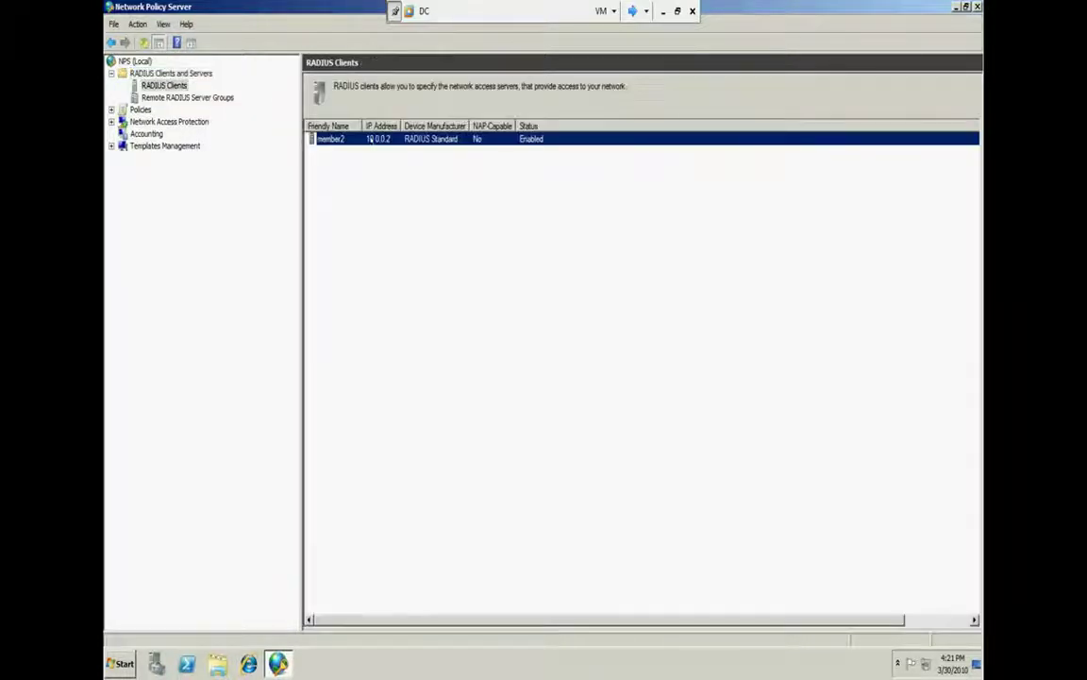
pyautogui.press('Up')
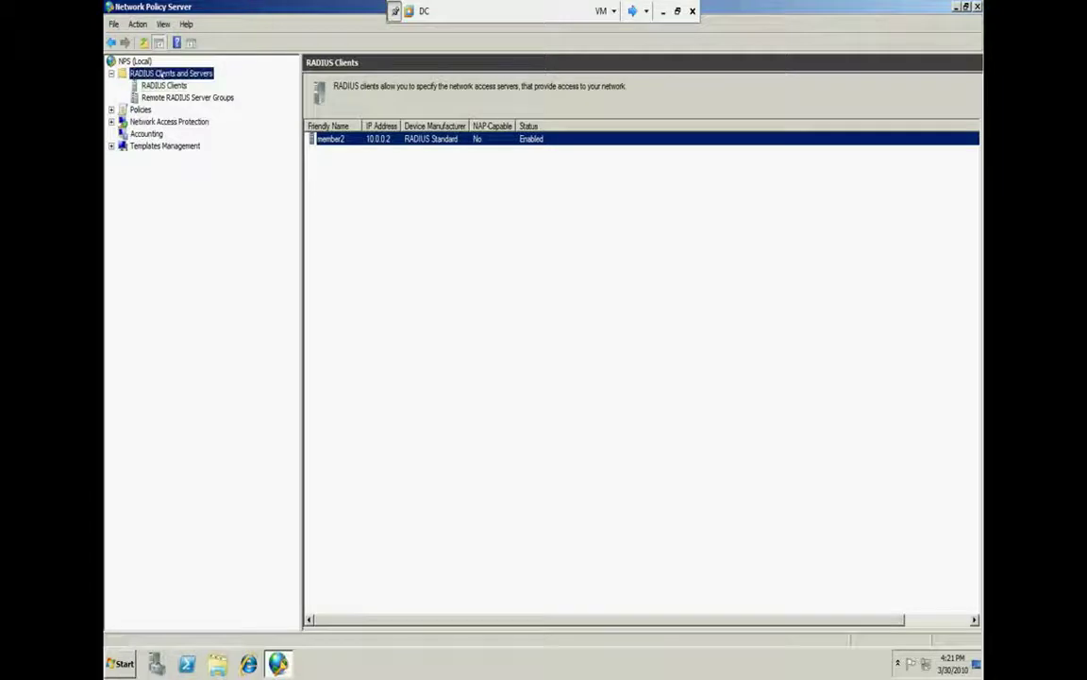
pyautogui.press('Down')
pyautogui.press('Down')
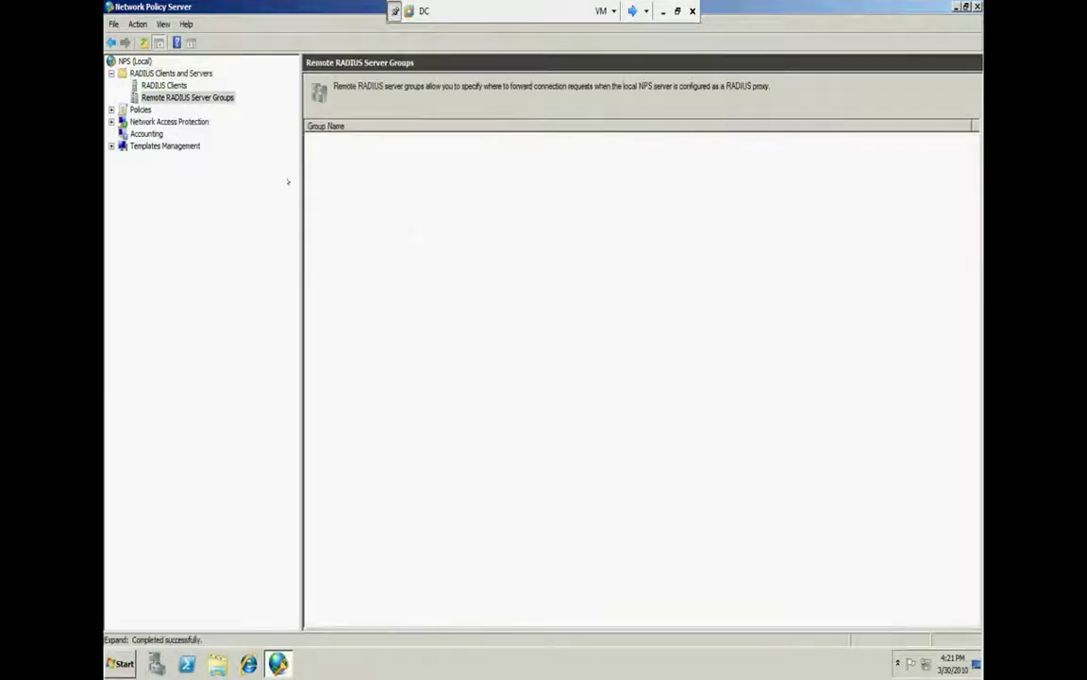
pyautogui.click(153, 73)
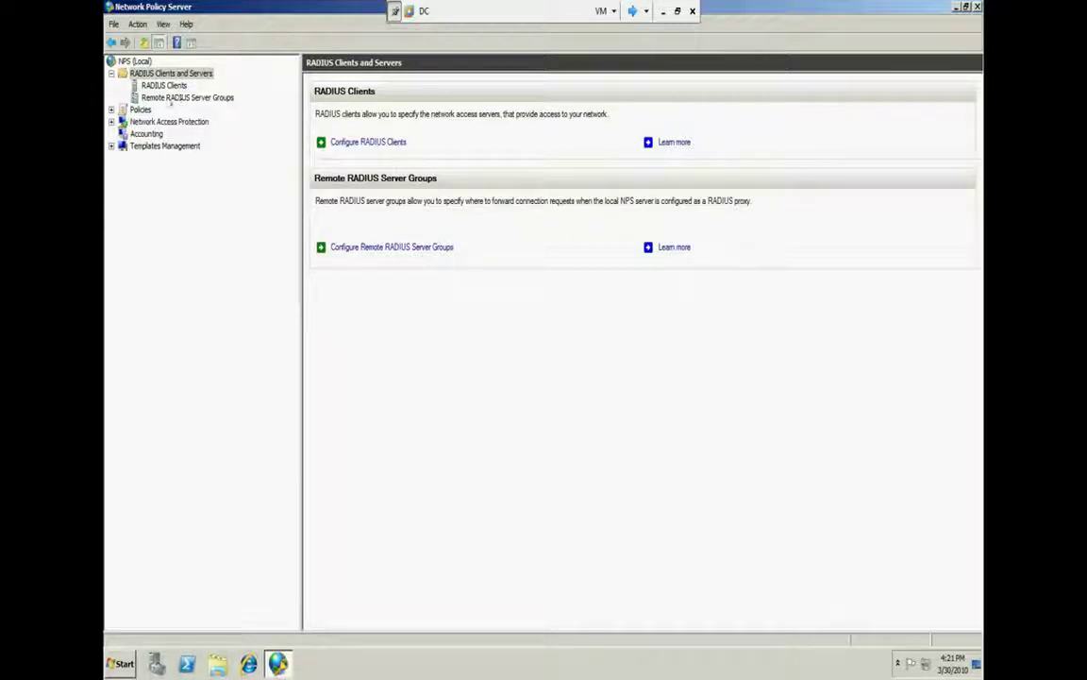
# Launch the Configure VPN or Dial-Up wizard from the RADIUS server for Dial-Up or VPN scenario, then cancel it
pyautogui.click(135, 60)
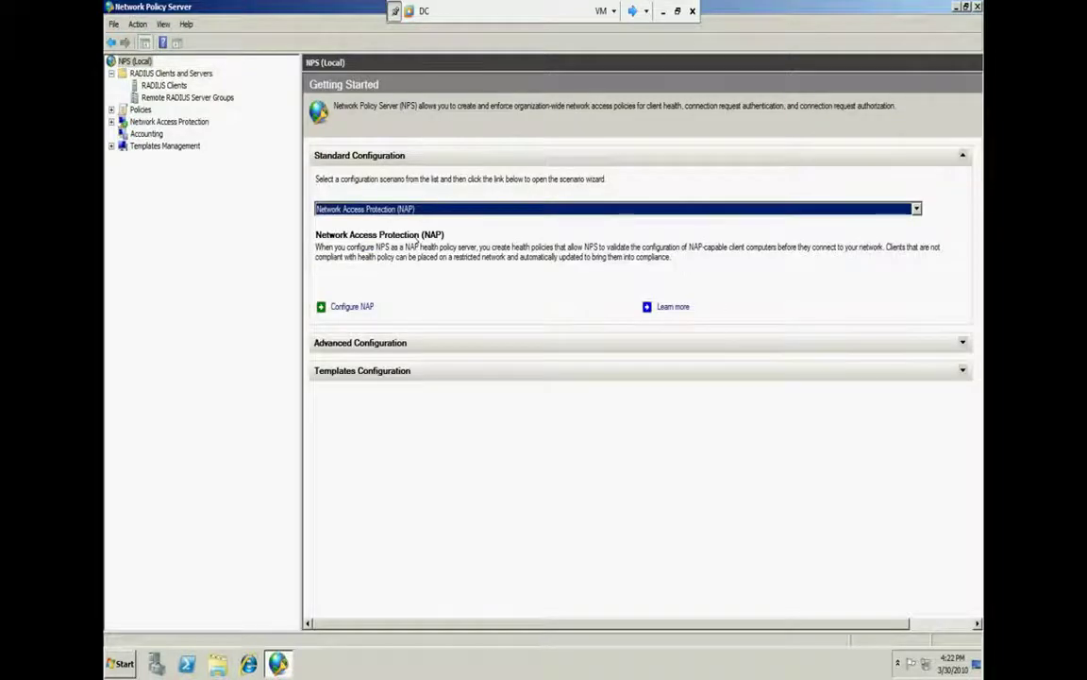
pyautogui.click(775, 209)
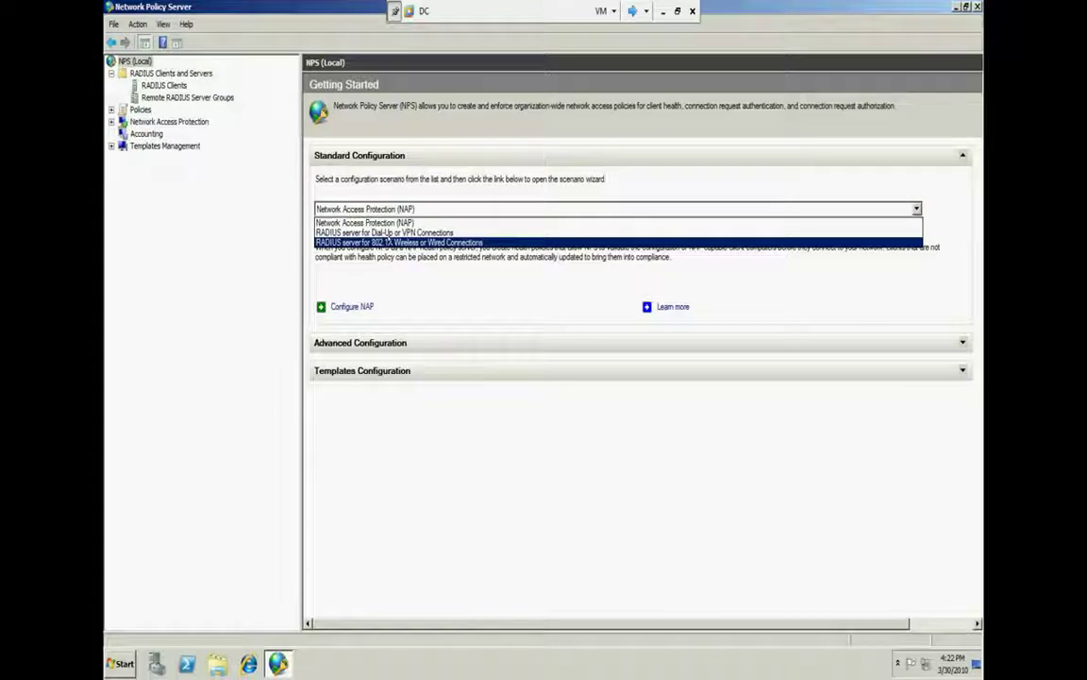
pyautogui.click(405, 232)
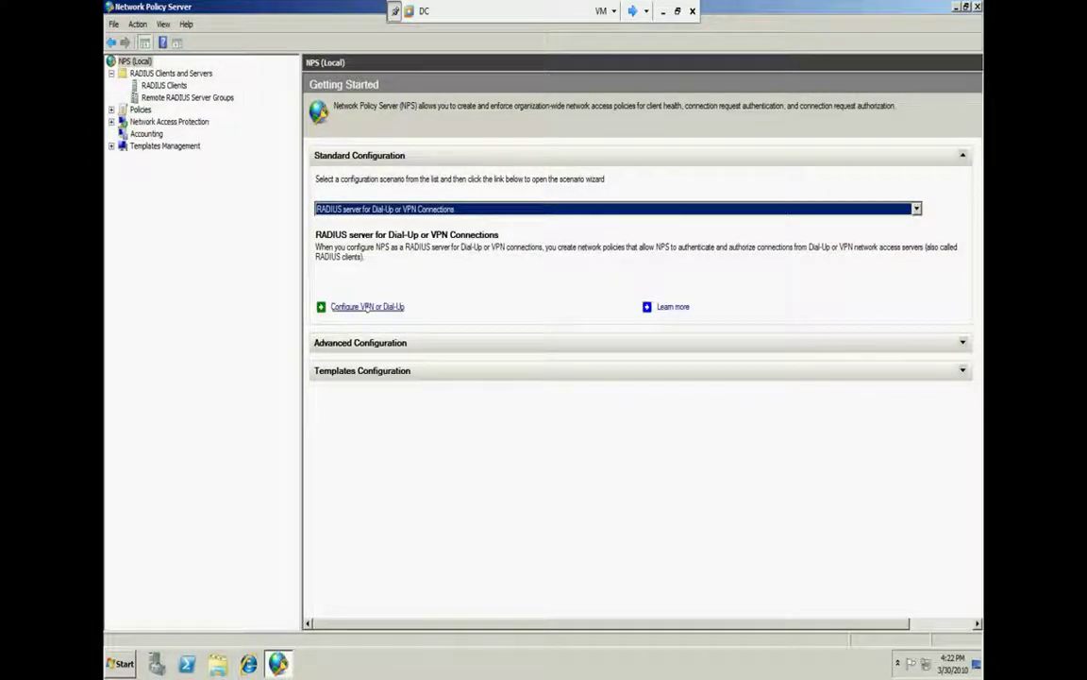
pyautogui.click(368, 306)
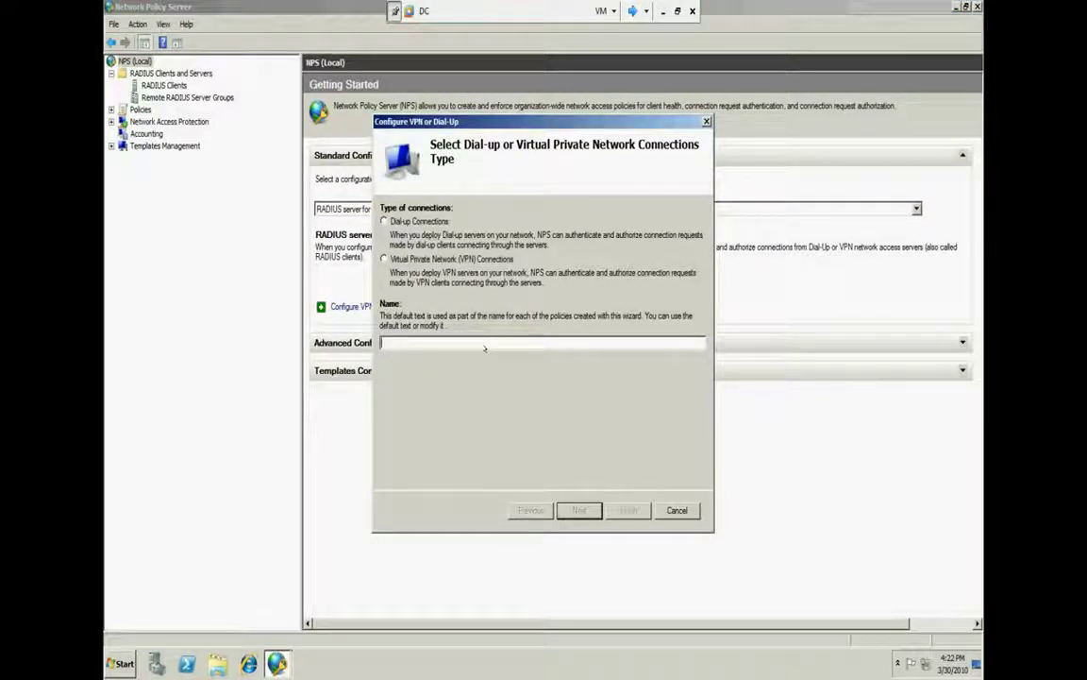
pyautogui.click(677, 509)
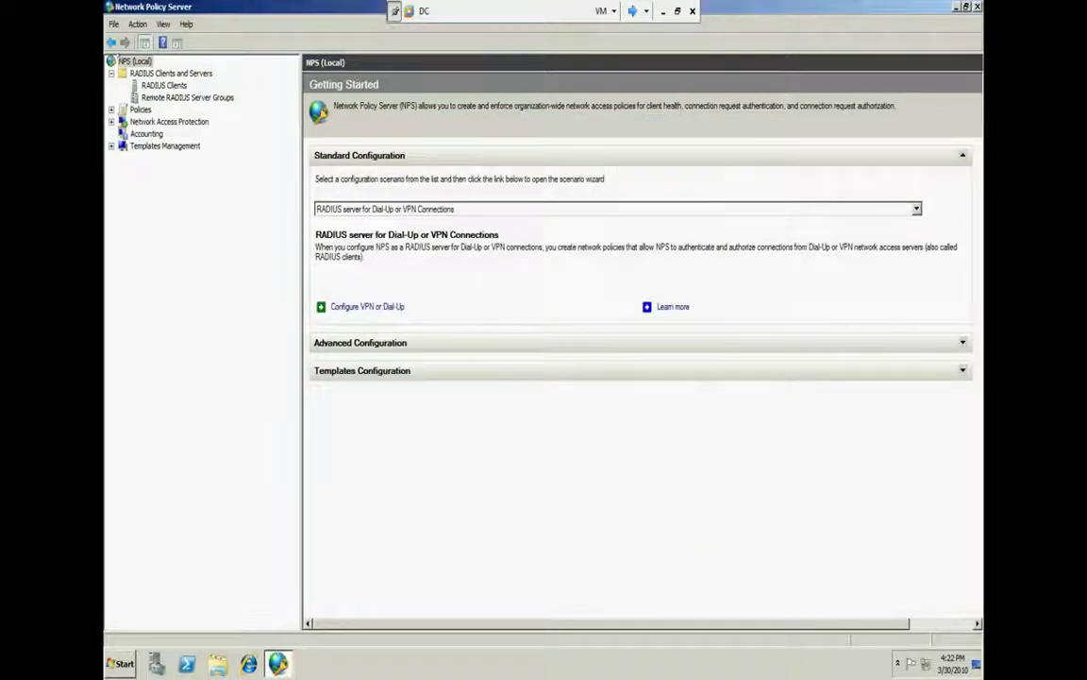
# Recheck the RADIUS clients list, relaunch the wizard with VPN Connections, and advance to the server page
pyautogui.click(144, 73)
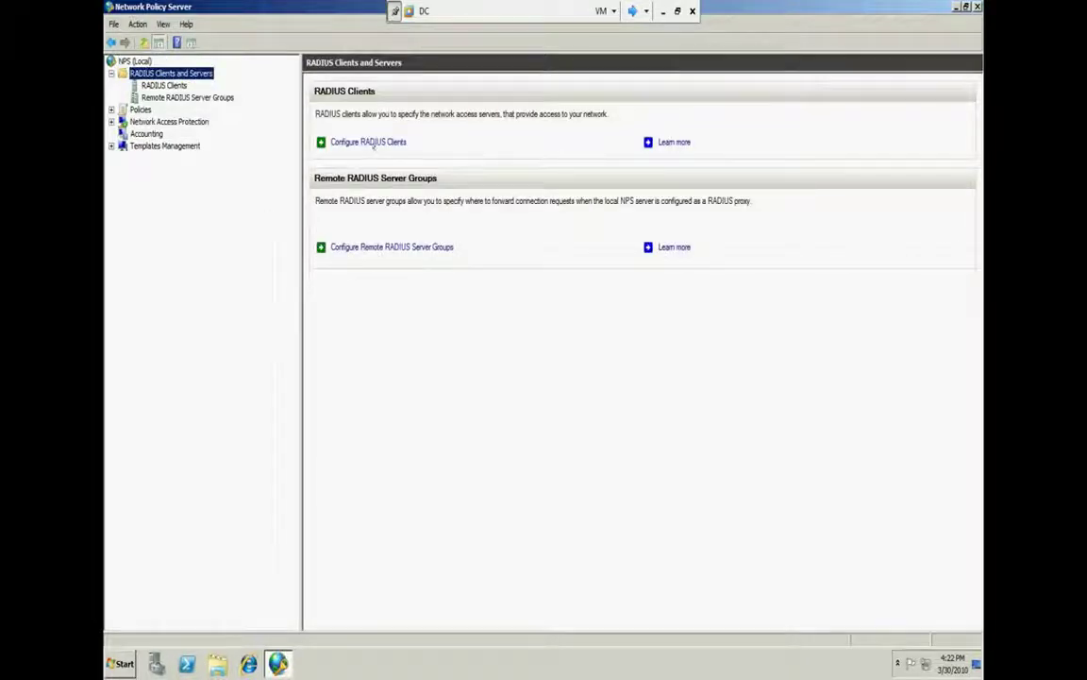
pyautogui.click(376, 143)
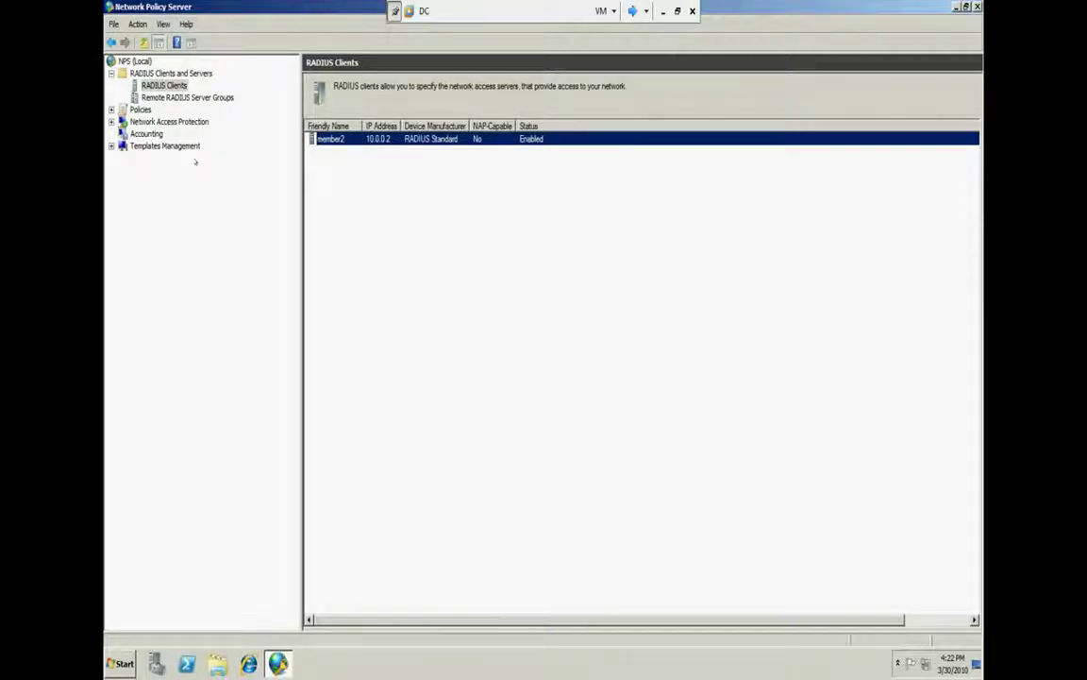
pyautogui.click(134, 61)
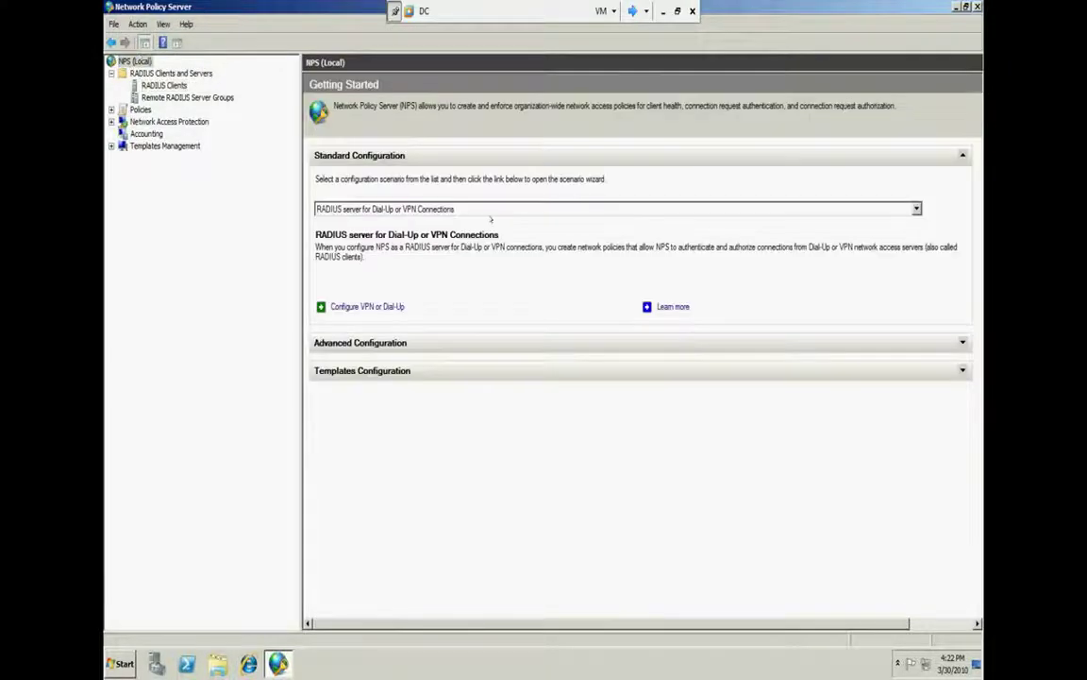
pyautogui.click(368, 307)
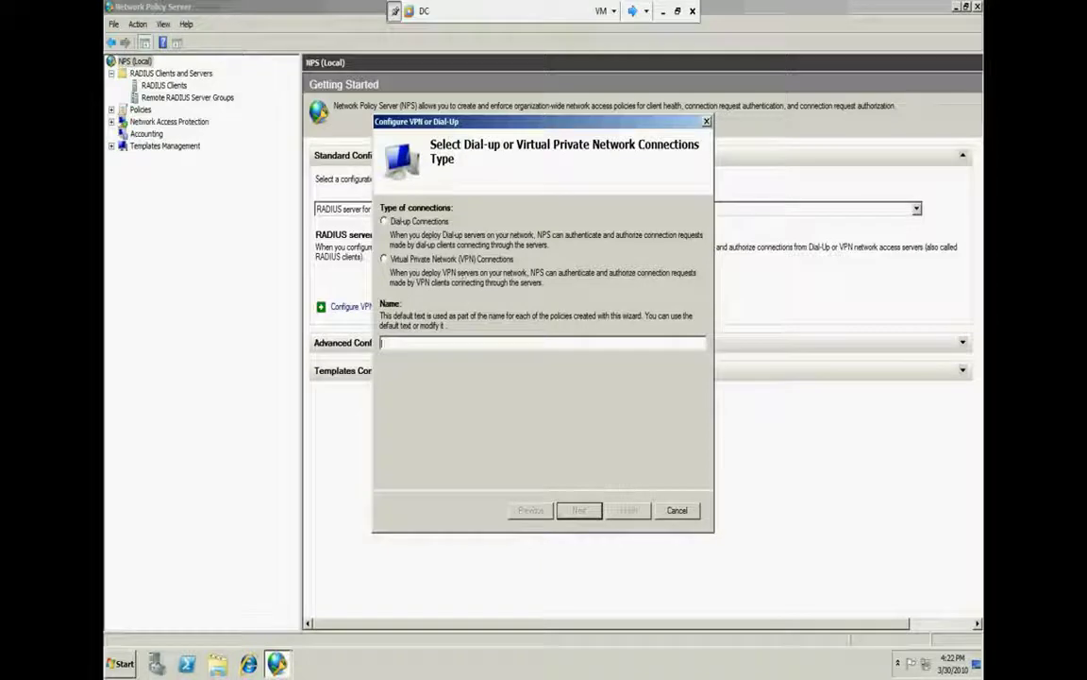
pyautogui.click(406, 259)
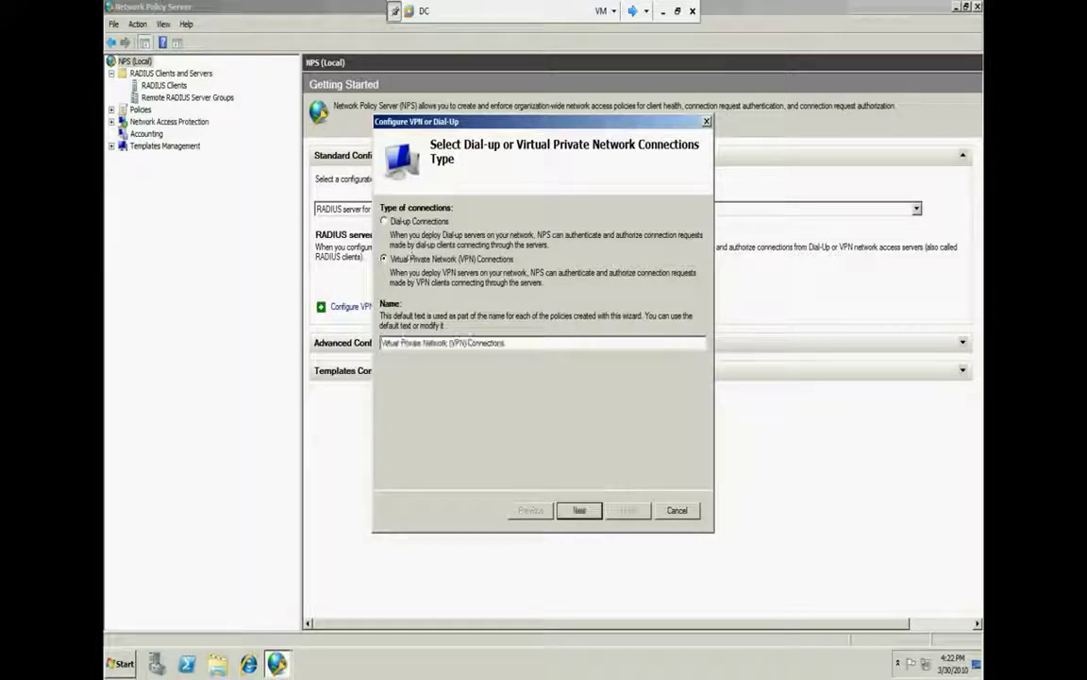
pyautogui.press('Tab')
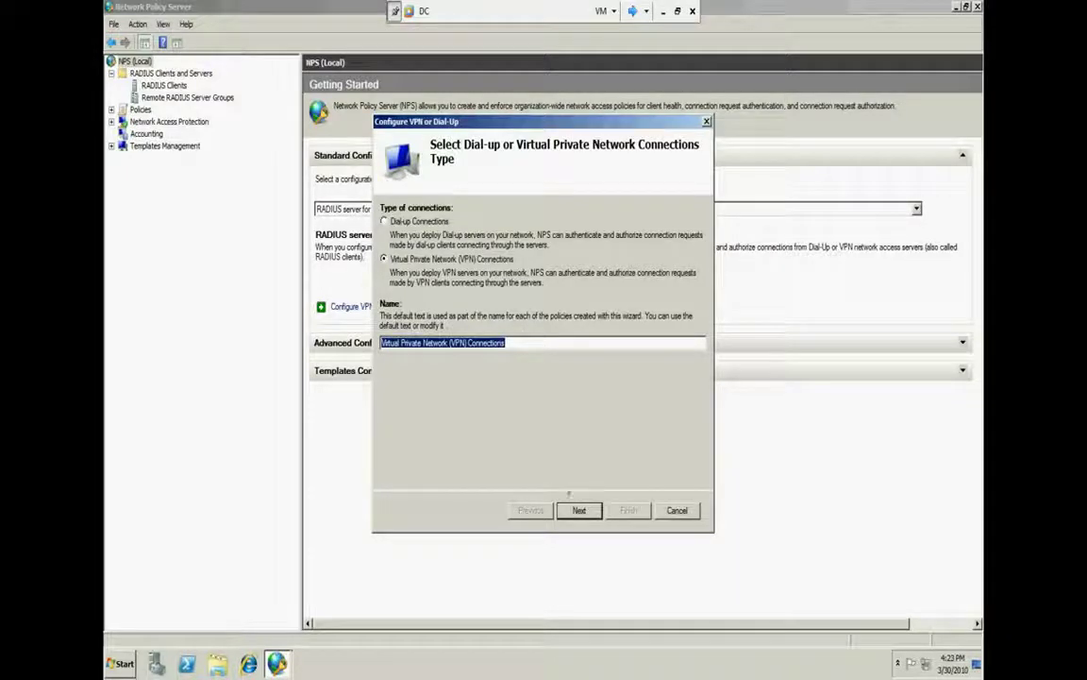
pyautogui.click(578, 509)
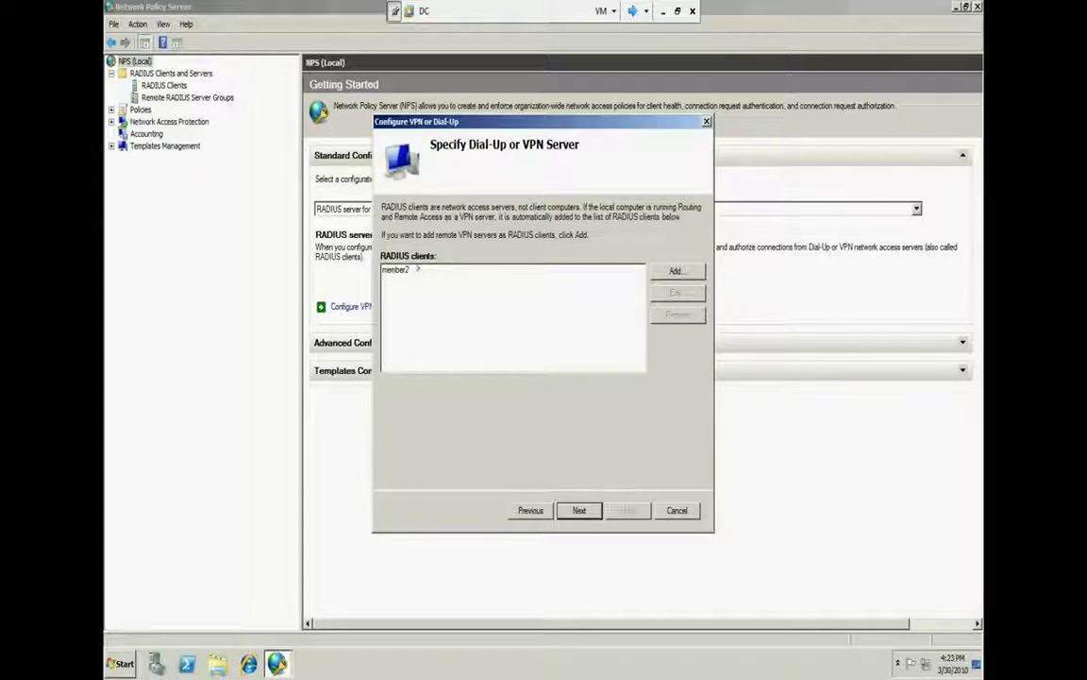
# Select member2 in the RADIUS clients list and advance to Configure Authentication Methods
pyautogui.click(404, 270)
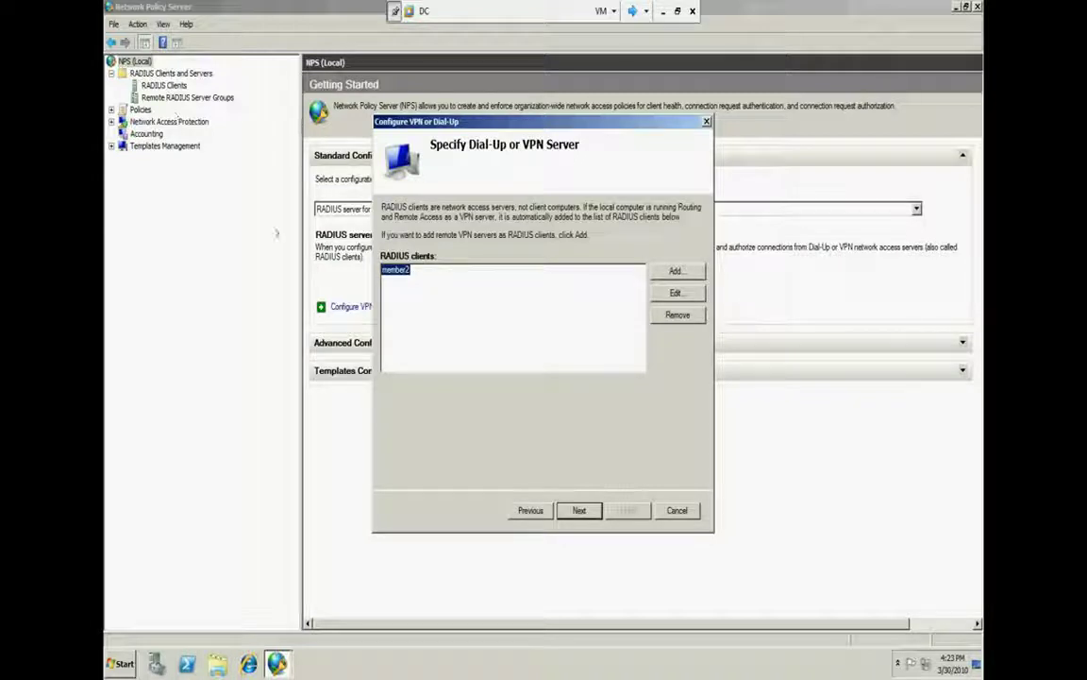
pyautogui.click(581, 510)
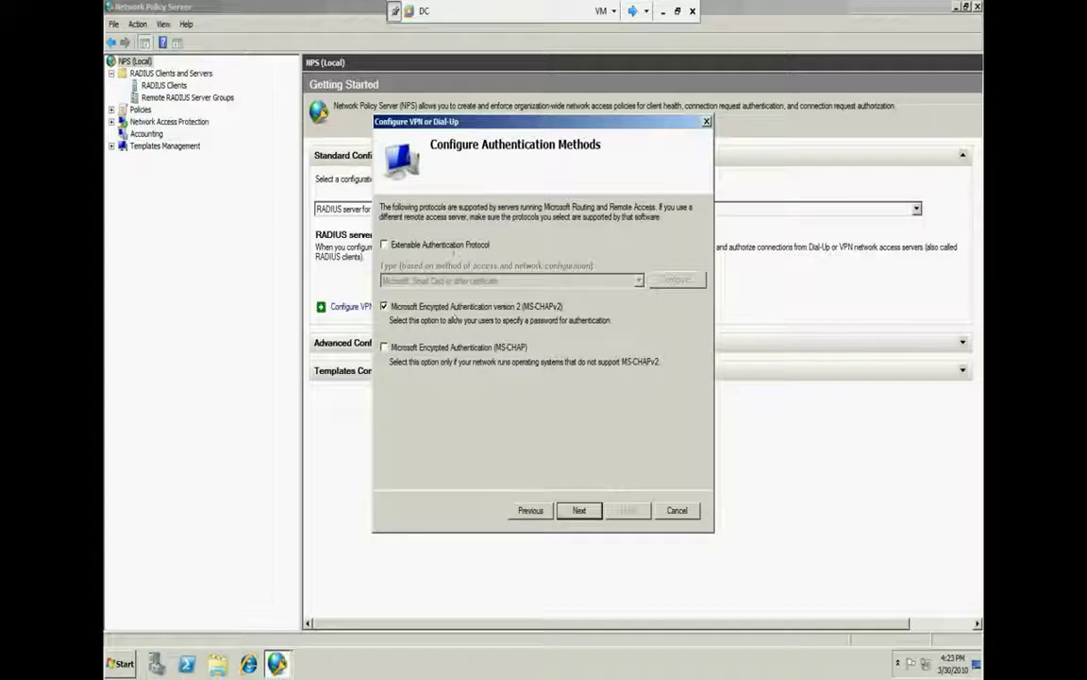
# Tick Extensible Authentication Protocol and review its certificate settings
pyautogui.click(440, 245)
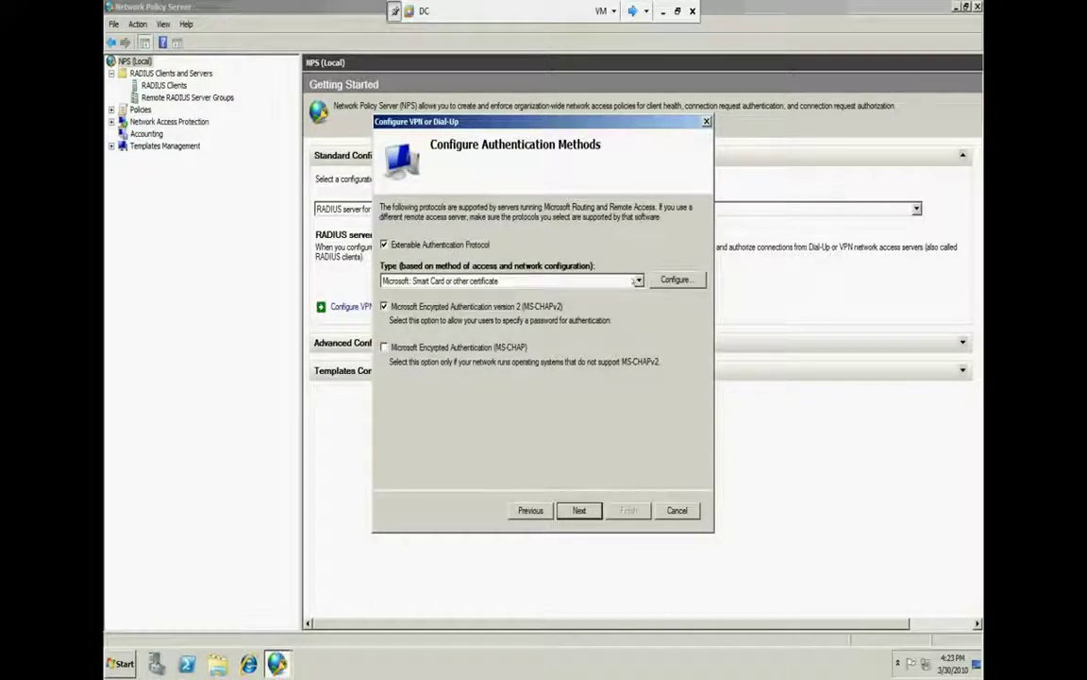
pyautogui.click(675, 280)
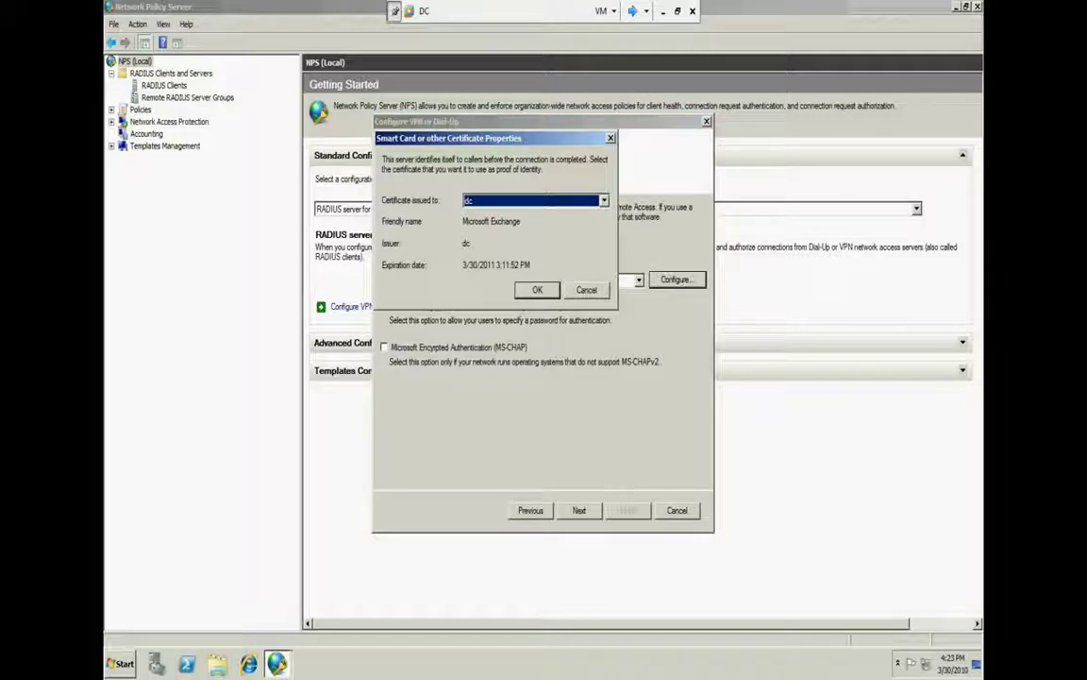
pyautogui.click(542, 291)
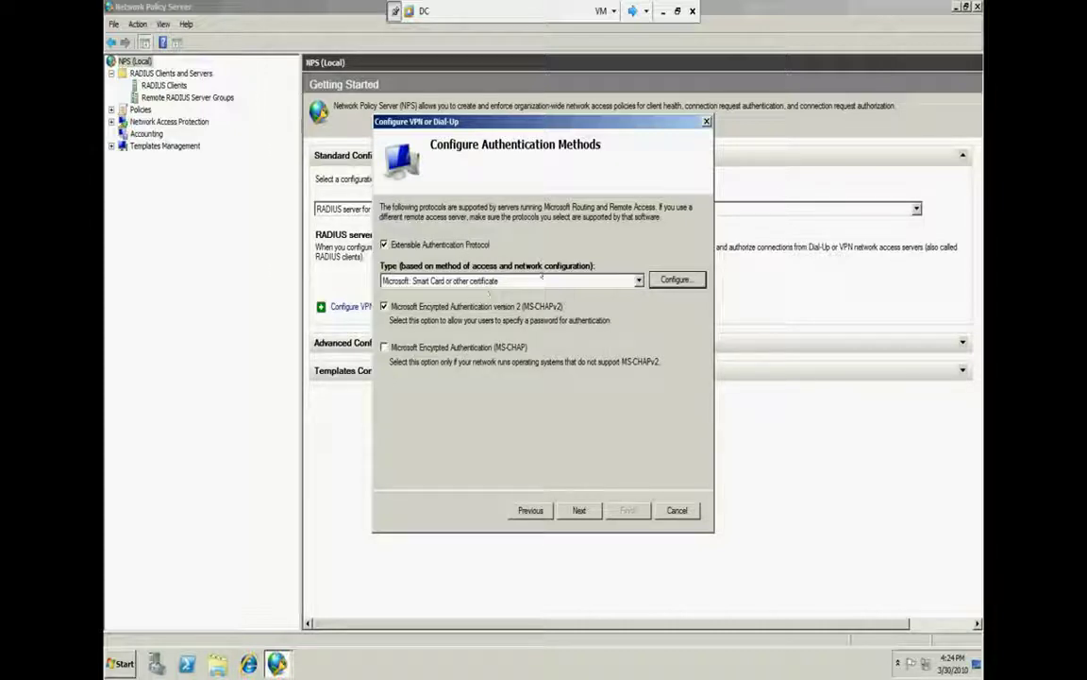
# Recheck the EAP certificate list, keep the dc certificate, close without changes, and launch IIS Manager
pyautogui.click(675, 279)
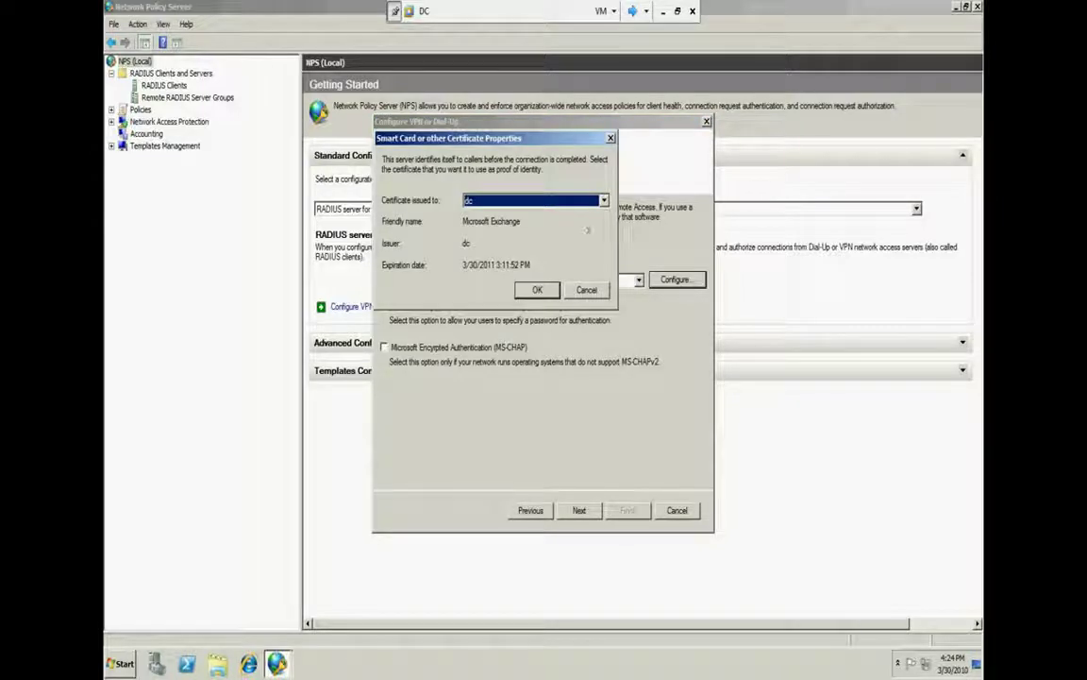
pyautogui.click(533, 200)
pyautogui.click(510, 211)
pyautogui.click(586, 290)
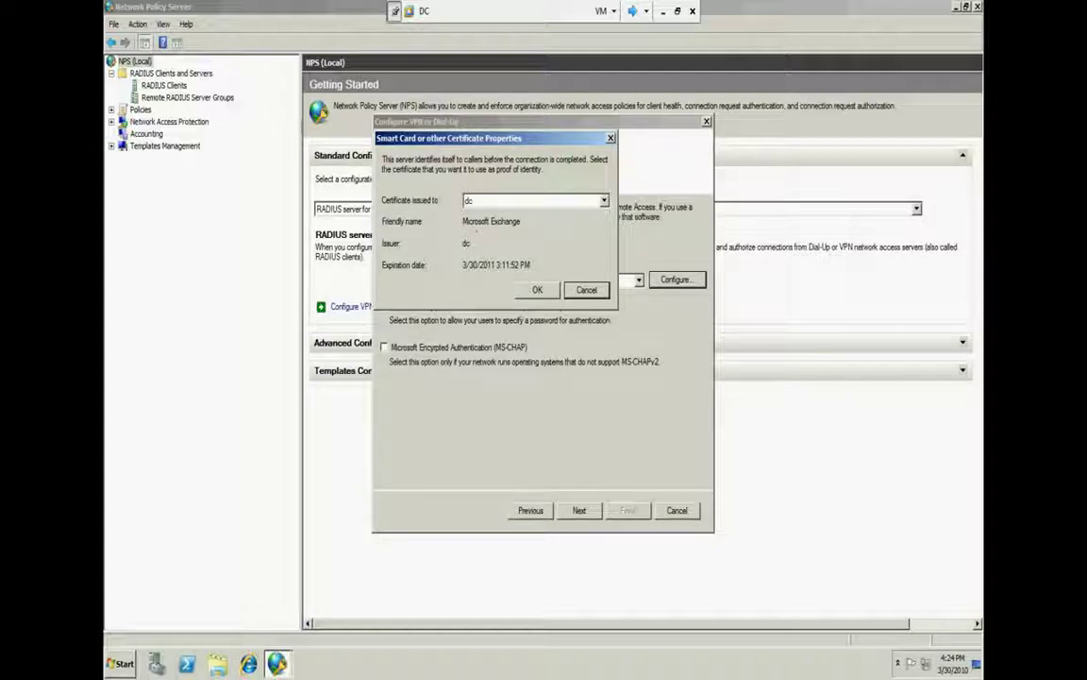
pyautogui.click(594, 284)
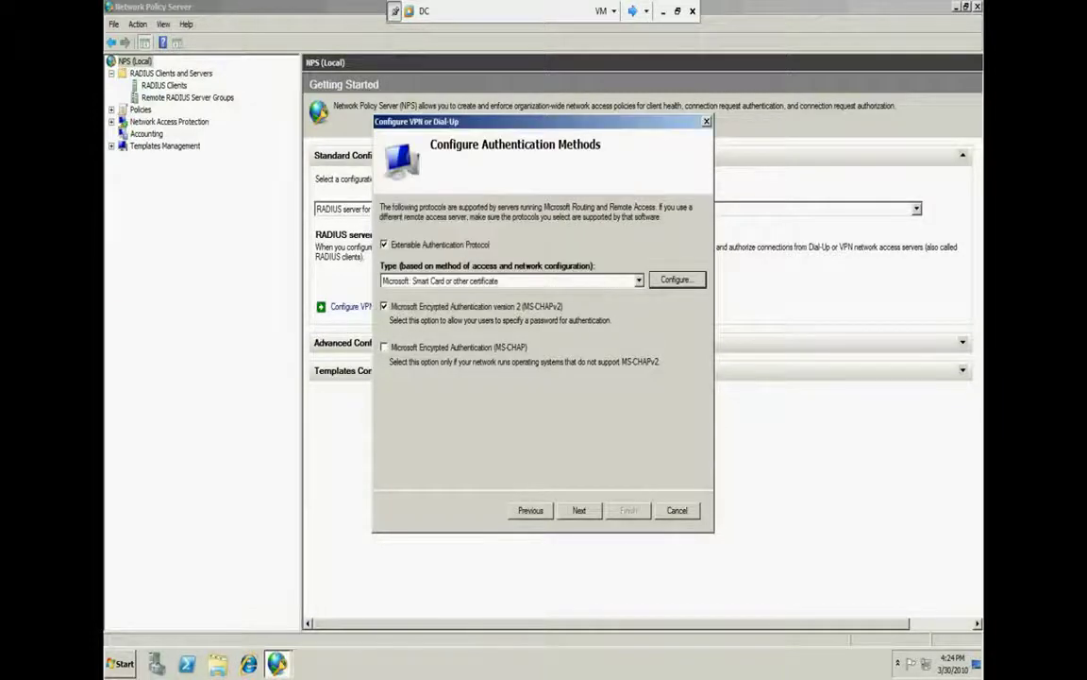
pyautogui.press('super')
pyautogui.click(199, 456)
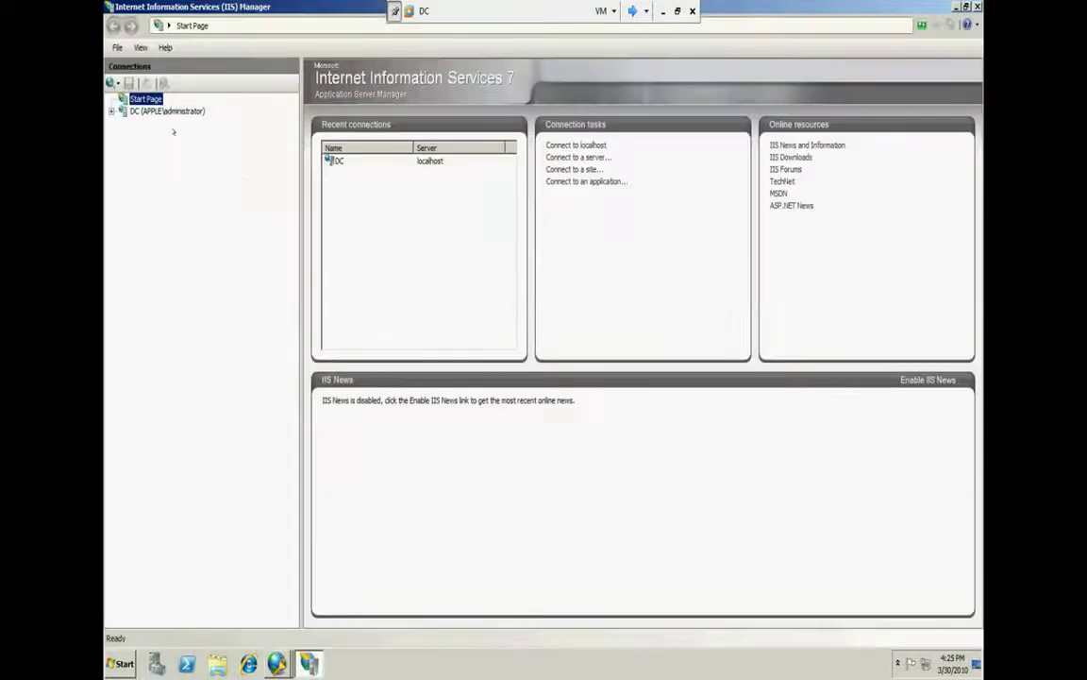
# Inspect the DC's Server Certificates in IIS Manager, then untick EAP and advance to Specify User Groups
pyautogui.click(154, 111)
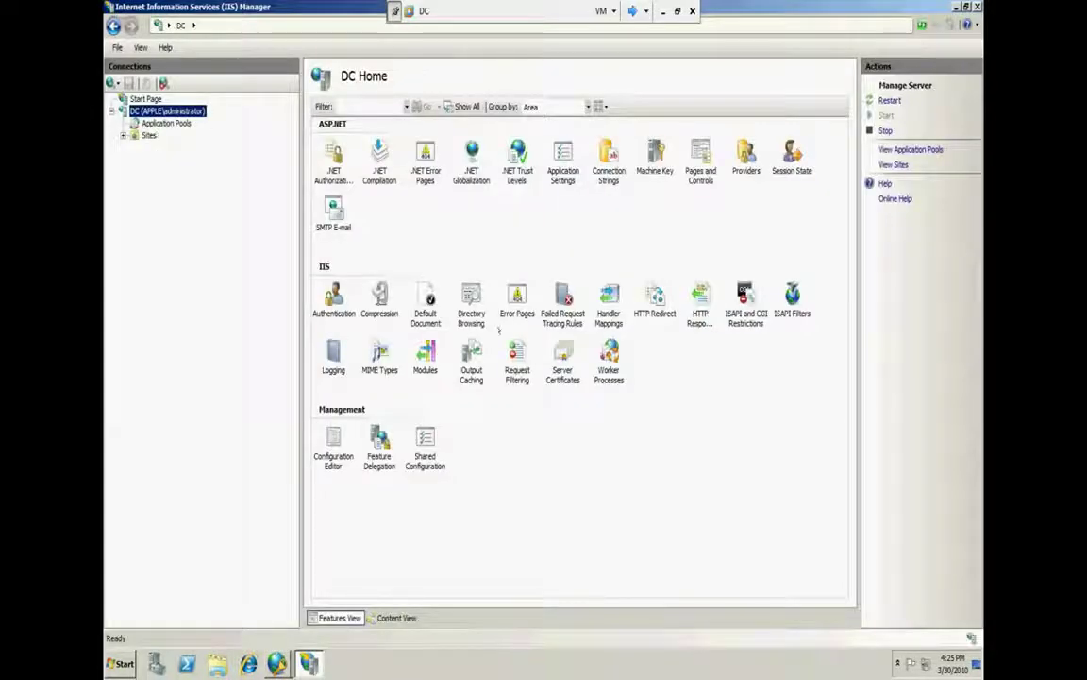
pyautogui.doubleClick(559, 355)
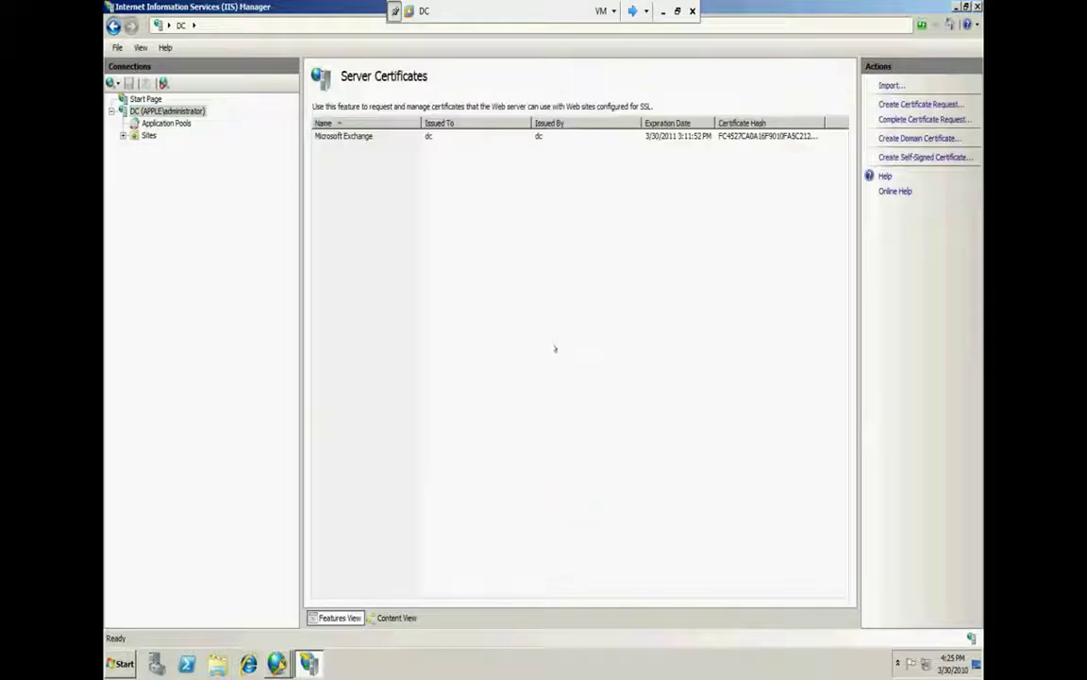
pyautogui.click(349, 134)
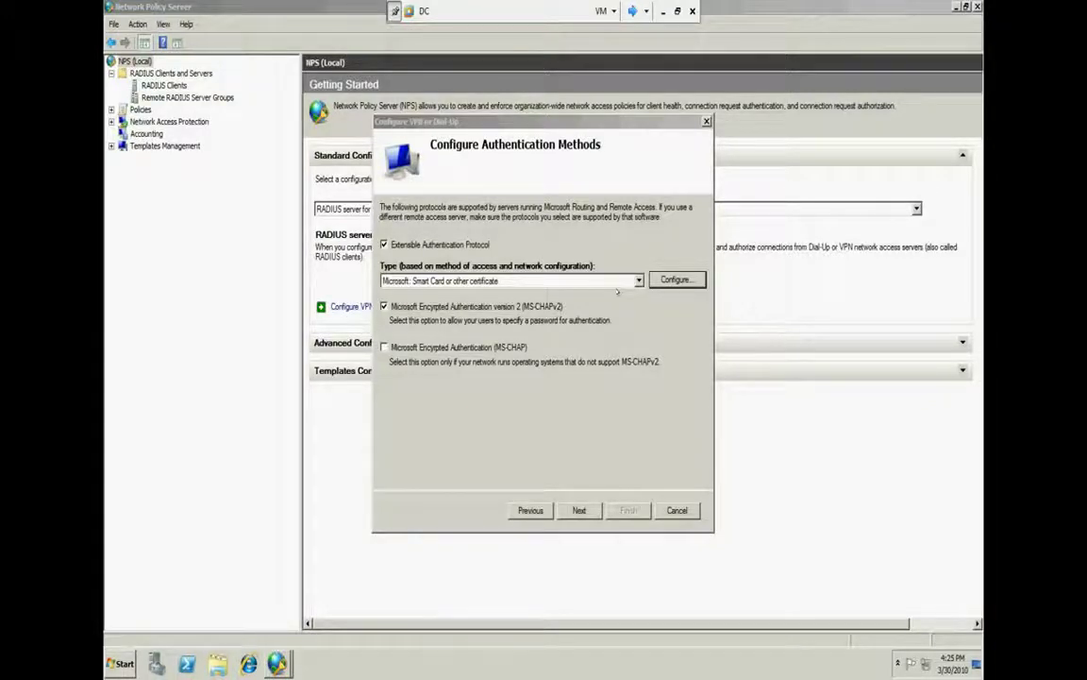
pyautogui.click(384, 245)
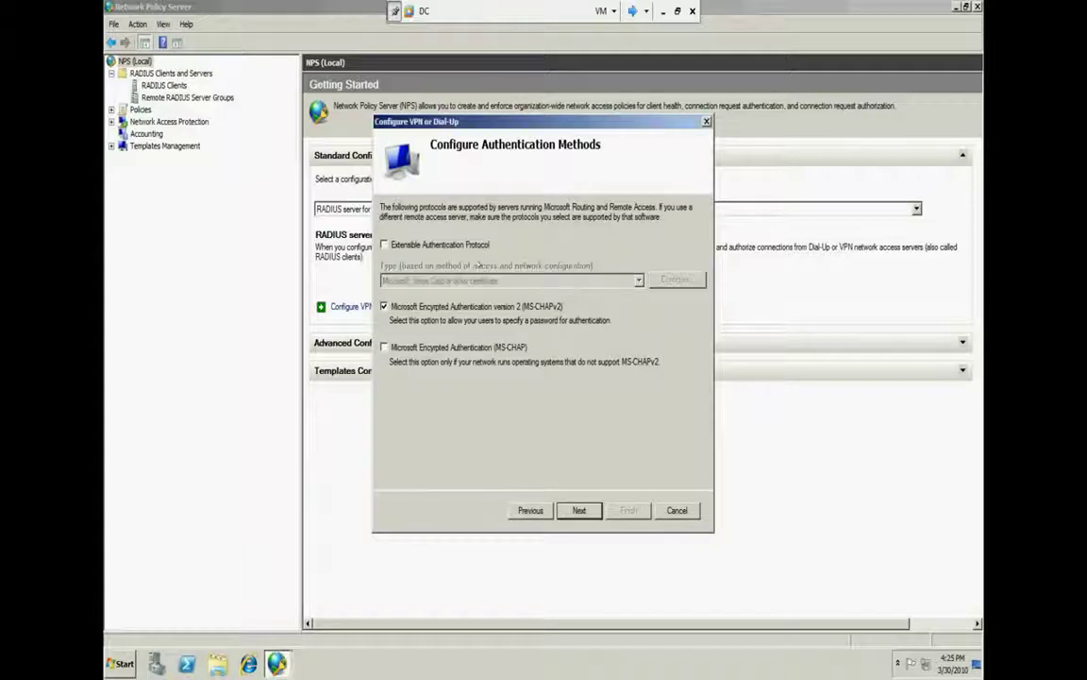
pyautogui.click(579, 510)
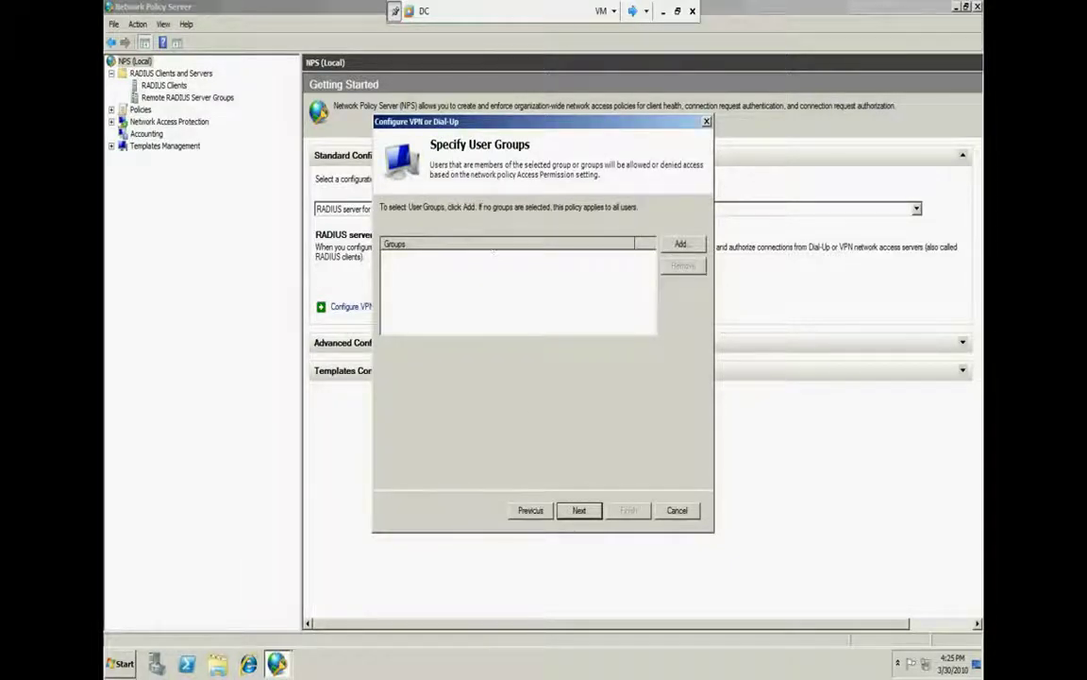
# Step back and return to Specify User Groups, then start and cancel adding a group
pyautogui.click(531, 509)
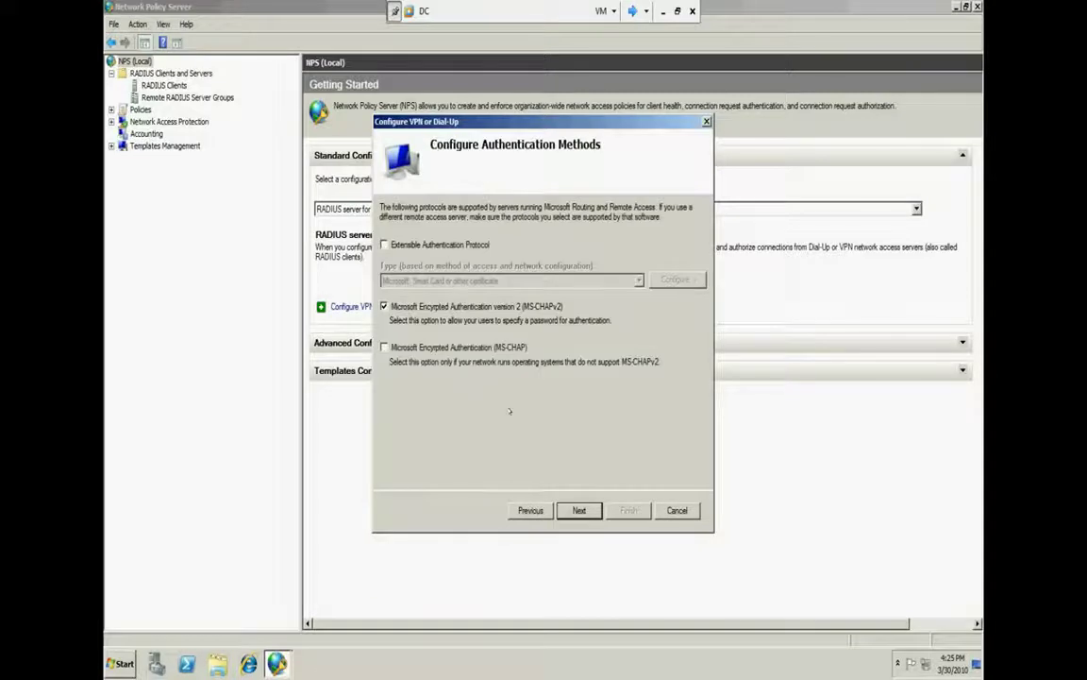
pyautogui.click(579, 509)
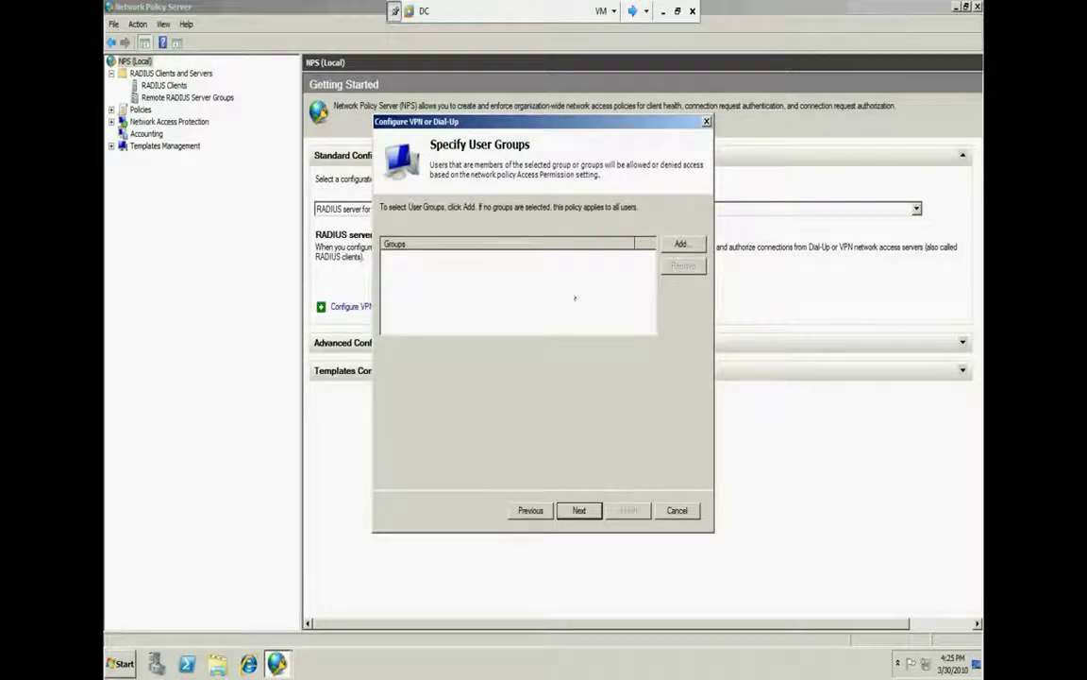
pyautogui.click(681, 245)
pyautogui.click(408, 296)
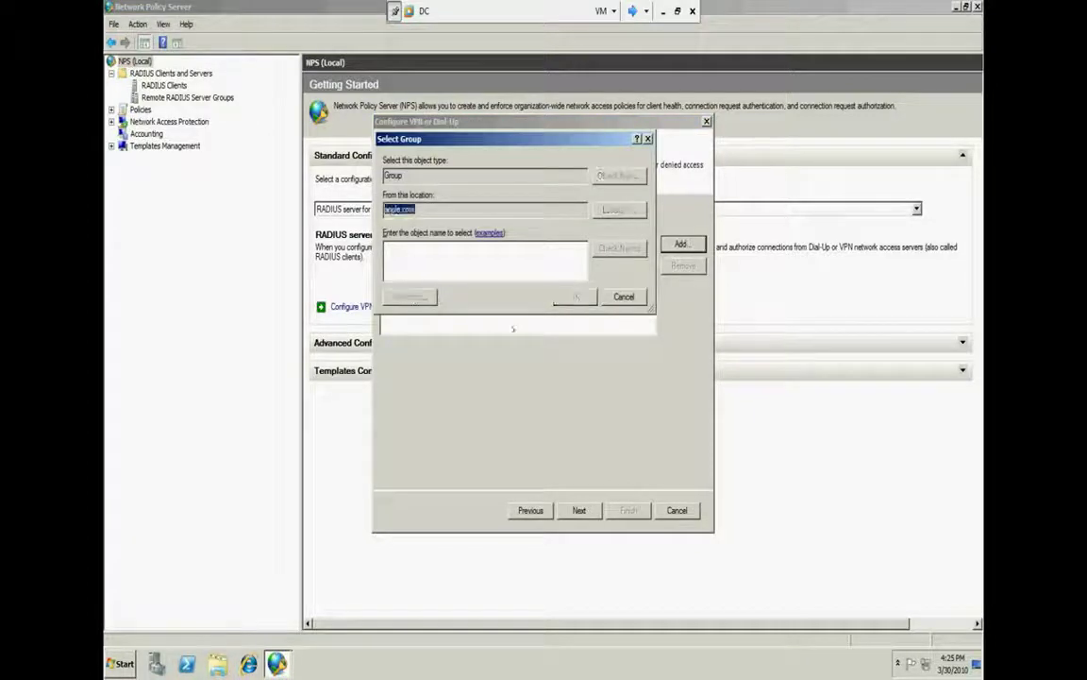
pyautogui.click(662, 408)
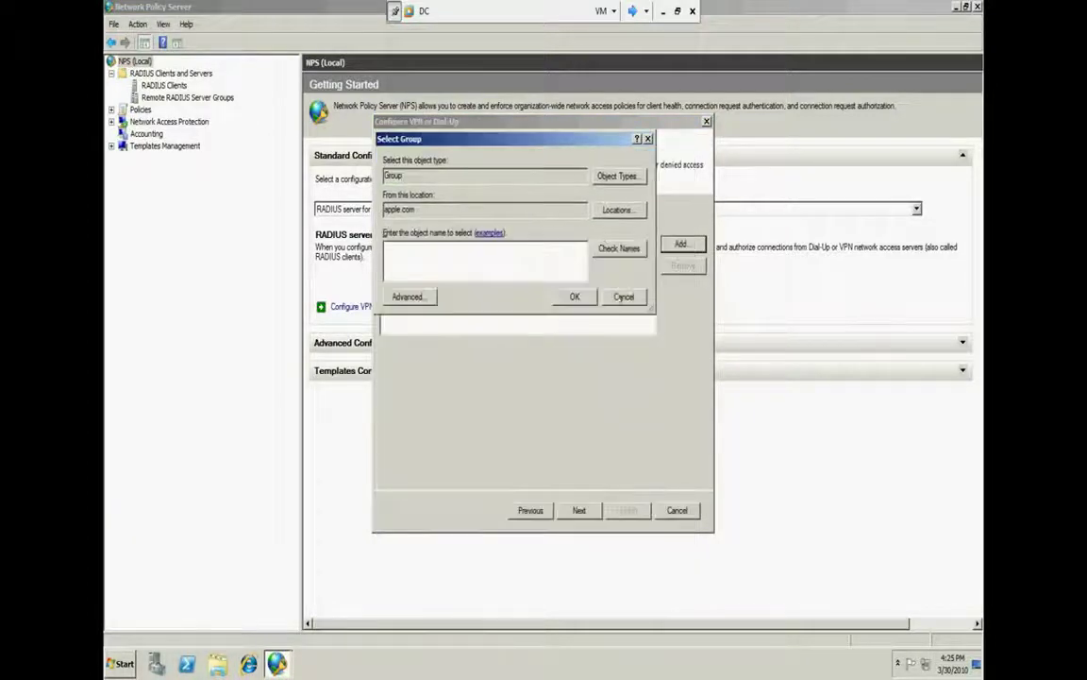
pyautogui.click(573, 297)
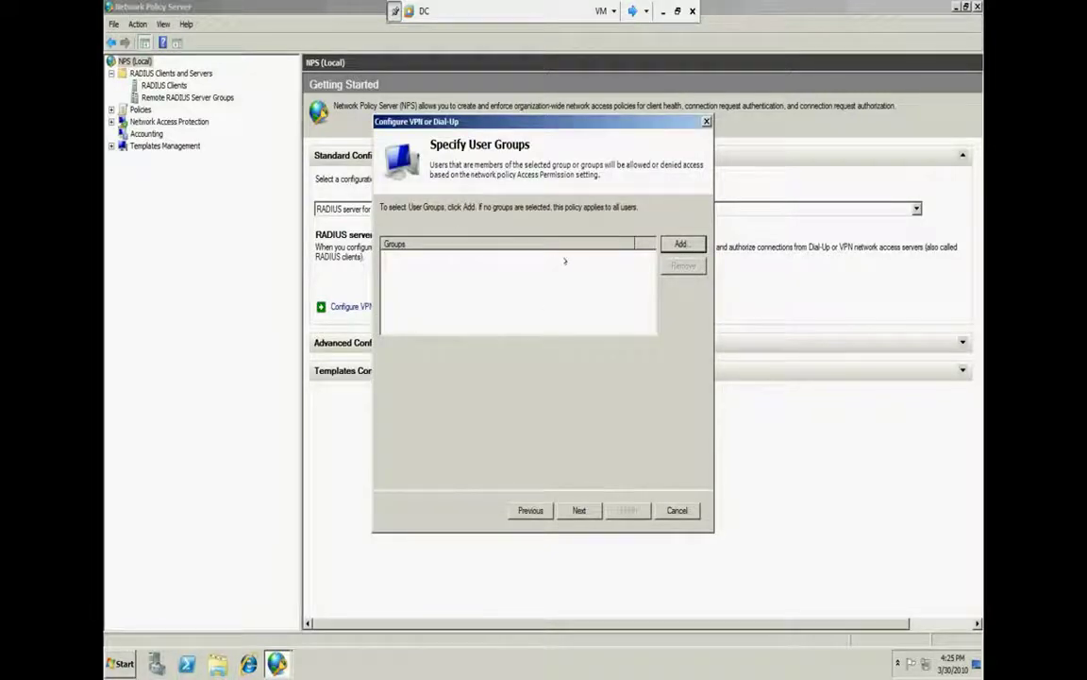
# Find the VPN group in apple.com, add APPLE\VPN to the allowed groups, and continue
pyautogui.click(694, 242)
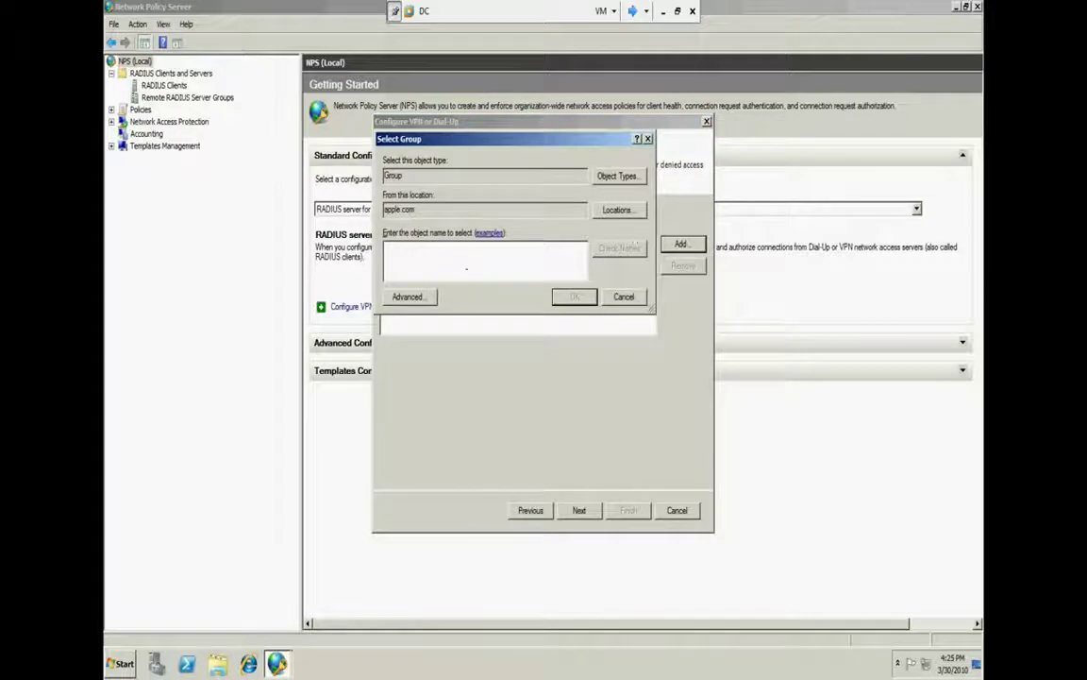
pyautogui.click(408, 297)
pyautogui.click(664, 294)
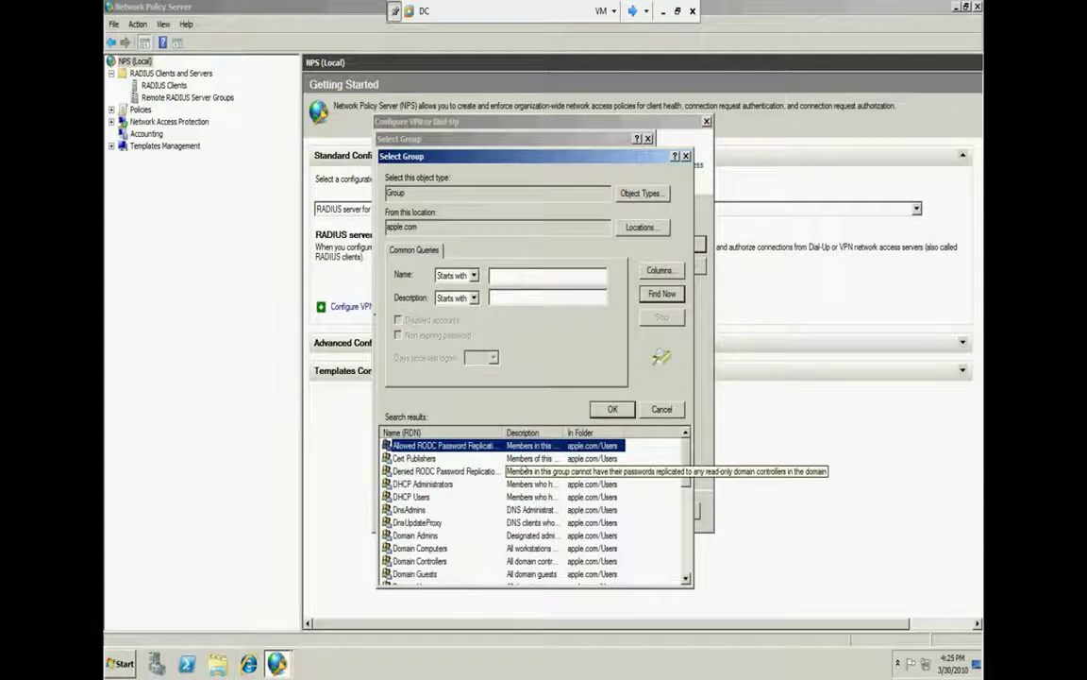
pyautogui.scroll(-10, 520, 469)
pyautogui.click(432, 573)
pyautogui.click(613, 409)
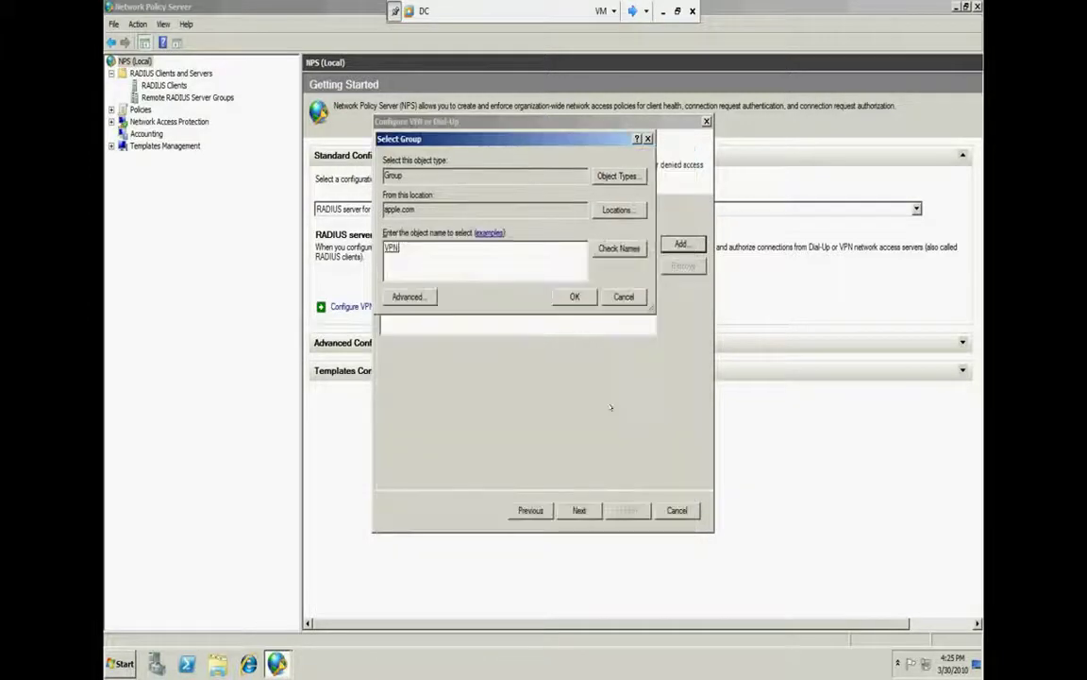
pyautogui.press('Return')
pyautogui.click(562, 300)
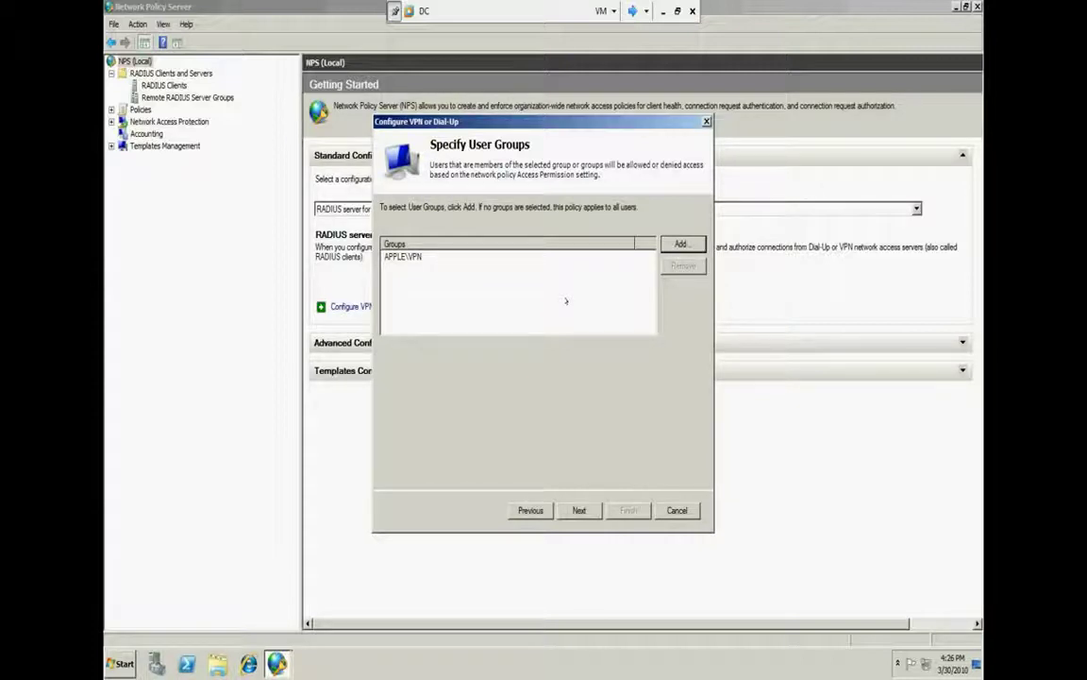
pyautogui.click(577, 510)
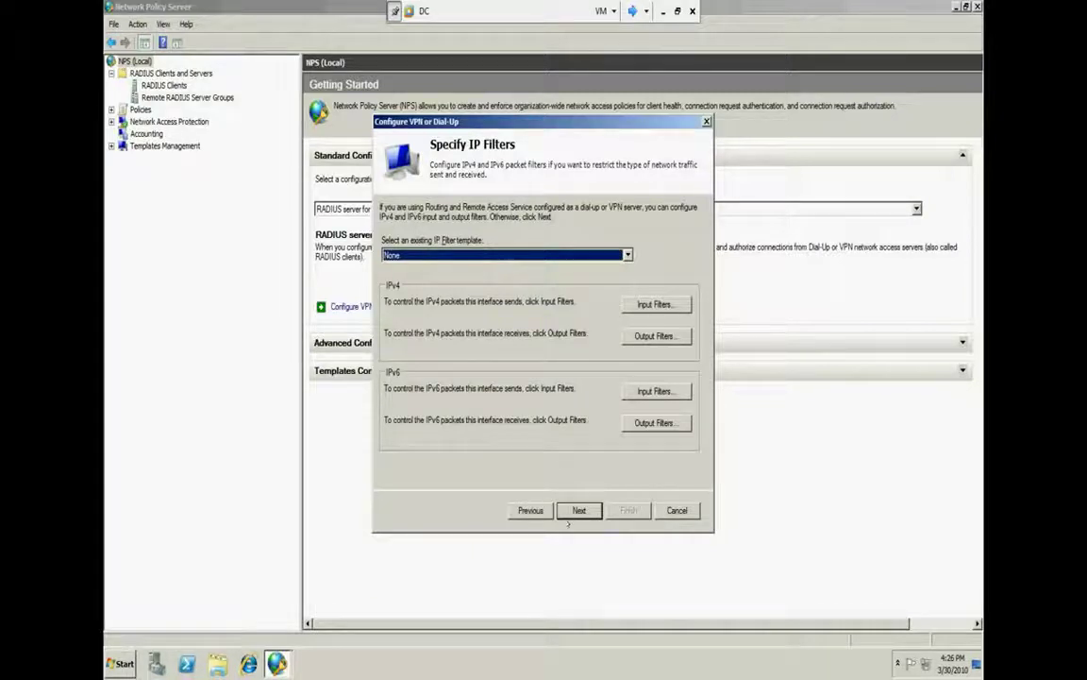
# Back on Specify IP Filters, keep the template None and open the IPv4 Input Filters dialog
pyautogui.click(572, 510)
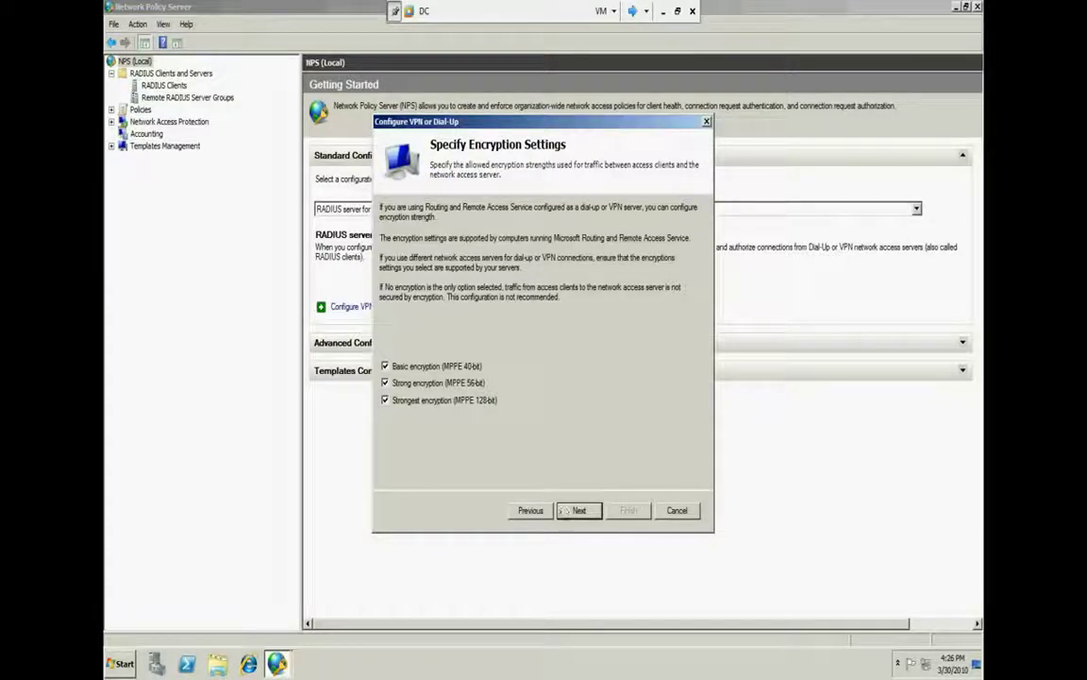
pyautogui.click(530, 510)
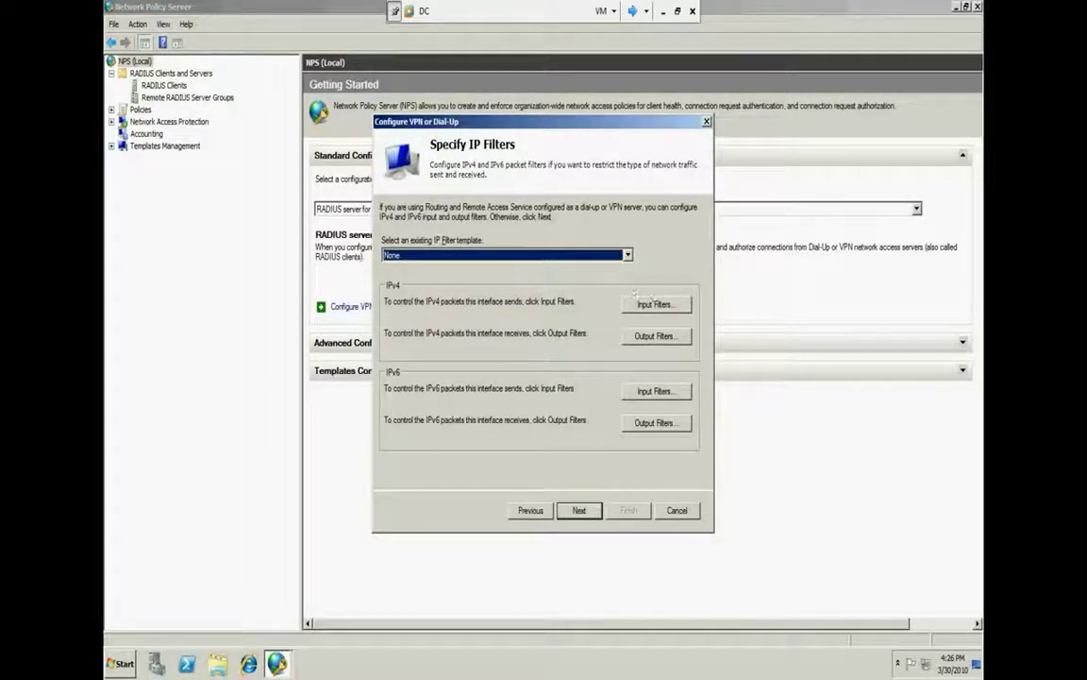
pyautogui.click(627, 255)
pyautogui.click(627, 255)
pyautogui.click(658, 306)
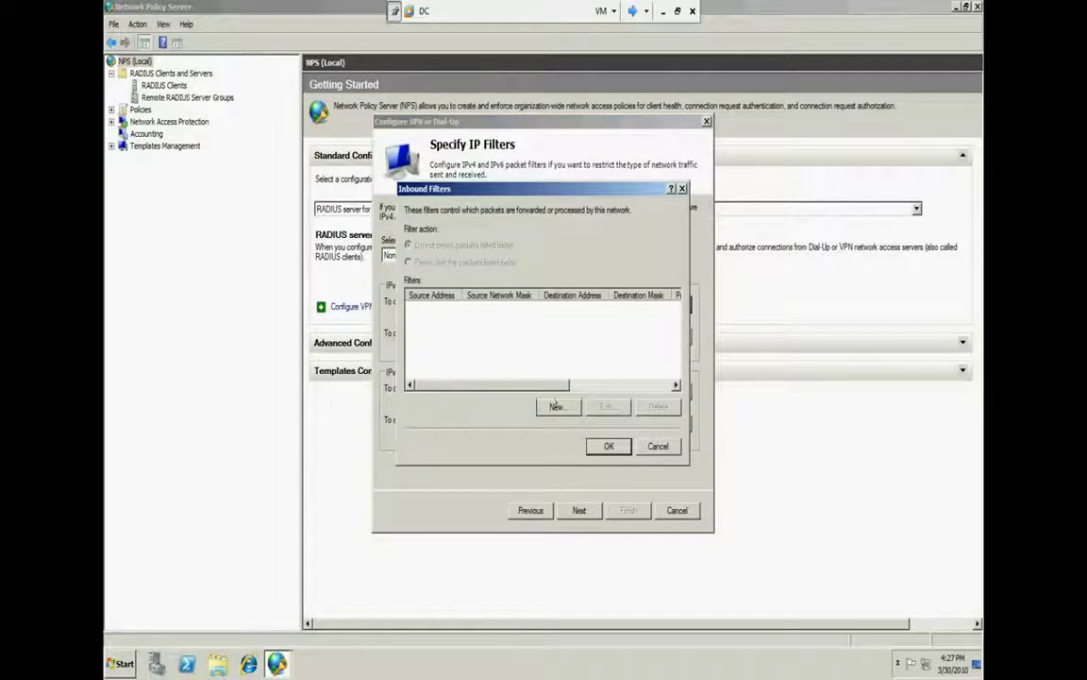
# Start a new inbound IP filter, trying destination network and the TCP protocol
pyautogui.click(556, 405)
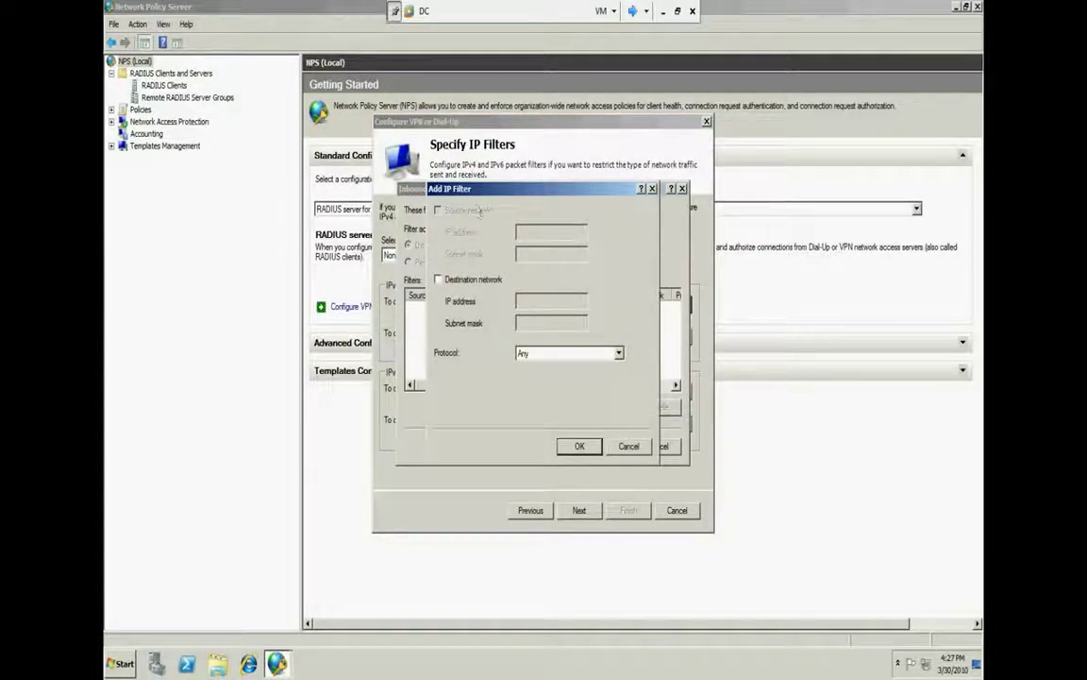
pyautogui.click(446, 286)
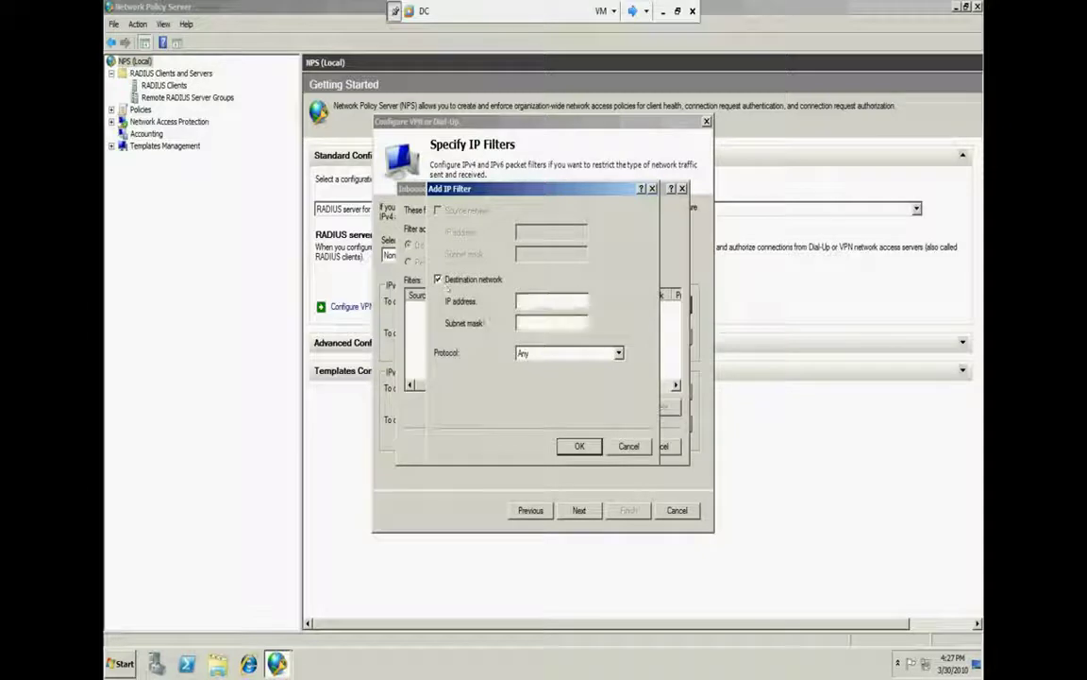
pyautogui.click(525, 300)
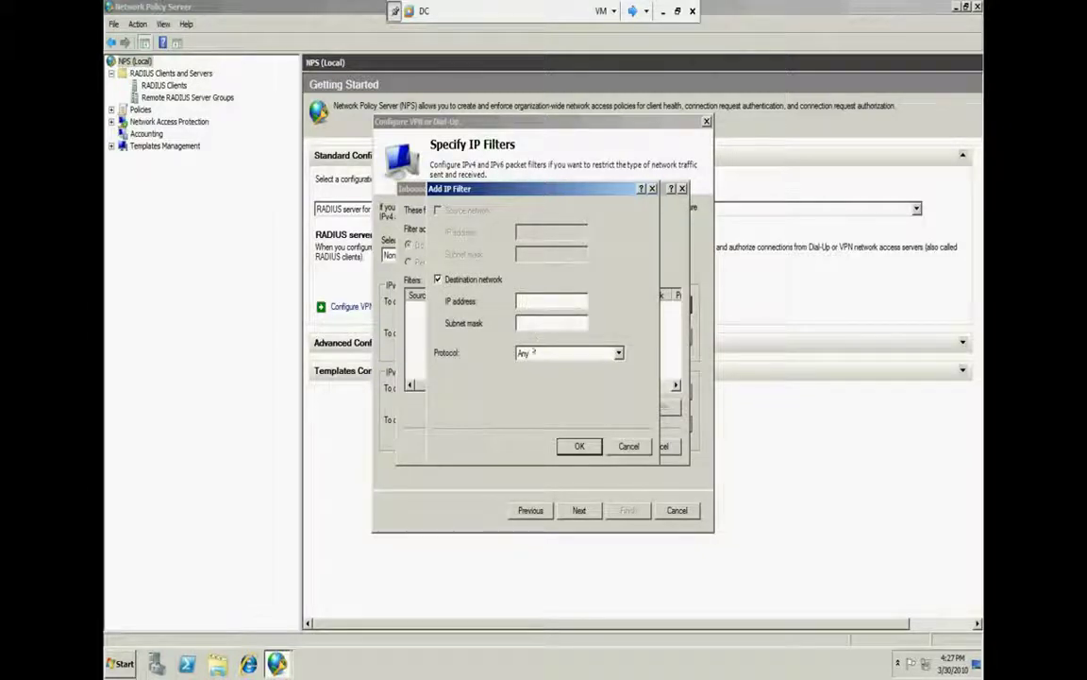
pyautogui.click(534, 352)
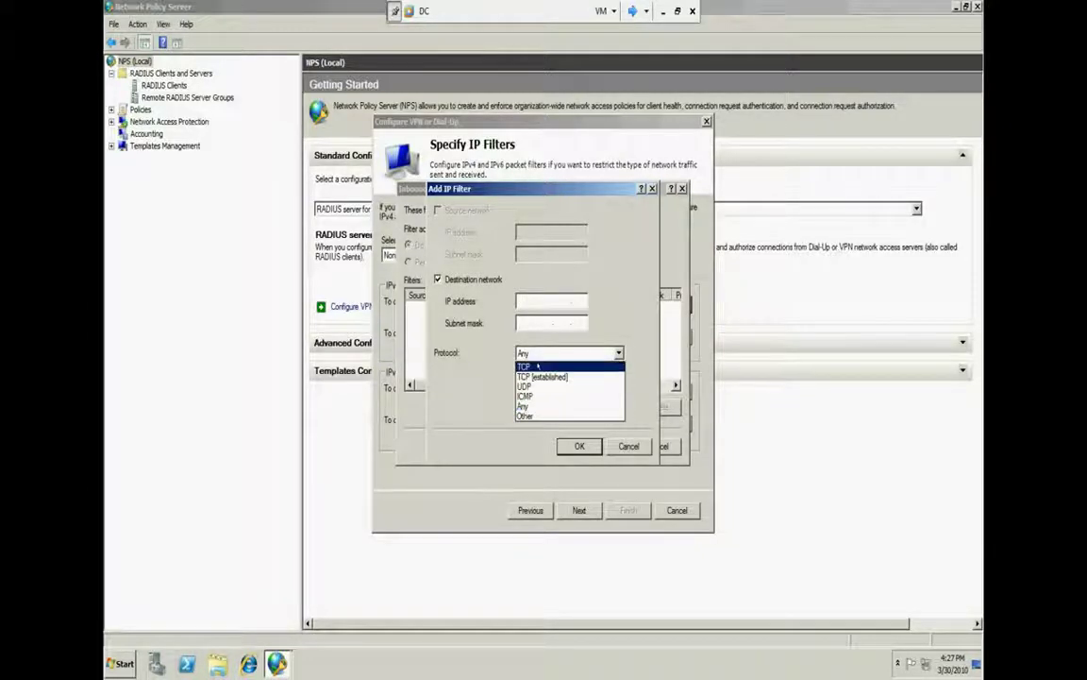
pyautogui.click(525, 366)
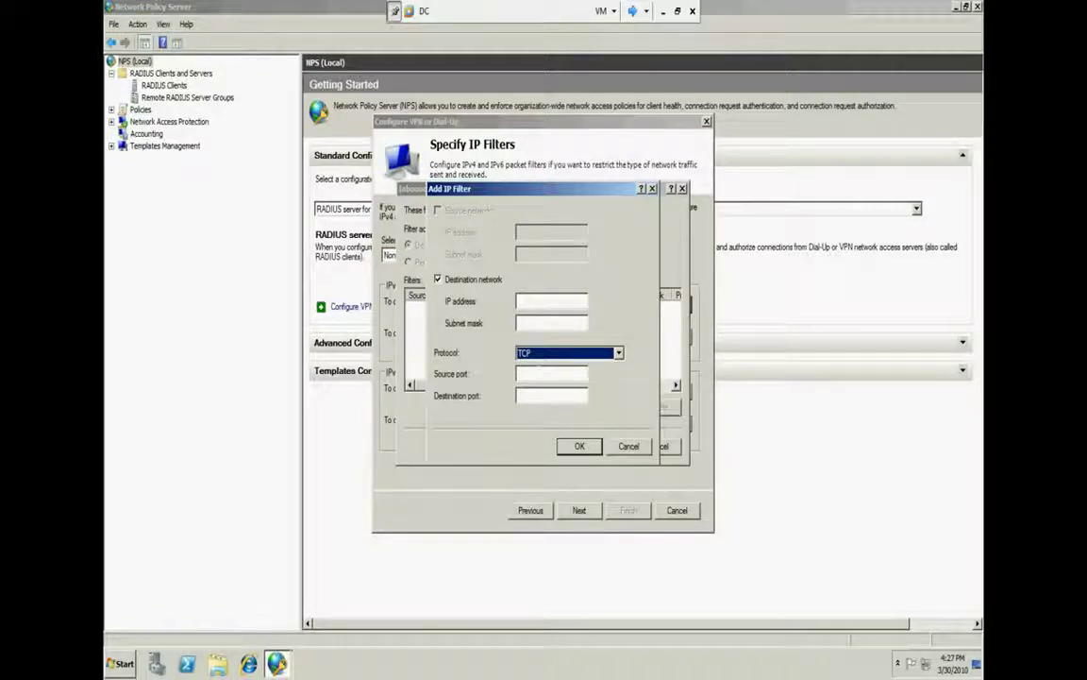
pyautogui.click(525, 301)
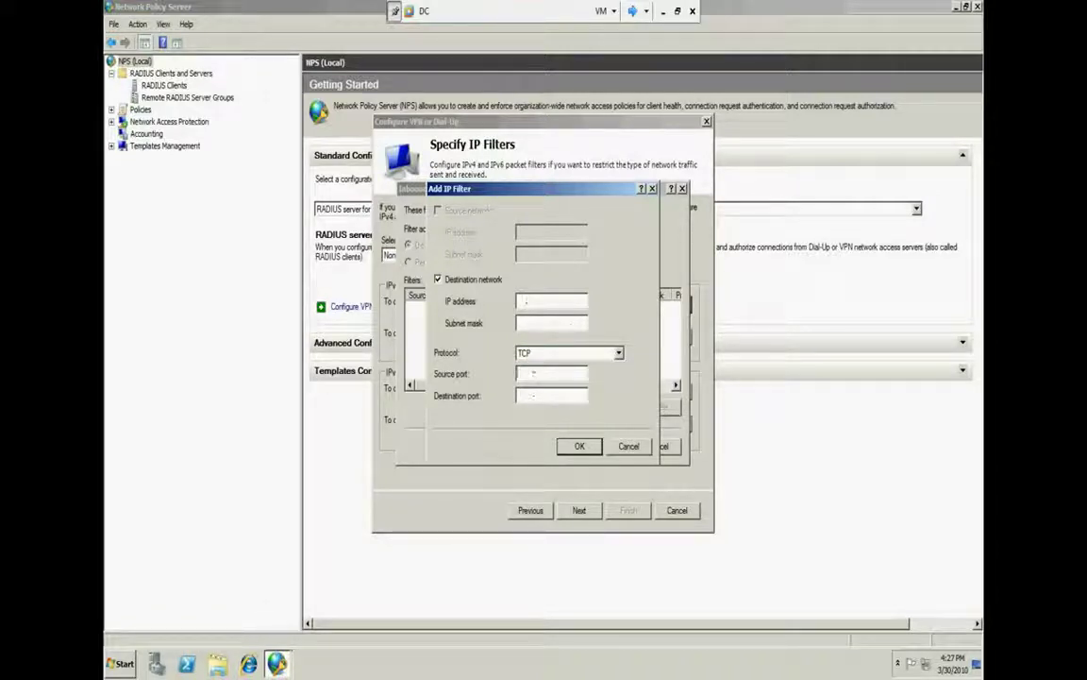
pyautogui.click(530, 373)
# Discard the filter, leave inbound filters empty, and keep all three encryption strengths
pyautogui.click(629, 446)
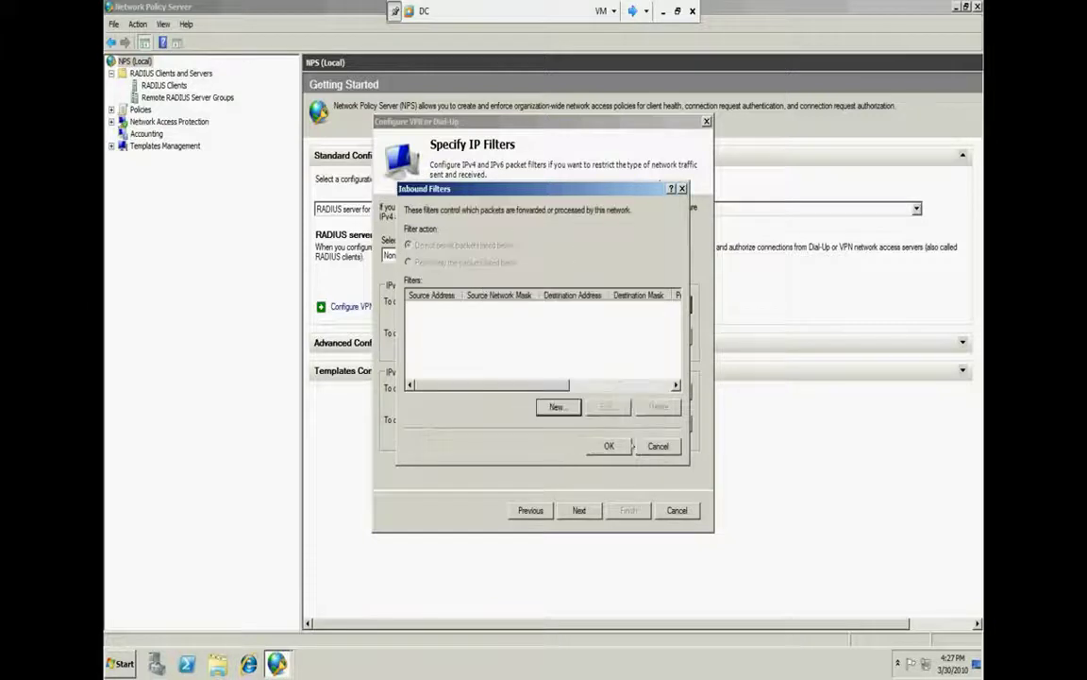
pyautogui.click(662, 446)
pyautogui.click(578, 510)
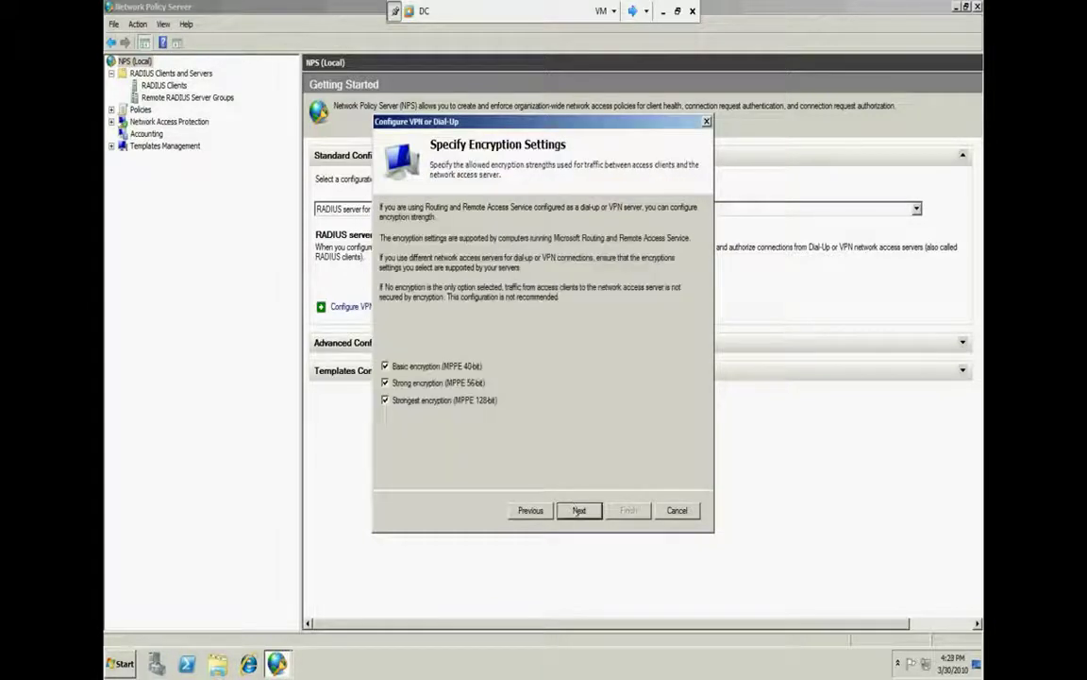
pyautogui.click(579, 511)
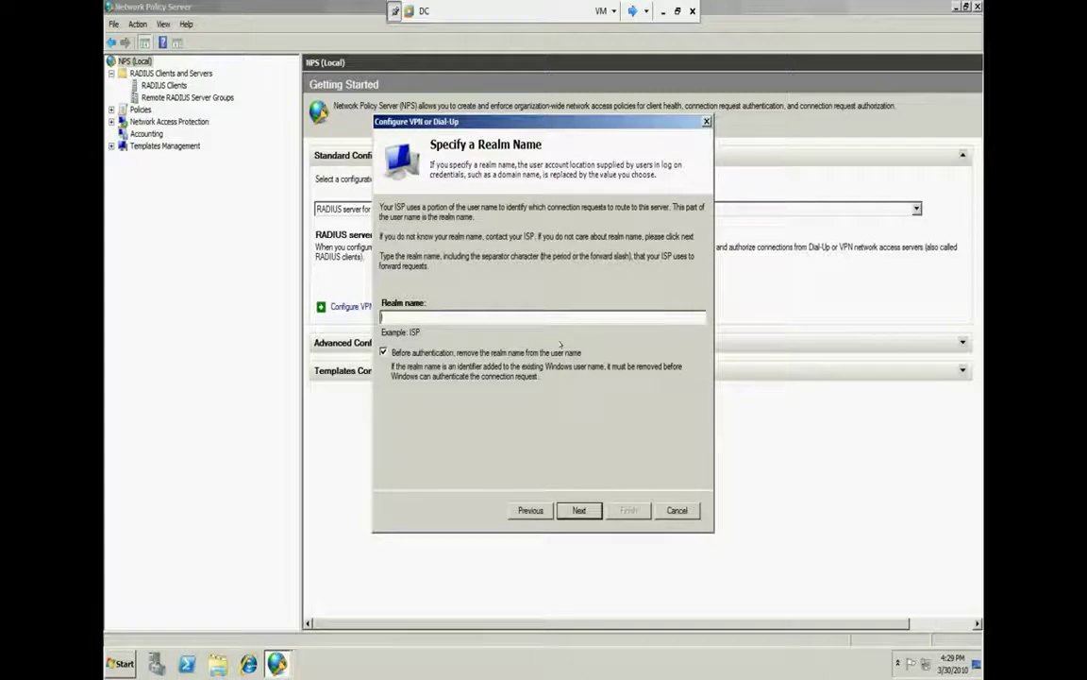
# Pass the realm name page and finish the VPN/Dial-Up wizard to create the VPN Connections policies
pyautogui.click(576, 509)
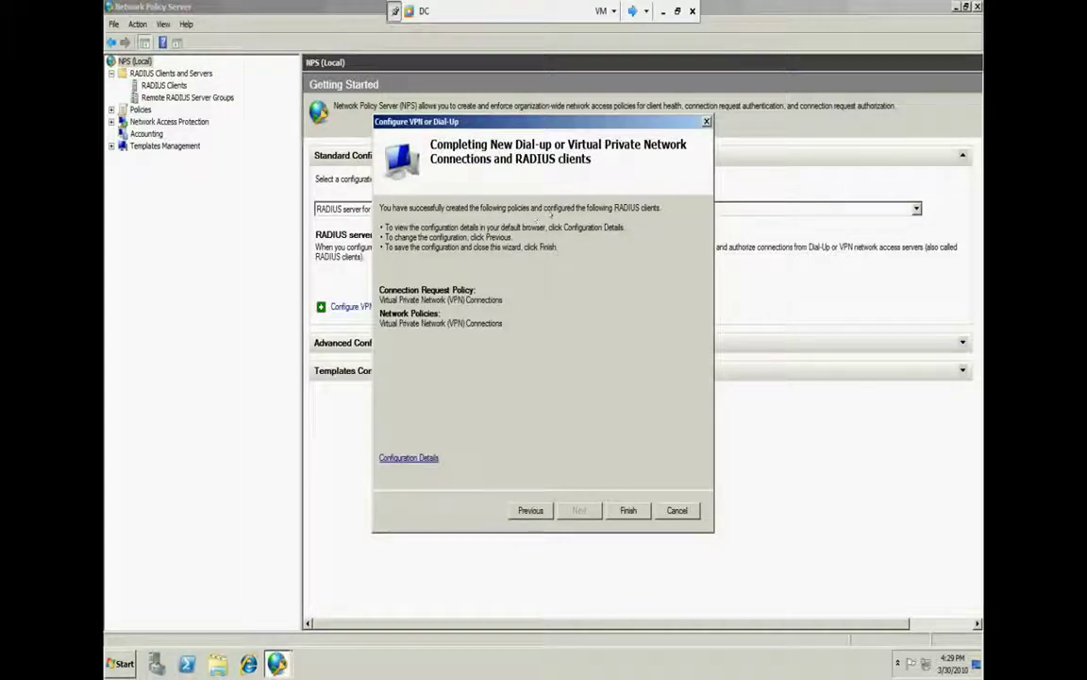
pyautogui.click(627, 509)
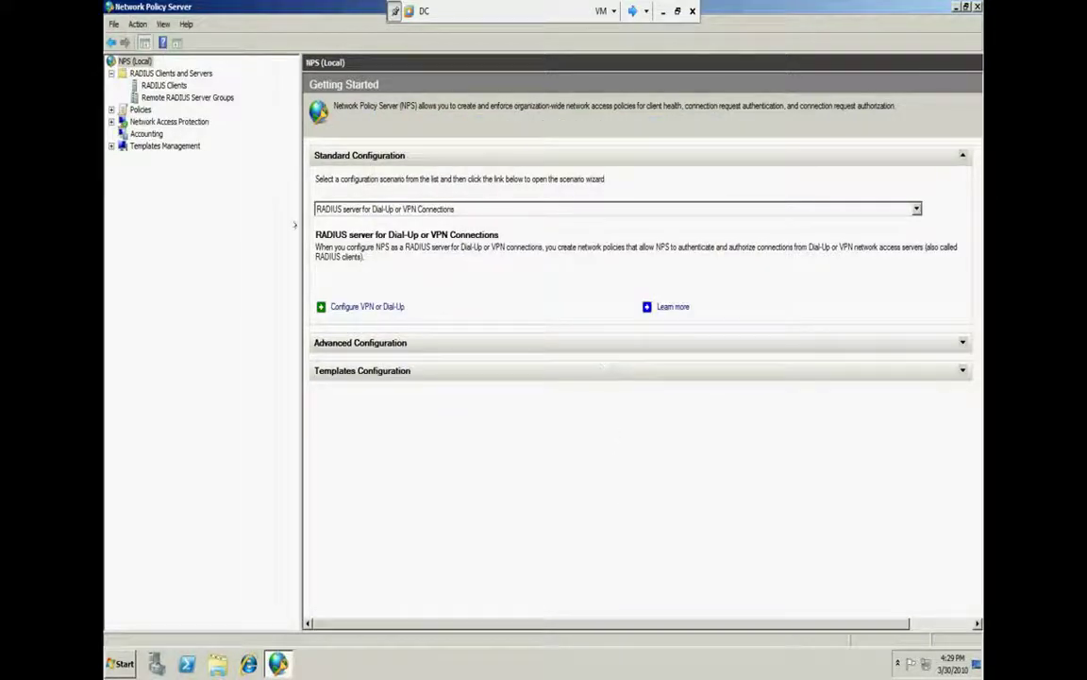
# Browse RADIUS Clients and Servers, expand Policies, and select Network Policies
pyautogui.click(163, 85)
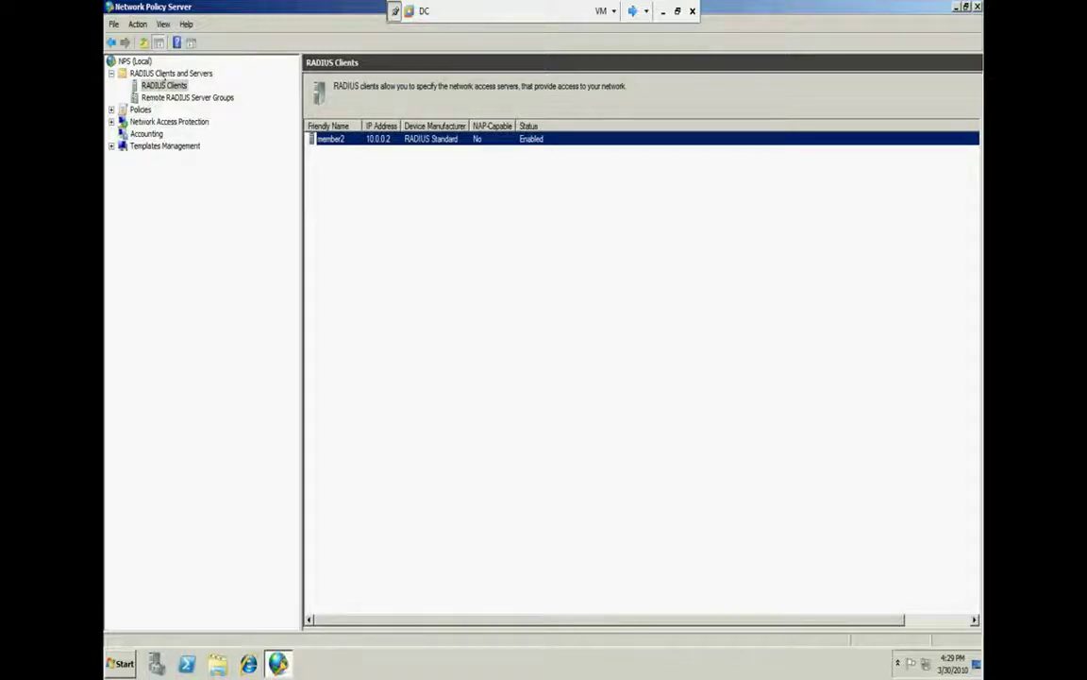
pyautogui.click(176, 74)
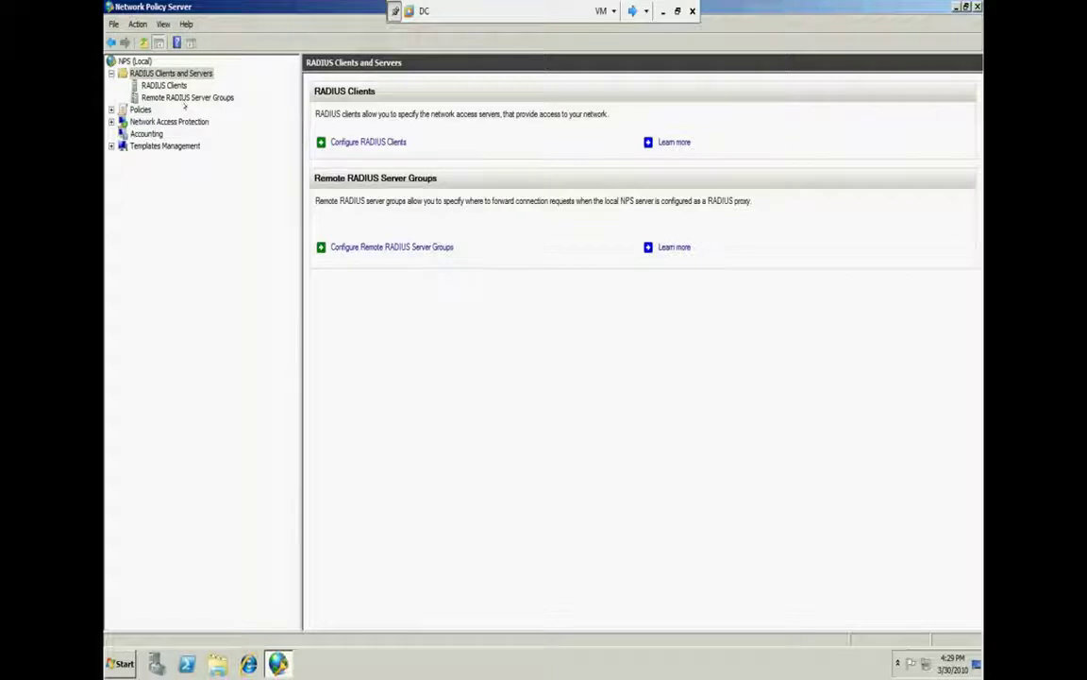
pyautogui.click(140, 109)
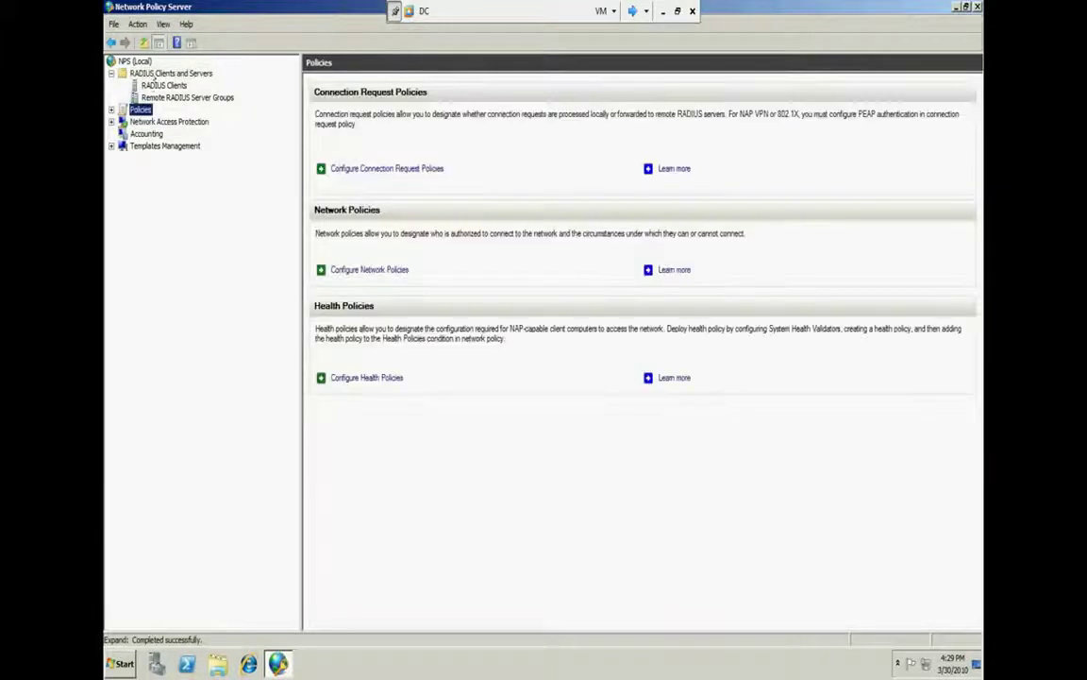
pyautogui.click(153, 74)
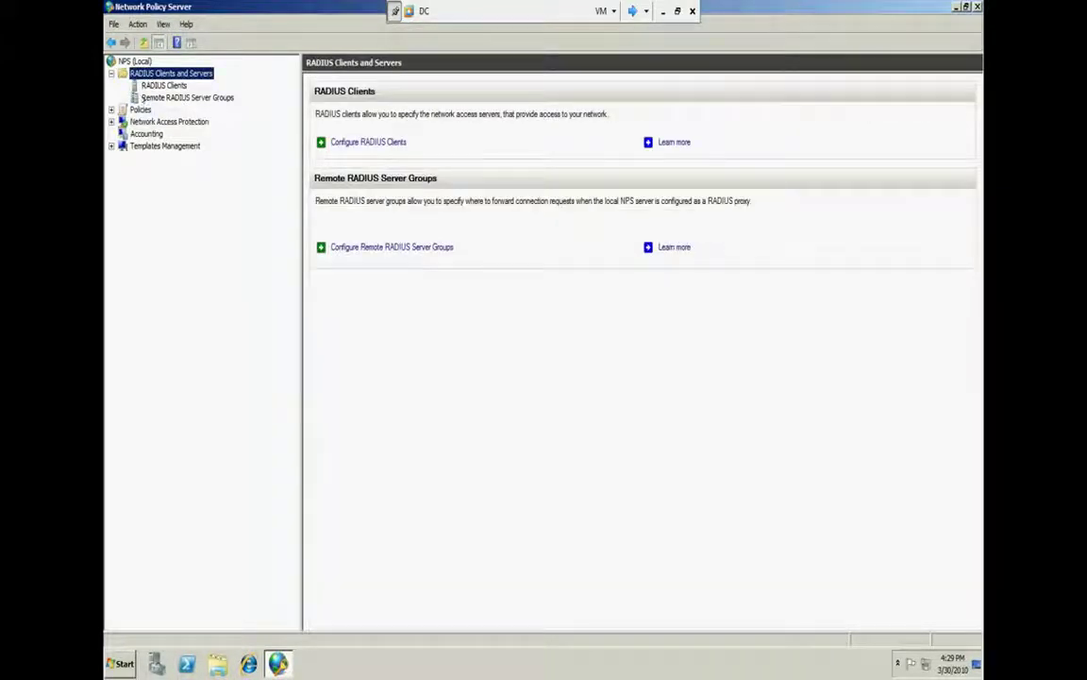
pyautogui.click(130, 108)
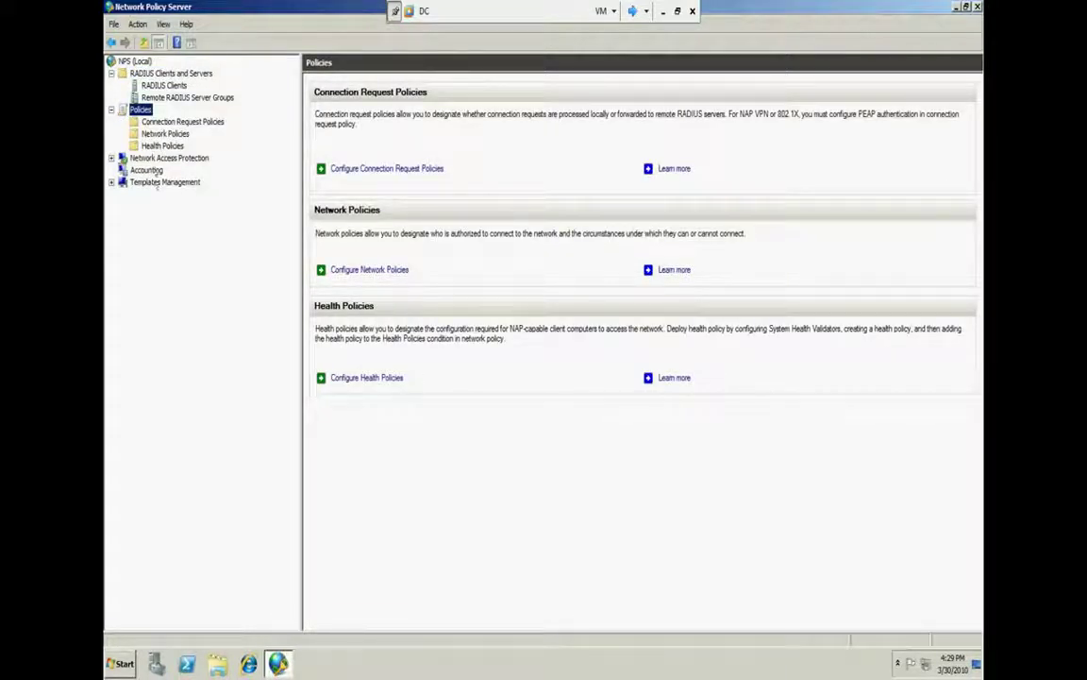
pyautogui.click(165, 72)
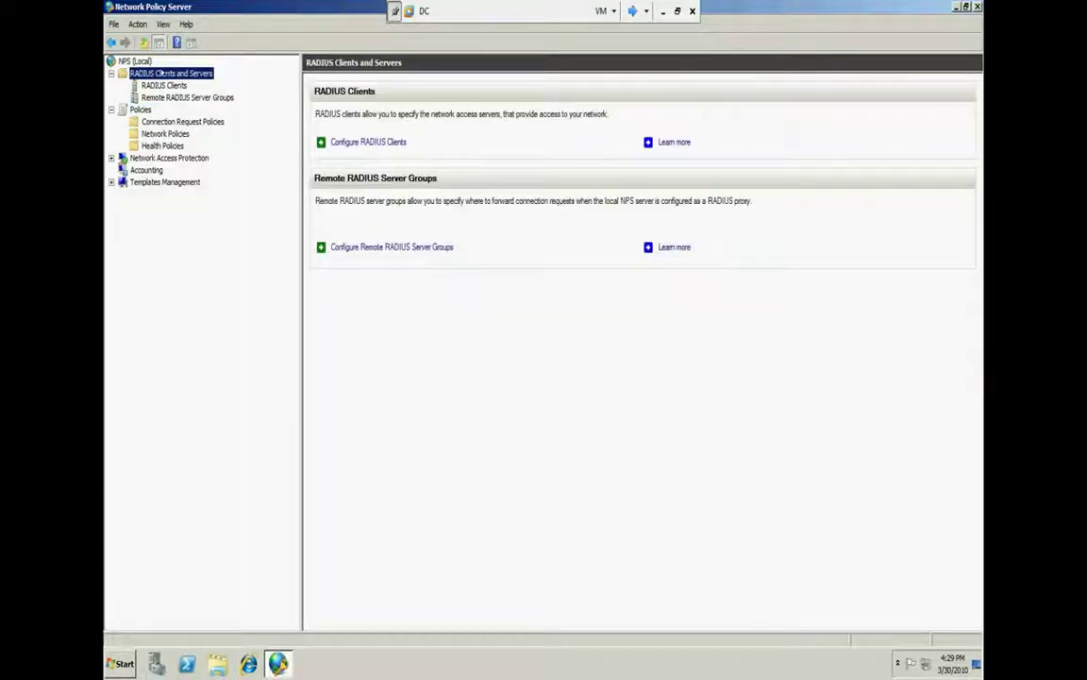
pyautogui.click(160, 133)
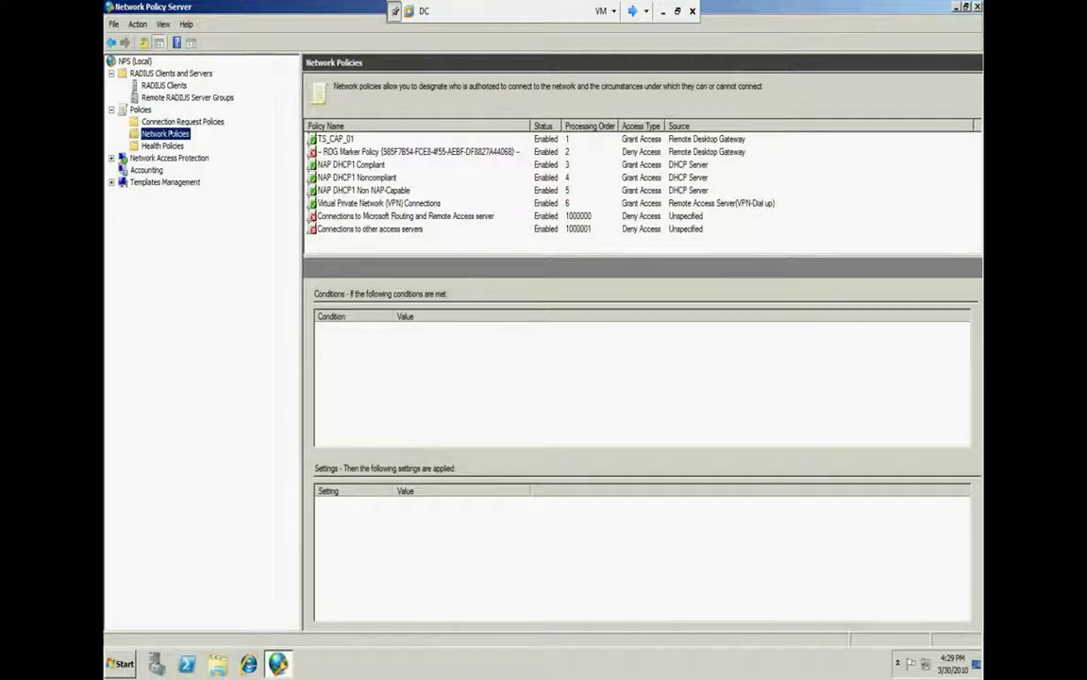
pyautogui.click(160, 121)
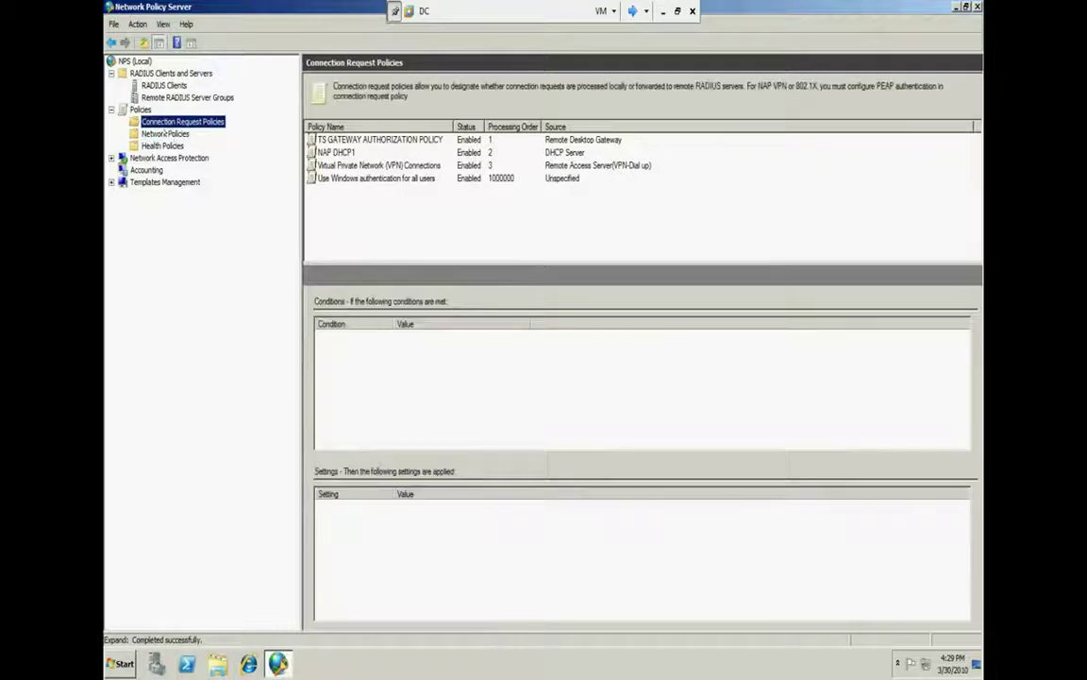
pyautogui.click(165, 133)
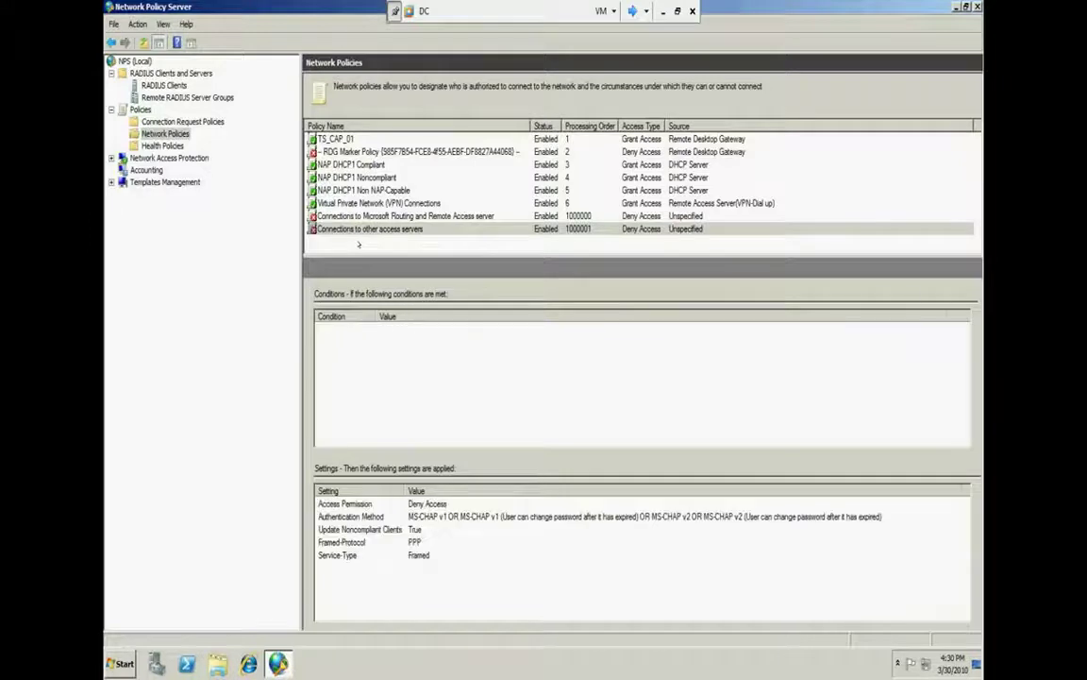
pyautogui.press('Up')
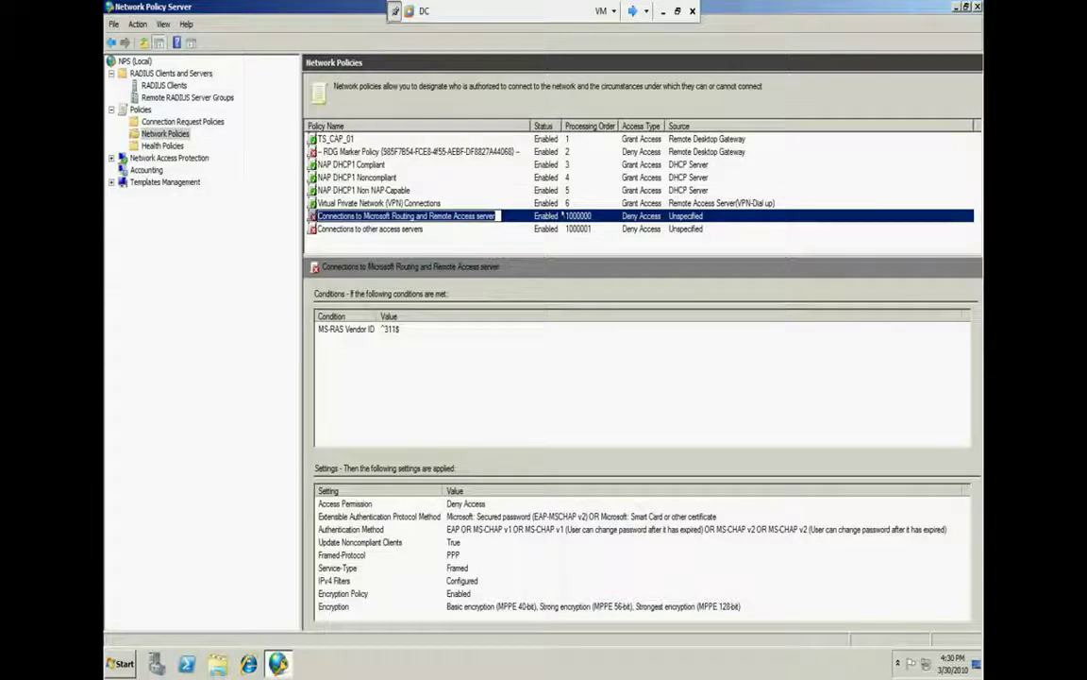
# Remove the TS_CAP_01 and RDG Marker Policy entries, confirming each deletion
pyautogui.click(346, 139)
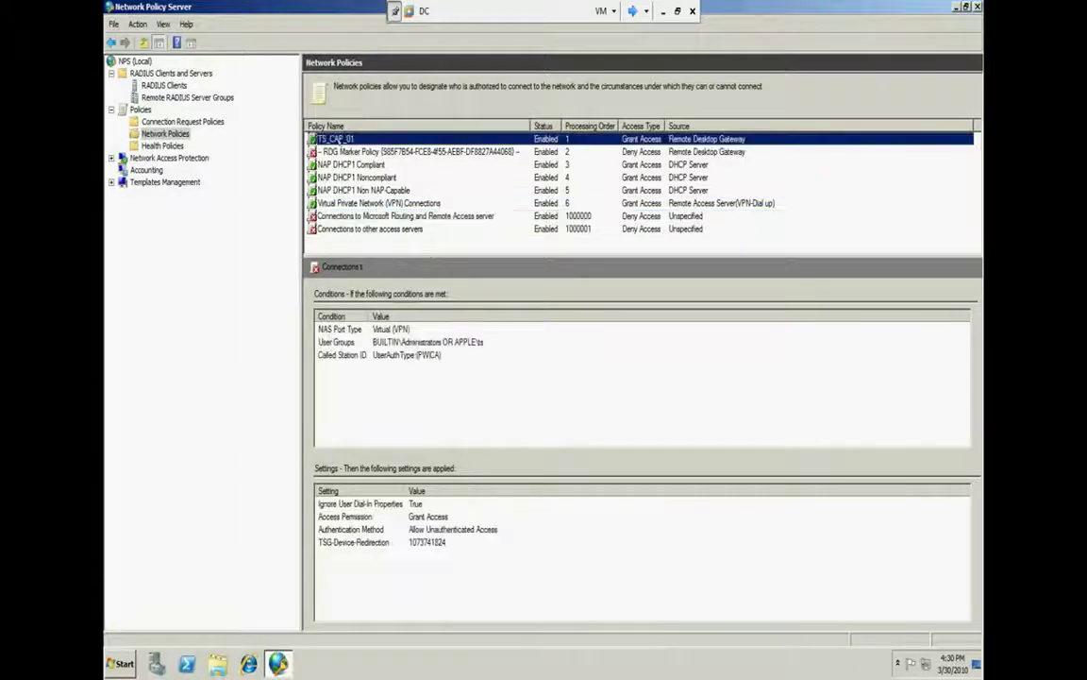
pyautogui.rightClick(341, 142)
pyautogui.click(381, 202)
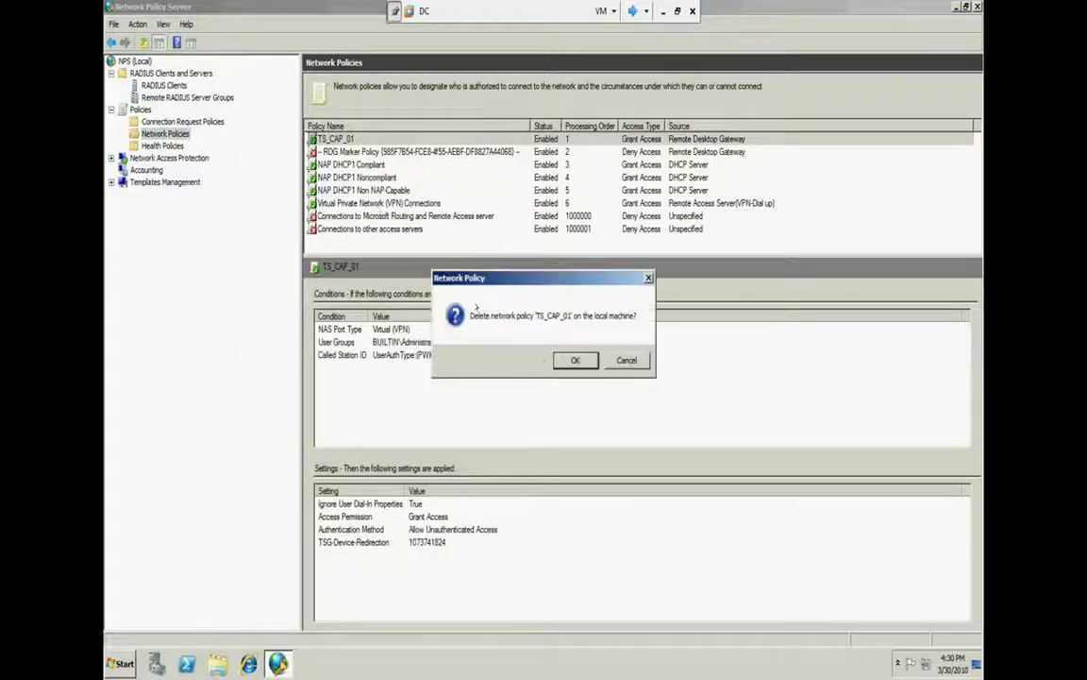
pyautogui.click(564, 358)
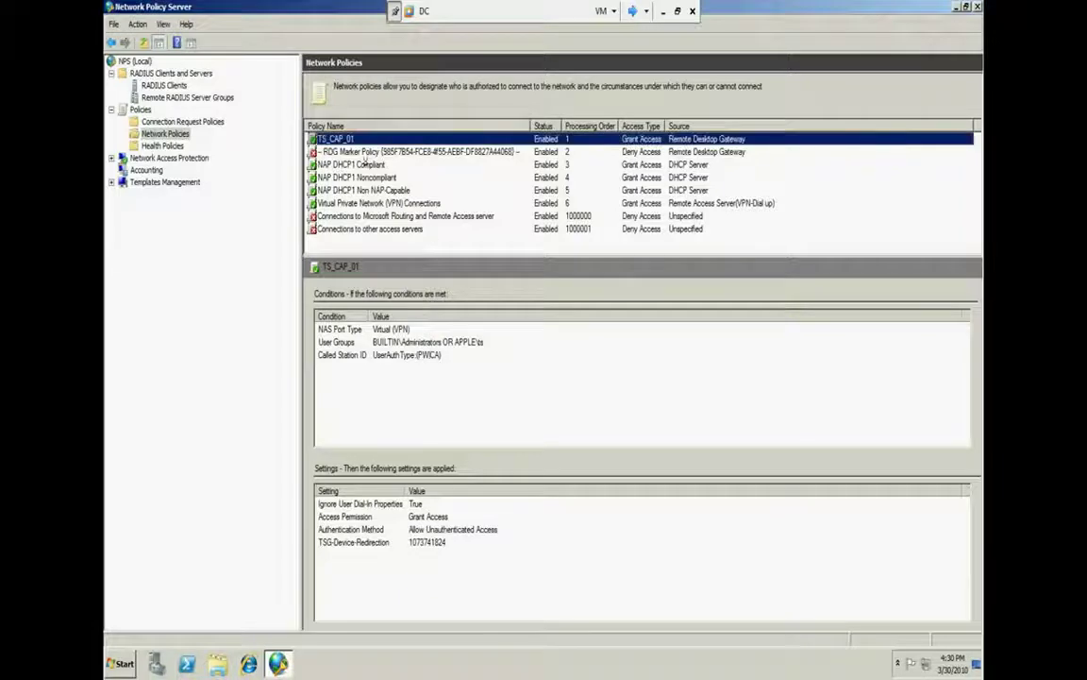
pyautogui.rightClick(357, 139)
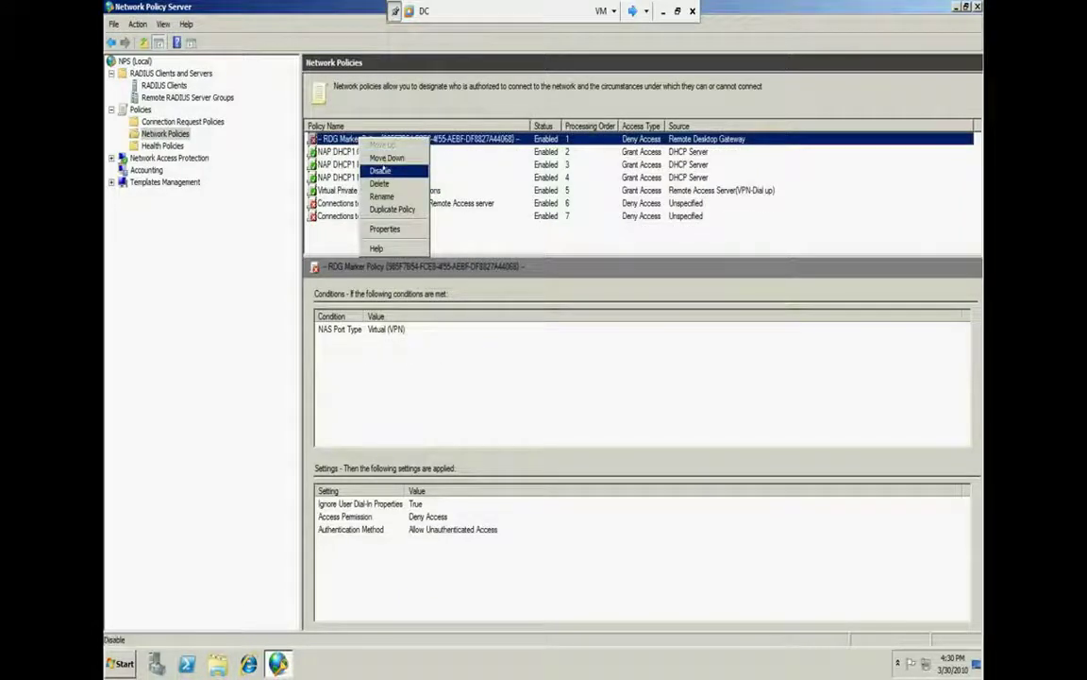
pyautogui.click(382, 179)
pyautogui.click(582, 360)
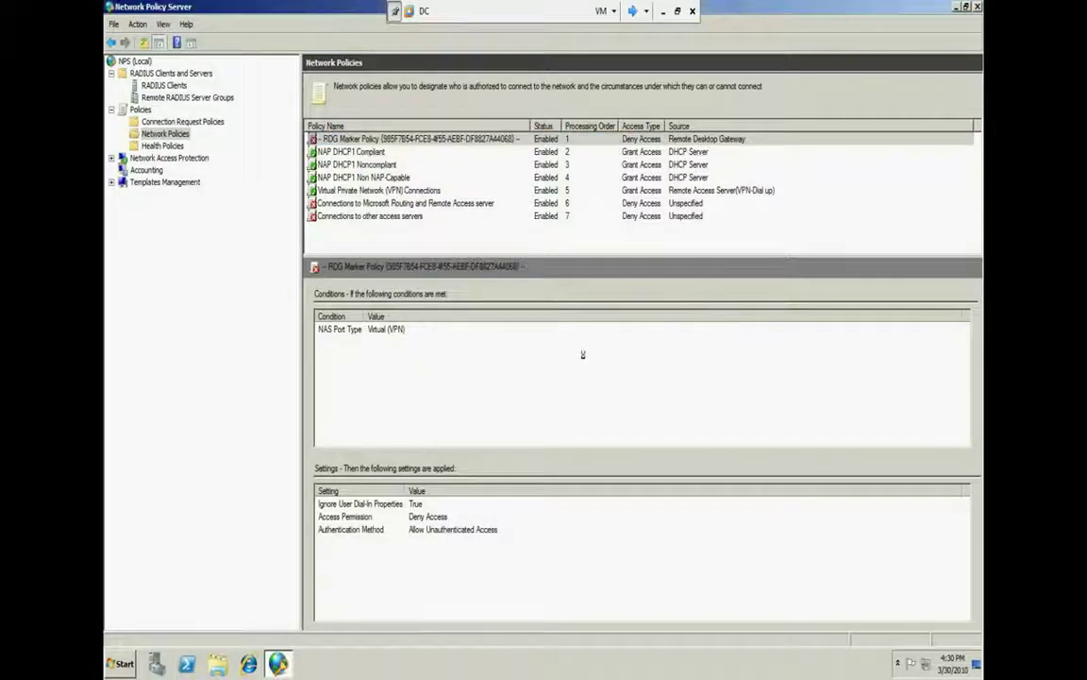
pyautogui.click(351, 137)
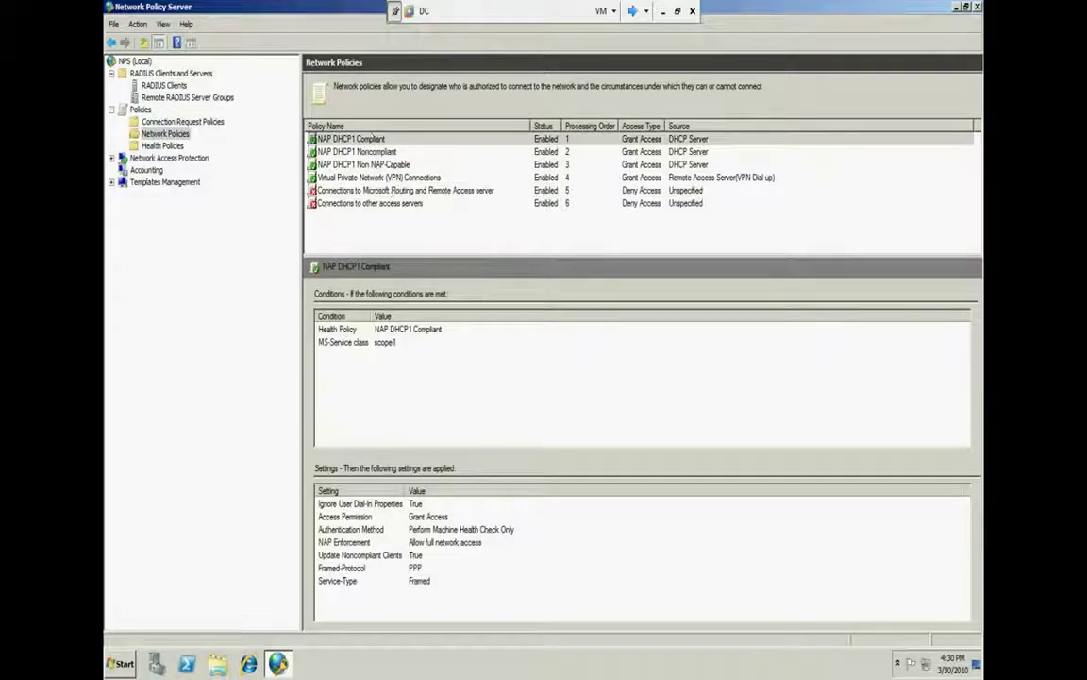
# Delete the NAP DHCP1 Compliant, Noncompliant and Non NAP-Capable policies
pyautogui.click(421, 139)
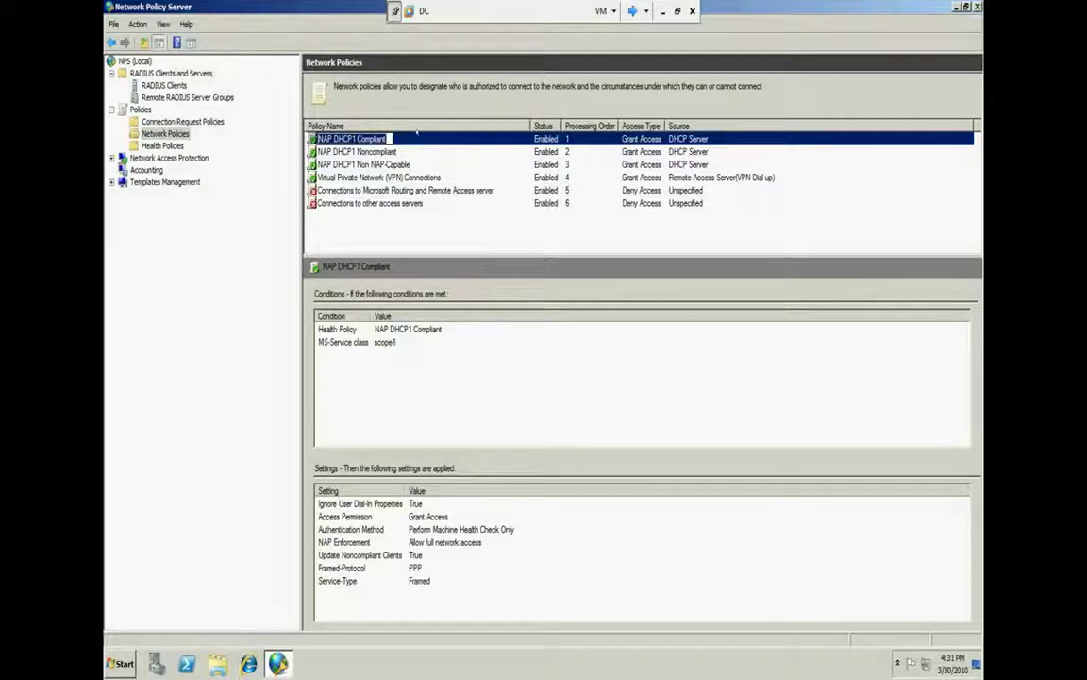
pyautogui.rightClick(416, 138)
pyautogui.click(434, 181)
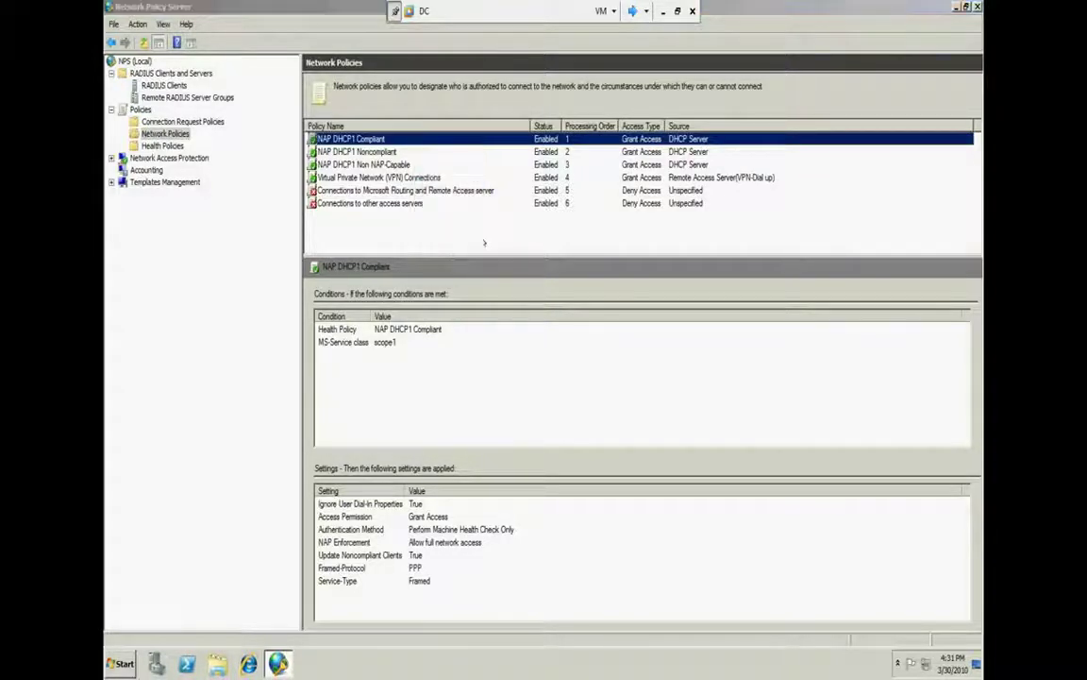
pyautogui.click(577, 359)
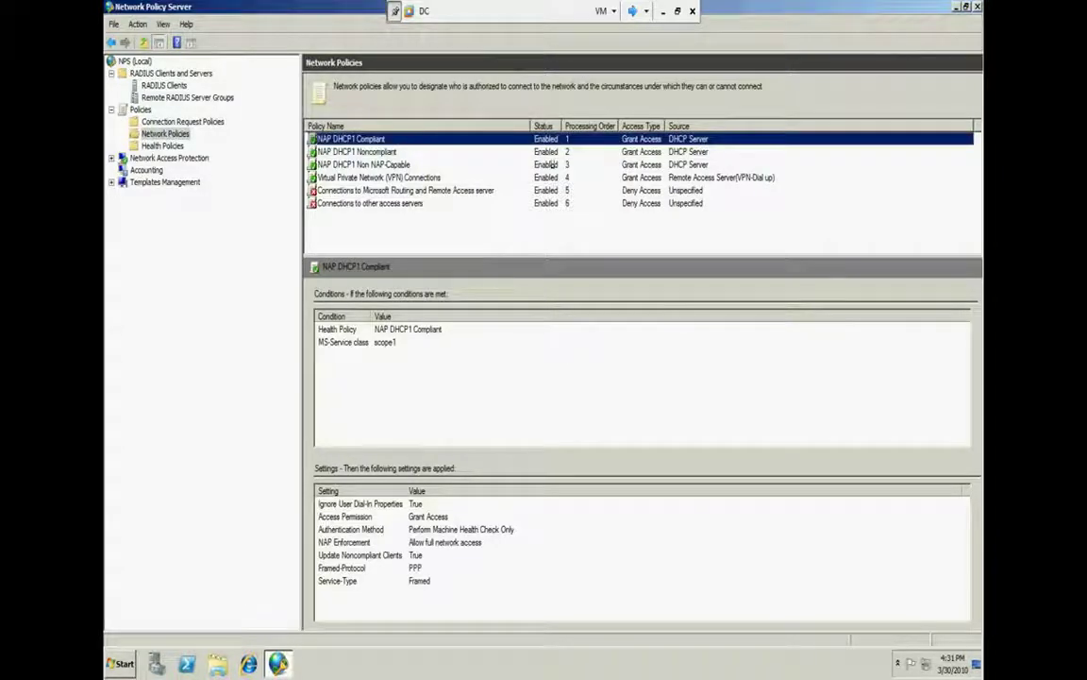
pyautogui.rightClick(534, 141)
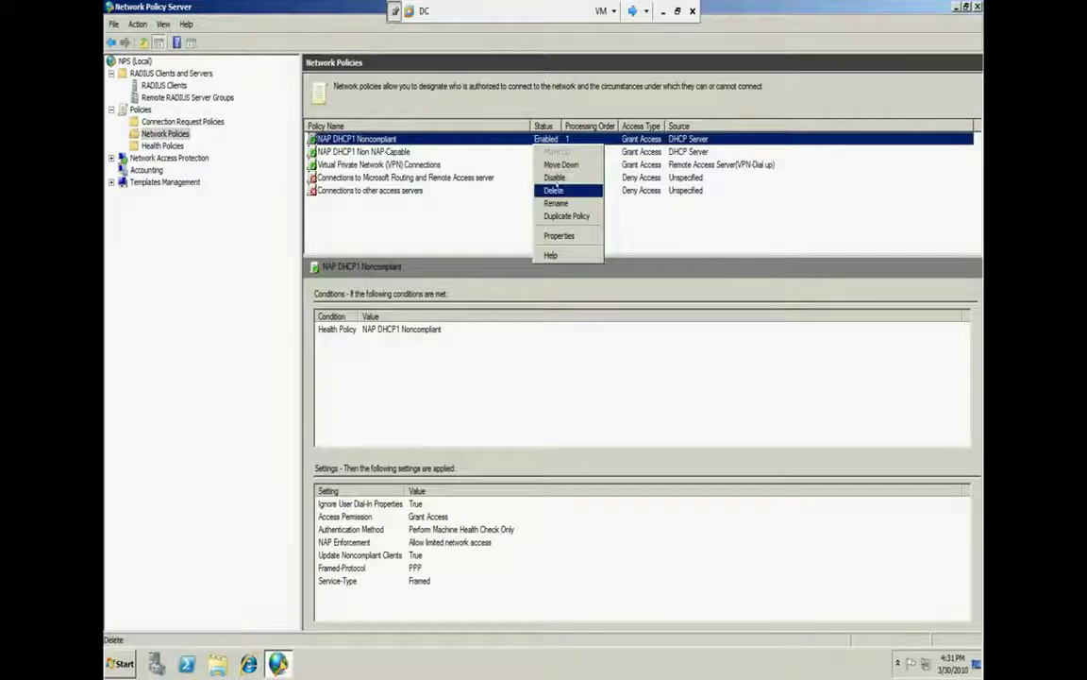
pyautogui.click(554, 189)
pyautogui.click(578, 359)
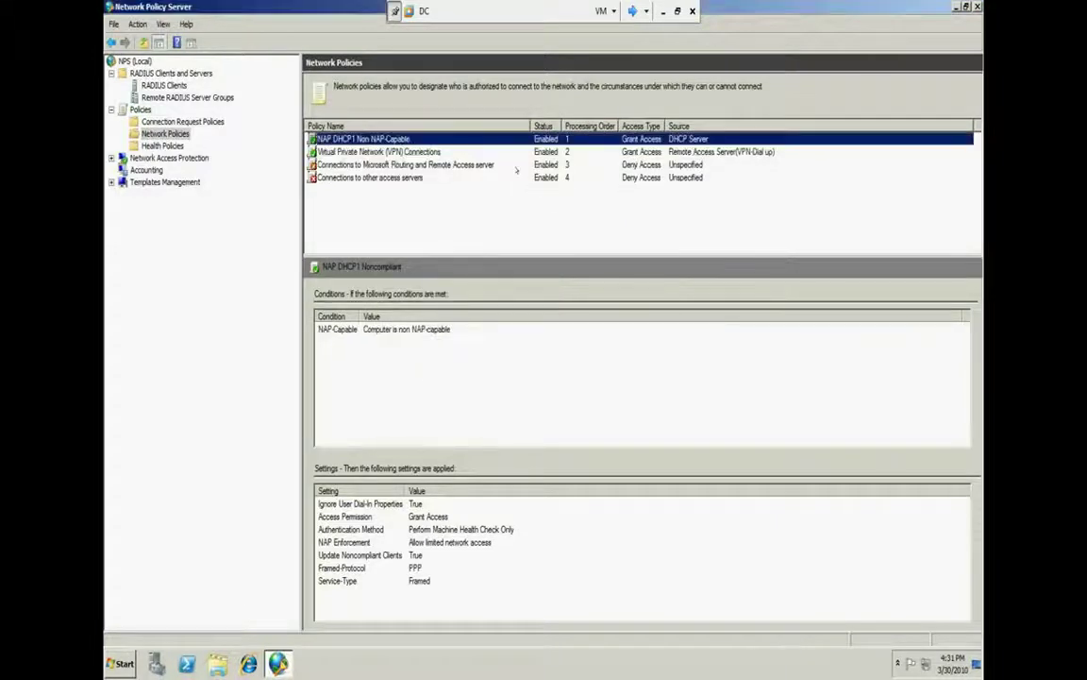
pyautogui.rightClick(511, 141)
pyautogui.click(555, 188)
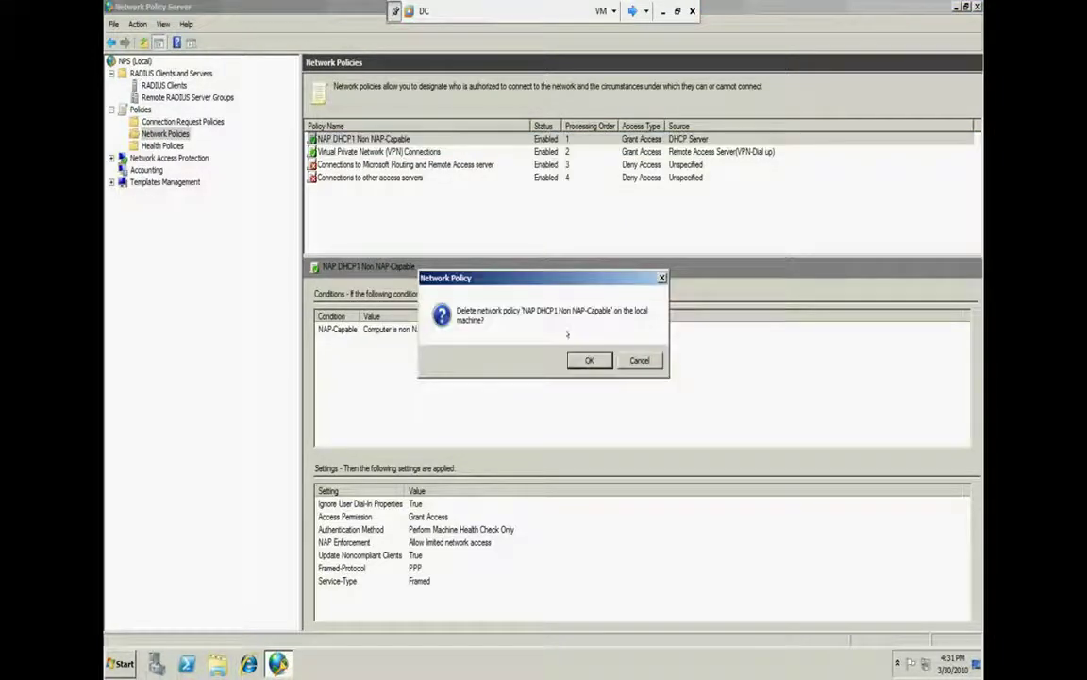
pyautogui.click(587, 360)
pyautogui.click(493, 138)
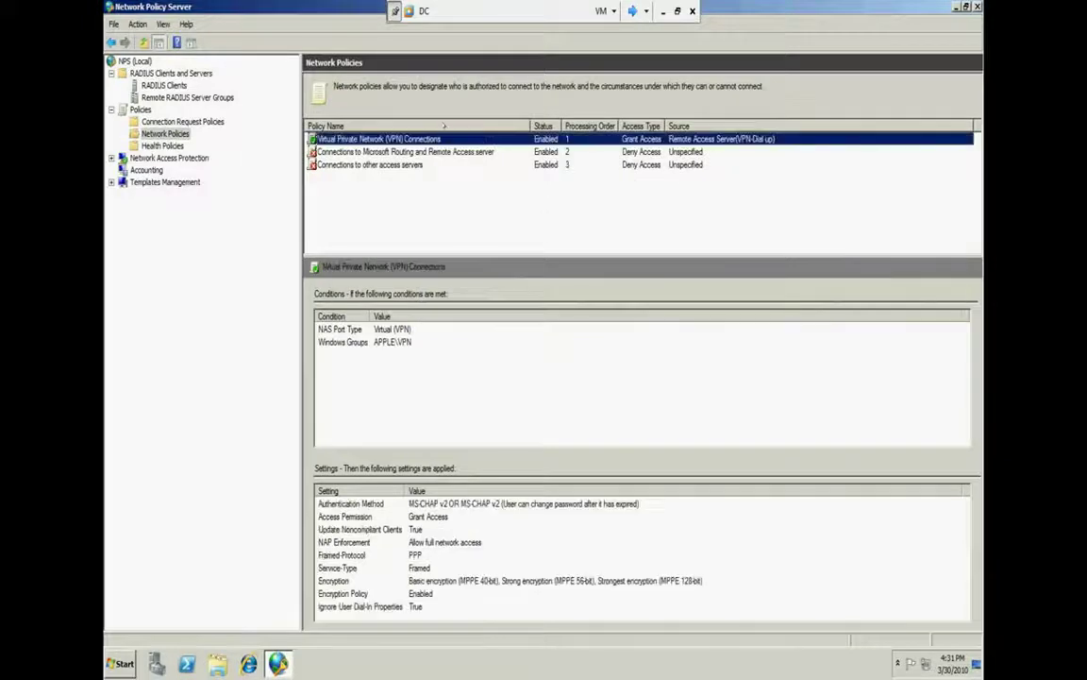
# Delete the Virtual Private Network (VPN) Connections policy
pyautogui.rightClick(439, 139)
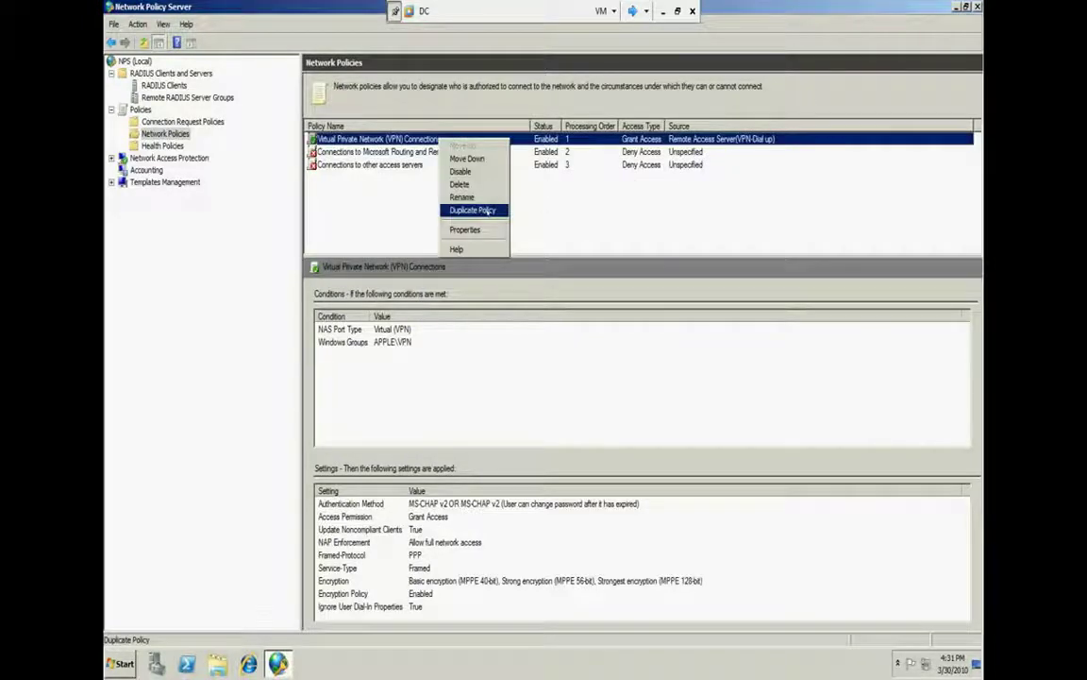
pyautogui.click(481, 209)
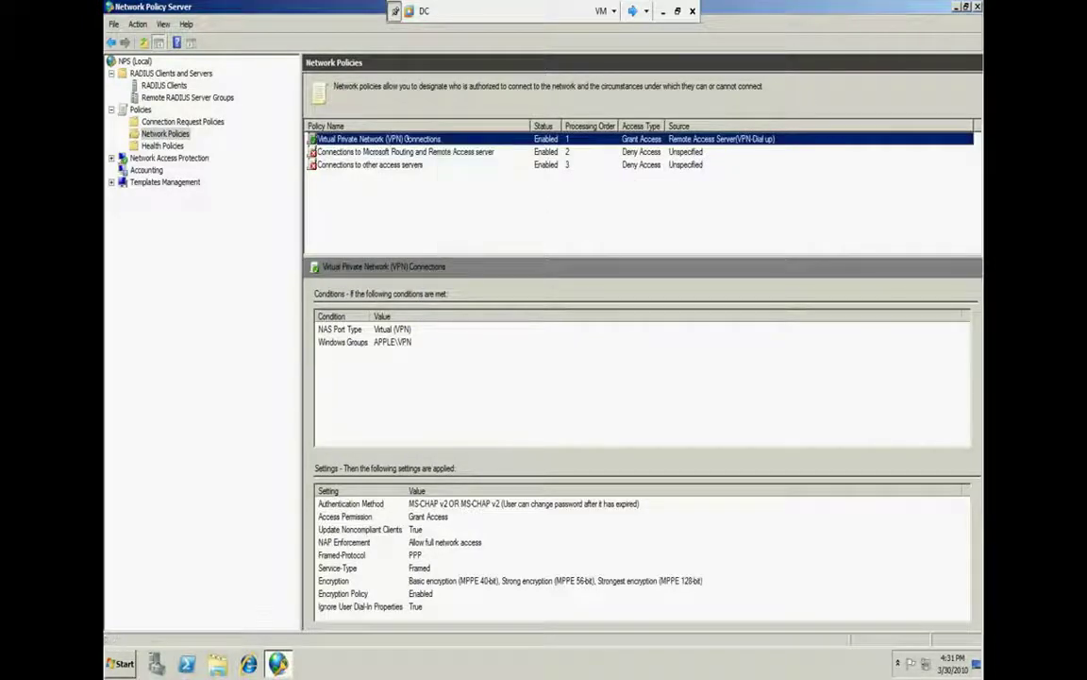
pyautogui.rightClick(453, 139)
pyautogui.click(463, 198)
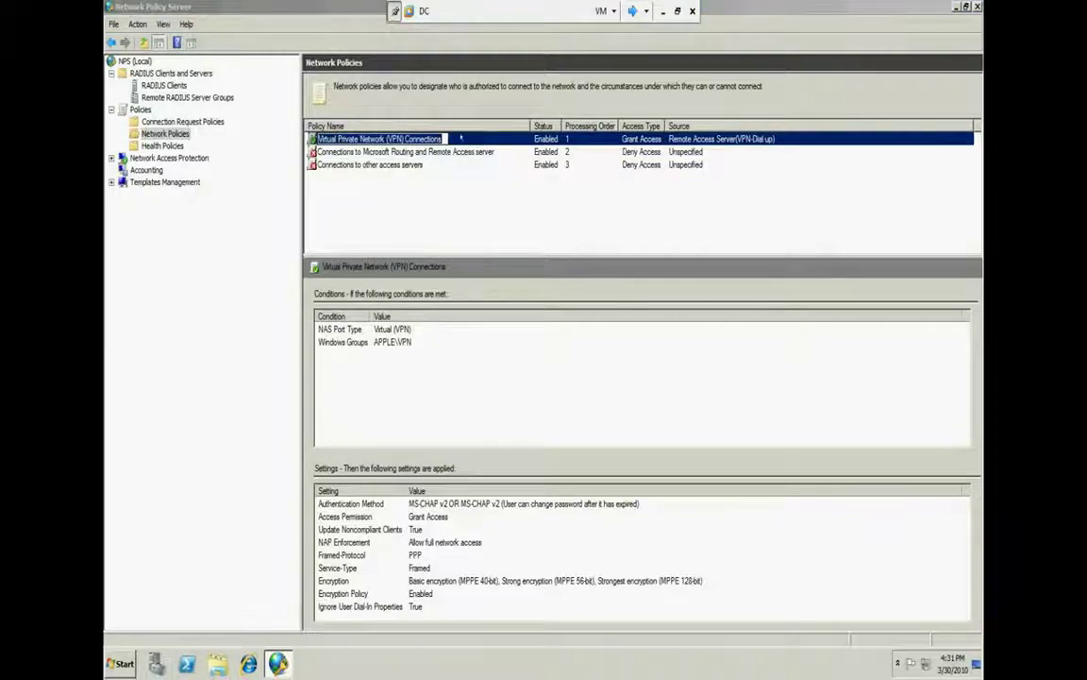
pyautogui.press('Return')
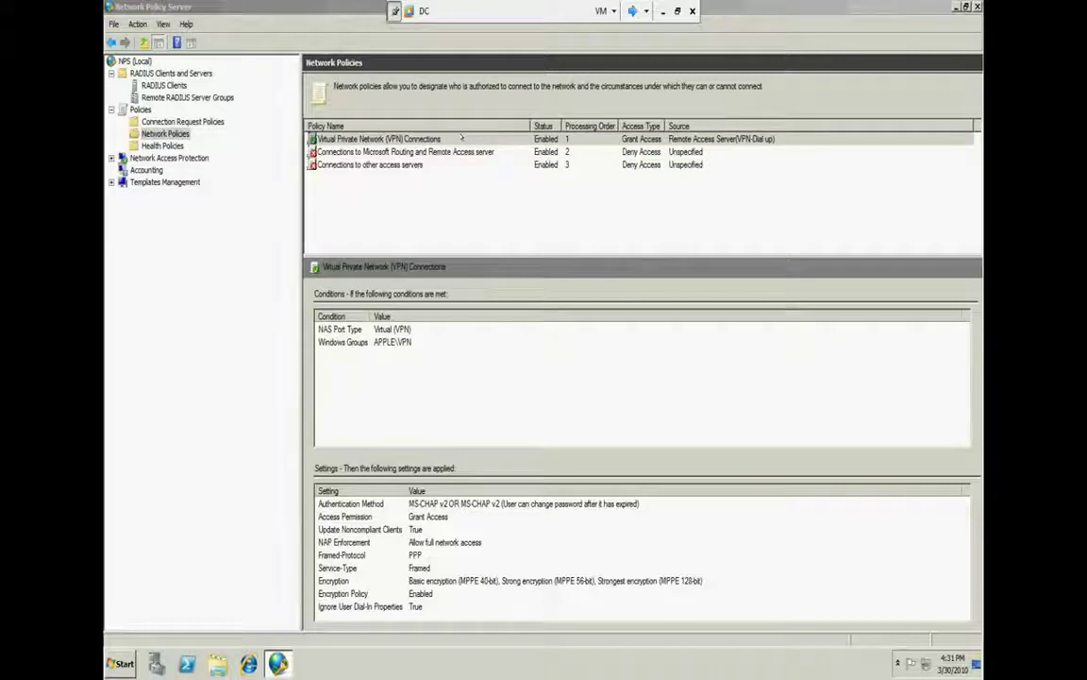
pyautogui.press('Delete')
pyautogui.click(573, 357)
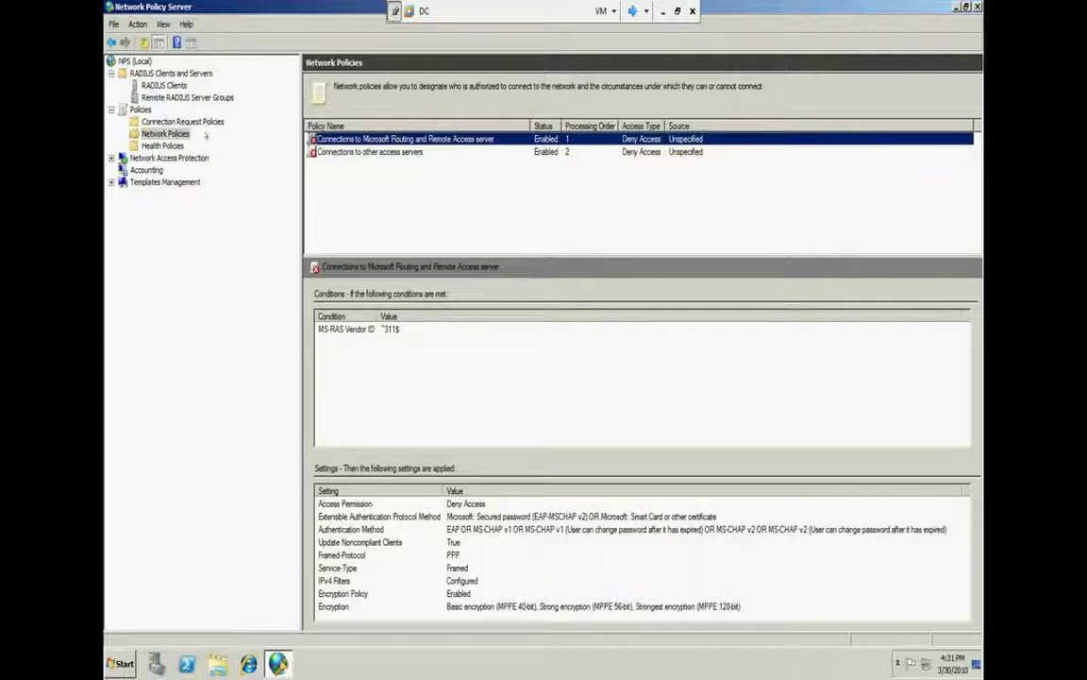
# Enter RDP as the policy name, keep server type Unspecified, and advance to Specify Conditions
pyautogui.rightClick(162, 145)
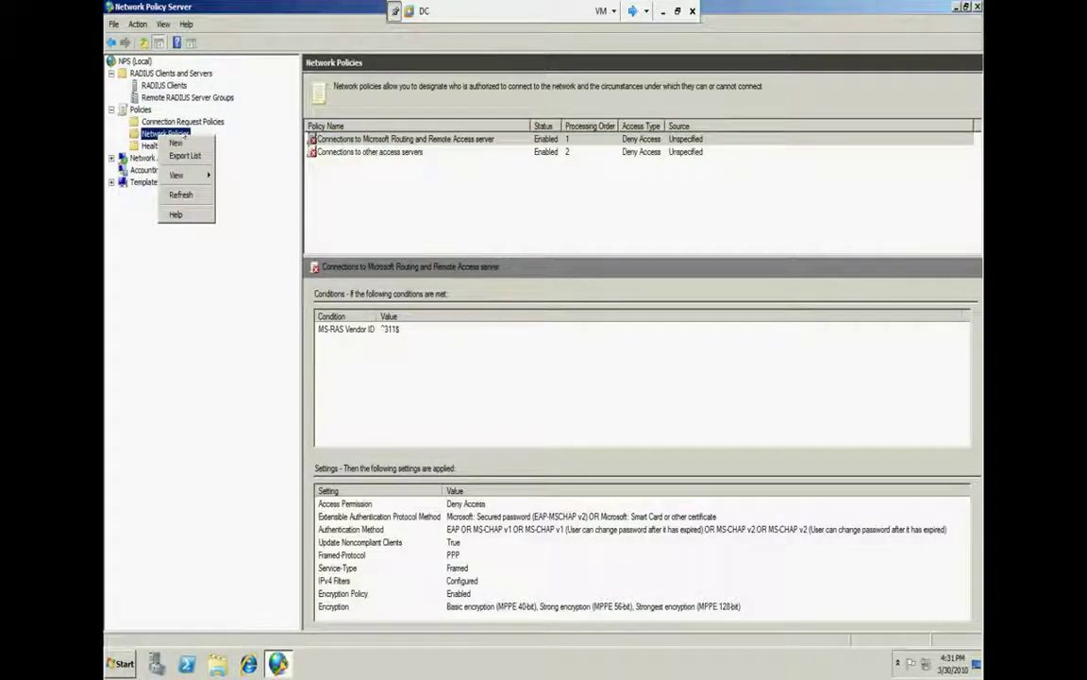
pyautogui.click(189, 194)
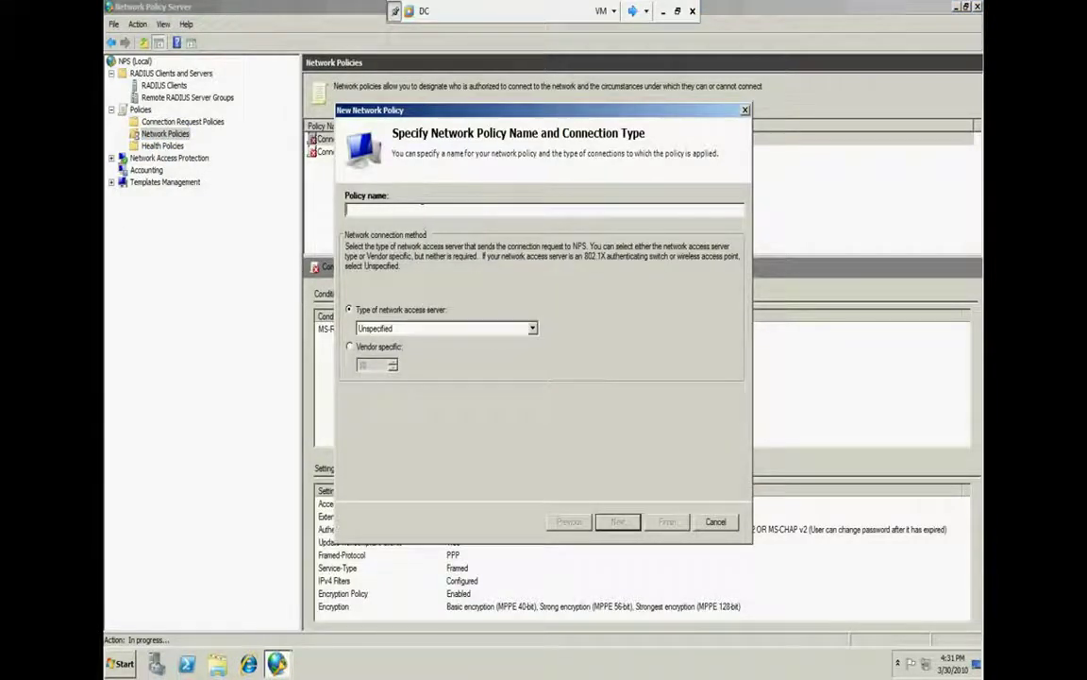
pyautogui.write('RDP')
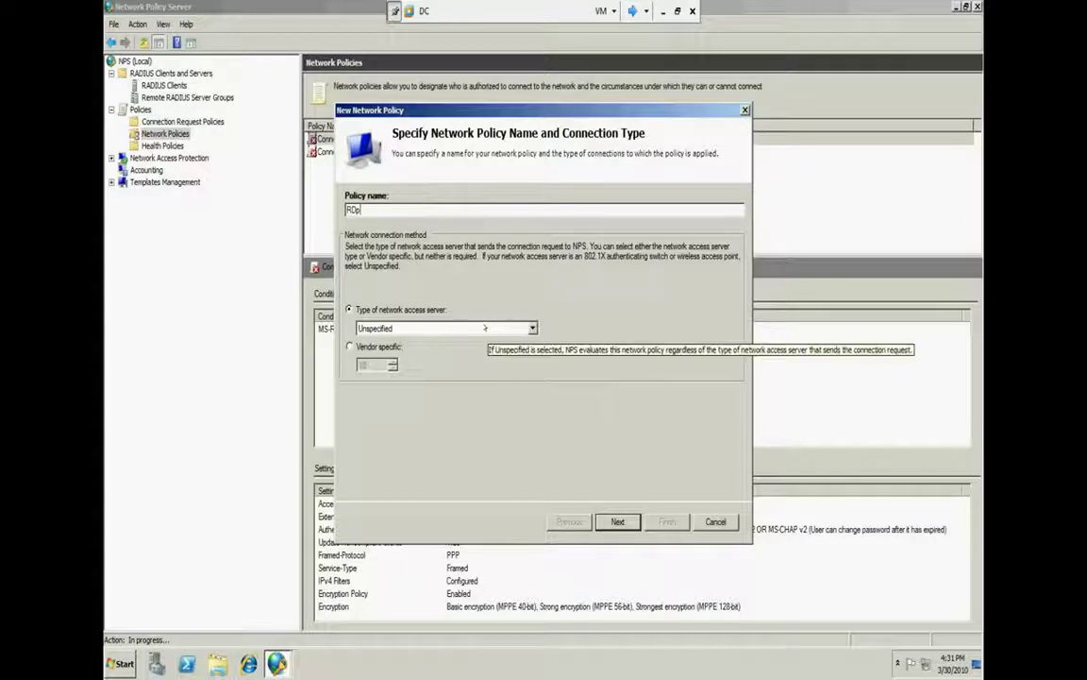
pyautogui.click(616, 521)
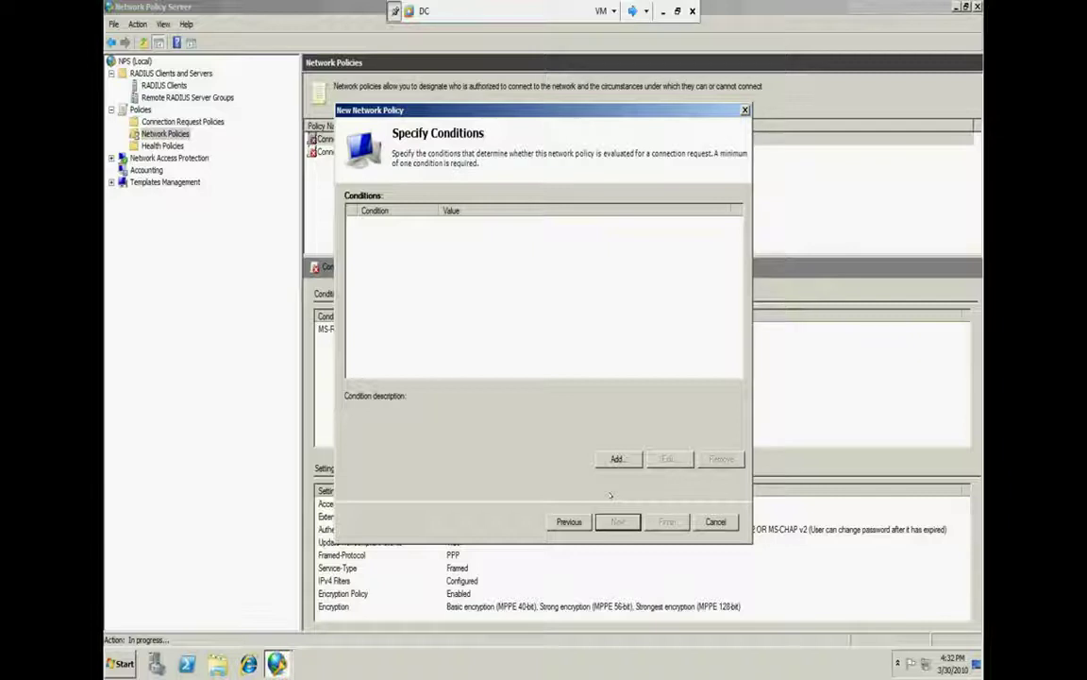
# Add a Windows Groups condition and list all domain groups through Advanced search
pyautogui.click(615, 459)
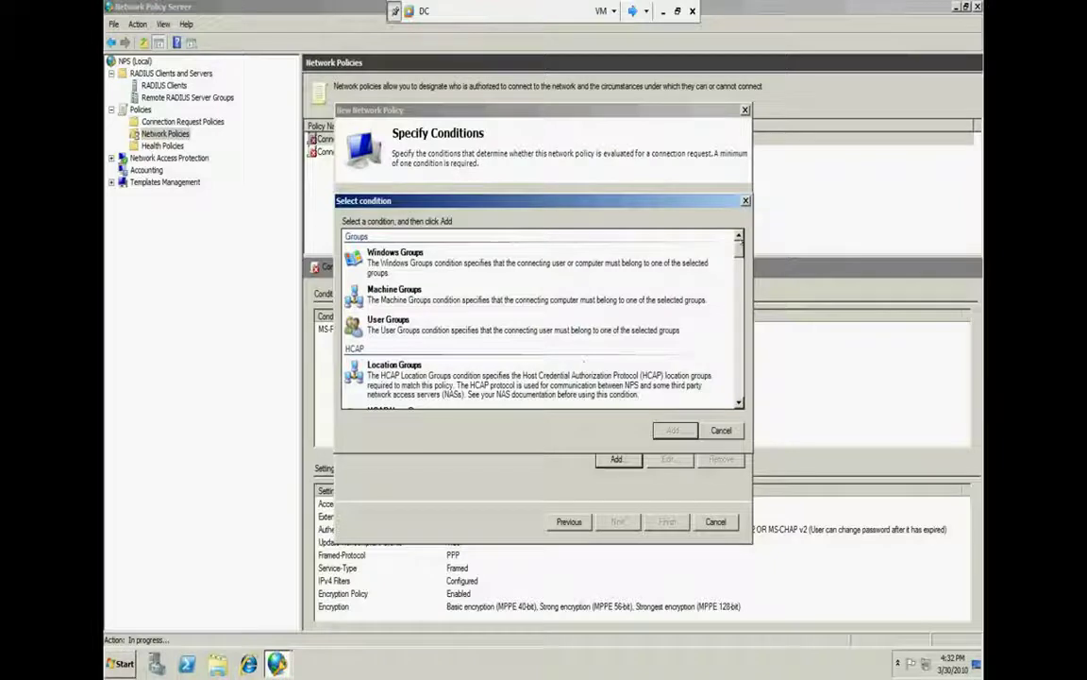
pyautogui.moveTo(740, 244); pyautogui.dragTo(718, 257)
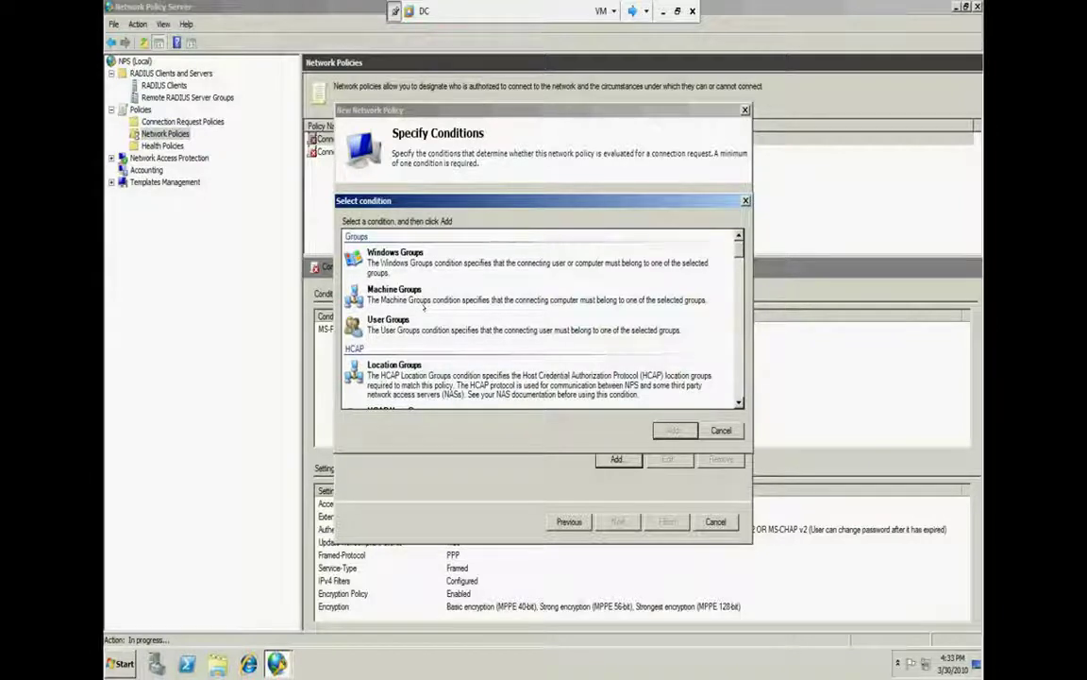
pyautogui.doubleClick(416, 253)
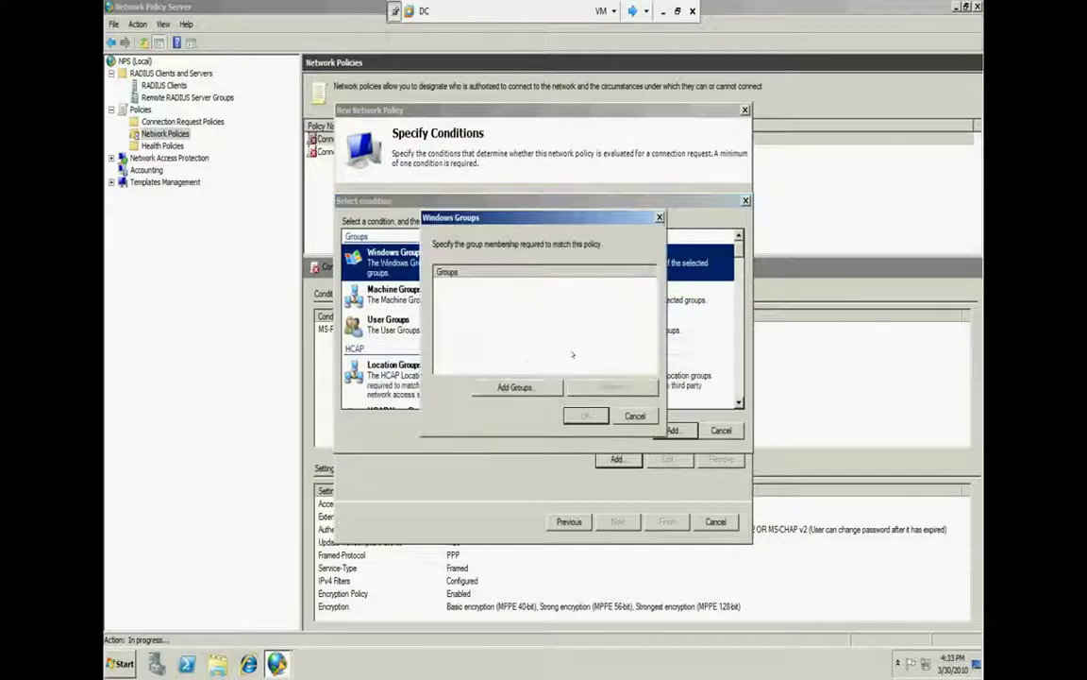
pyautogui.click(521, 385)
pyautogui.click(436, 397)
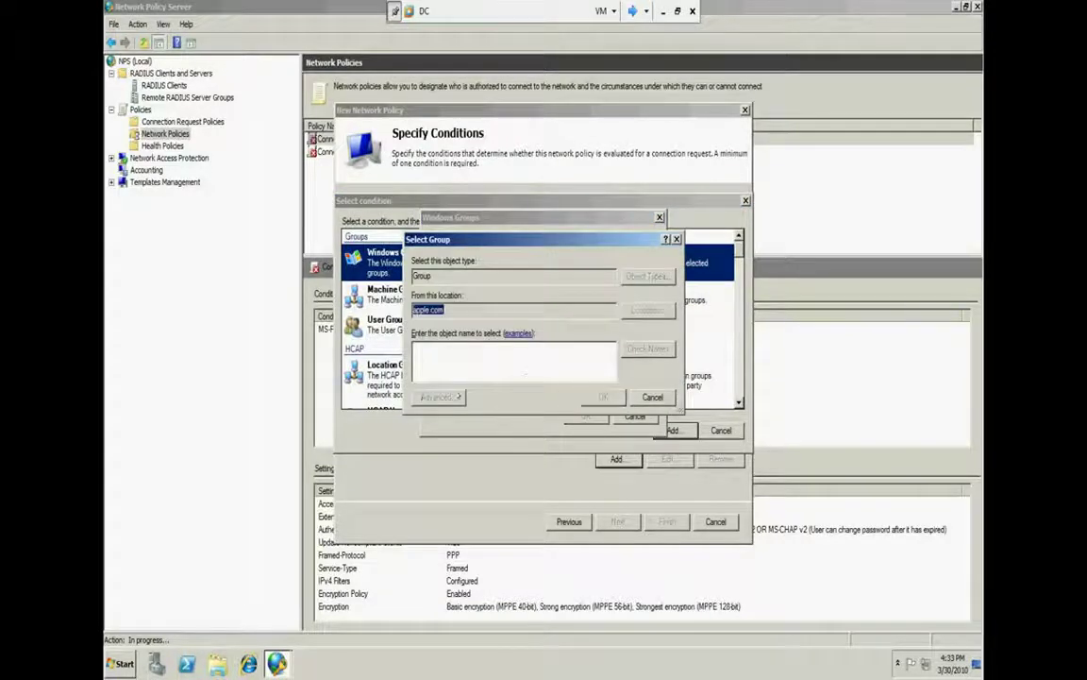
pyautogui.click(672, 351)
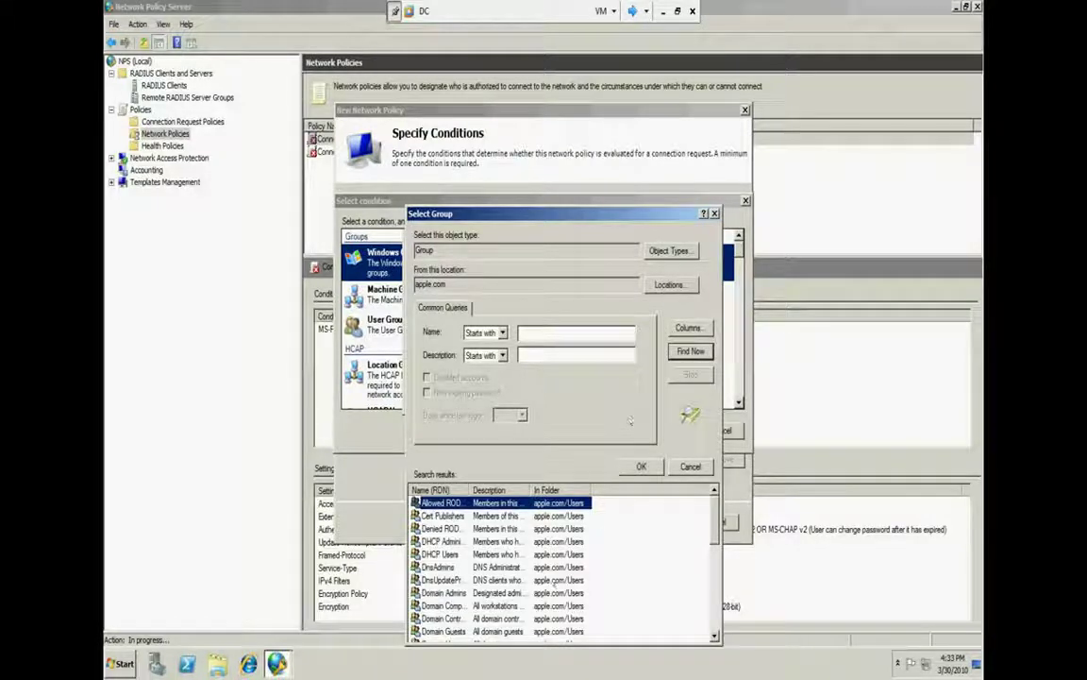
# Select APPLE\Enterprise Admins from the results and confirm the condition past the domain error
pyautogui.click(439, 529)
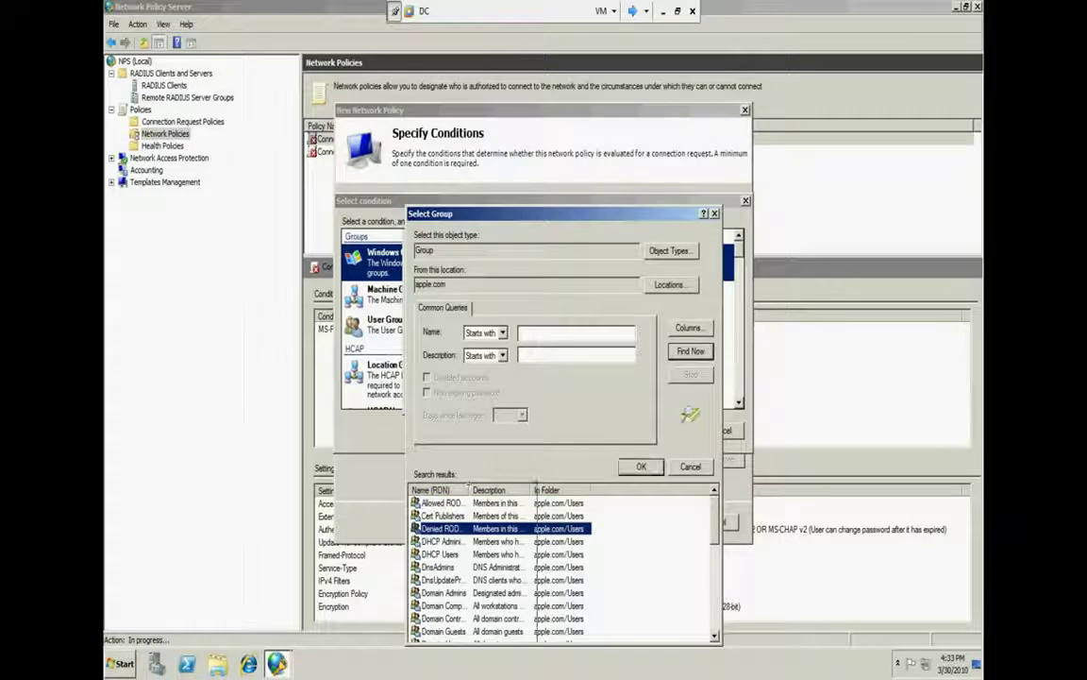
pyautogui.doubleClick(469, 490)
pyautogui.click(453, 541)
pyautogui.click(437, 567)
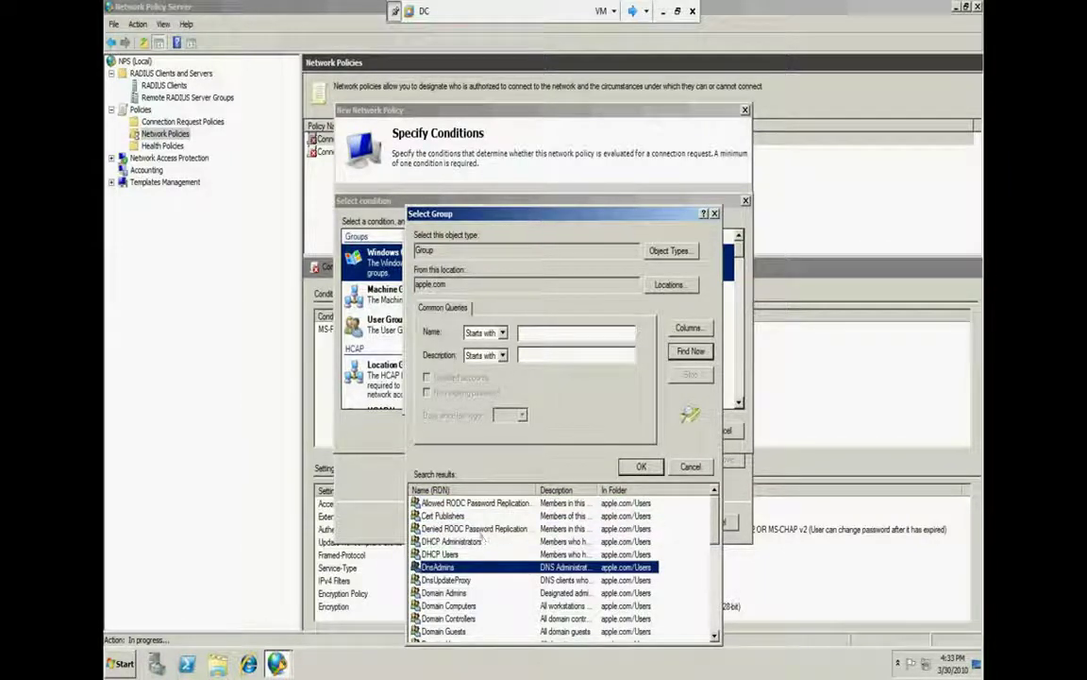
pyautogui.press('Down')
pyautogui.press('Down')
pyautogui.press('Down')
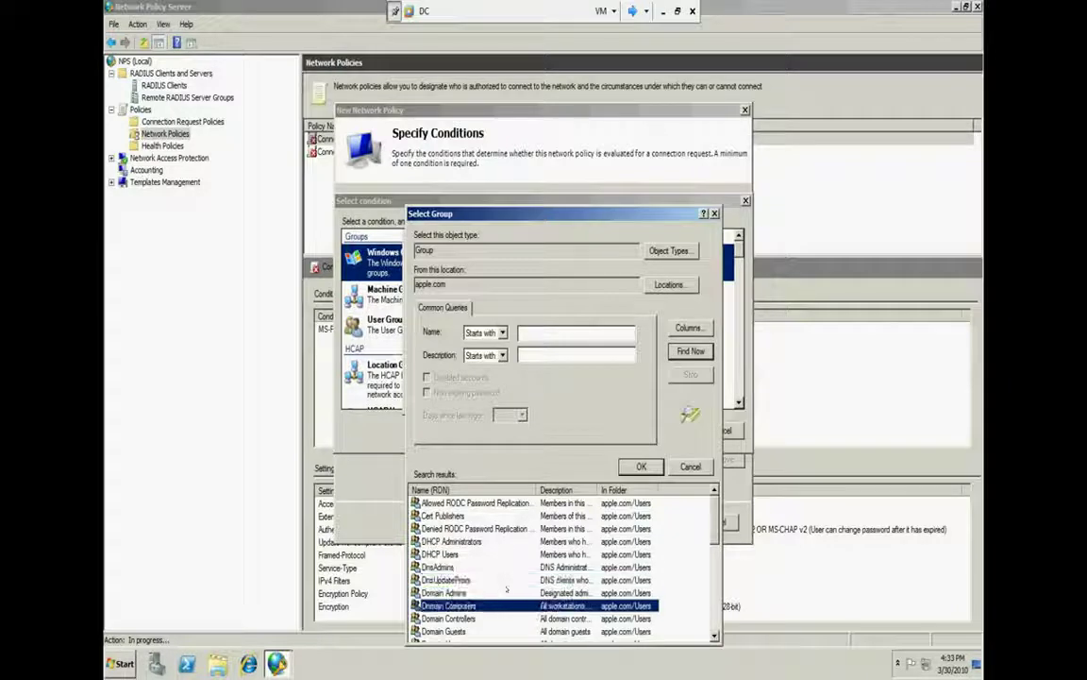
pyautogui.press('Down')
pyautogui.press('Down')
pyautogui.press('Down')
pyautogui.press('Down')
pyautogui.press('Return')
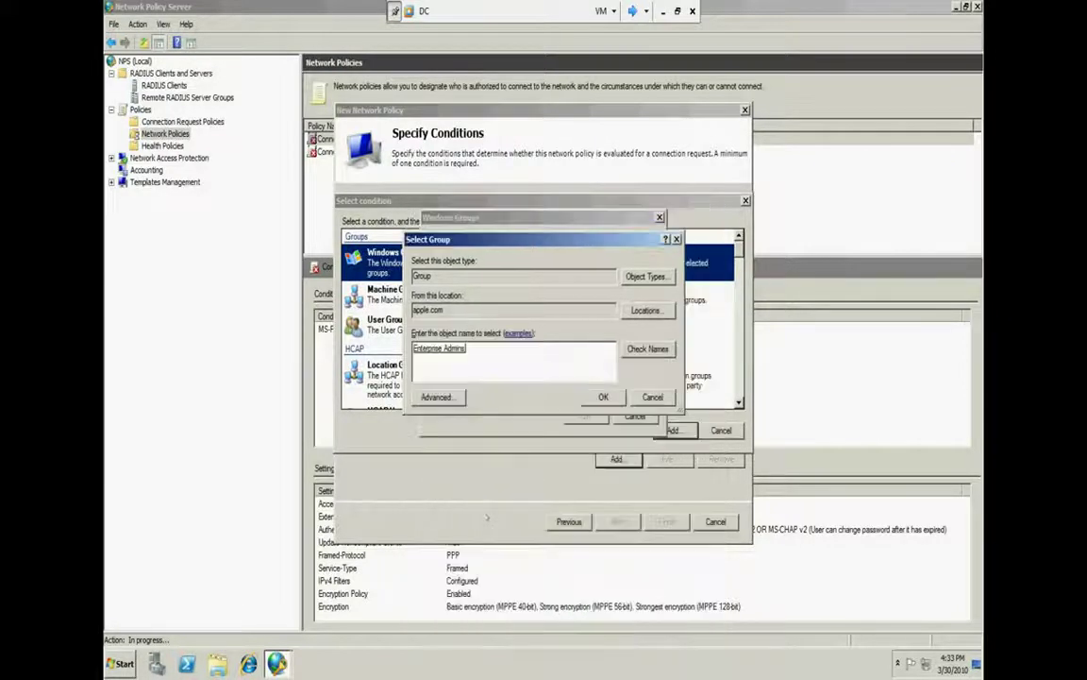
pyautogui.click(601, 396)
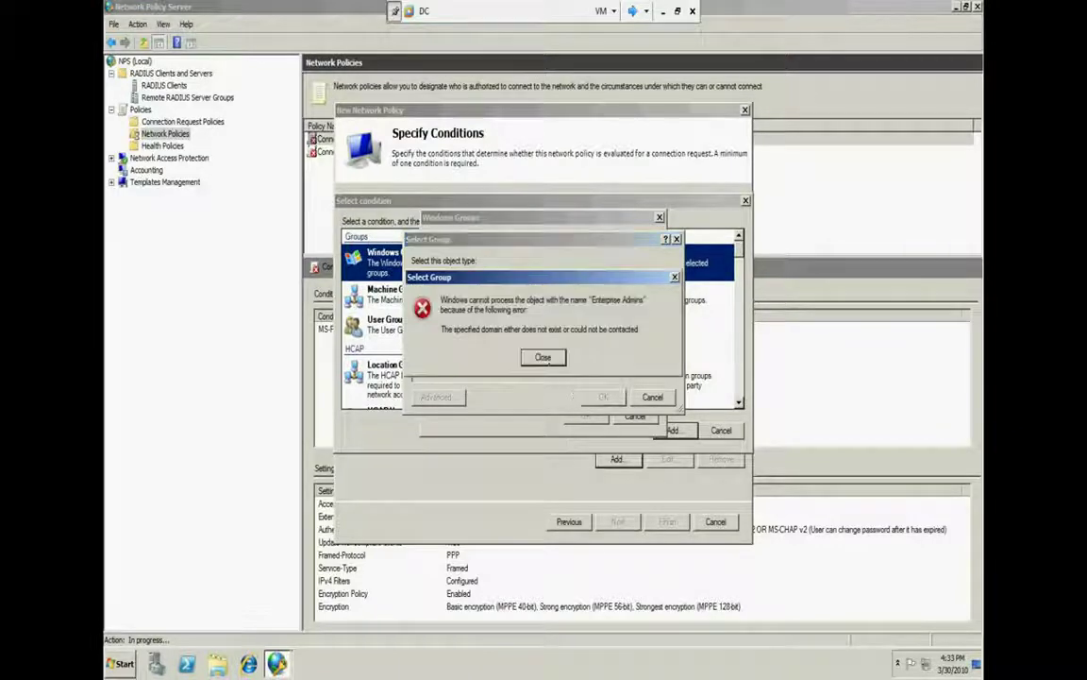
pyautogui.click(543, 357)
pyautogui.click(600, 395)
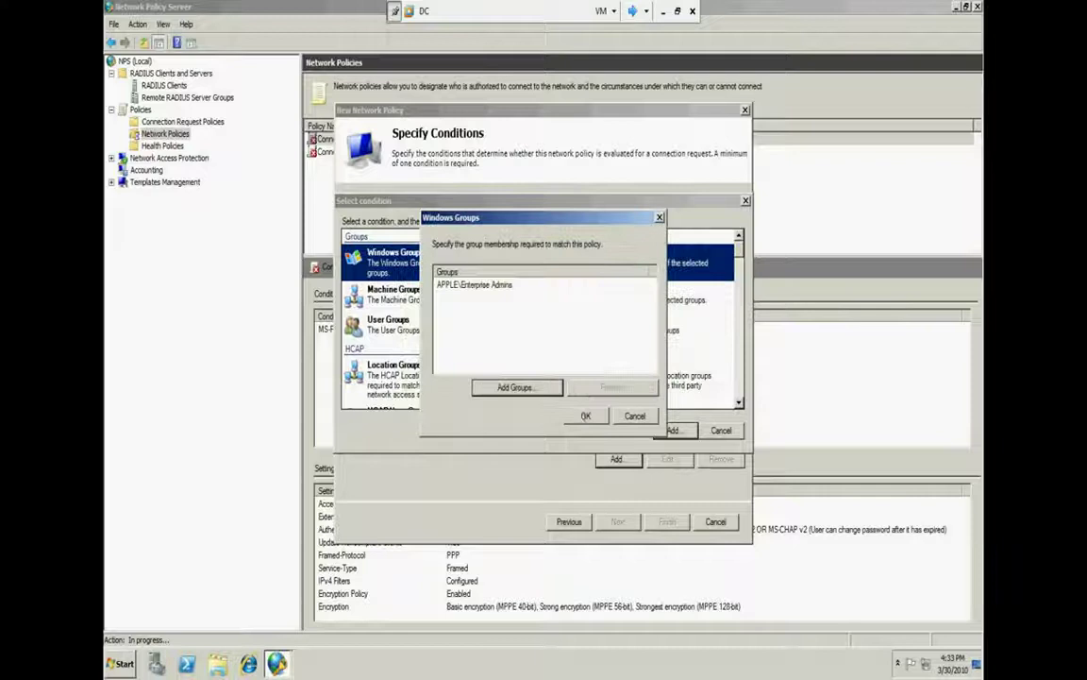
pyautogui.click(585, 415)
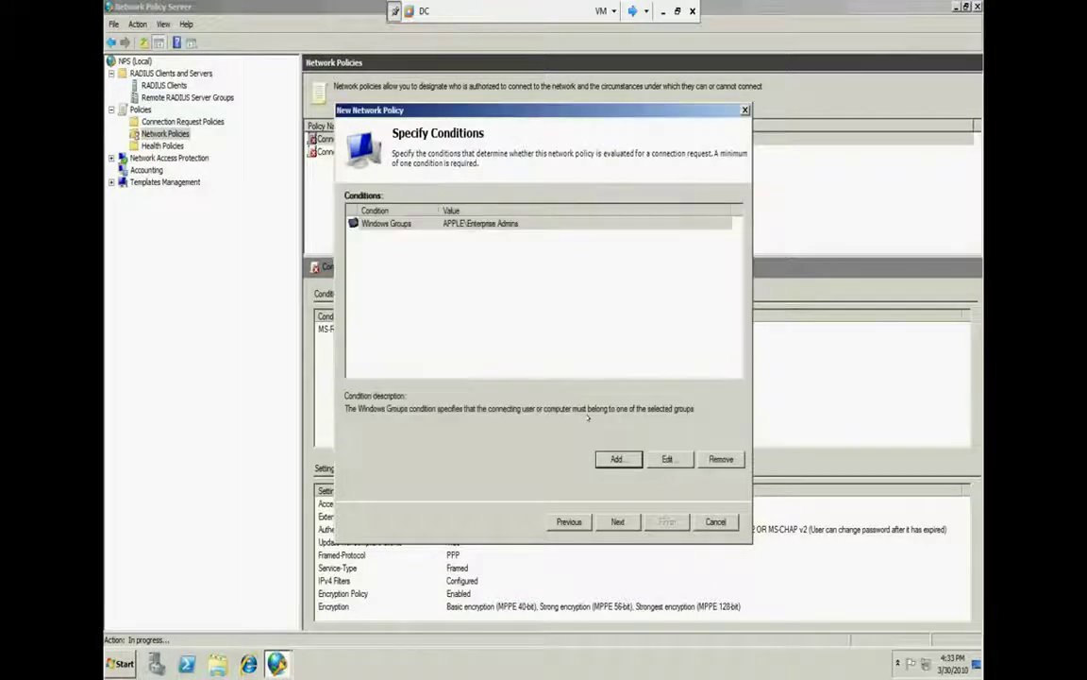
pyautogui.click(511, 230)
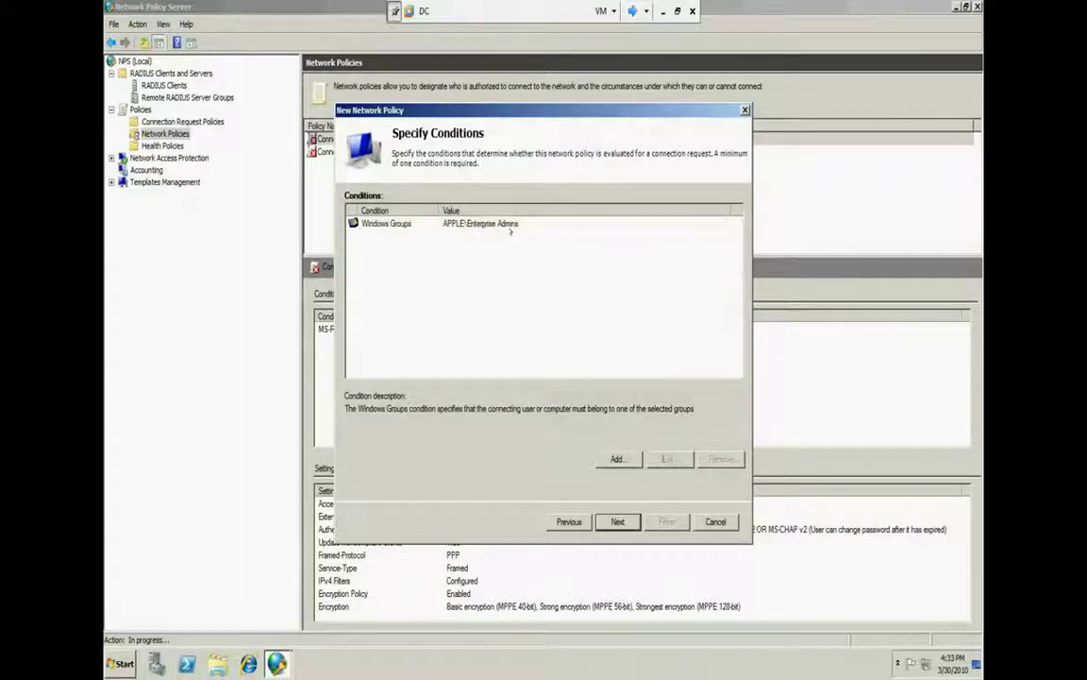
pyautogui.click(506, 223)
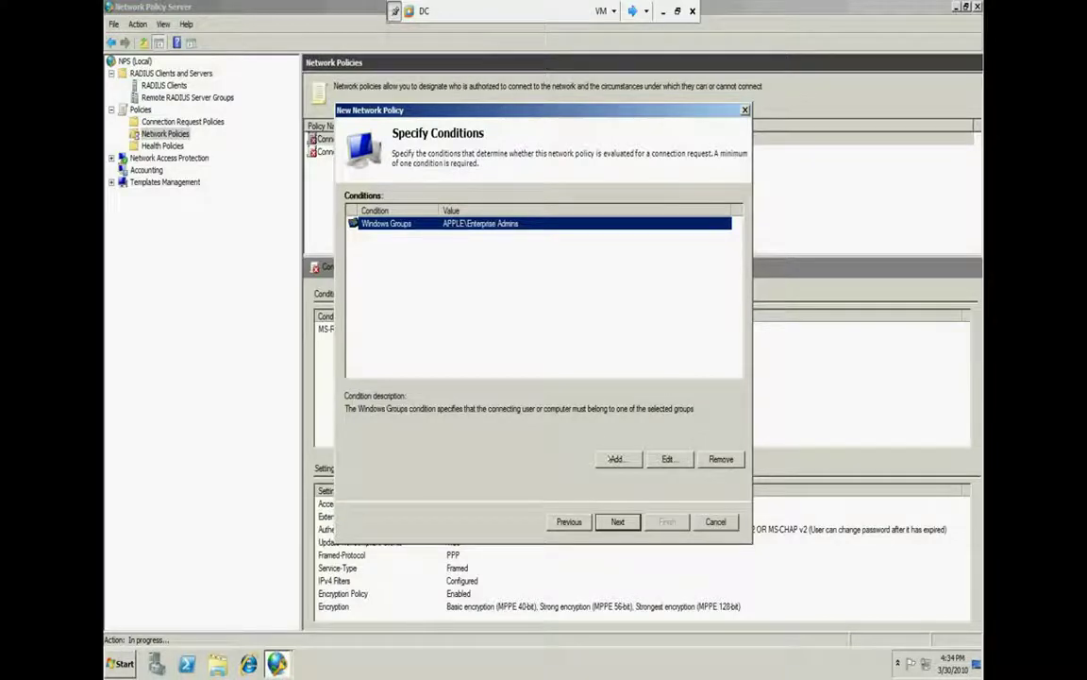
pyautogui.click(609, 459)
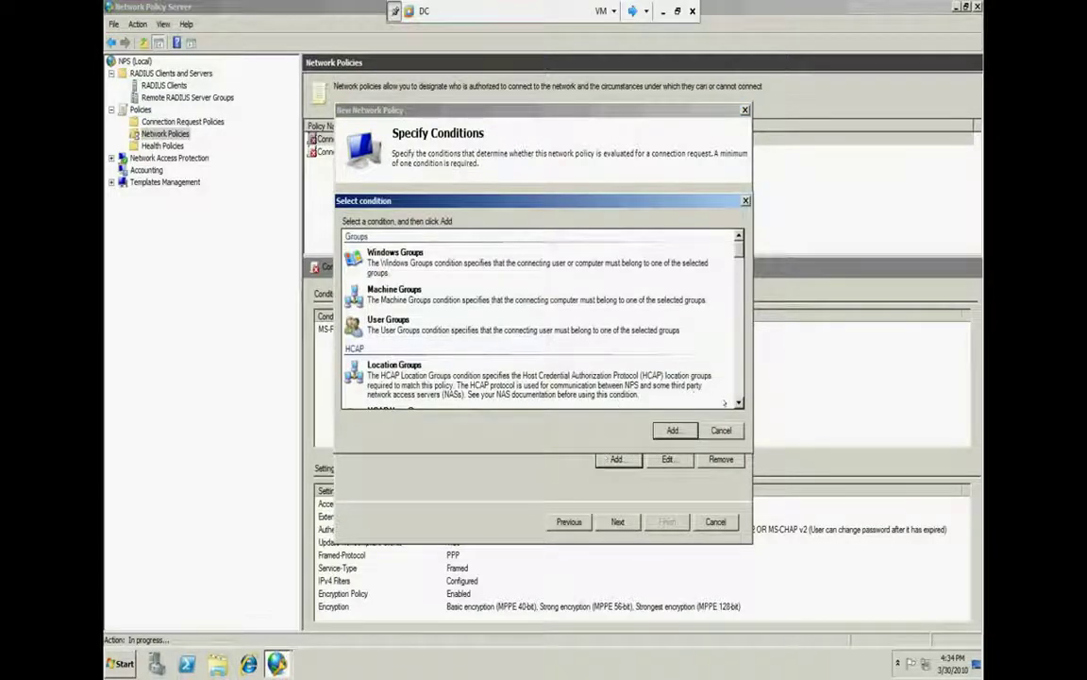
pyautogui.scroll(-1, 694, 397)
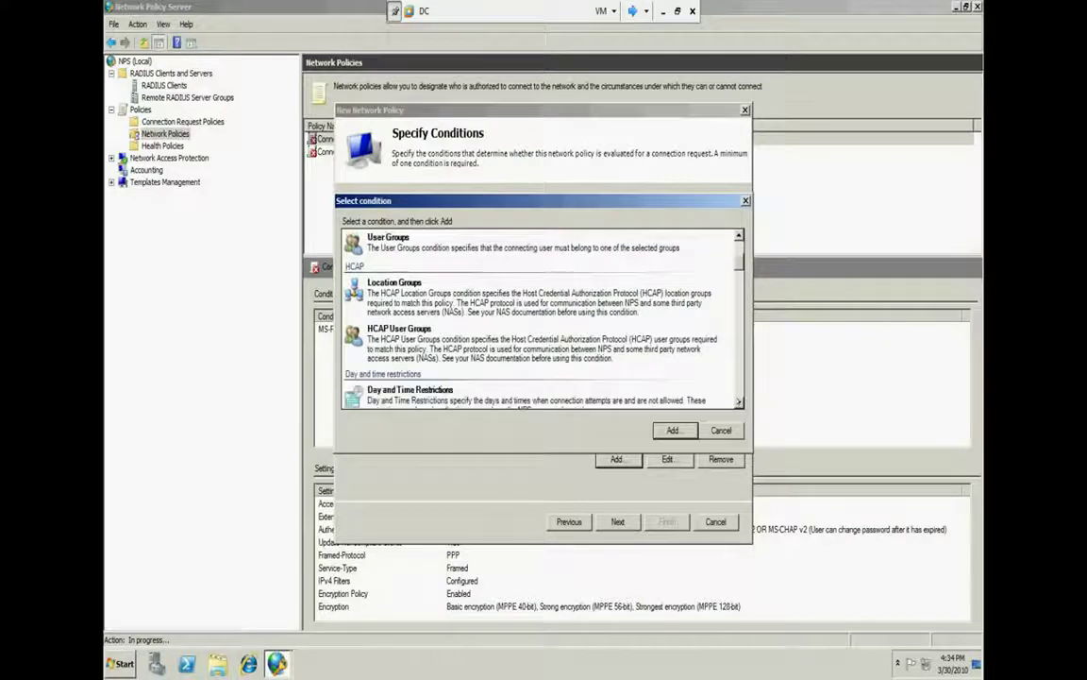
pyautogui.scroll(-3, 540, 319)
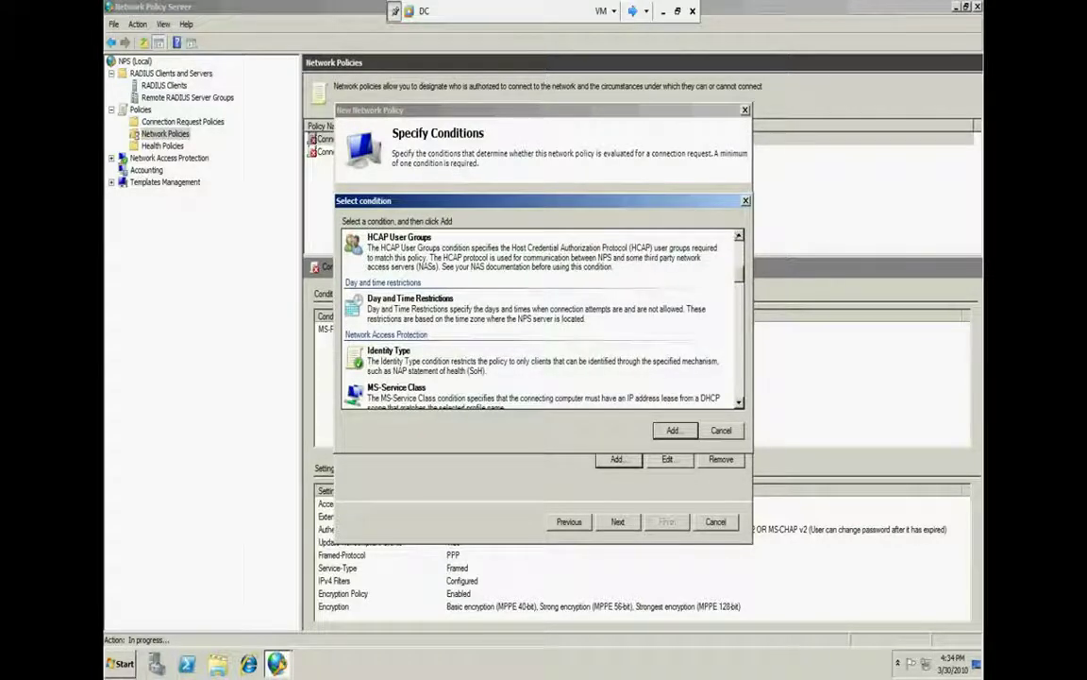
pyautogui.scroll(1, 558, 304)
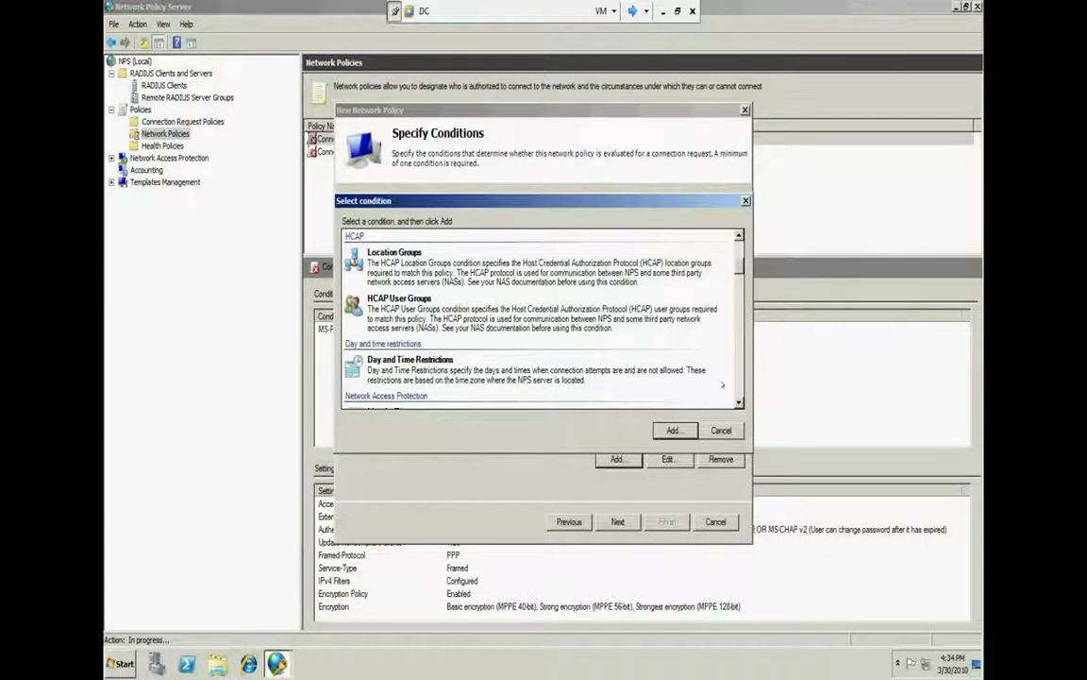
pyautogui.scroll(-3, 722, 384)
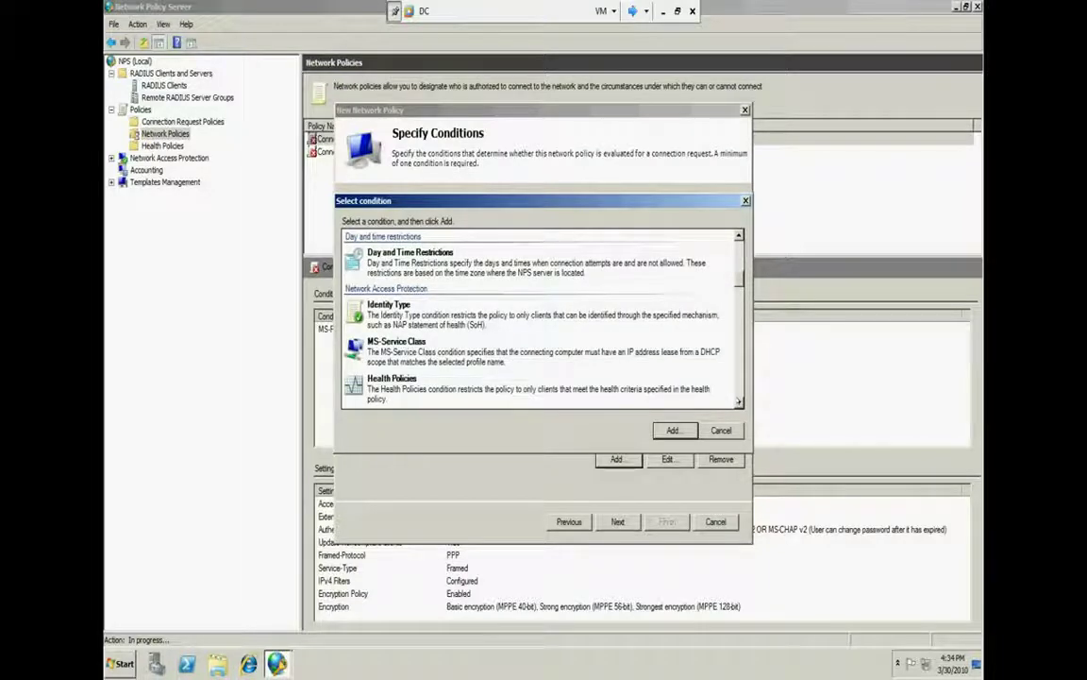
pyautogui.scroll(-9, 540, 319)
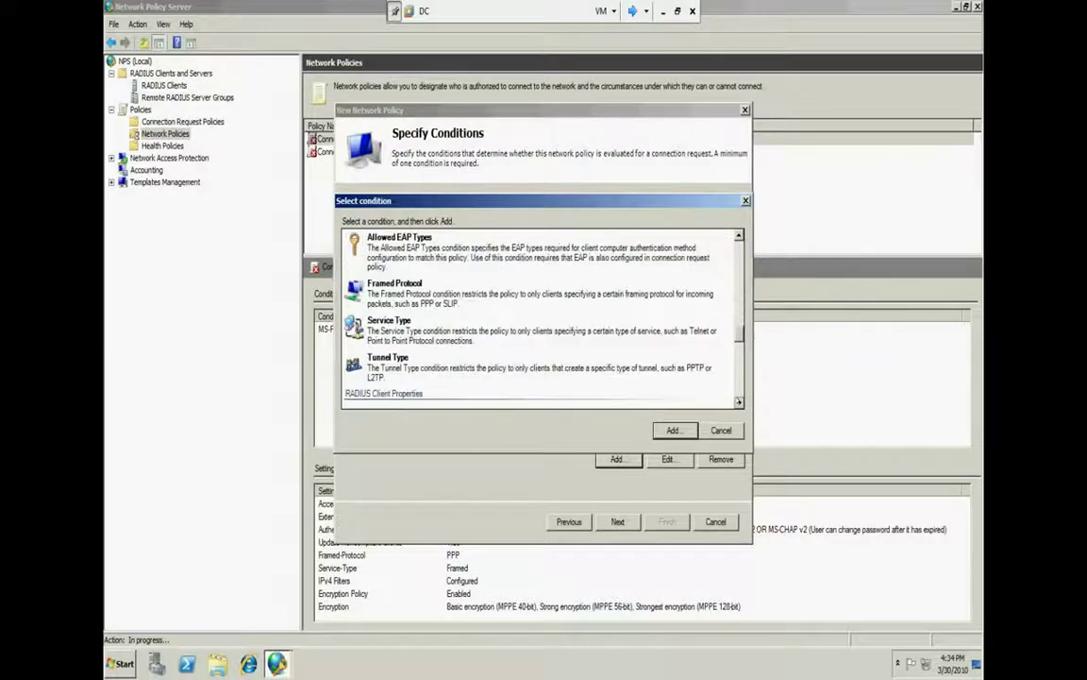
pyautogui.scroll(-8, 728, 442)
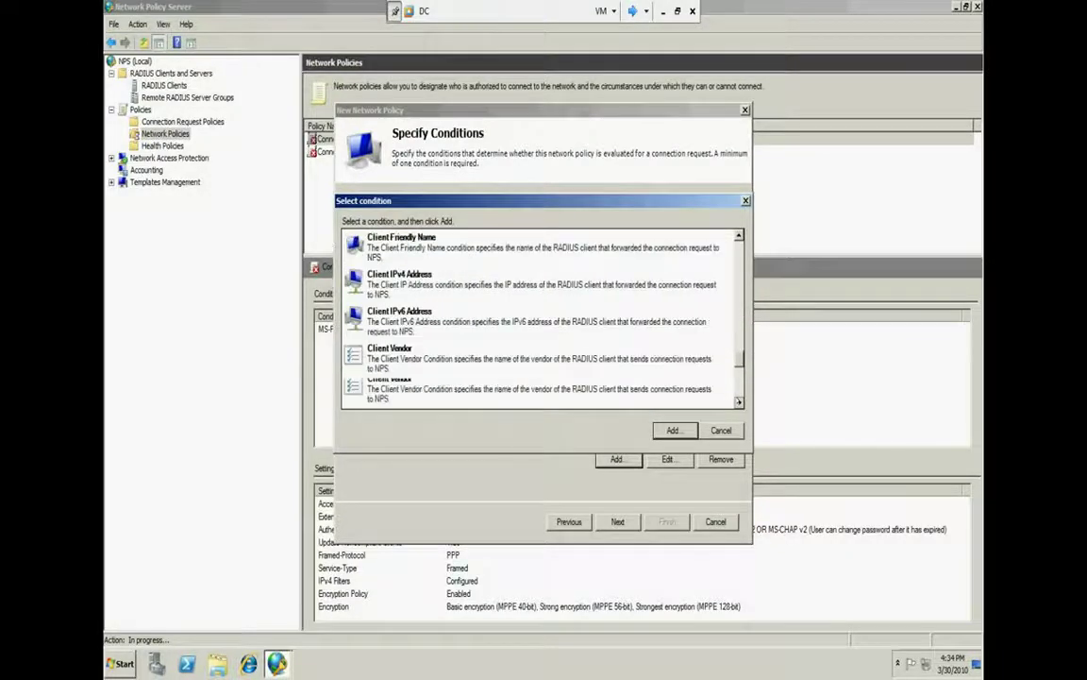
pyautogui.click(721, 430)
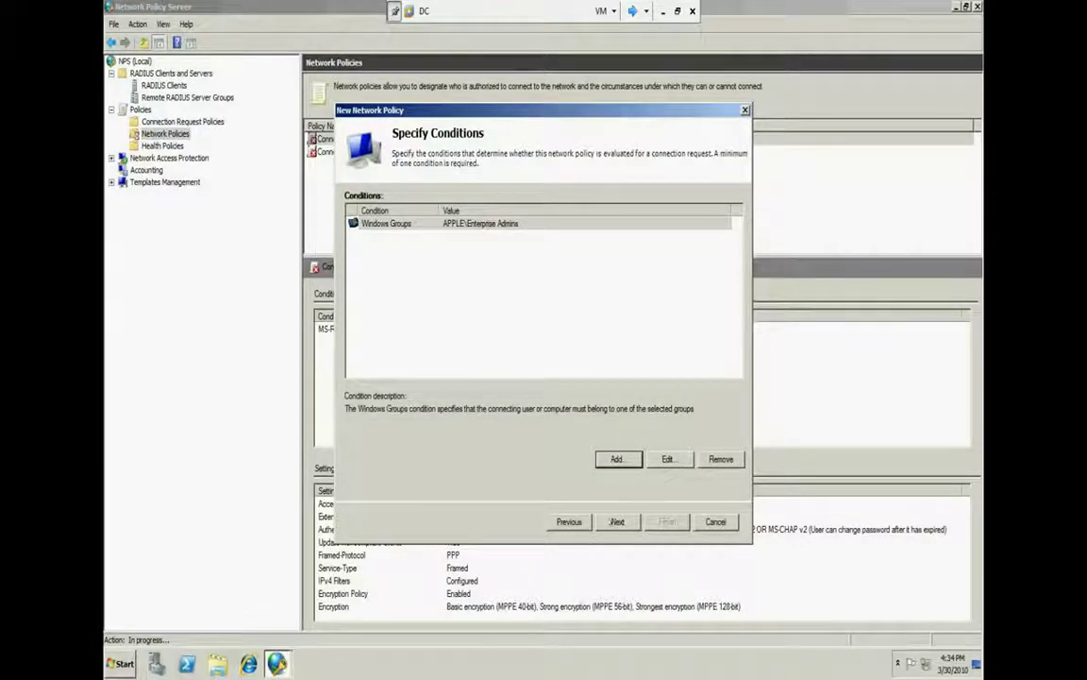
# Keep Access granted on the access permission page and continue to authentication methods
pyautogui.click(616, 521)
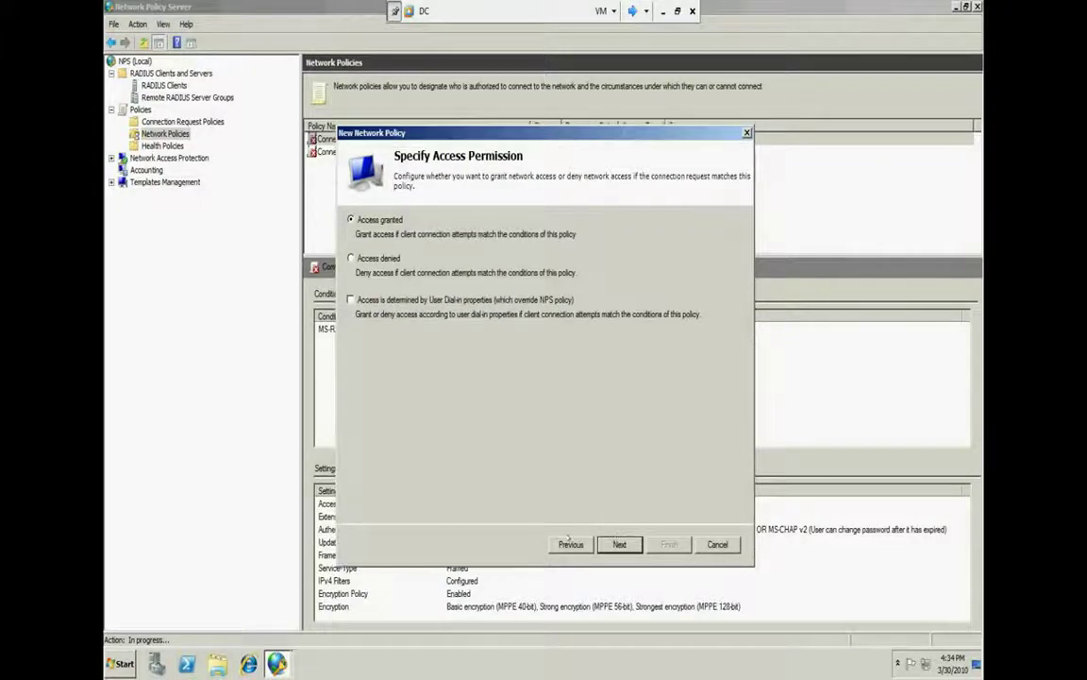
pyautogui.click(569, 542)
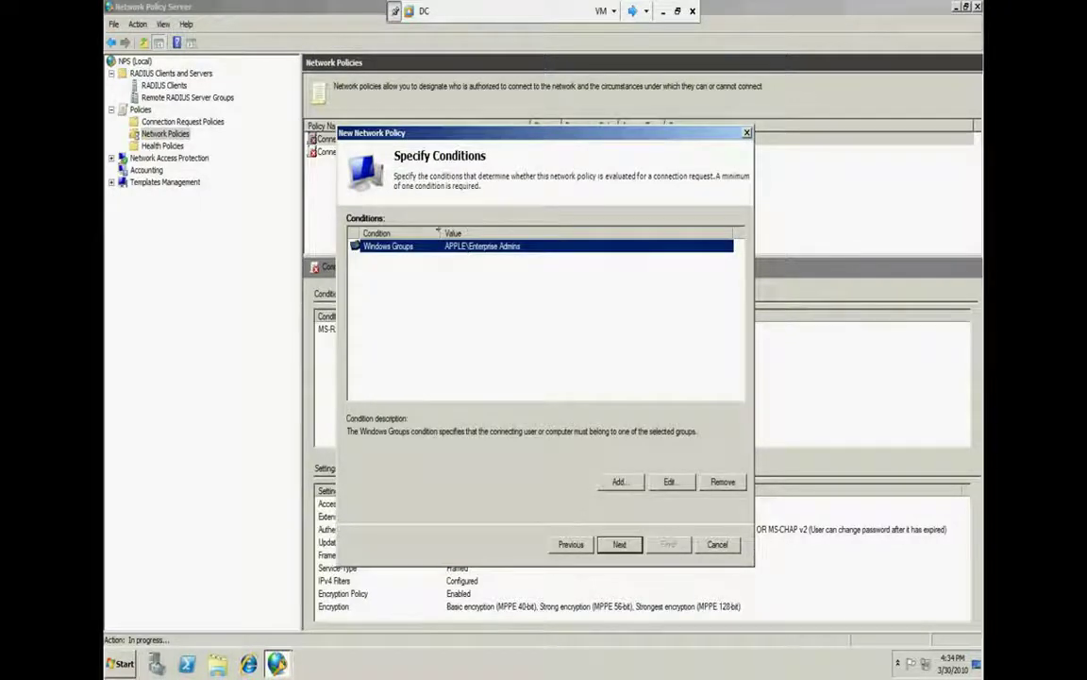
pyautogui.press('Return')
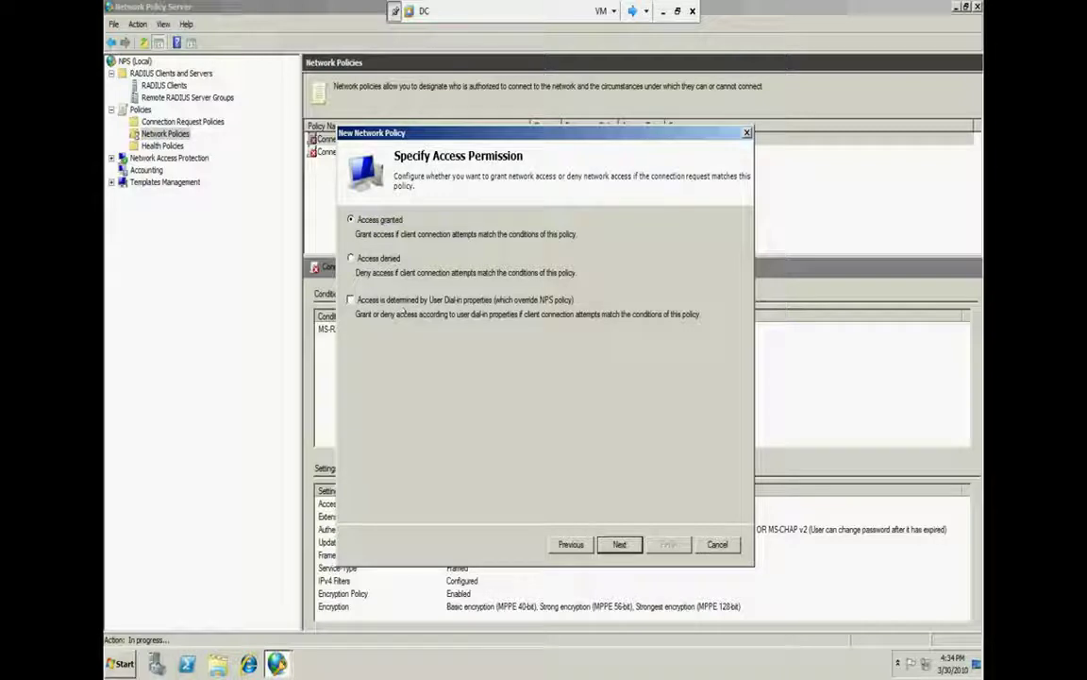
pyautogui.click(620, 544)
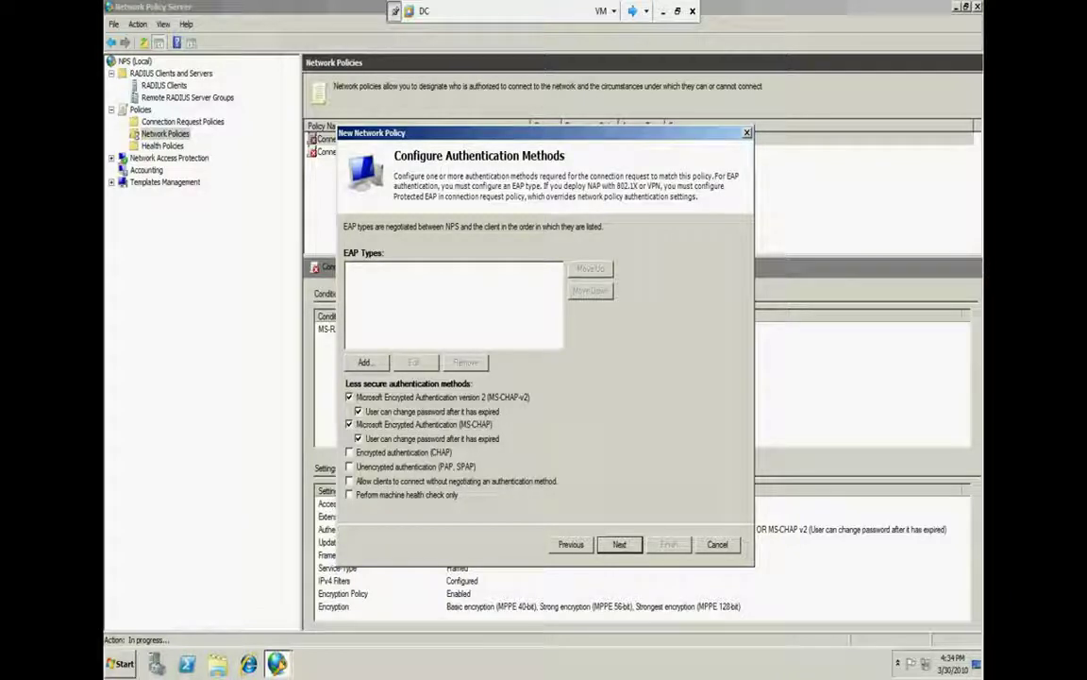
# Reposition the wizard window and open the Add EAP list of EAP types
pyautogui.moveTo(406, 133); pyautogui.dragTo(415, 168)
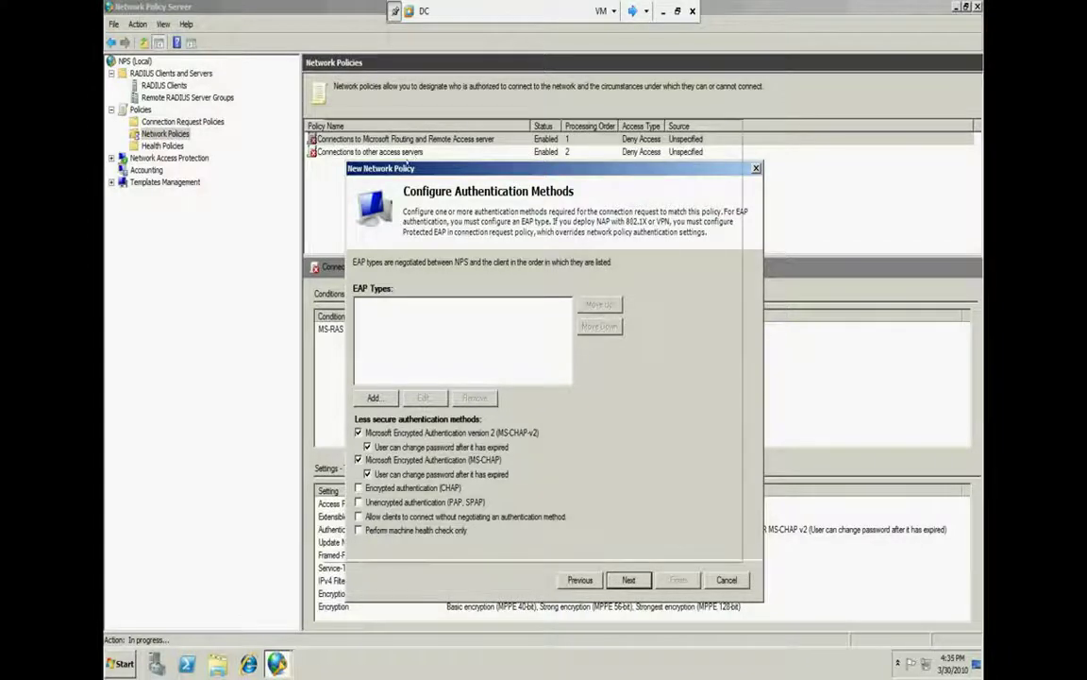
pyautogui.moveTo(431, 167); pyautogui.dragTo(409, 127)
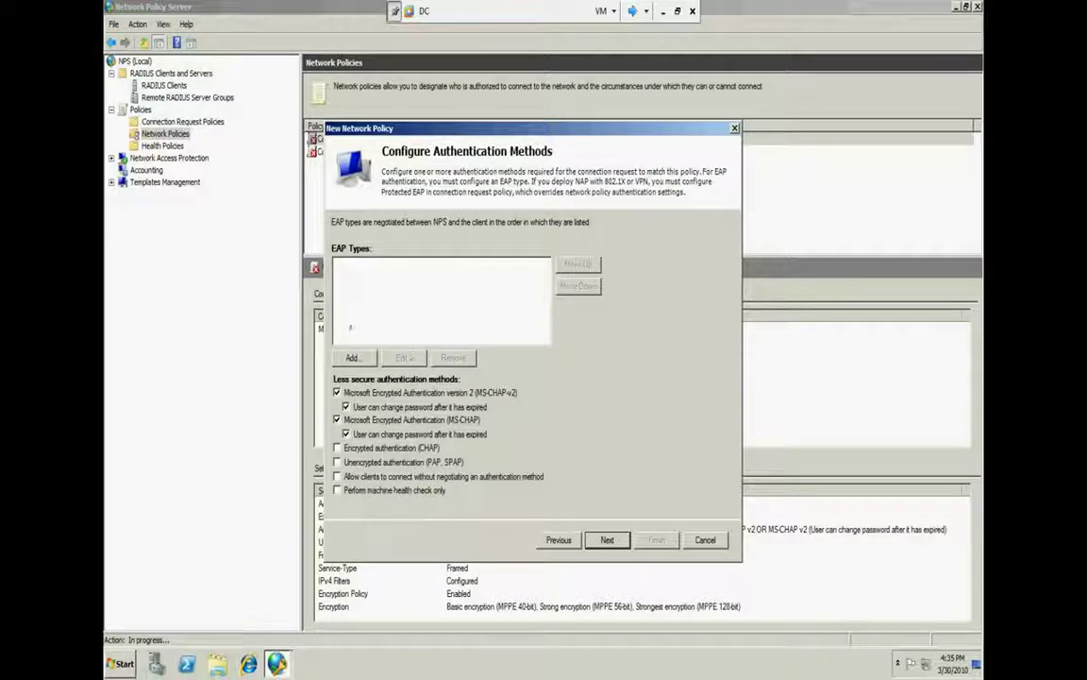
pyautogui.click(352, 357)
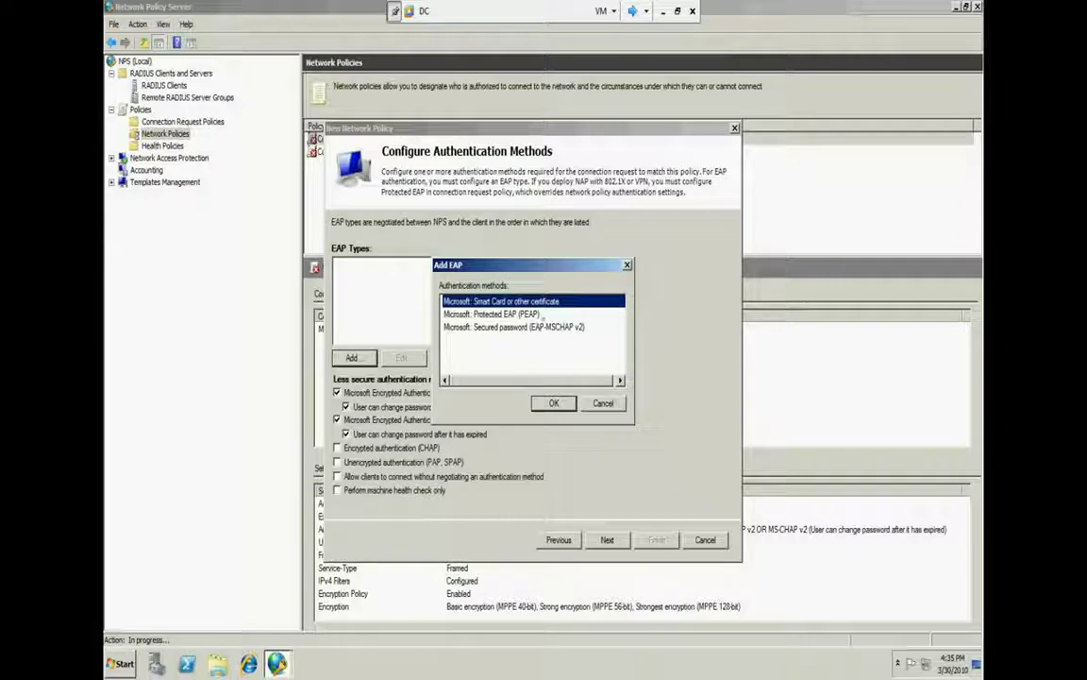
# Add Protected EAP (PEAP) and EAP-MSCHAP v2 as EAP types
pyautogui.click(539, 313)
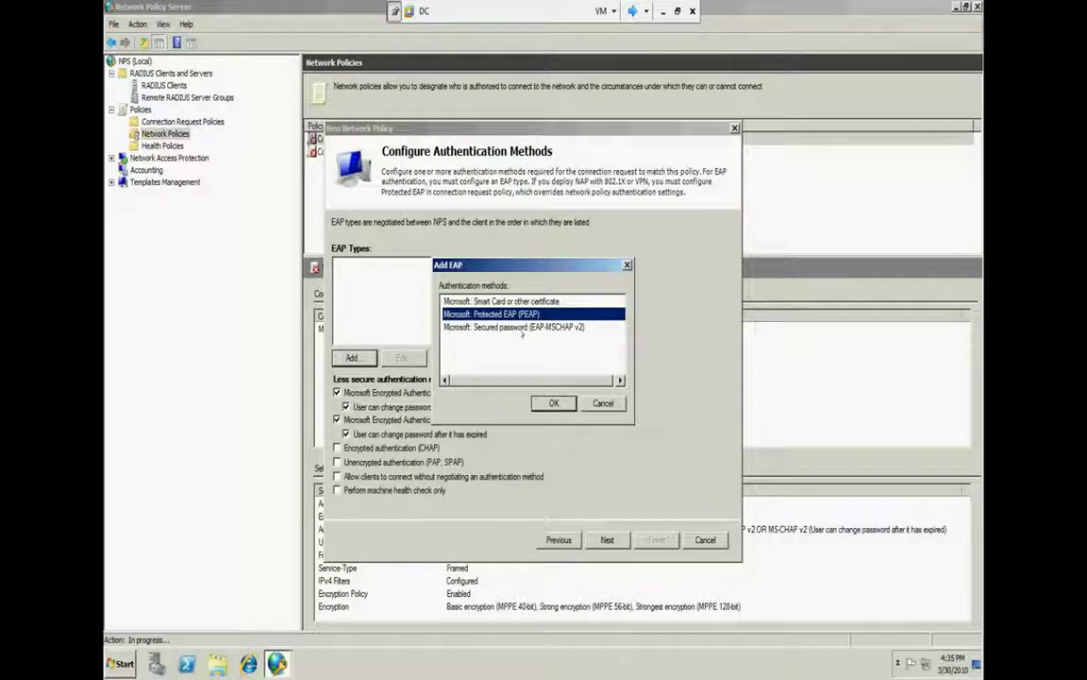
pyautogui.click(525, 328)
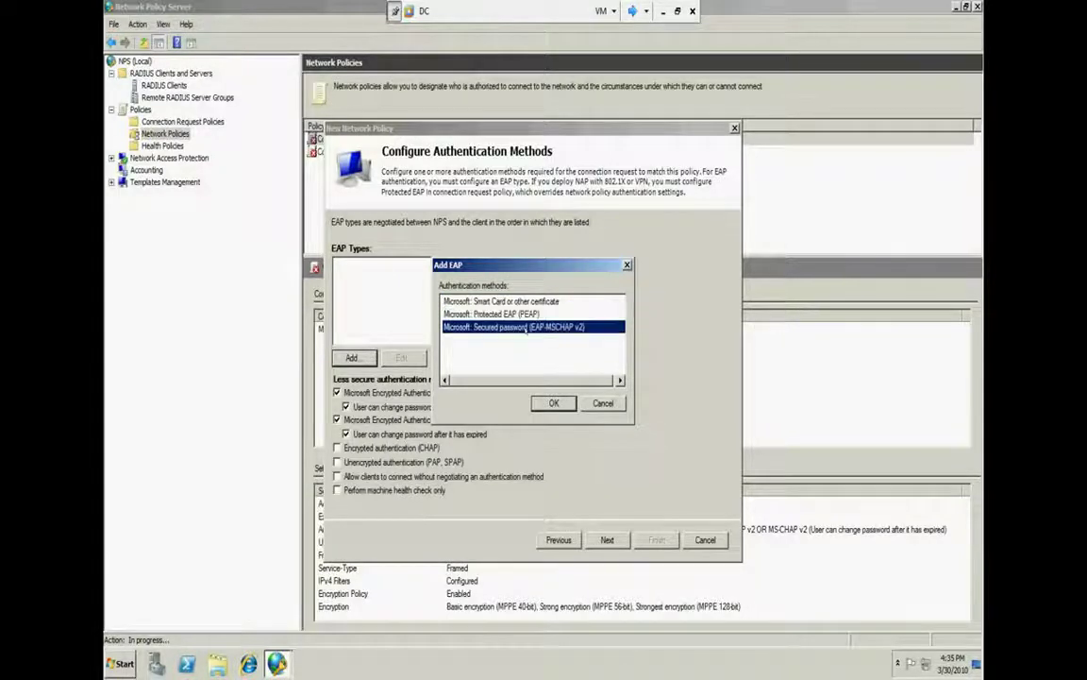
pyautogui.click(525, 314)
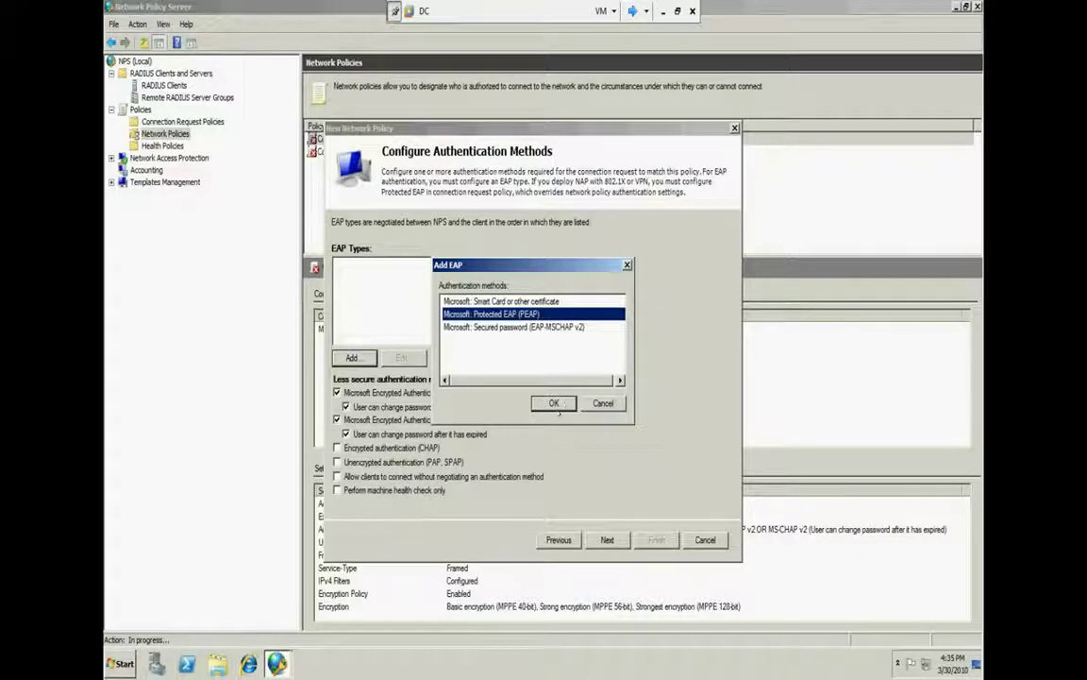
pyautogui.click(555, 403)
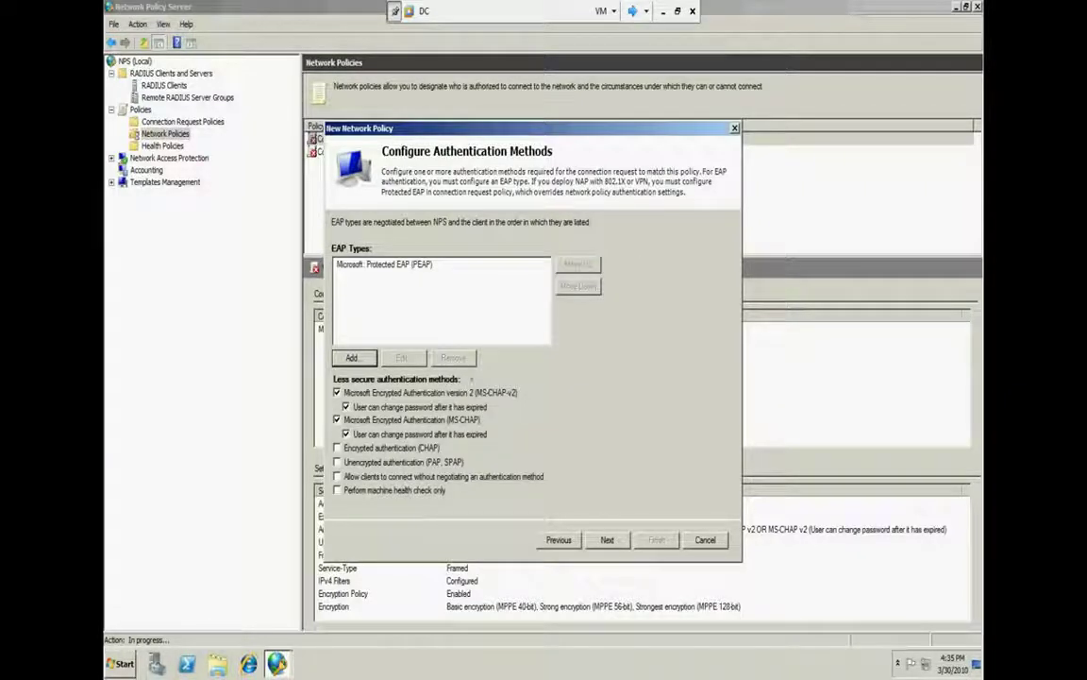
pyautogui.click(352, 357)
pyautogui.click(522, 313)
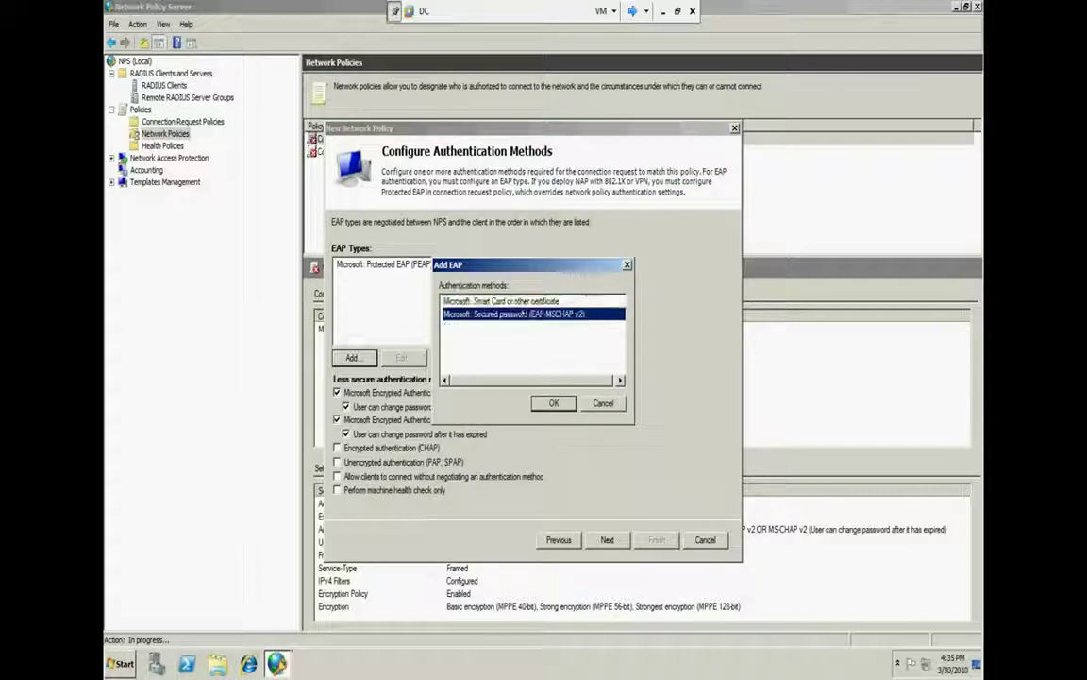
pyautogui.press('Return')
# Set EAP-MSCHAP v2 authentication retries to 3, then remove both EAP types and continue
pyautogui.click(464, 276)
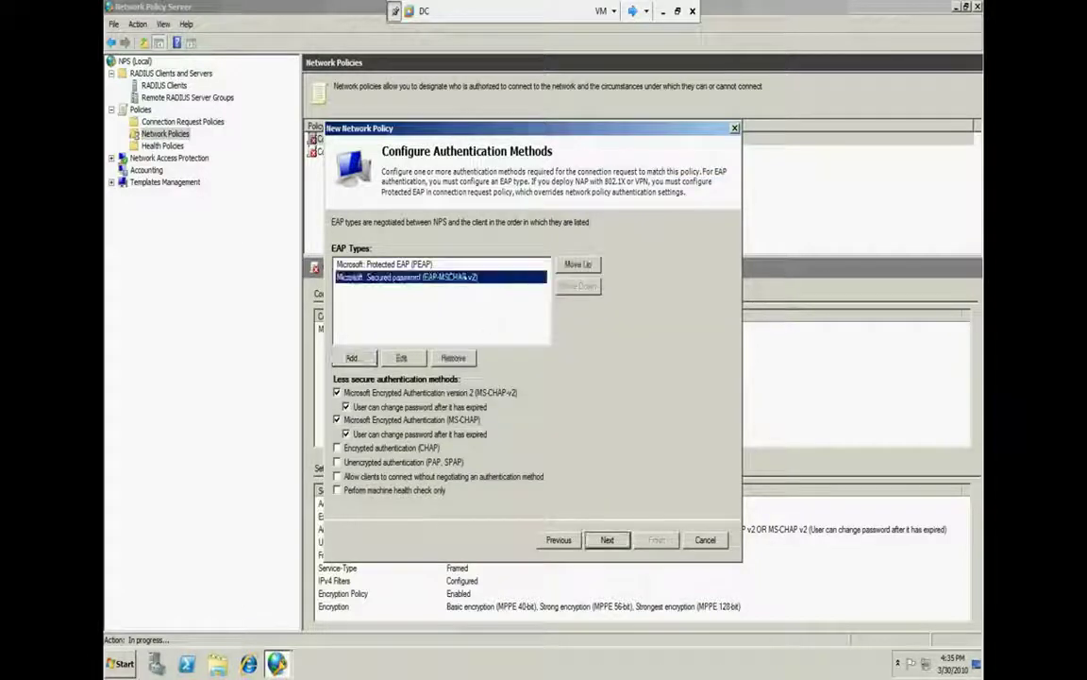
pyautogui.click(403, 358)
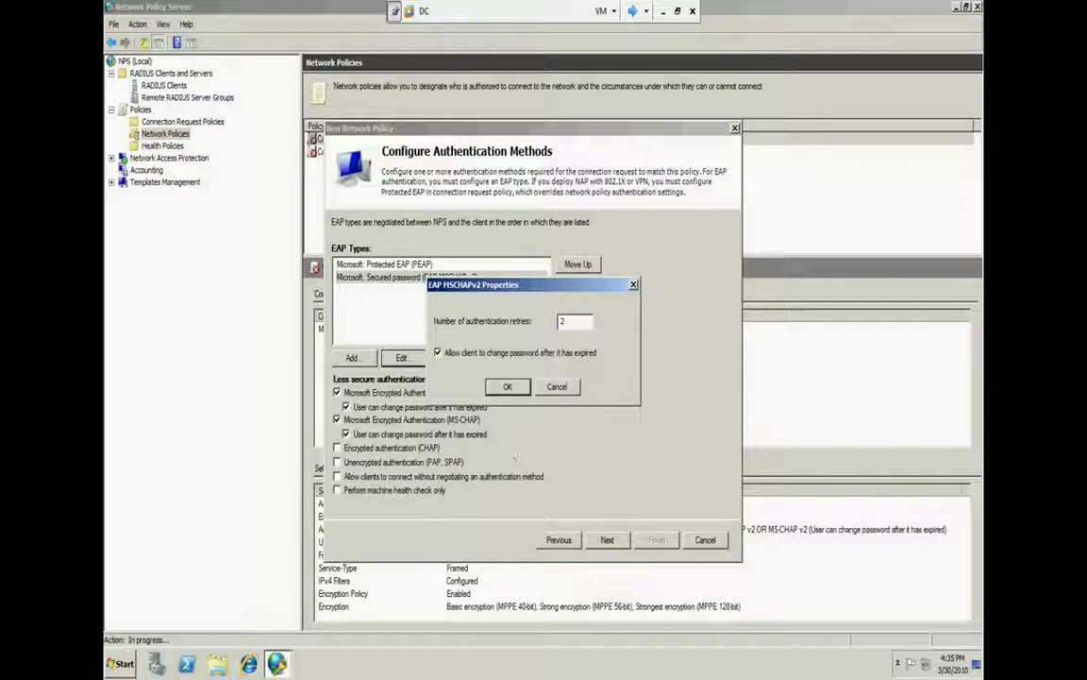
pyautogui.doubleClick(565, 321)
pyautogui.write('3')
pyautogui.click(556, 385)
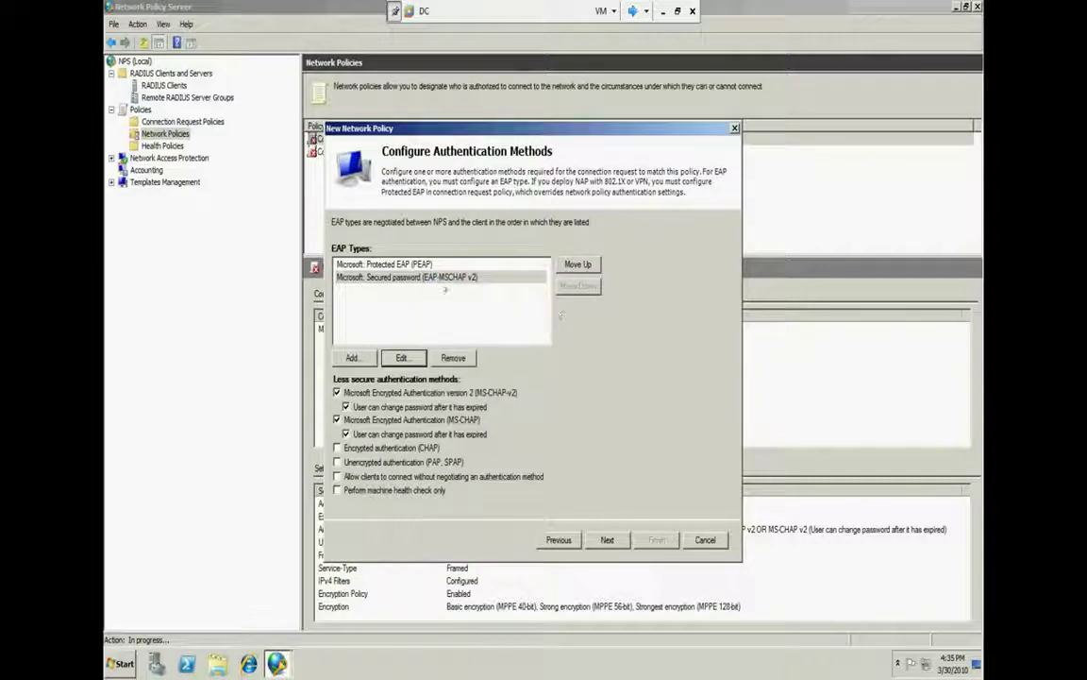
pyautogui.click(466, 337)
pyautogui.click(453, 358)
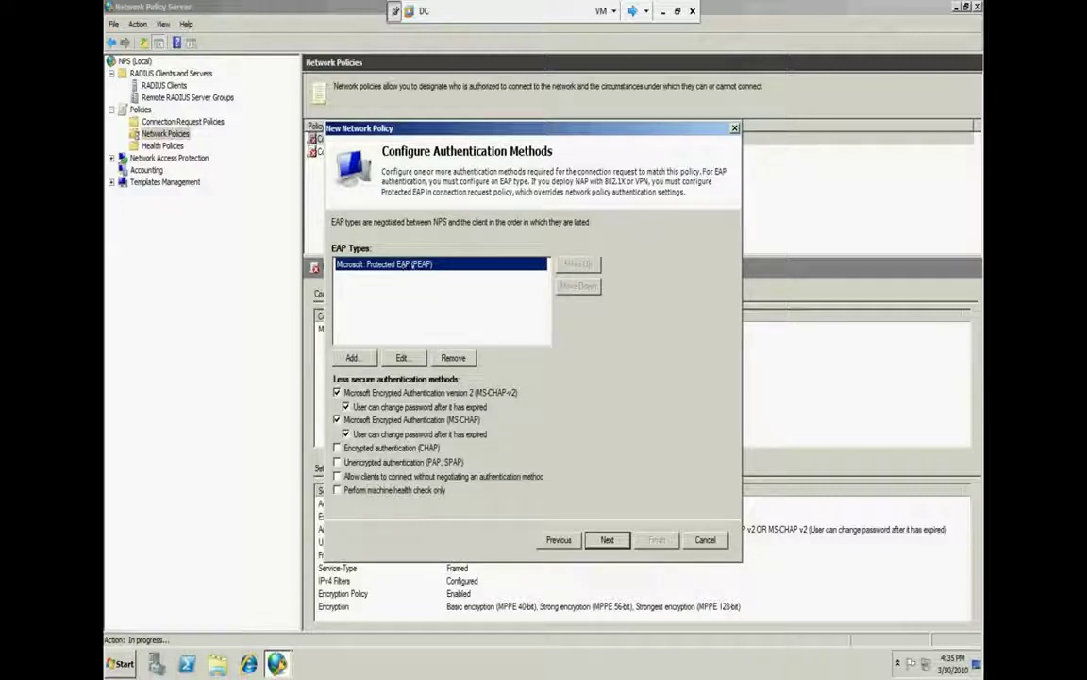
pyautogui.click(454, 357)
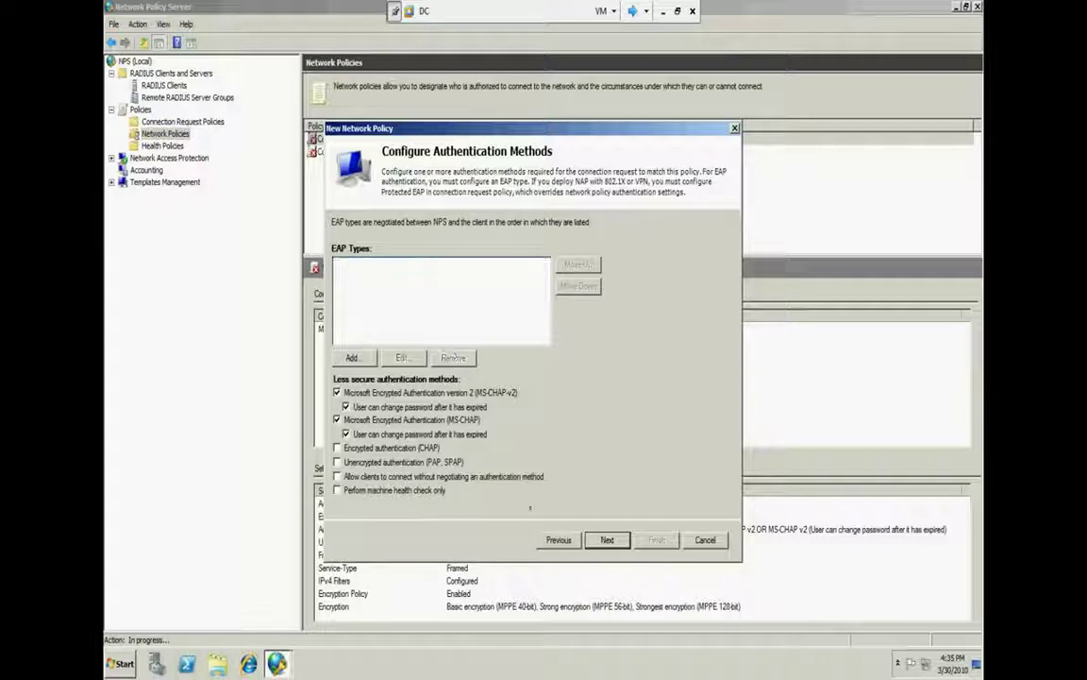
pyautogui.click(607, 540)
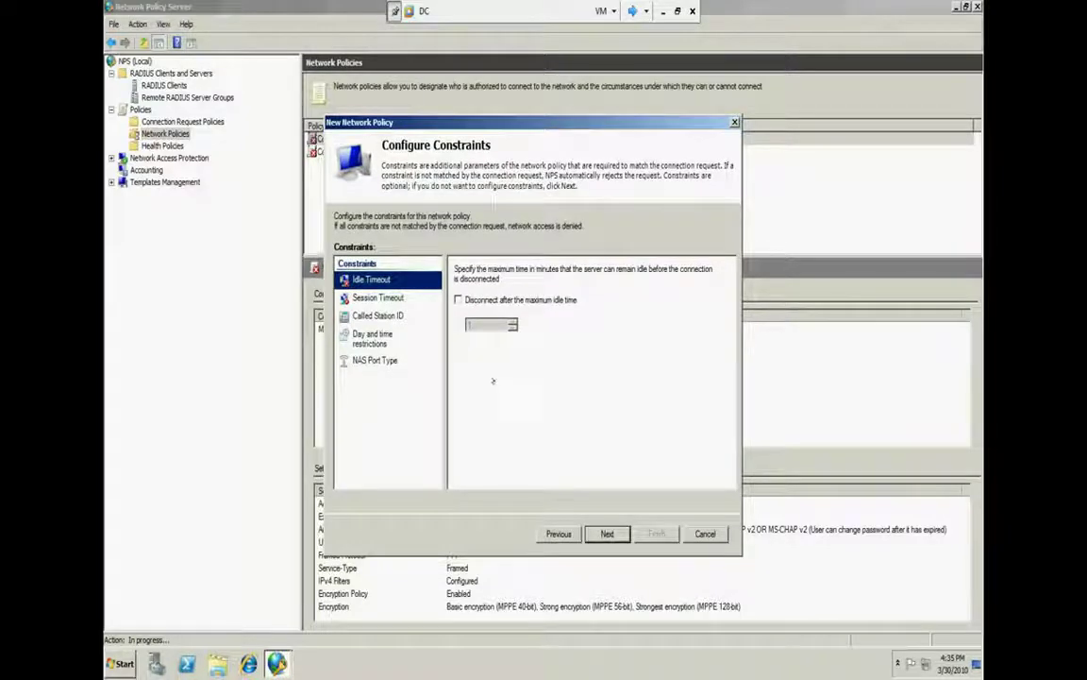
# Enable an idle timeout of 2 minutes and a session timeout of 60 minutes
pyautogui.click(458, 300)
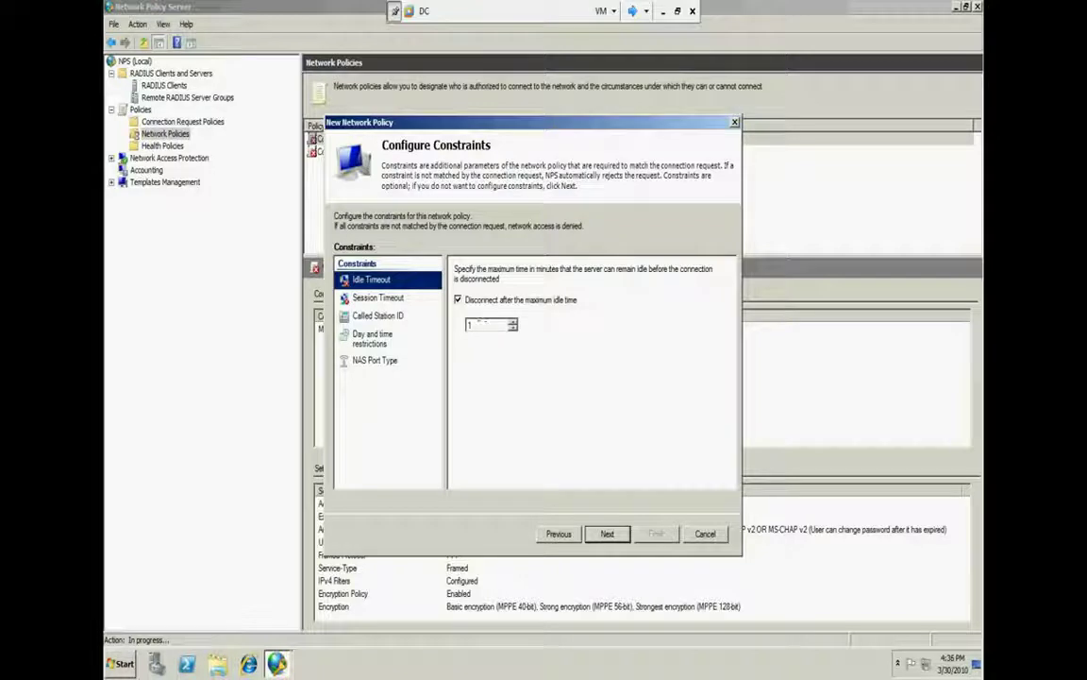
pyautogui.press('Tab')
pyautogui.write('2')
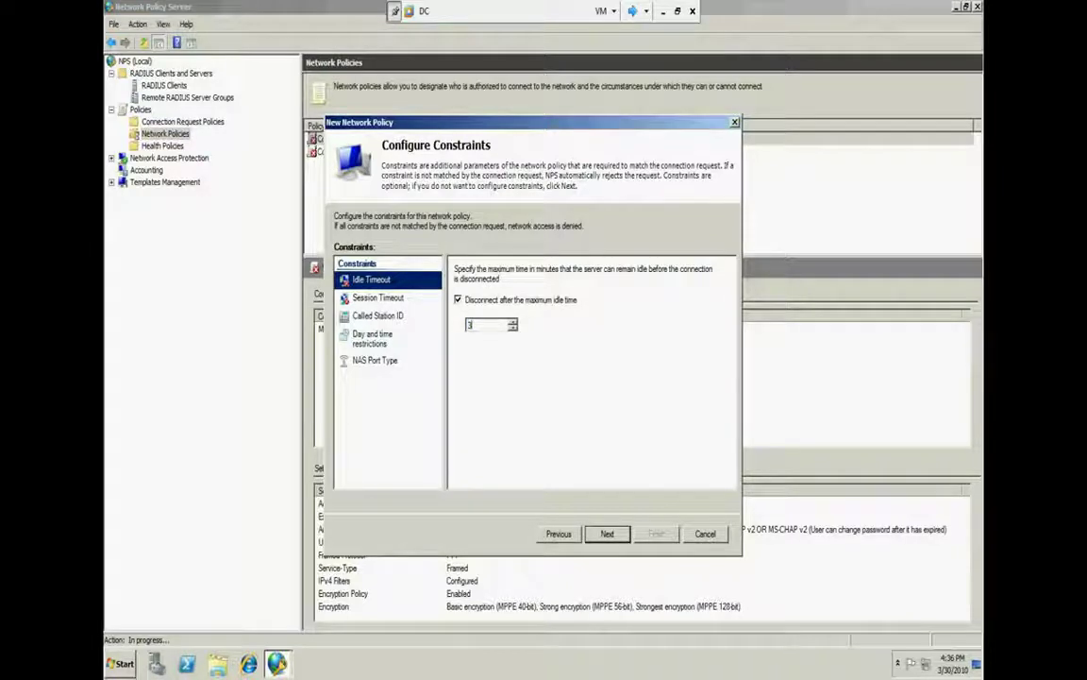
pyautogui.click(404, 297)
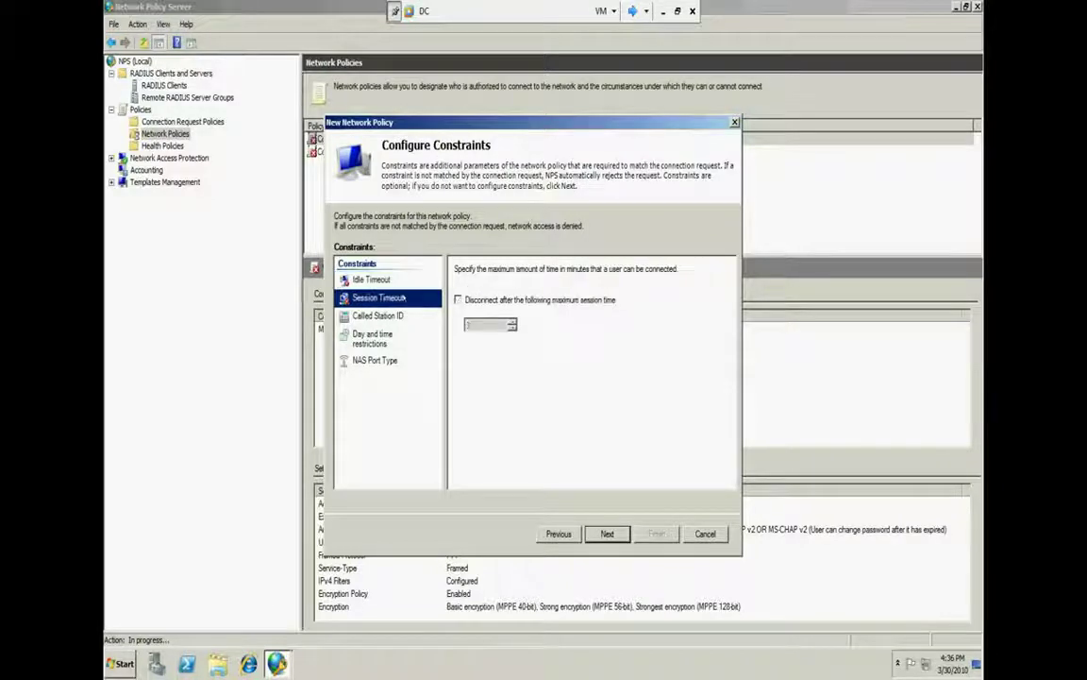
pyautogui.click(457, 299)
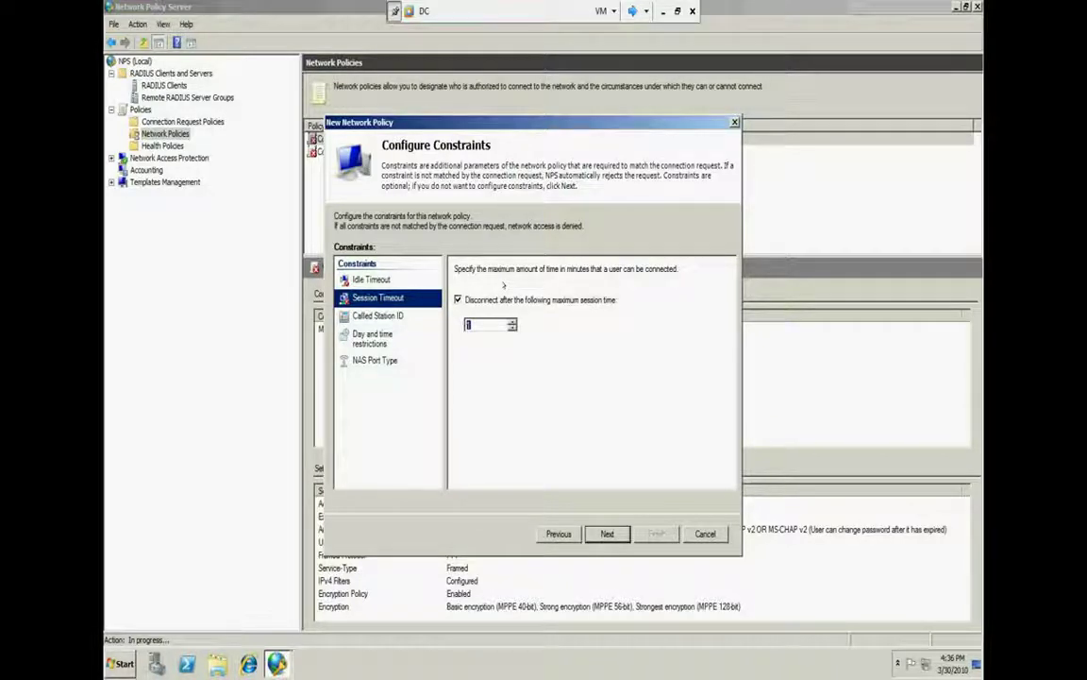
pyautogui.write('60')
pyautogui.click(418, 315)
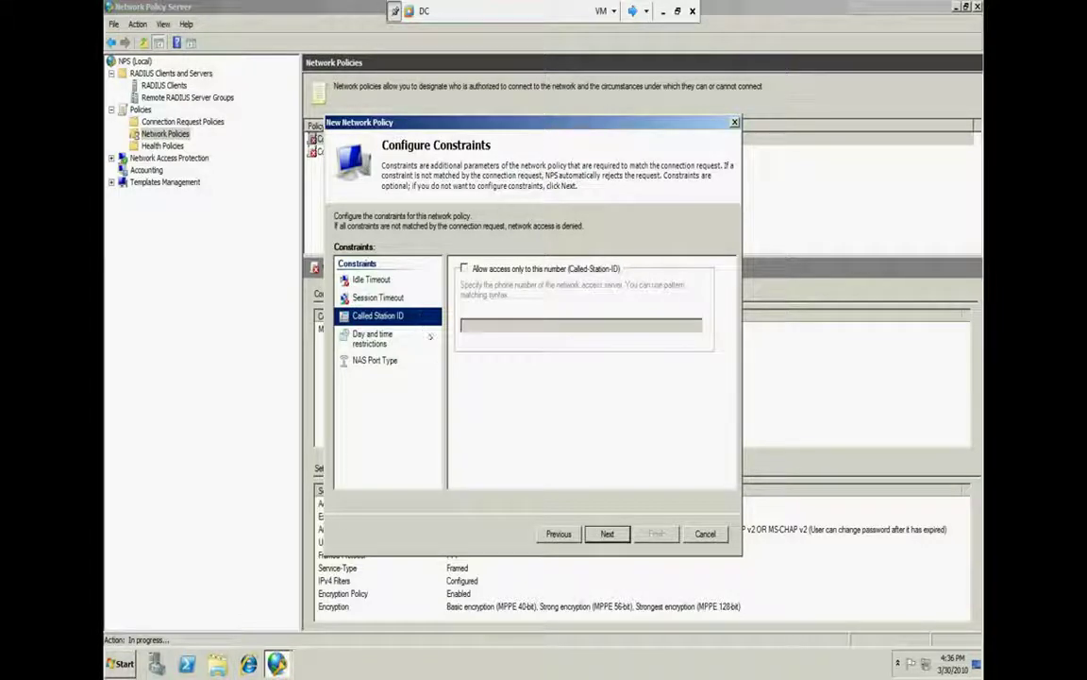
# Try denying 3 PM–11 PM and 1 AM–10 AM in the weekly schedule, then turn day and time restrictions back off
pyautogui.click(392, 337)
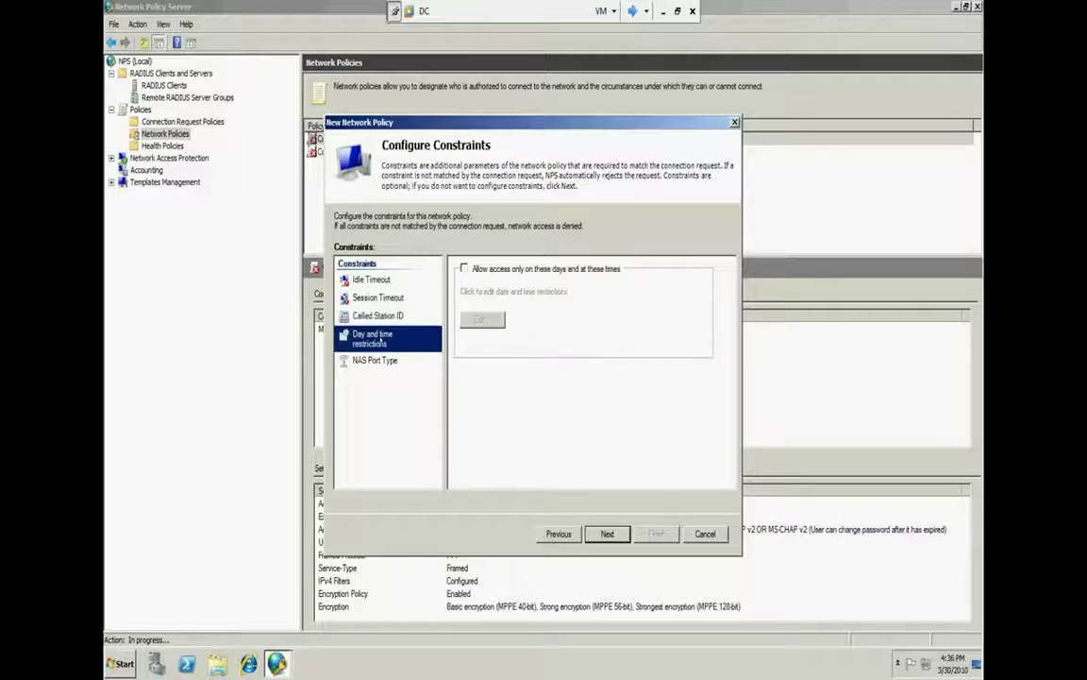
pyautogui.click(464, 268)
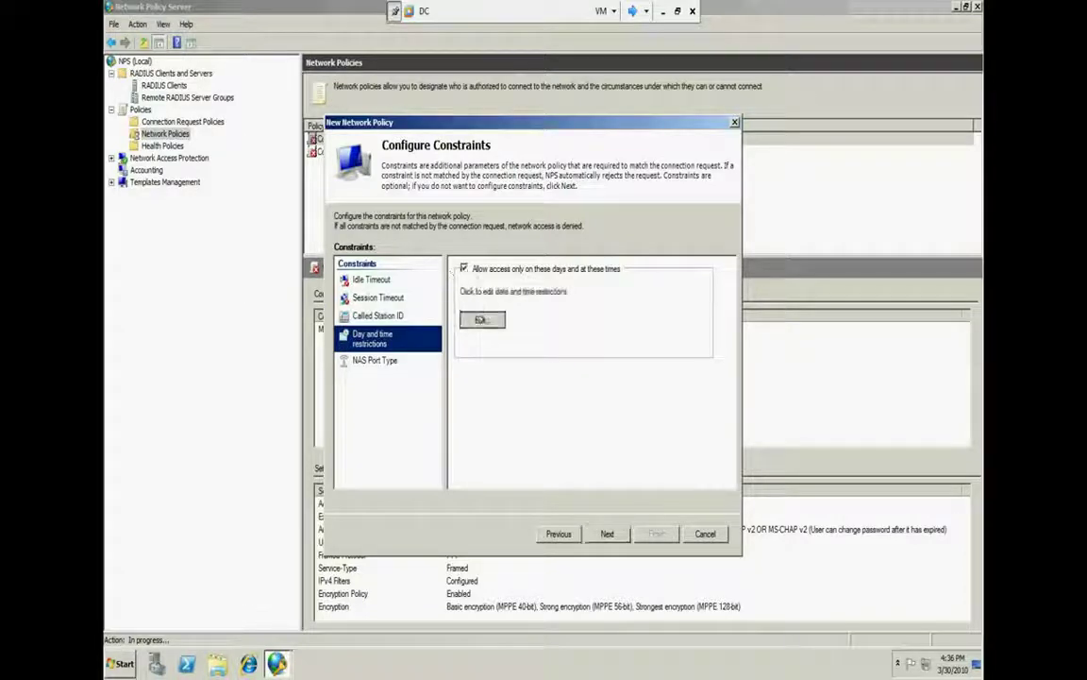
pyautogui.click(483, 319)
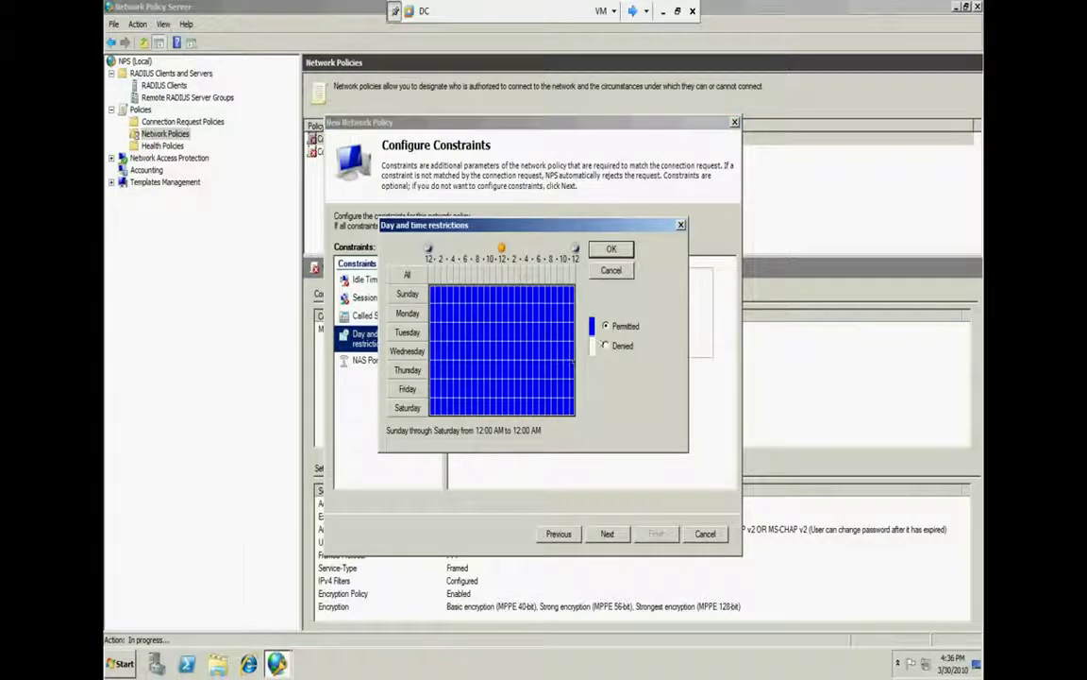
pyautogui.click(606, 345)
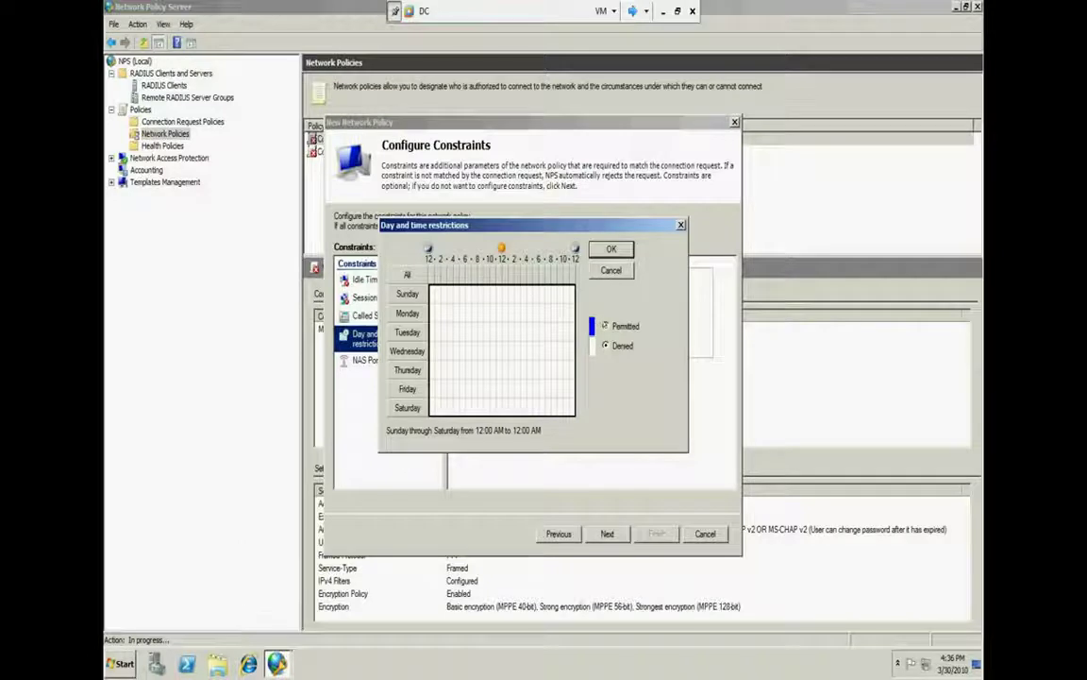
pyautogui.press('Up')
pyautogui.moveTo(522, 286); pyautogui.dragTo(572, 413)
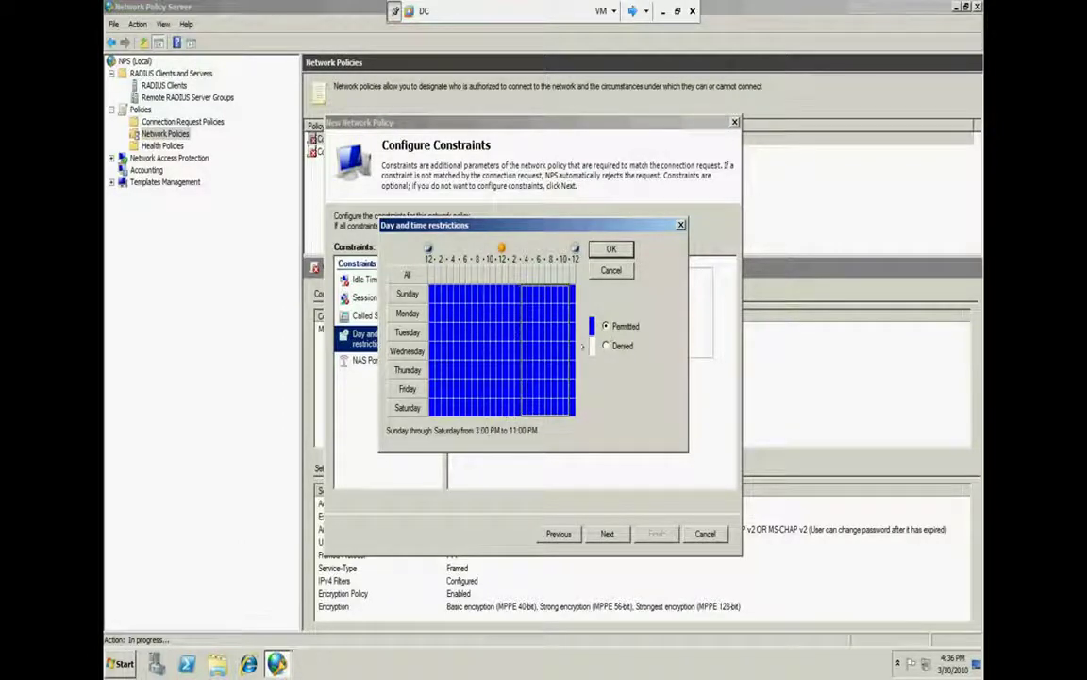
pyautogui.click(605, 346)
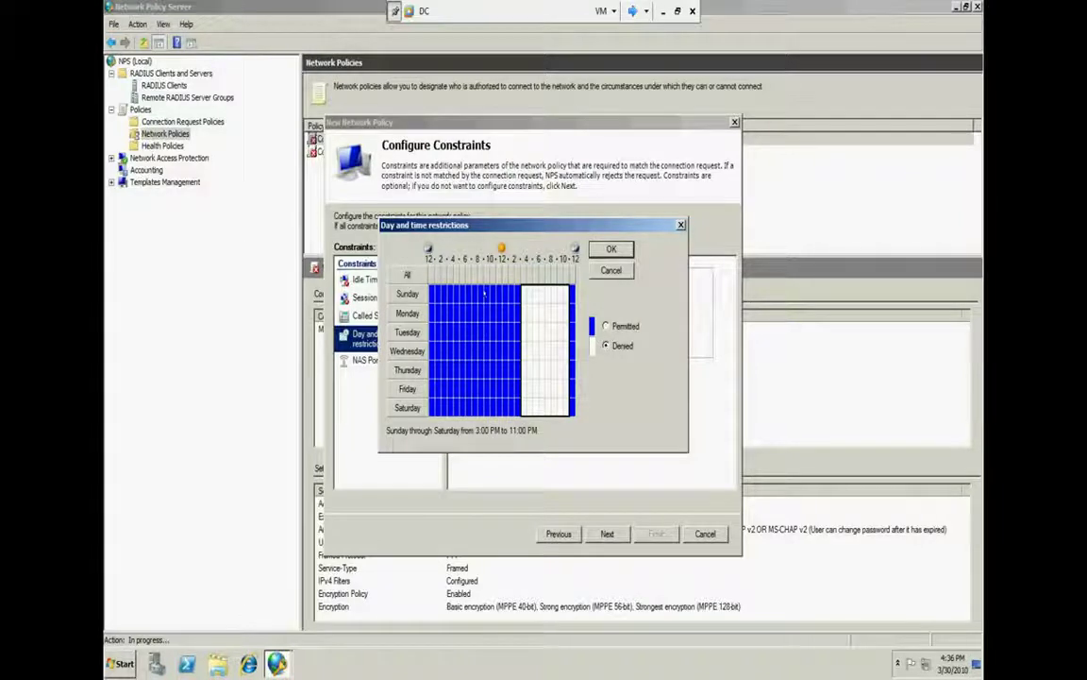
pyautogui.click(605, 346)
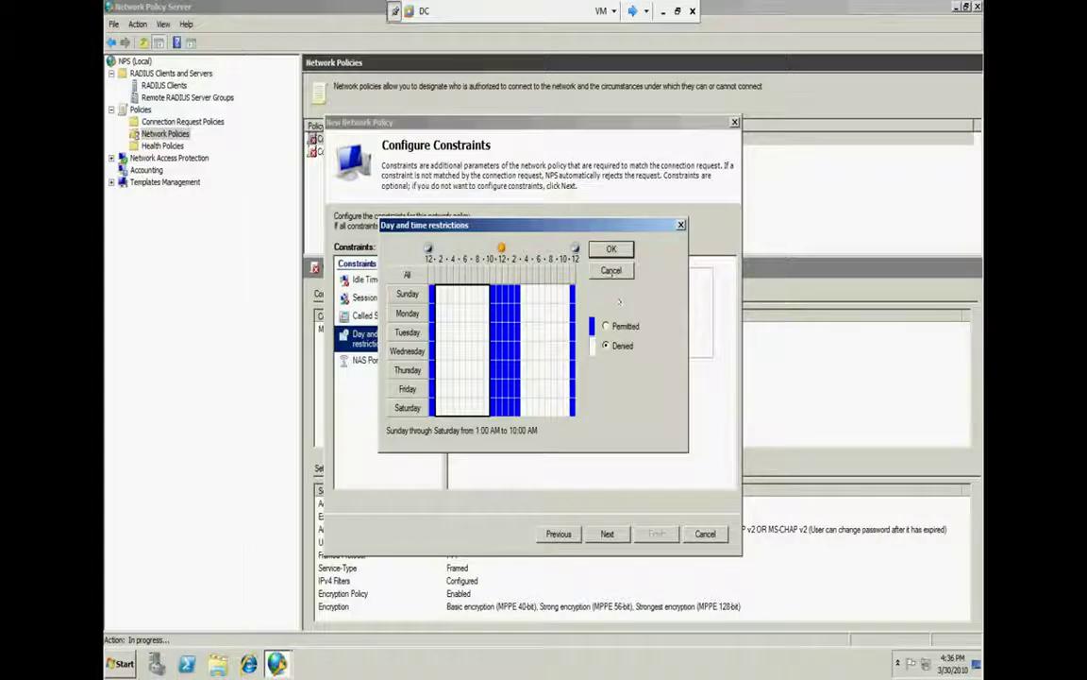
pyautogui.click(610, 248)
pyautogui.click(498, 269)
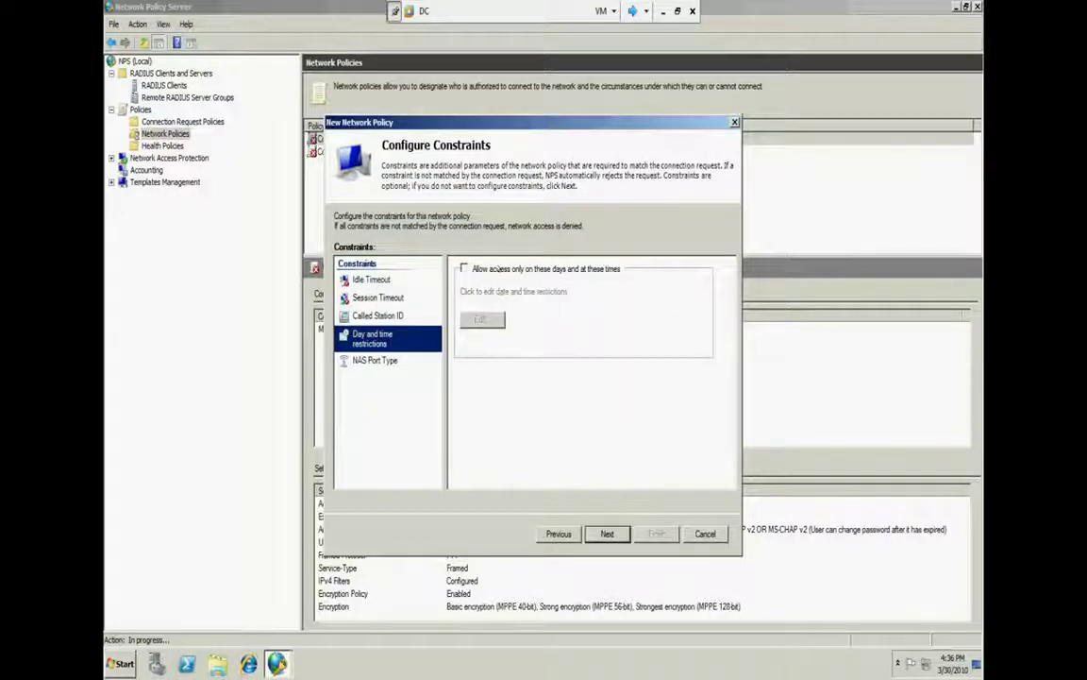
# Allow the Virtual (VPN), ISDN Sync and Sync (T1 Line) NAS port types, leaving Async (Modem) unchecked
pyautogui.click(397, 360)
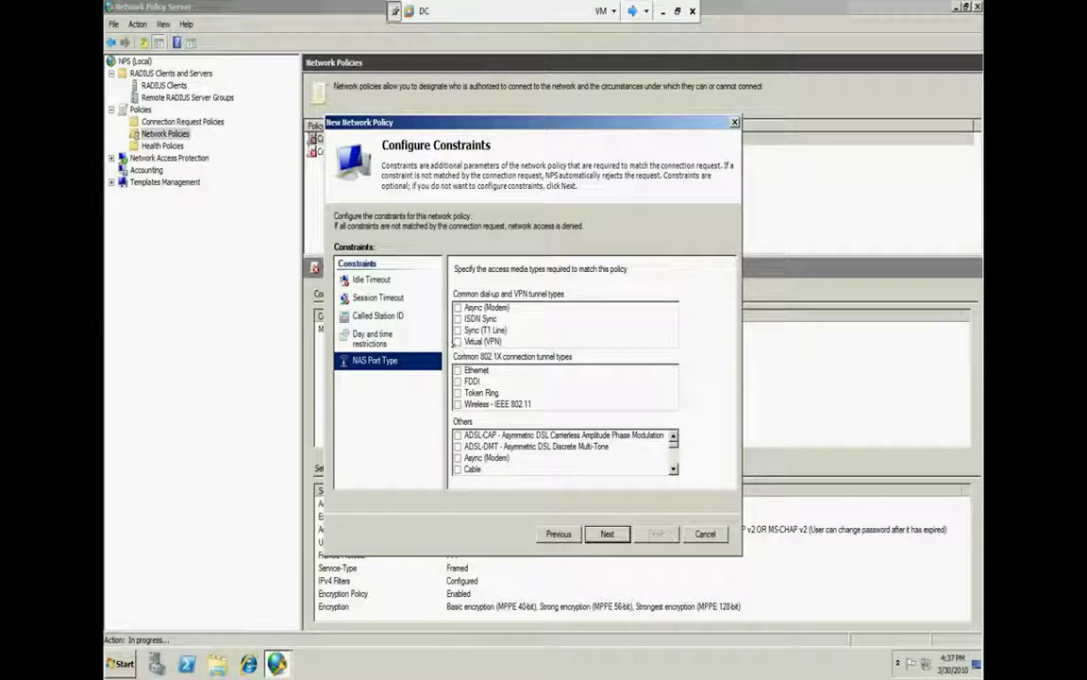
pyautogui.click(458, 341)
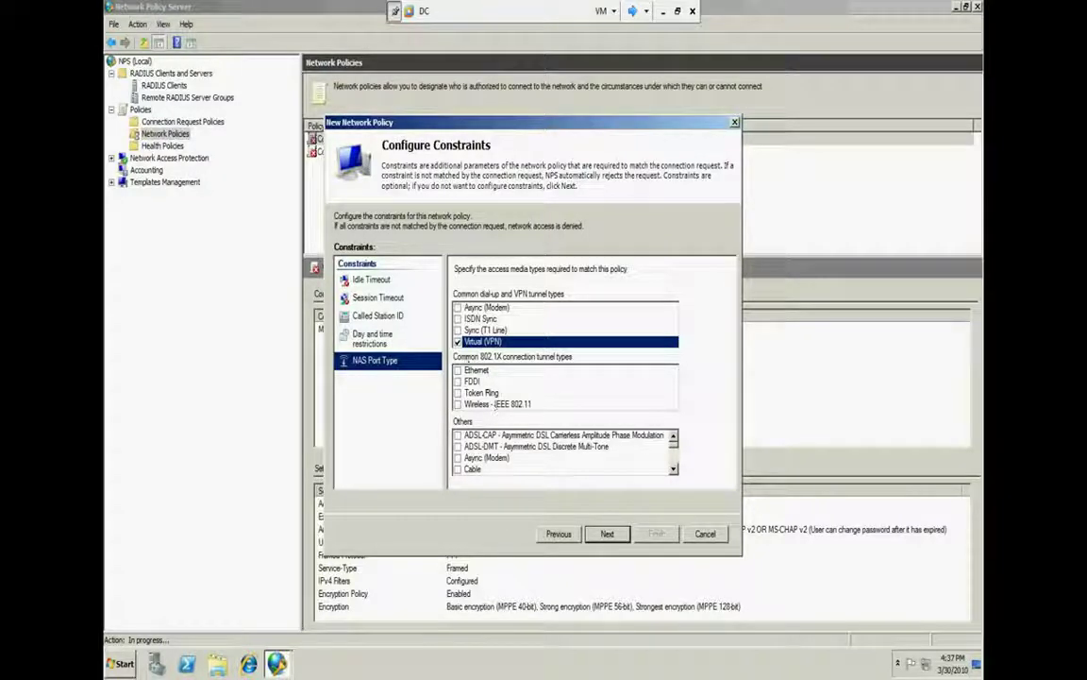
pyautogui.press('Up')
pyautogui.press('space')
pyautogui.press('Up')
pyautogui.press('space')
pyautogui.press('Up')
pyautogui.press('space')
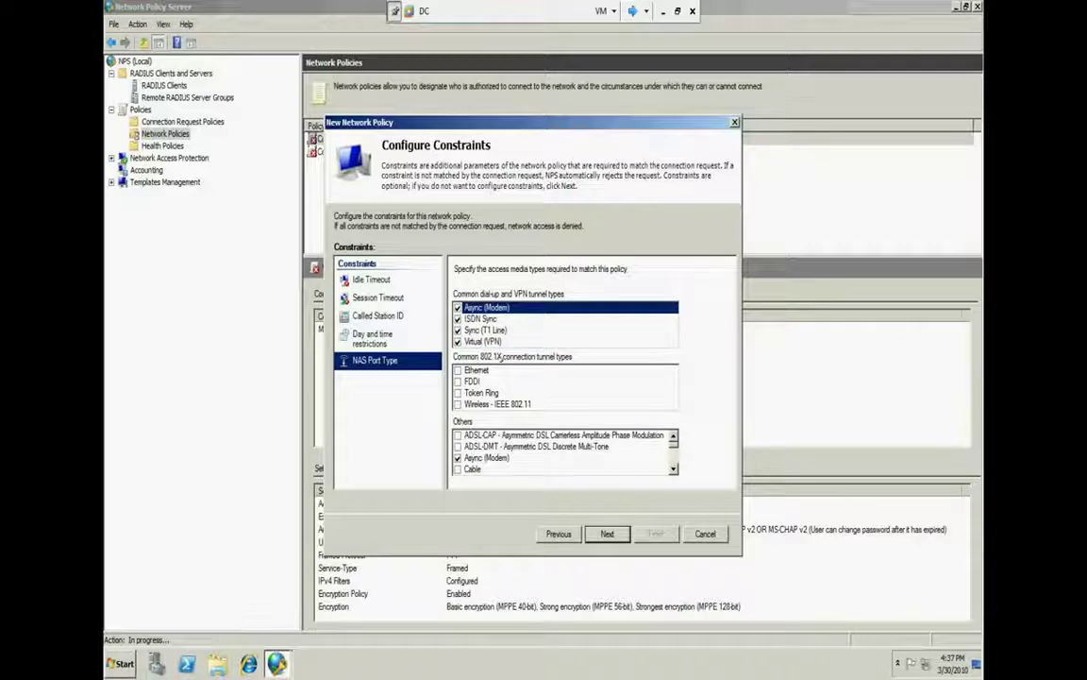
pyautogui.press('space')
# Add Ethernet to the allowed port types and continue to Configure Settings
pyautogui.click(457, 370)
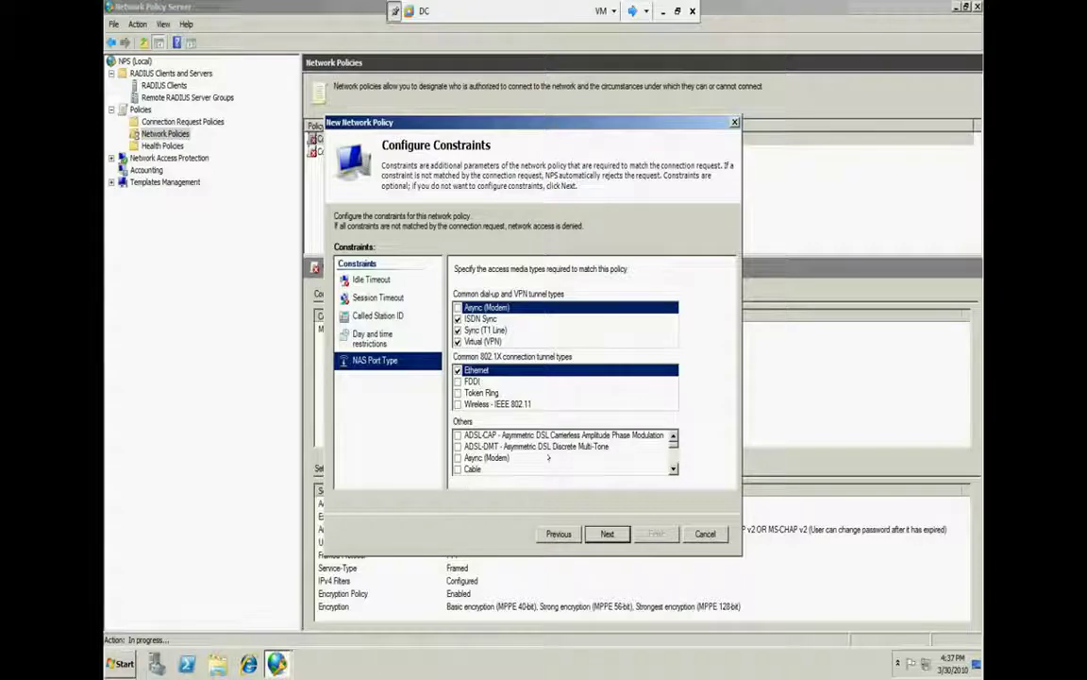
pyautogui.click(503, 435)
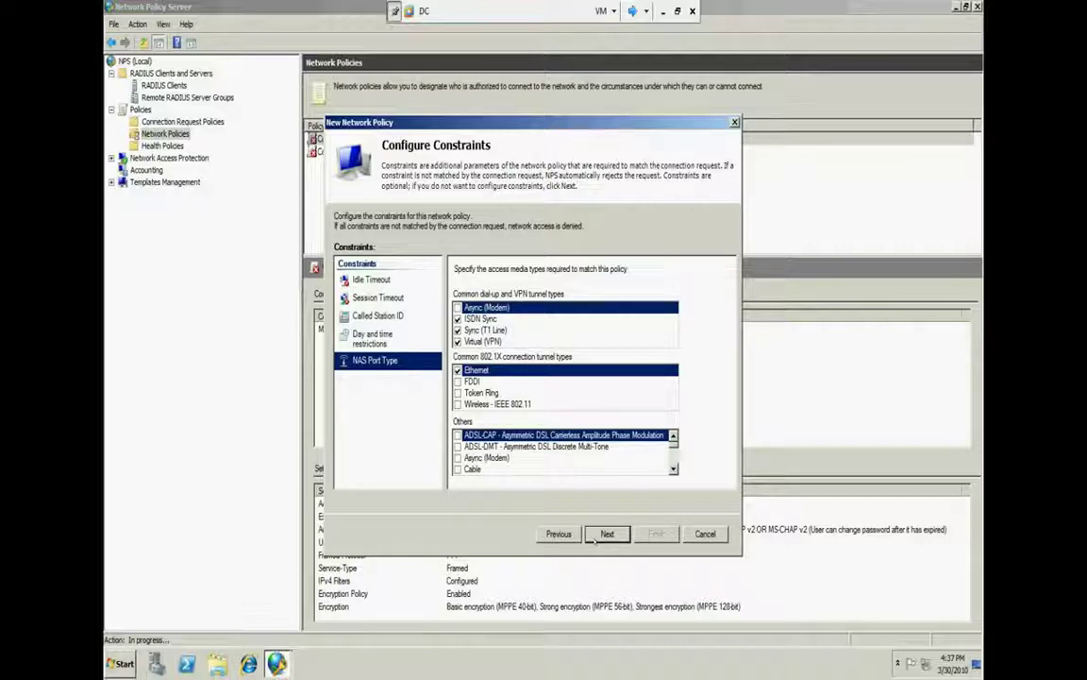
pyautogui.click(598, 535)
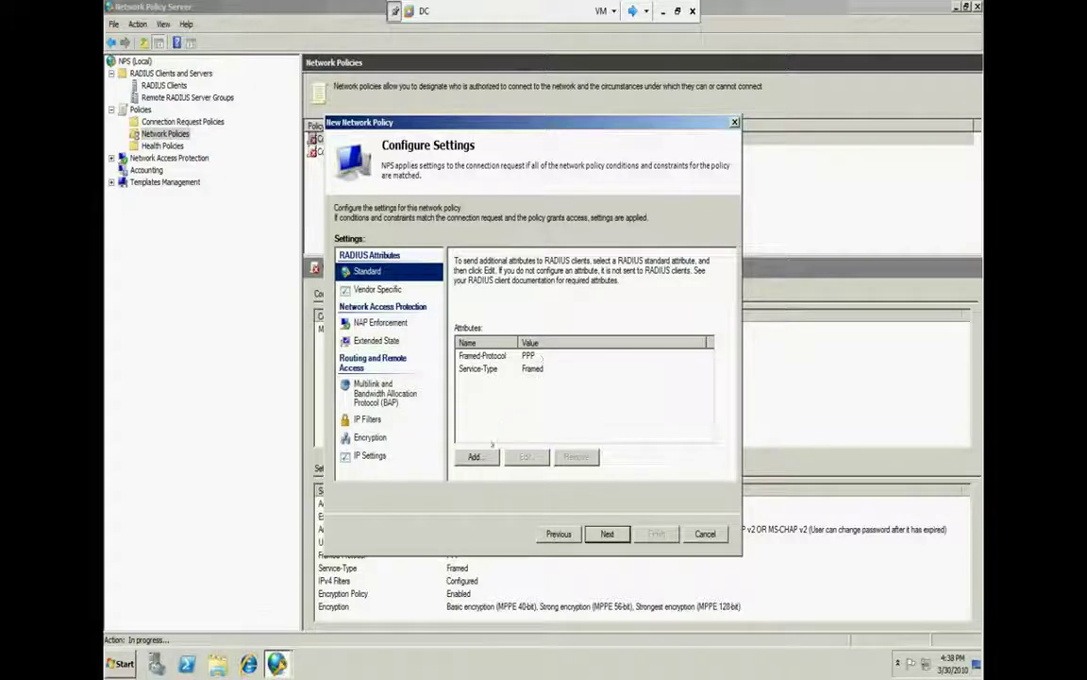
# Browse the standard RADIUS attributes filtered to VPN or Dial-Up, then close the list without adding any
pyautogui.click(474, 457)
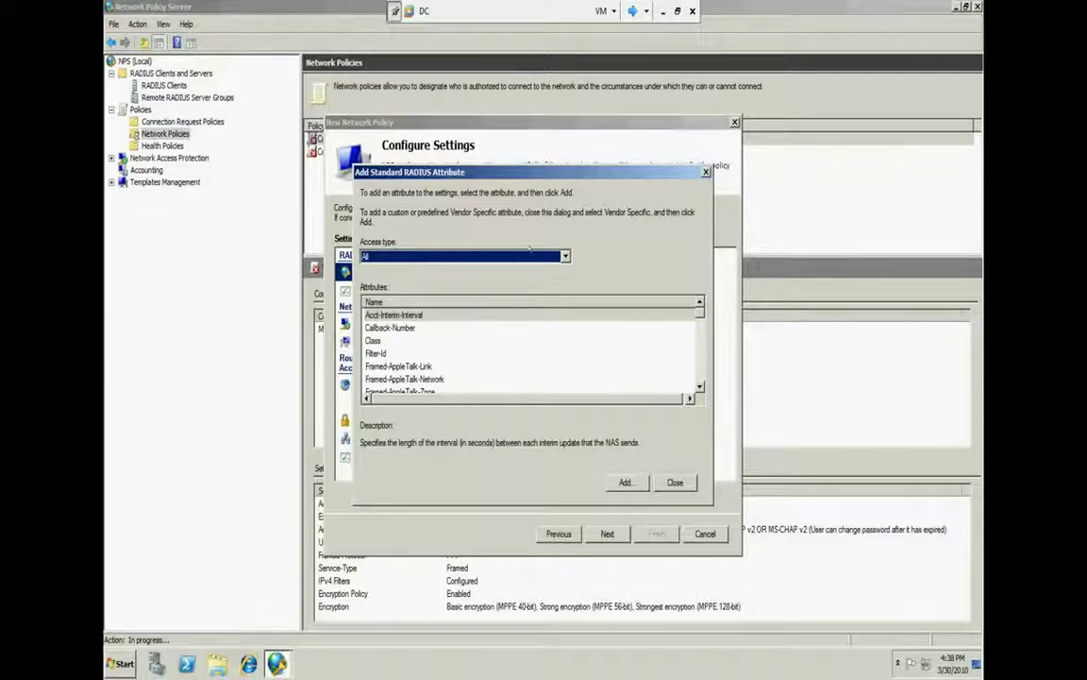
pyautogui.click(468, 255)
pyautogui.click(431, 281)
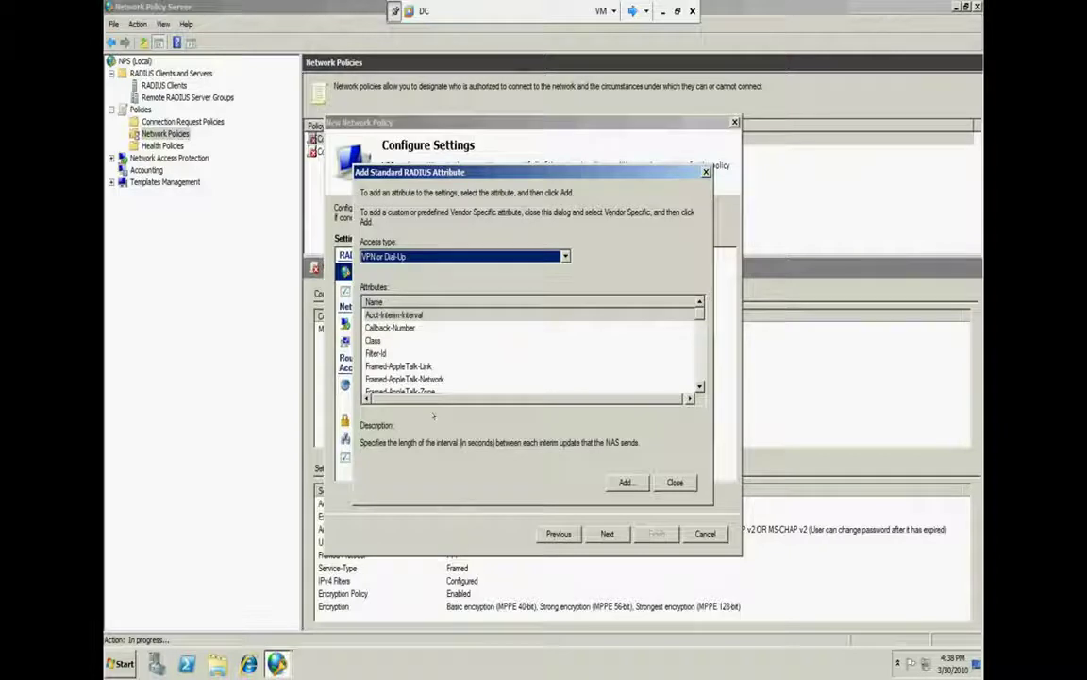
pyautogui.click(392, 366)
pyautogui.scroll(-1, 445, 365)
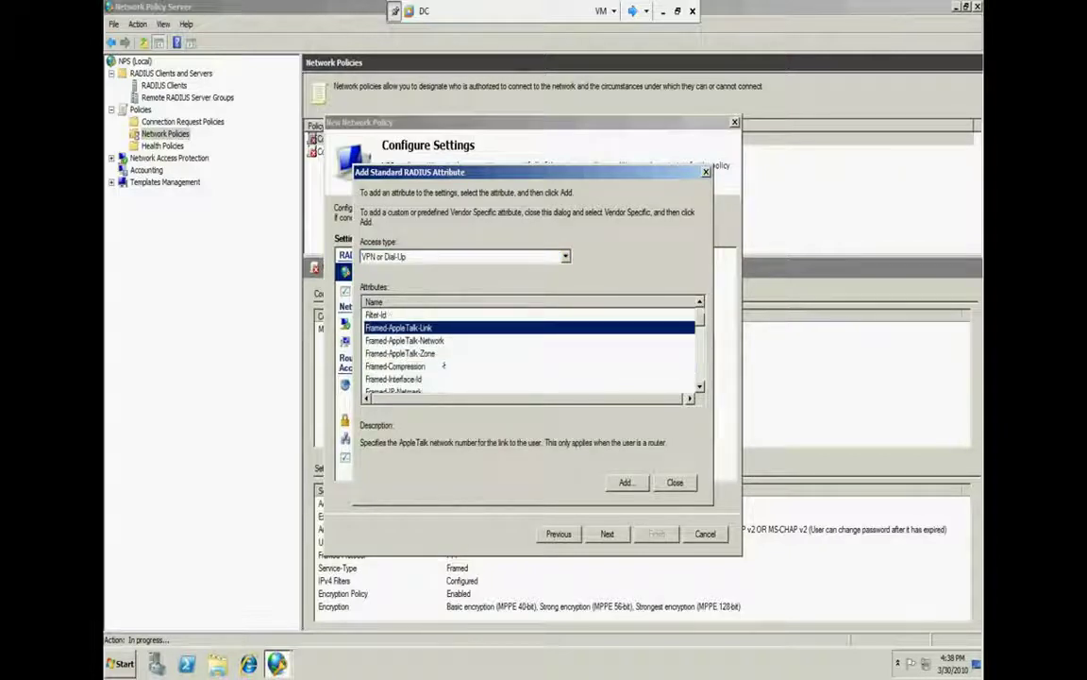
pyautogui.scroll(-7, 444, 366)
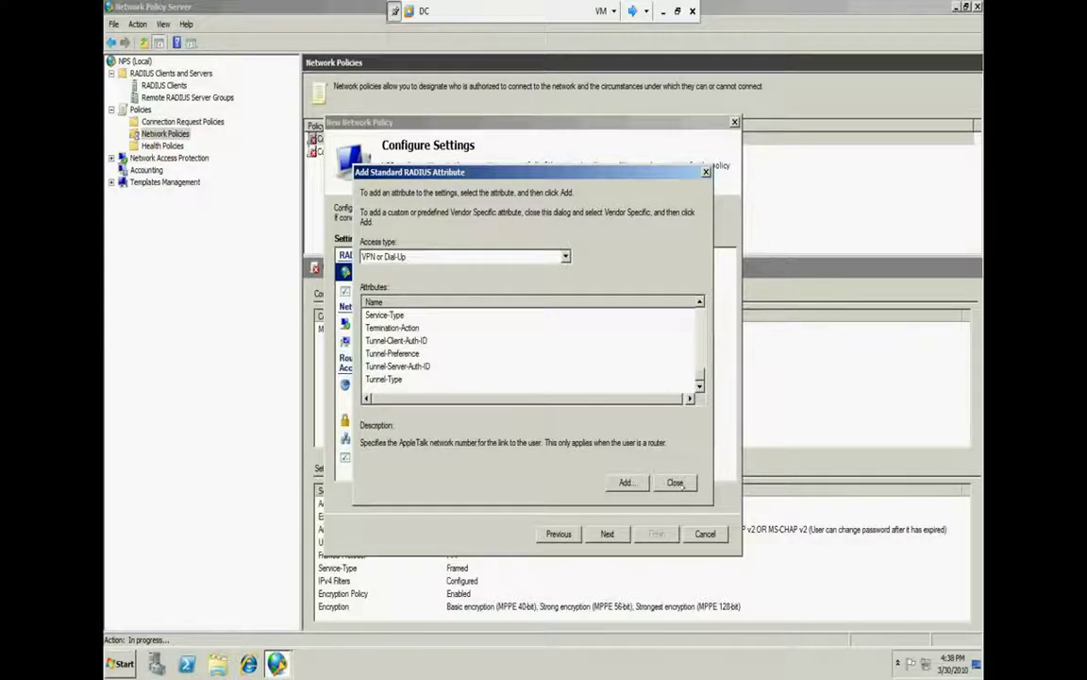
pyautogui.press('Escape')
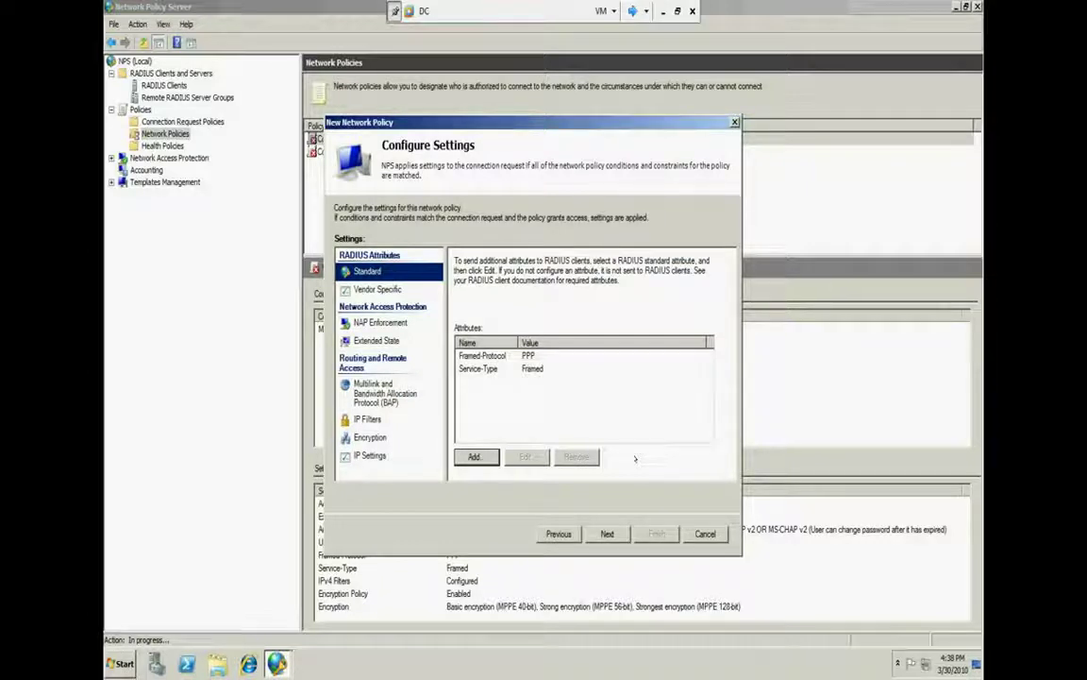
# Step through the Vendor Specific, NAP Enforcement and Extended State pages, ending on Multilink and BAP
pyautogui.click(414, 289)
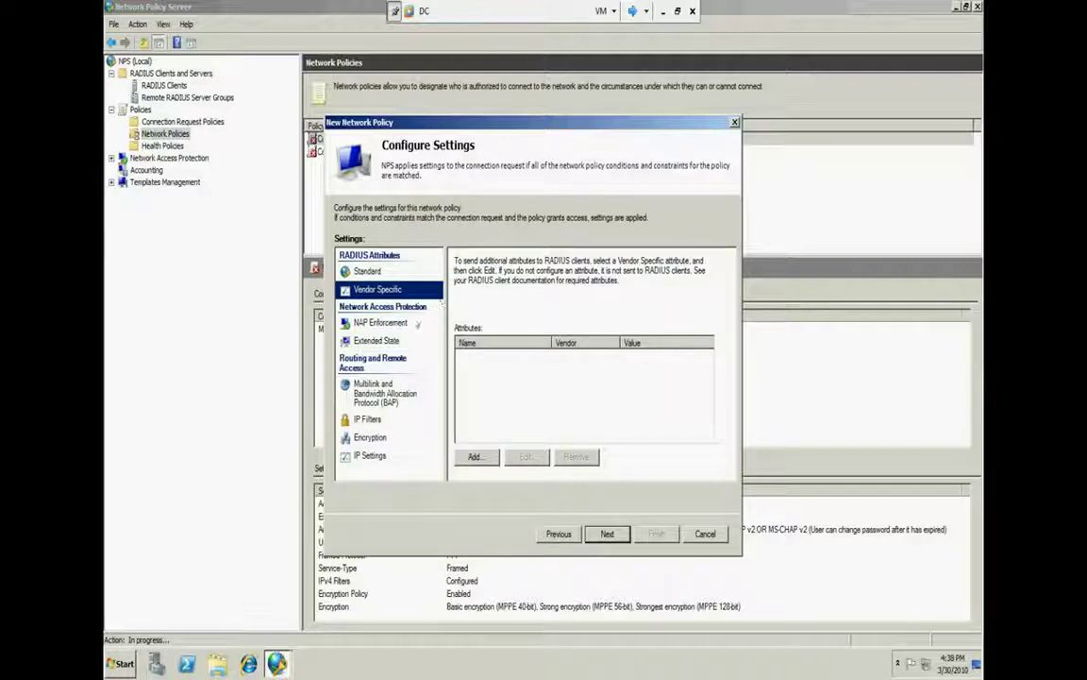
pyautogui.click(405, 324)
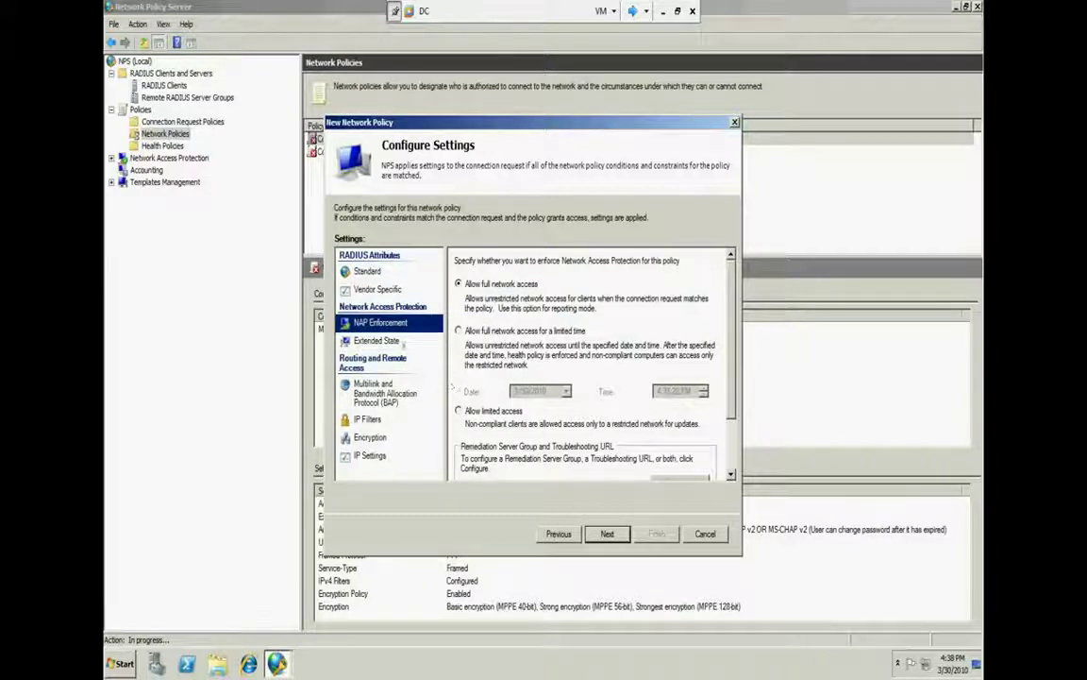
pyautogui.click(407, 346)
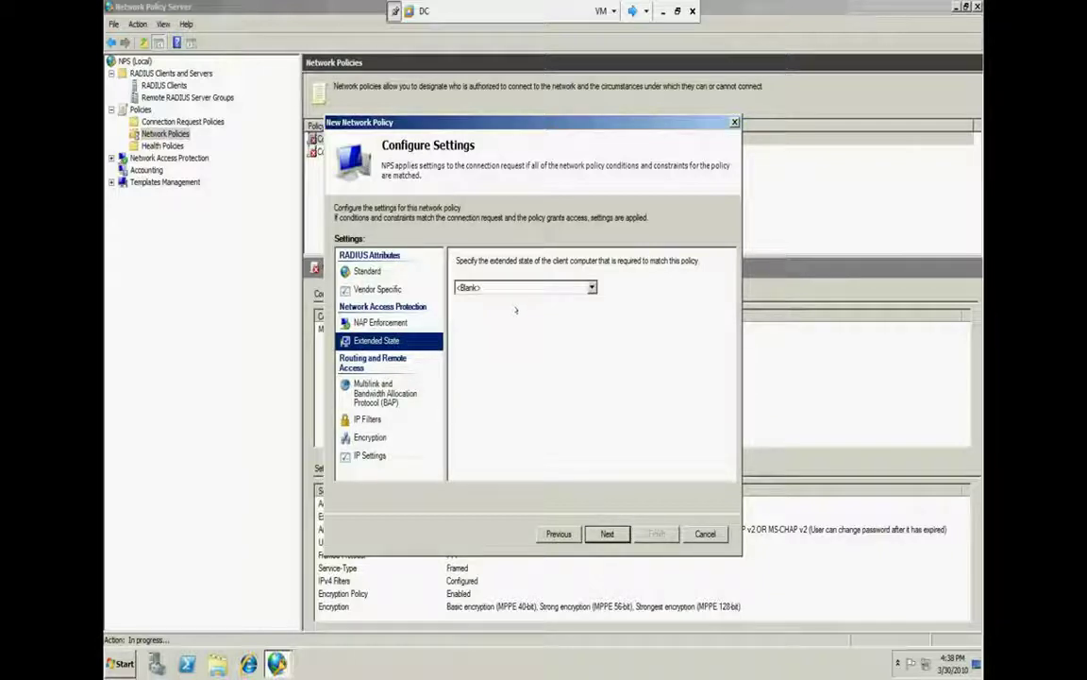
pyautogui.click(396, 322)
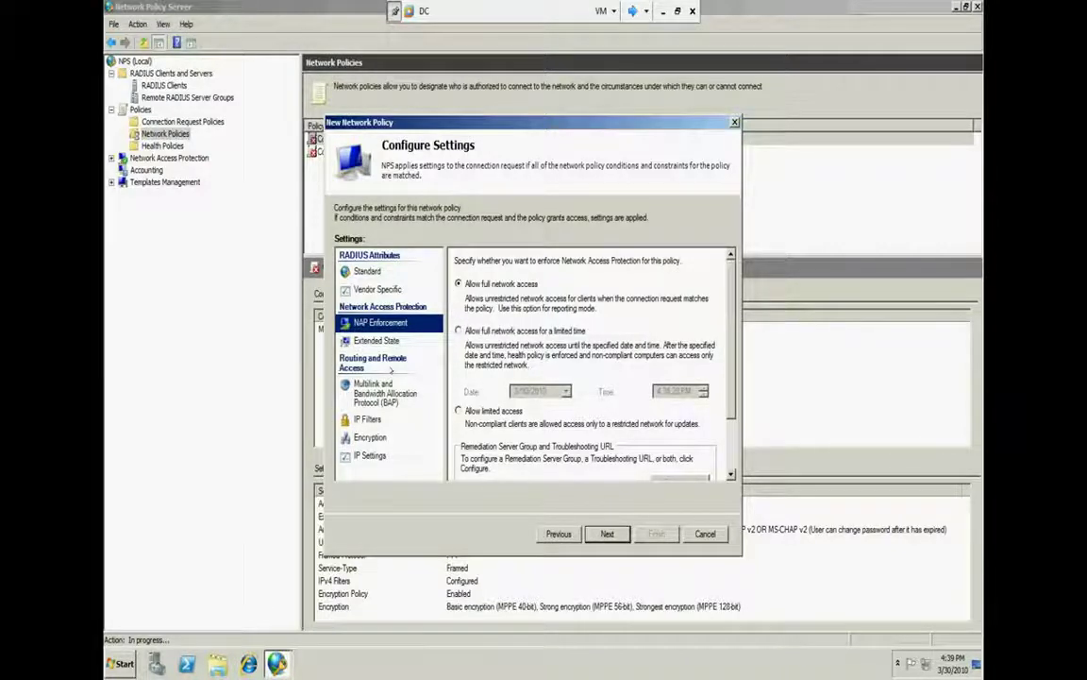
pyautogui.click(351, 387)
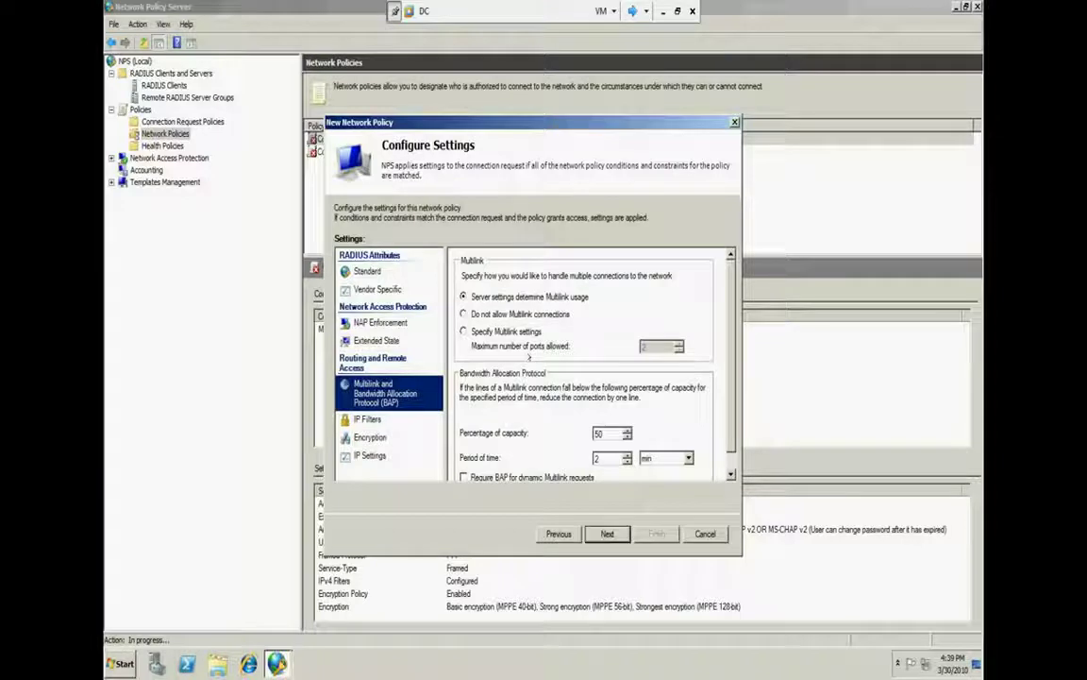
# Try the Multilink options, then leave Multilink usage determined by server settings
pyautogui.click(529, 315)
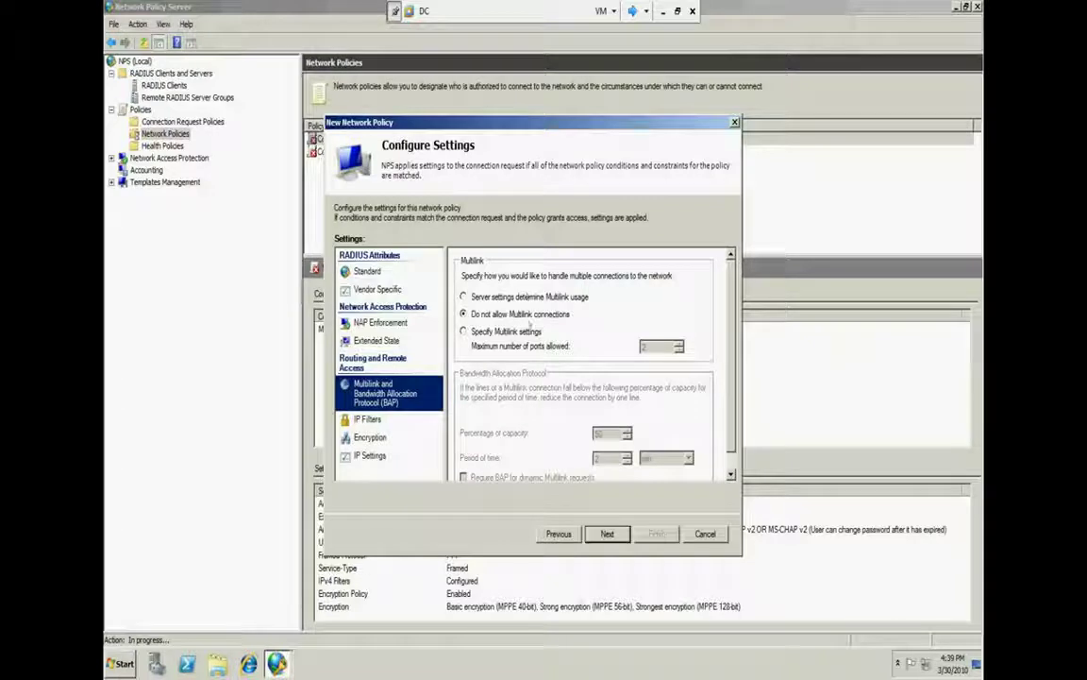
pyautogui.click(525, 335)
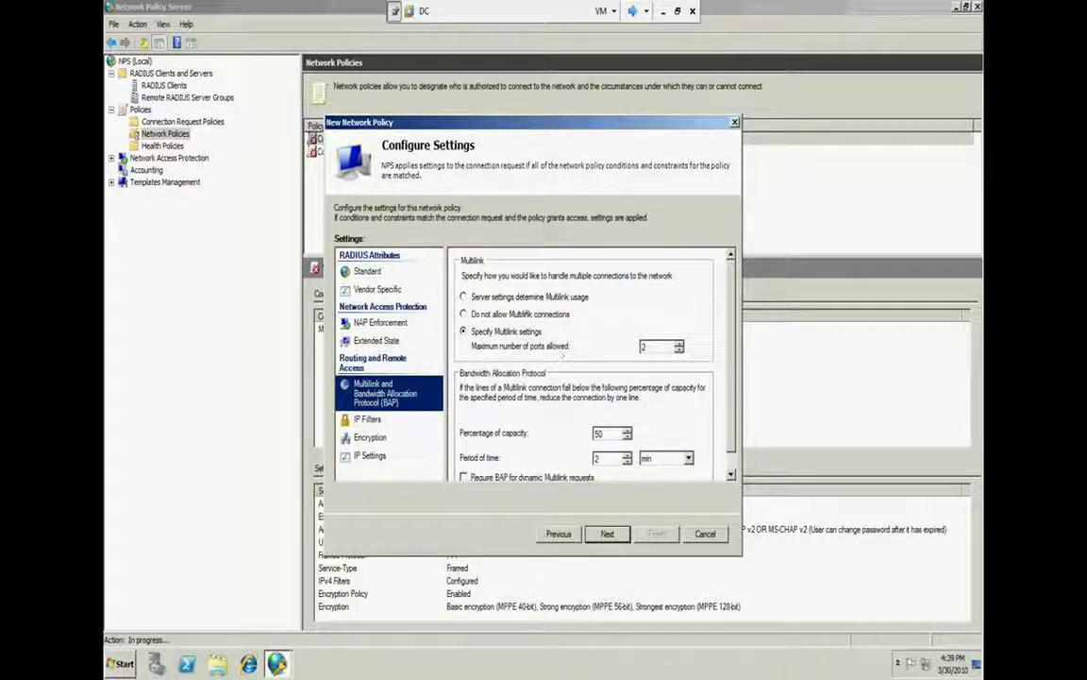
pyautogui.click(525, 297)
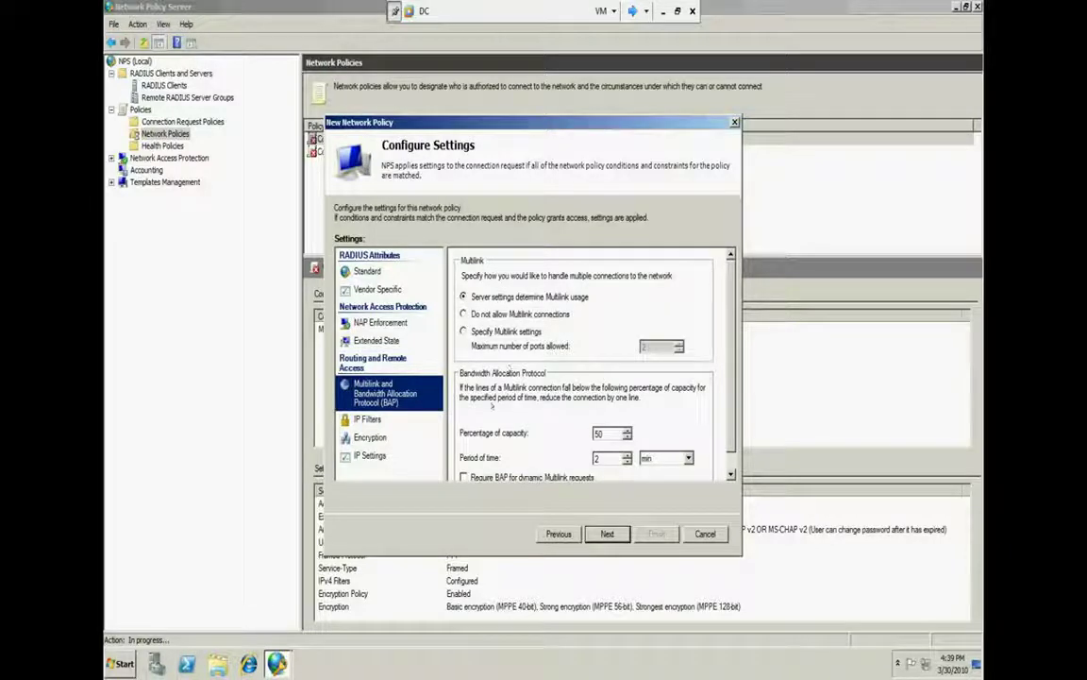
# Review the IP filters, encryption and IP settings pages, then finish creating the RDp policy
pyautogui.click(382, 418)
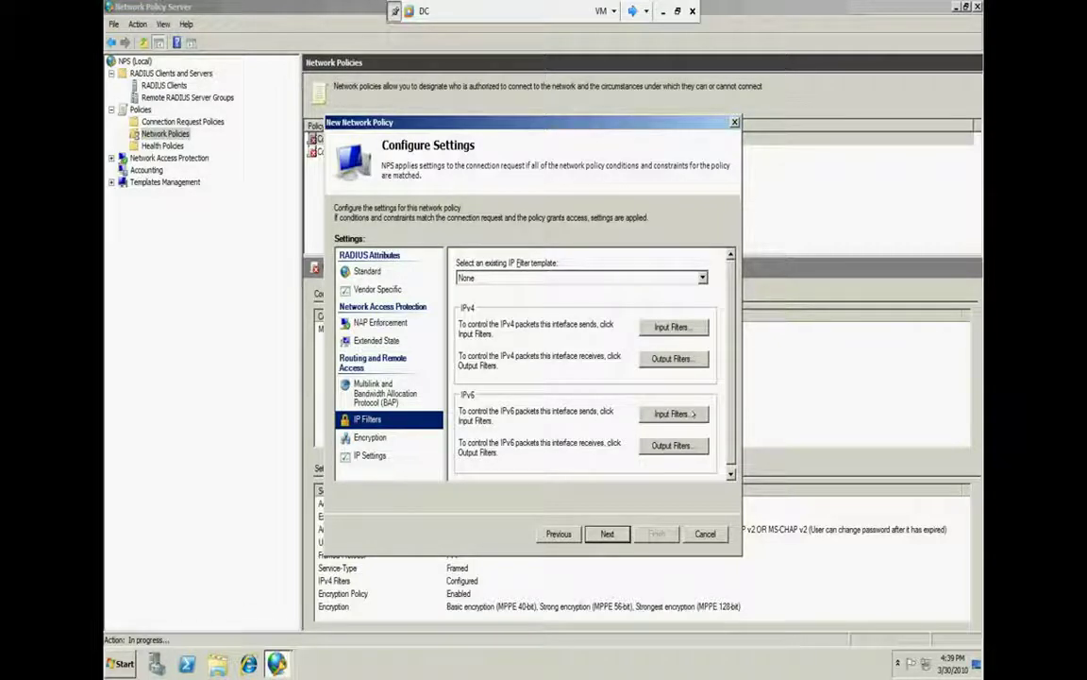
pyautogui.click(382, 439)
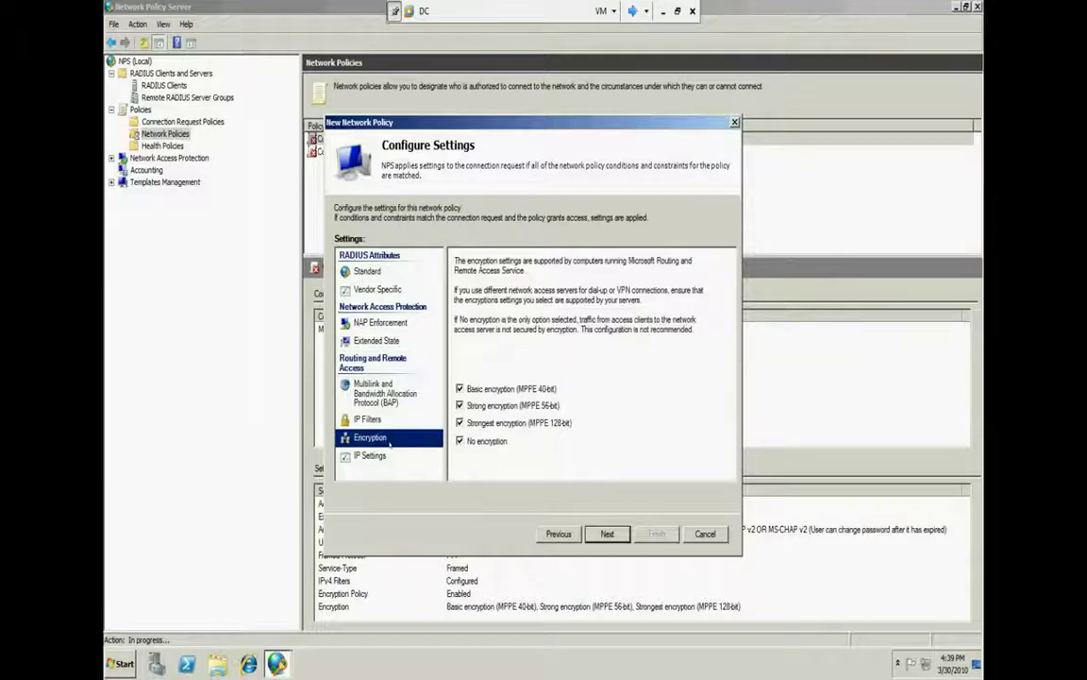
pyautogui.click(387, 456)
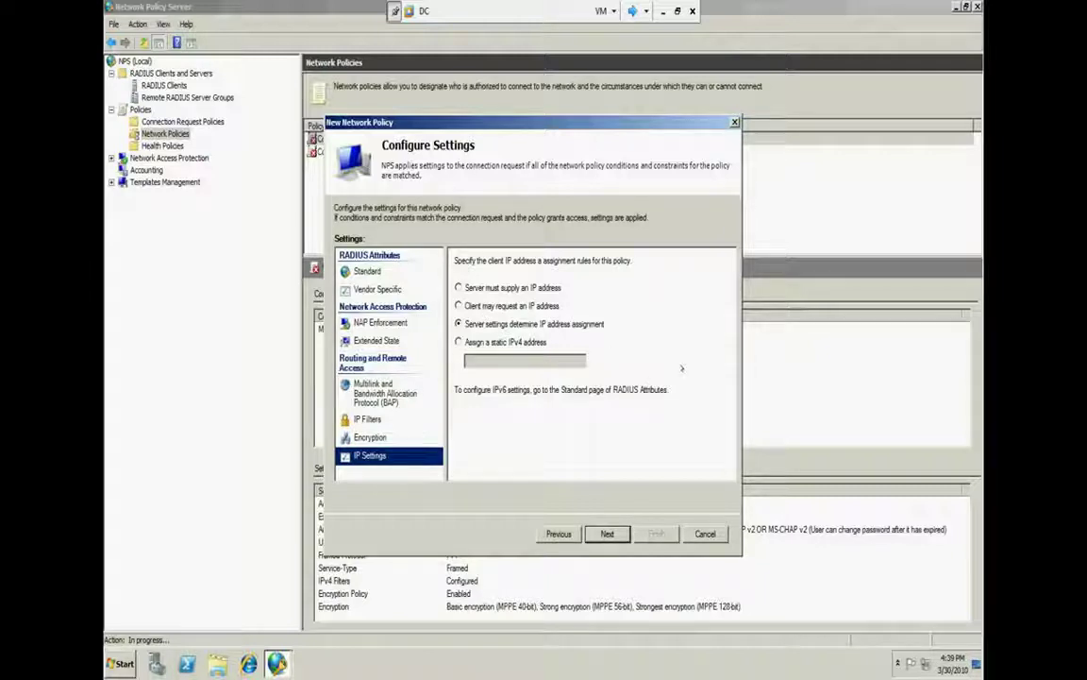
pyautogui.click(607, 533)
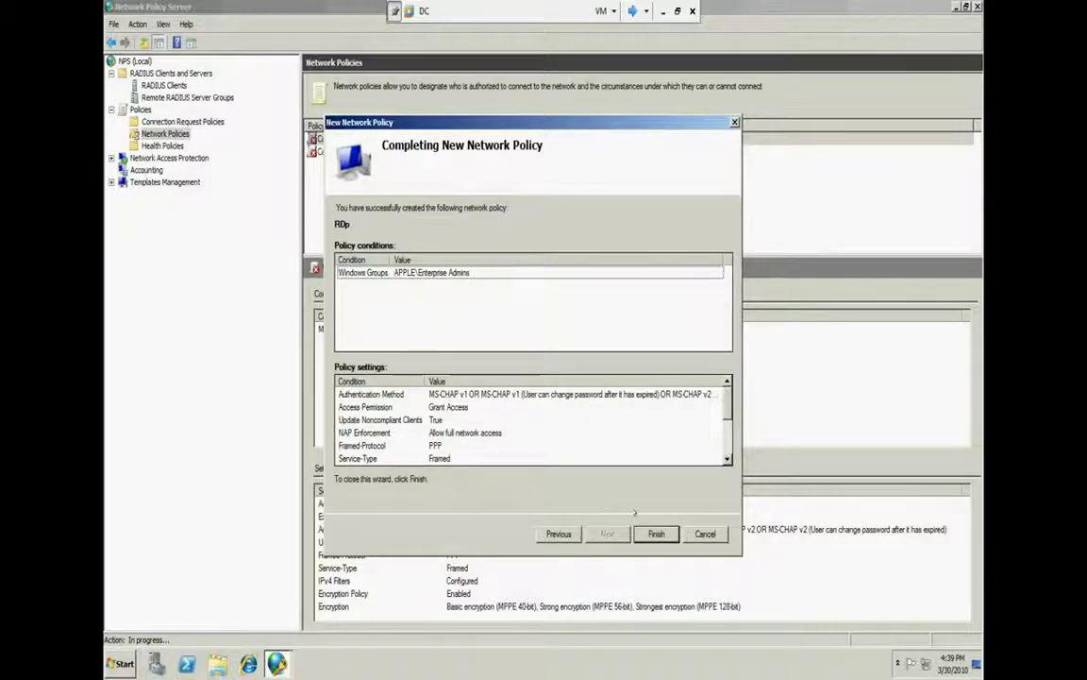
pyautogui.click(656, 534)
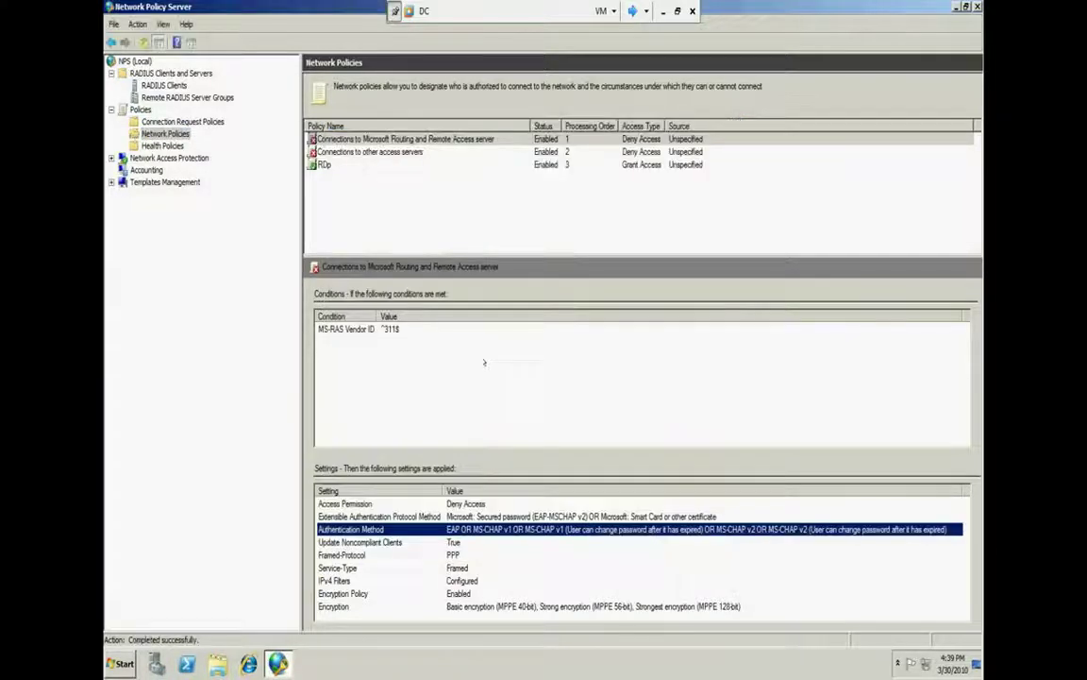
# Use Move Up twice on the RDp policy so its processing order becomes 1
pyautogui.click(380, 165)
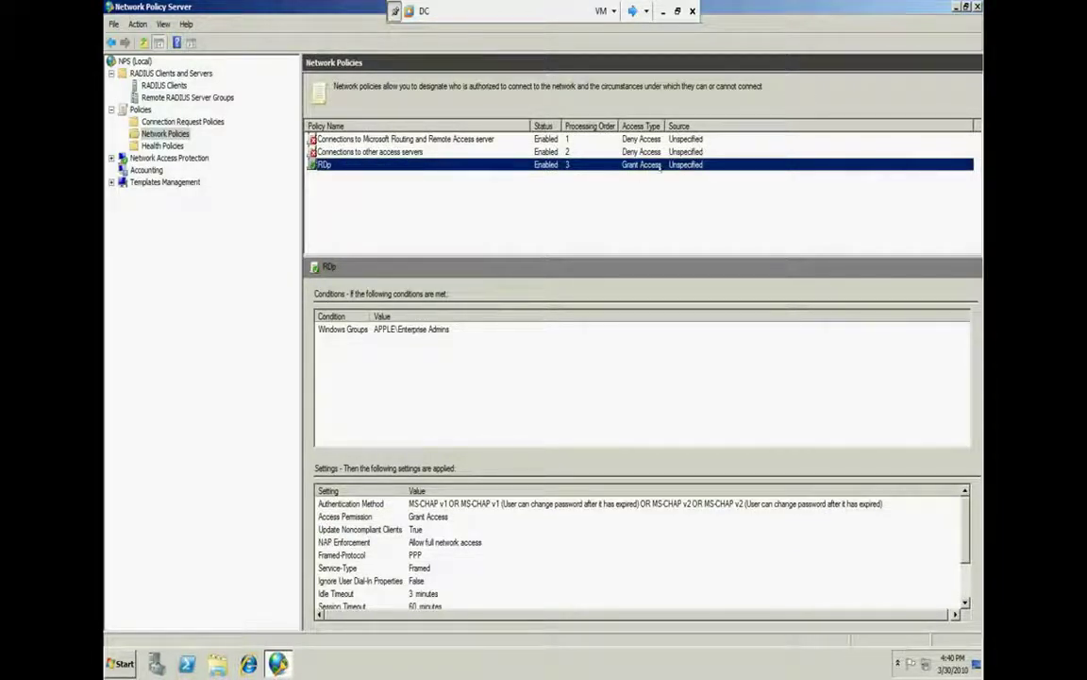
pyautogui.rightClick(619, 167)
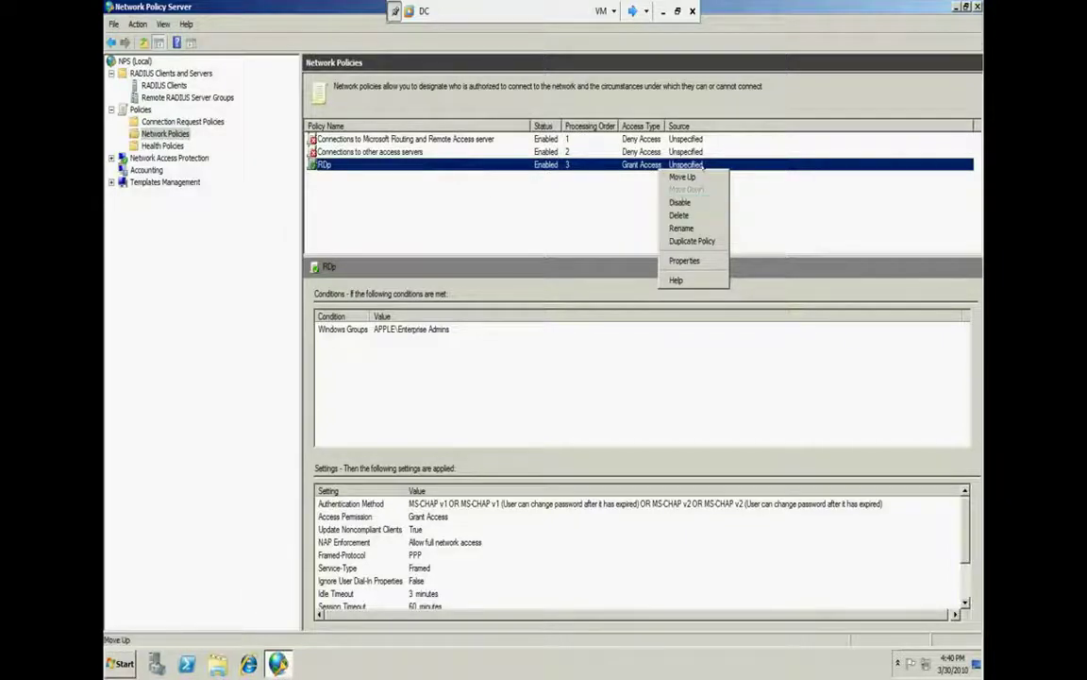
pyautogui.click(683, 177)
pyautogui.rightClick(589, 153)
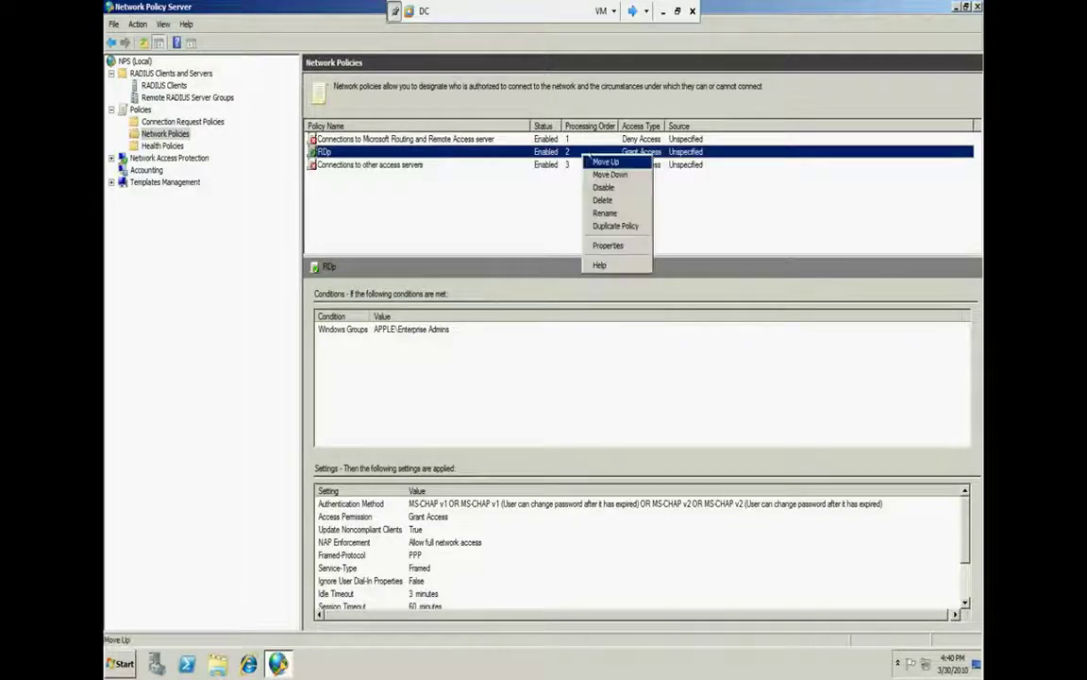
pyautogui.click(594, 162)
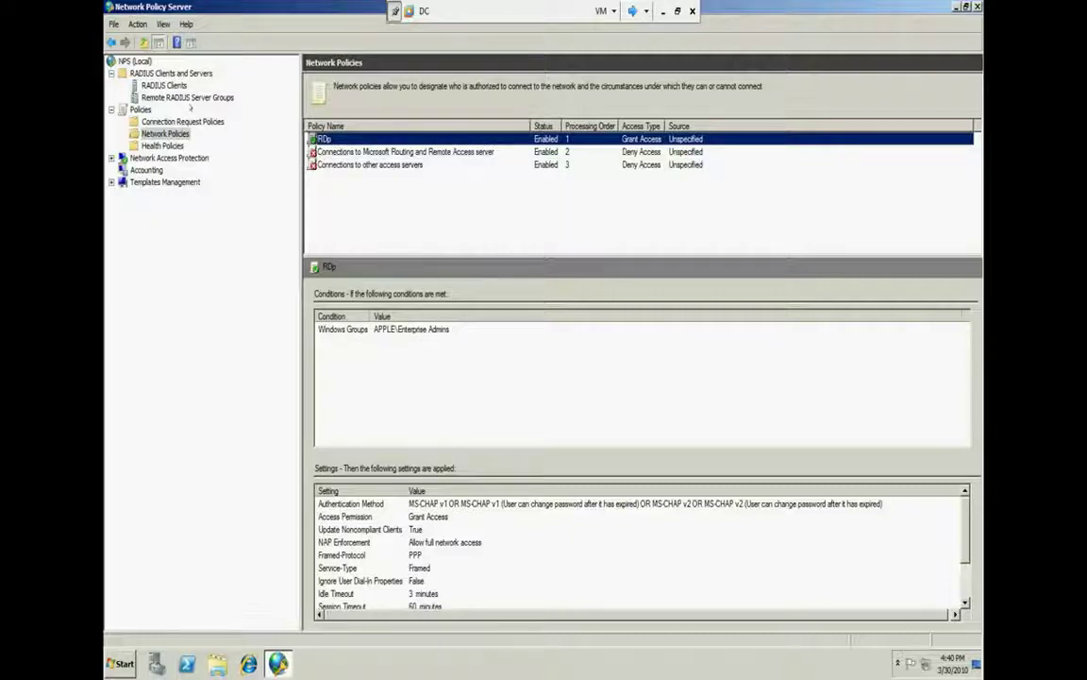
# From NPS (Local), pick the Network Access Protection (NAP) standard configuration and launch Configure NAP
pyautogui.click(135, 60)
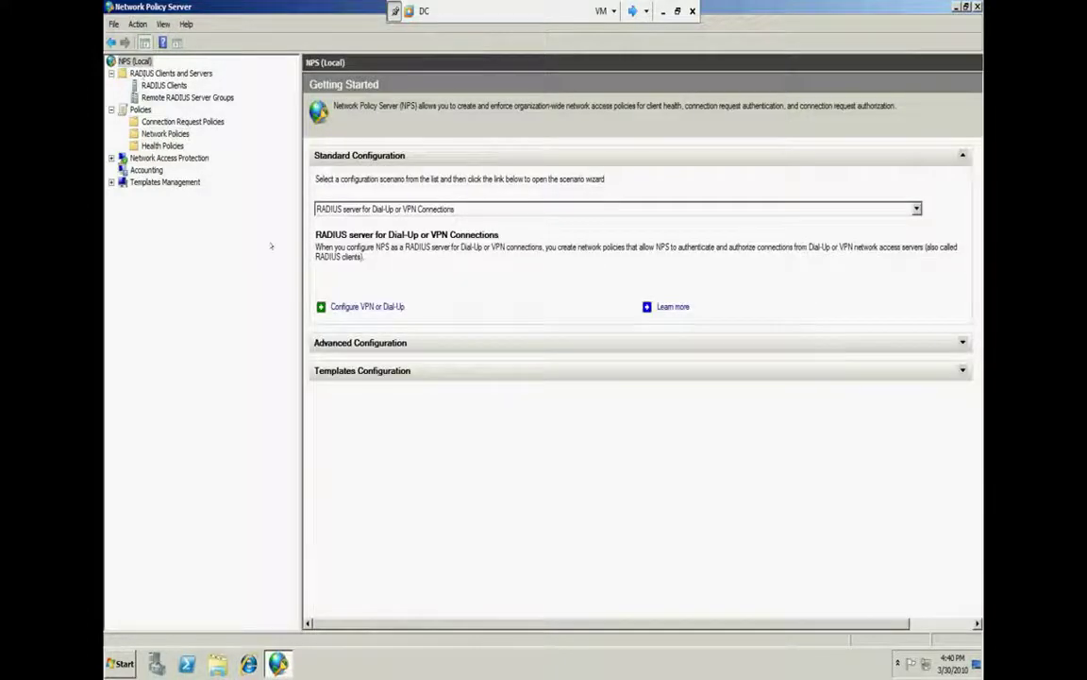
pyautogui.click(432, 210)
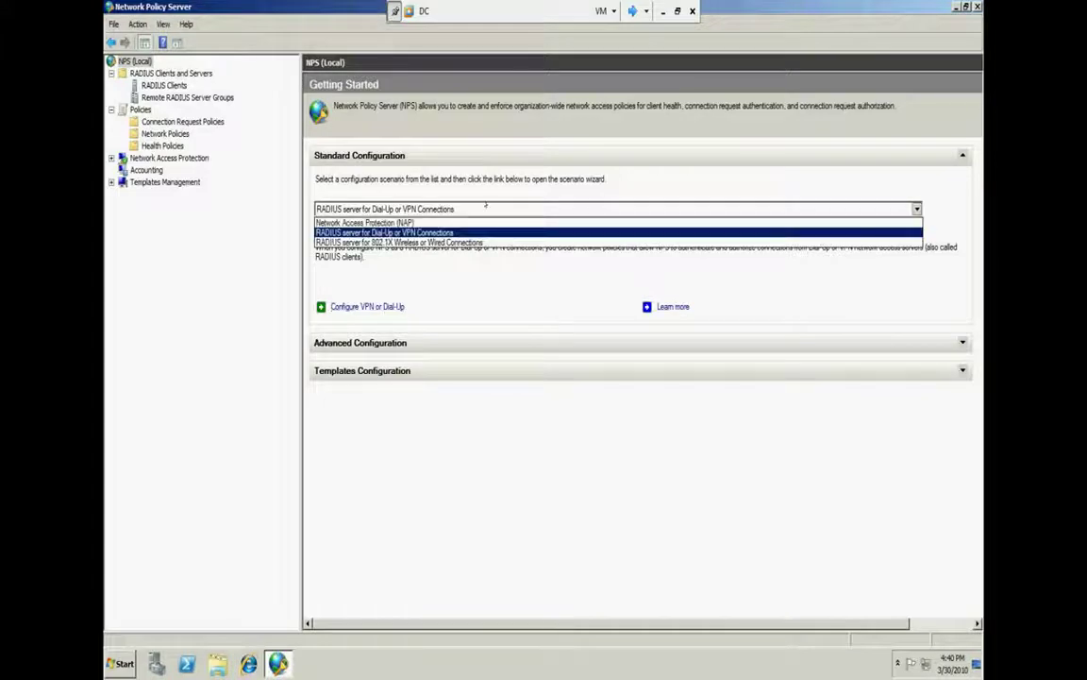
pyautogui.click(432, 222)
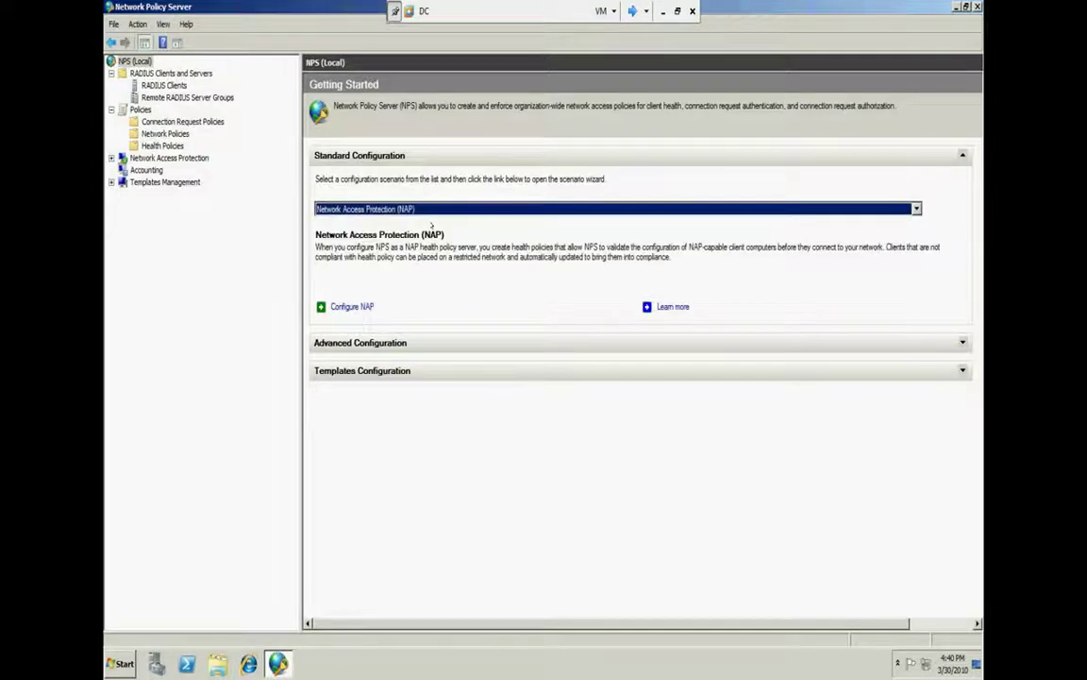
pyautogui.click(352, 306)
pyautogui.click(391, 305)
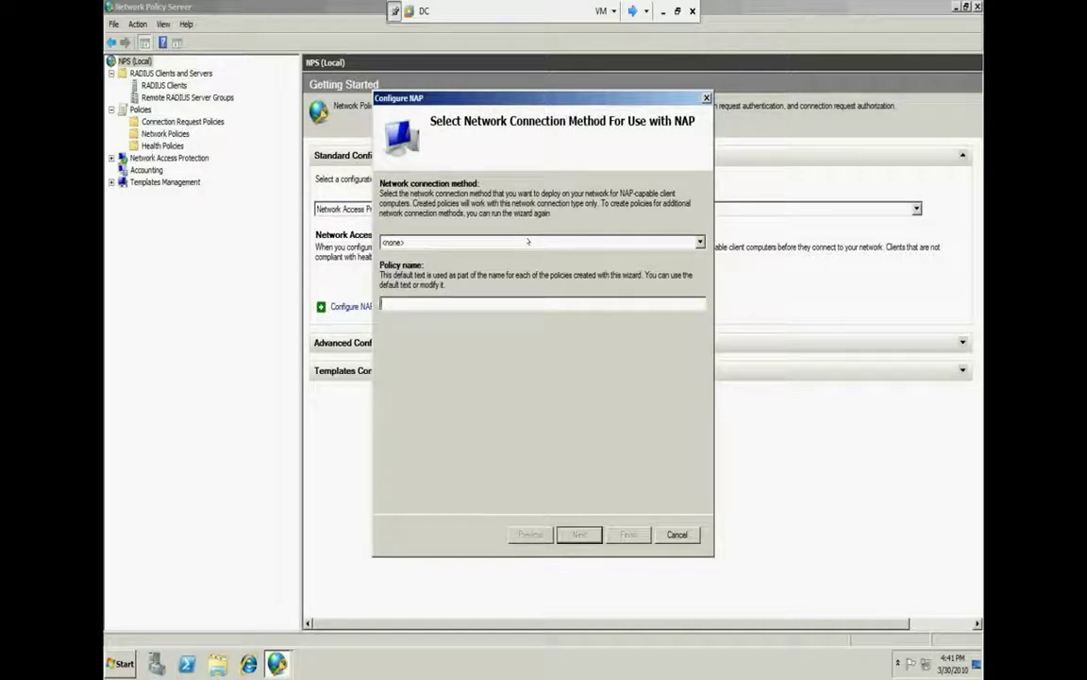
# Try IPsec with Health Registration Authority, then VPN as the connection method, and step back
pyautogui.click(528, 241)
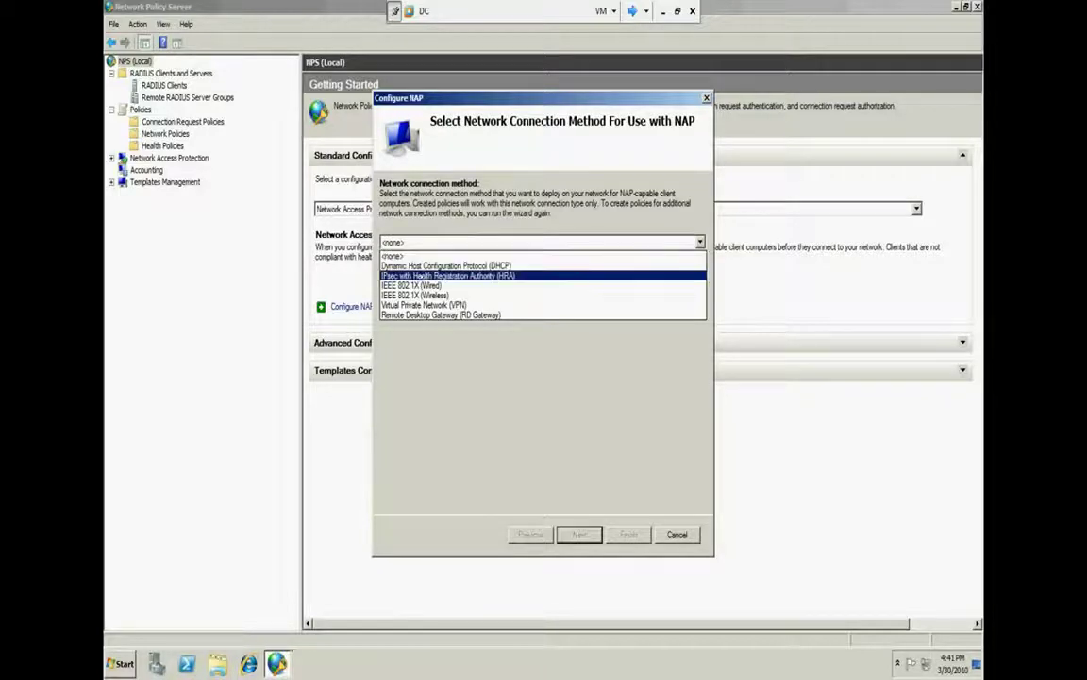
pyautogui.click(415, 275)
pyautogui.press('Tab')
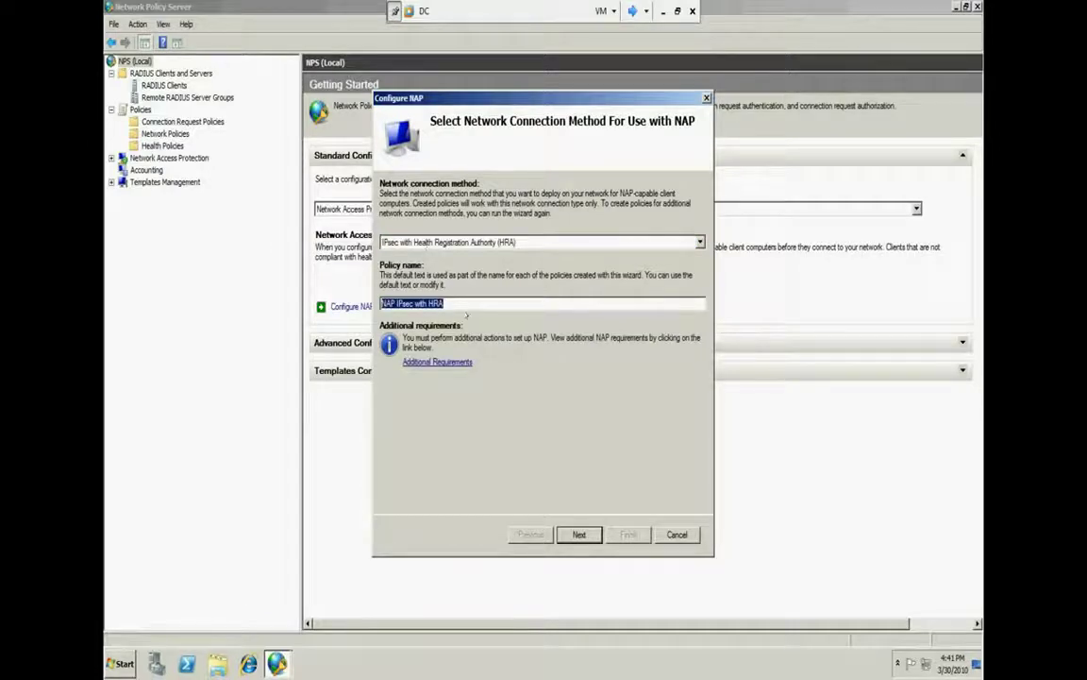
pyautogui.click(453, 242)
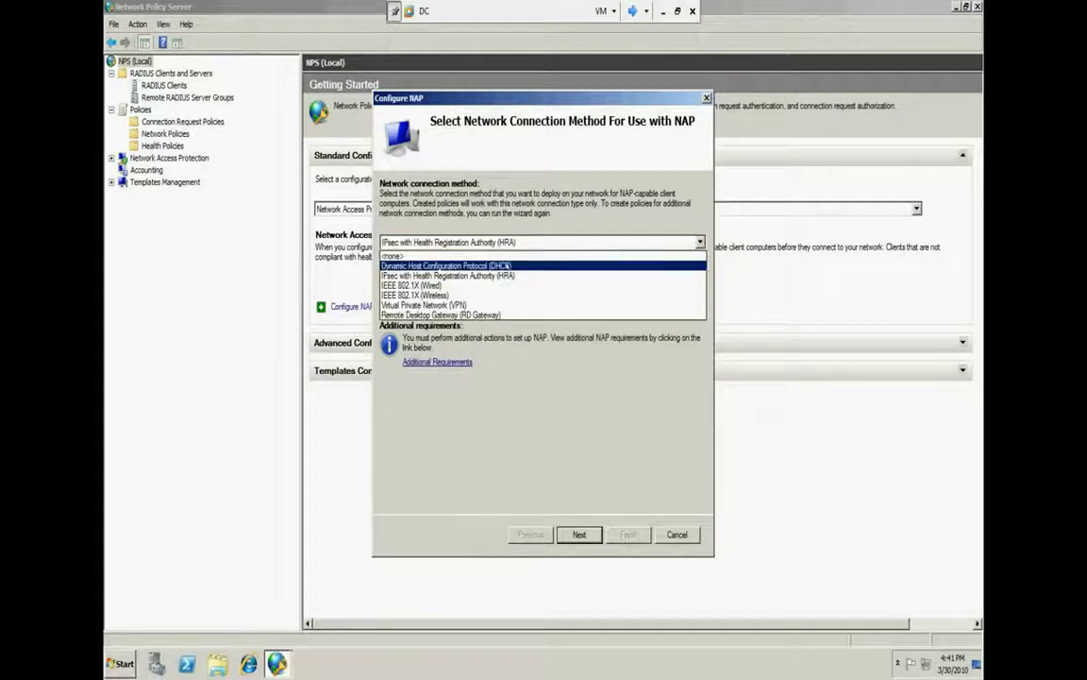
pyautogui.click(471, 306)
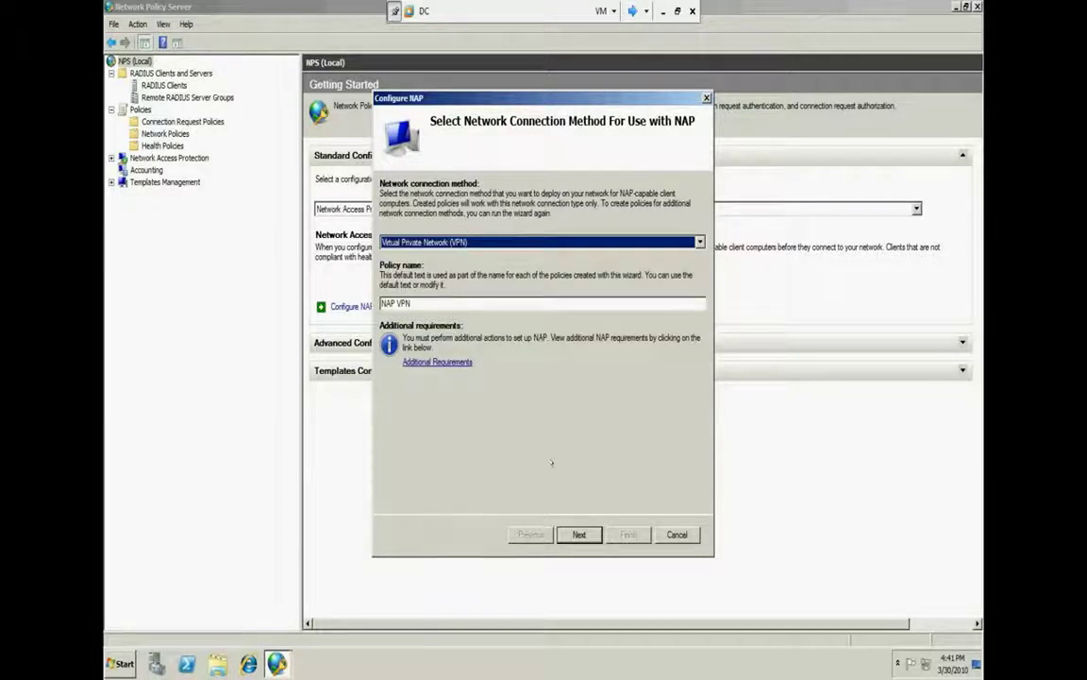
pyautogui.click(579, 535)
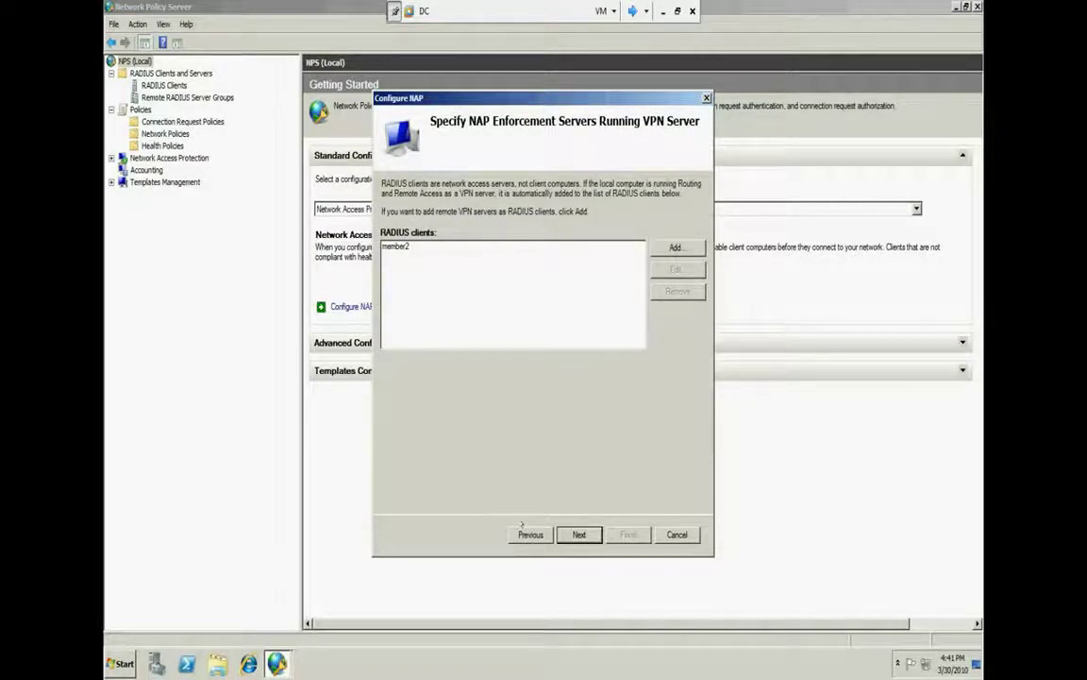
pyautogui.click(527, 533)
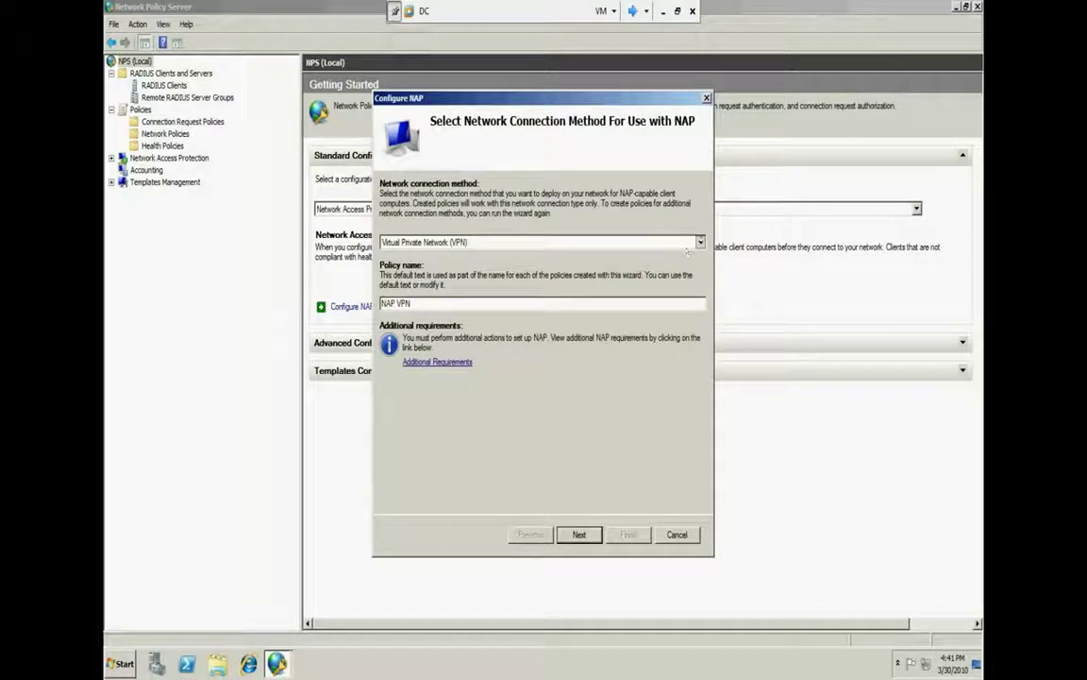
# Settle on Virtual Private Network (VPN) after briefly choosing DHCP, and advance to the groups step
pyautogui.click(591, 267)
pyautogui.click(700, 242)
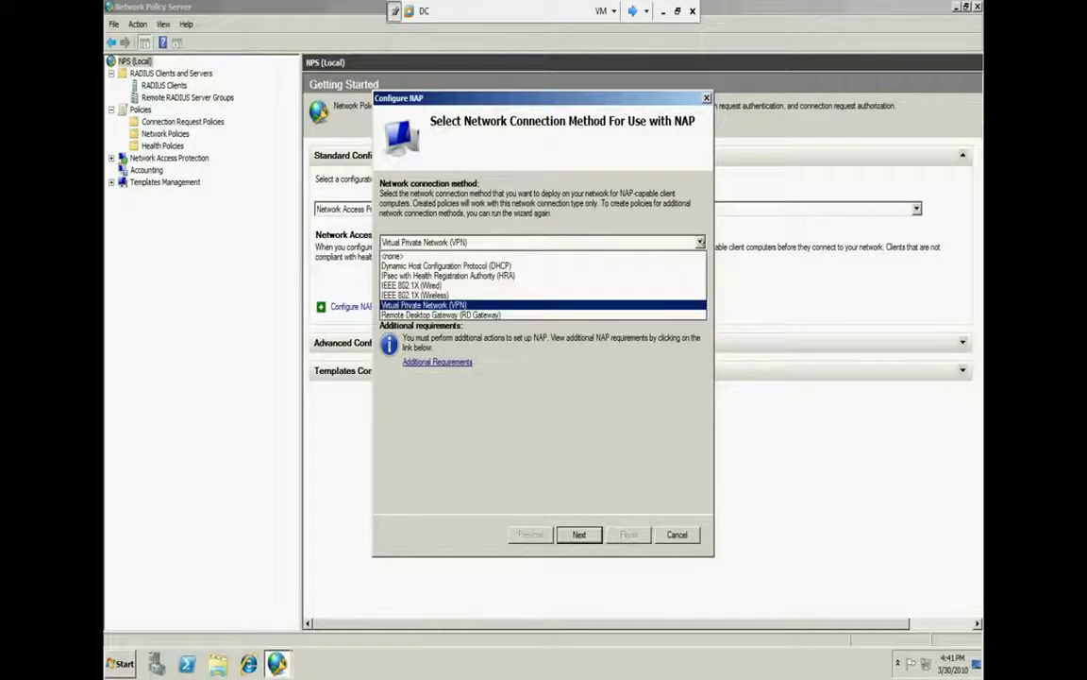
pyautogui.click(535, 264)
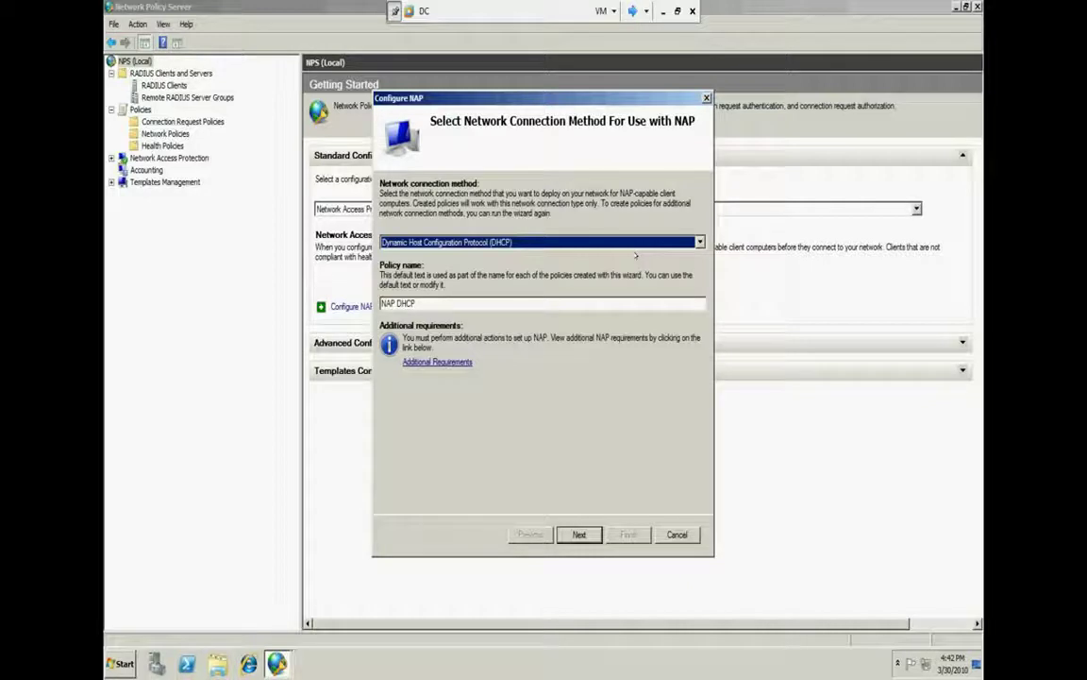
pyautogui.click(623, 241)
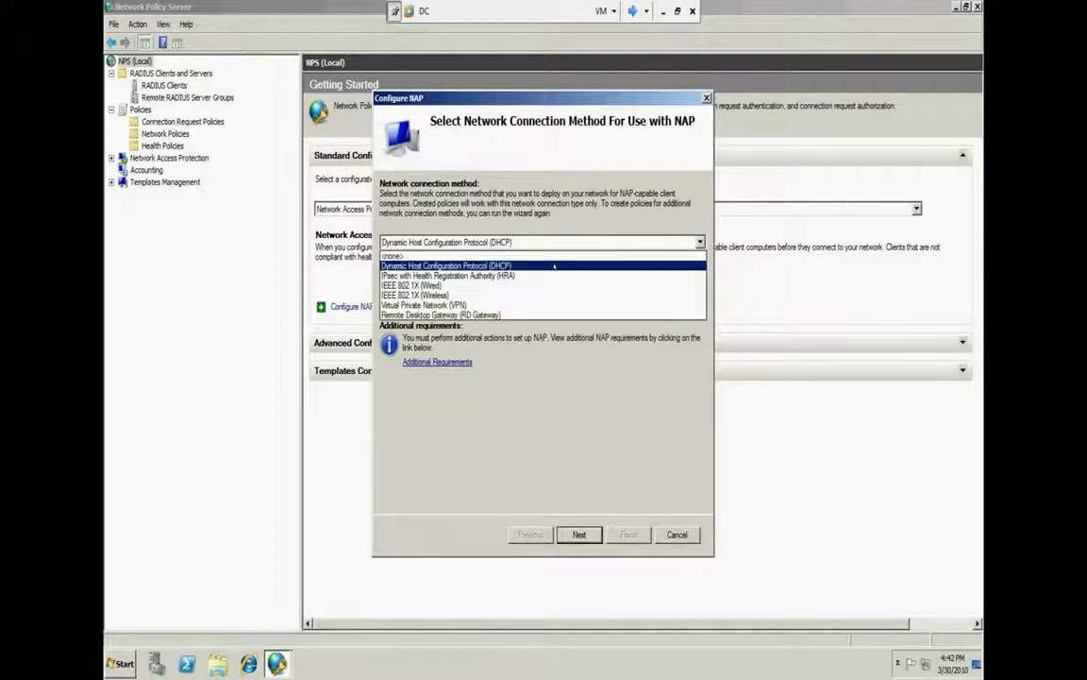
pyautogui.click(488, 305)
pyautogui.click(579, 534)
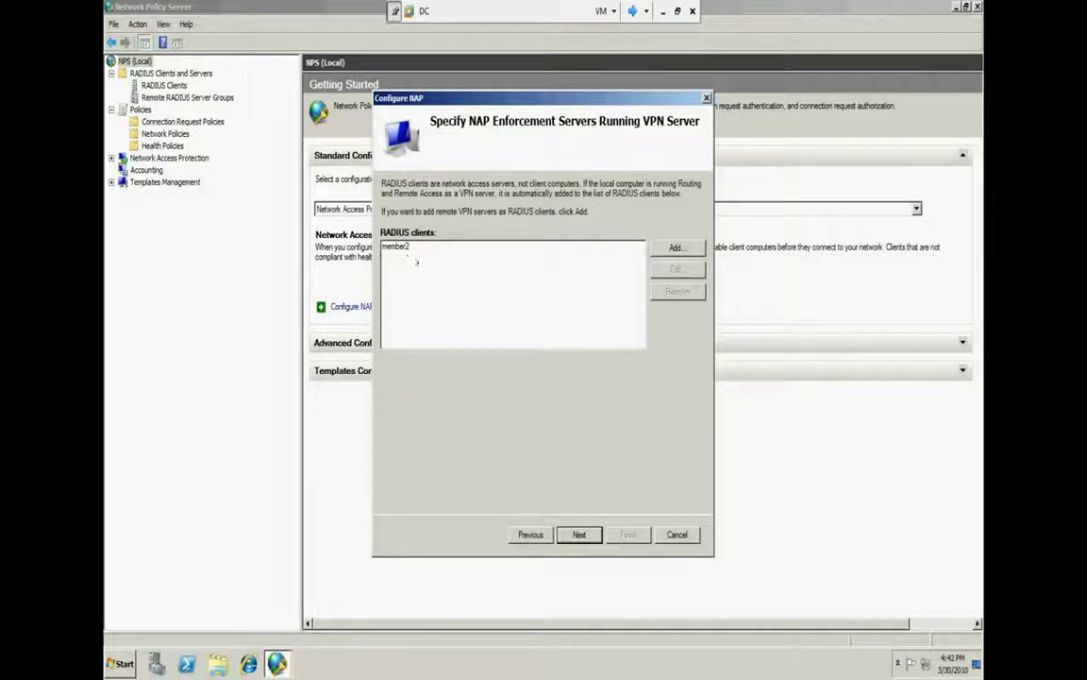
pyautogui.click(571, 535)
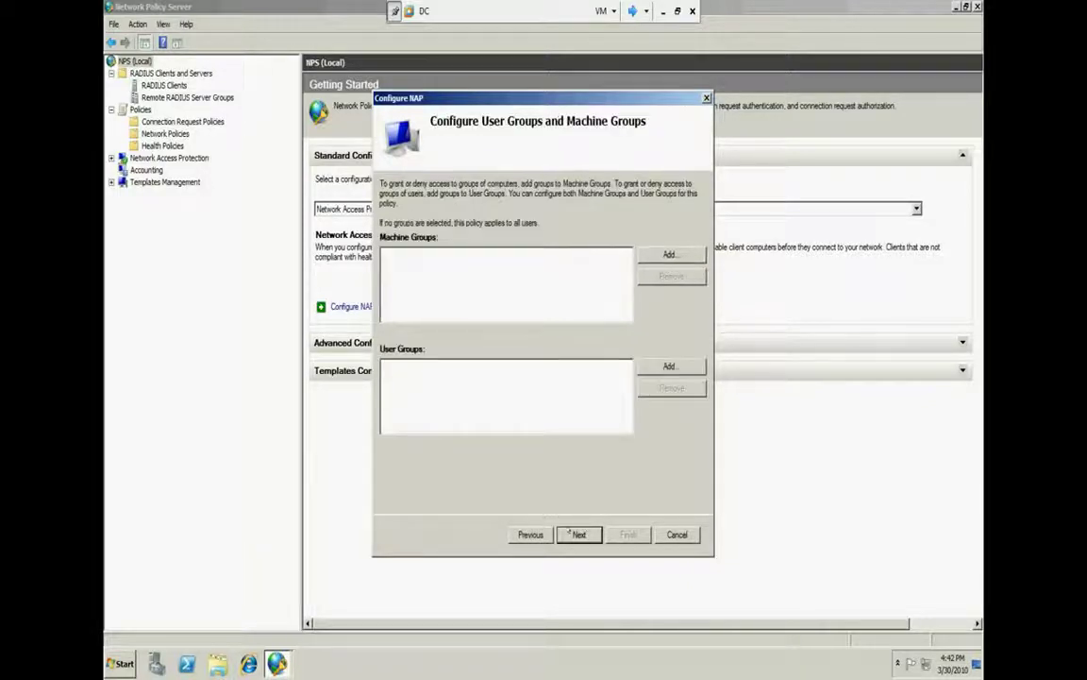
# Search all domain groups and try choosing DnsAdmins, dismissing the group-not-found error
pyautogui.click(661, 254)
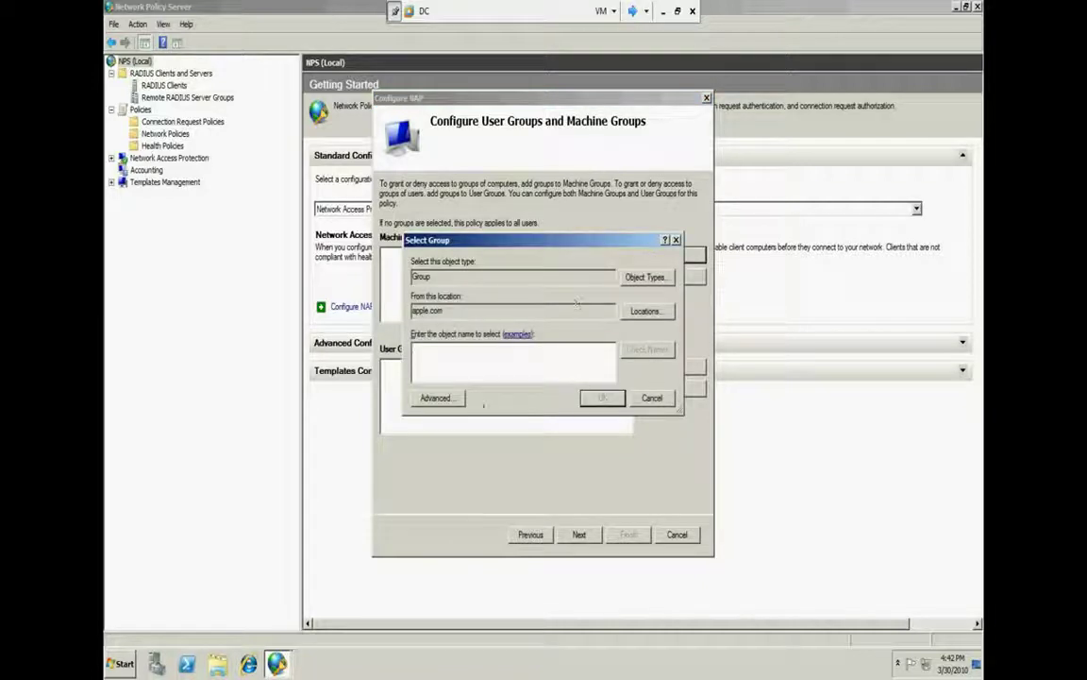
pyautogui.click(435, 397)
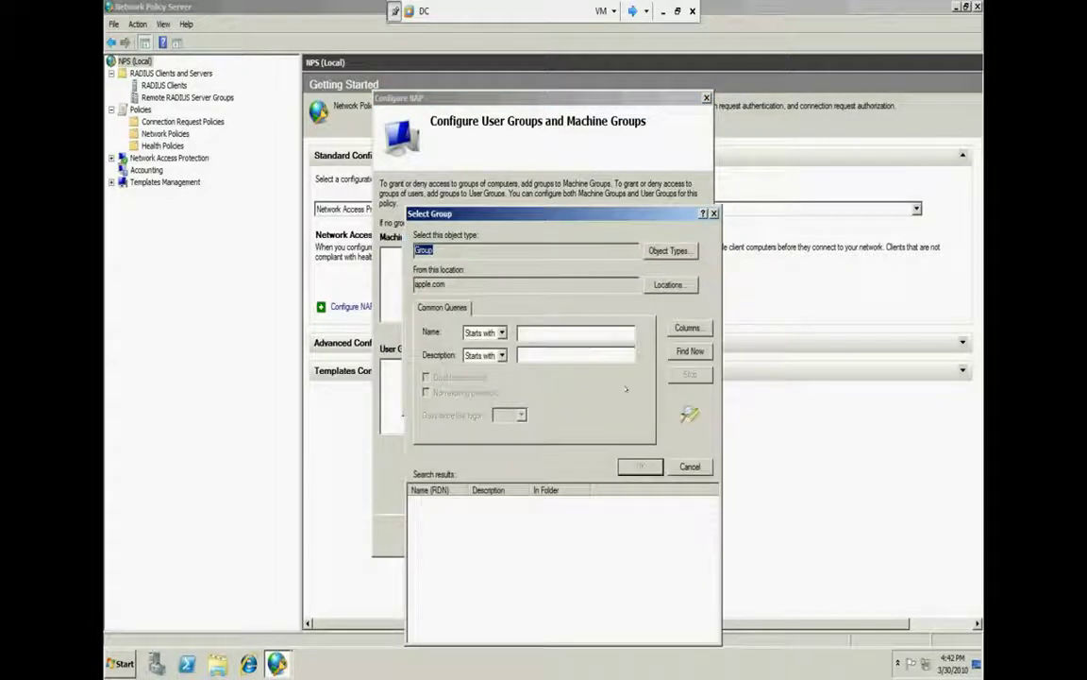
pyautogui.click(690, 350)
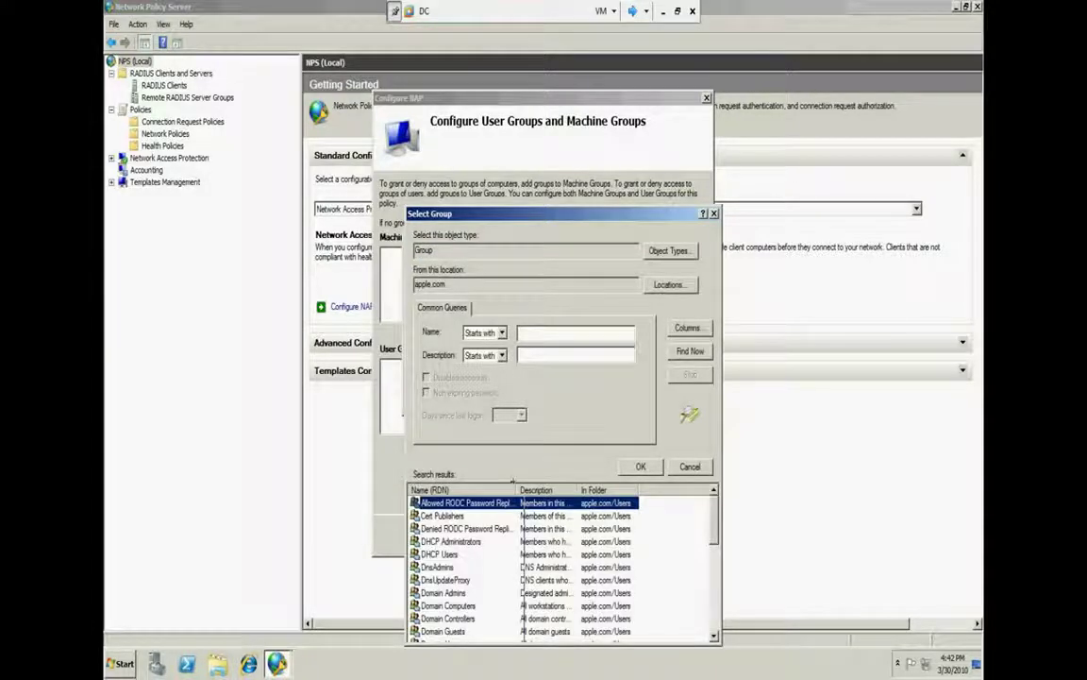
pyautogui.moveTo(465, 503); pyautogui.dragTo(516, 578)
pyautogui.scroll(-1, 516, 577)
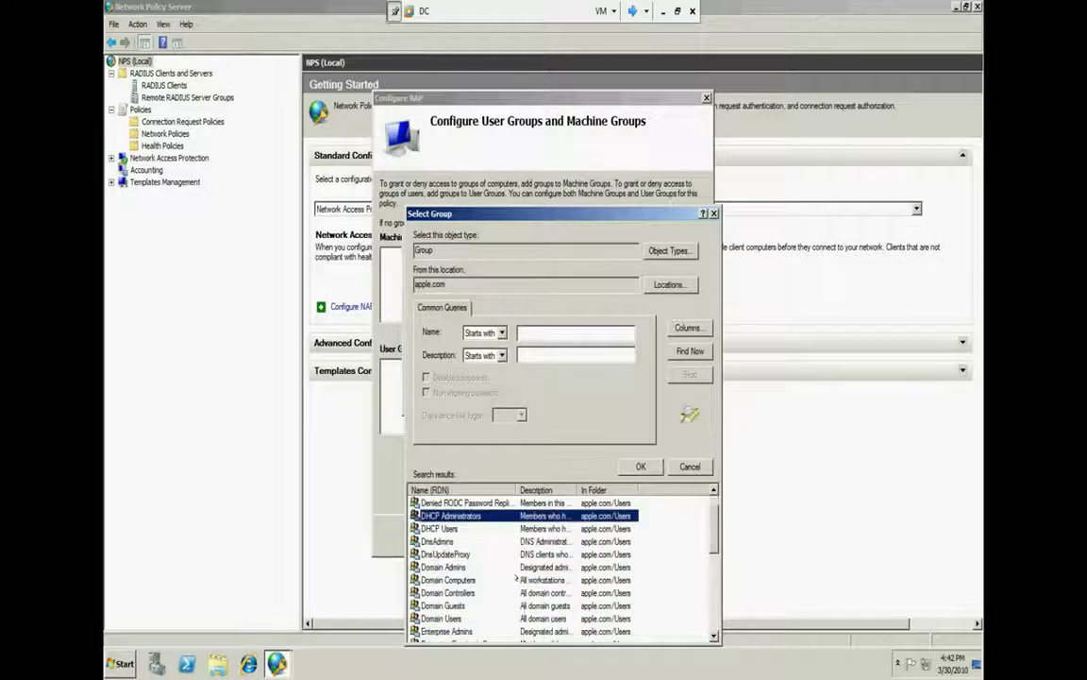
pyautogui.click(495, 532)
pyautogui.click(496, 541)
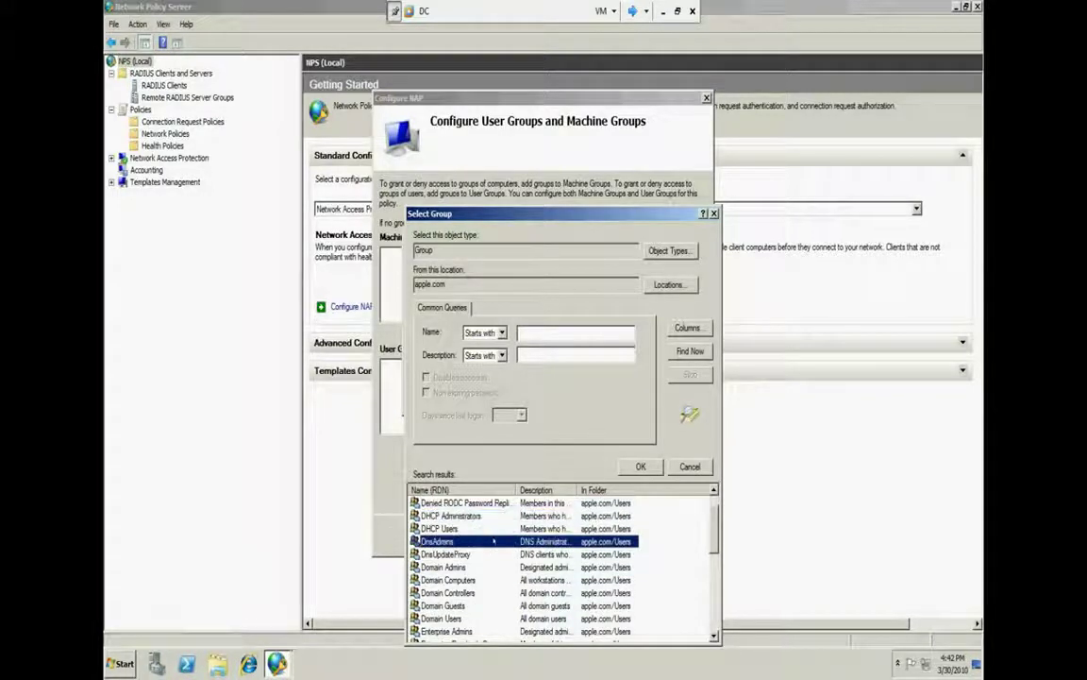
pyautogui.click(640, 466)
pyautogui.click(600, 398)
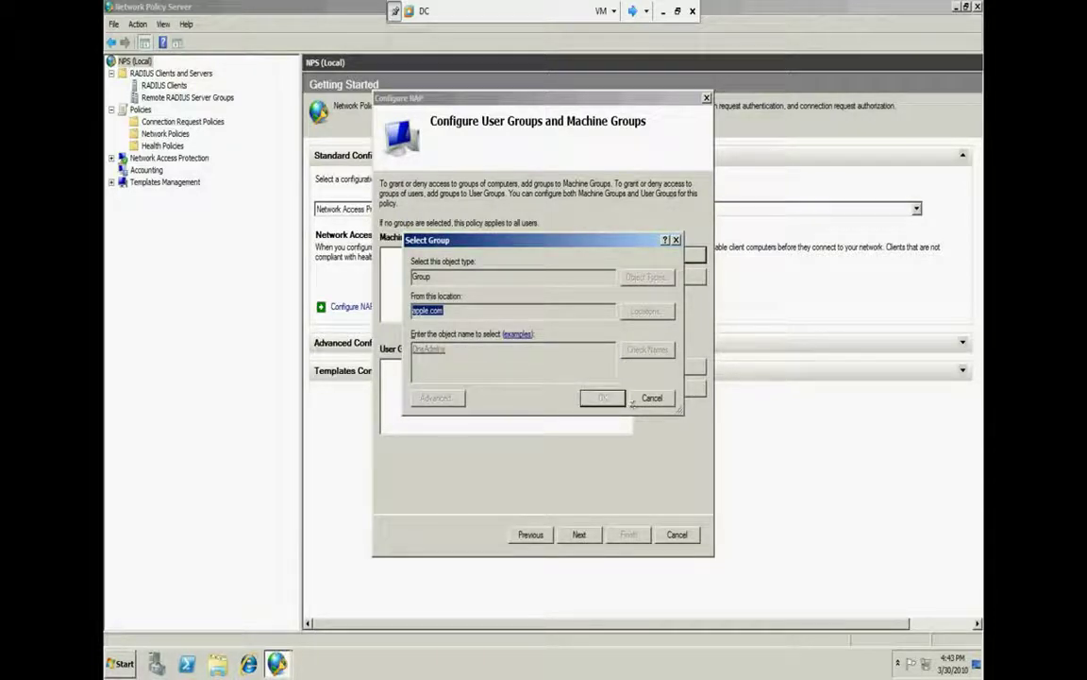
pyautogui.click(546, 359)
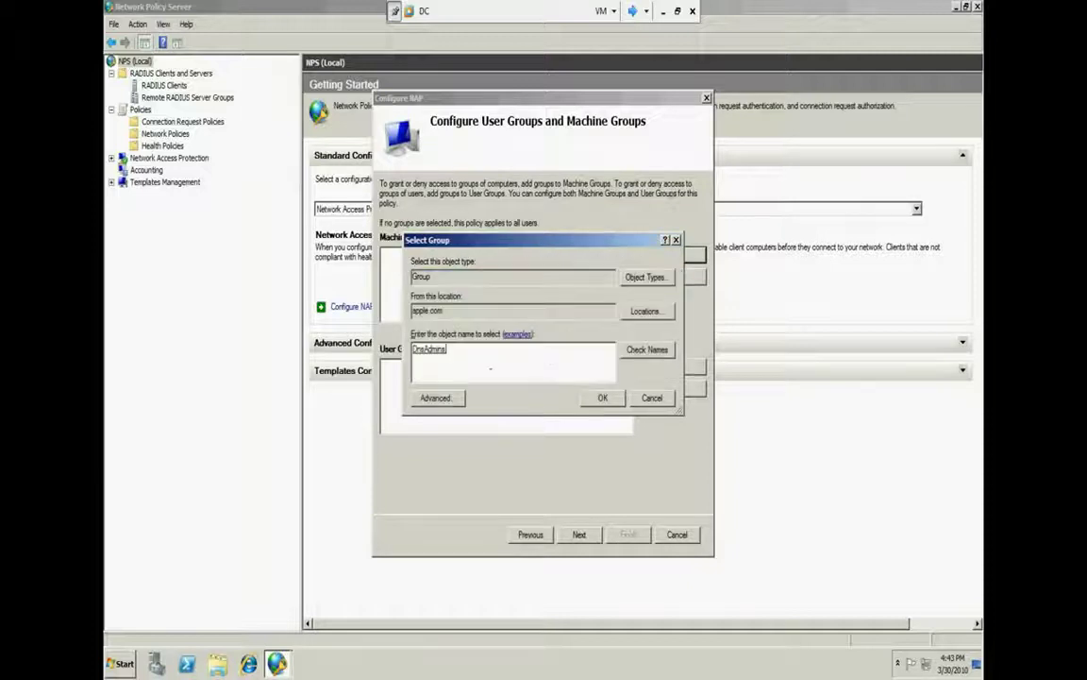
# Add Domain Admins by checking the name 'do', then continue to the authentication method step
pyautogui.press('BackSpace')
pyautogui.write('do')
pyautogui.click(622, 347)
pyautogui.click(423, 289)
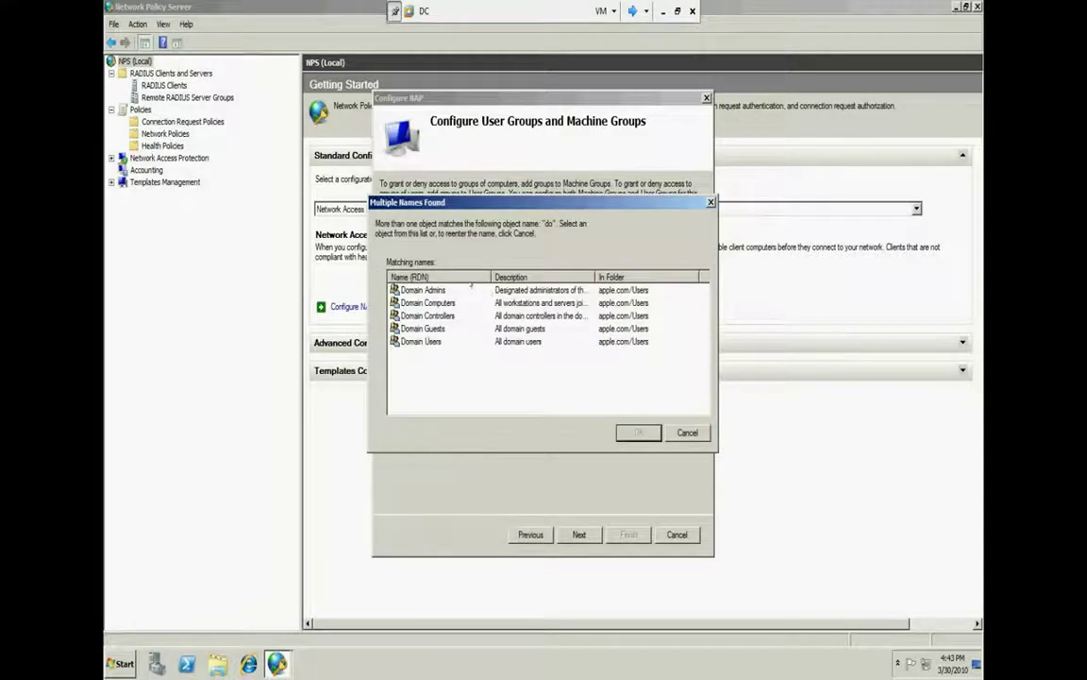
pyautogui.click(639, 432)
pyautogui.click(598, 395)
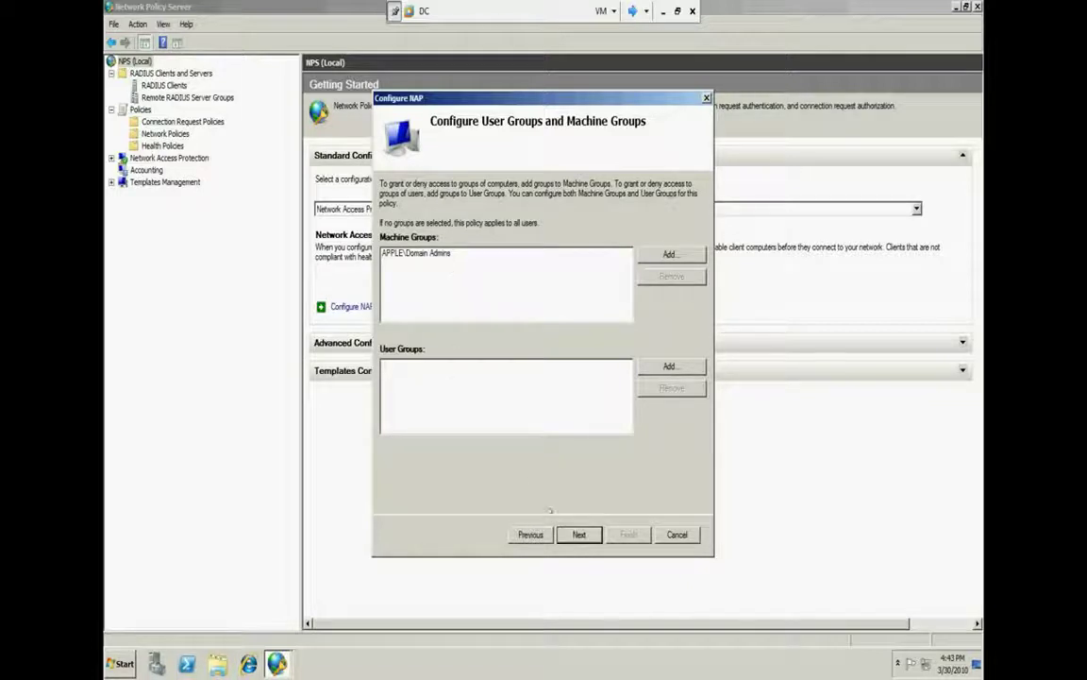
pyautogui.click(572, 535)
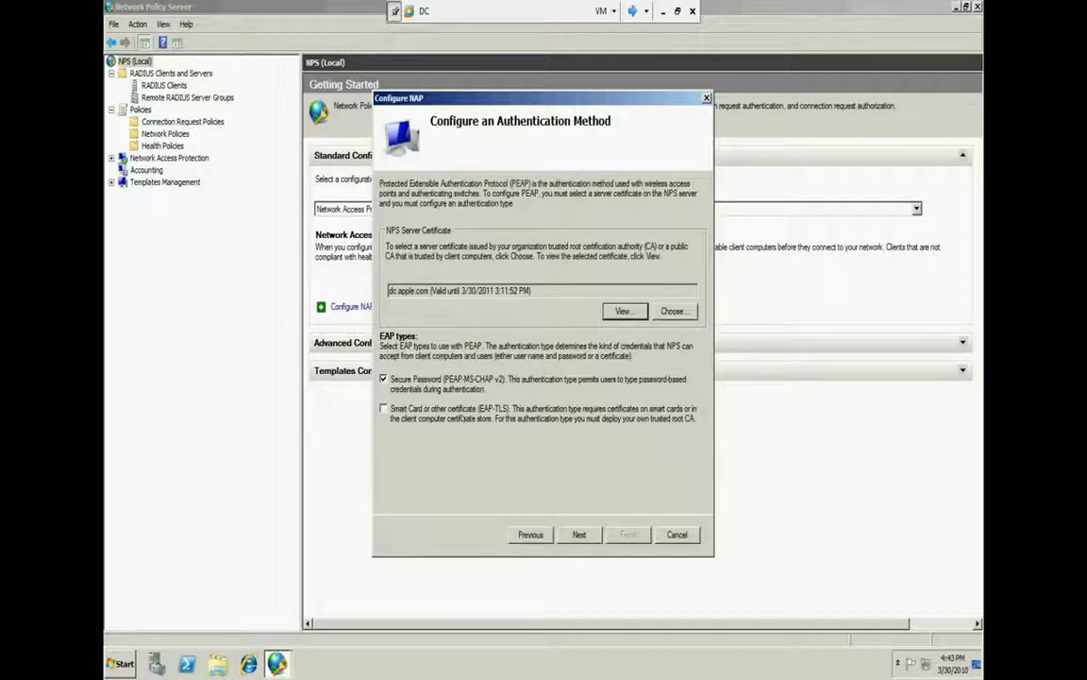
# Inspect and reconfirm the dc.apple.com server certificate, then advance to Remediation Server Group and URL
pyautogui.click(623, 310)
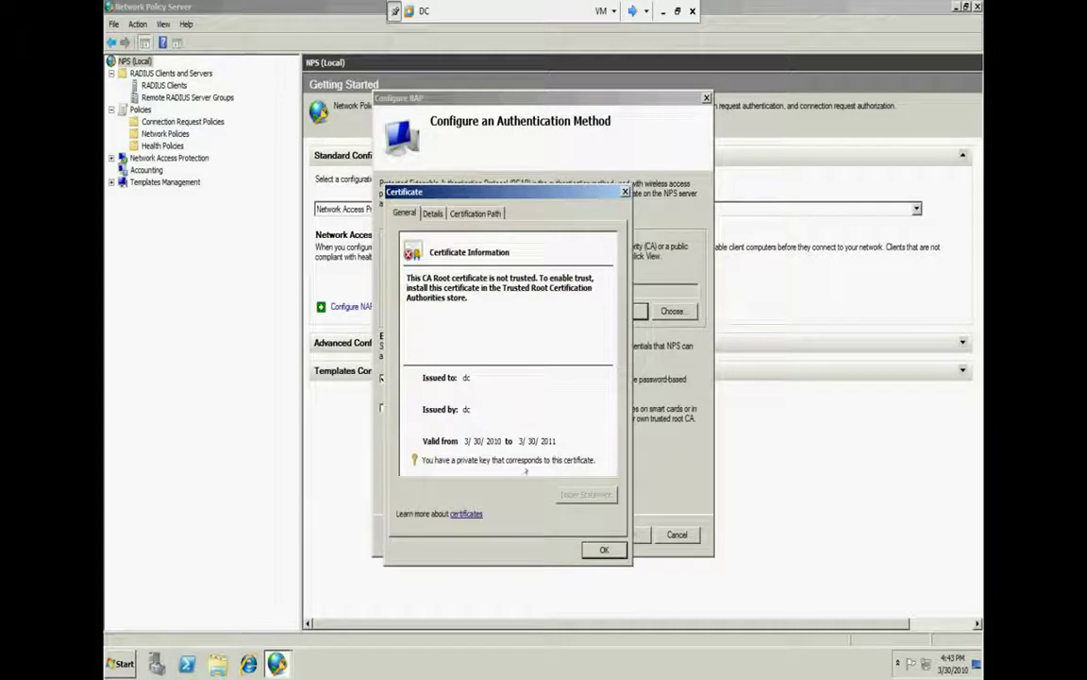
pyautogui.press('Return')
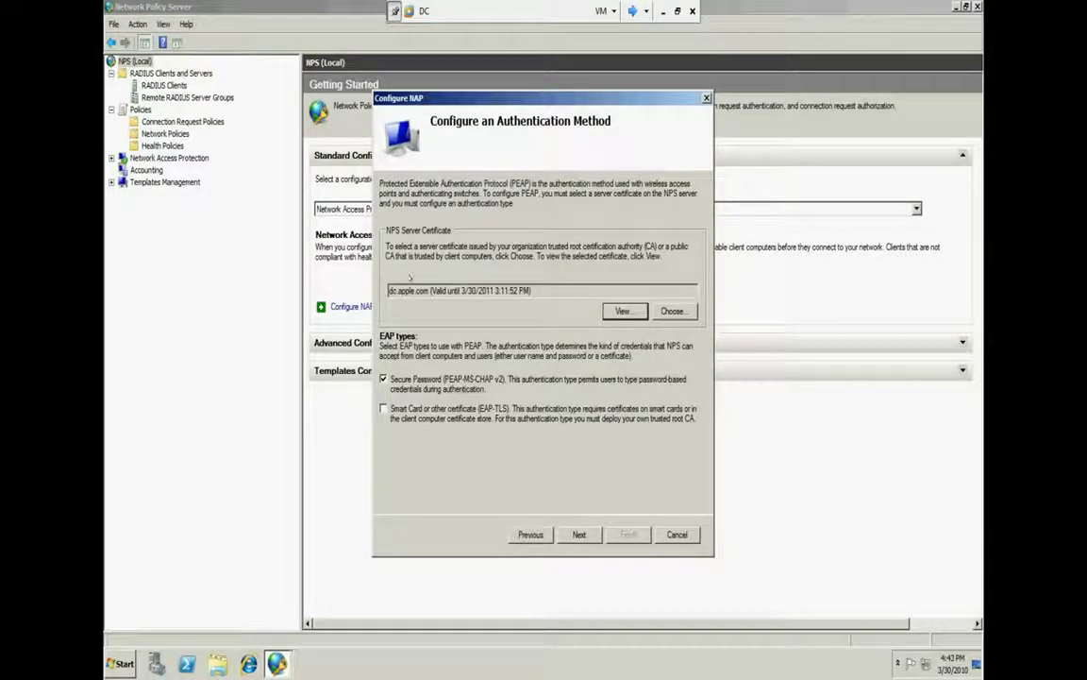
pyautogui.moveTo(557, 291); pyautogui.dragTo(390, 291)
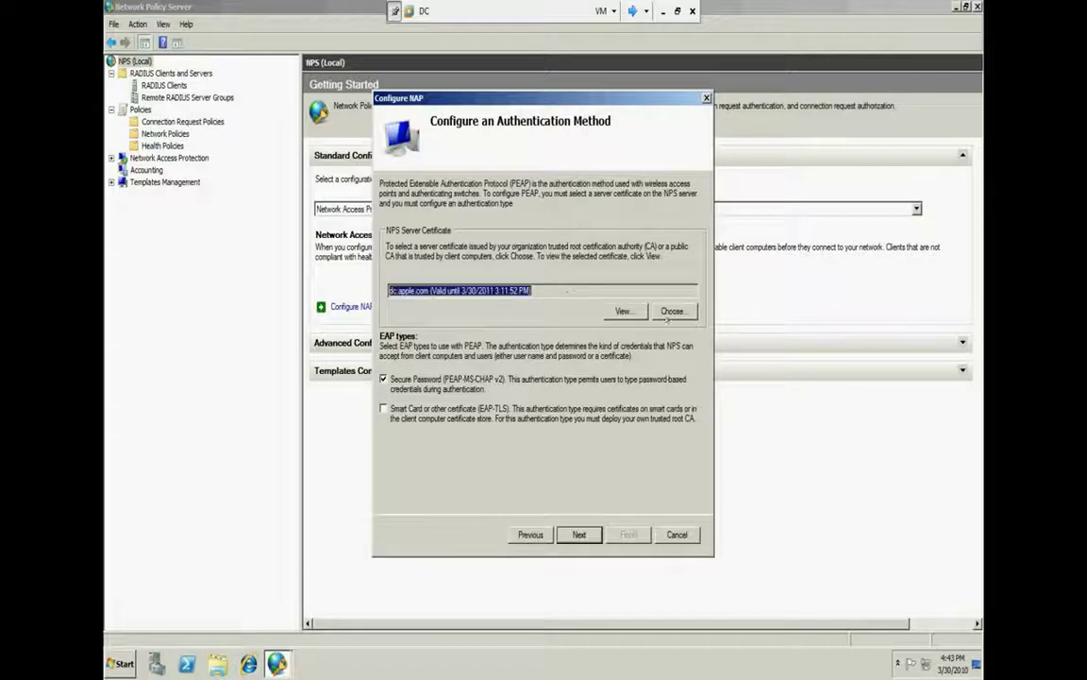
pyautogui.click(672, 310)
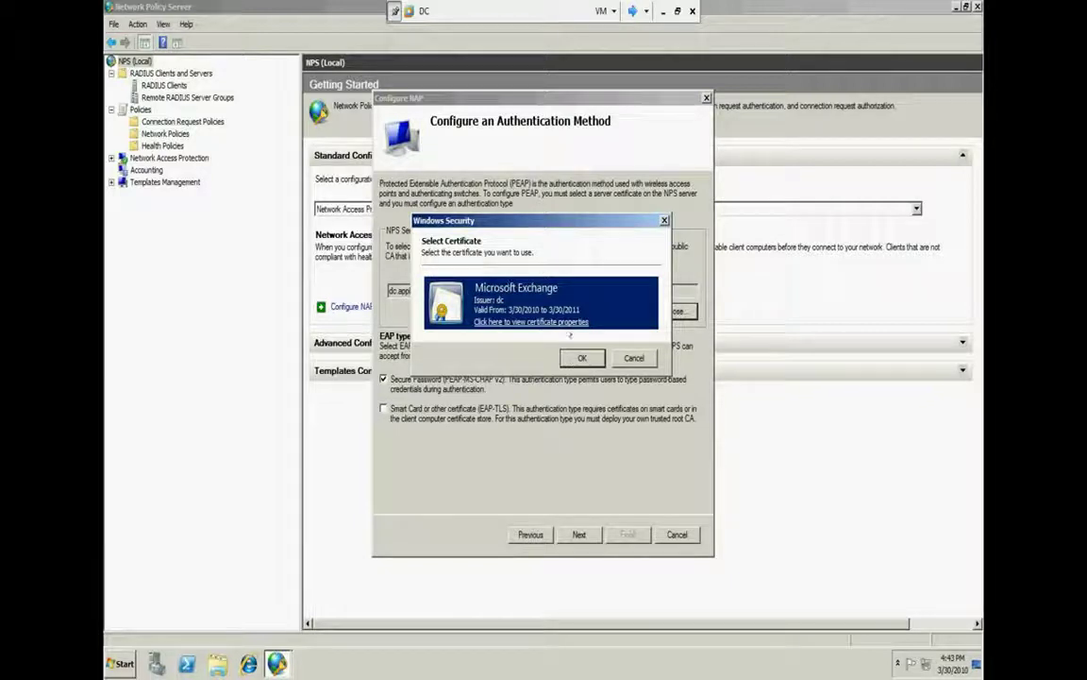
pyautogui.click(580, 358)
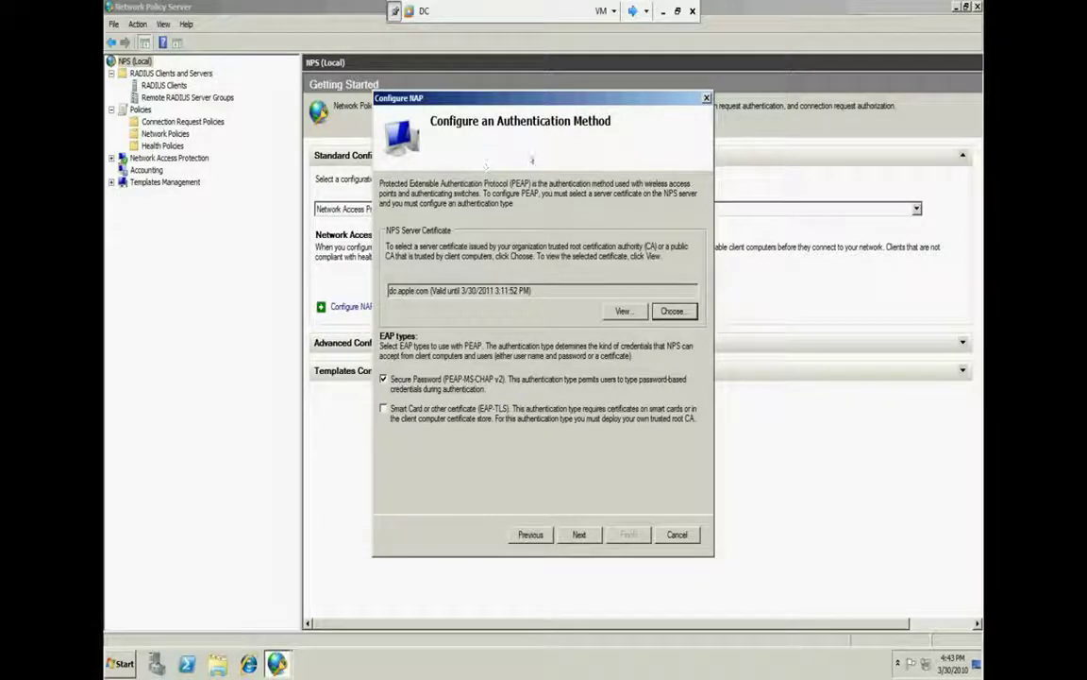
pyautogui.click(580, 535)
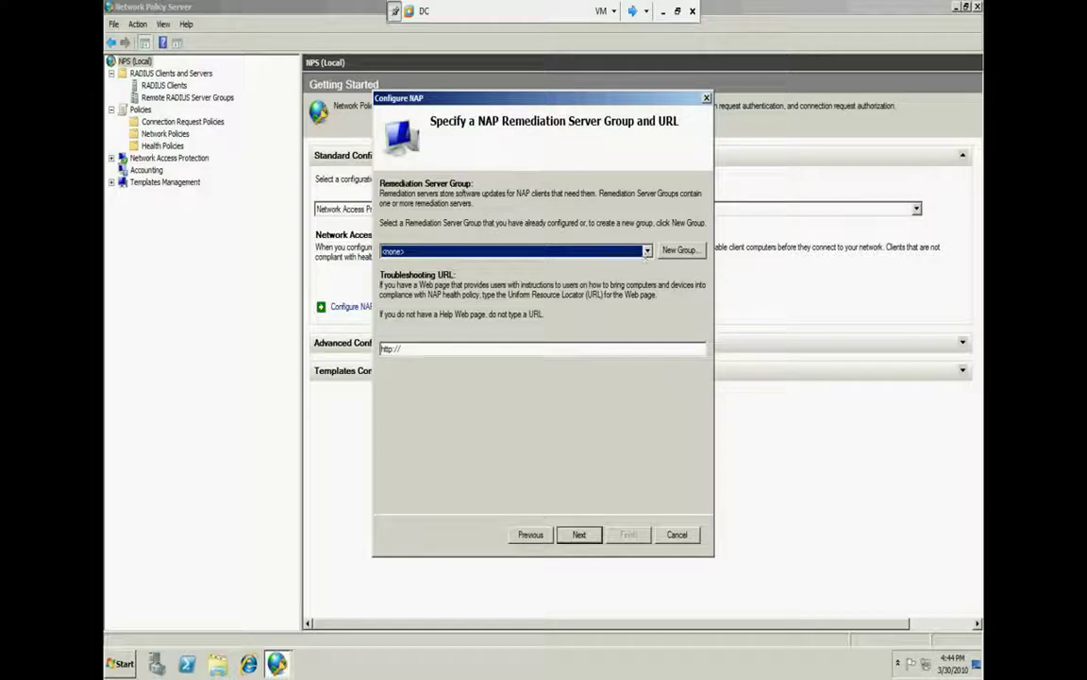
# Create remediation server group asd containing server dc, resolved to 10.0.0.1
pyautogui.press('Tab')
pyautogui.press('Return')
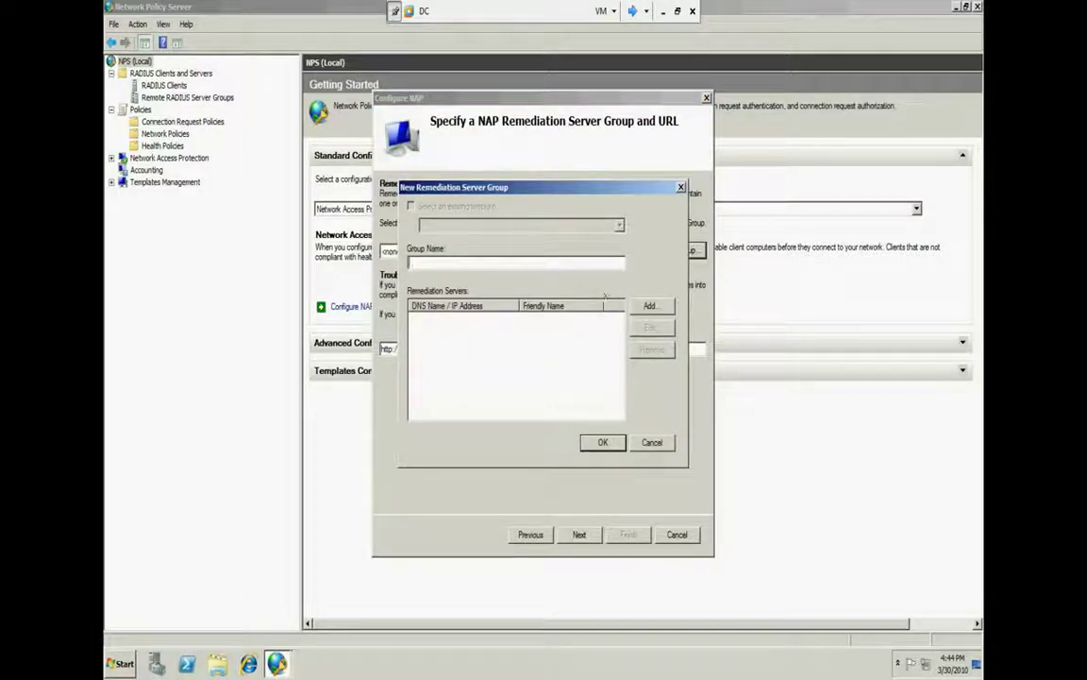
pyautogui.write('red')
pyautogui.click(647, 305)
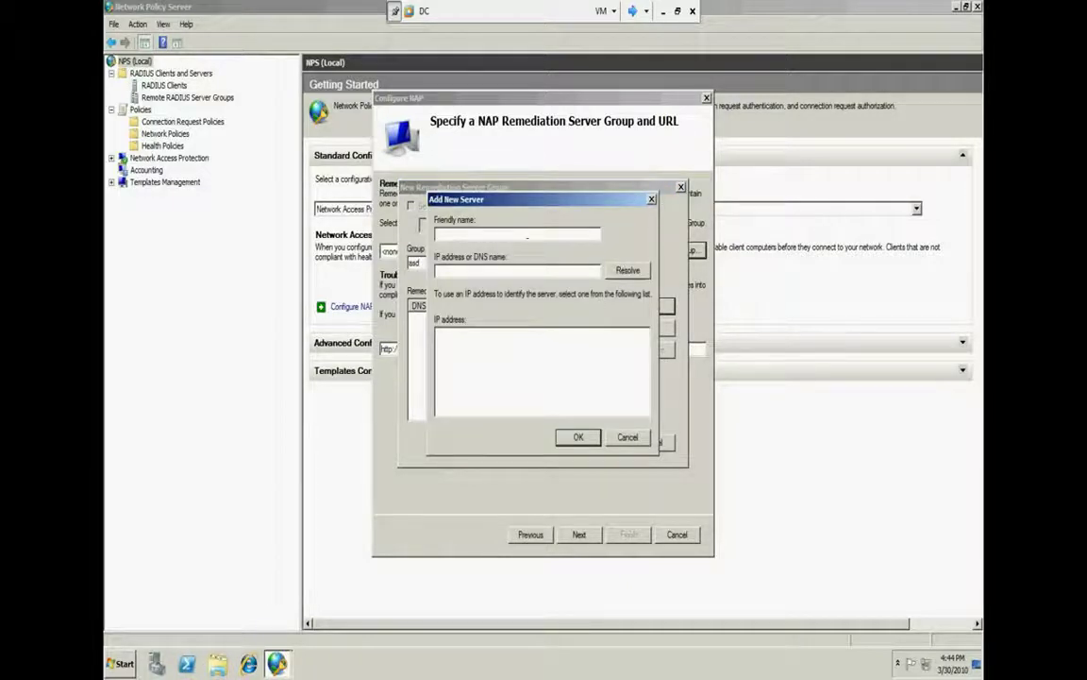
pyautogui.write('dc')
pyautogui.click(527, 273)
pyautogui.write('dc')
pyautogui.click(628, 270)
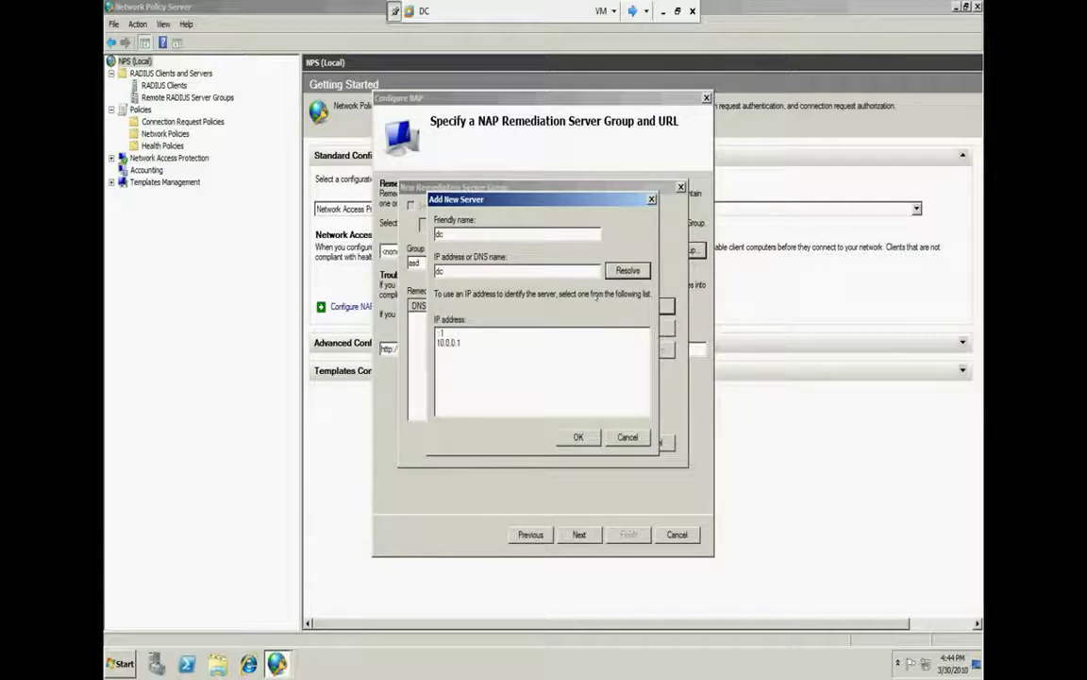
pyautogui.click(492, 342)
pyautogui.click(579, 437)
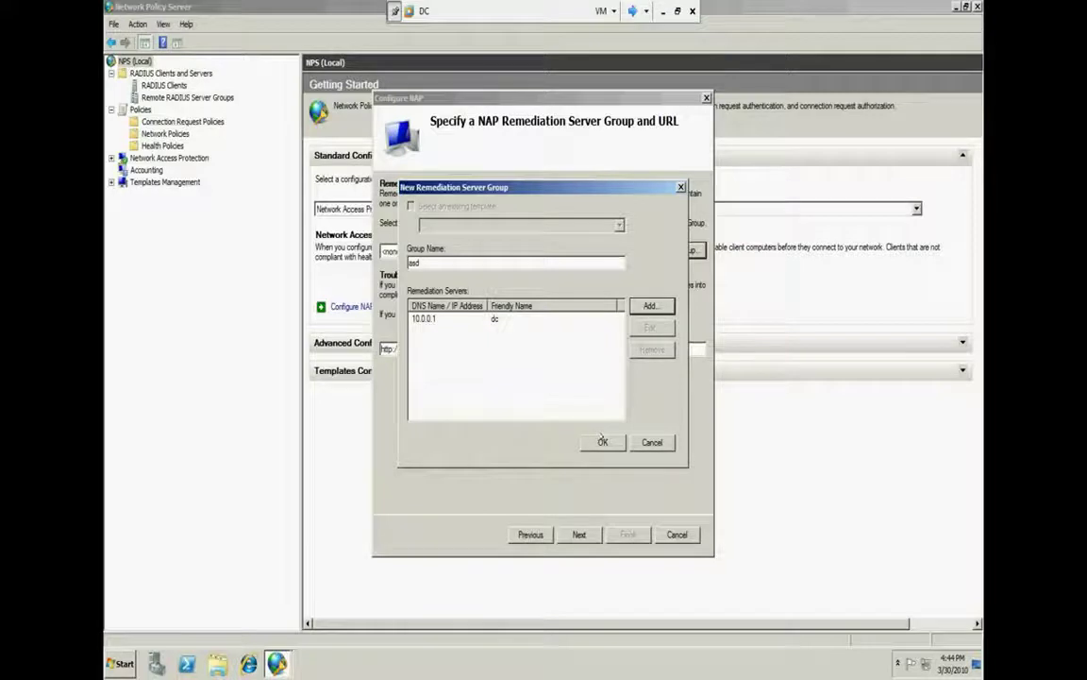
pyautogui.click(602, 441)
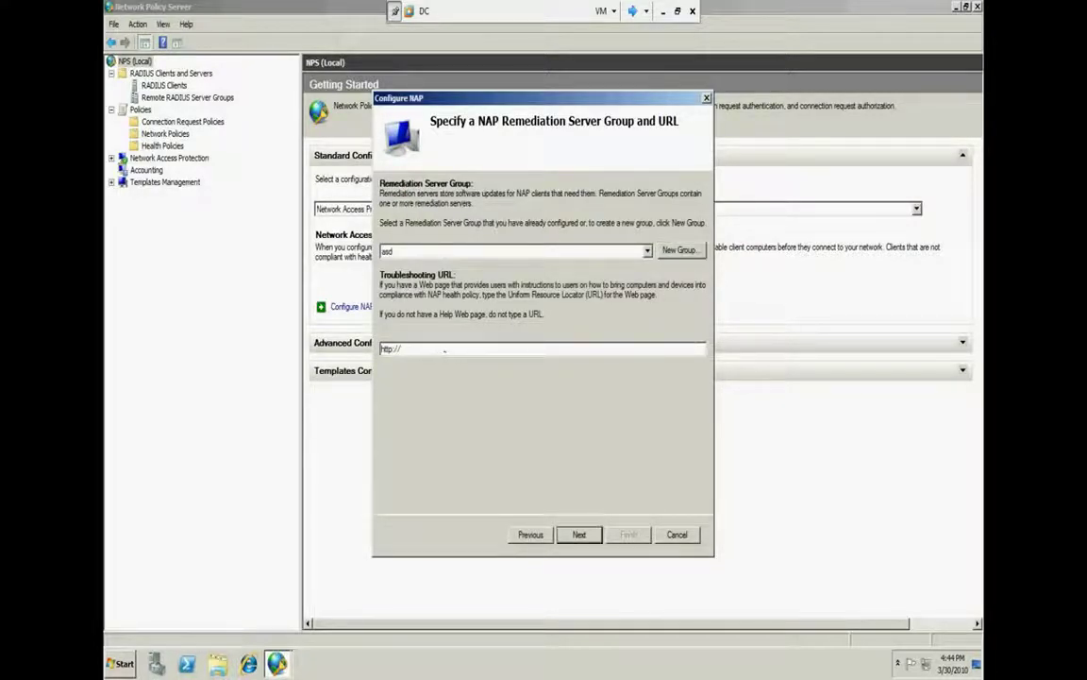
pyautogui.doubleClick(444, 349)
pyautogui.press('Delete')
pyautogui.click(564, 250)
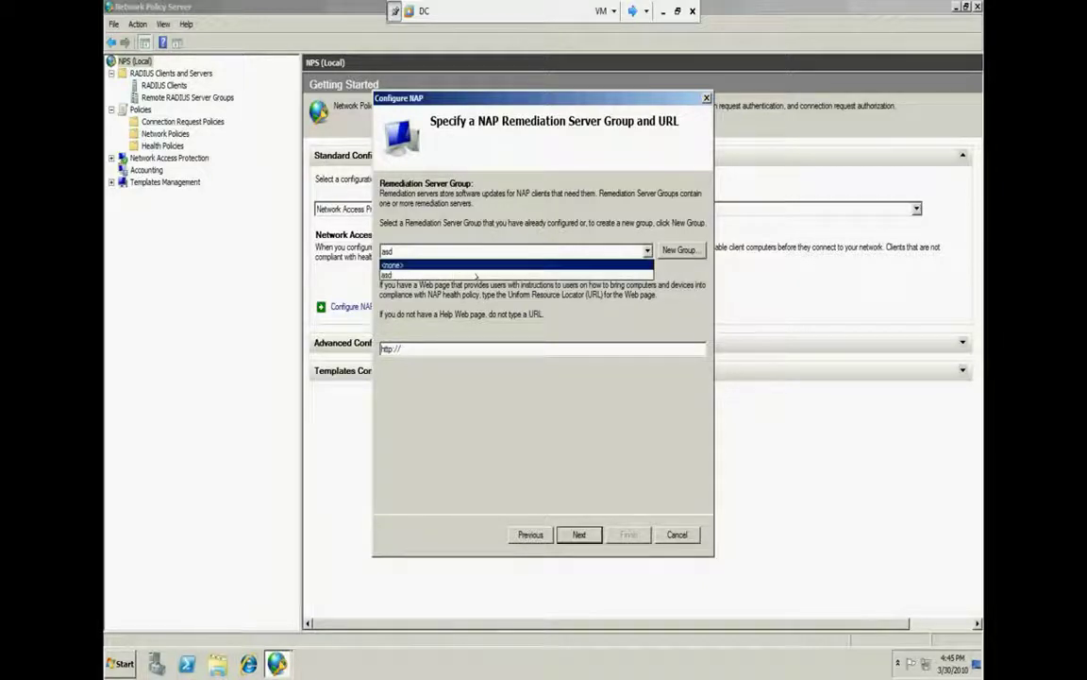
pyautogui.click(448, 264)
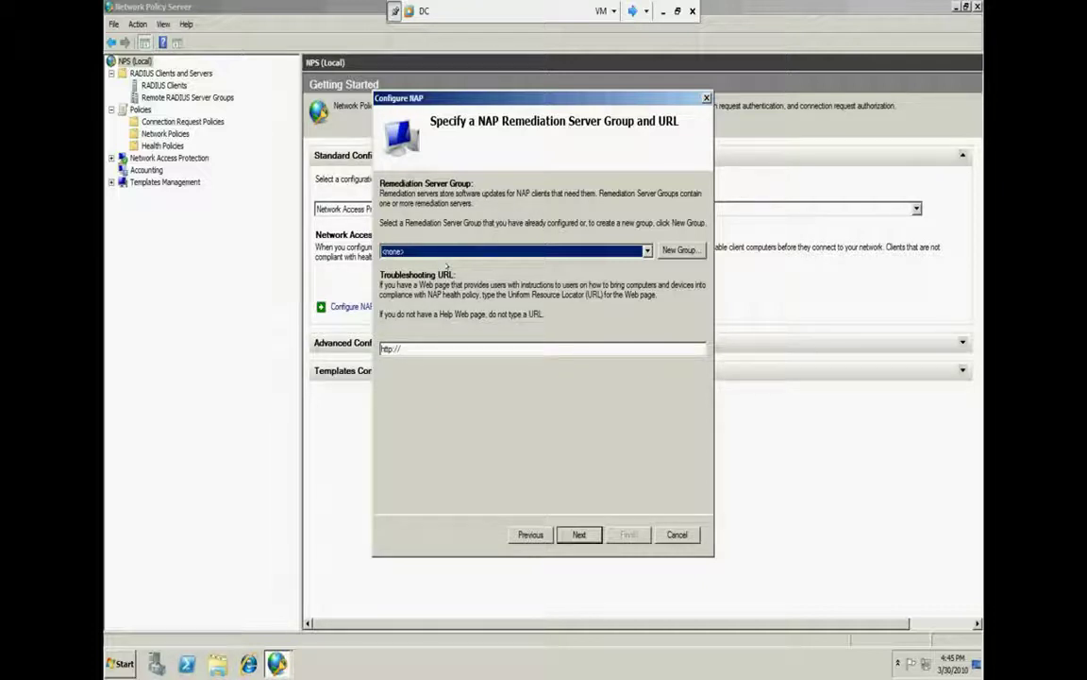
pyautogui.click(461, 349)
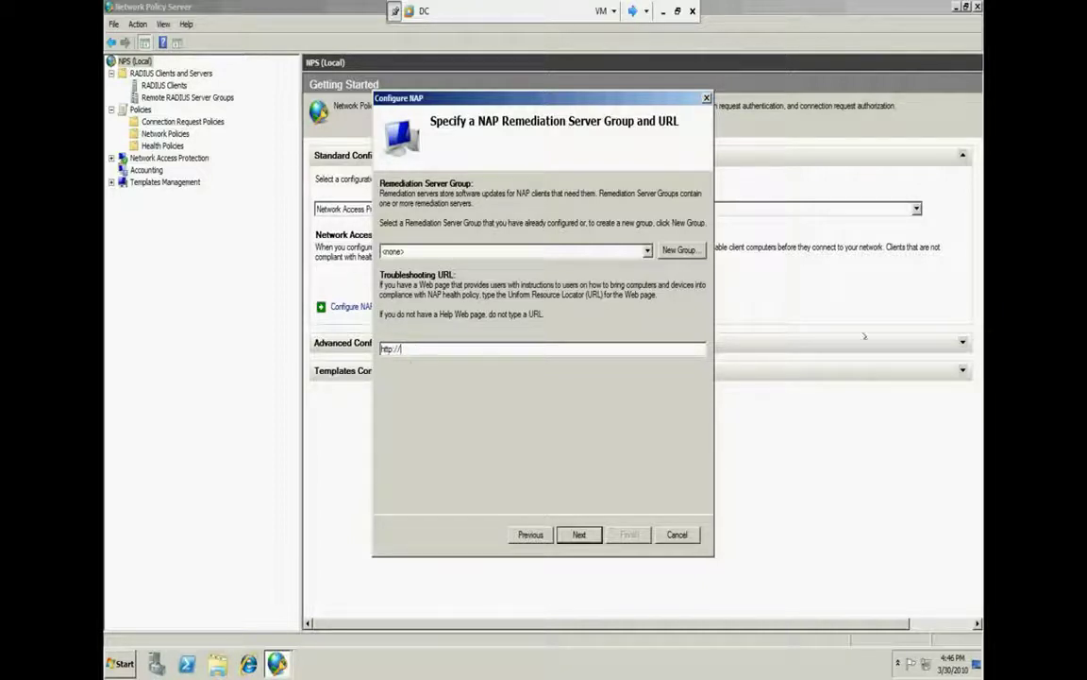
pyautogui.write('www')
pyautogui.write('.asd')
pyautogui.write('.co')
# Reselect asd as the remediation server group, checking the health policy page before and after
pyautogui.click(584, 533)
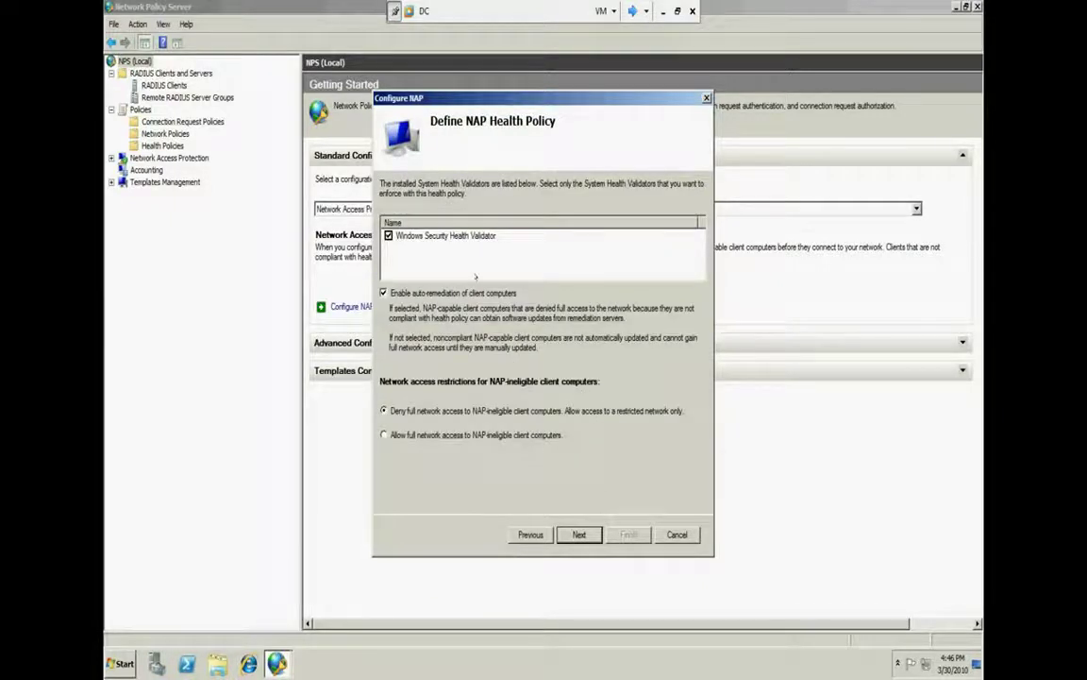
pyautogui.click(529, 534)
pyautogui.click(520, 252)
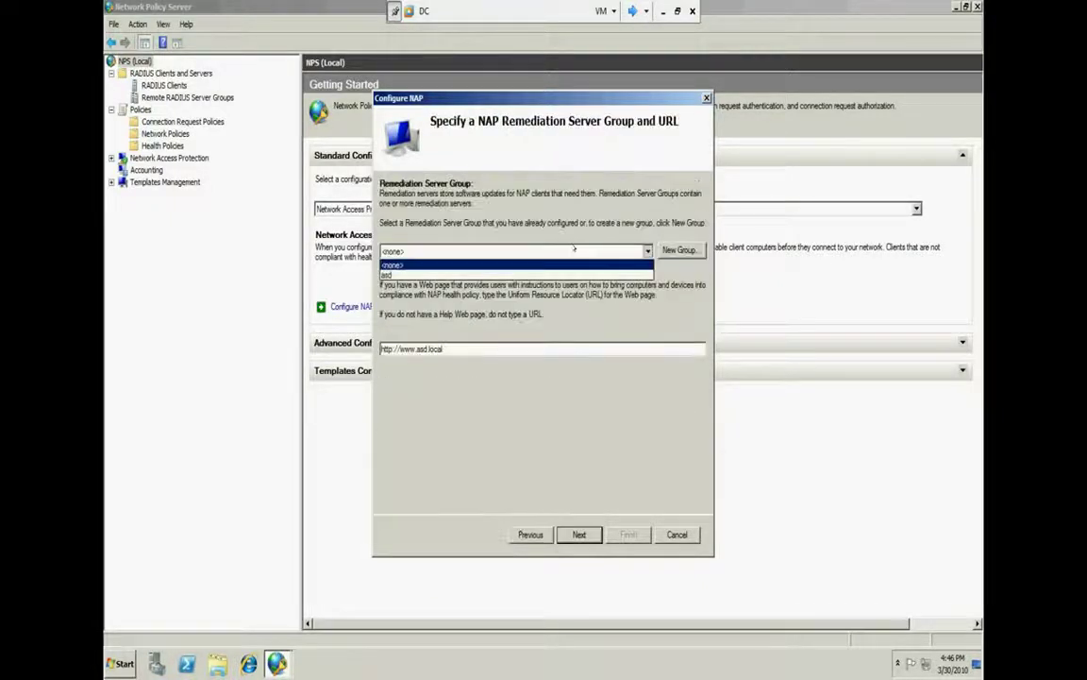
pyautogui.click(510, 268)
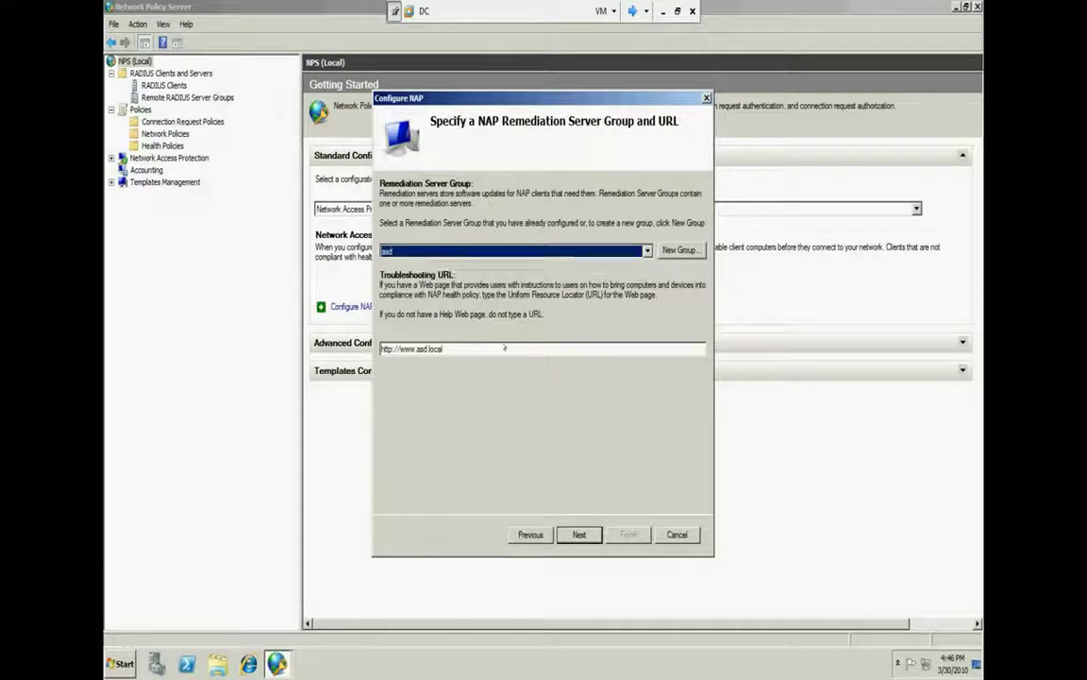
pyautogui.click(563, 532)
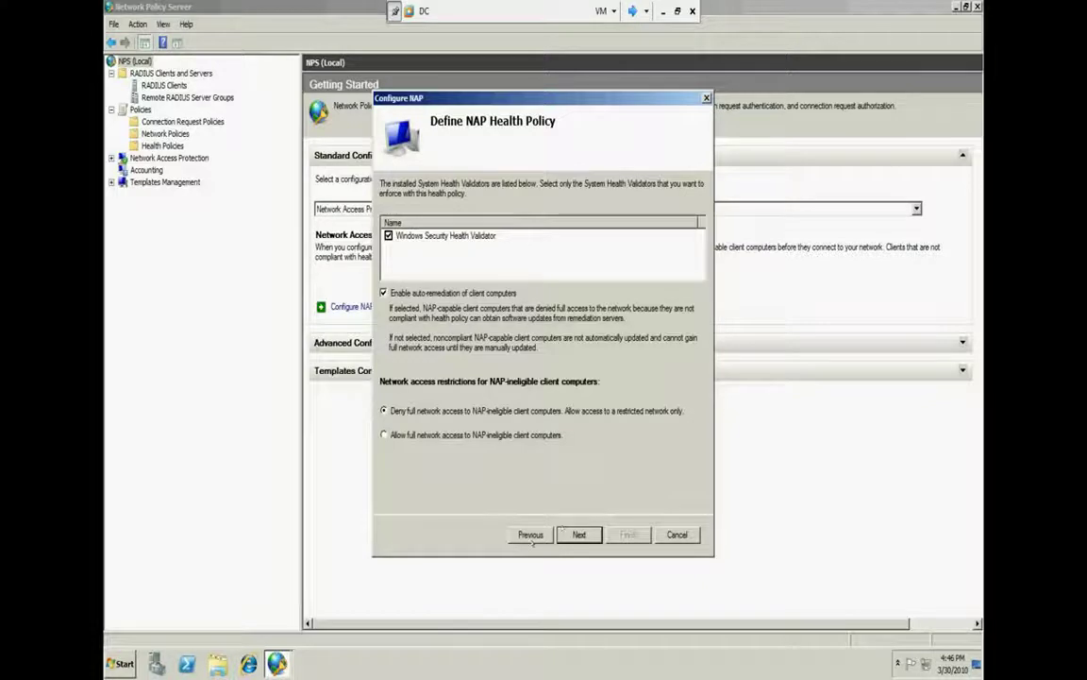
pyautogui.click(530, 536)
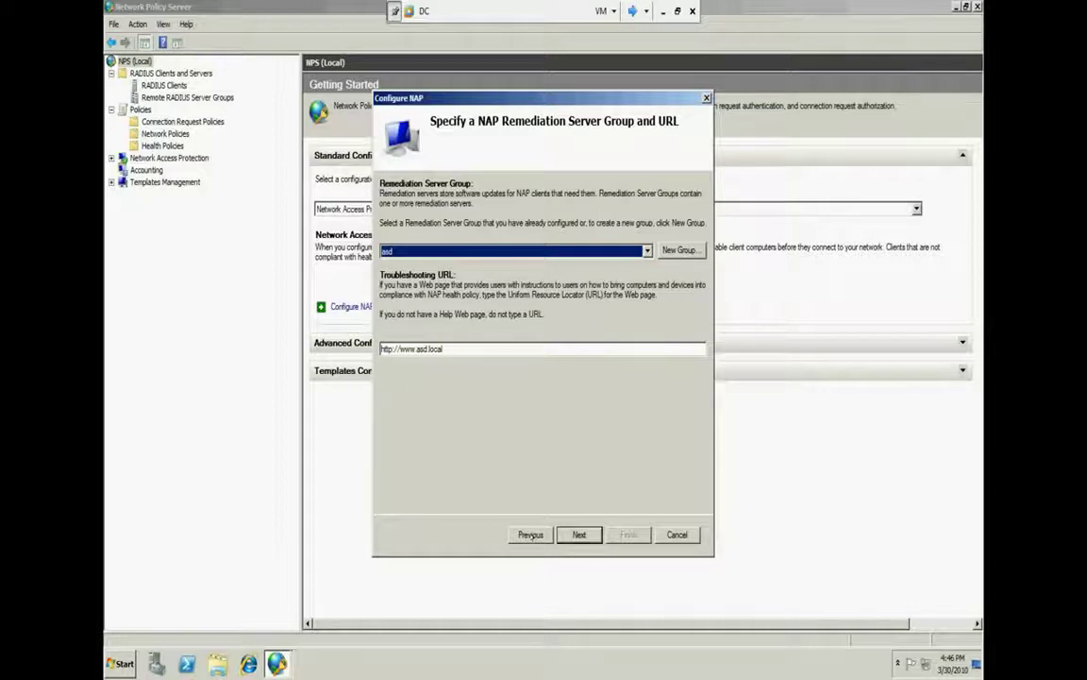
pyautogui.press('Tab')
pyautogui.press('Tab')
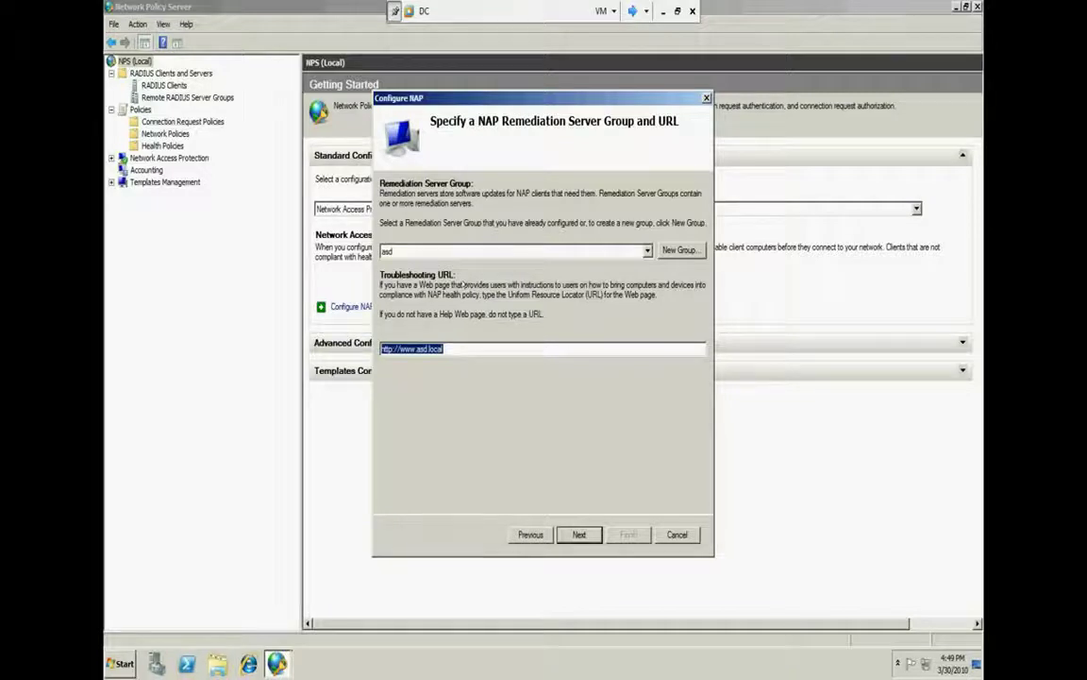
# Move between the remediation settings and Define NAP Health Policy pages, keeping group asd
pyautogui.click(579, 533)
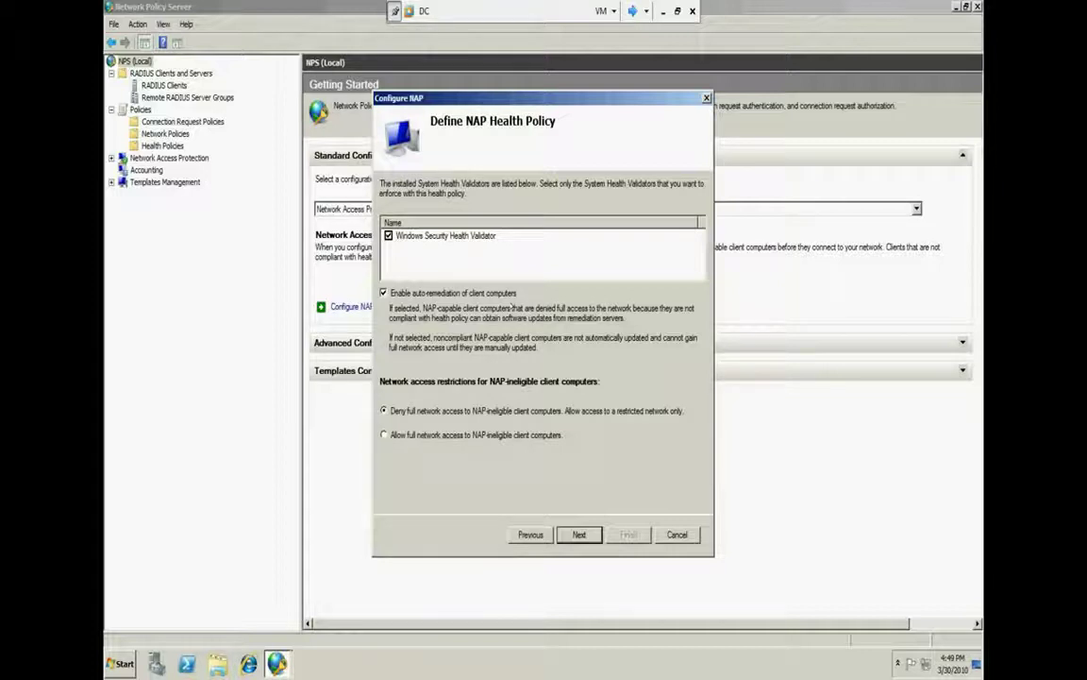
pyautogui.click(572, 535)
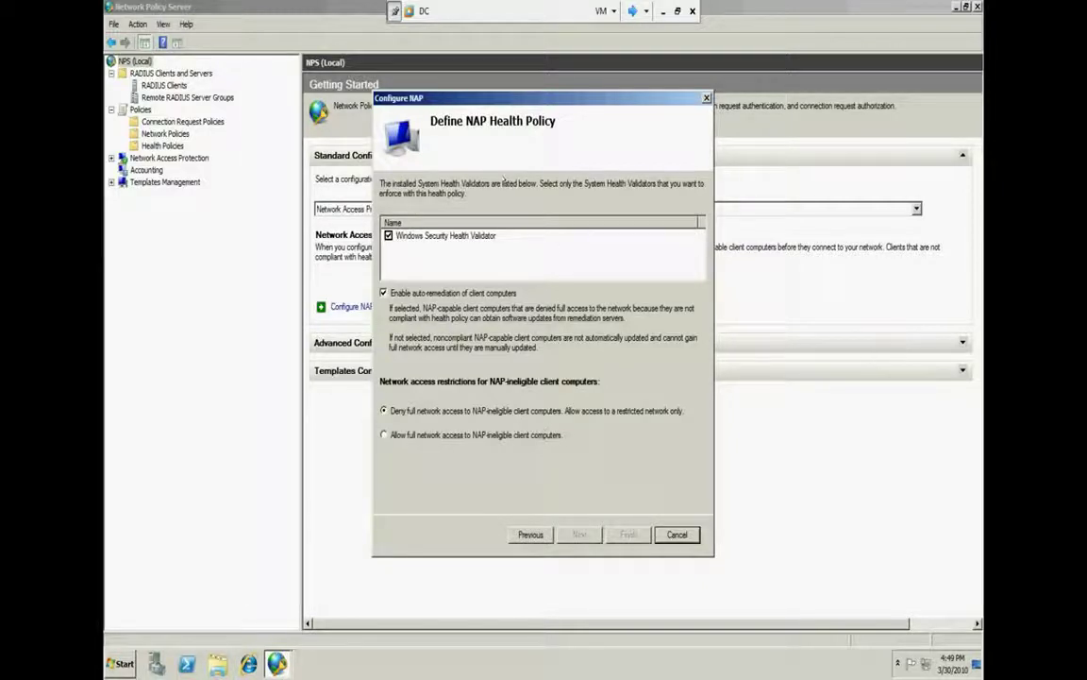
pyautogui.click(580, 534)
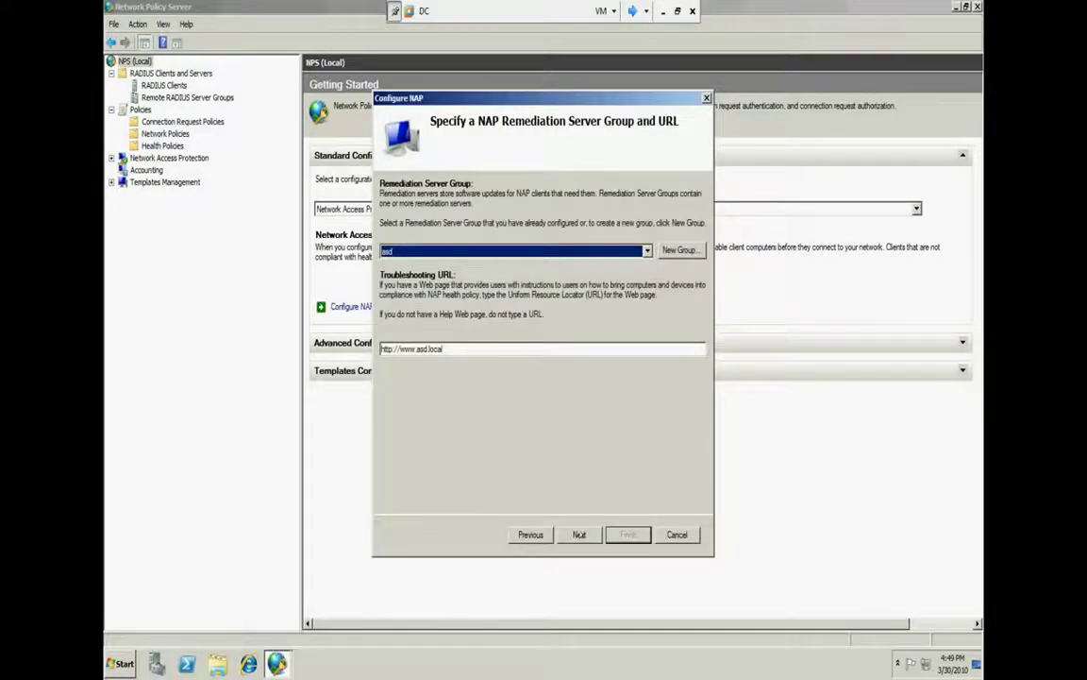
pyautogui.click(579, 534)
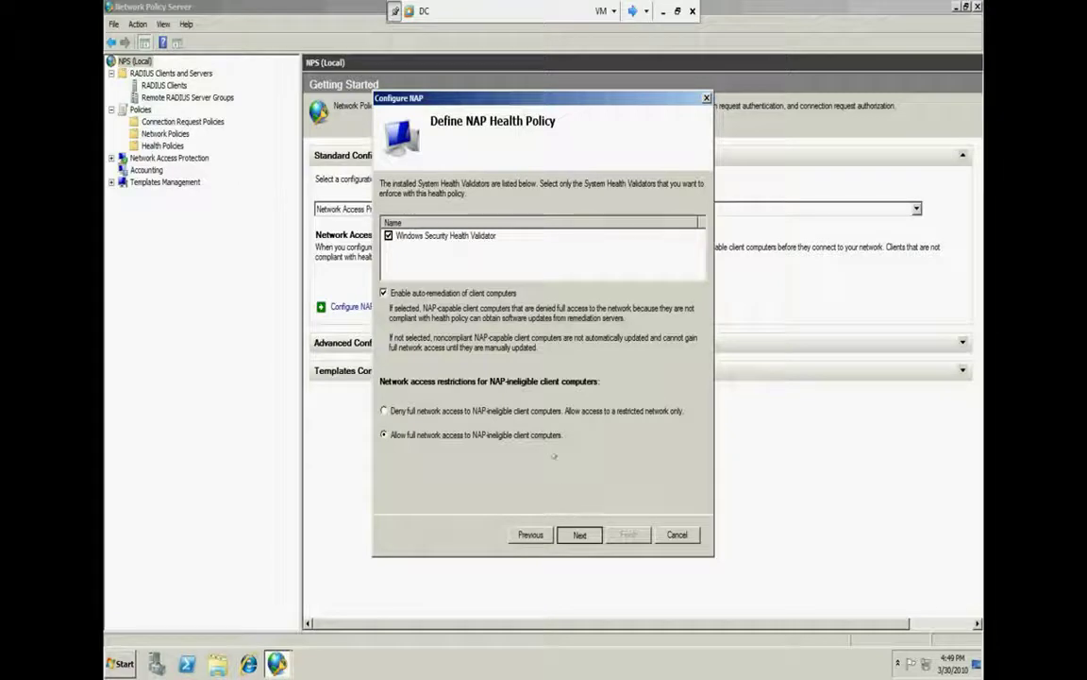
# Allow full network access for NAP-ineligible client computers and advance to the completion summary
pyautogui.click(533, 538)
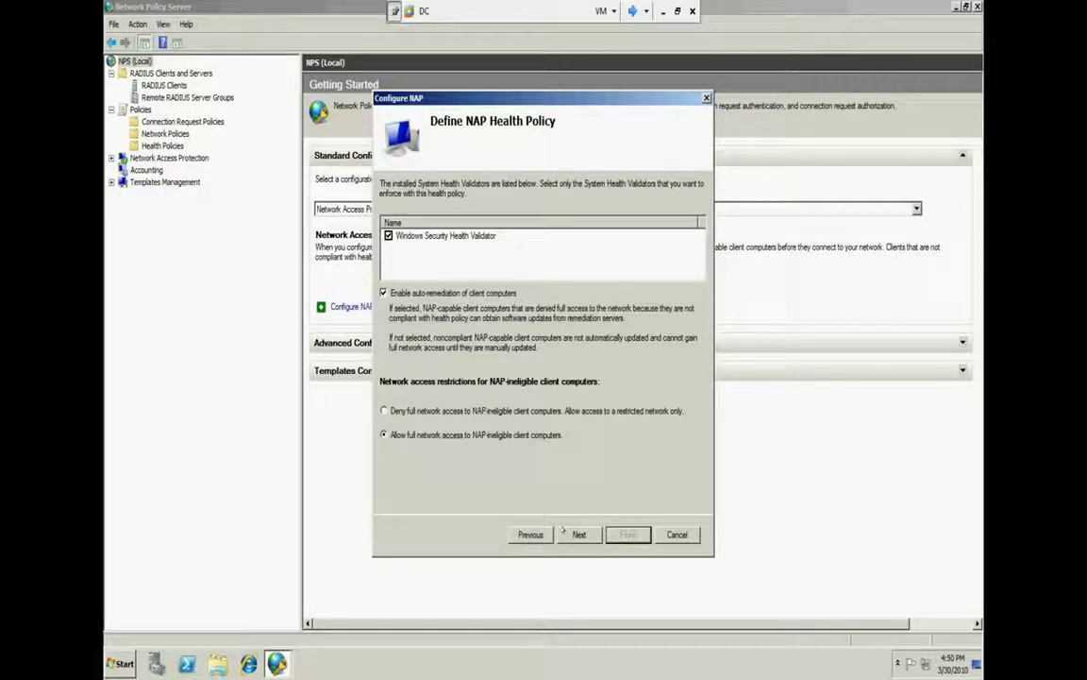
pyautogui.click(561, 533)
pyautogui.click(579, 534)
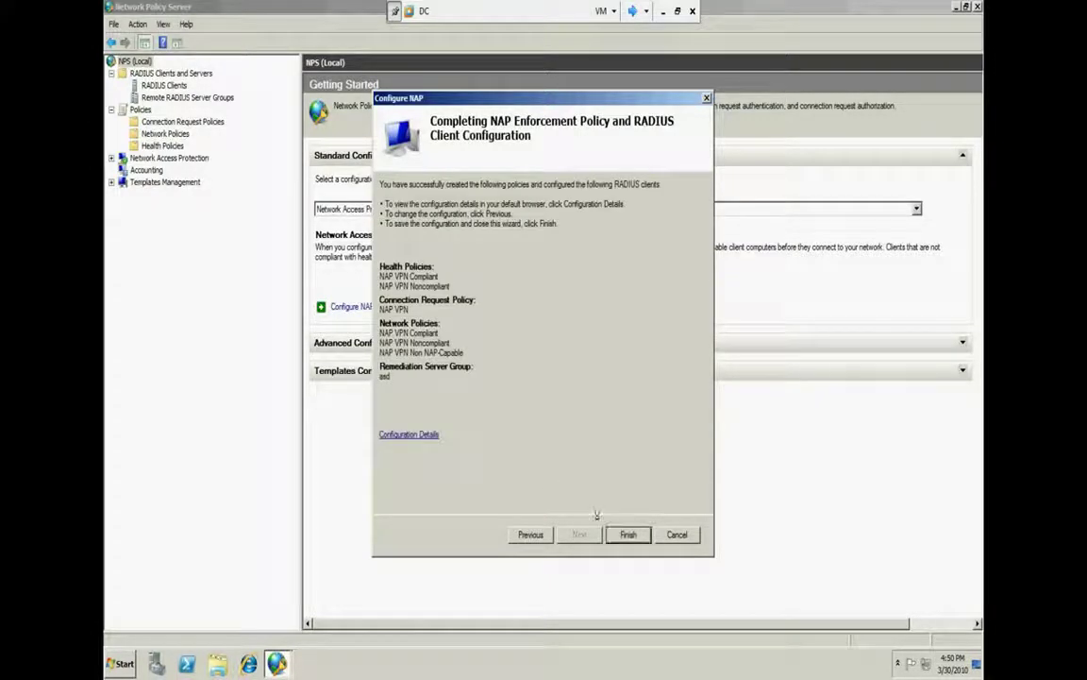
# Finish the NAP wizard and show the Network Access Protection overview
pyautogui.click(627, 534)
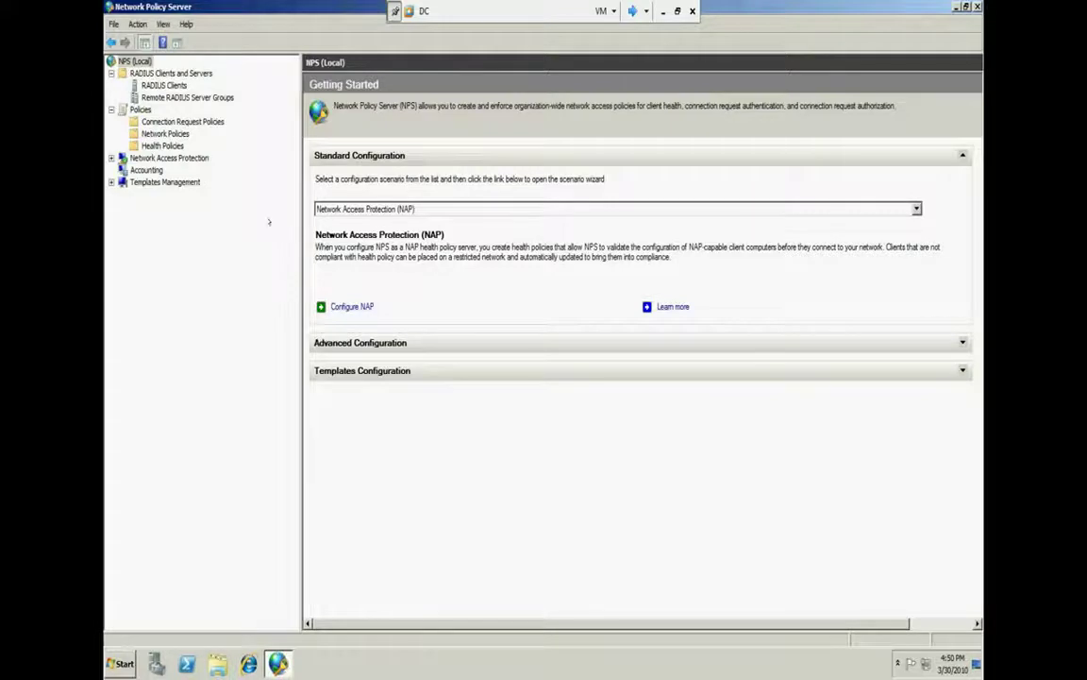
pyautogui.click(166, 181)
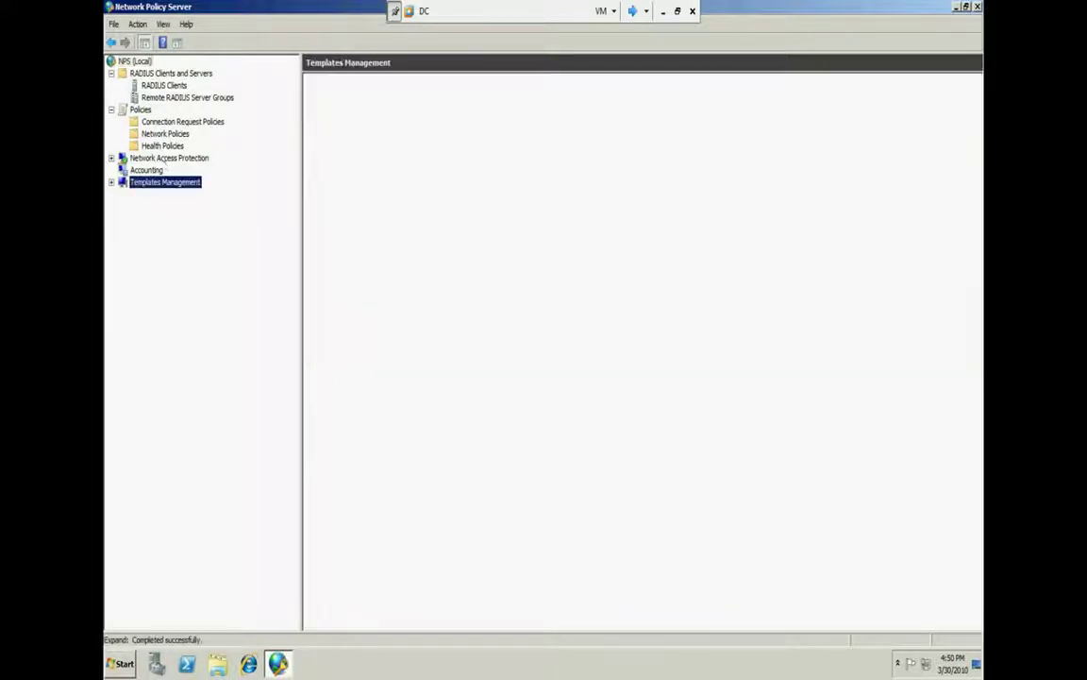
pyautogui.click(169, 158)
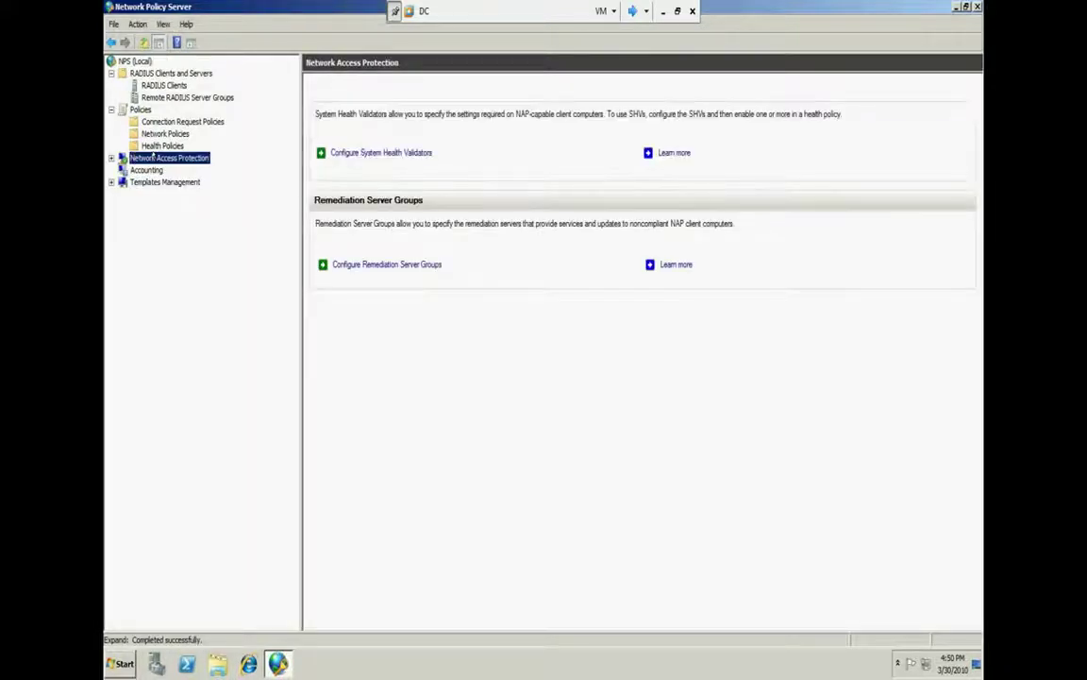
# Browse the Windows Security Health Validator settings and Remediation Server Groups, then return to the overview
pyautogui.click(378, 152)
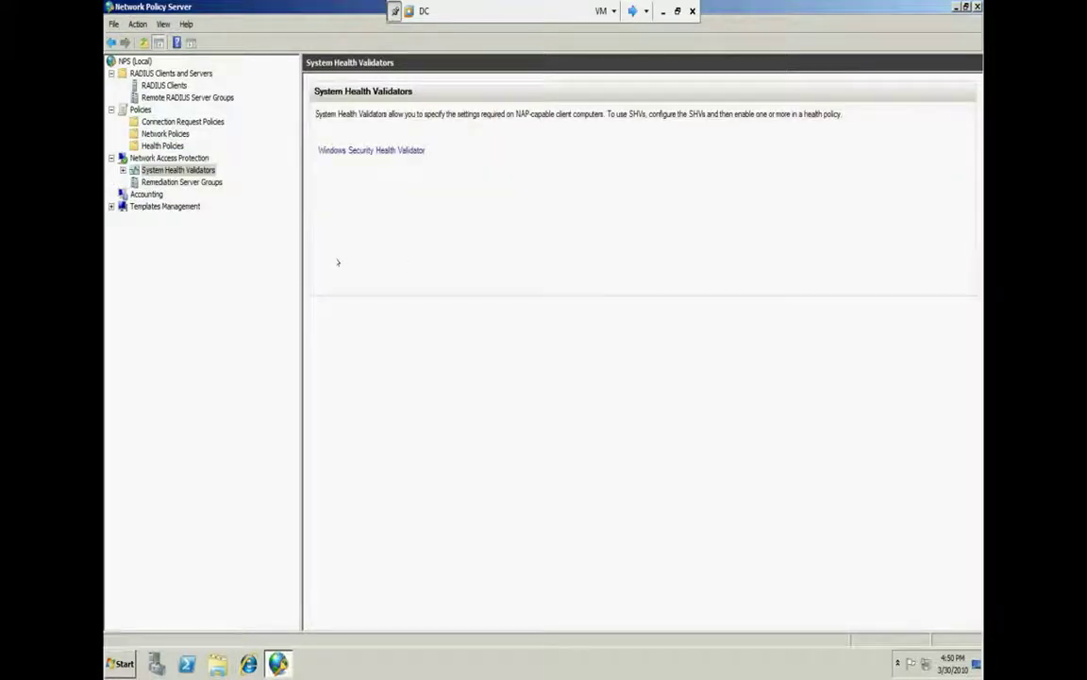
pyautogui.click(359, 150)
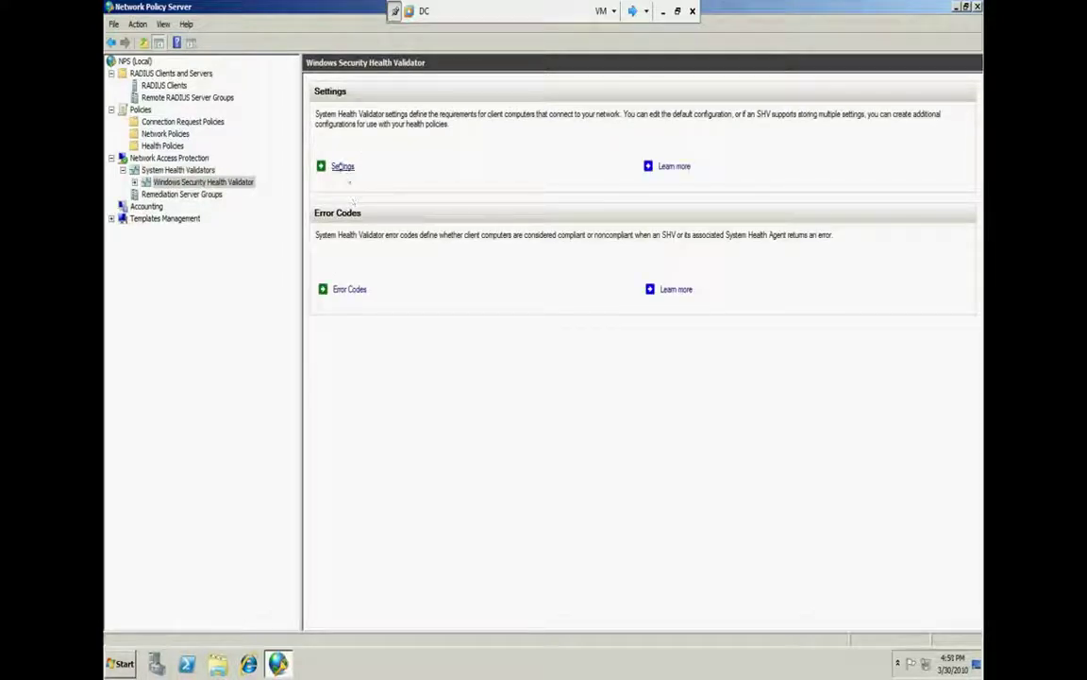
pyautogui.click(342, 166)
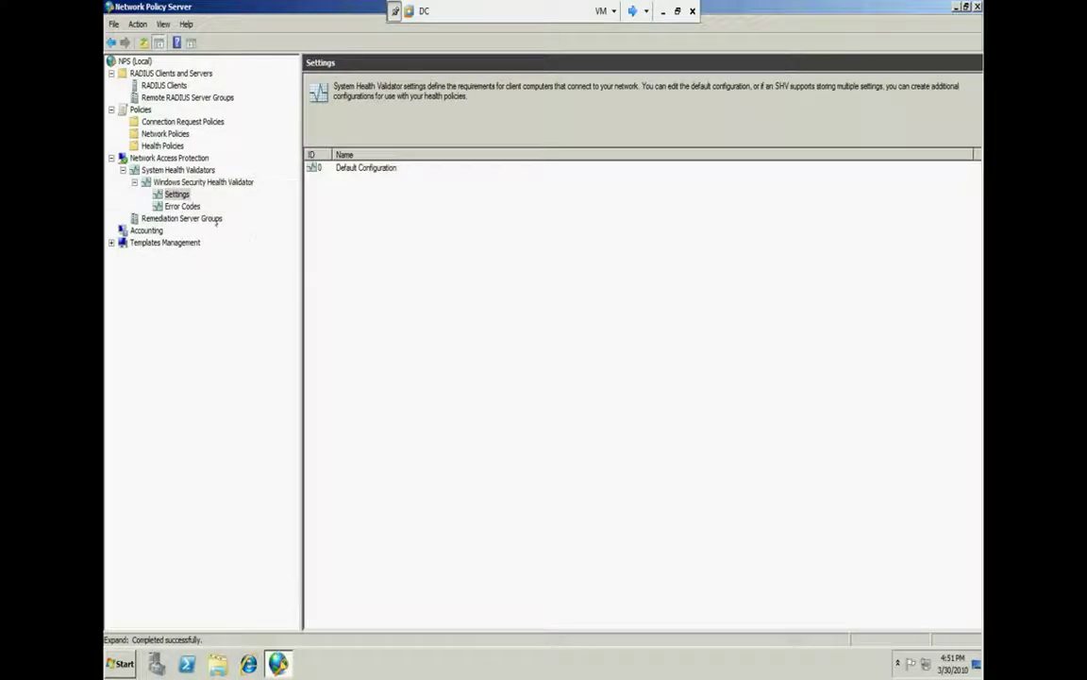
pyautogui.click(176, 218)
pyautogui.rightClick(177, 218)
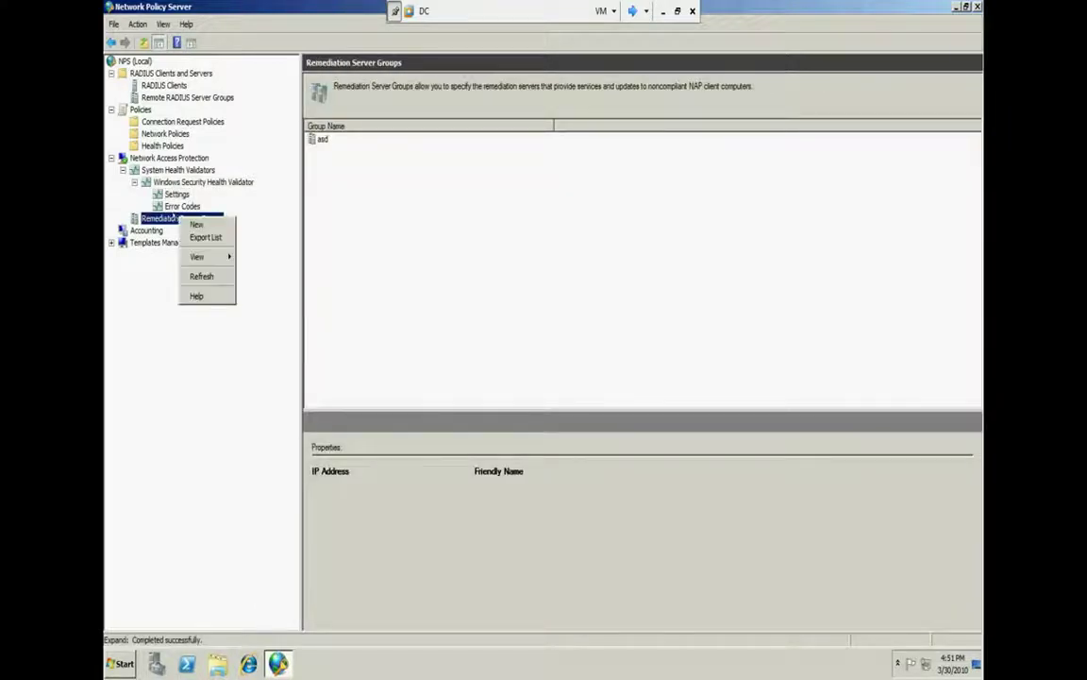
pyautogui.click(169, 158)
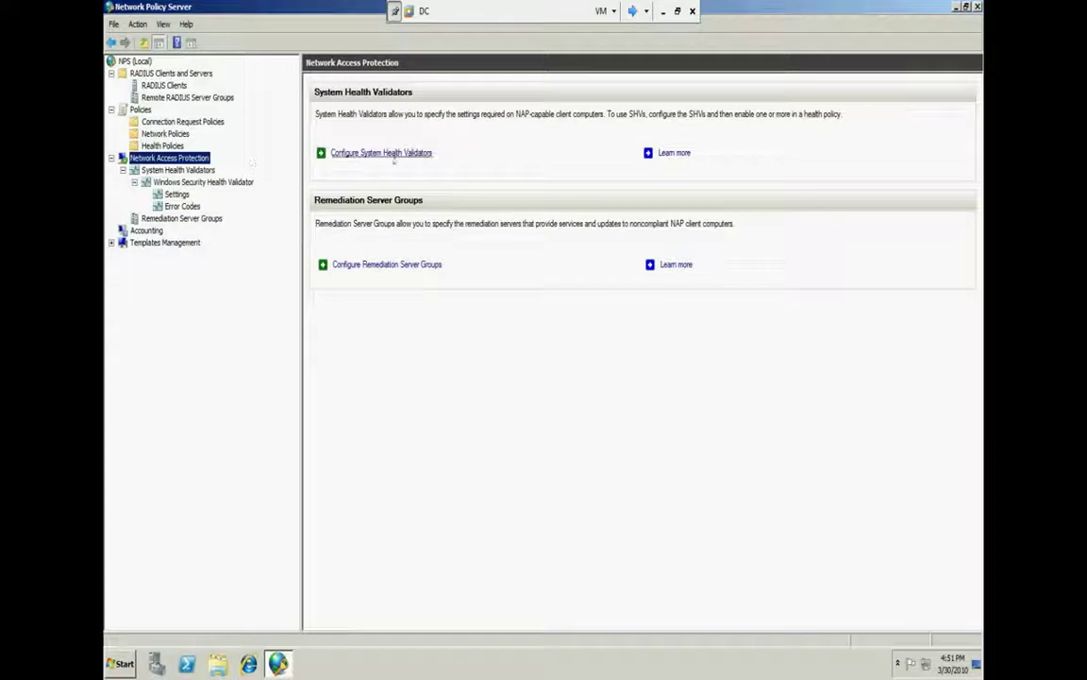
pyautogui.click(387, 265)
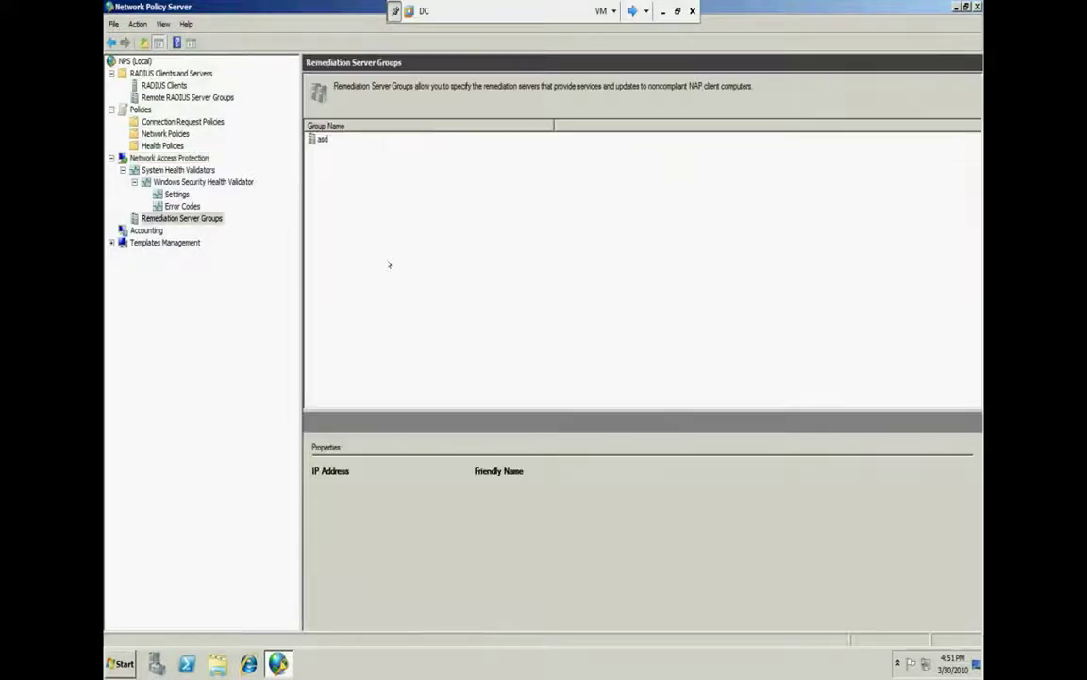
pyautogui.click(320, 138)
pyautogui.rightClick(332, 140)
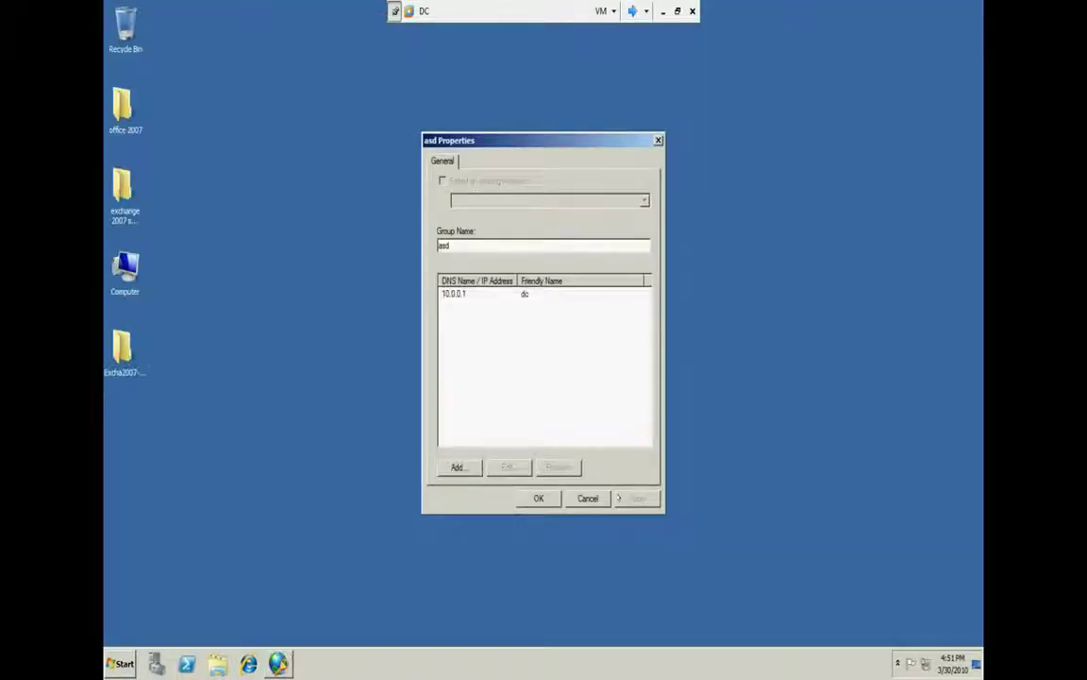
pyautogui.click(587, 498)
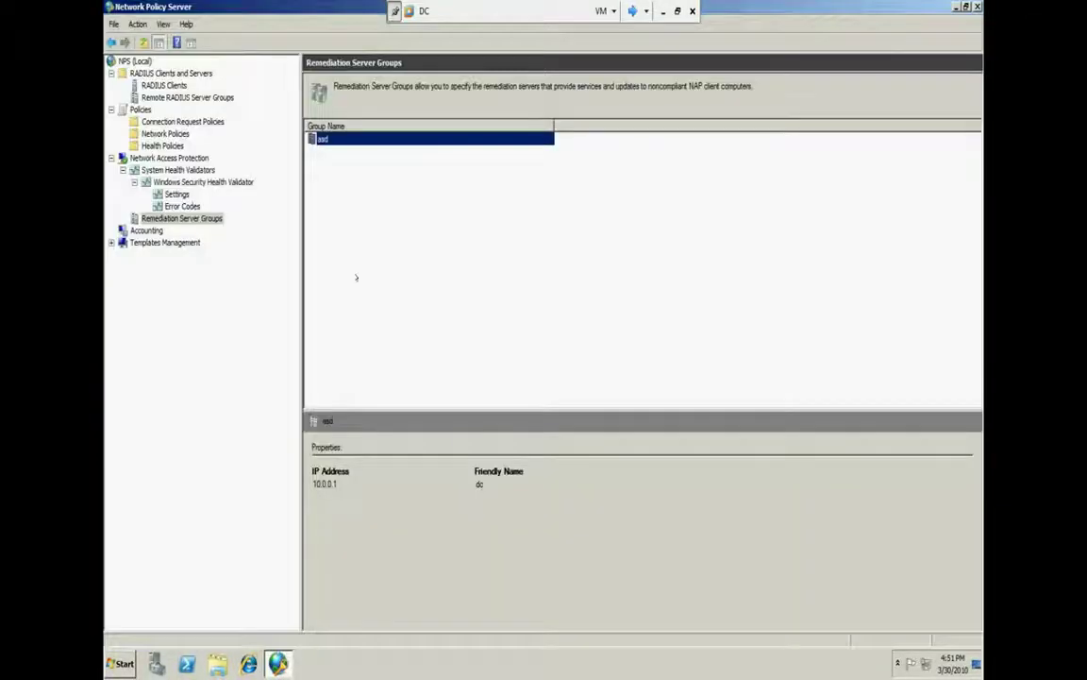
pyautogui.rightClick(334, 134)
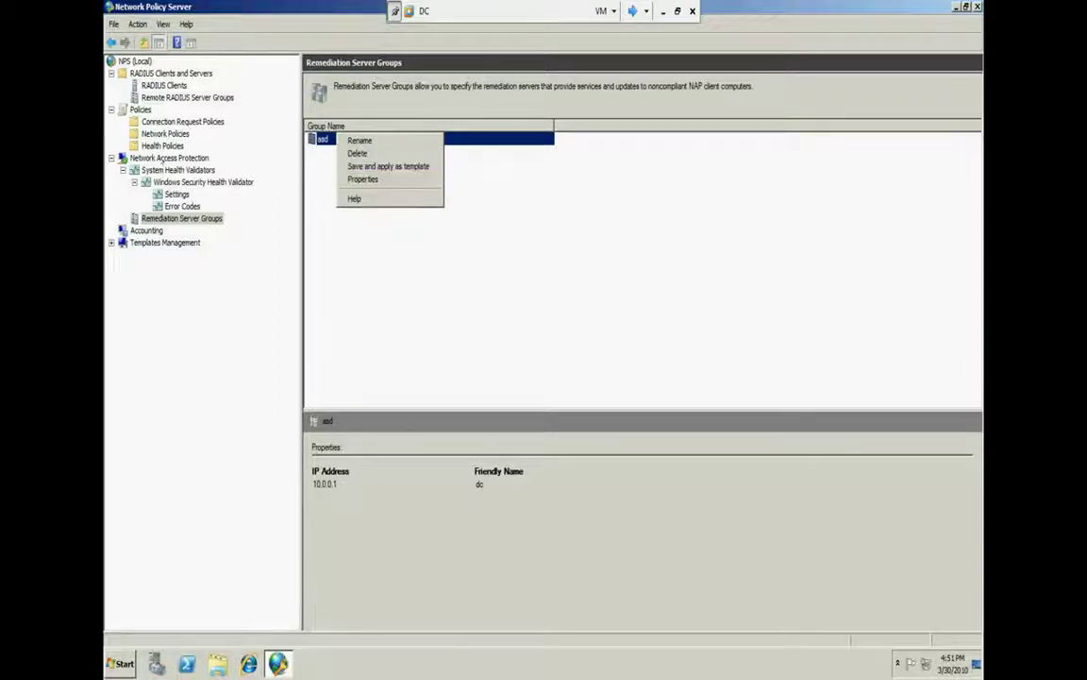
pyautogui.click(172, 158)
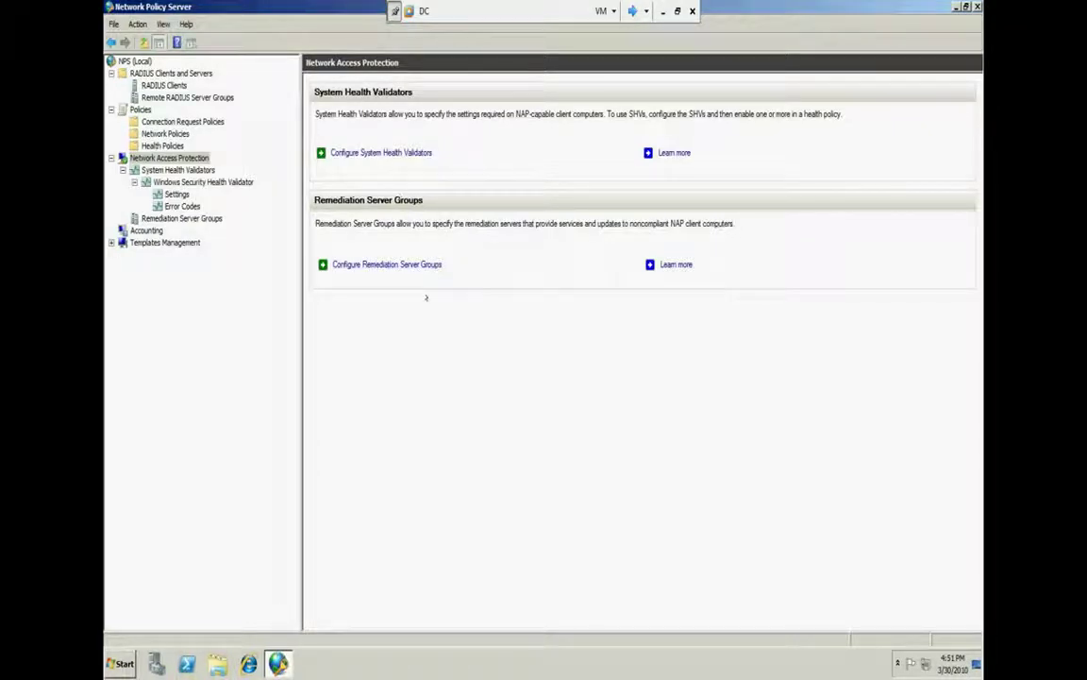
# Open the Windows Security Health Validator's Default Configuration from its Settings list
pyautogui.click(178, 170)
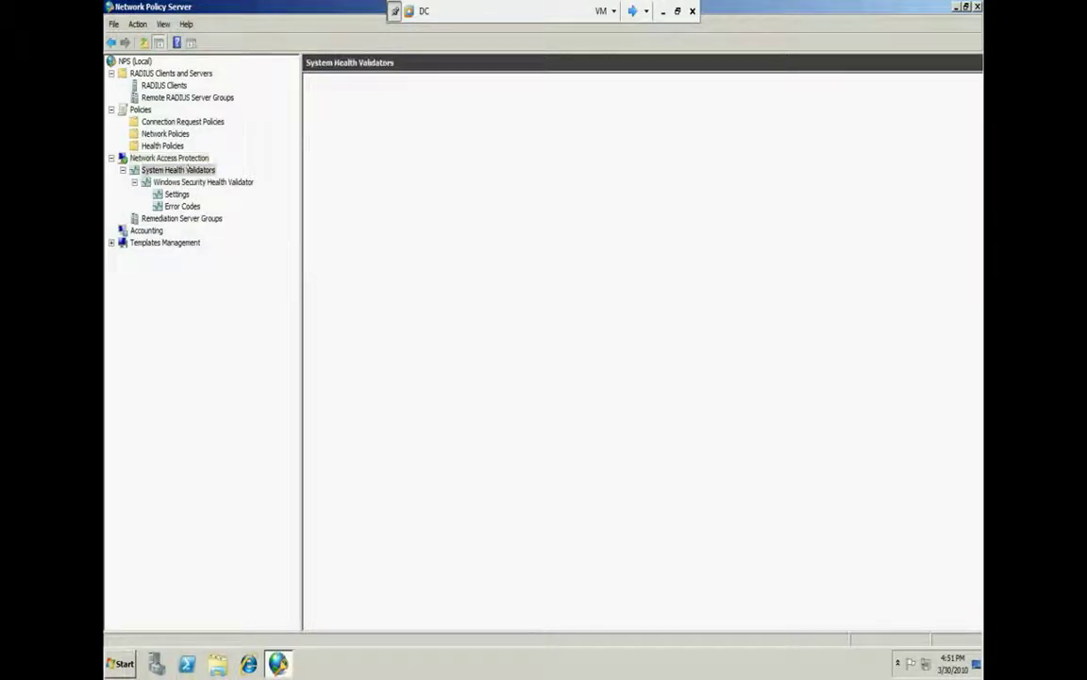
pyautogui.click(176, 193)
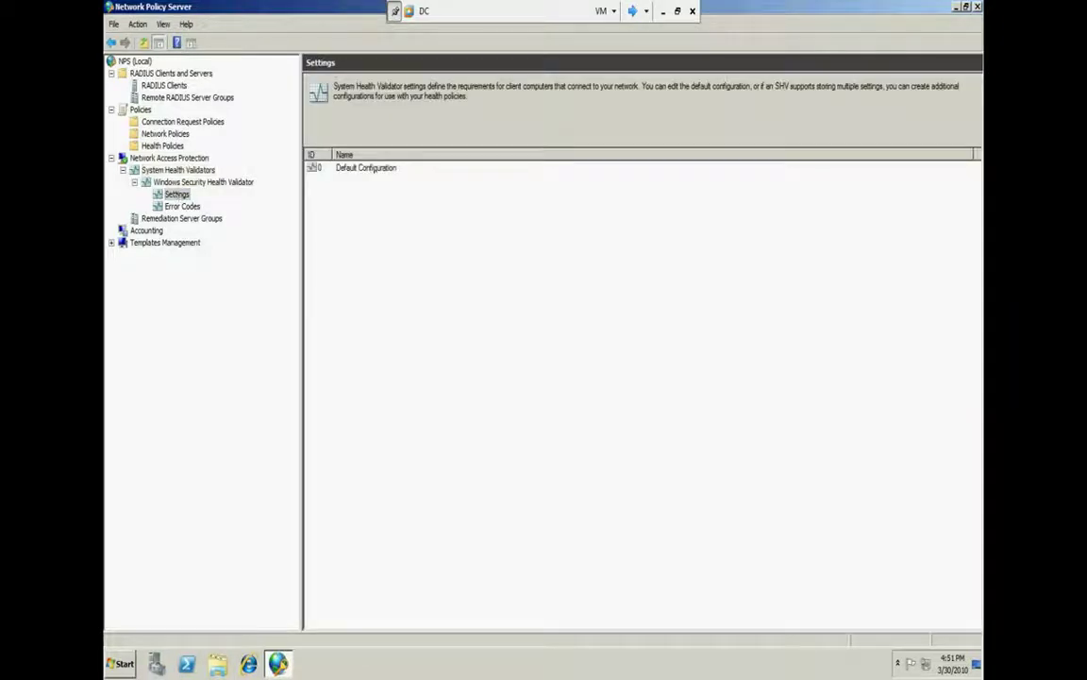
pyautogui.click(370, 168)
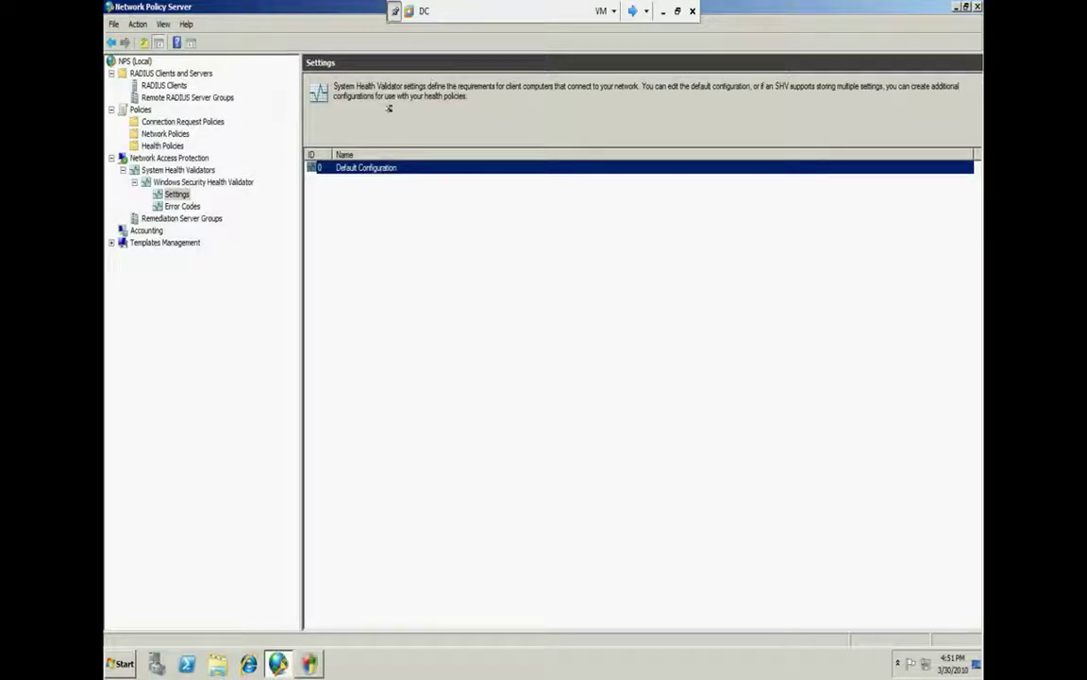
pyautogui.press('Return')
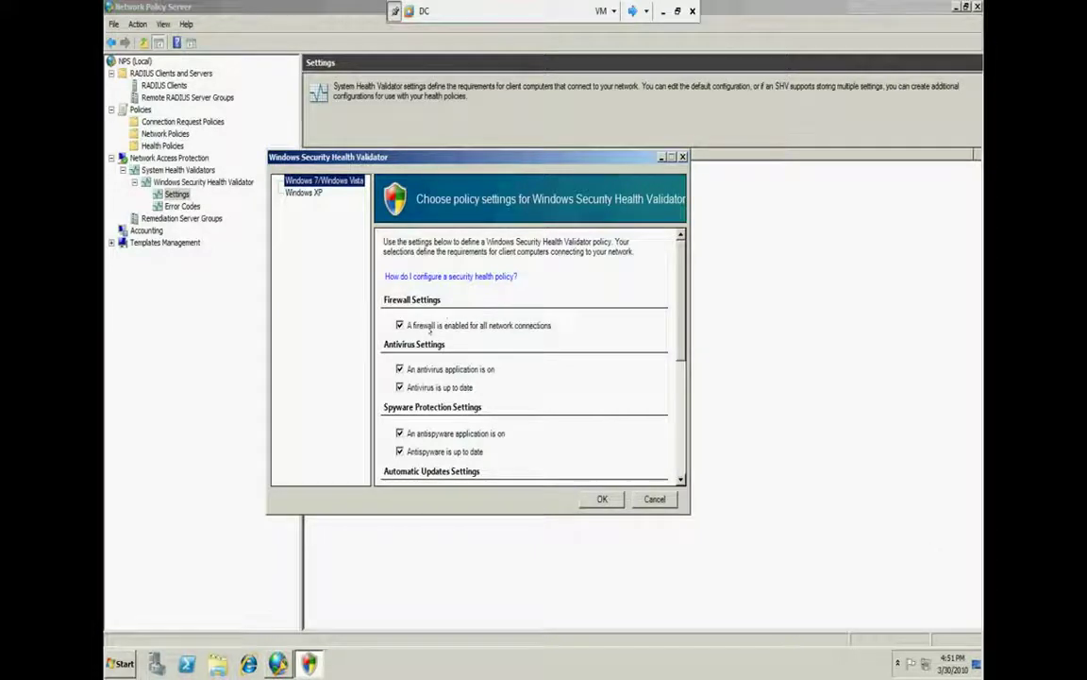
# Drop the firewall and automatic updating requirements and require all available security updates
pyautogui.click(446, 324)
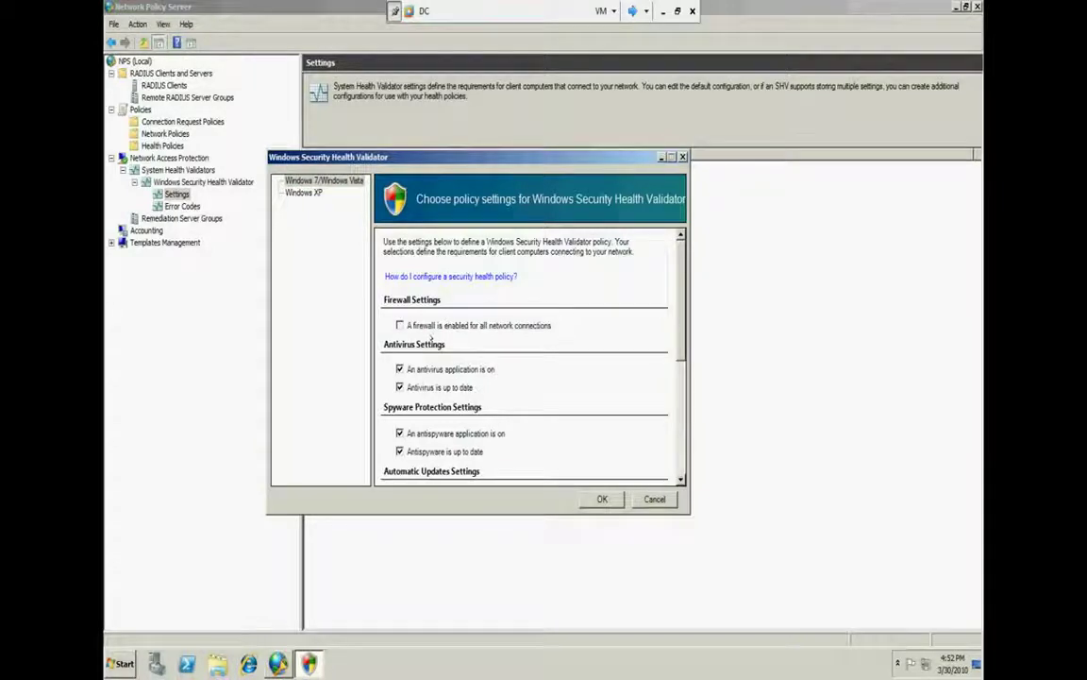
pyautogui.scroll(-3, 440, 326)
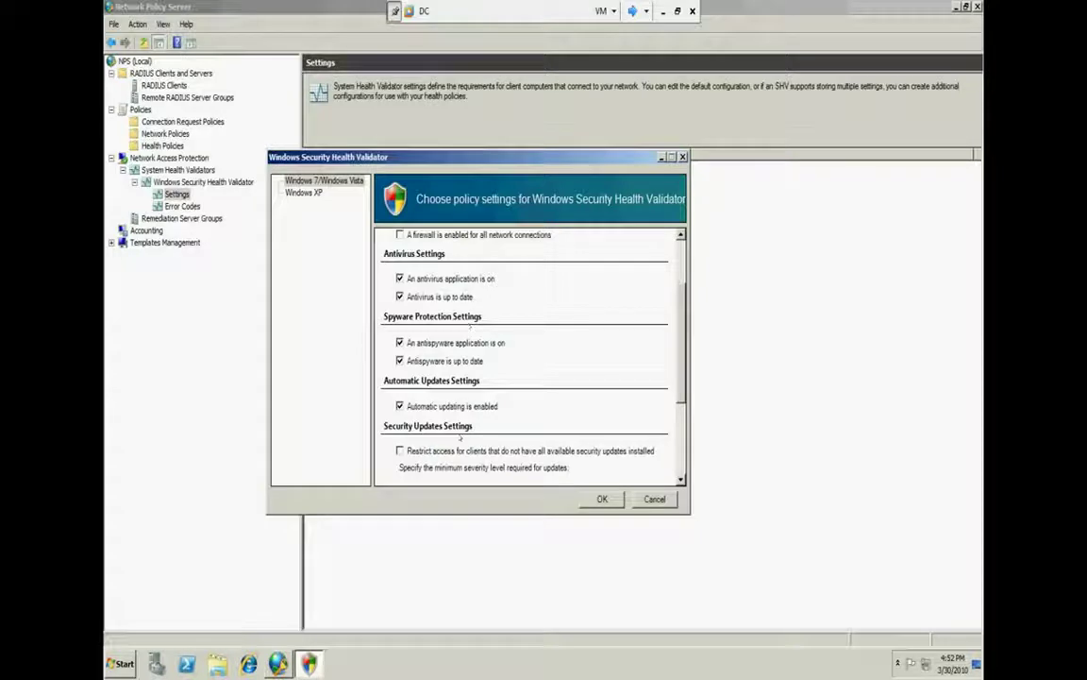
pyautogui.click(441, 411)
pyautogui.click(433, 452)
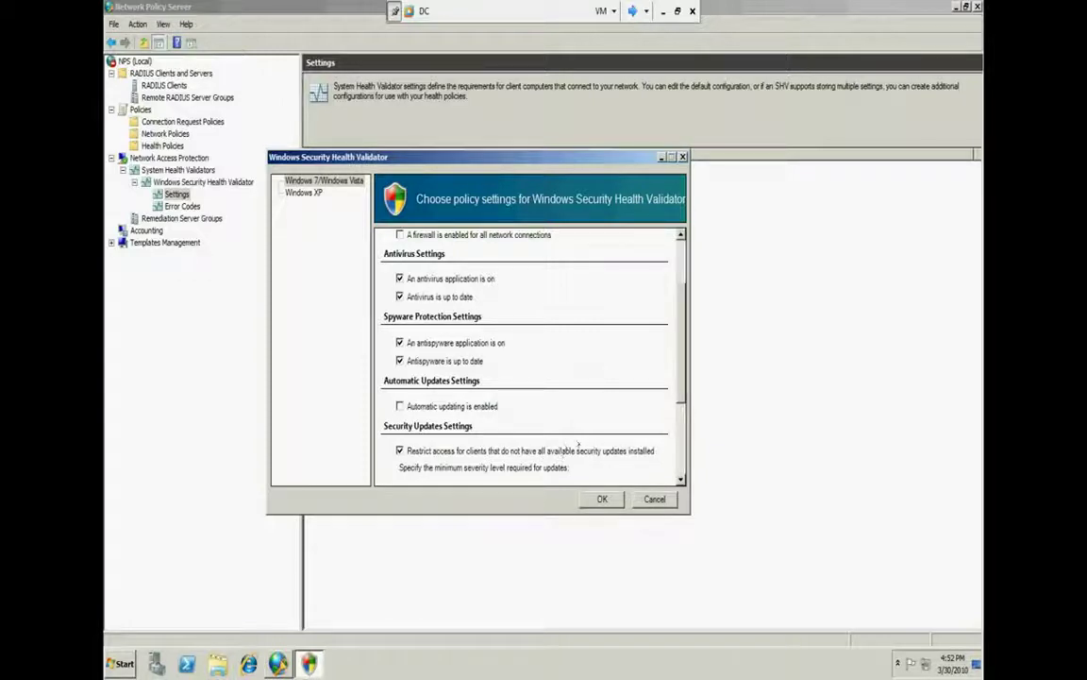
pyautogui.scroll(-3, 544, 443)
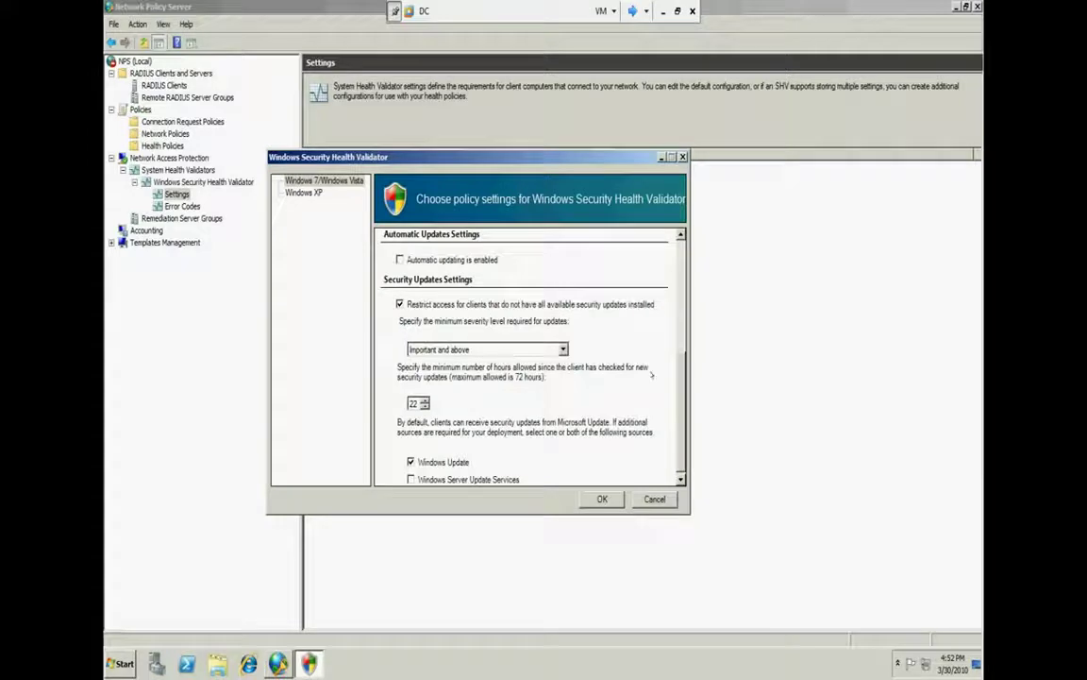
pyautogui.scroll(2, 678, 349)
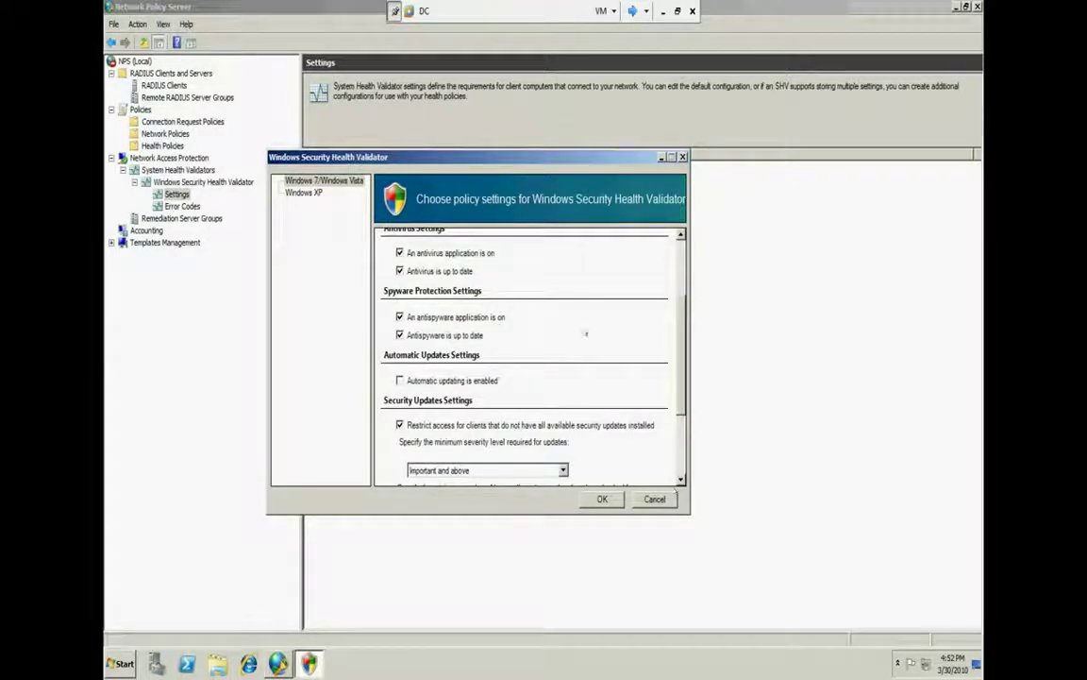
pyautogui.click(488, 425)
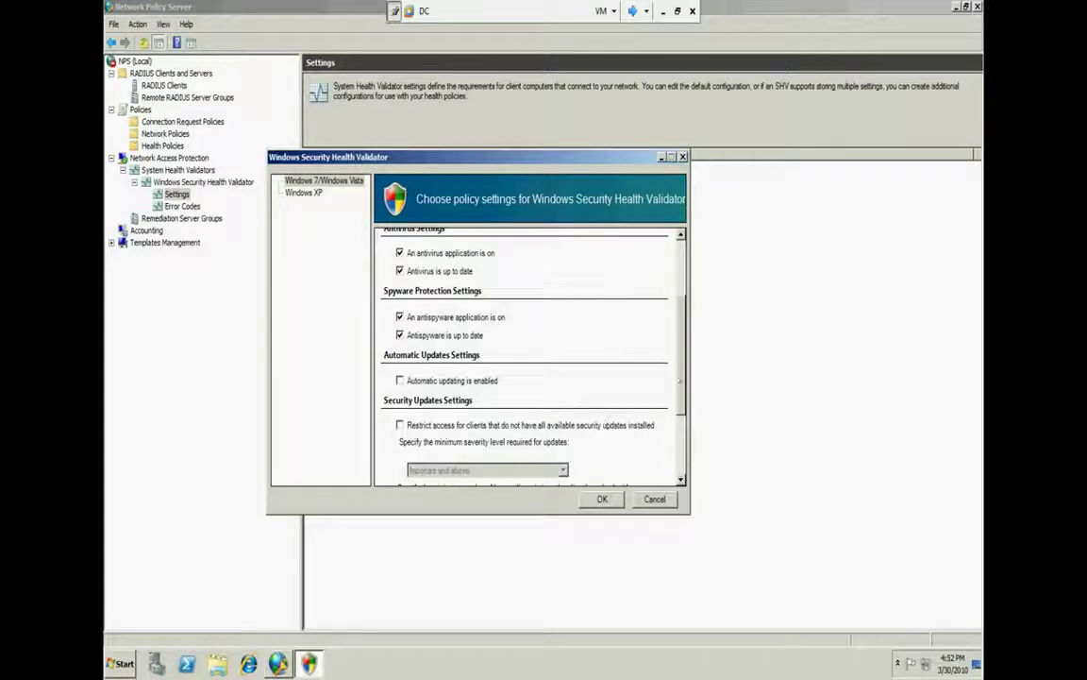
pyautogui.scroll(-2, 680, 434)
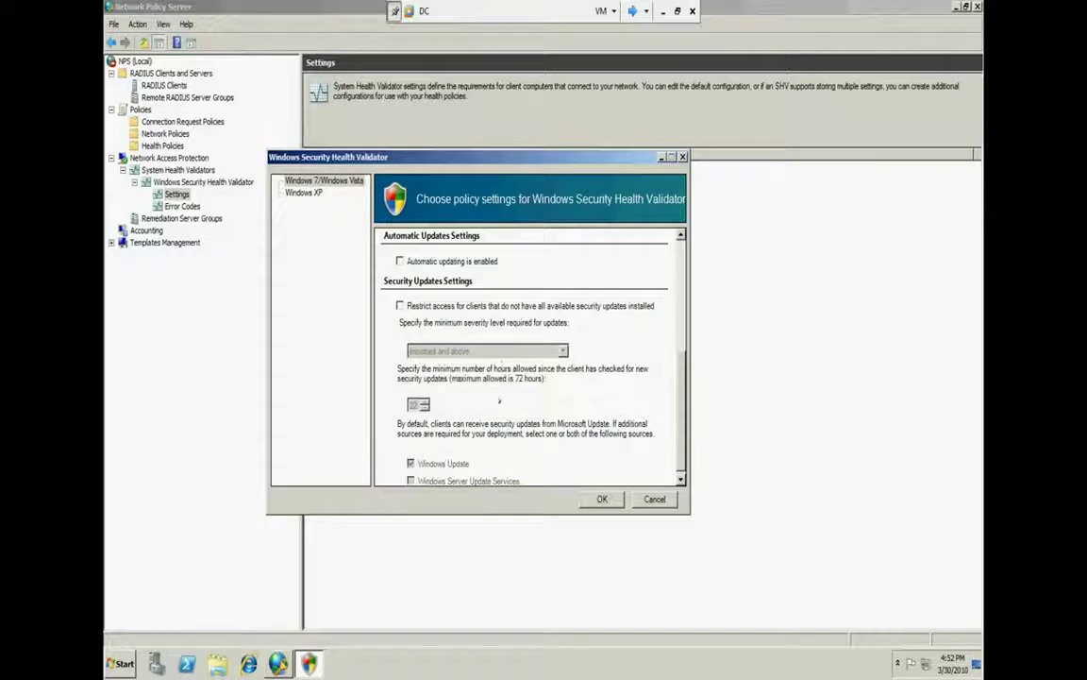
pyautogui.scroll(-1, 500, 345)
pyautogui.click(399, 300)
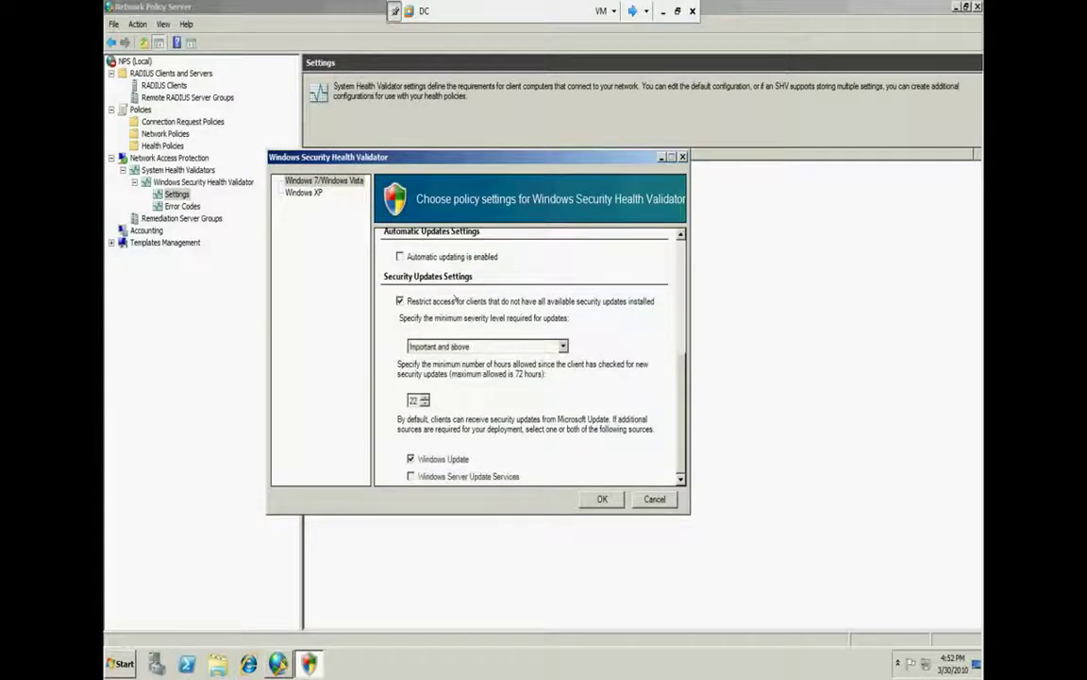
# Try Important and above, then Moderate and above, as the minimum update severity
pyautogui.click(541, 349)
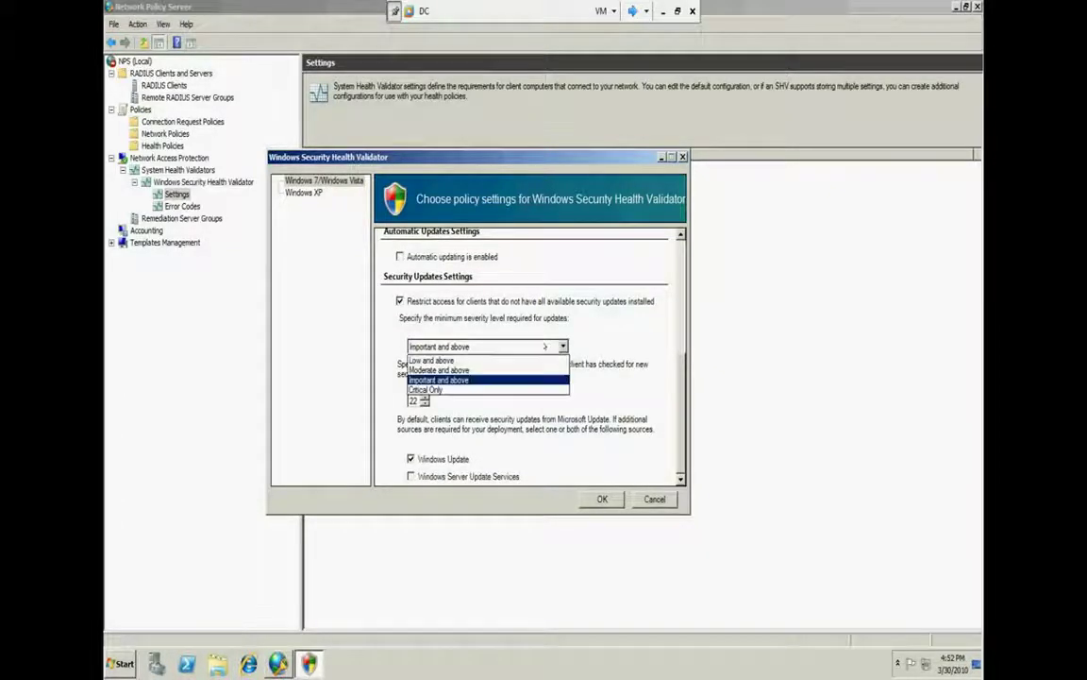
pyautogui.click(505, 348)
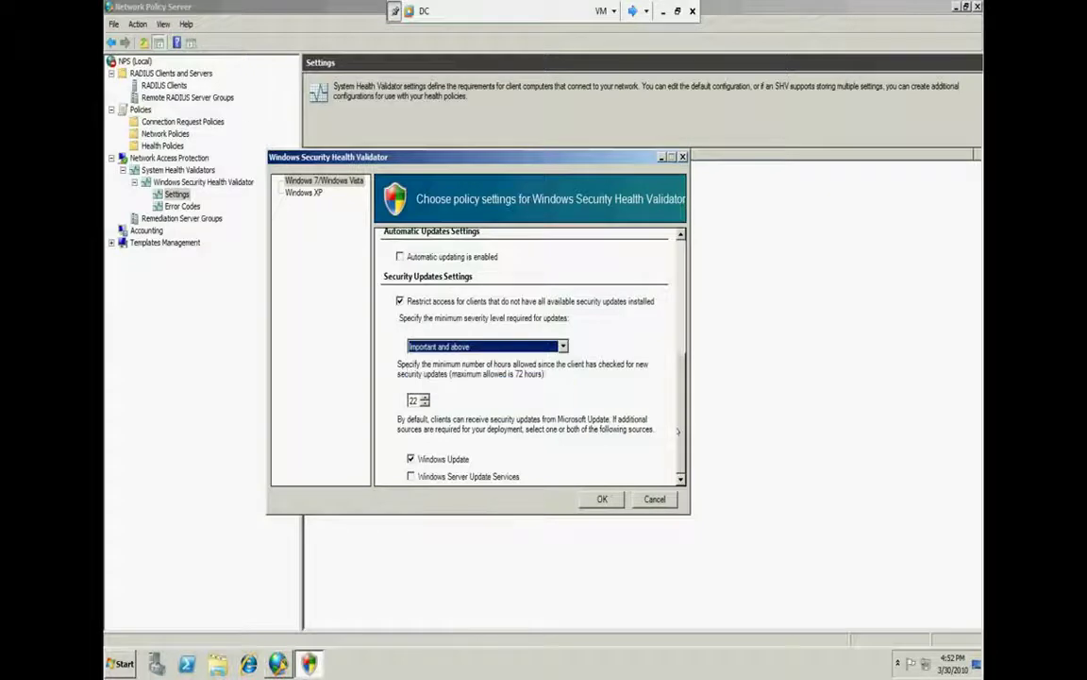
pyautogui.scroll(5, 526, 354)
pyautogui.scroll(-5, 459, 328)
pyautogui.click(562, 347)
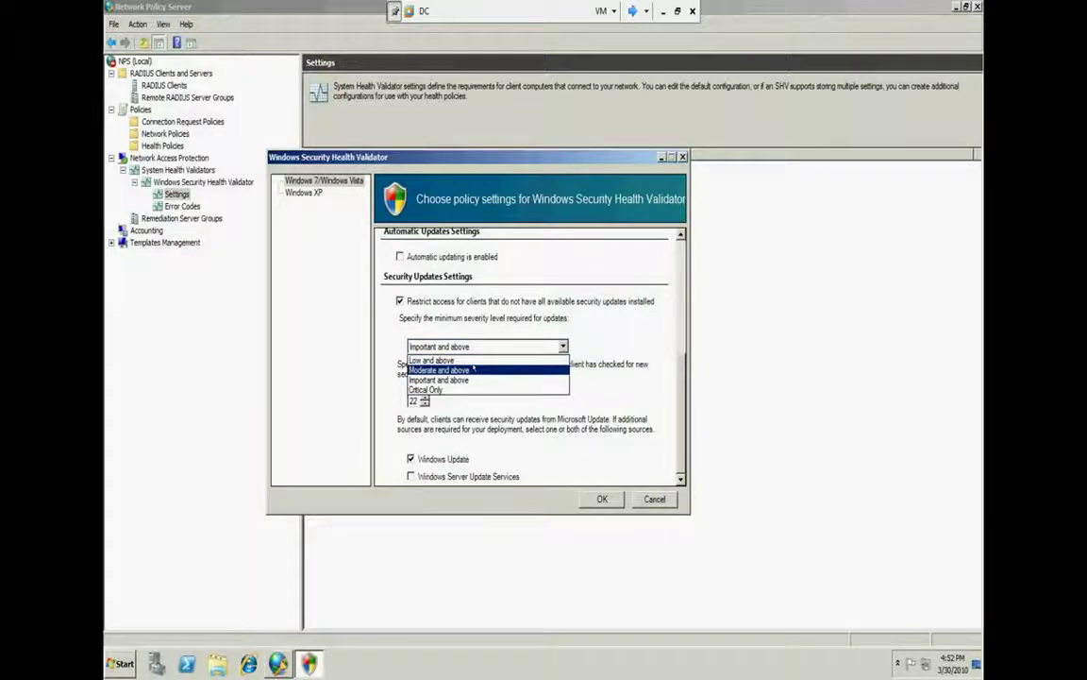
pyautogui.click(467, 370)
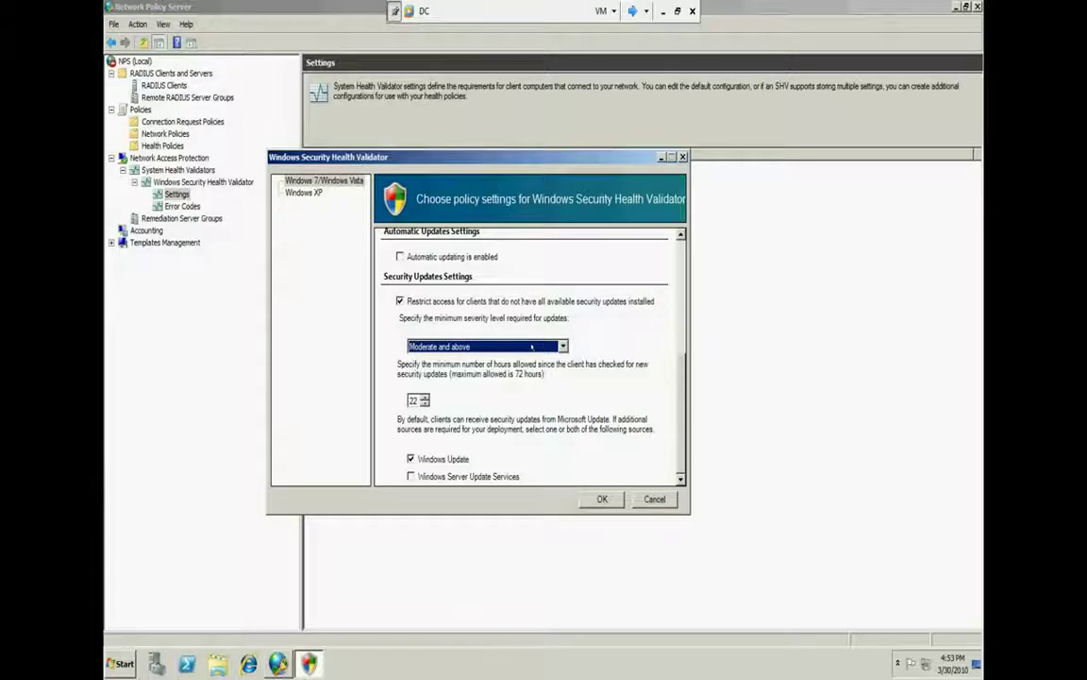
pyautogui.click(531, 347)
pyautogui.click(476, 380)
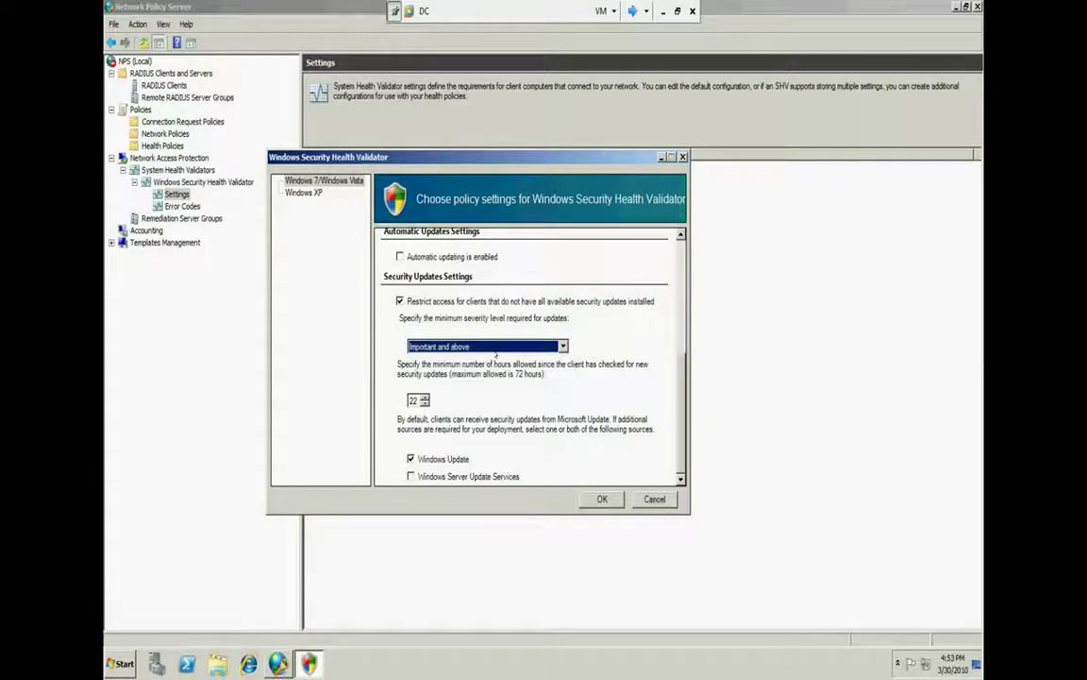
pyautogui.click(495, 348)
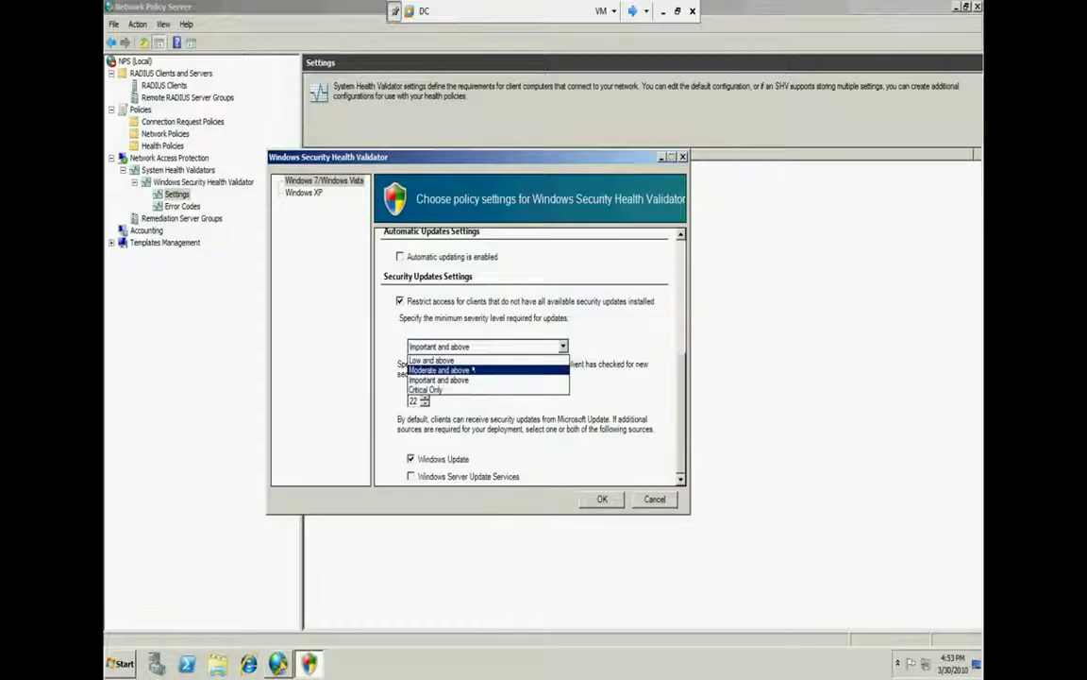
pyautogui.click(473, 370)
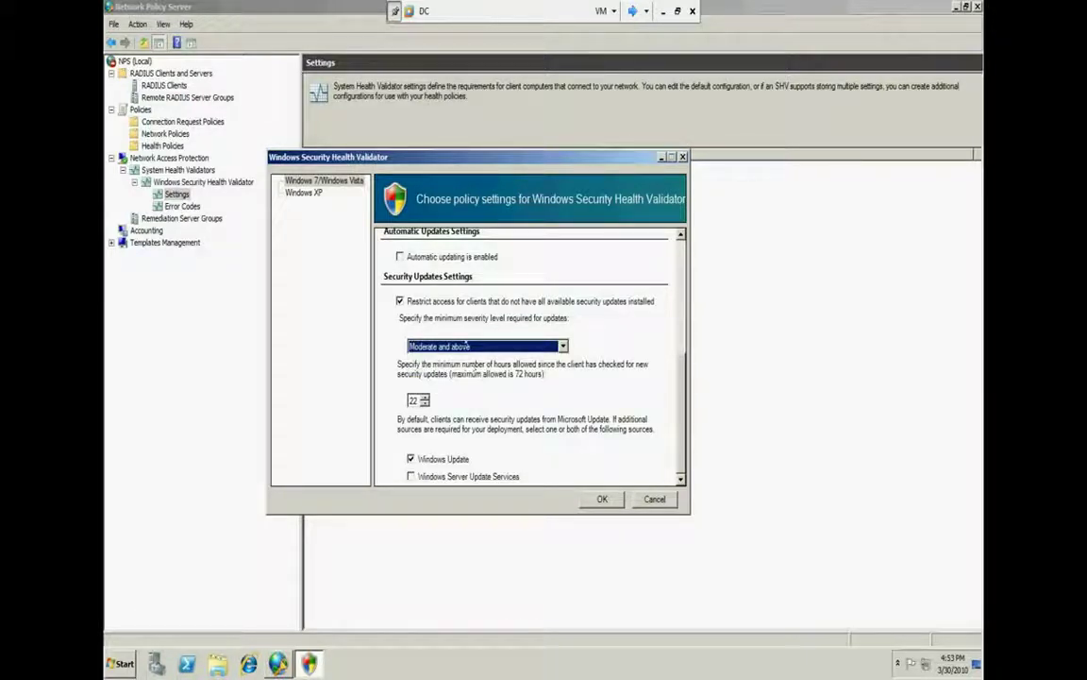
# Set the minimum severity to Low and above with Windows Server Update Services as source
pyautogui.click(466, 345)
pyautogui.click(447, 357)
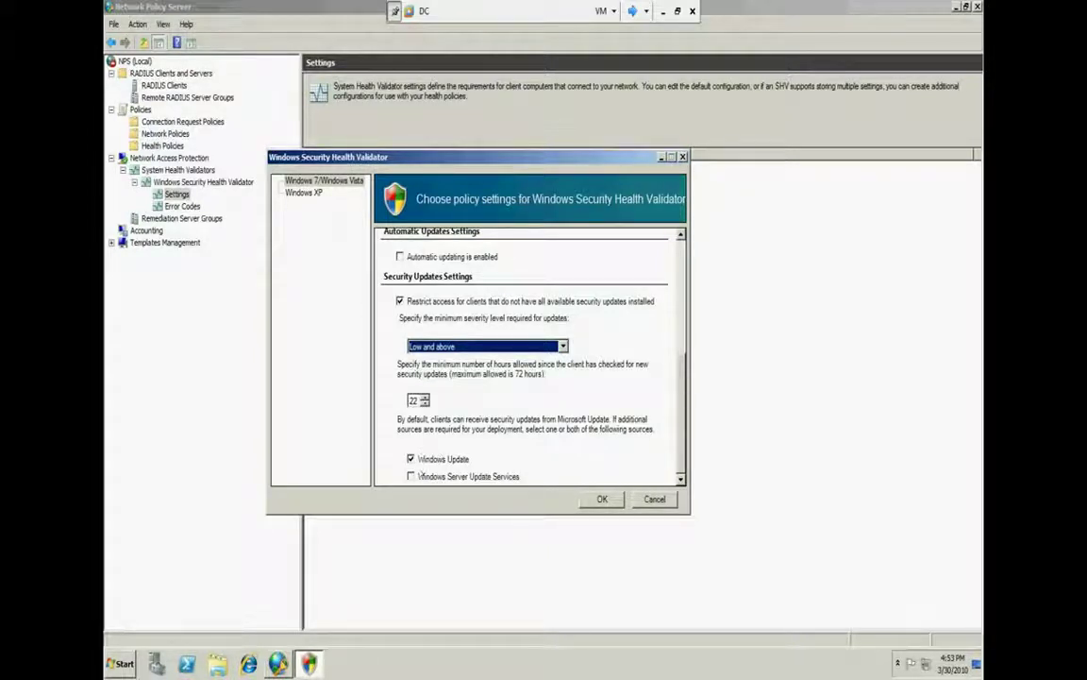
pyautogui.click(411, 459)
pyautogui.click(411, 476)
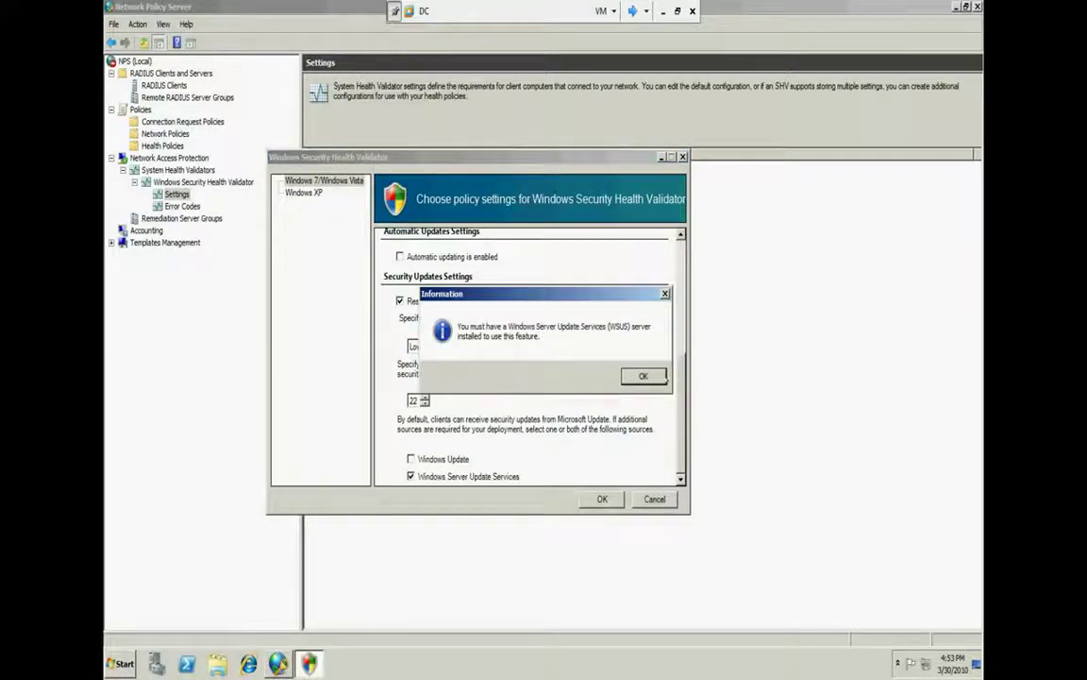
# Dismiss the WSUS notice, drop the Windows 7/Vista antispyware and antivirus requirements, then show Windows XP settings
pyautogui.click(664, 376)
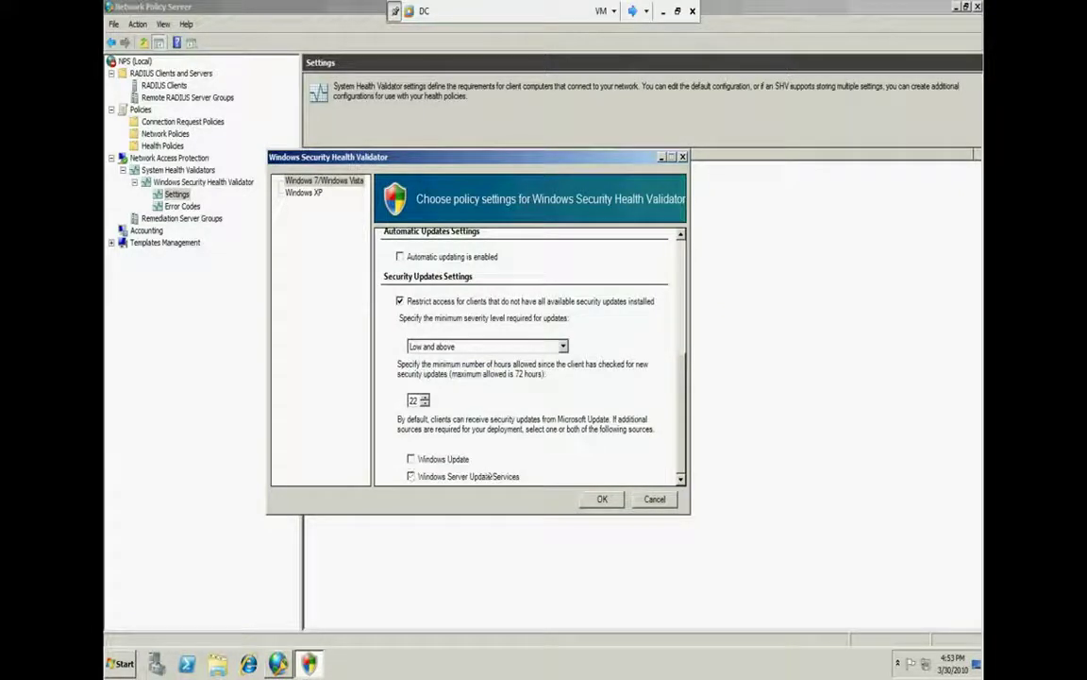
pyautogui.scroll(5, 431, 419)
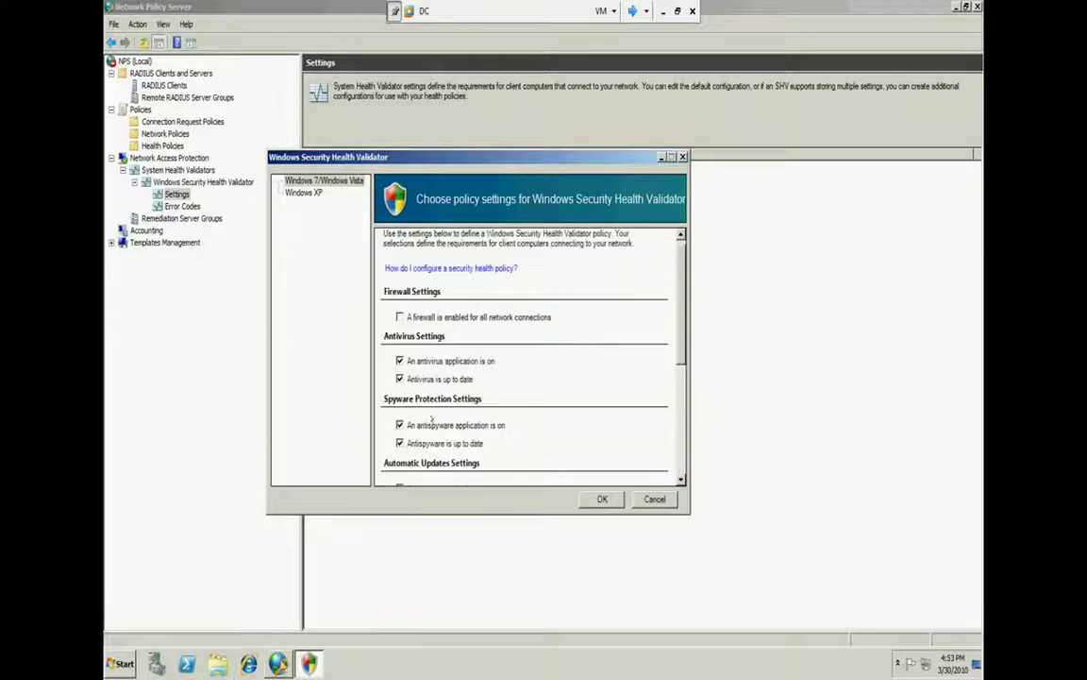
pyautogui.click(399, 425)
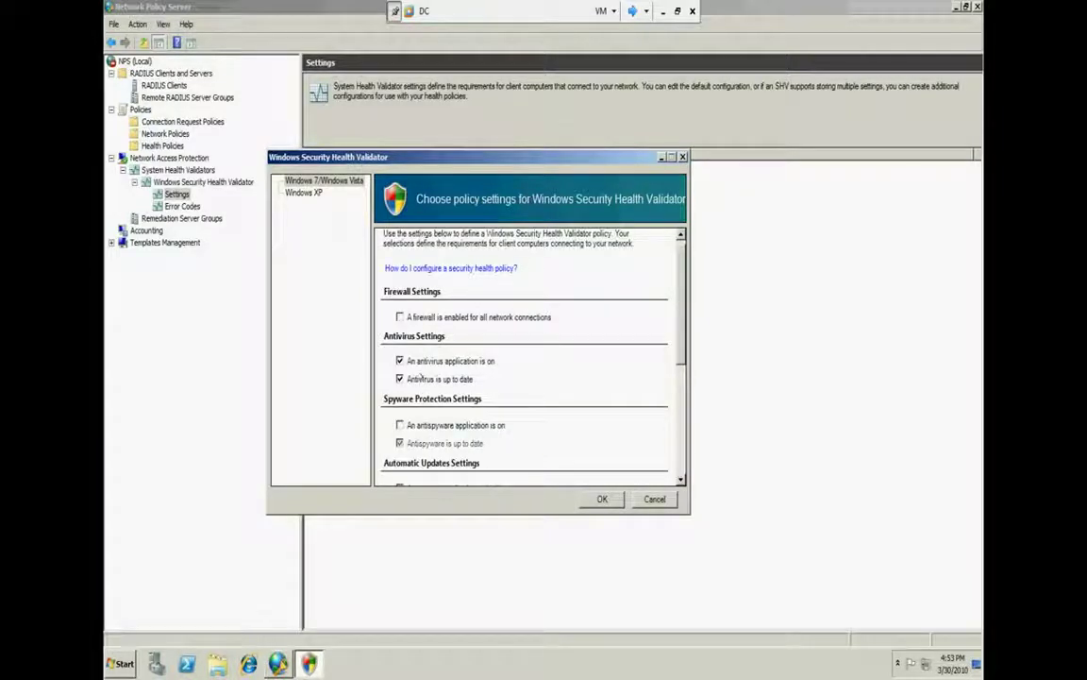
pyautogui.click(400, 360)
pyautogui.moveTo(680, 312); pyautogui.dragTo(681, 454)
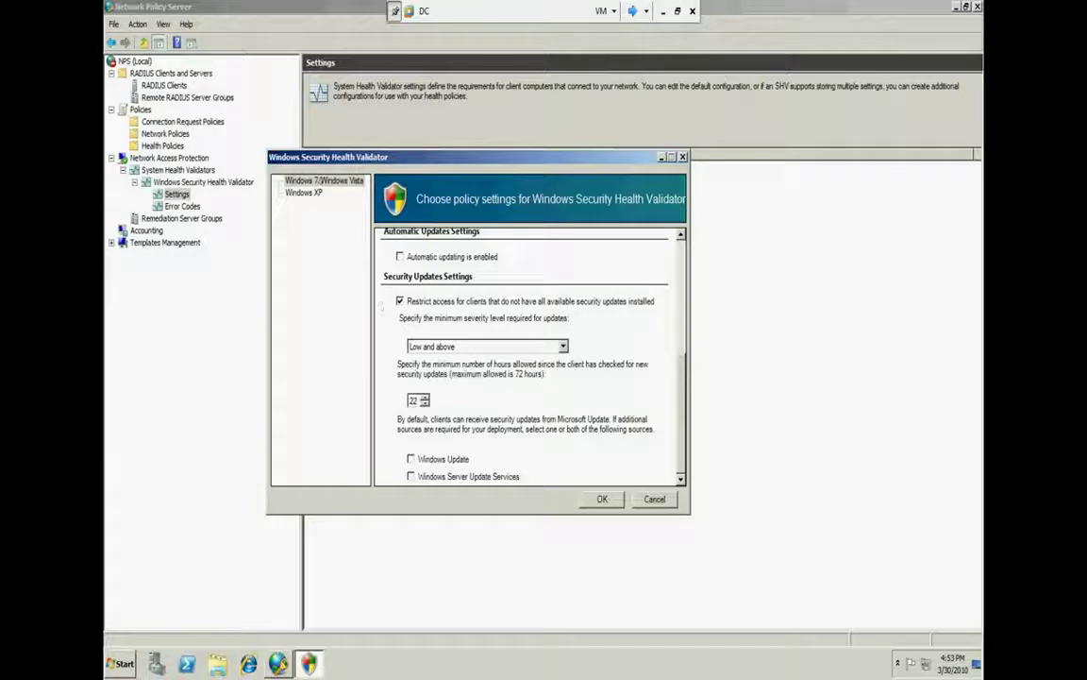
pyautogui.click(304, 192)
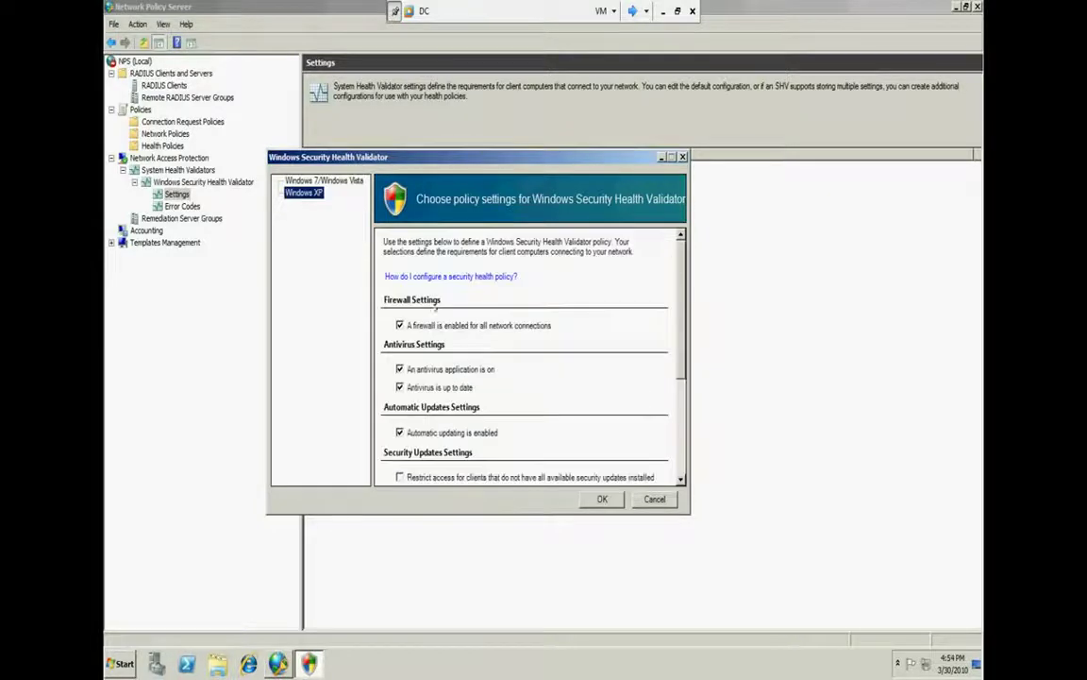
# Clear the Windows XP firewall and antivirus requirements, leave security updates unrequired, and save the validator
pyautogui.click(399, 325)
pyautogui.click(400, 369)
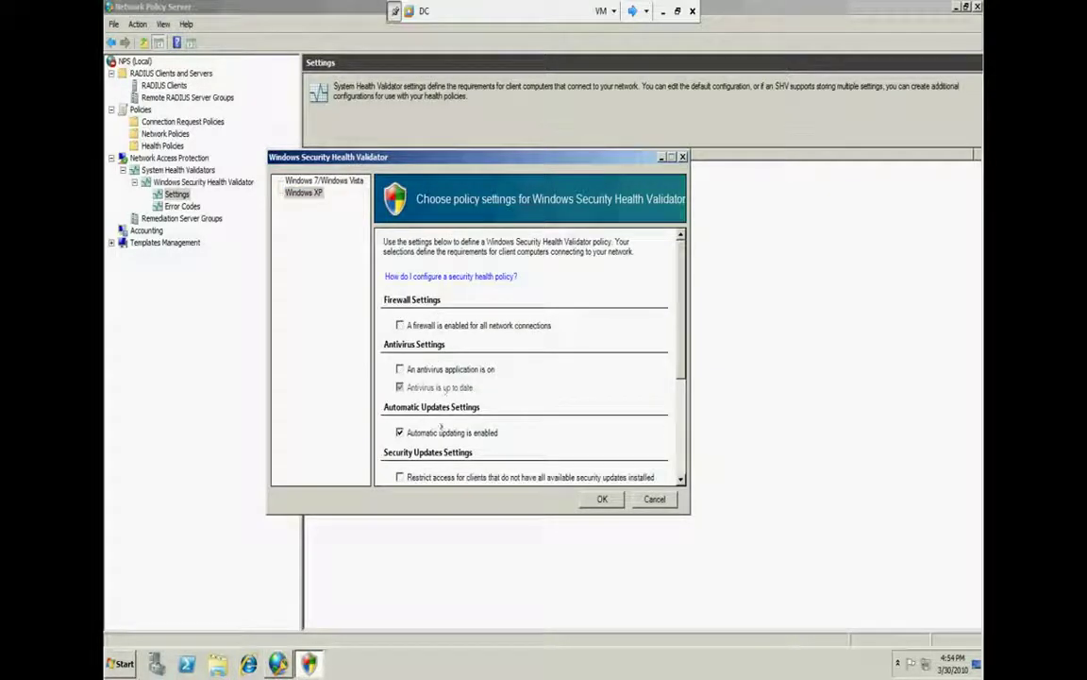
pyautogui.scroll(-3, 614, 416)
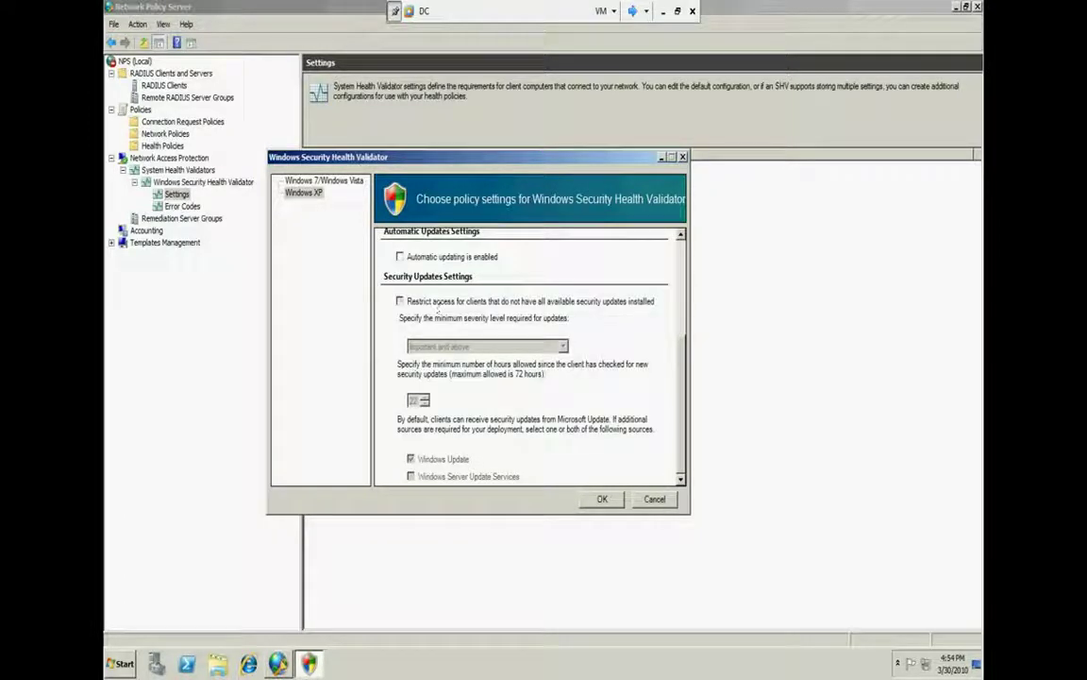
pyautogui.click(399, 301)
pyautogui.click(399, 301)
pyautogui.click(601, 499)
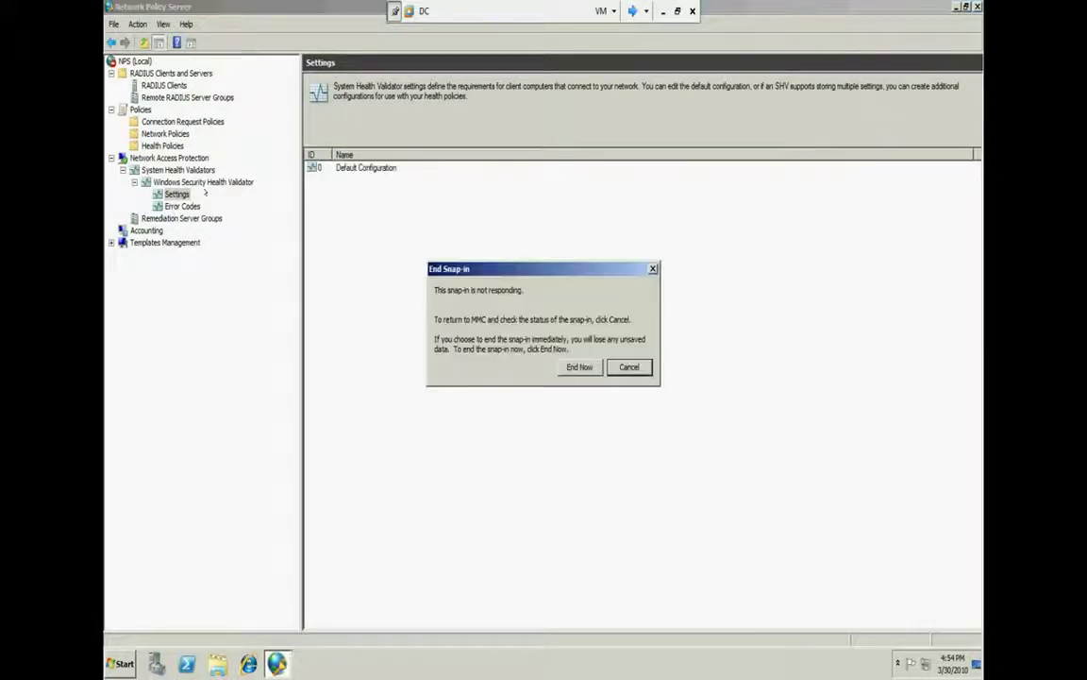
# Keep the NPS console, then close it, refresh the DC desktop, and maximize VMware Workstation
pyautogui.click(619, 365)
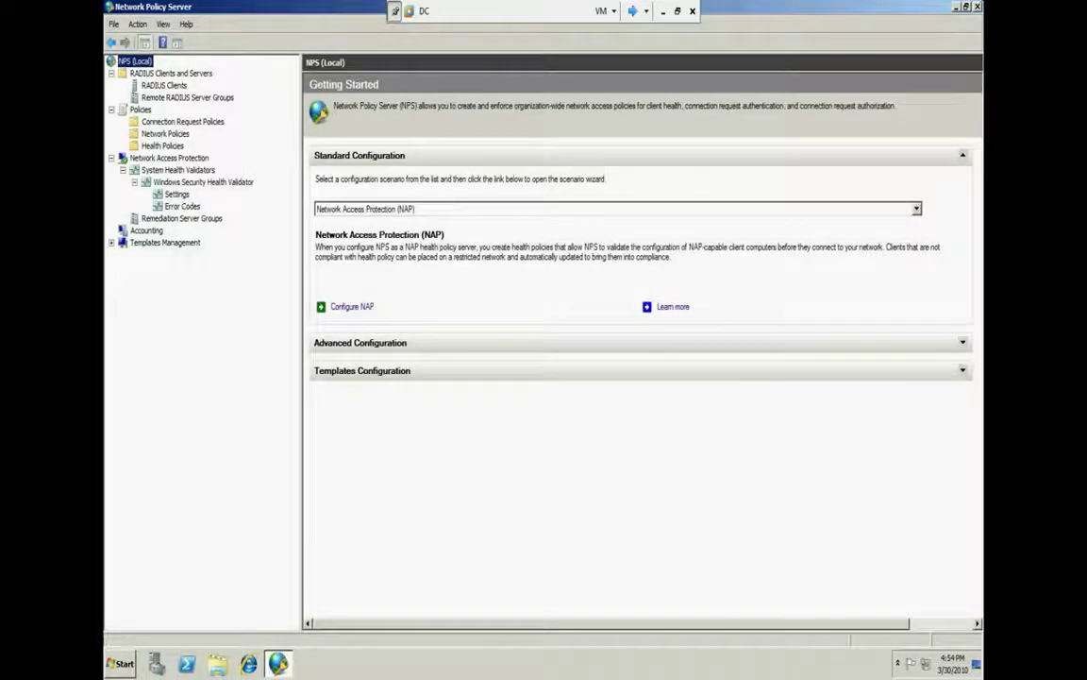
pyautogui.click(977, 7)
pyautogui.rightClick(480, 345)
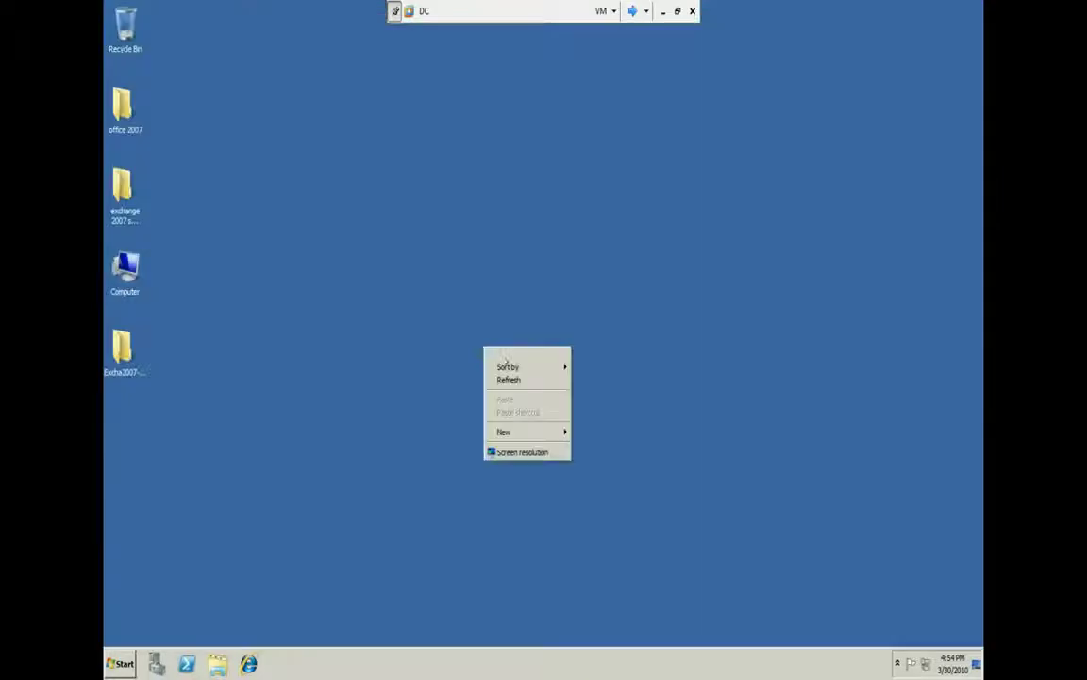
pyautogui.click(502, 382)
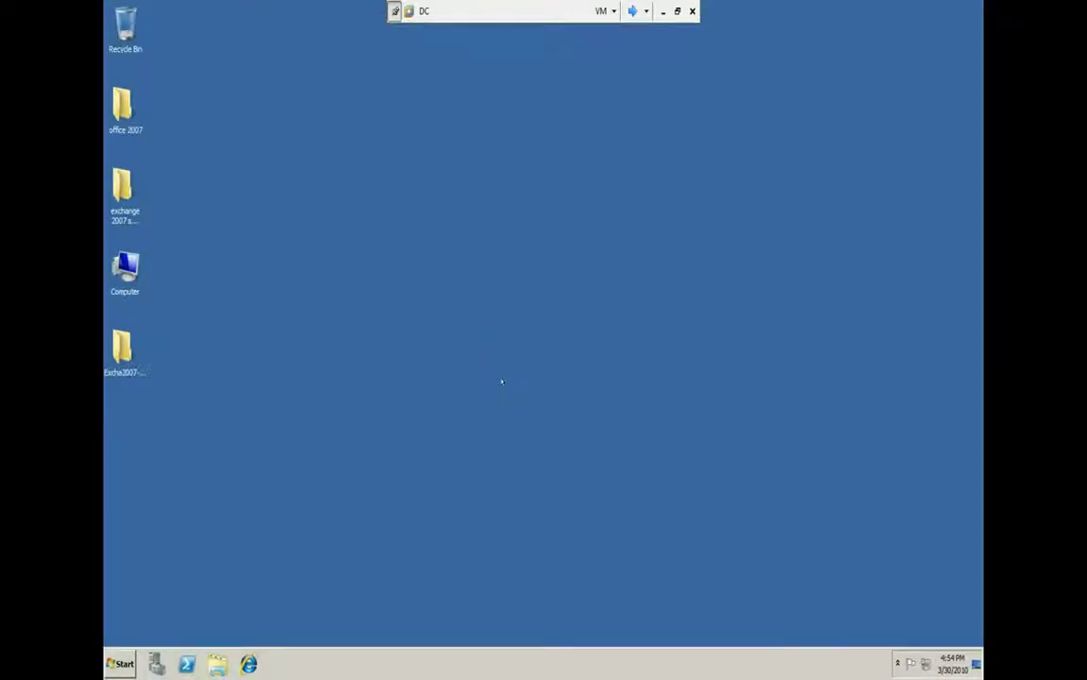
pyautogui.click(677, 10)
pyautogui.doubleClick(592, 106)
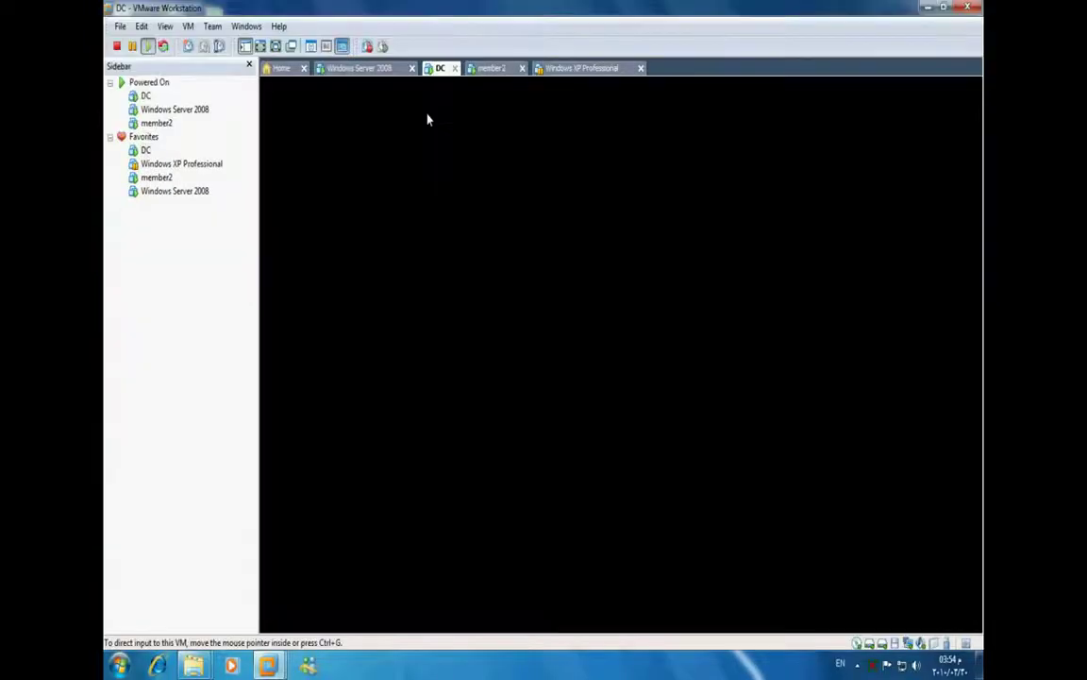
# Resume the suspended Windows XP Professional machine and switch to the DC machine in full screen
pyautogui.click(557, 82)
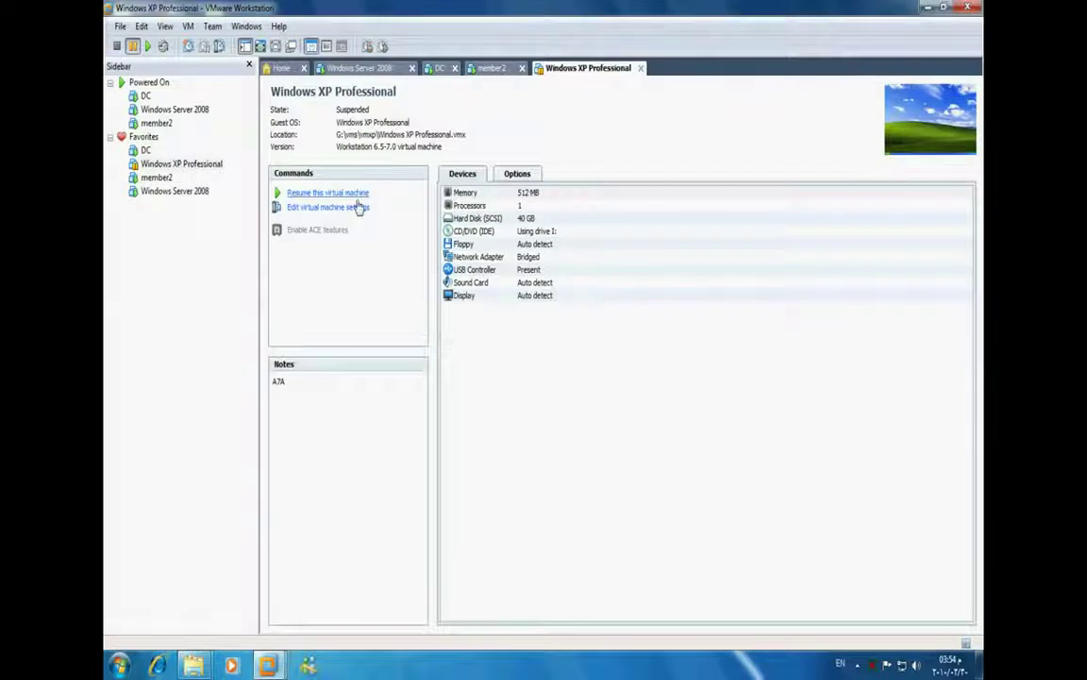
pyautogui.click(351, 194)
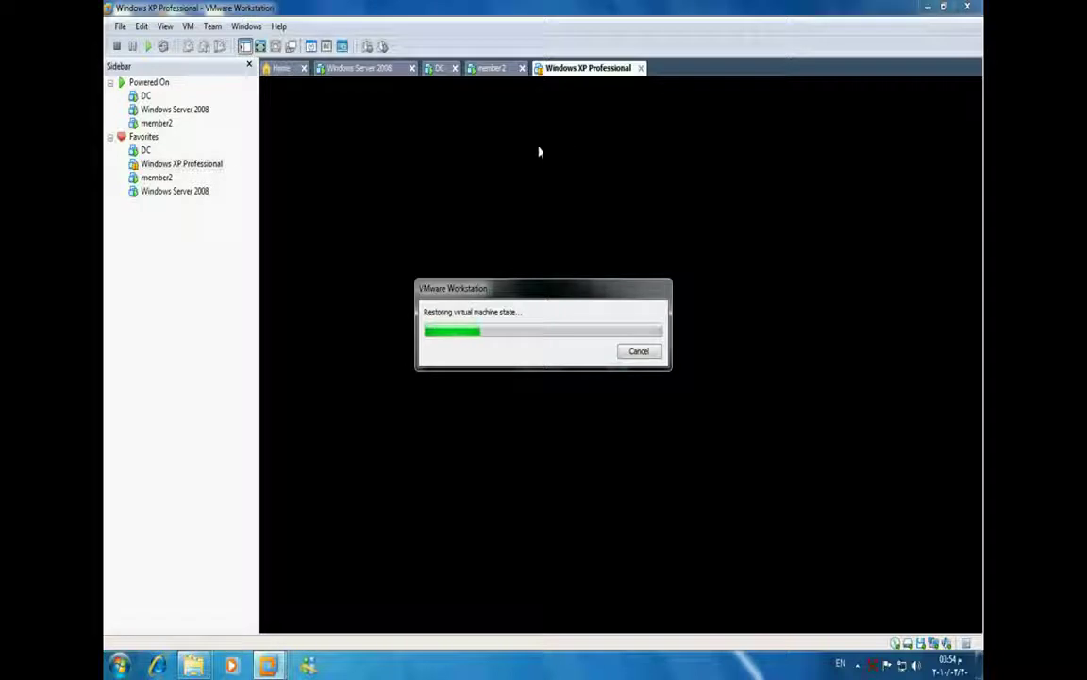
pyautogui.click(374, 72)
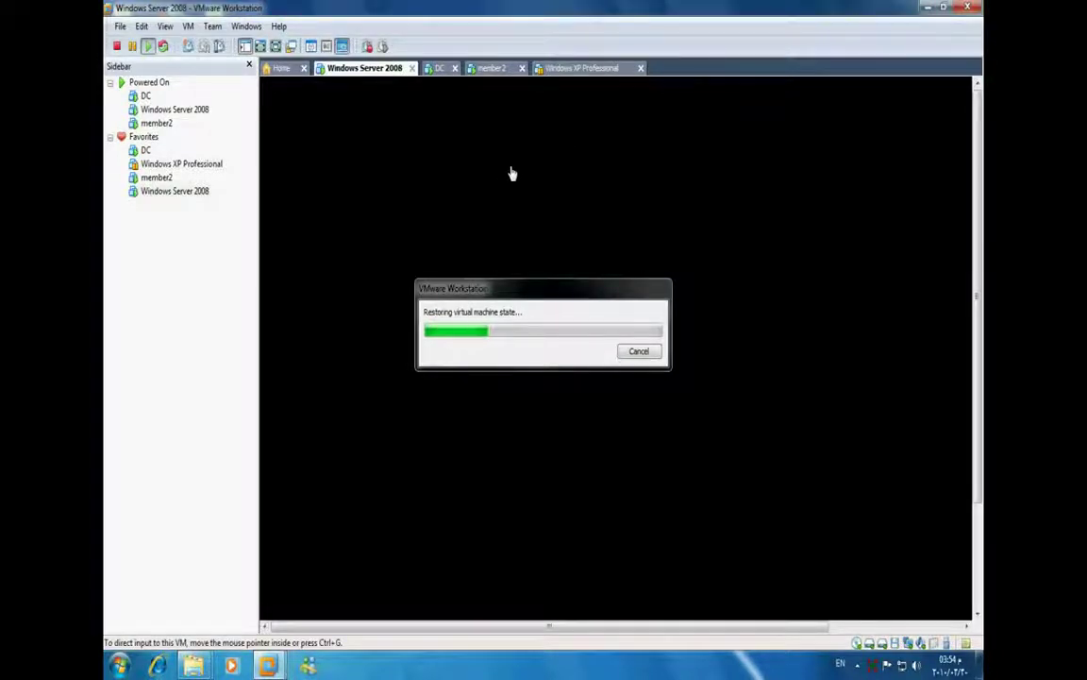
pyautogui.click(439, 68)
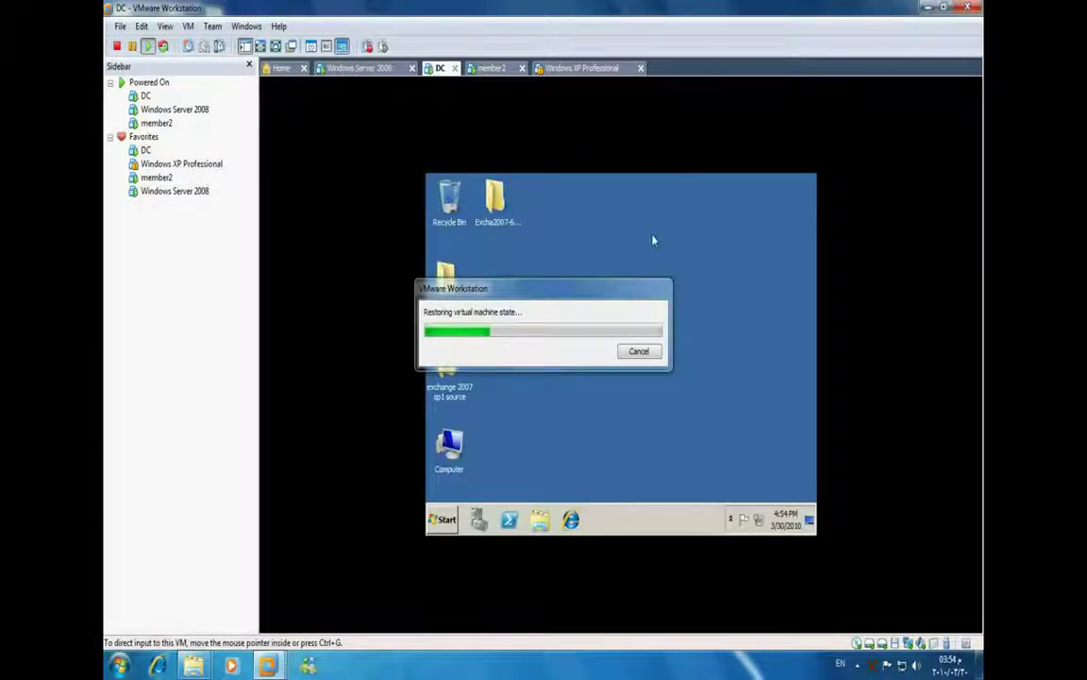
pyautogui.hotkey('ctrl', 'alt', 'Return')
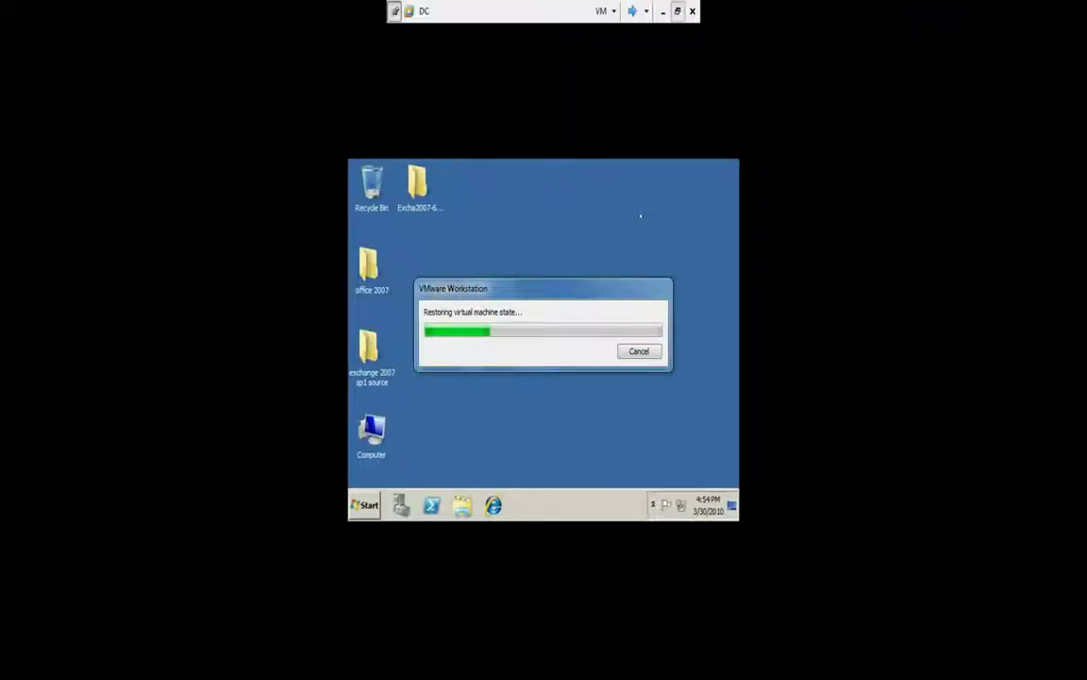
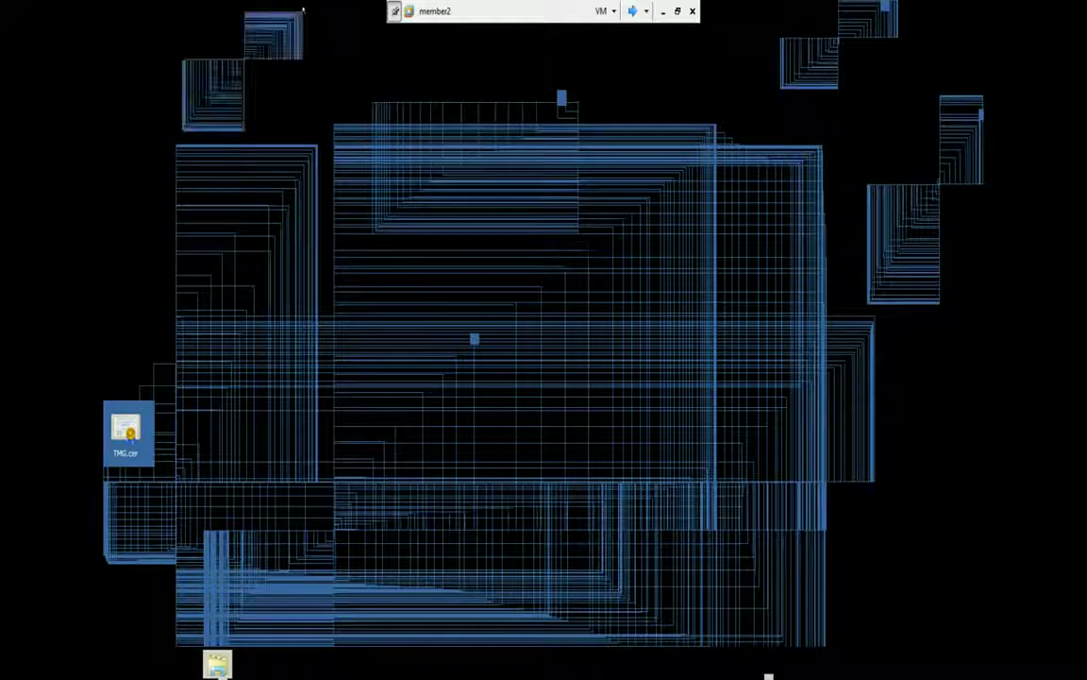
# Cycle through the virtual machines with the full-screen toolbar until the Windows XP Professional desktop shows
pyautogui.click(632, 10)
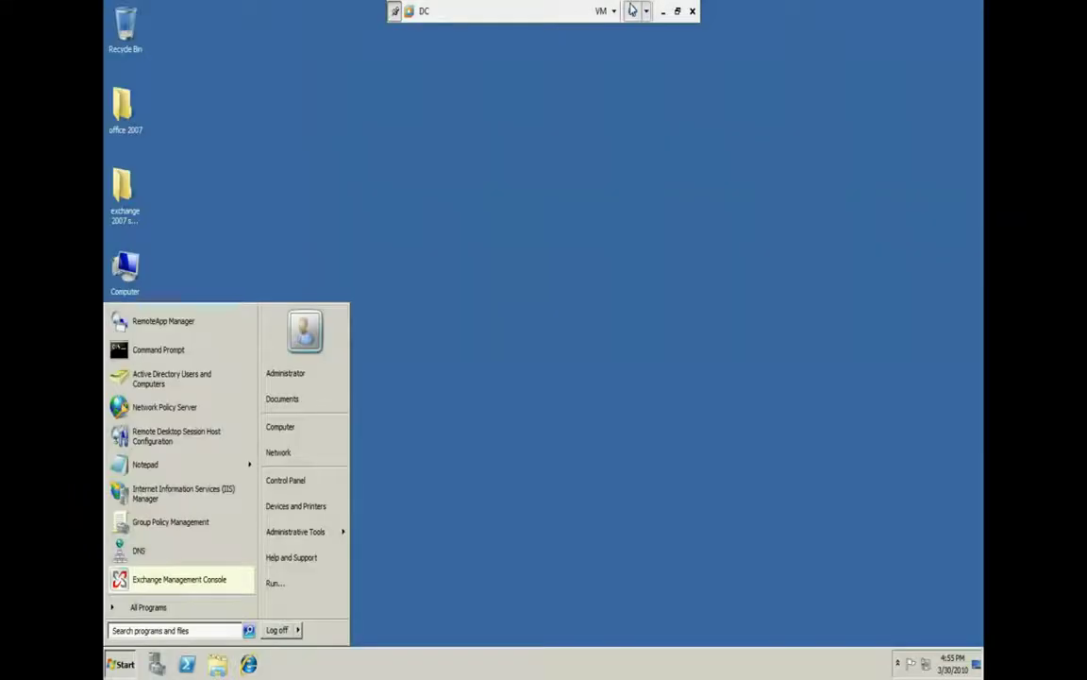
pyautogui.click(632, 10)
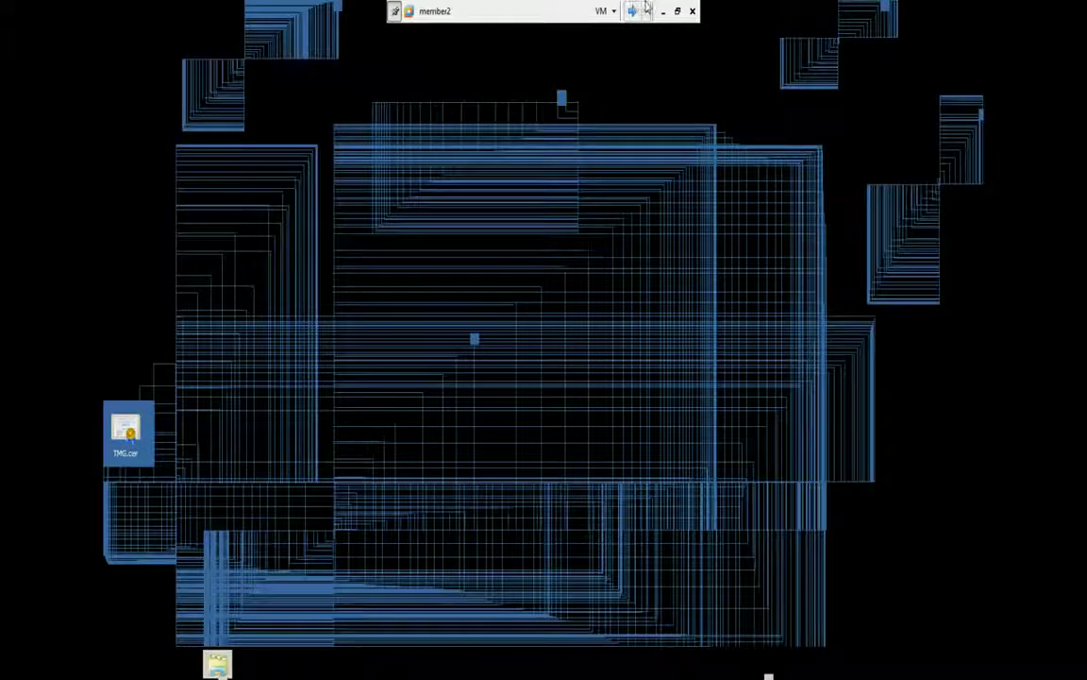
pyautogui.click(646, 9)
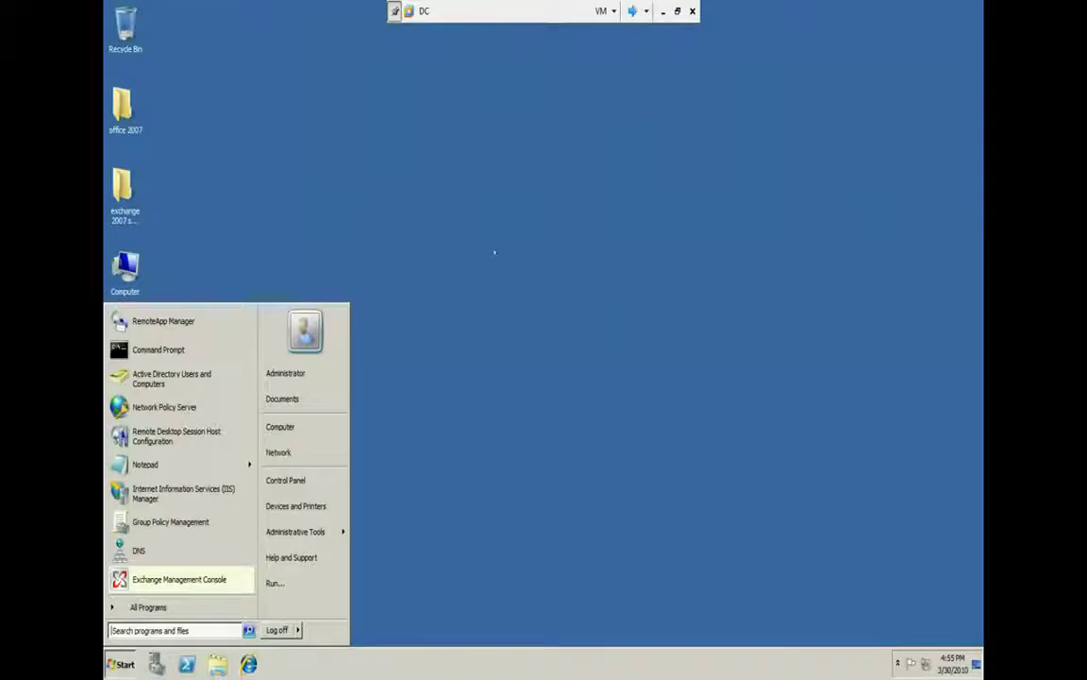
pyautogui.rightClick(498, 253)
pyautogui.click(633, 11)
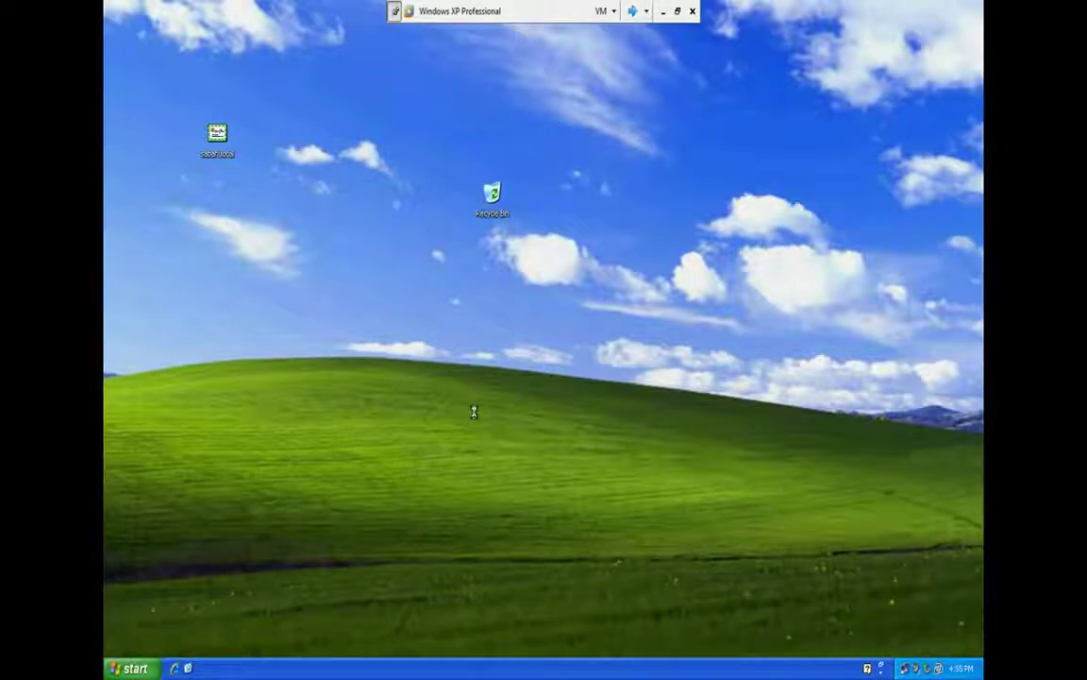
# Reach Windows XP Network Connections via My Computer and My Network Places, and start the New Connection Wizard
pyautogui.rightClick(474, 414)
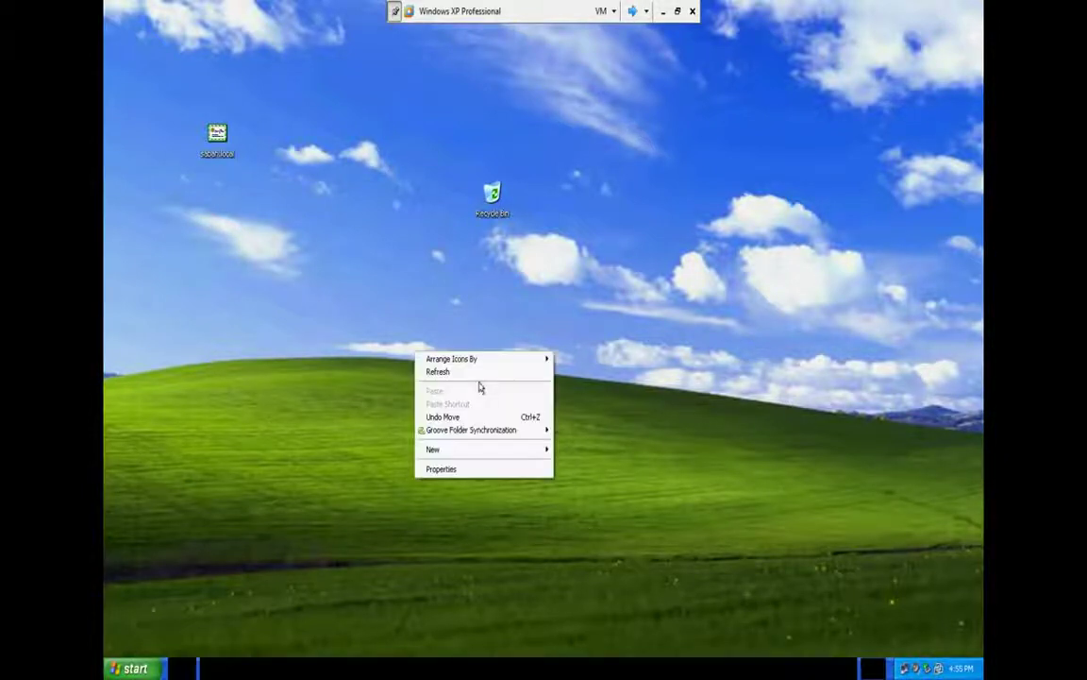
pyautogui.click(481, 371)
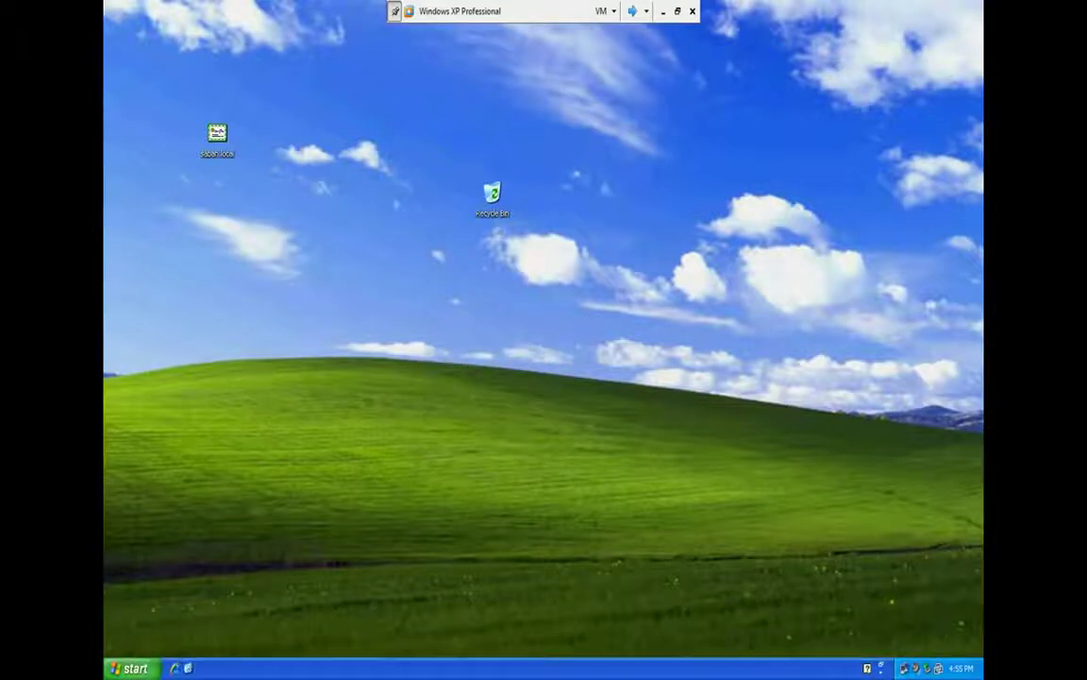
pyautogui.click(132, 668)
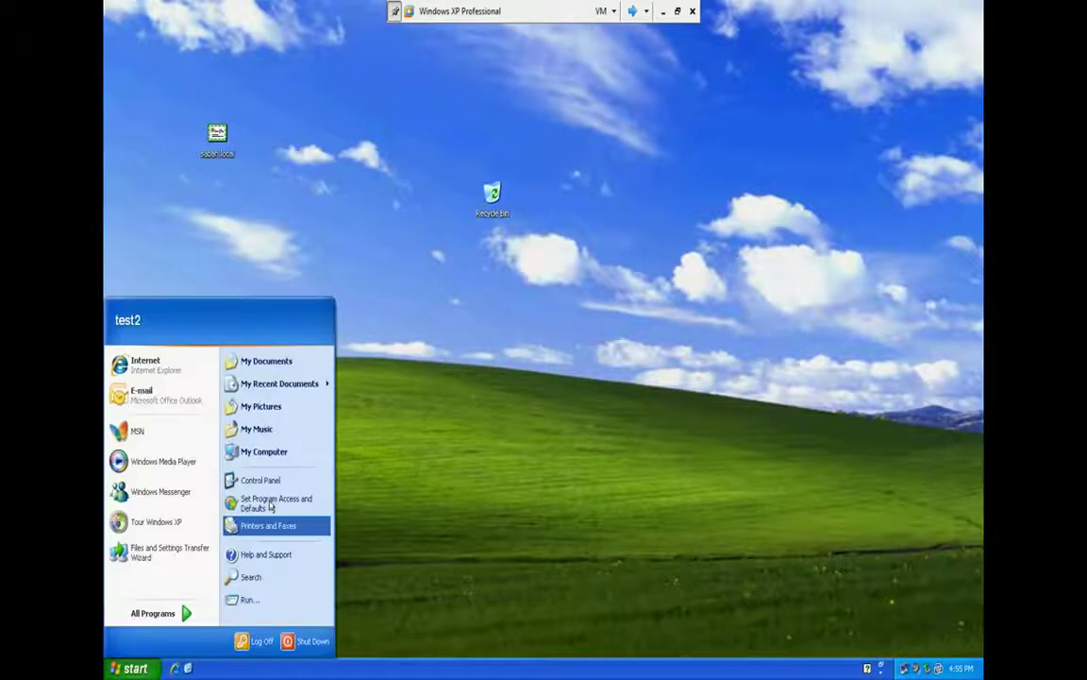
pyautogui.click(279, 454)
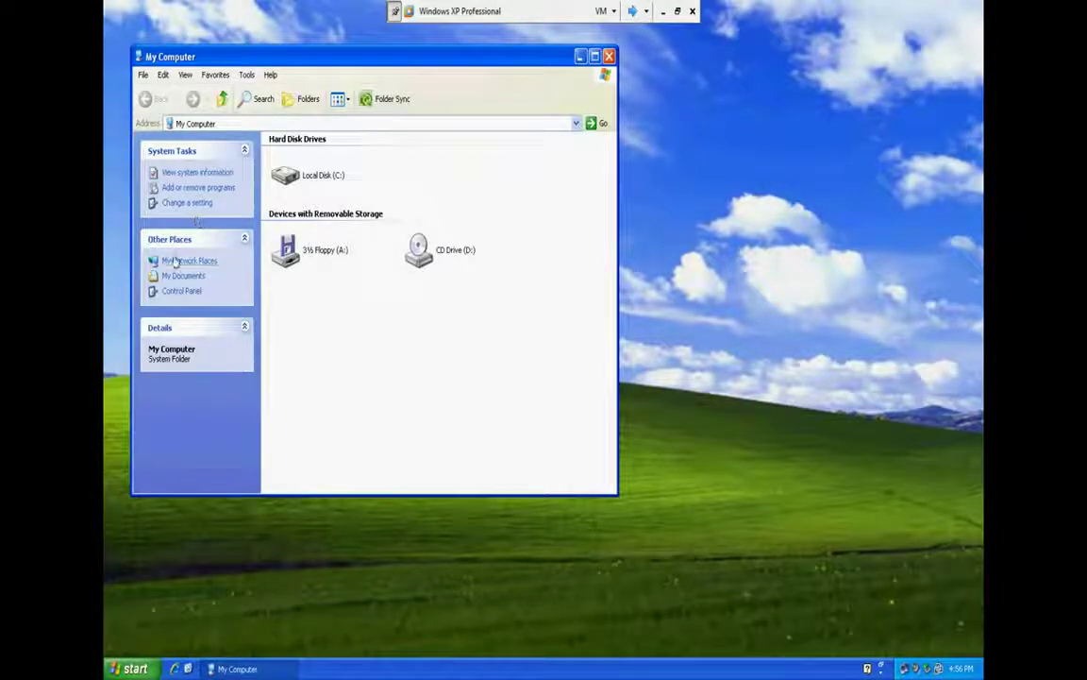
pyautogui.click(177, 261)
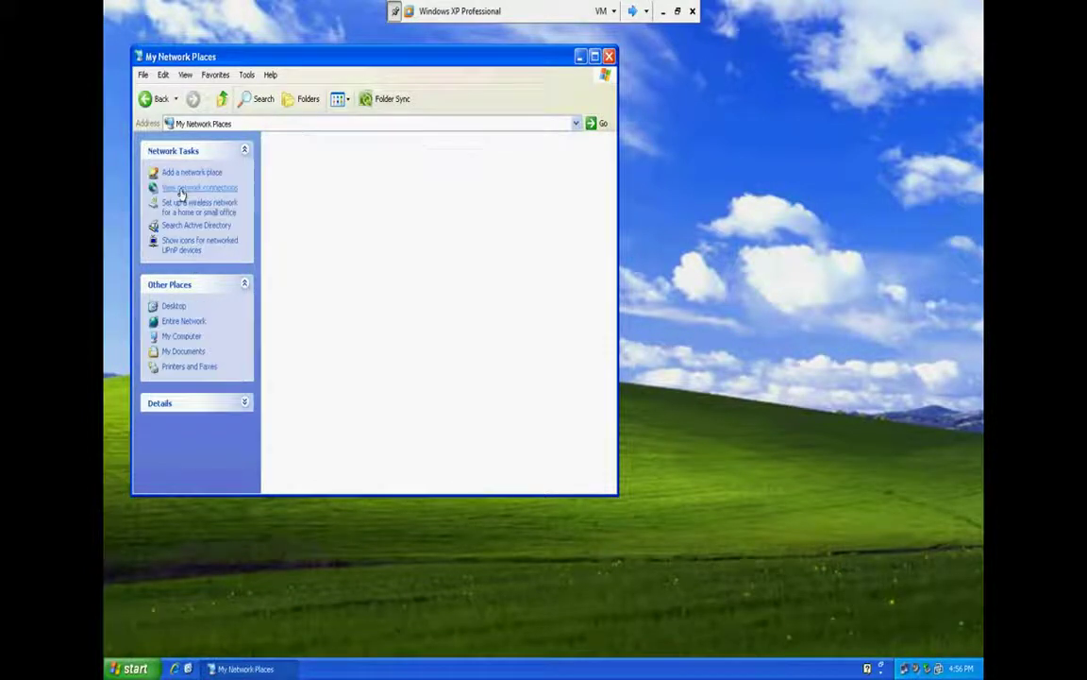
pyautogui.click(181, 193)
pyautogui.click(201, 174)
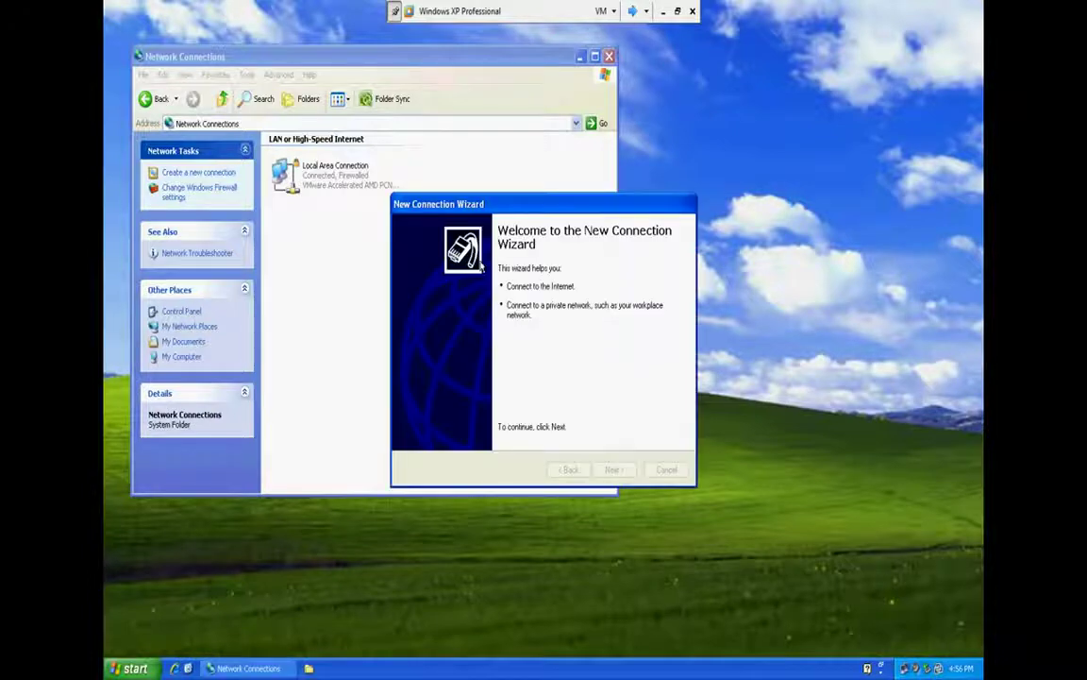
pyautogui.click(633, 10)
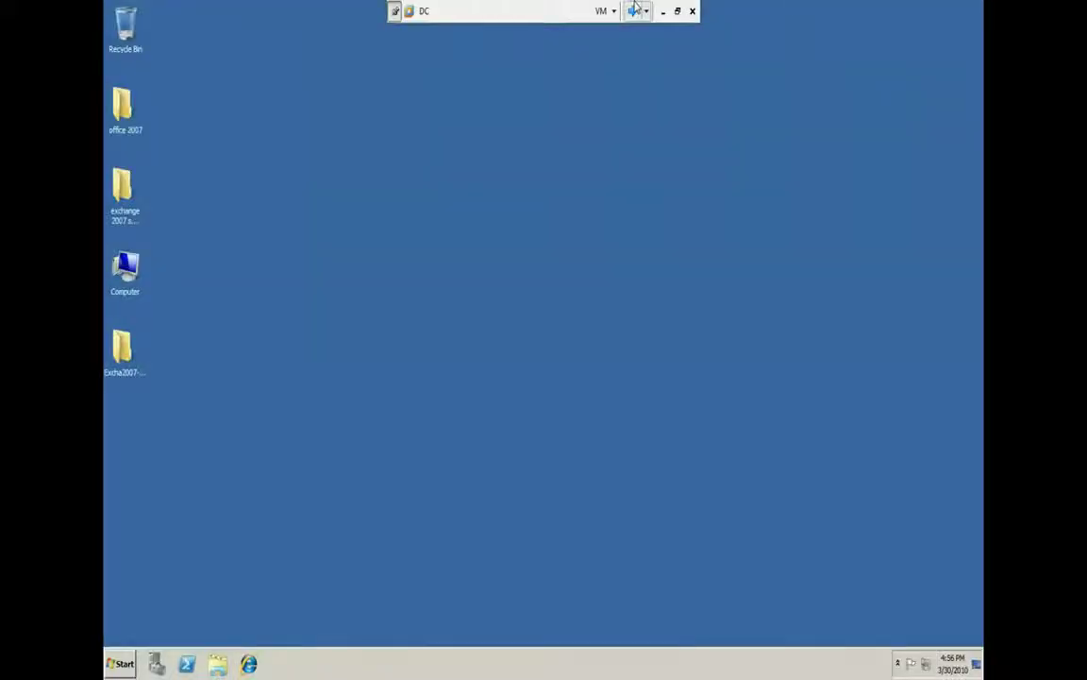
# Switch to the member2 virtual machine and refresh its garbled desktop
pyautogui.click(635, 10)
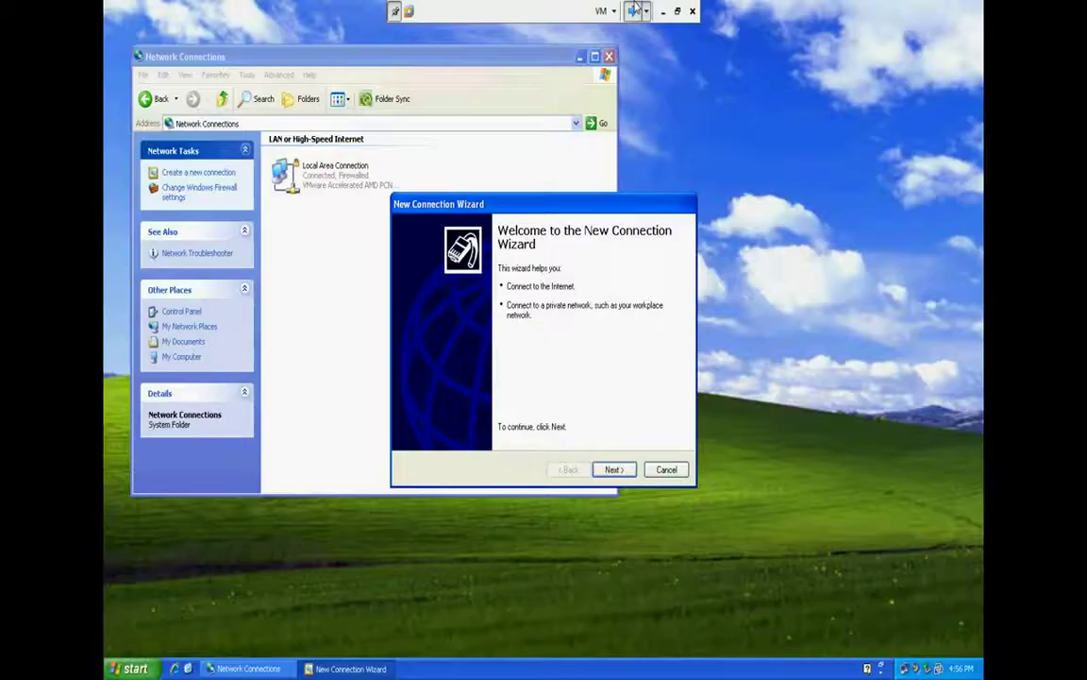
pyautogui.click(636, 10)
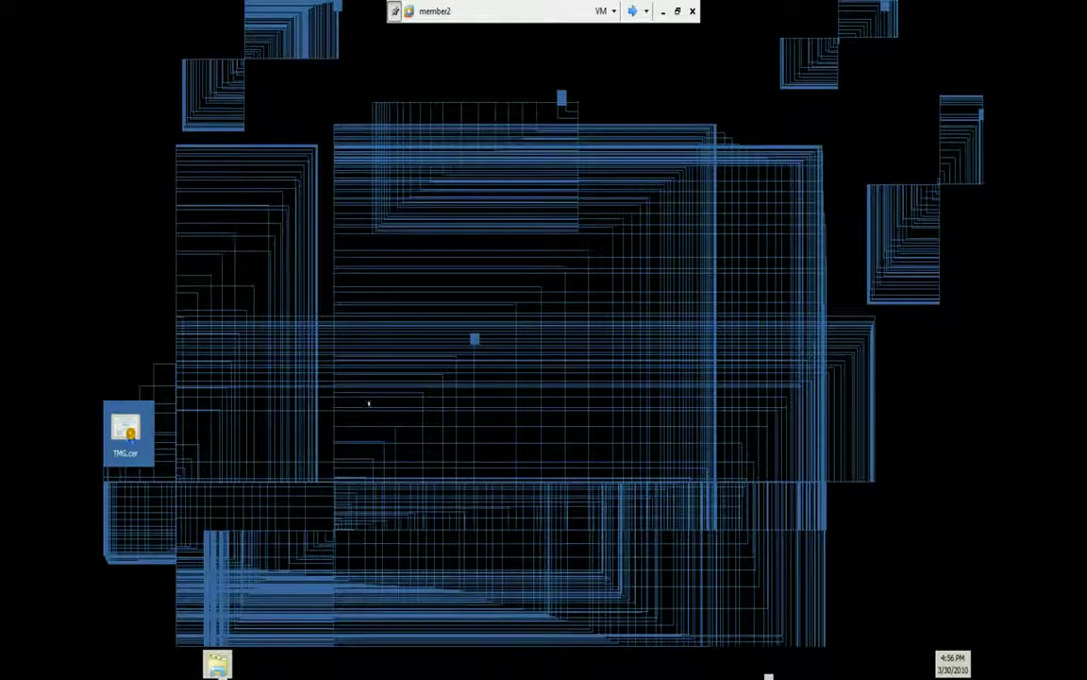
pyautogui.rightClick(387, 320)
pyautogui.click(406, 354)
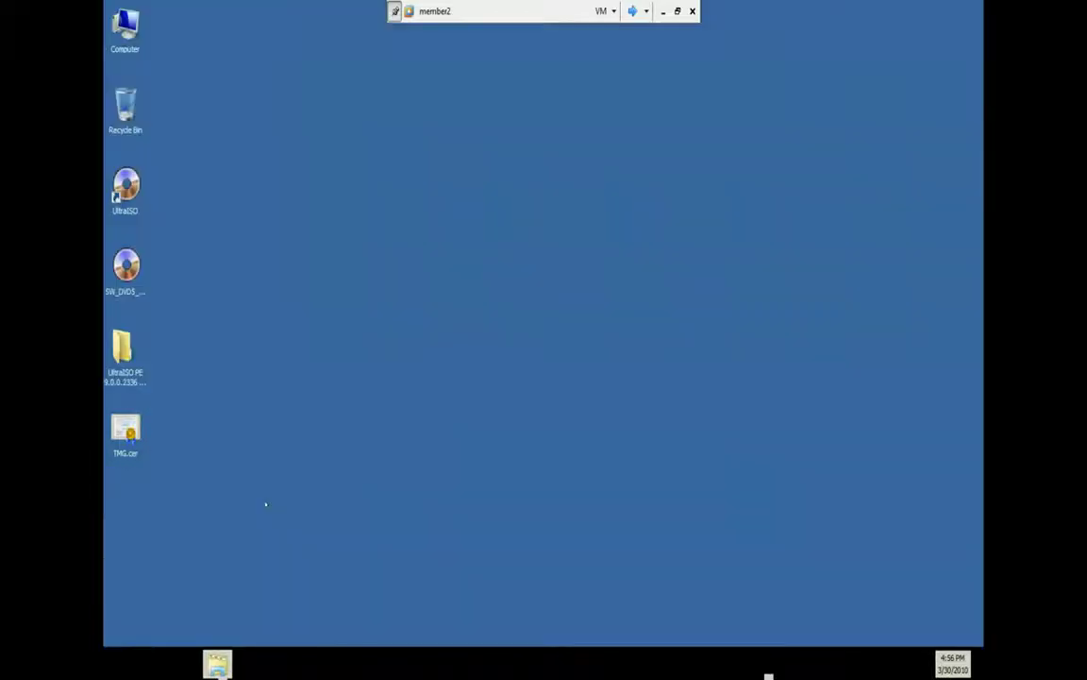
# Launch Routing and Remote Access from the Start menu's Administrative Tools
pyautogui.click(120, 664)
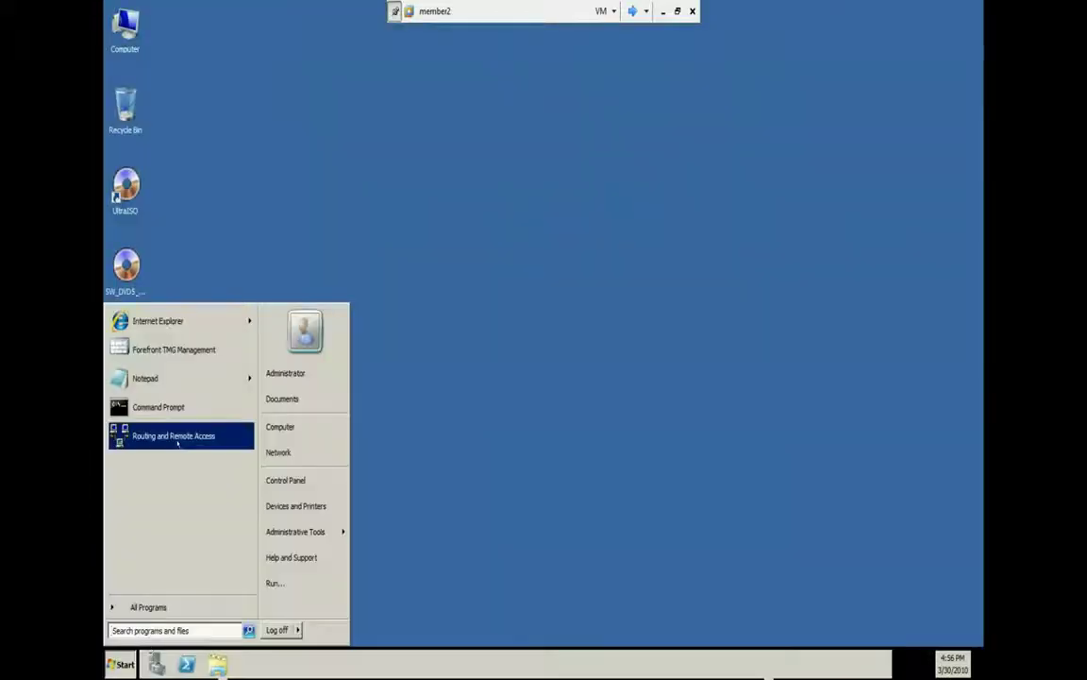
pyautogui.moveTo(302, 531)
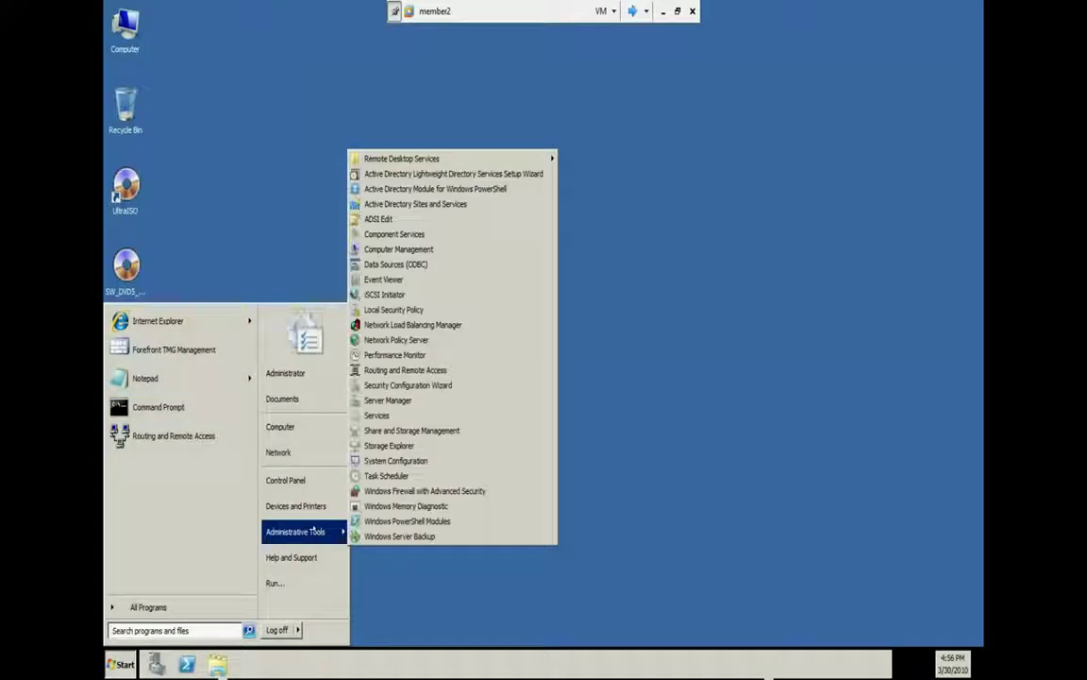
pyautogui.click(451, 370)
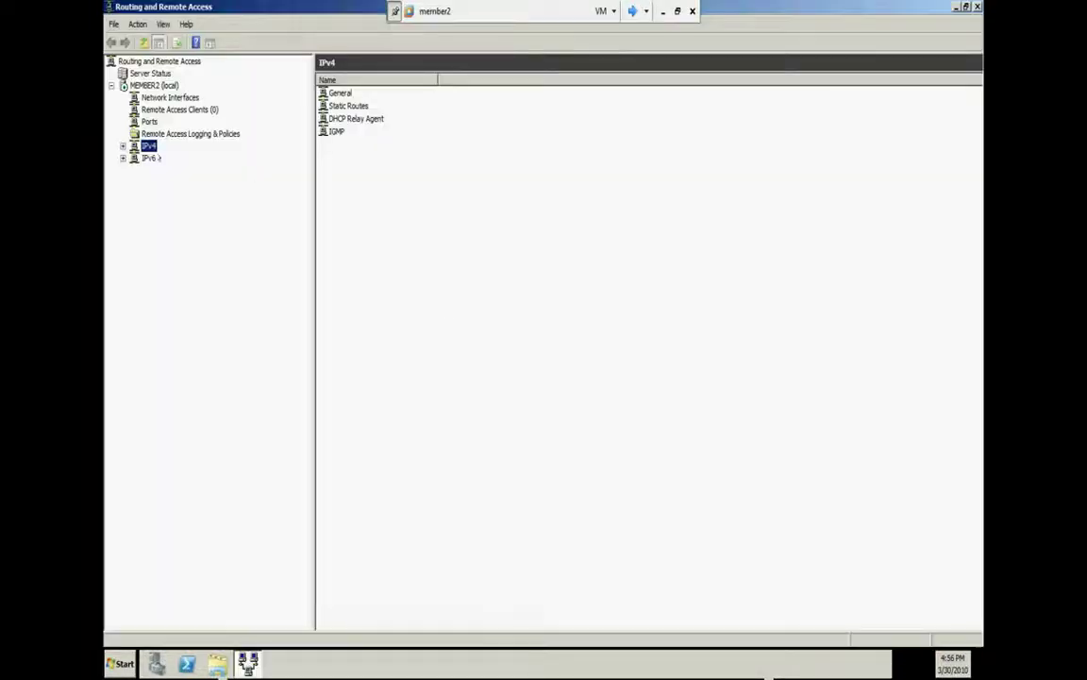
# In MEMBER2 (local) Security properties, clear the preshared key and disable custom IPsec policy for L2TP
pyautogui.rightClick(144, 87)
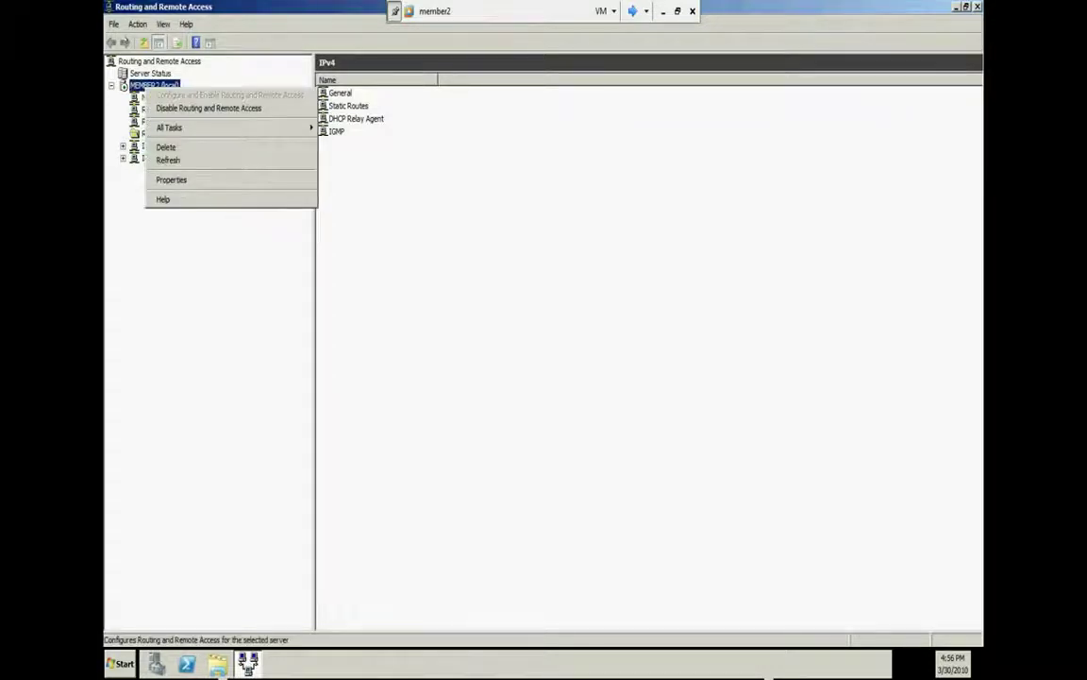
pyautogui.click(206, 180)
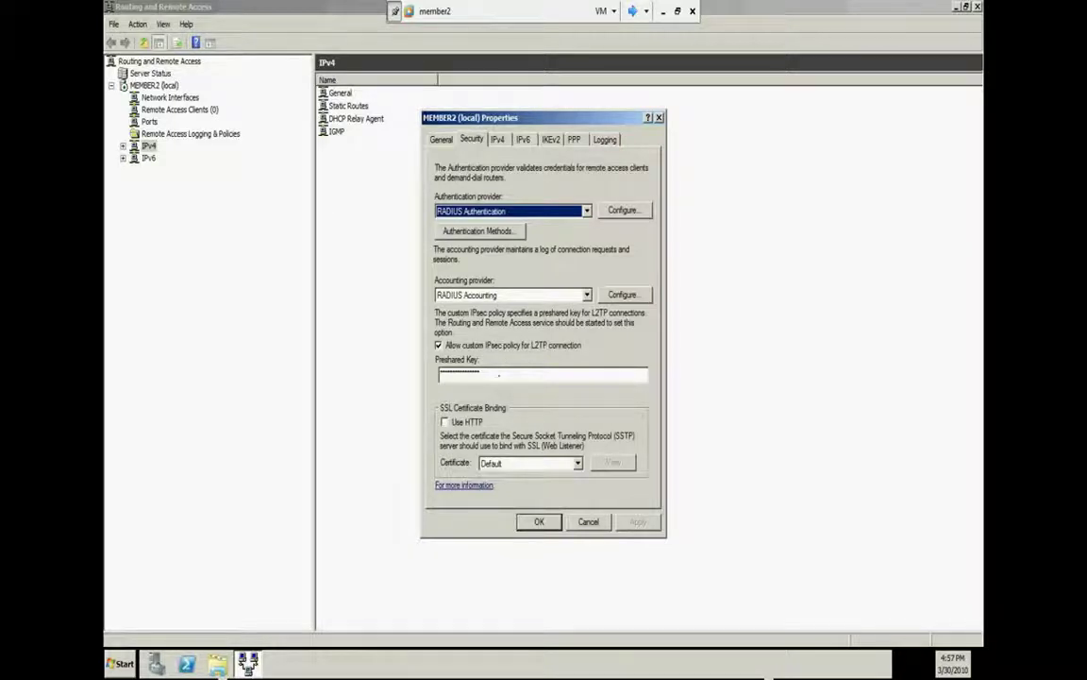
pyautogui.click(495, 376)
pyautogui.hotkey('ctrl', 'a')
pyautogui.press('BackSpace')
pyautogui.click(498, 345)
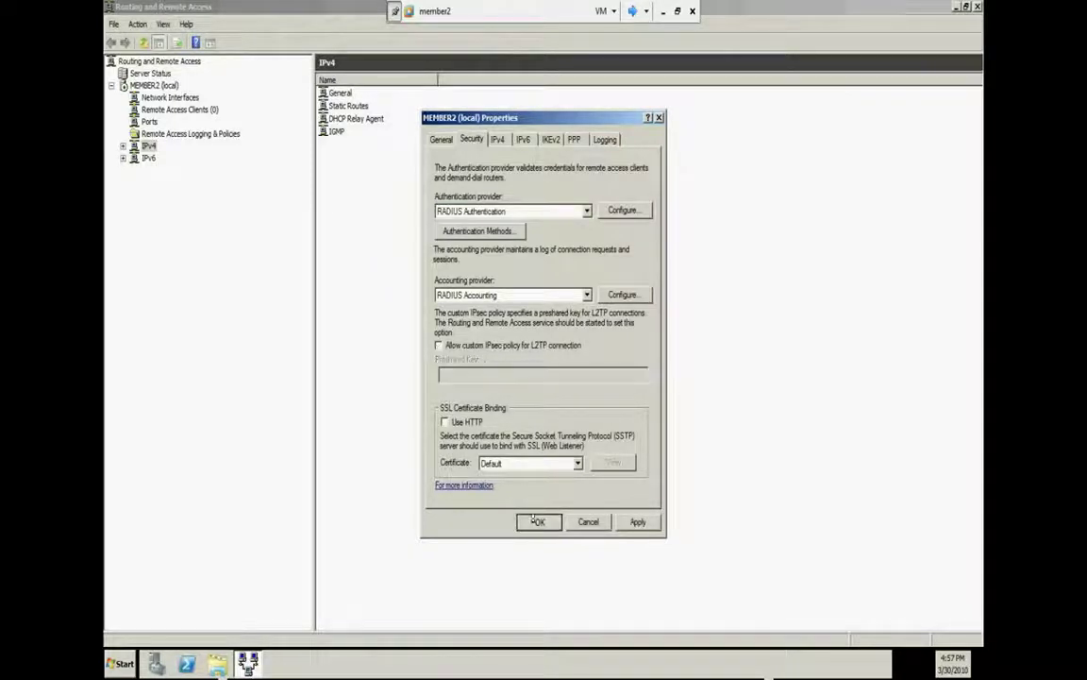
pyautogui.click(540, 521)
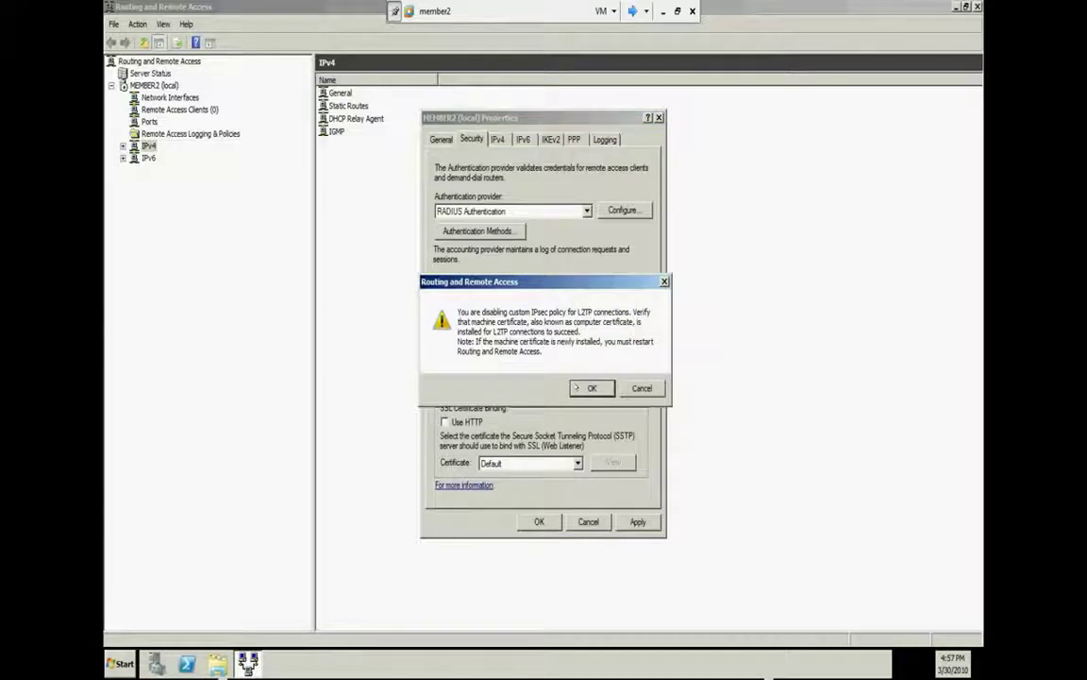
pyautogui.click(583, 386)
pyautogui.rightClick(137, 87)
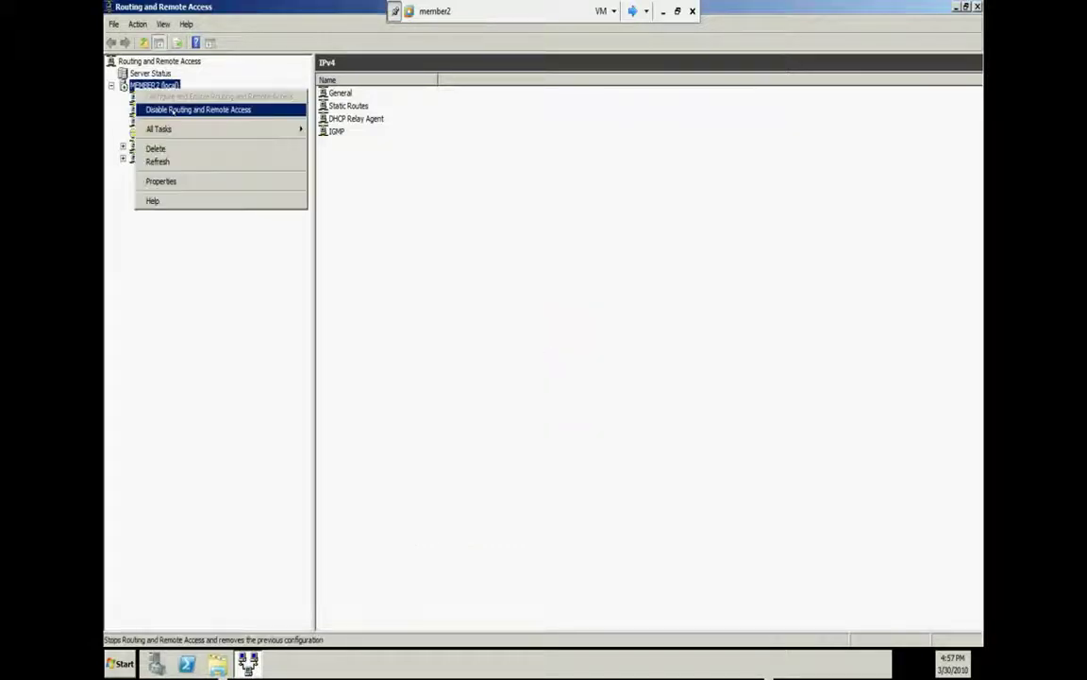
# Restart the Routing and Remote Access service on MEMBER2 through All Tasks
pyautogui.moveTo(259, 130)
pyautogui.click(331, 180)
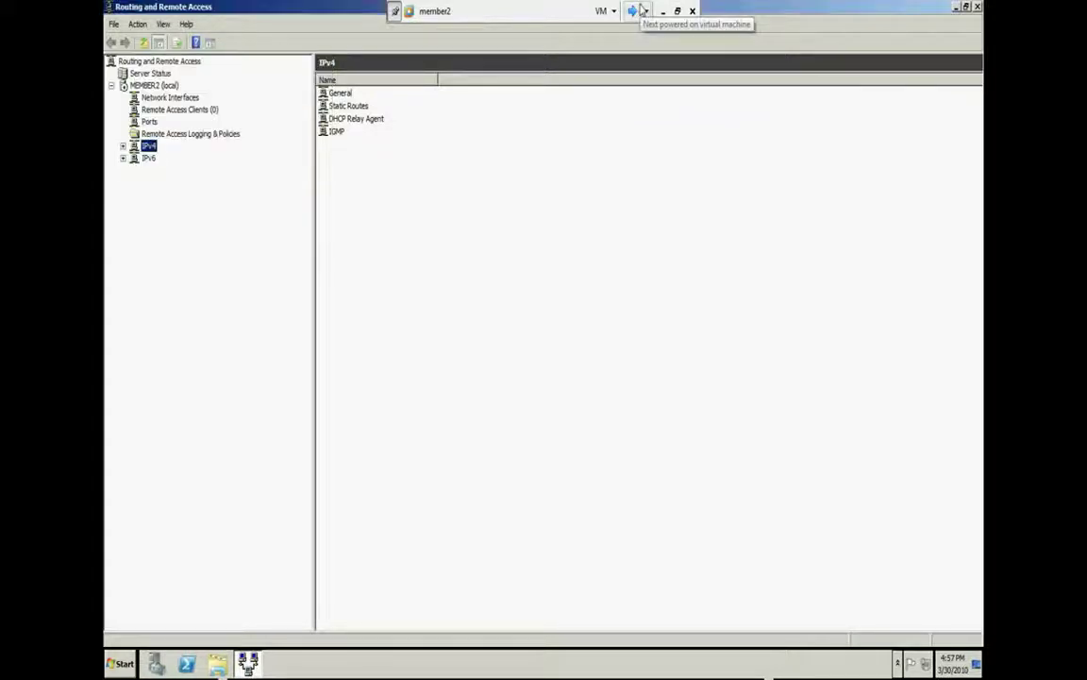
# Minimize the VM view and bring member2 back from the host taskbar previews
pyautogui.click(634, 10)
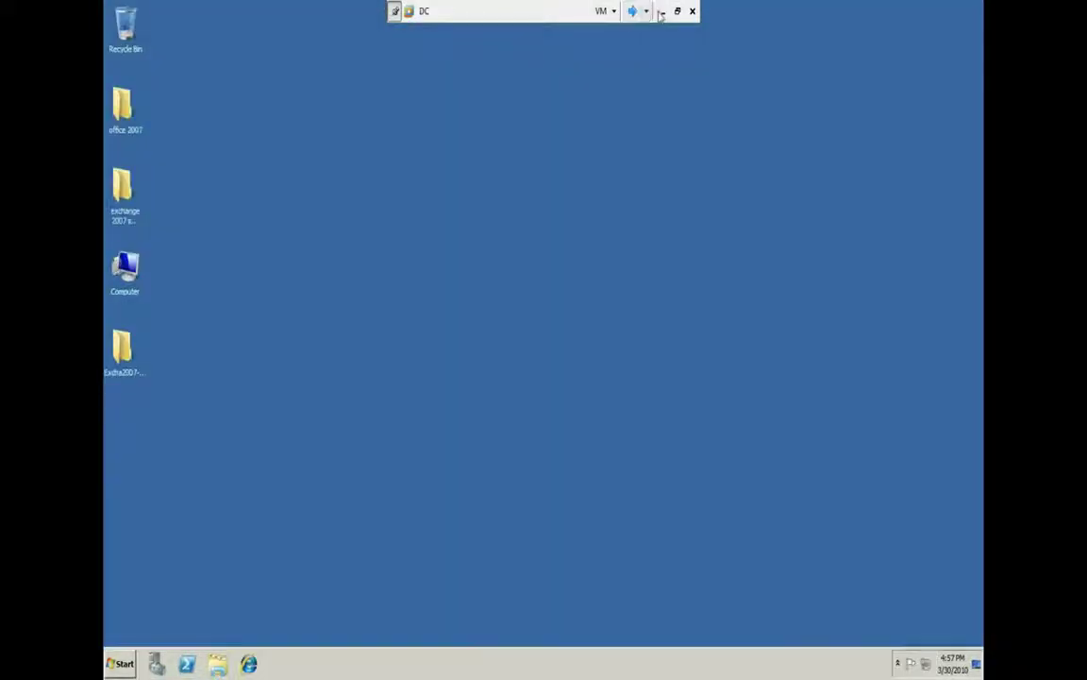
pyautogui.click(661, 11)
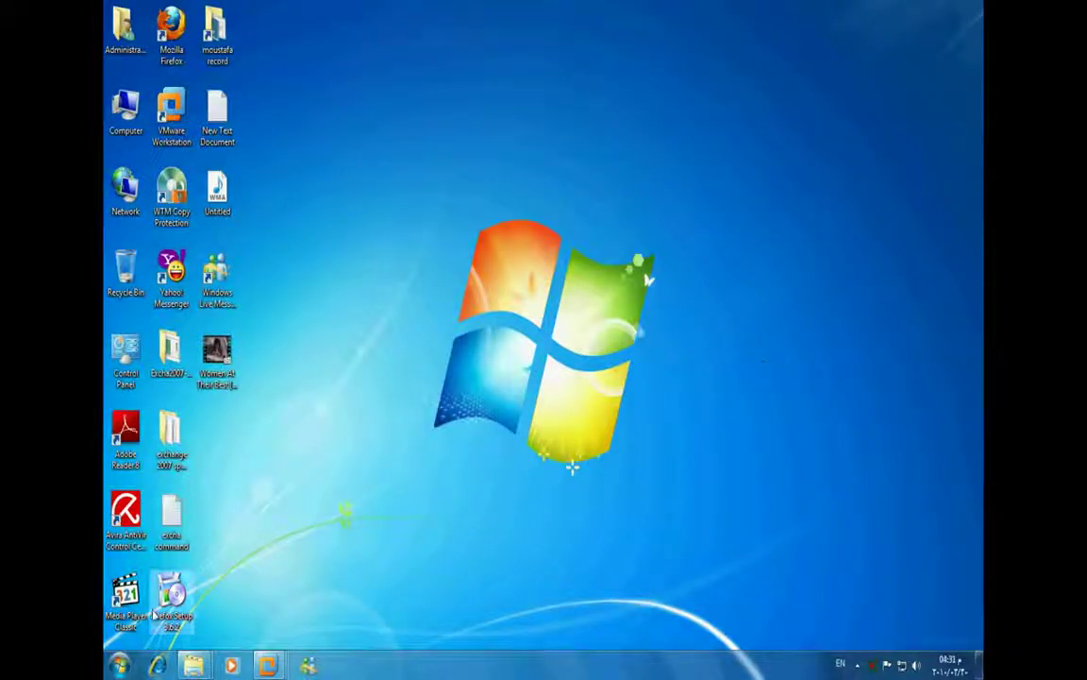
pyautogui.moveTo(267, 663)
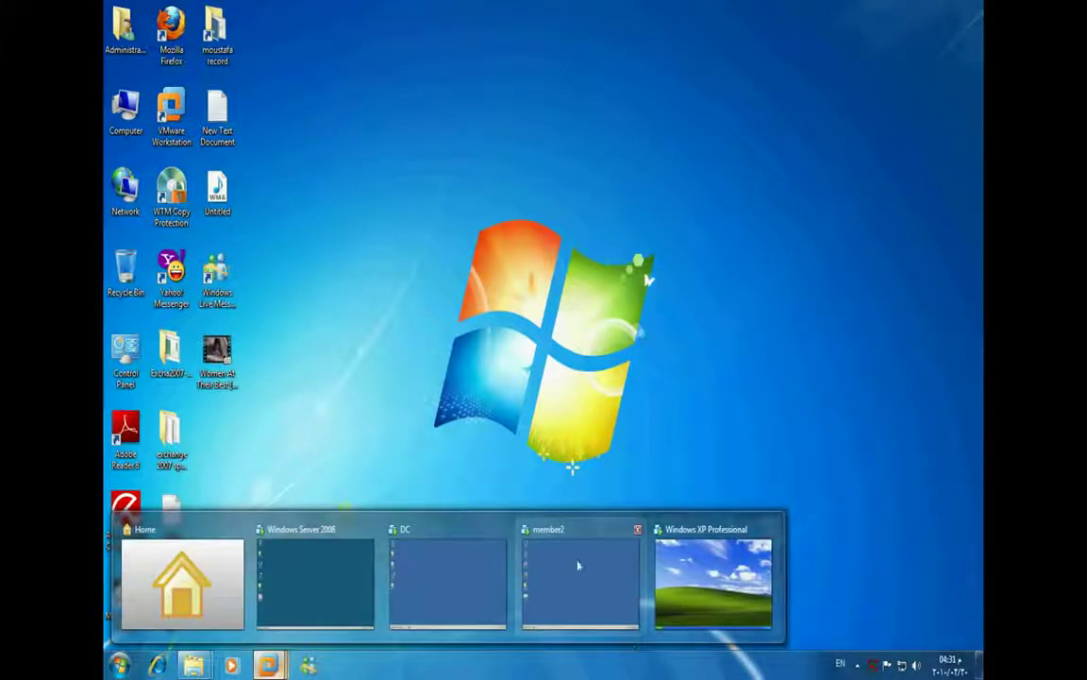
pyautogui.click(543, 576)
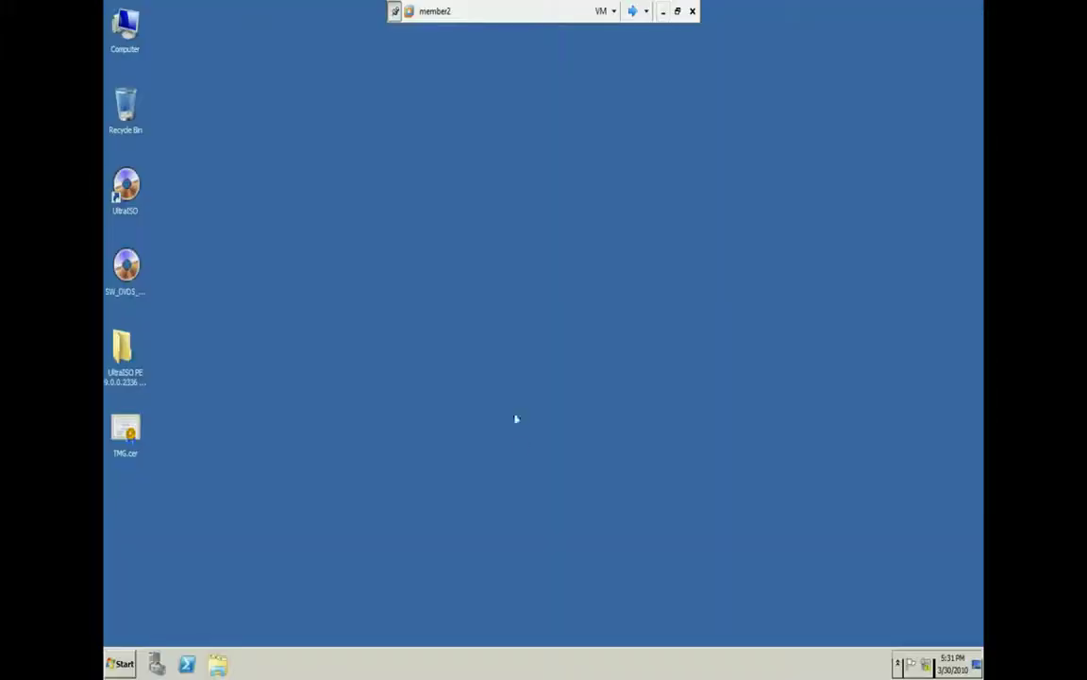
# Reopen Routing and Remote Access, restore it to a smaller window, and move it down-right
pyautogui.click(119, 663)
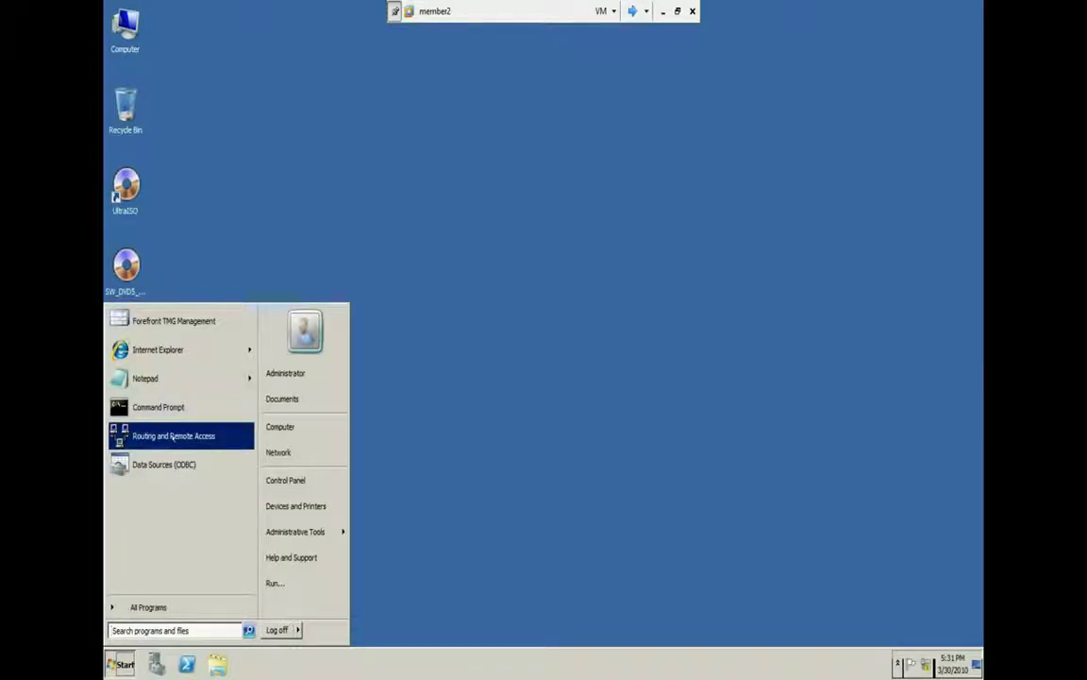
pyautogui.click(173, 436)
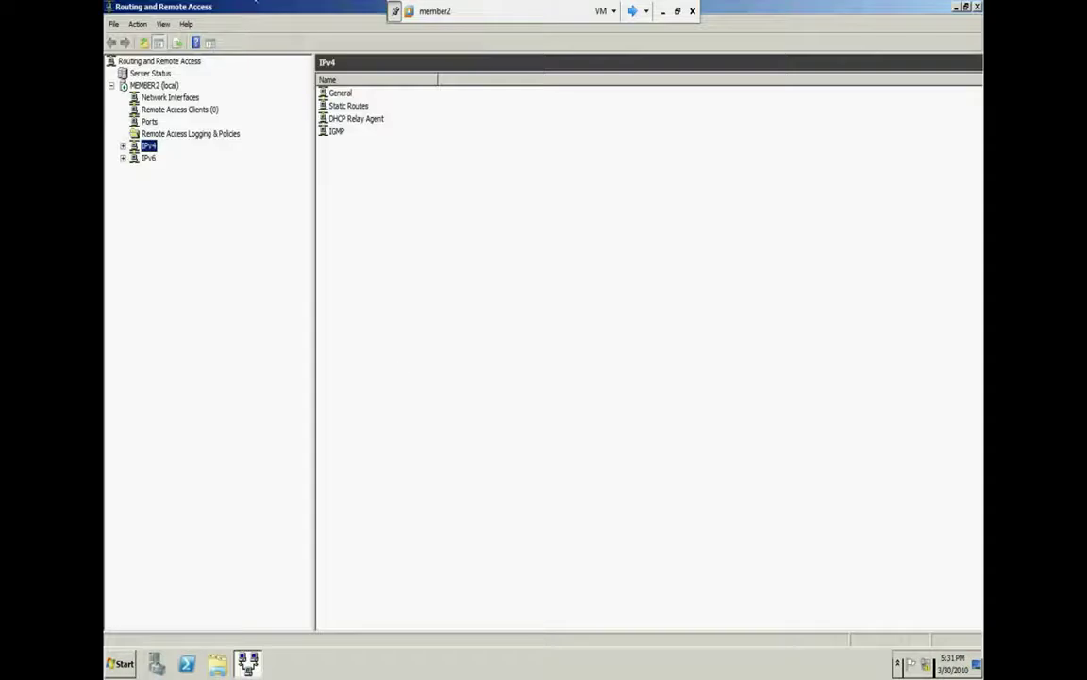
pyautogui.doubleClick(255, 6)
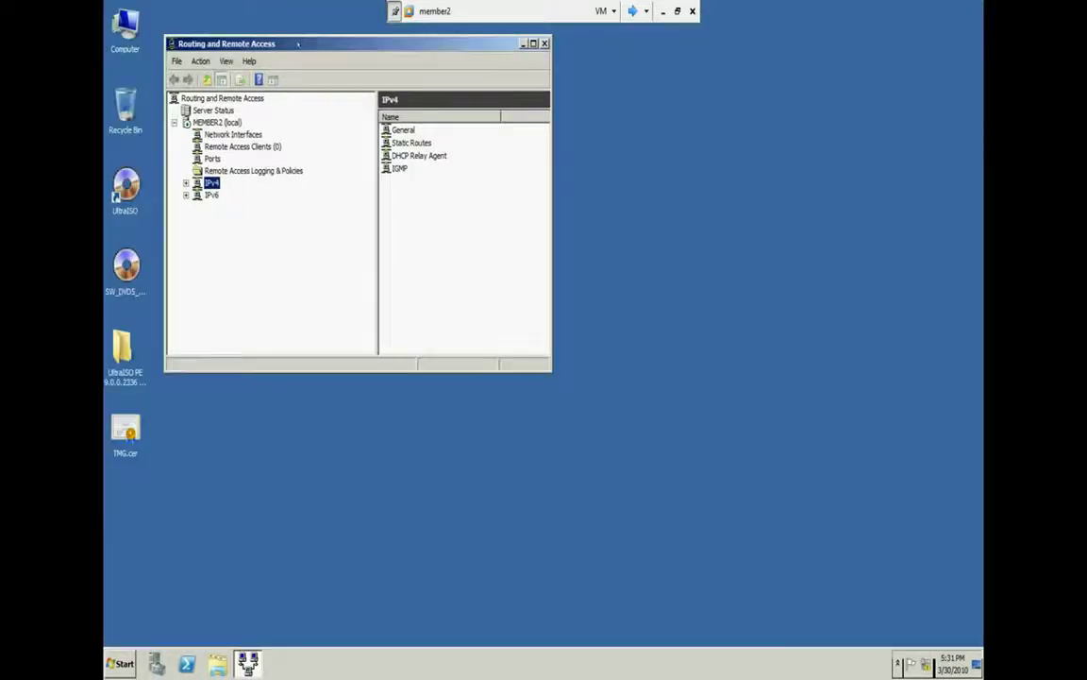
pyautogui.moveTo(298, 44); pyautogui.dragTo(397, 195)
pyautogui.click(120, 663)
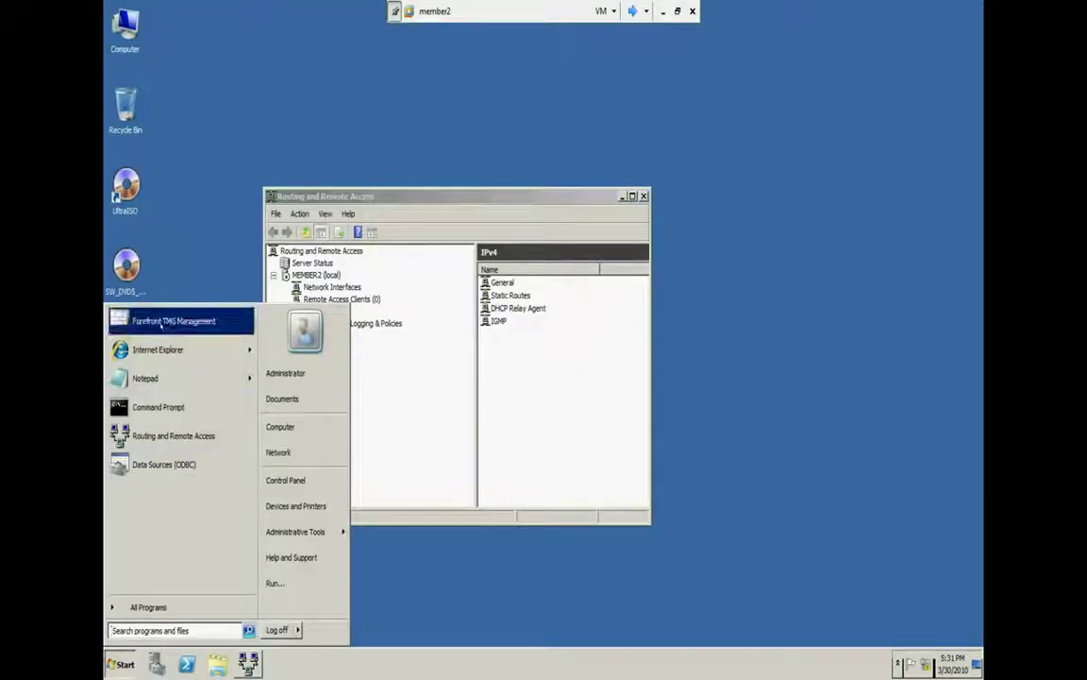
# Launch Forefront TMG Management, then view MEMBER2's IPv4 properties showing DHCP address assignment
pyautogui.click(170, 322)
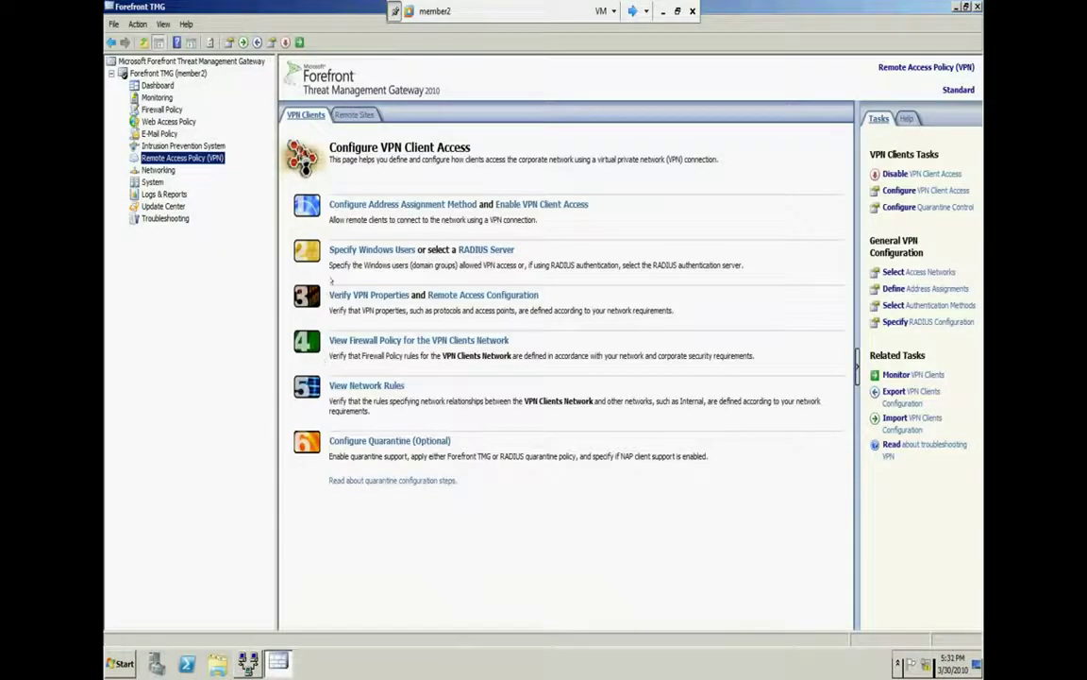
pyautogui.click(248, 663)
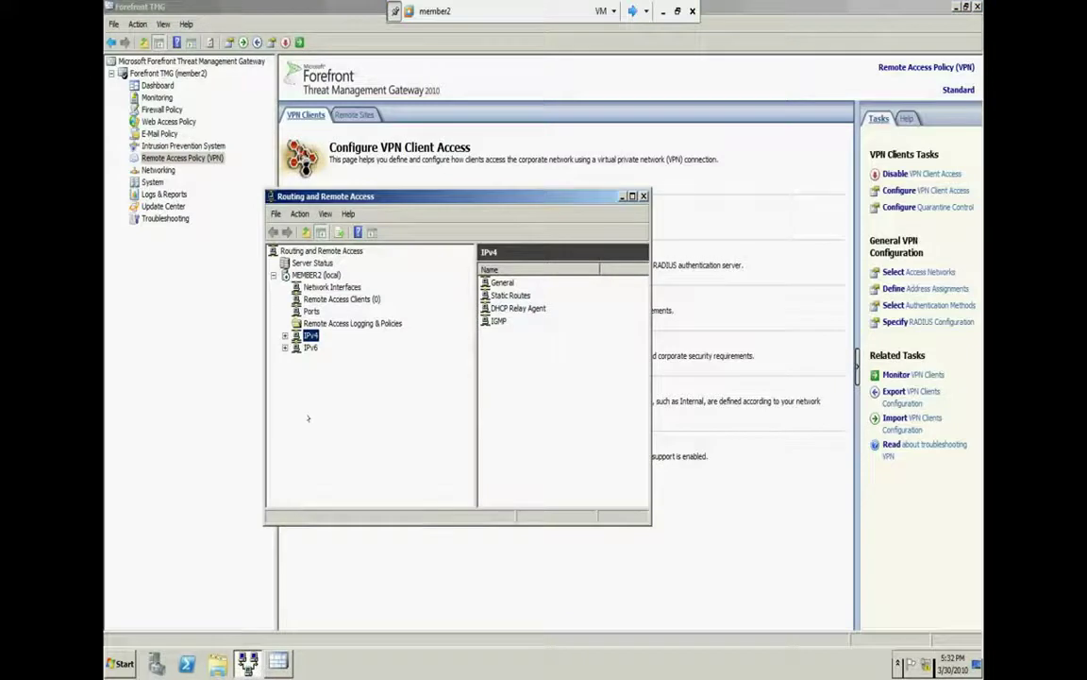
pyautogui.rightClick(322, 276)
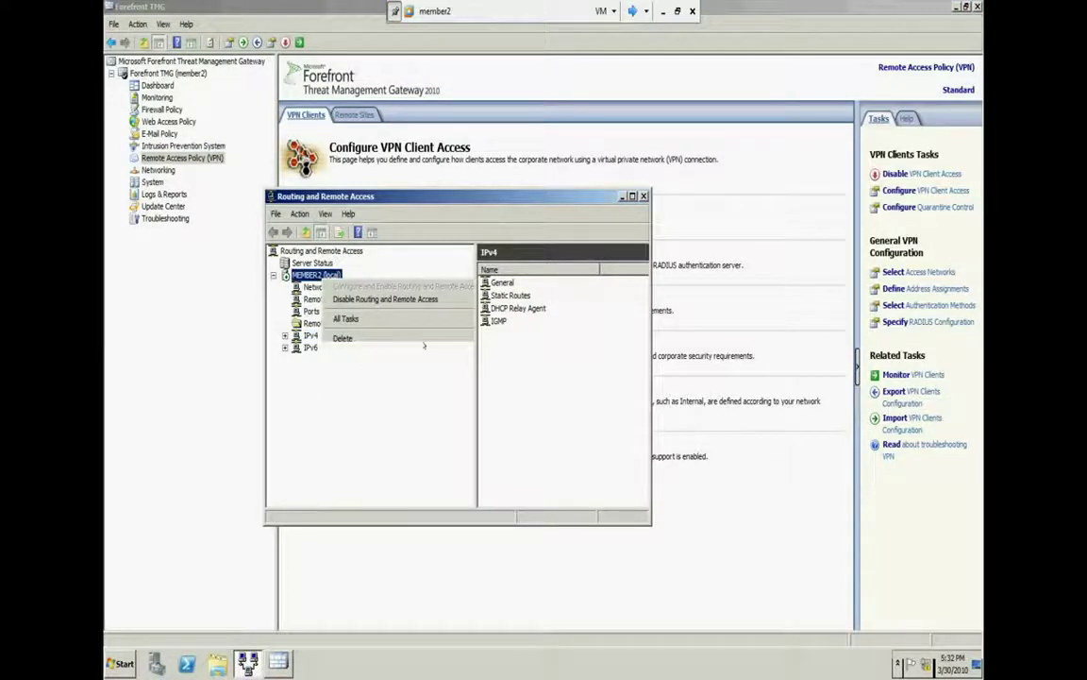
pyautogui.click(347, 370)
pyautogui.click(408, 173)
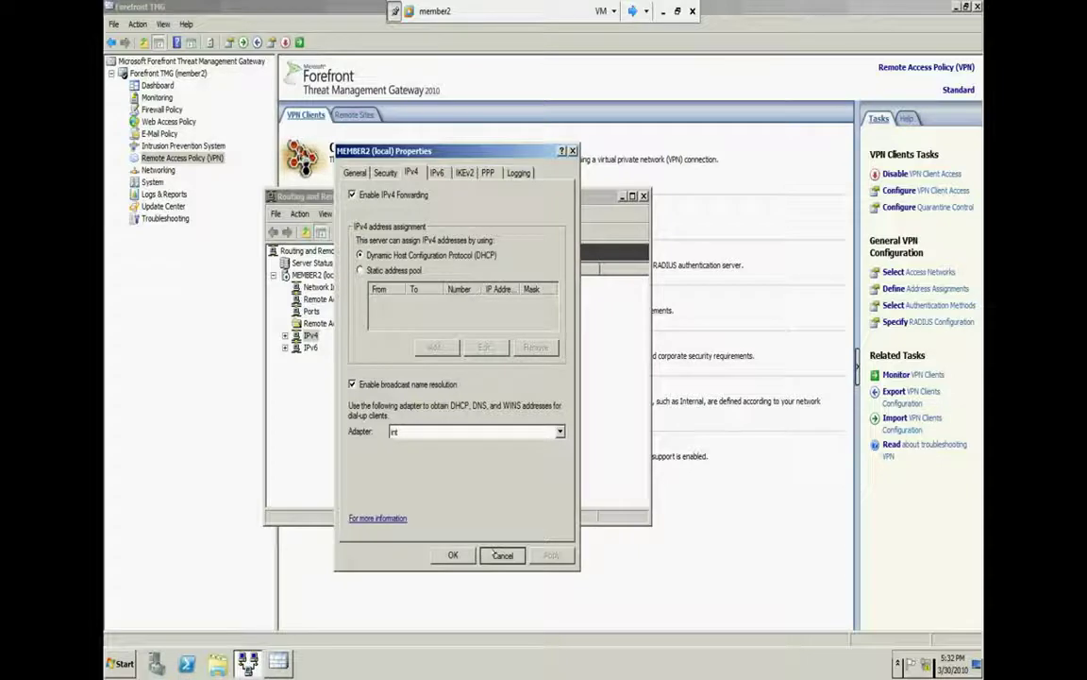
# Add 10.0.0.1 as the DHCP Relay Agent server address under IPv4 and apply it
pyautogui.click(495, 553)
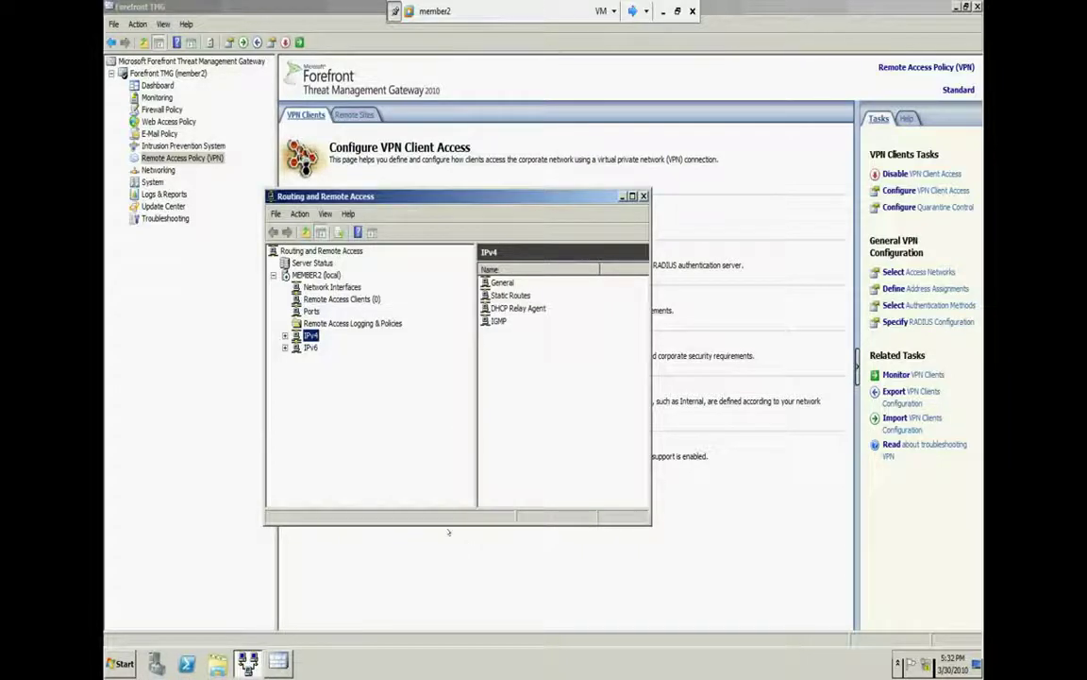
pyautogui.press('Right')
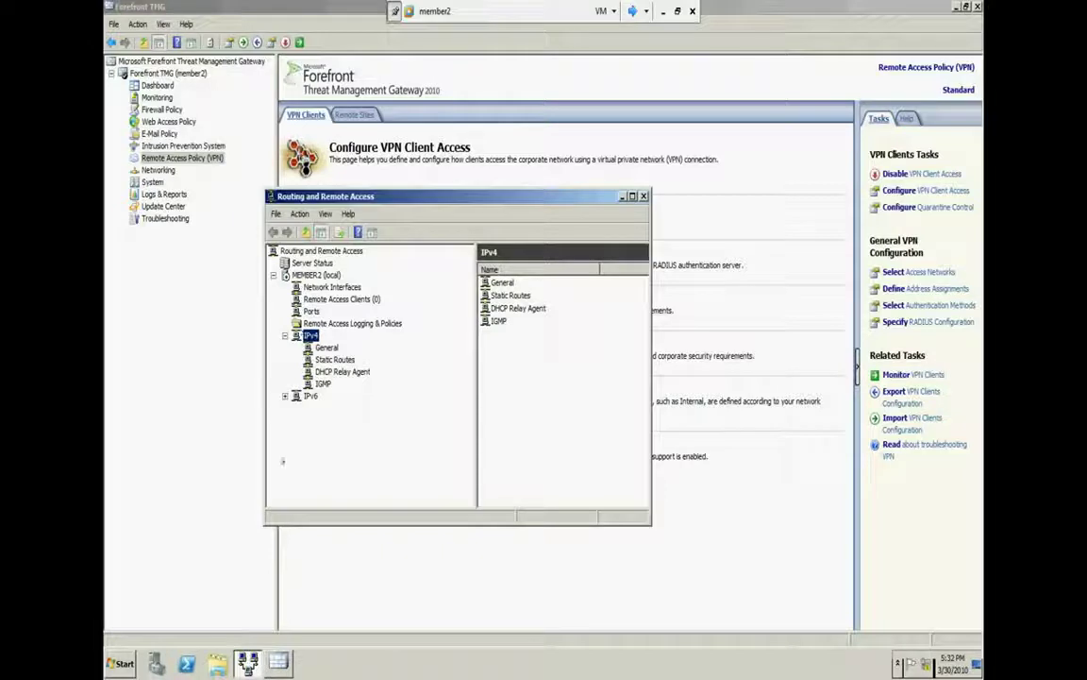
pyautogui.rightClick(345, 372)
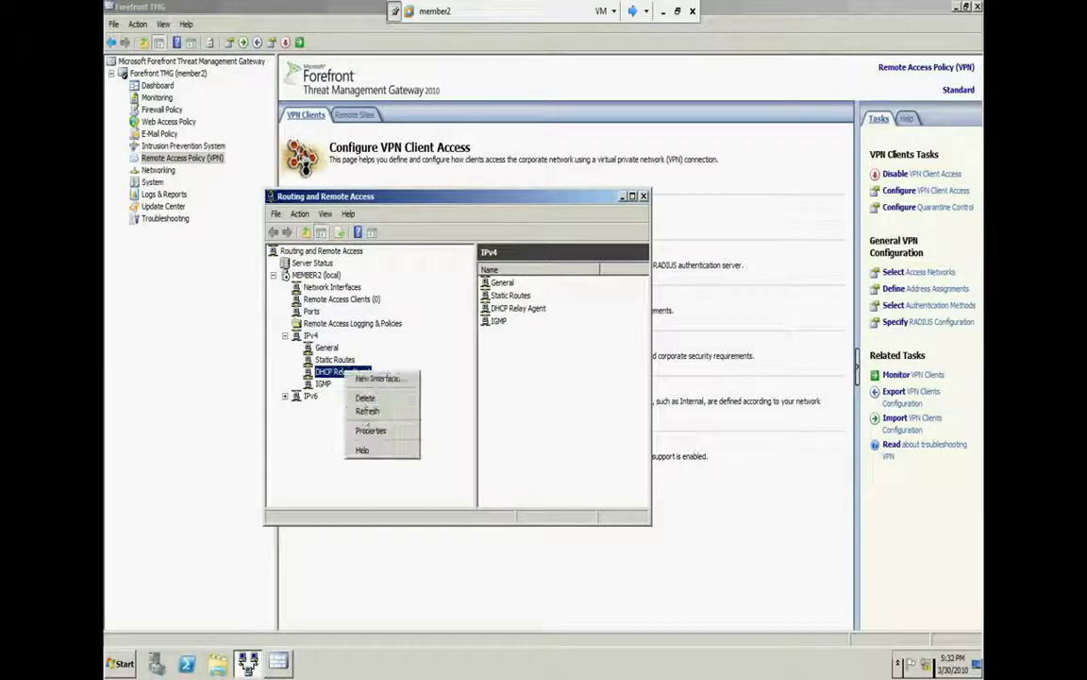
pyautogui.click(370, 430)
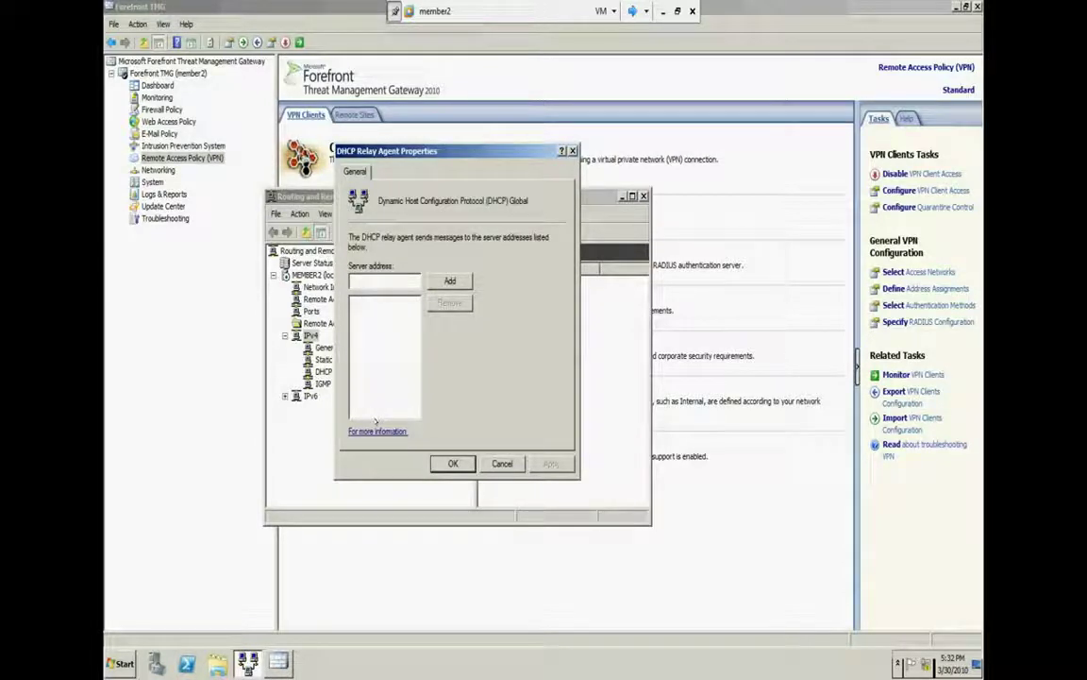
pyautogui.write('10.0.0.')
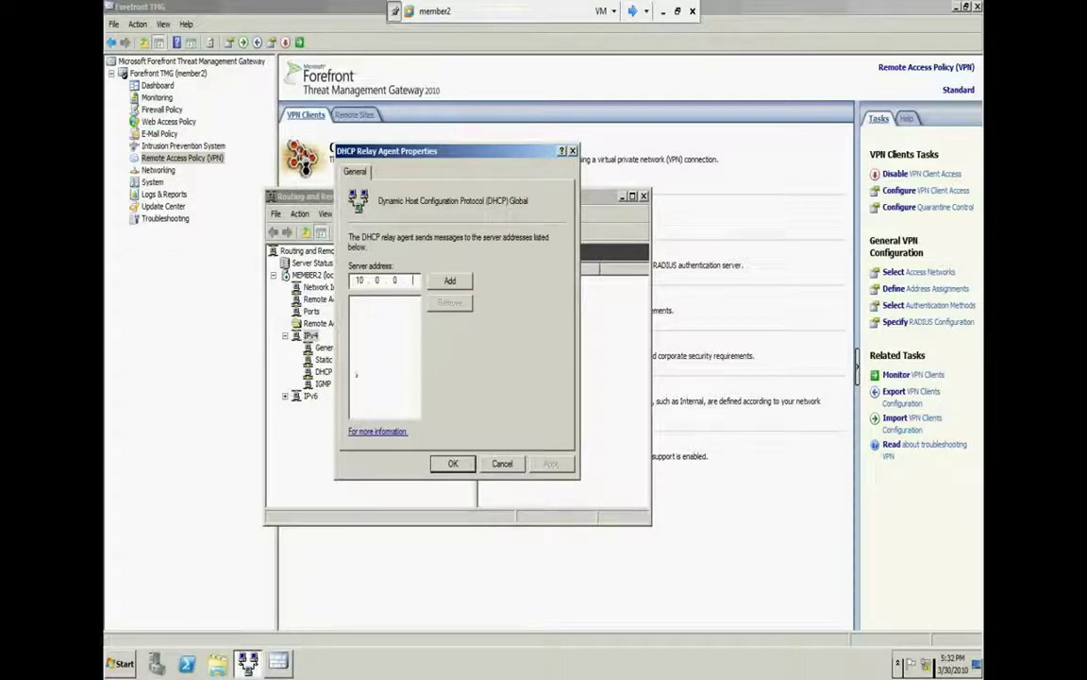
pyautogui.write('1')
pyautogui.click(450, 280)
pyautogui.click(551, 464)
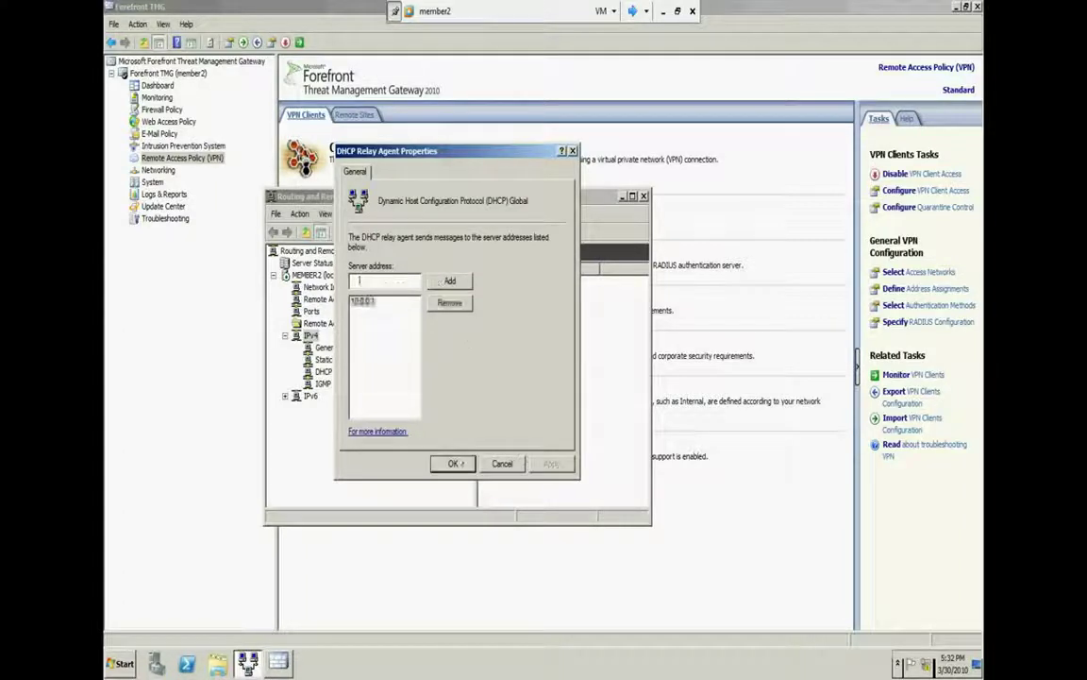
pyautogui.click(453, 464)
# Switch to the DC machine and open its Network and Sharing Center from the tray
pyautogui.click(631, 10)
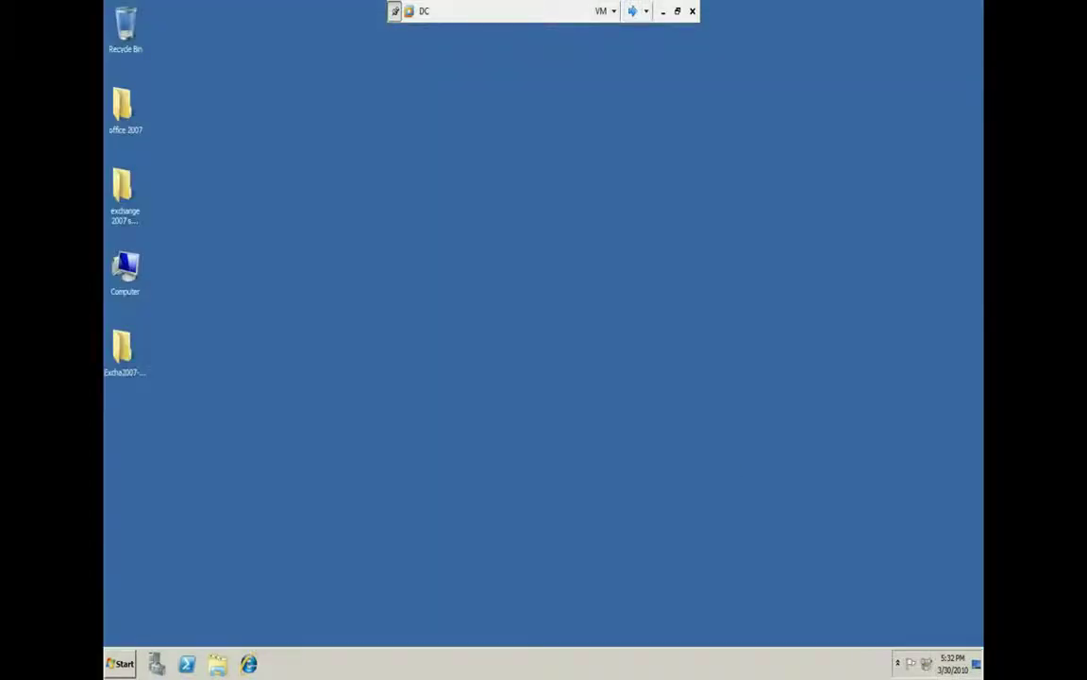
pyautogui.click(925, 663)
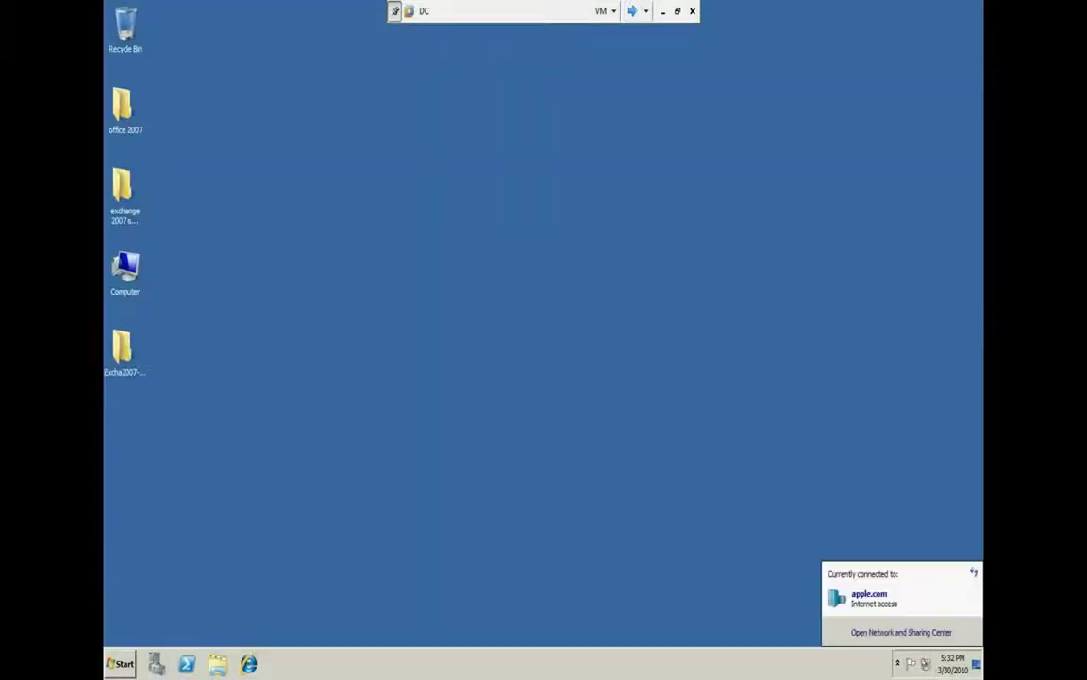
pyautogui.click(920, 633)
pyautogui.click(156, 85)
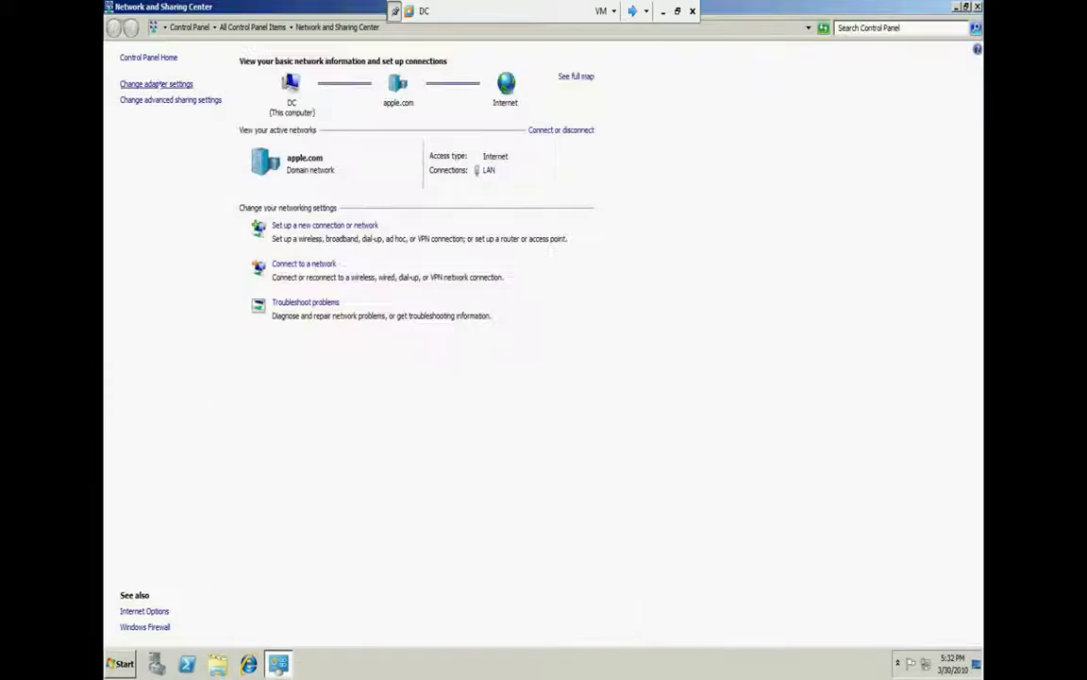
pyautogui.doubleClick(201, 105)
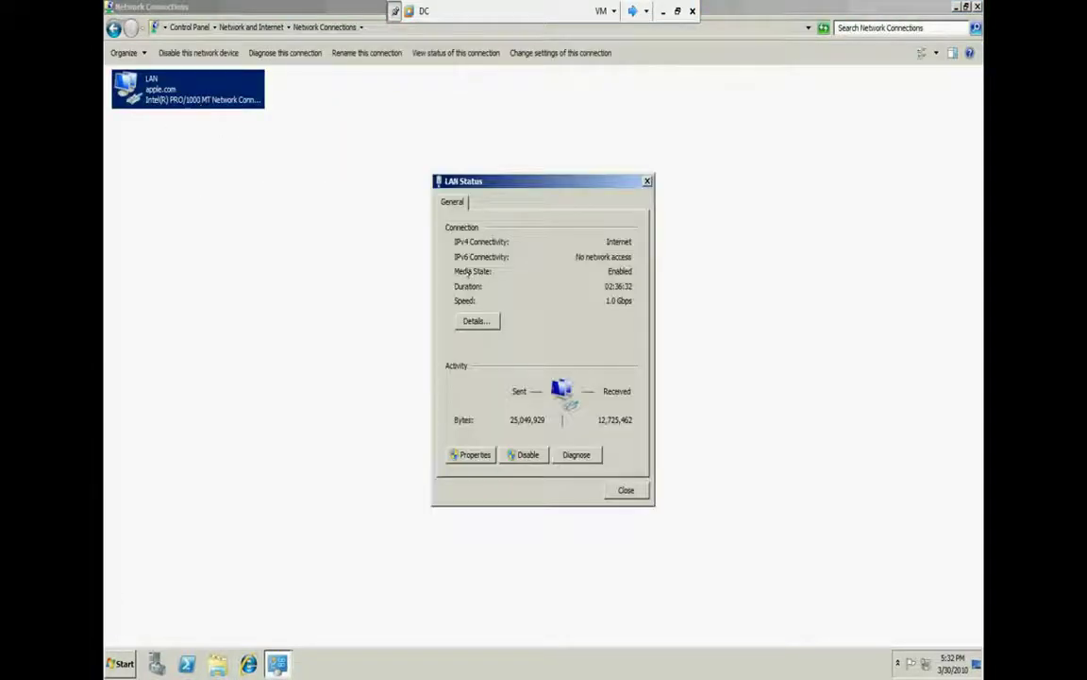
pyautogui.click(475, 321)
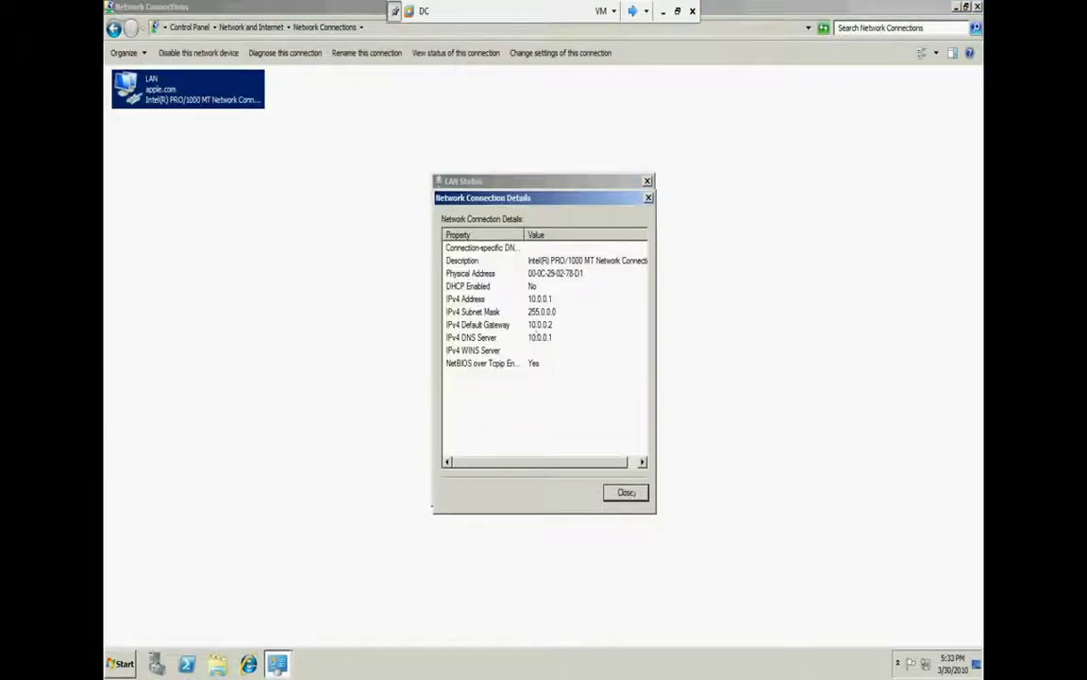
pyautogui.click(626, 492)
pyautogui.click(624, 490)
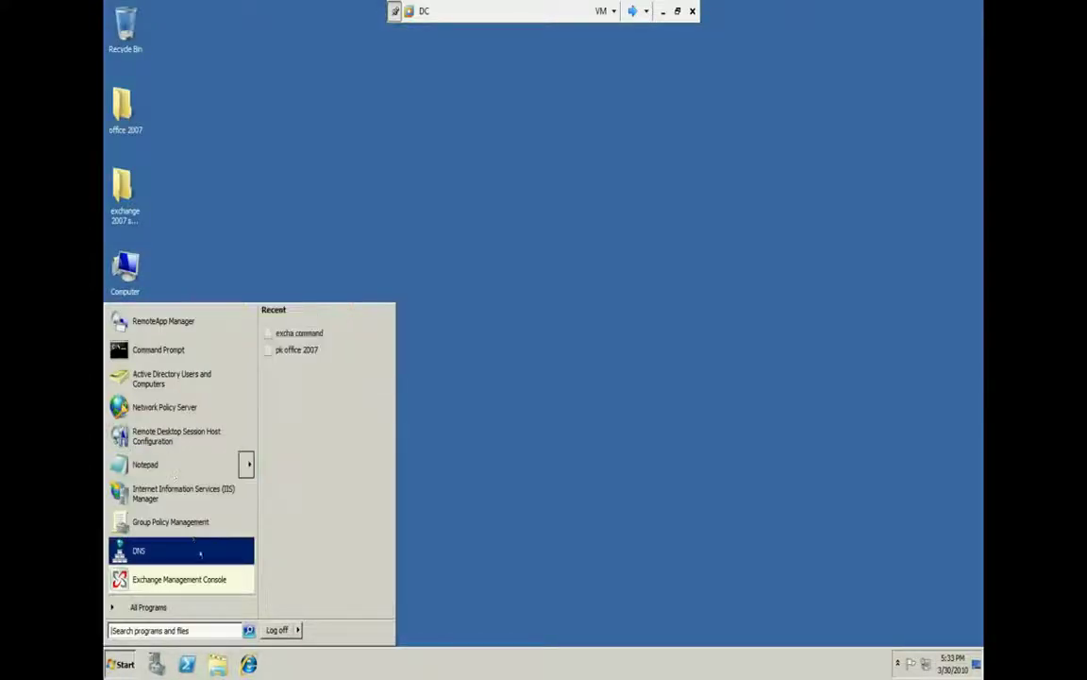
pyautogui.click(189, 607)
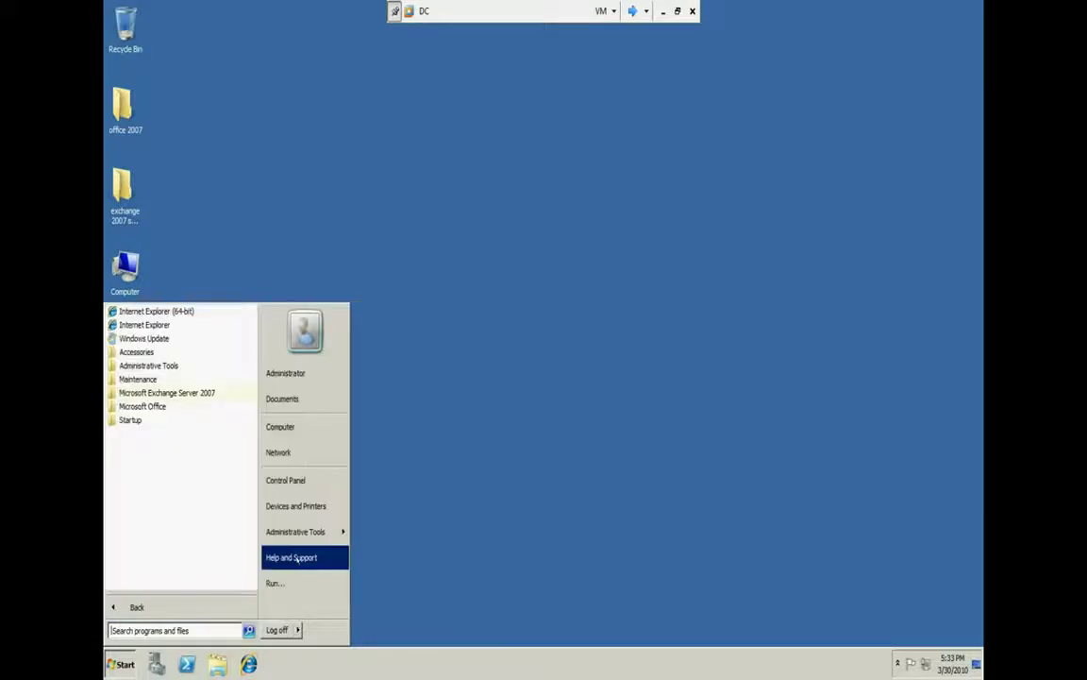
pyautogui.moveTo(295, 531)
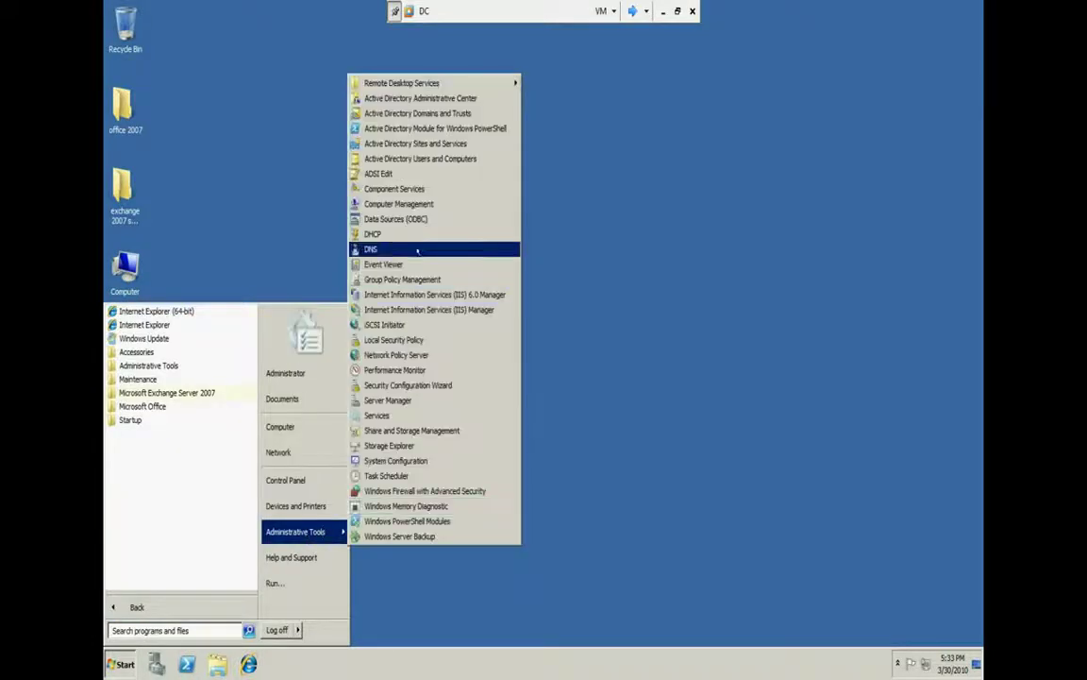
pyautogui.click(417, 234)
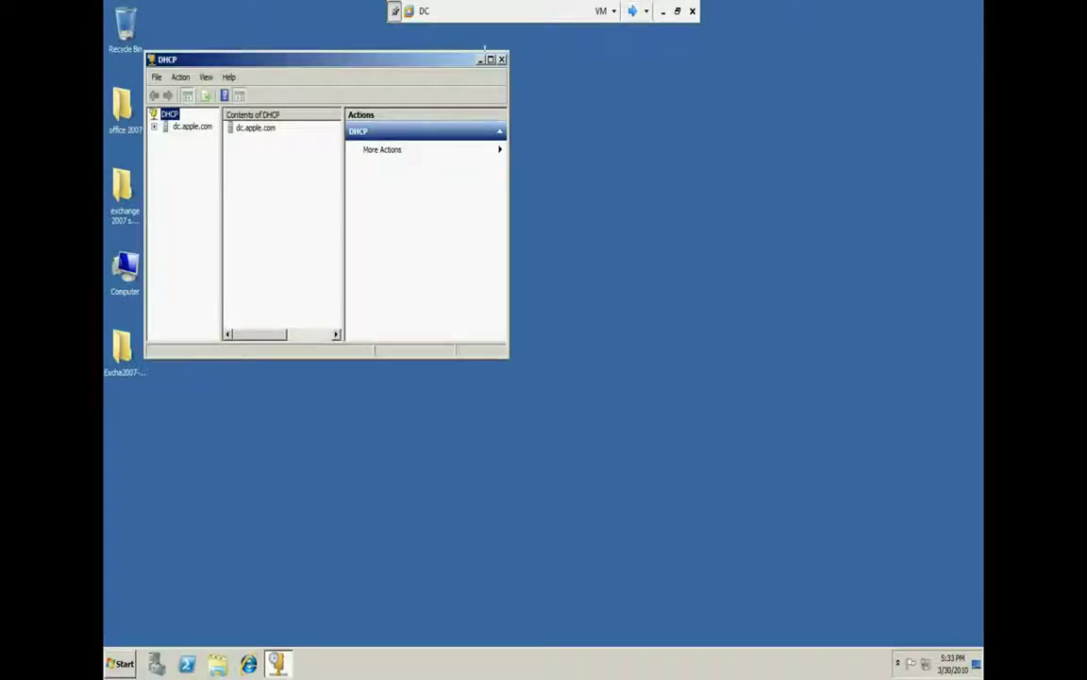
pyautogui.click(498, 57)
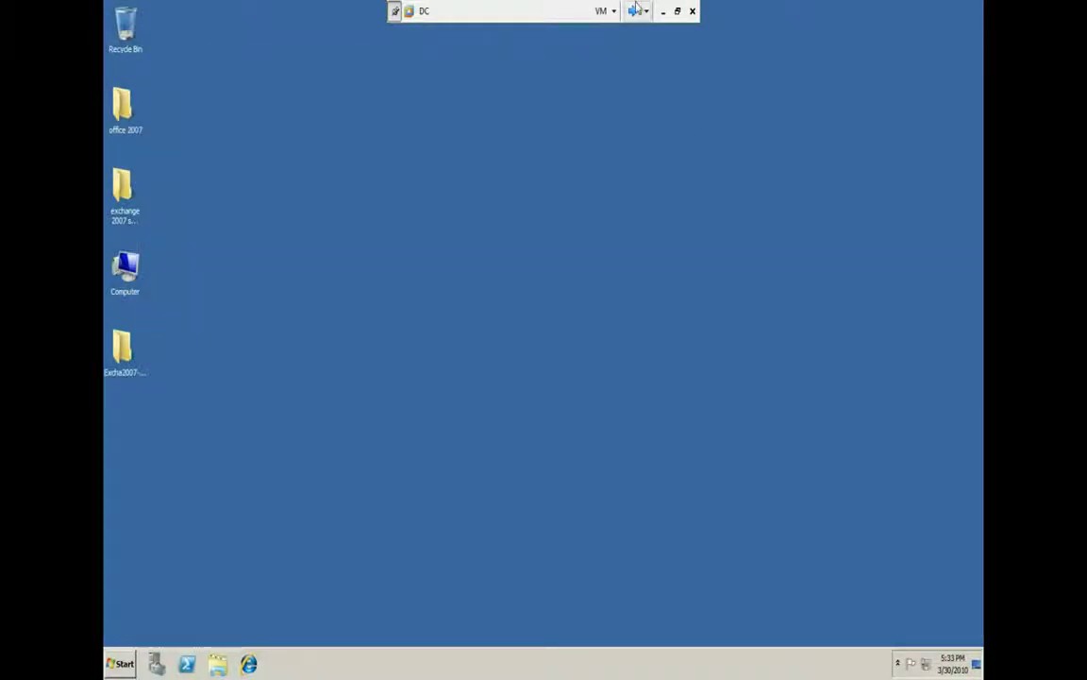
# Switch to the member2 gateway VM and close the Routing and Remote Access window
pyautogui.click(635, 10)
pyautogui.click(635, 10)
pyautogui.click(636, 10)
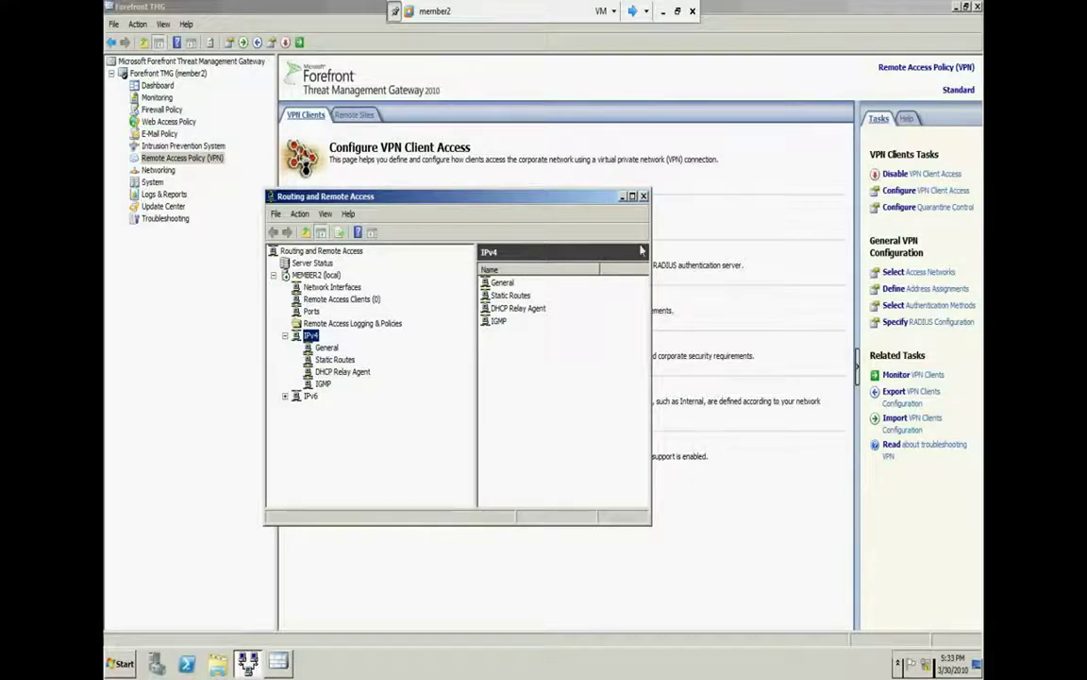
pyautogui.click(644, 196)
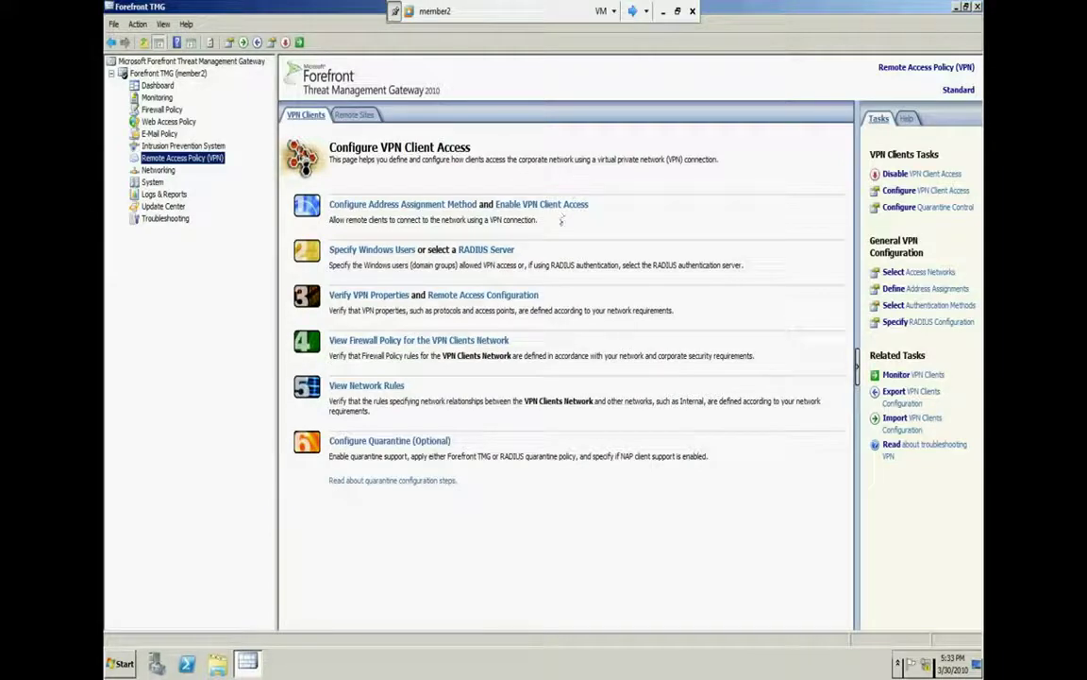
# In Forefront TMG VPN client properties, enable RADIUS for both authentication and accounting
pyautogui.click(422, 204)
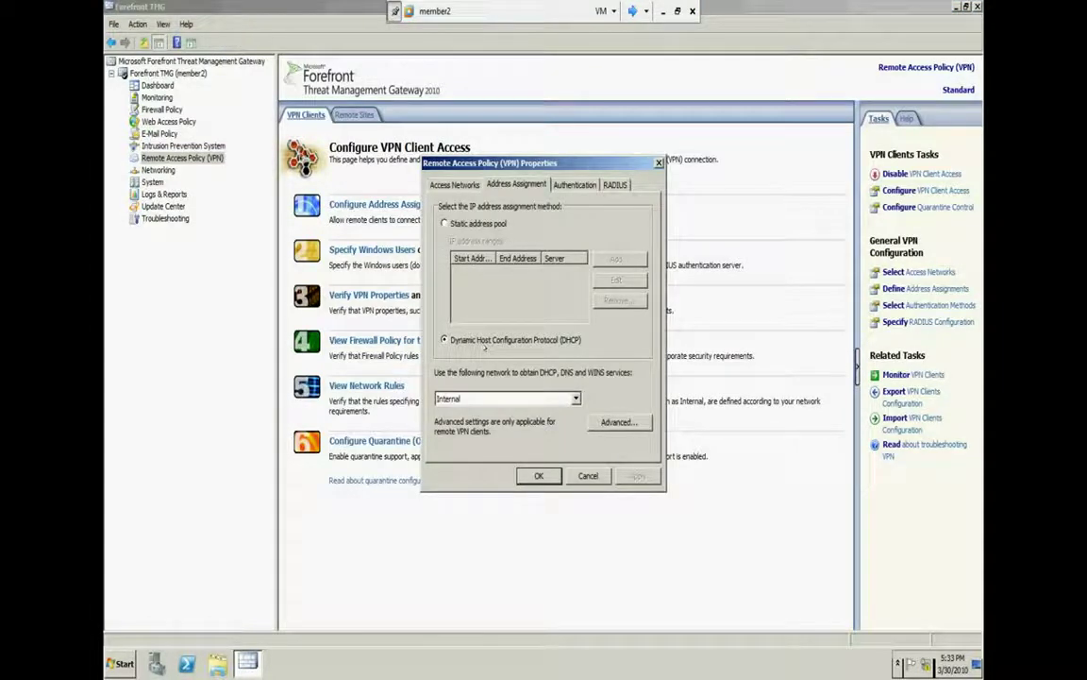
pyautogui.click(455, 185)
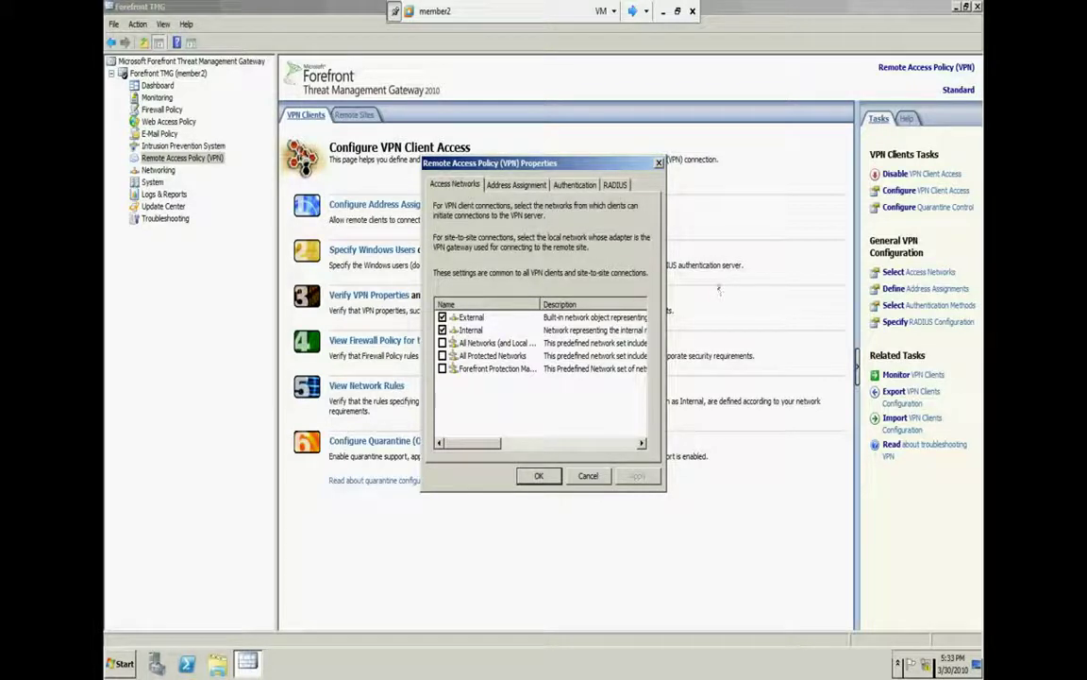
pyautogui.click(574, 184)
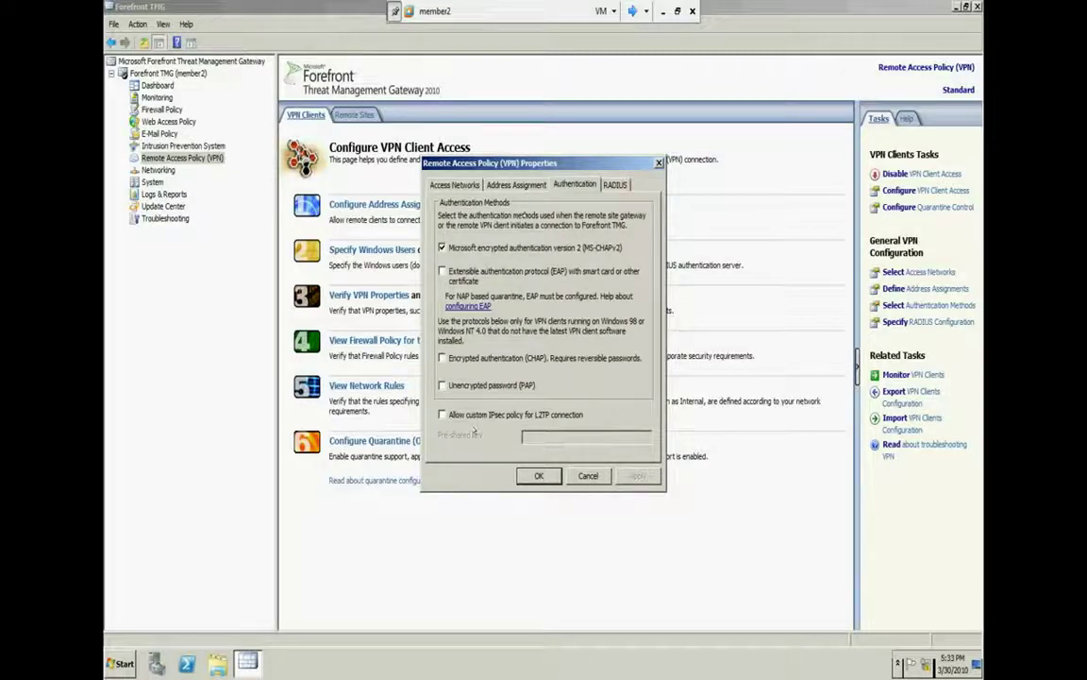
pyautogui.click(615, 185)
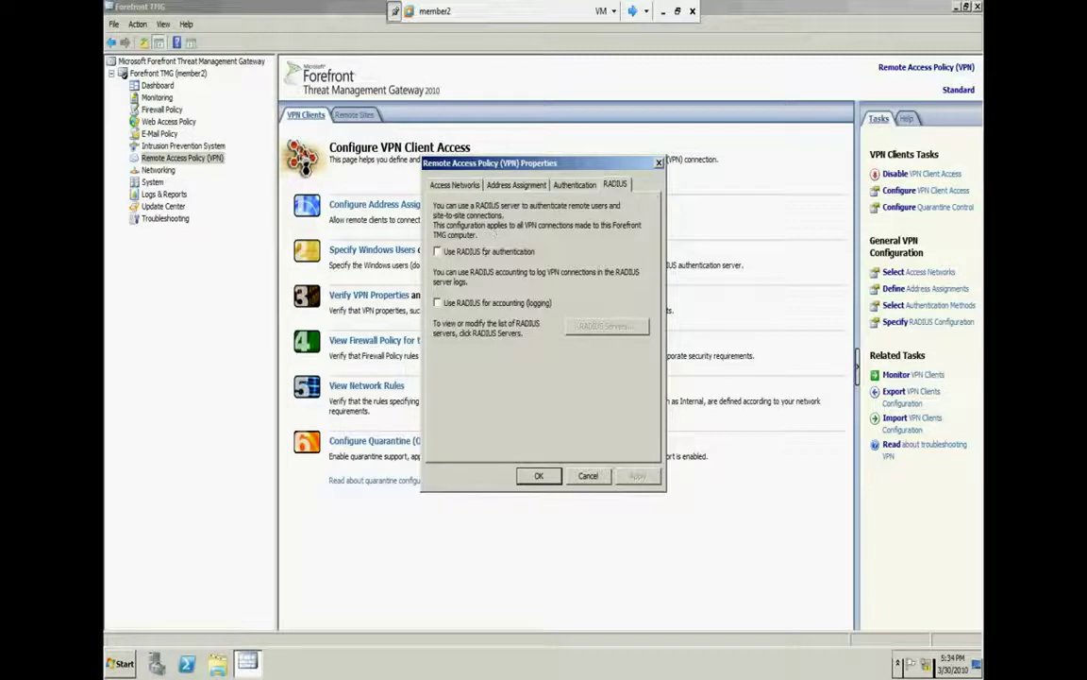
pyautogui.click(485, 252)
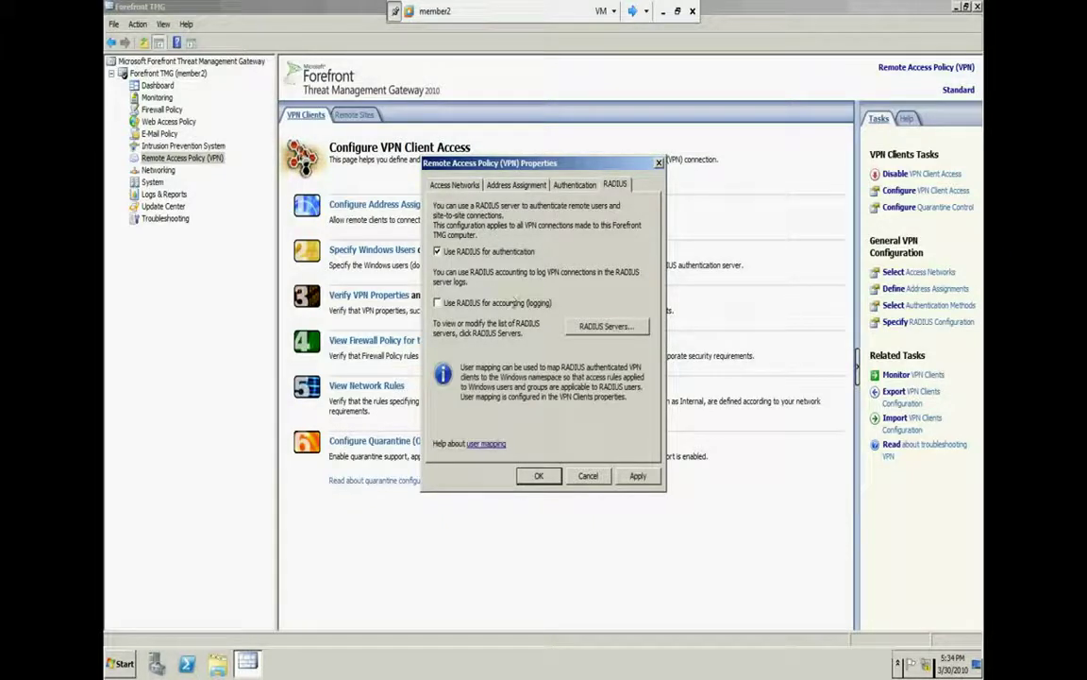
pyautogui.click(512, 303)
pyautogui.click(606, 325)
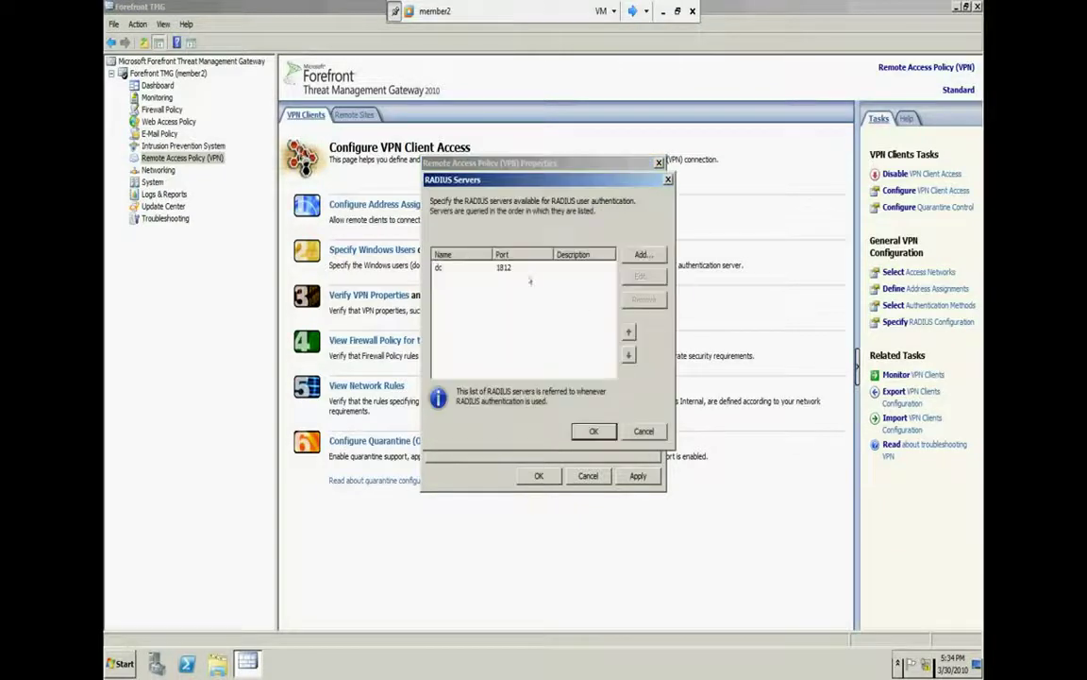
# Replace the dc RADIUS entry with server DC, its shared secret, and message authenticator always on
pyautogui.click(504, 268)
pyautogui.click(644, 299)
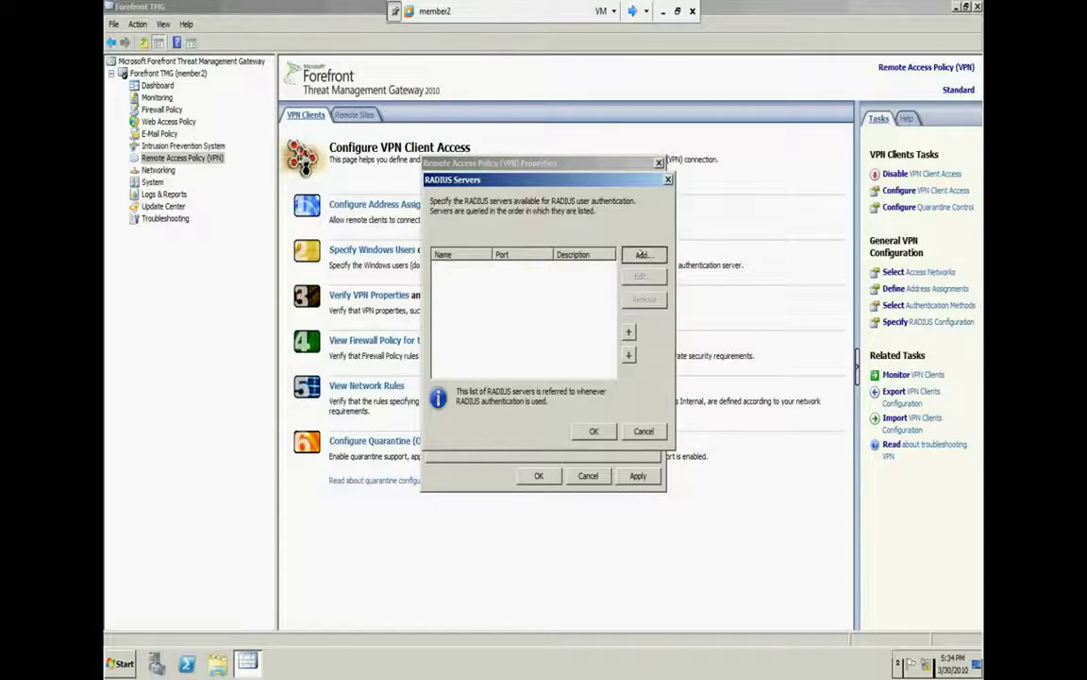
pyautogui.click(642, 254)
pyautogui.write('DC')
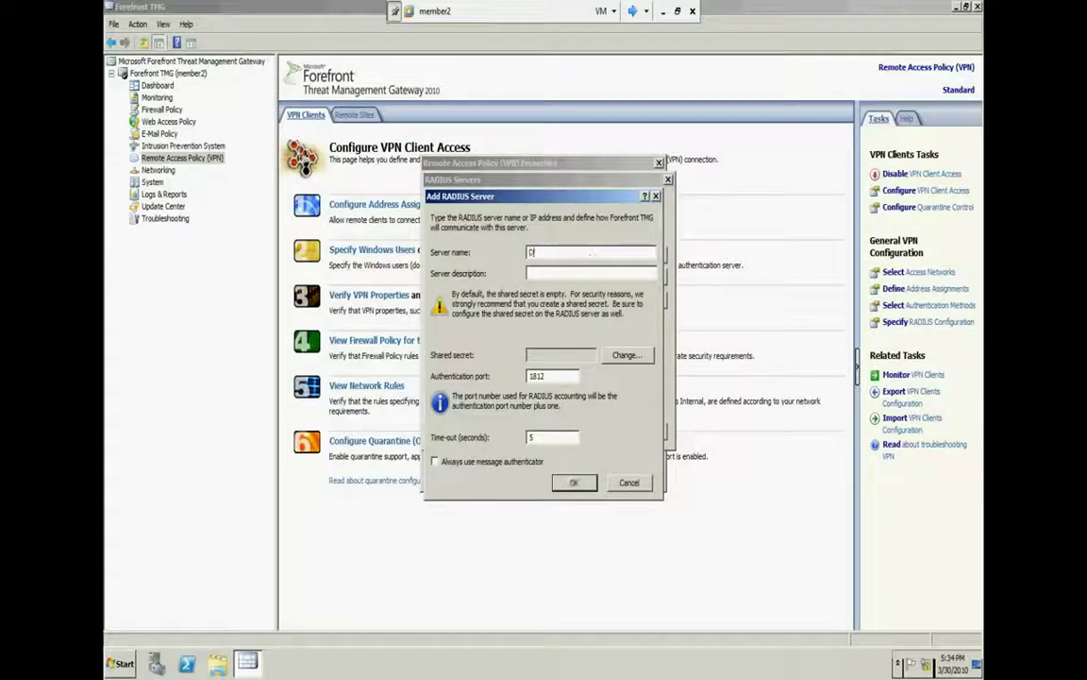
pyautogui.click(626, 354)
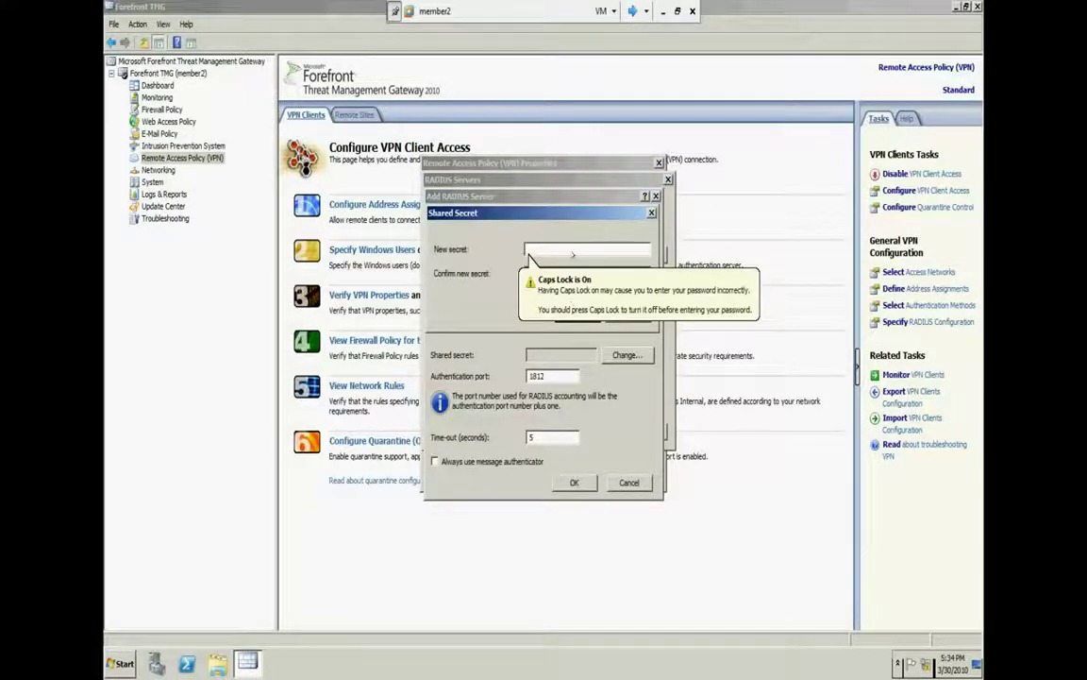
pyautogui.press('capslock')
pyautogui.write('abc')
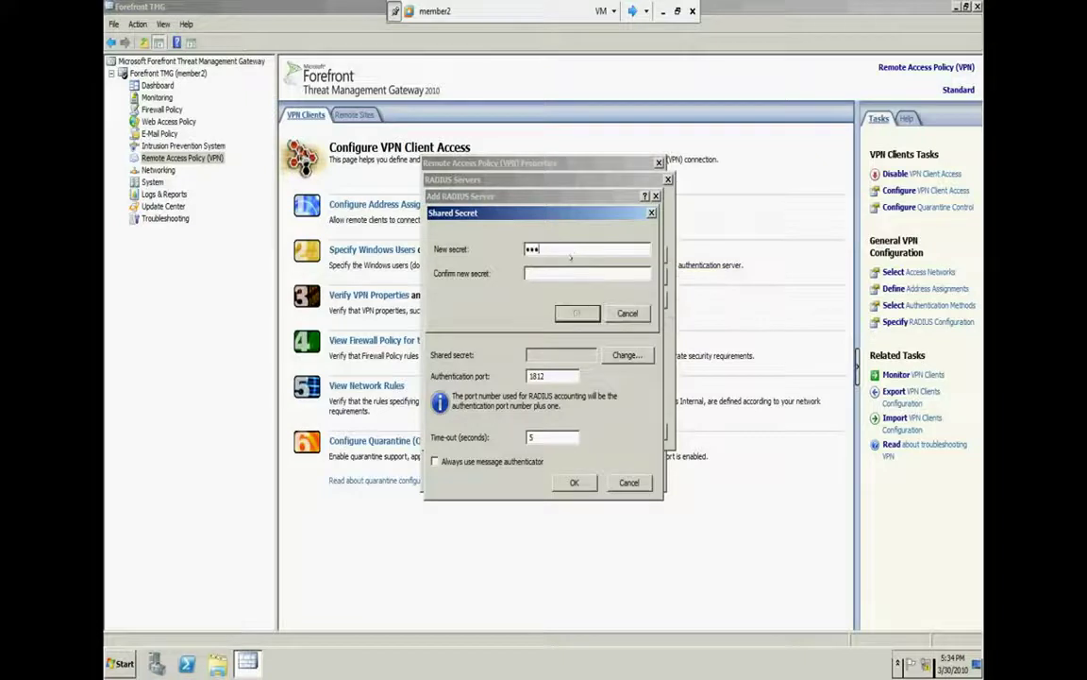
pyautogui.write('abc')
pyautogui.click(580, 313)
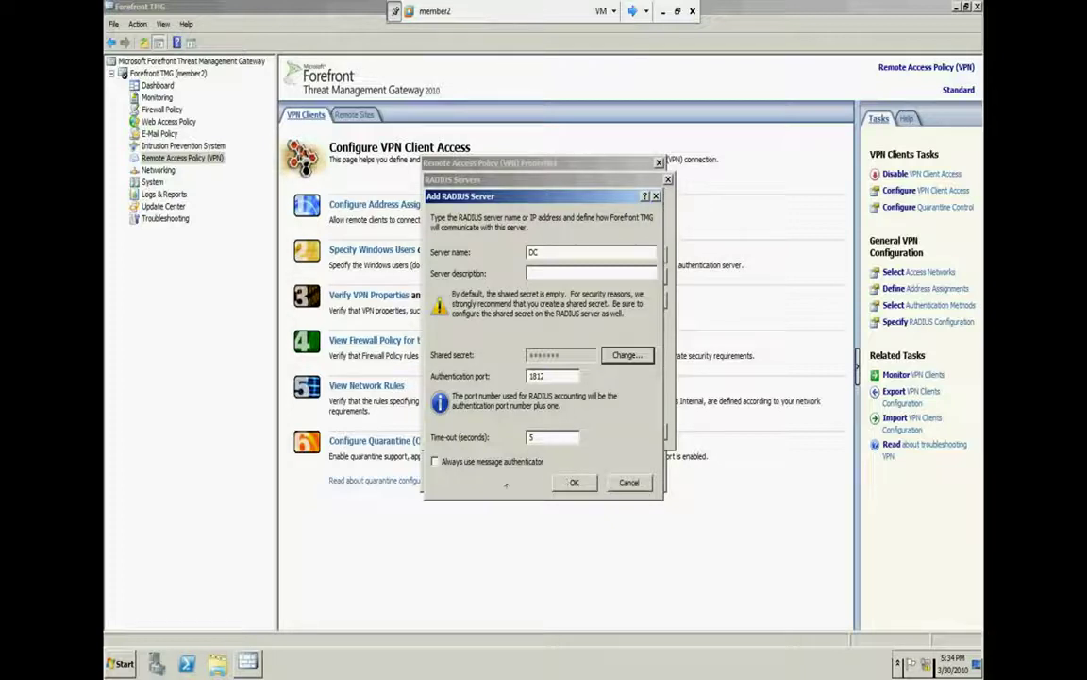
pyautogui.click(490, 460)
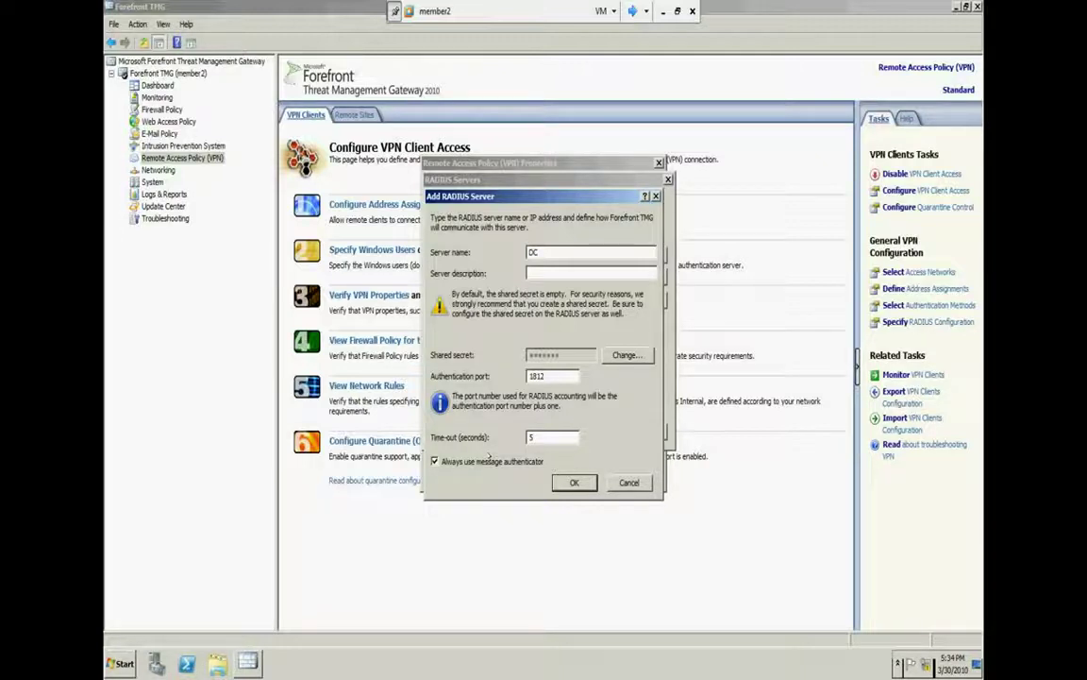
pyautogui.press('Return')
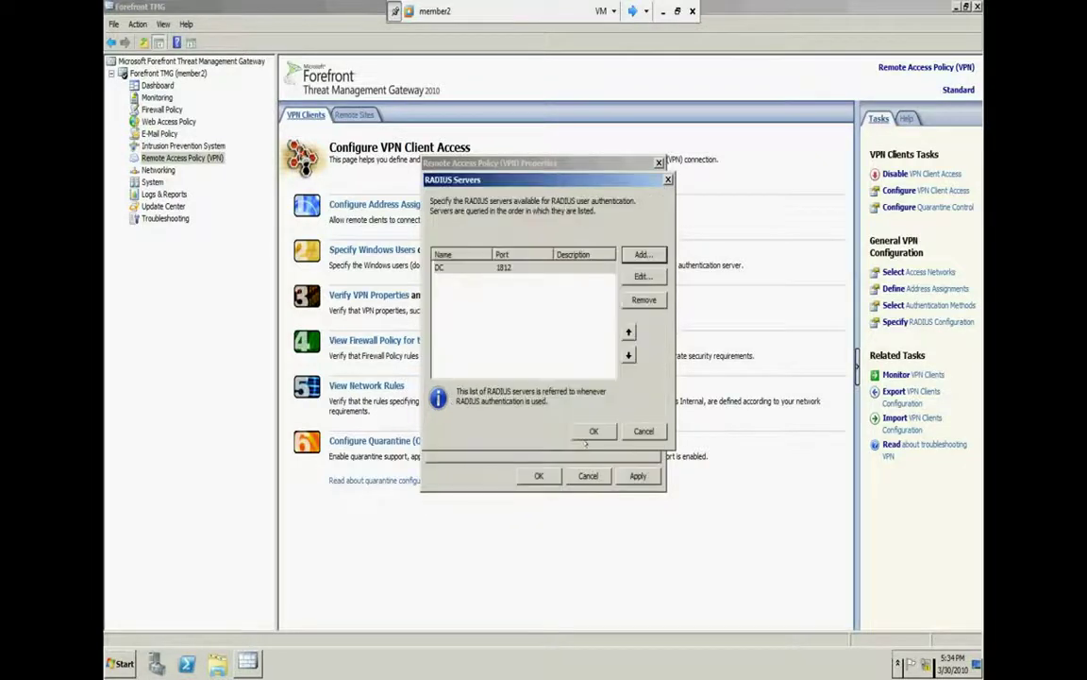
pyautogui.click(592, 431)
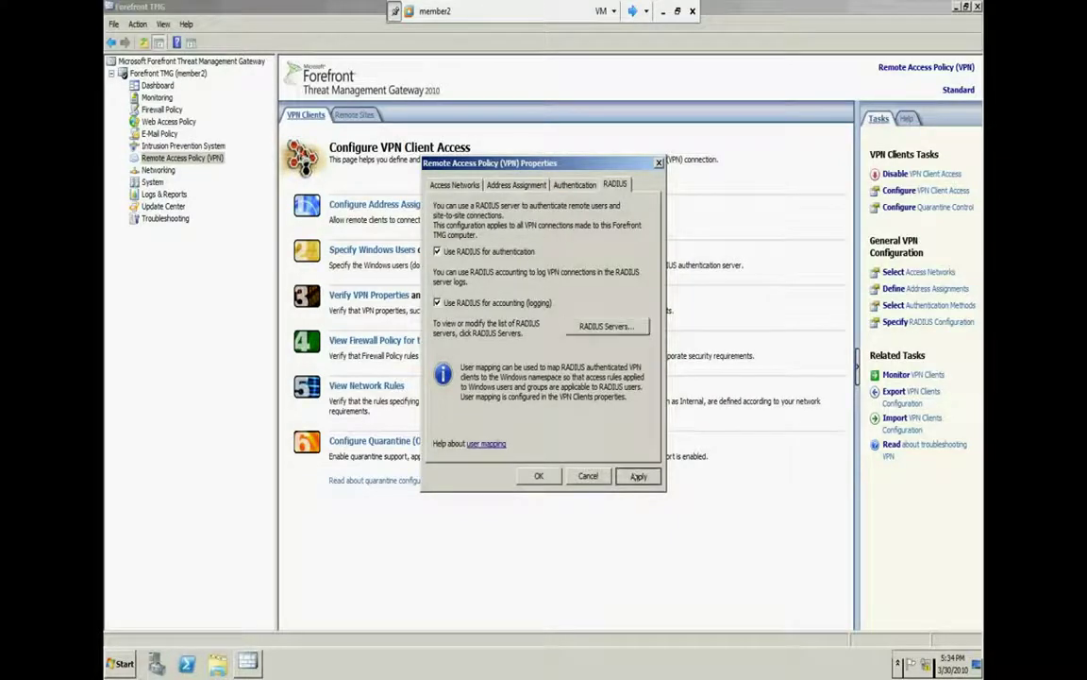
# Apply the RADIUS VPN settings and save the pending Forefront TMG configuration changes
pyautogui.press('Return')
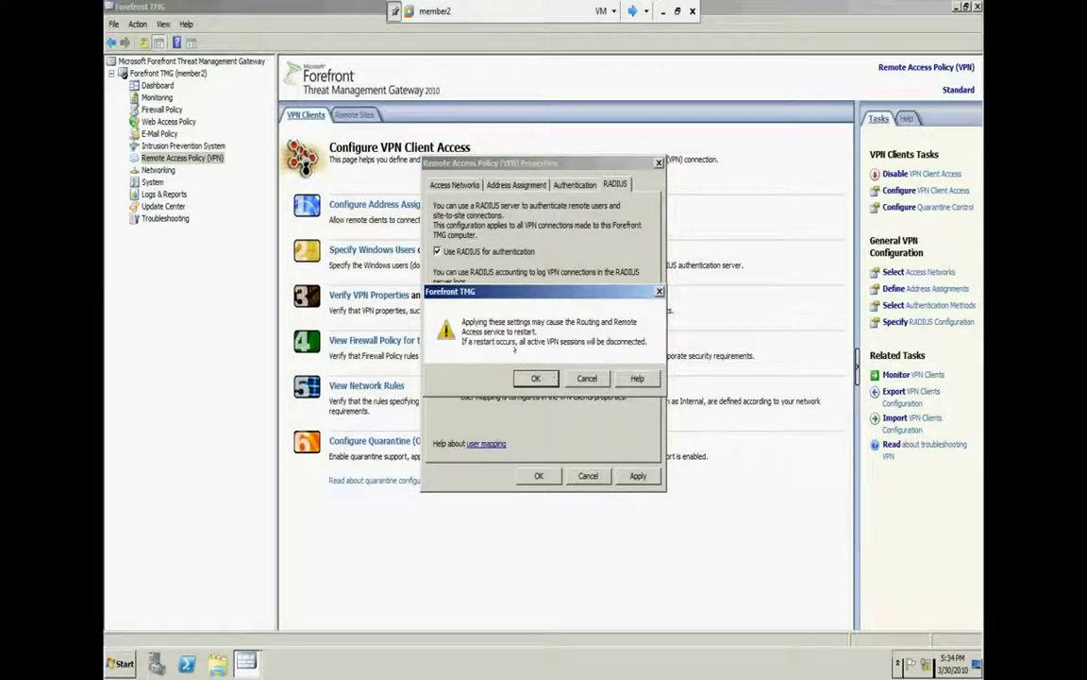
pyautogui.press('Return')
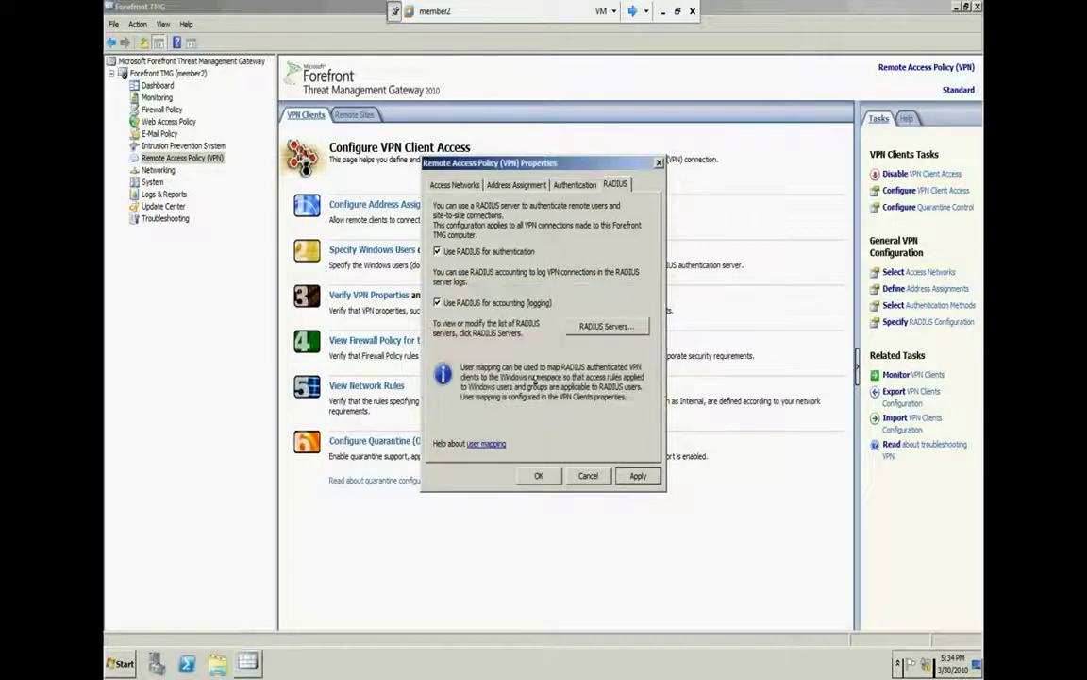
pyautogui.click(538, 474)
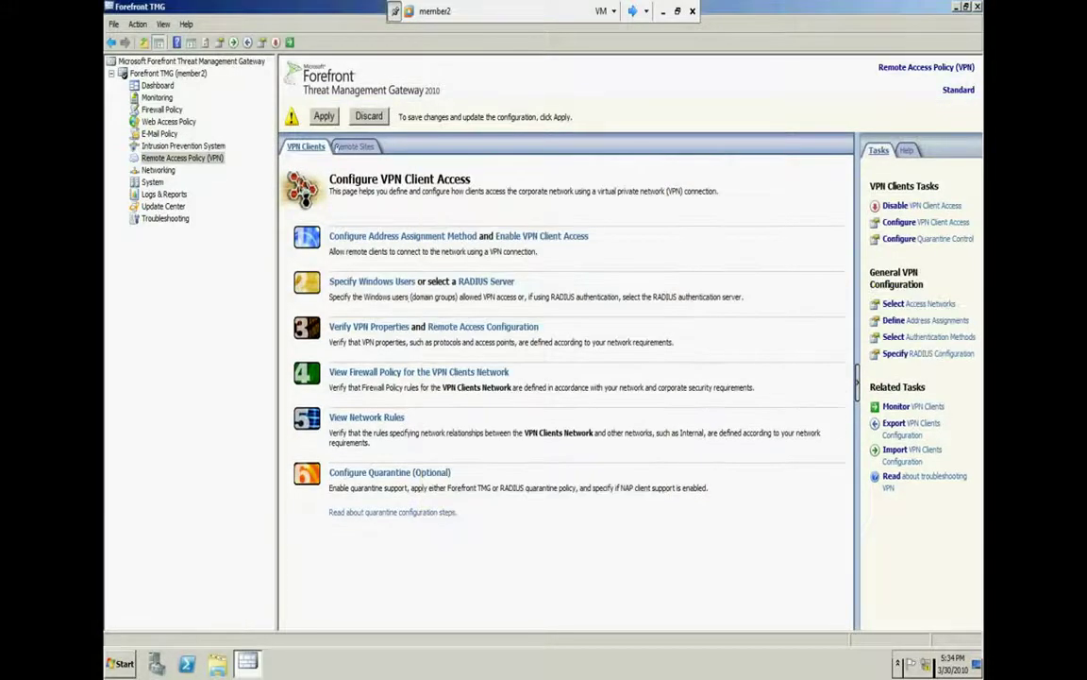
pyautogui.click(324, 117)
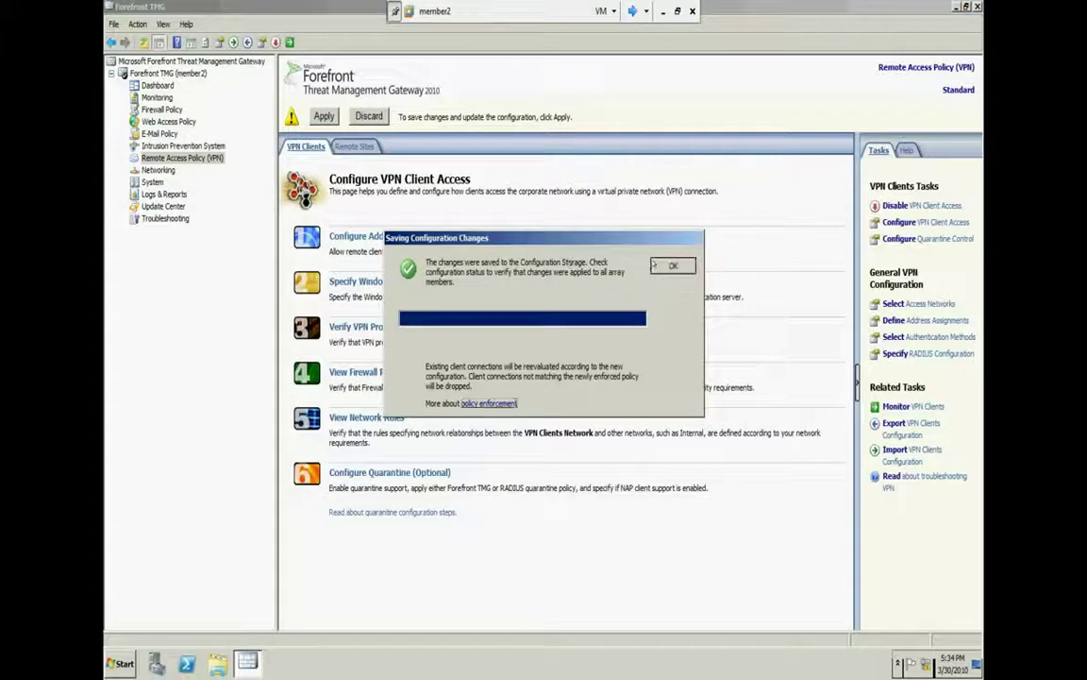
pyautogui.press('Return')
# Relaunch Routing and Remote Access and check MEMBER2's action menu
pyautogui.press('super')
pyautogui.click(173, 435)
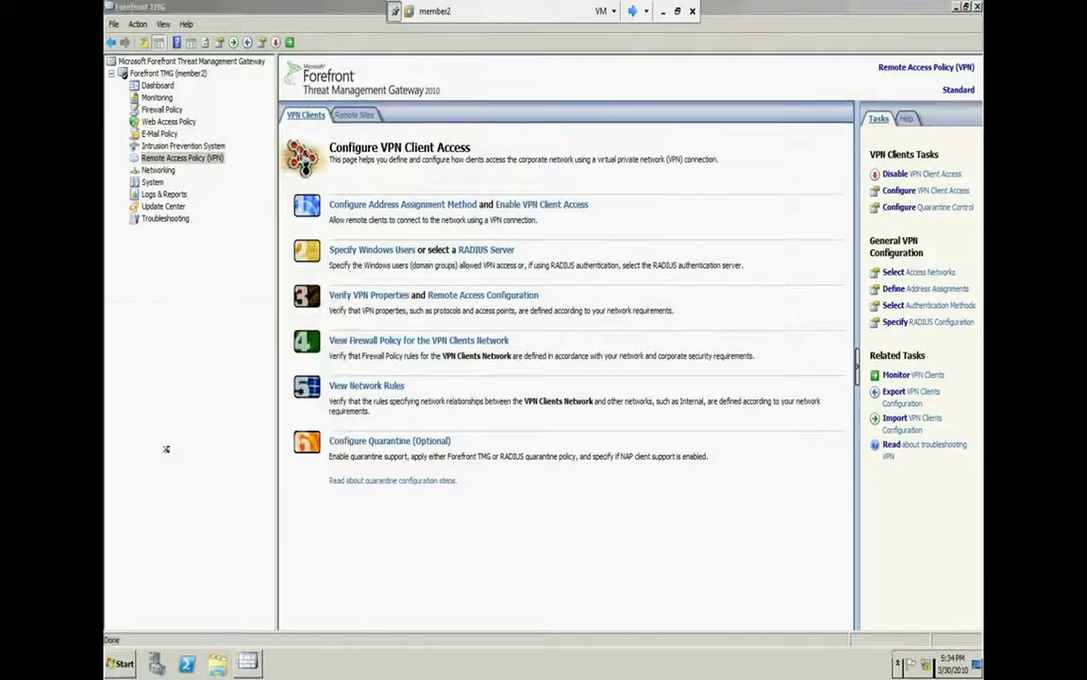
pyautogui.rightClick(295, 275)
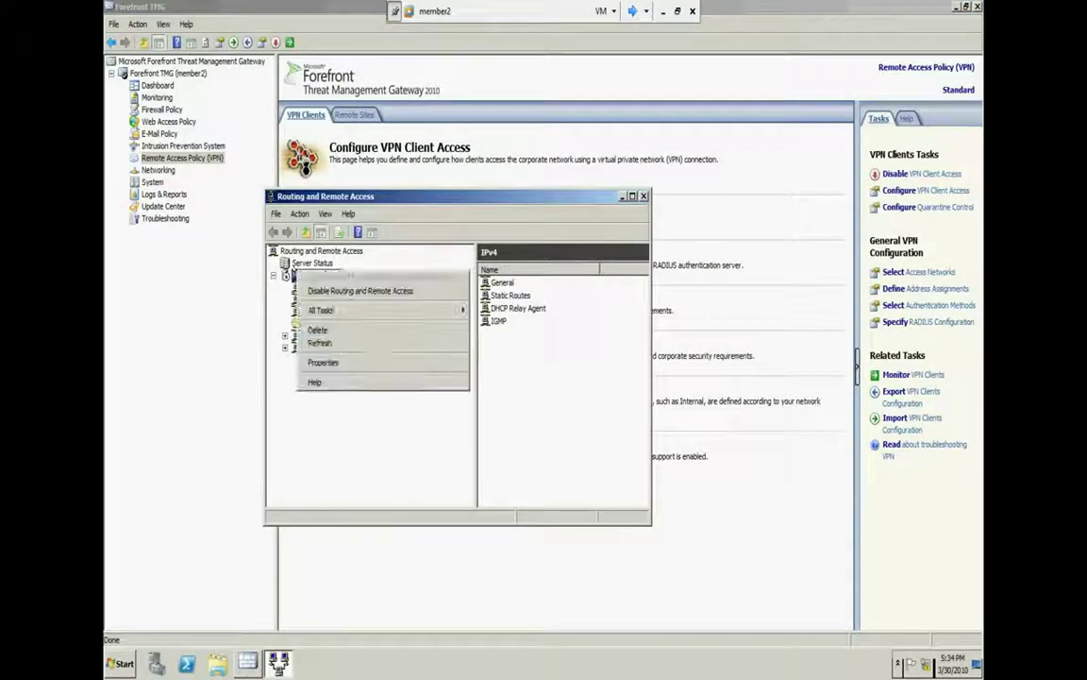
pyautogui.press('Escape')
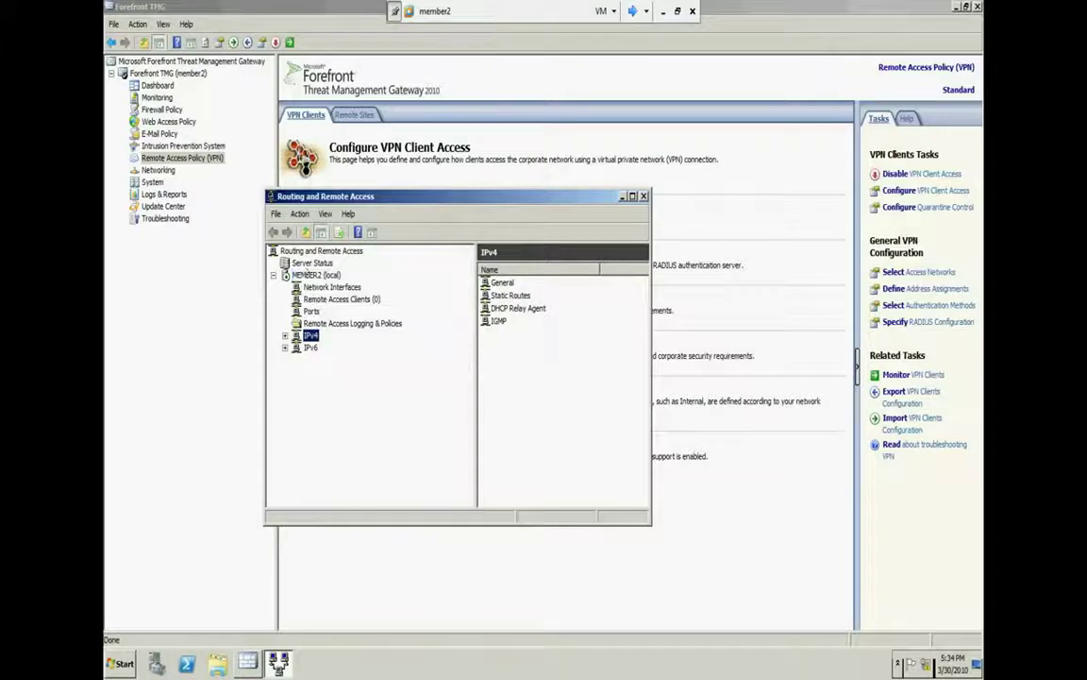
# Restart the Routing and Remote Access service on MEMBER2 (local)
pyautogui.rightClick(300, 275)
pyautogui.moveTo(328, 314)
pyautogui.click(515, 356)
# Reopen the Routing and Remote Access console and review MEMBER2's Security and IPv4 properties
pyautogui.click(643, 195)
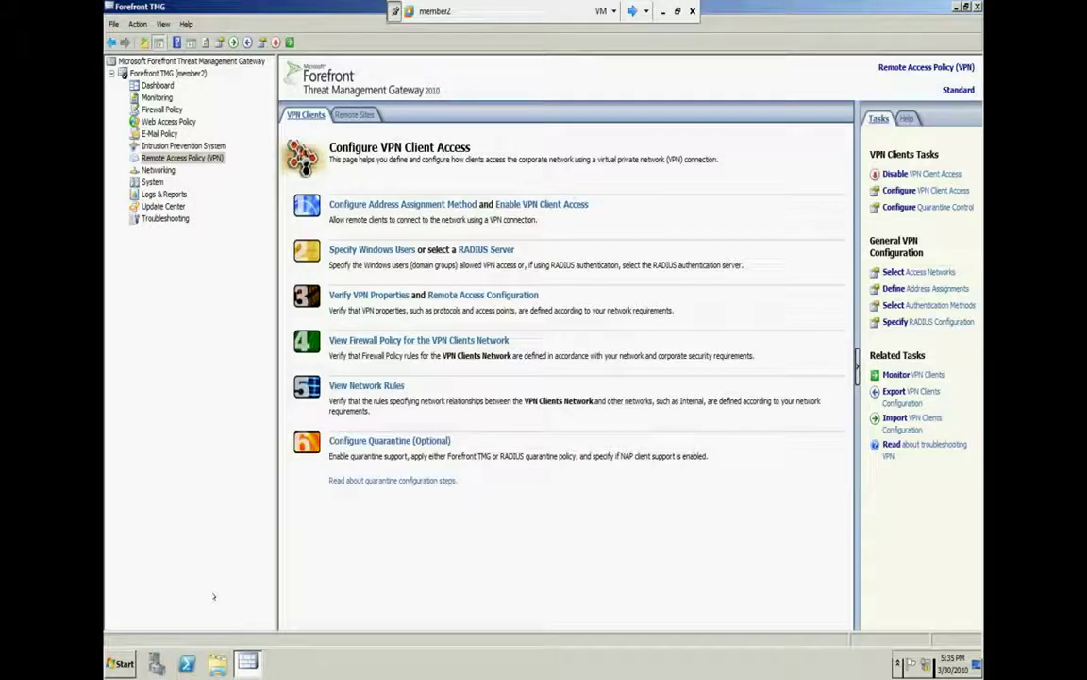
pyautogui.press('super')
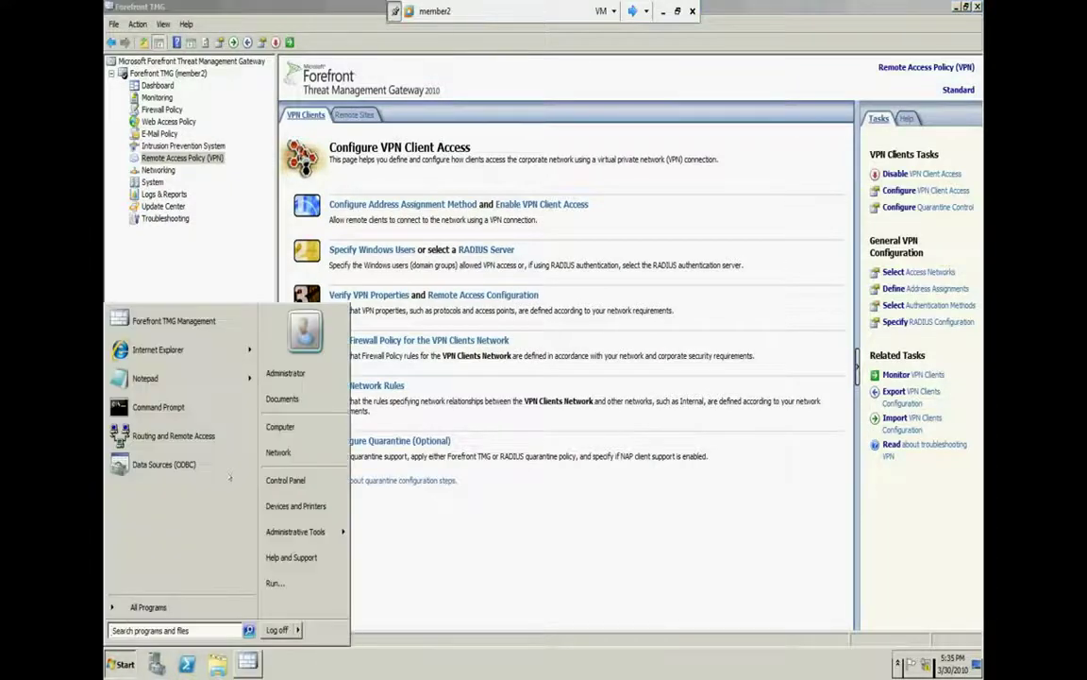
pyautogui.click(173, 435)
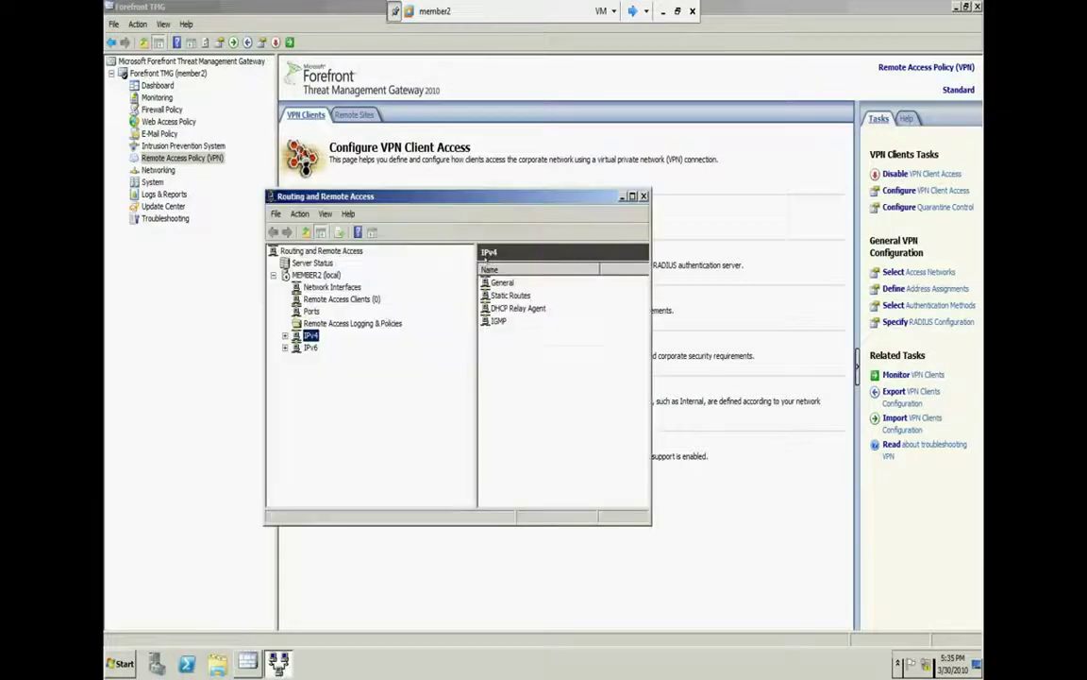
pyautogui.rightClick(318, 275)
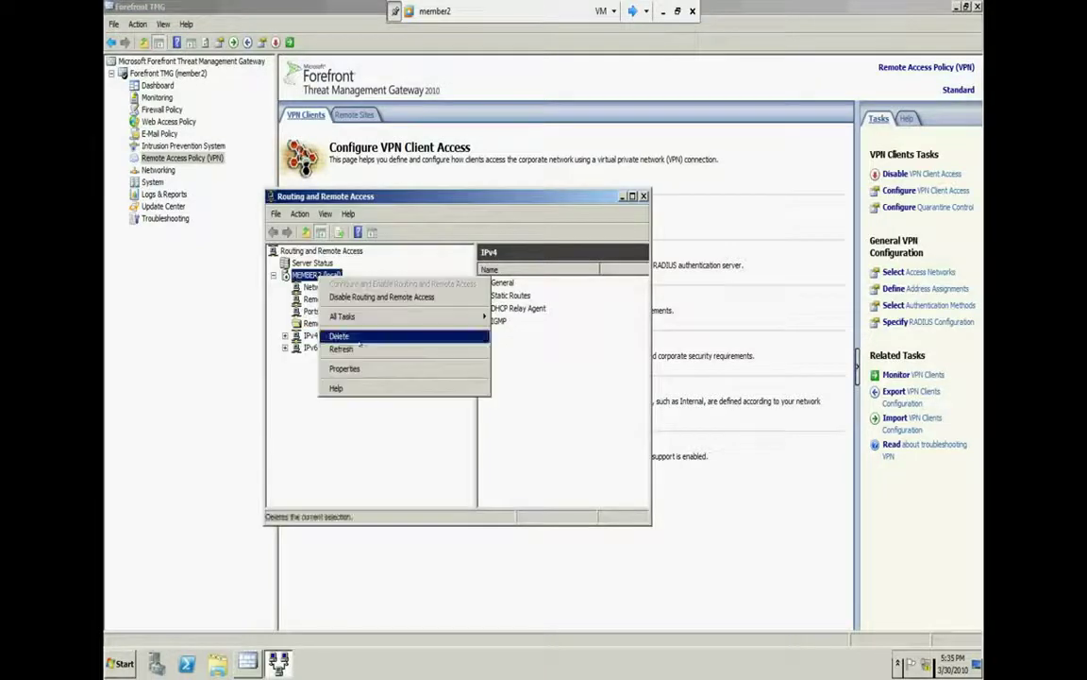
pyautogui.click(359, 367)
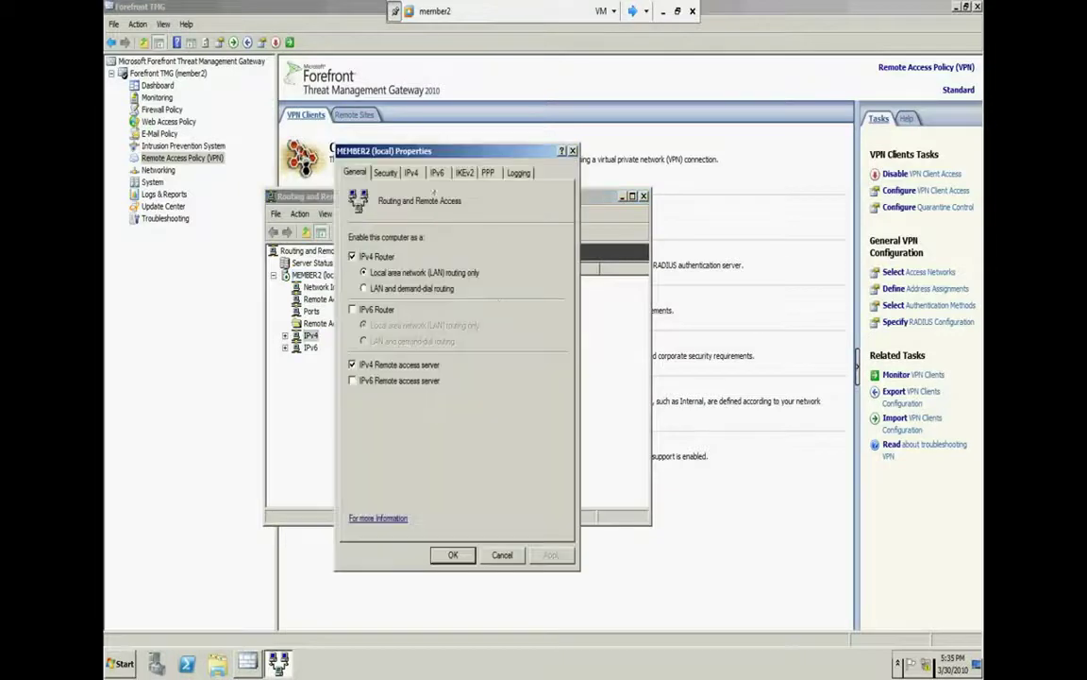
pyautogui.click(385, 173)
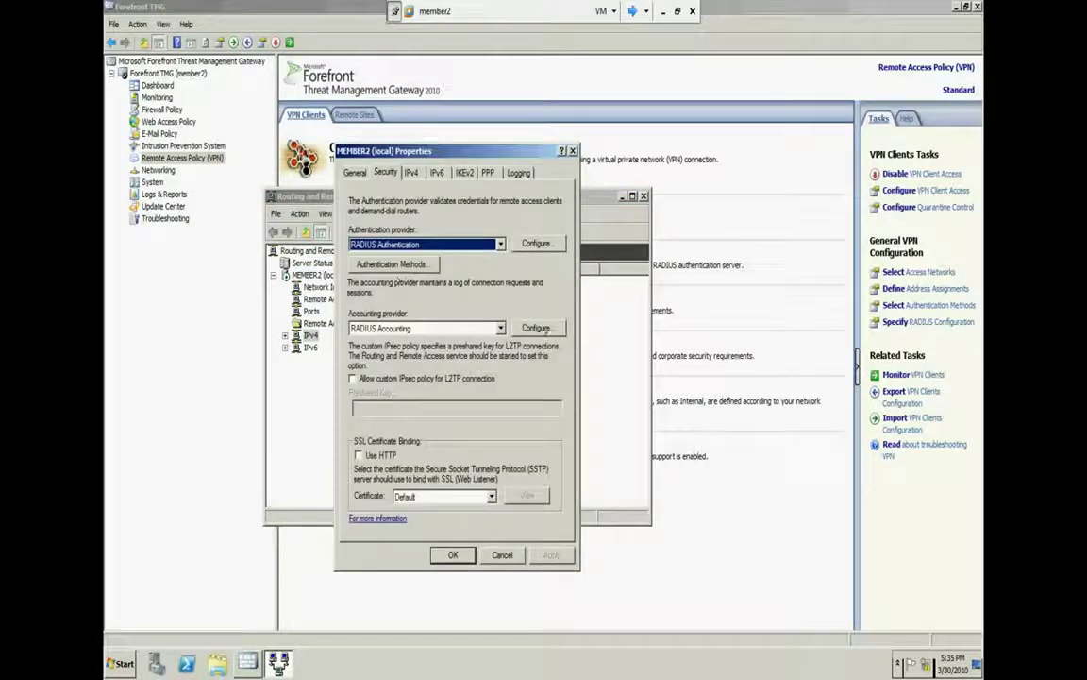
pyautogui.click(412, 172)
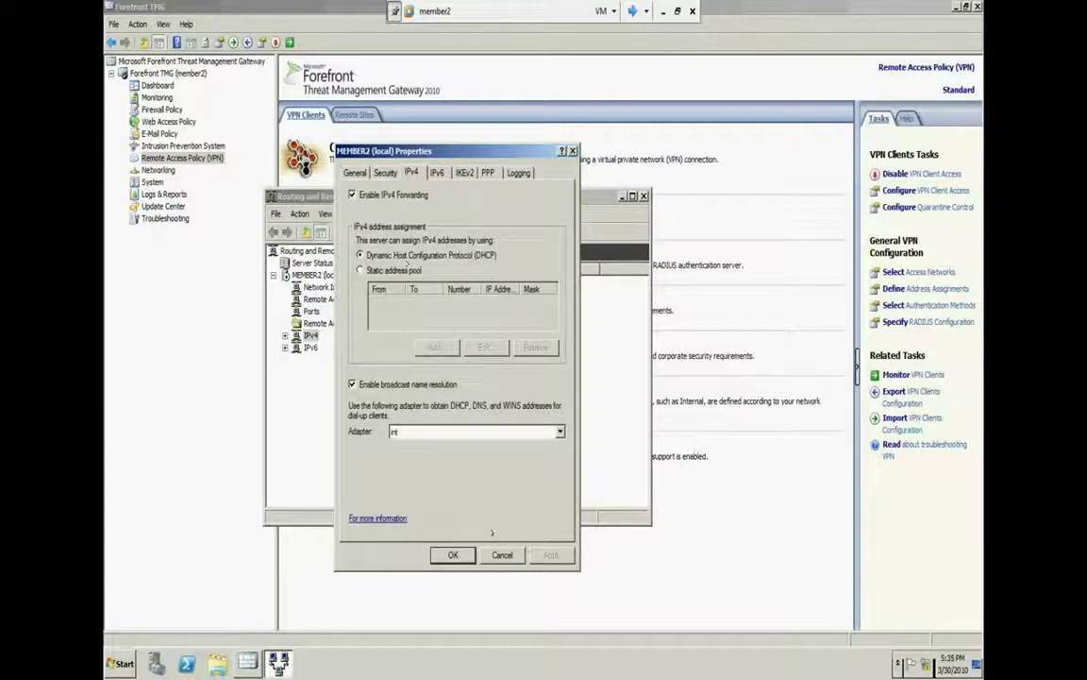
pyautogui.click(501, 555)
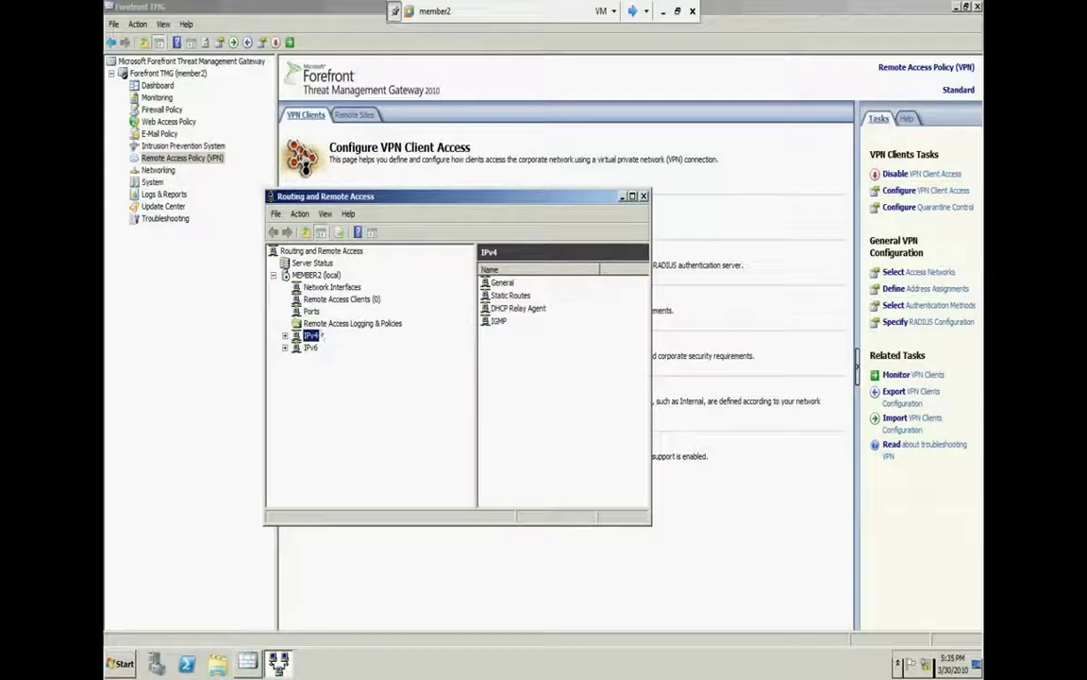
# Expand IPv4 and review the DHCP Relay Agent properties without changes
pyautogui.click(285, 335)
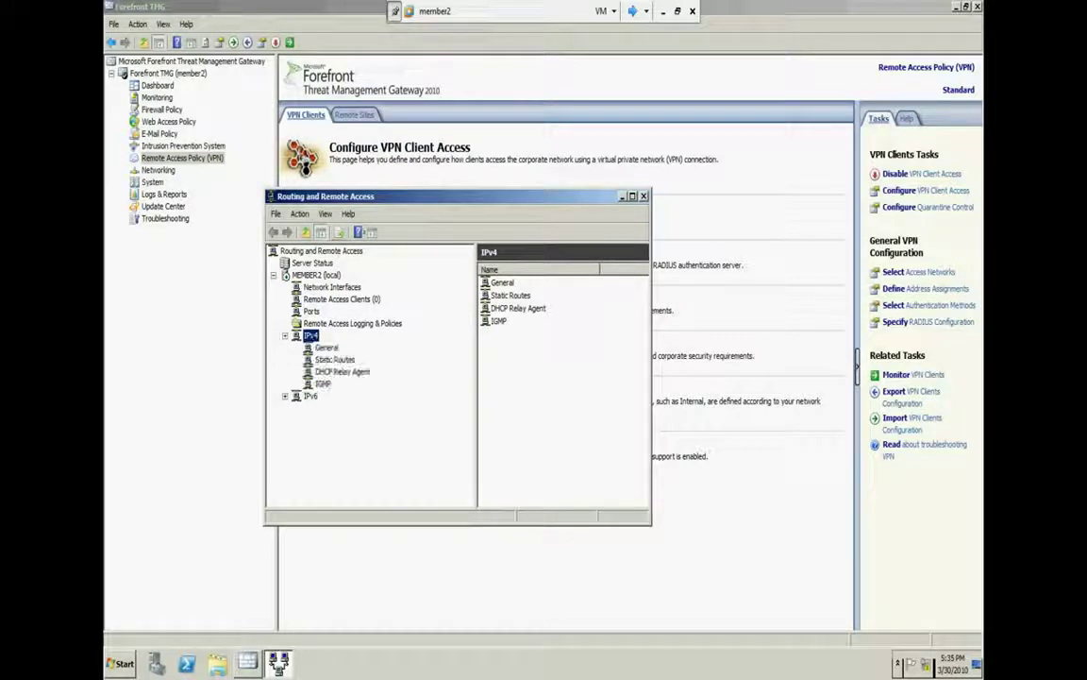
pyautogui.click(338, 372)
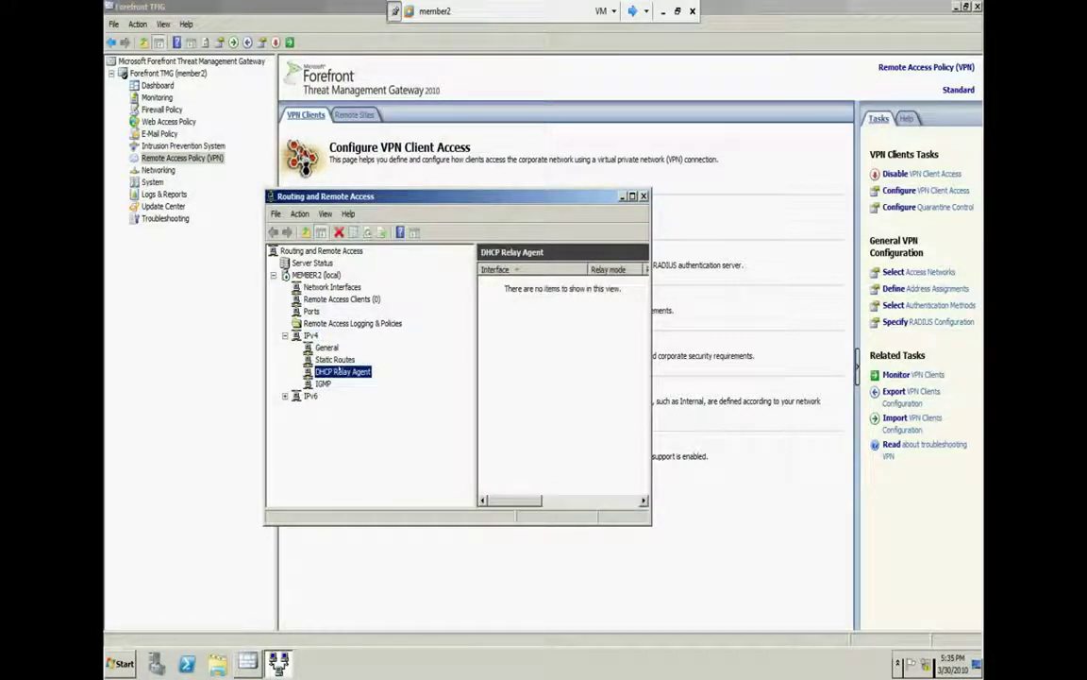
pyautogui.rightClick(338, 371)
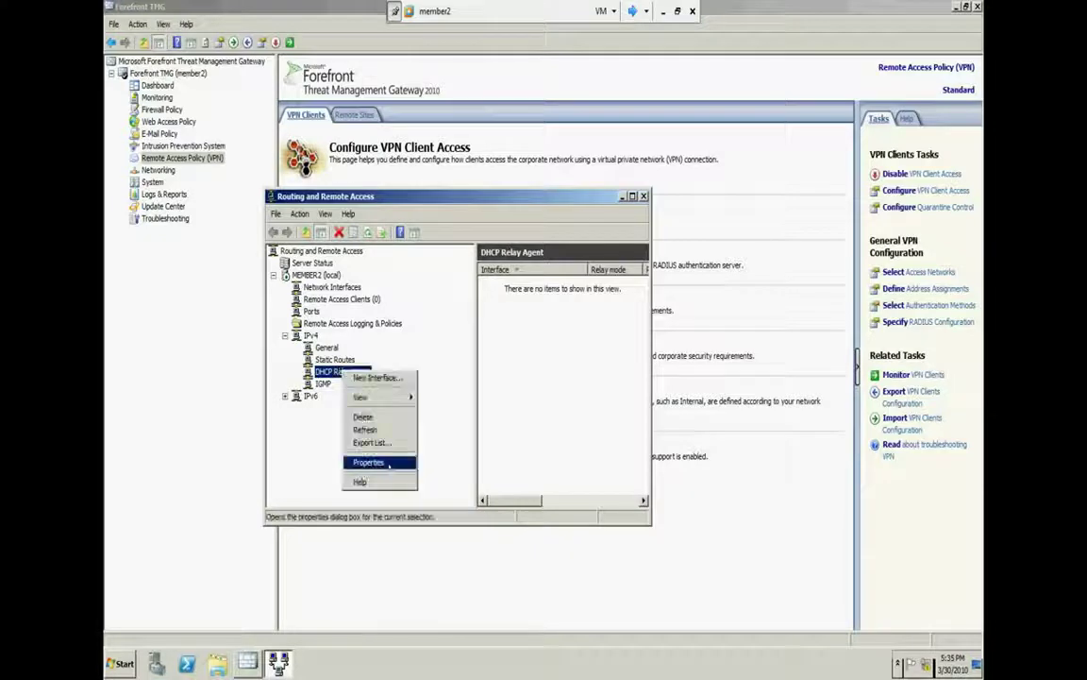
pyautogui.click(357, 466)
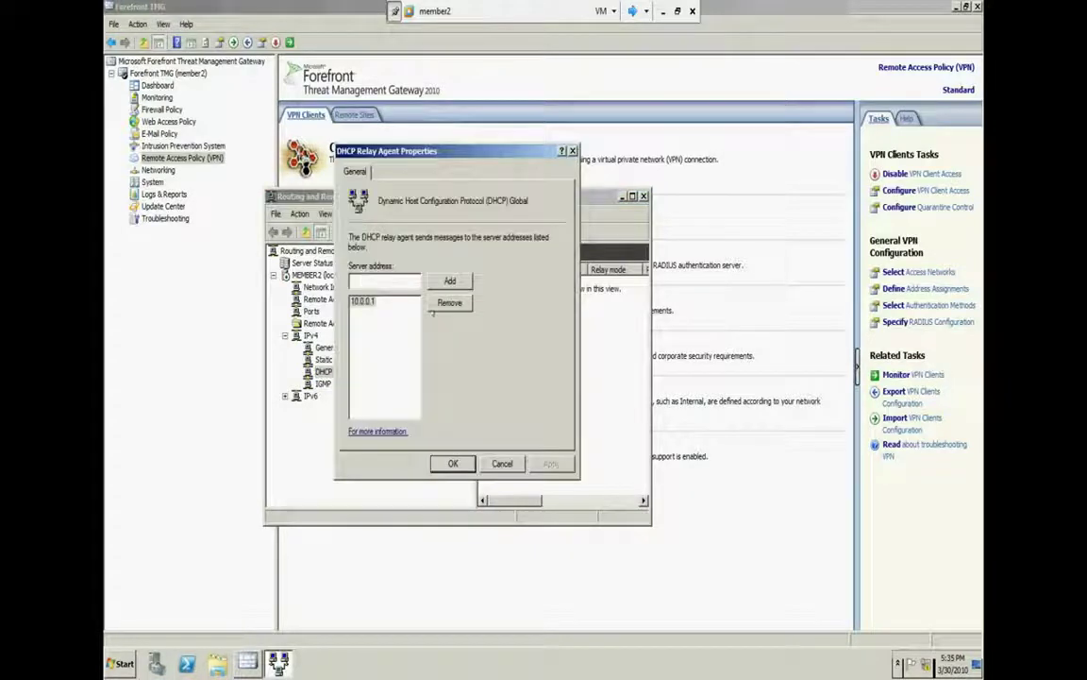
pyautogui.click(503, 464)
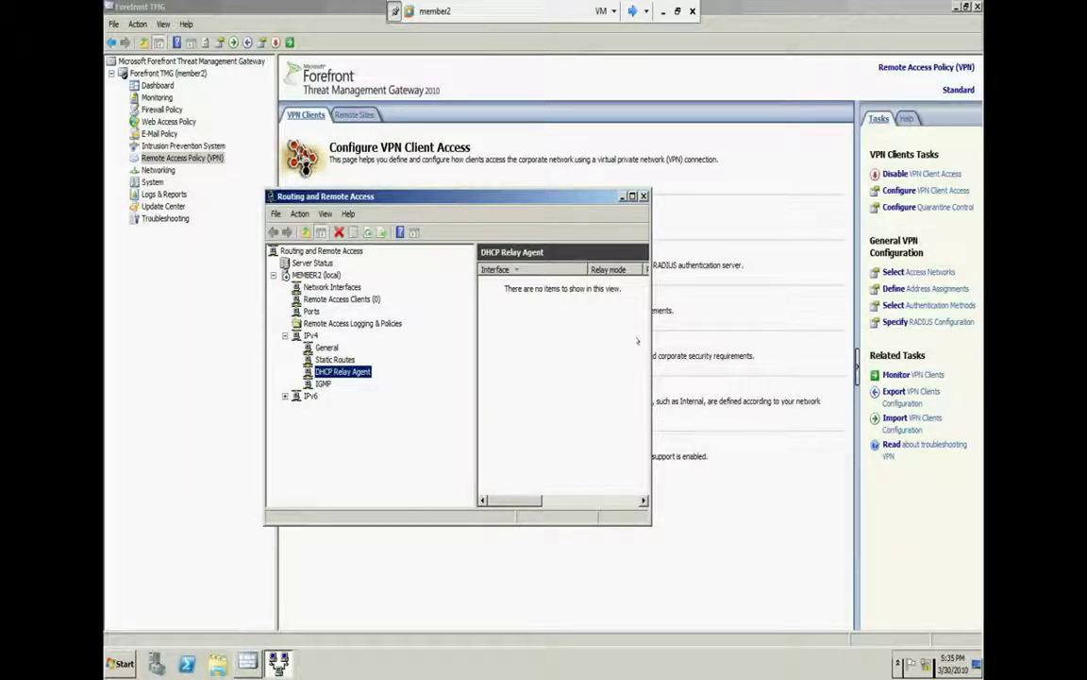
# Add the int interface to the DHCP Relay Agent, reviewing its hop-count threshold
pyautogui.click(510, 376)
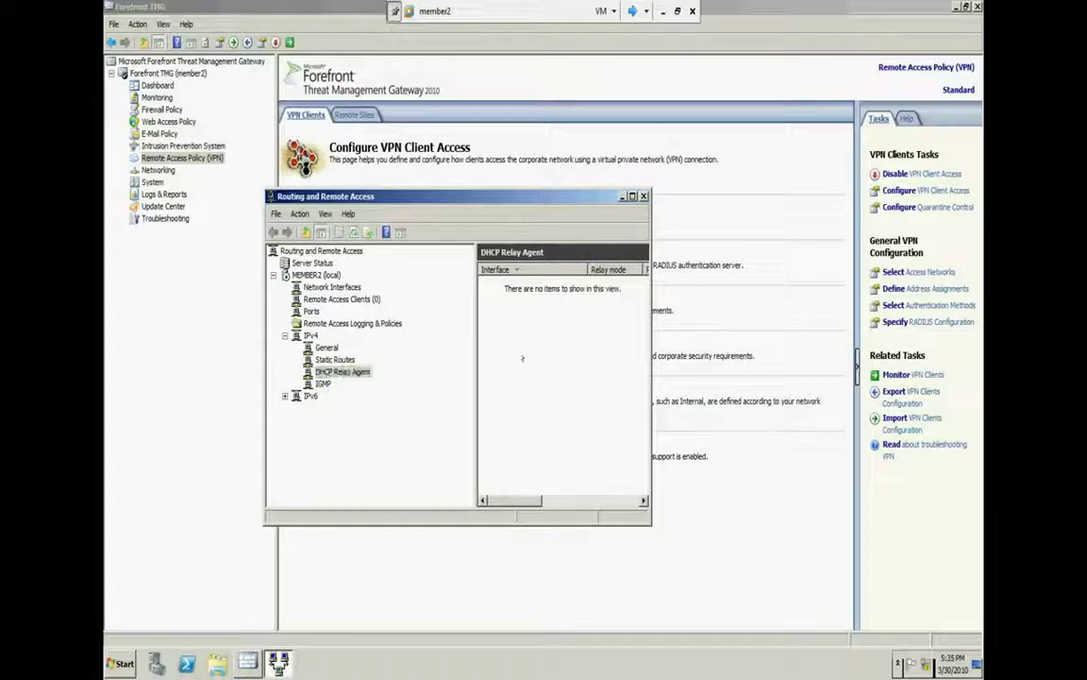
pyautogui.click(453, 370)
pyautogui.rightClick(359, 374)
pyautogui.click(387, 381)
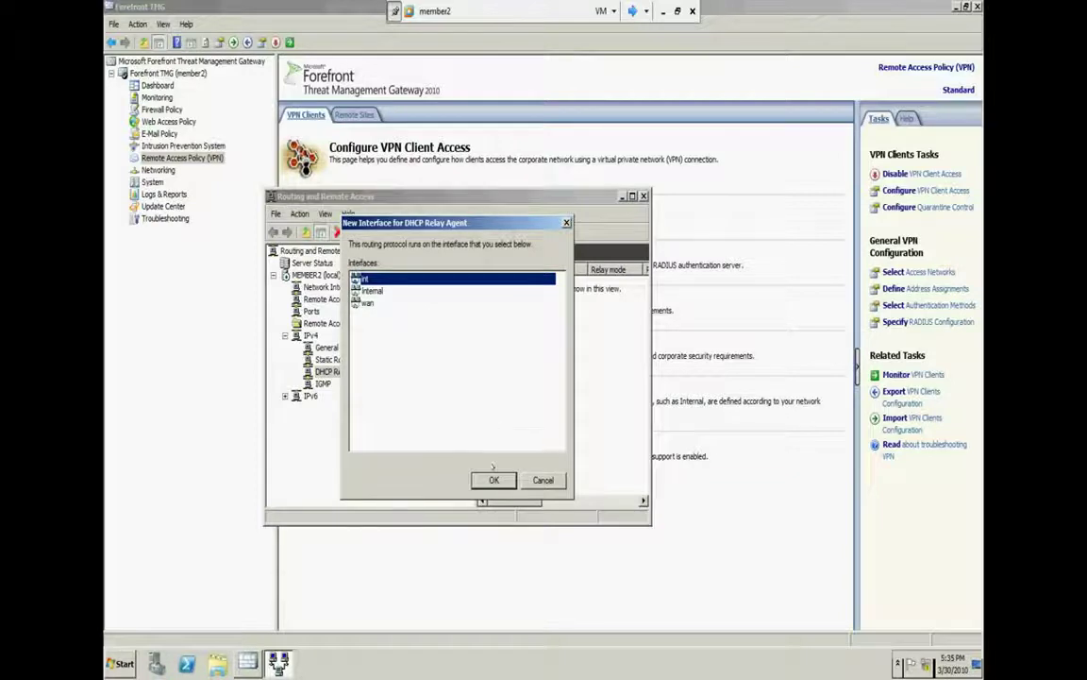
pyautogui.press('Return')
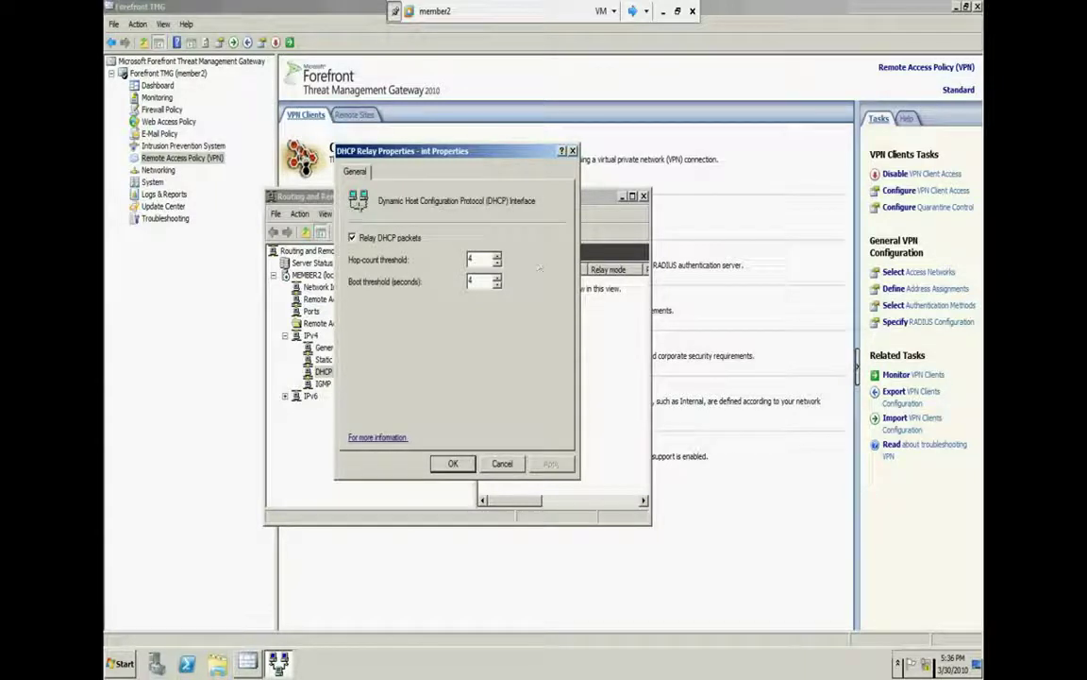
pyautogui.moveTo(483, 259); pyautogui.dragTo(438, 262)
pyautogui.click(505, 459)
# Recheck the DHCP Relay Agent properties, then close the Routing and Remote Access console
pyautogui.rightClick(342, 372)
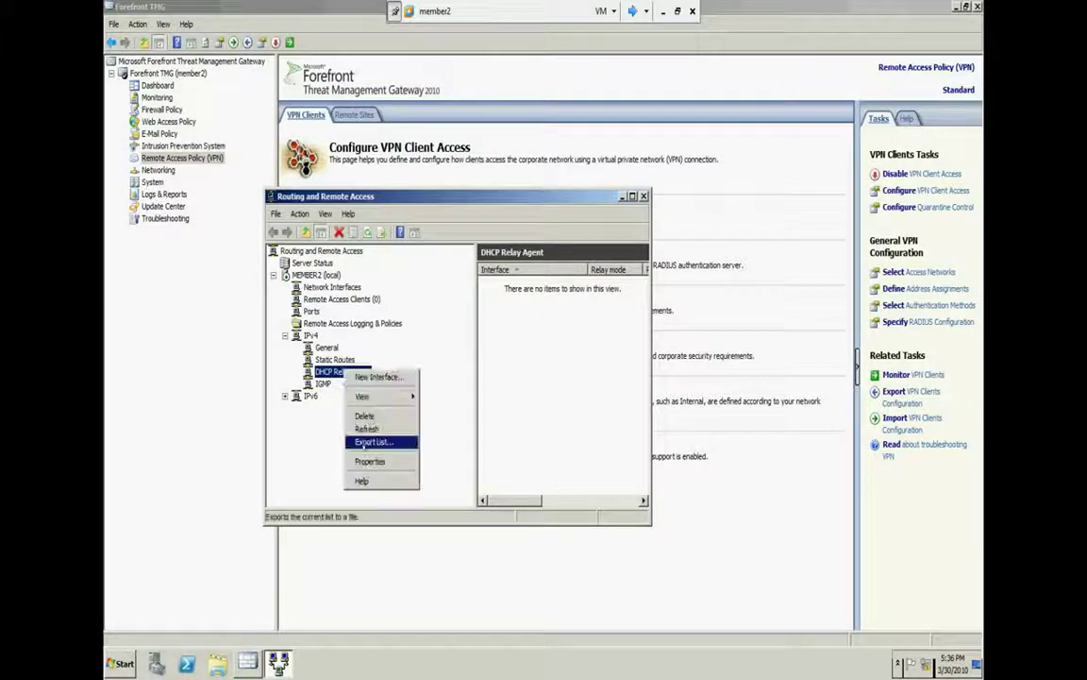
pyautogui.click(365, 461)
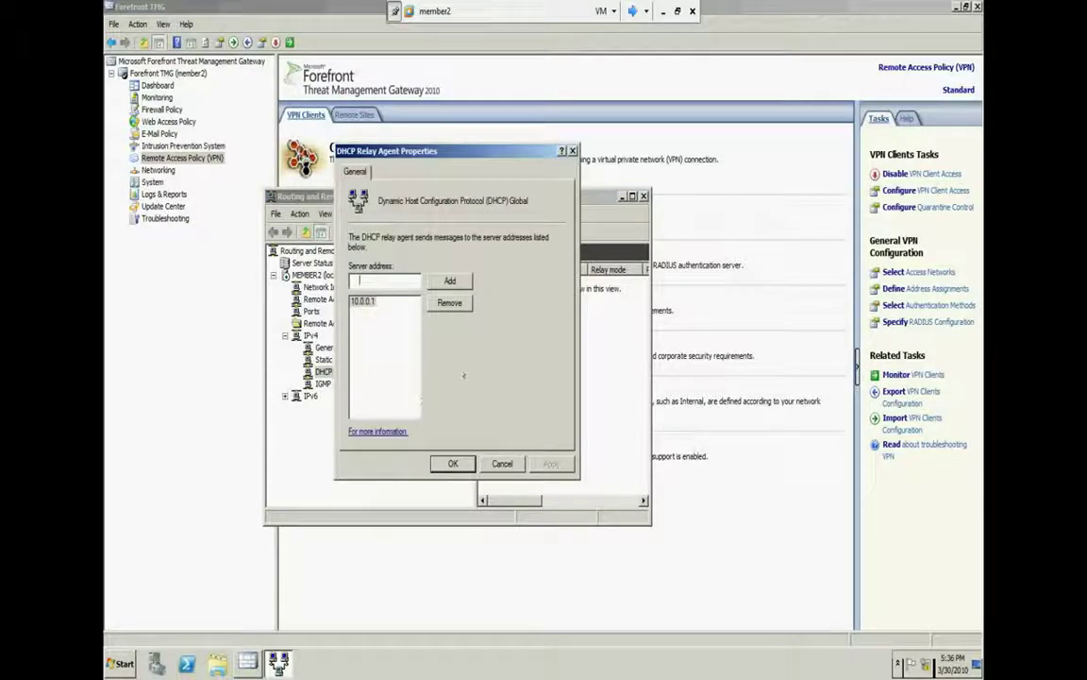
pyautogui.click(509, 461)
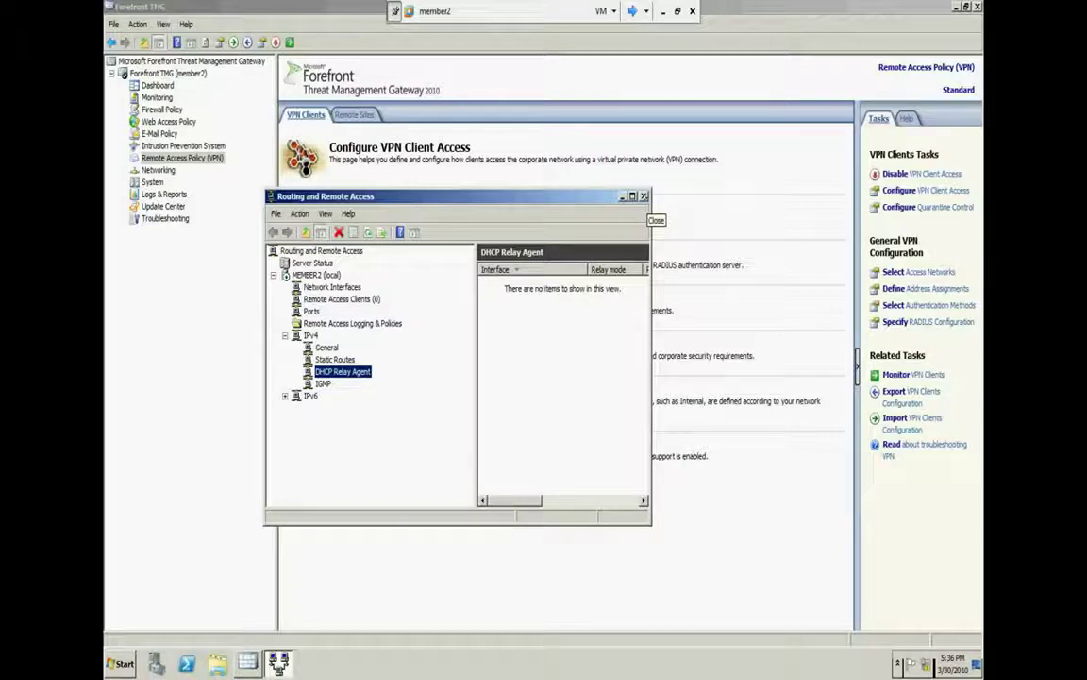
pyautogui.click(644, 196)
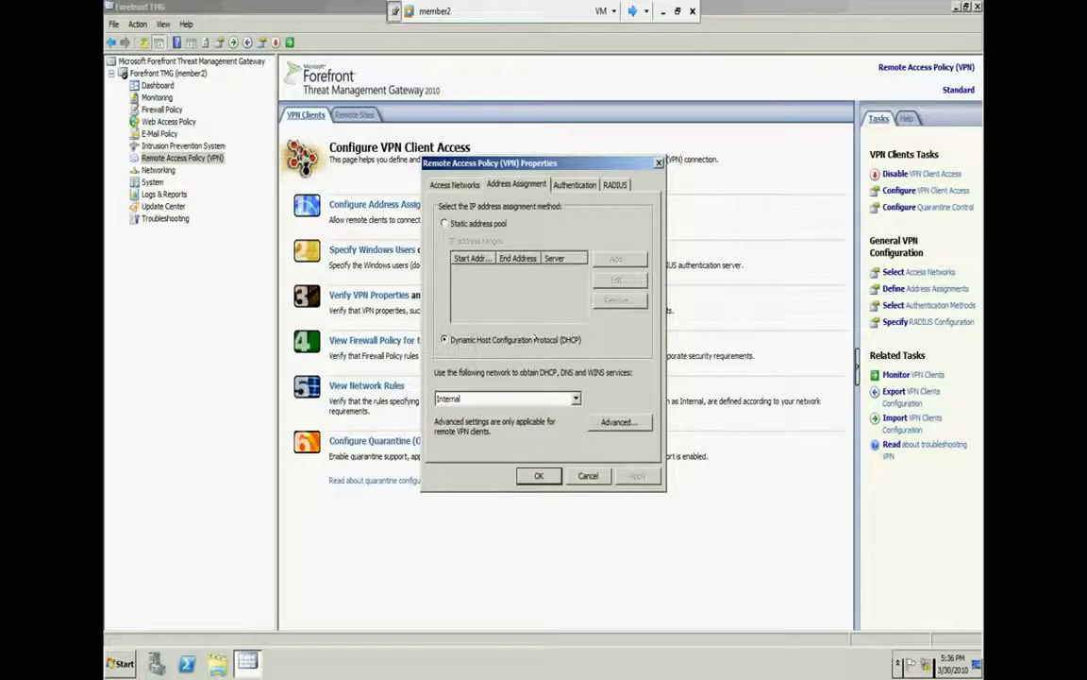
# Review the remote access policy's RADIUS and Access Networks settings, then cancel
pyautogui.click(611, 186)
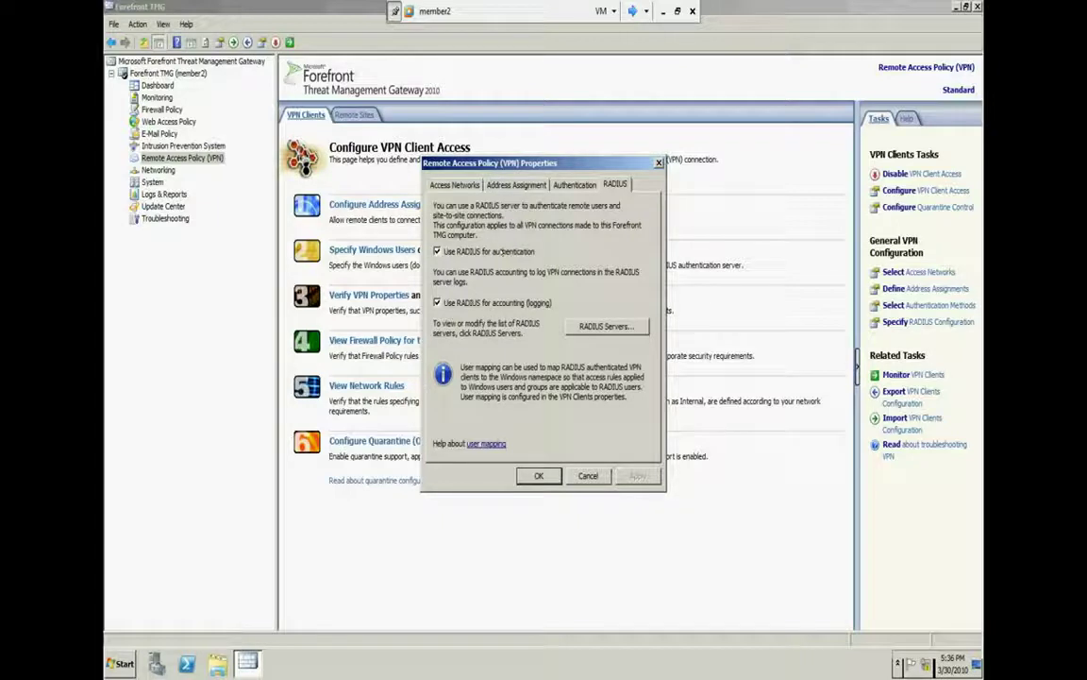
pyautogui.click(462, 186)
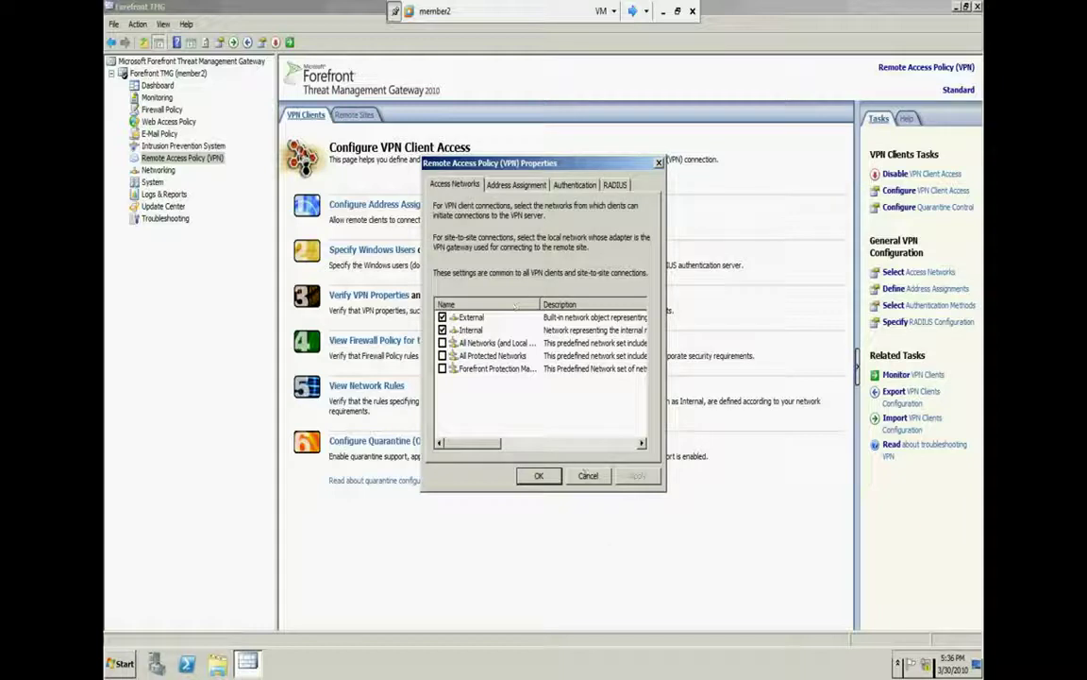
pyautogui.click(587, 475)
# Review the VPN client General, Protocols and User Mapping settings, cancel, and close Forefront TMG
pyautogui.click(385, 248)
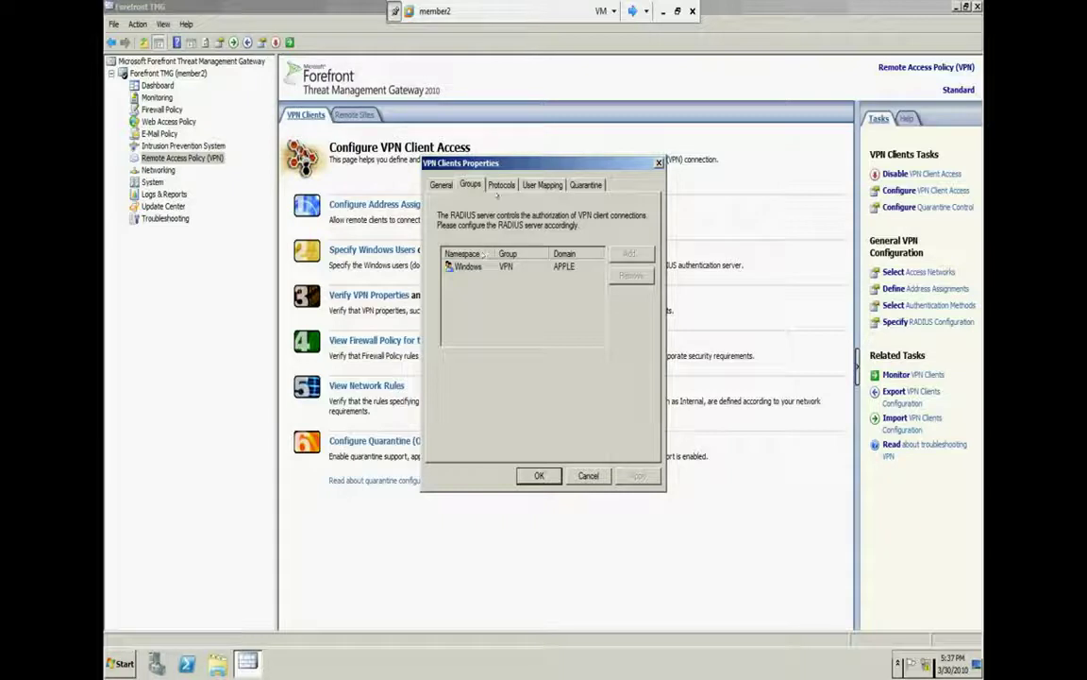
pyautogui.click(441, 184)
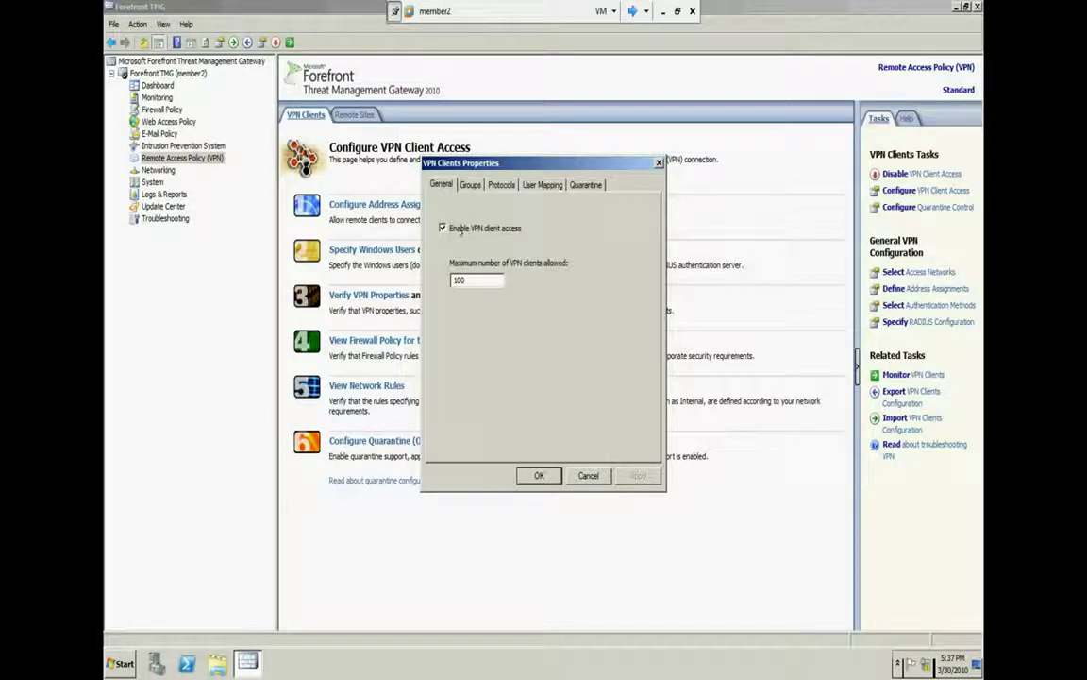
pyautogui.click(501, 184)
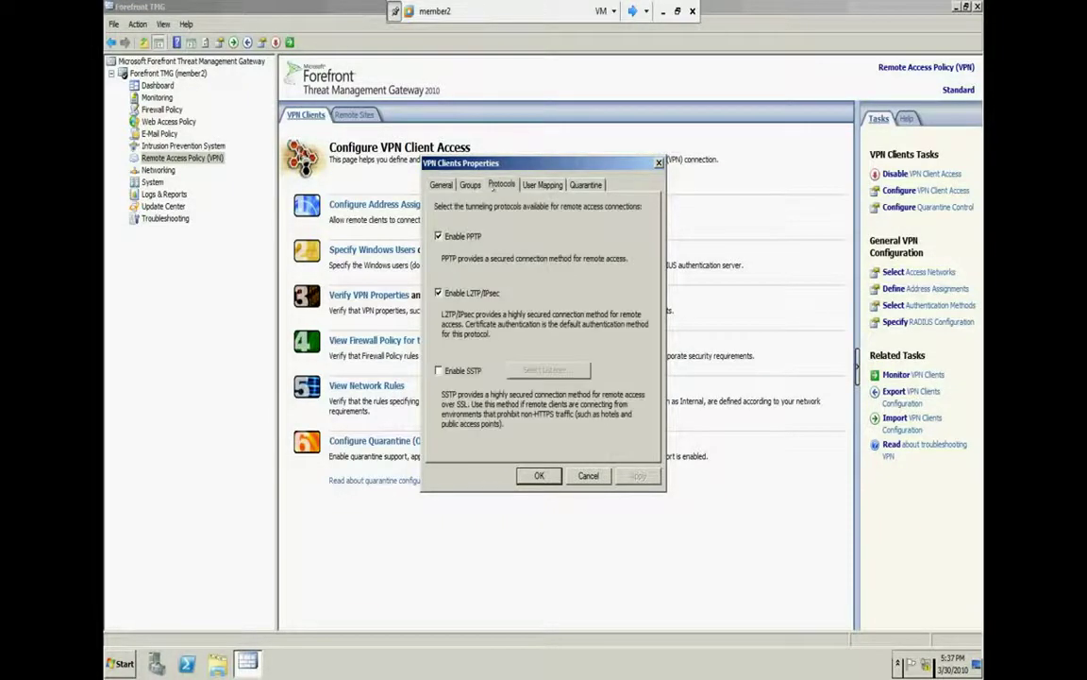
pyautogui.click(540, 185)
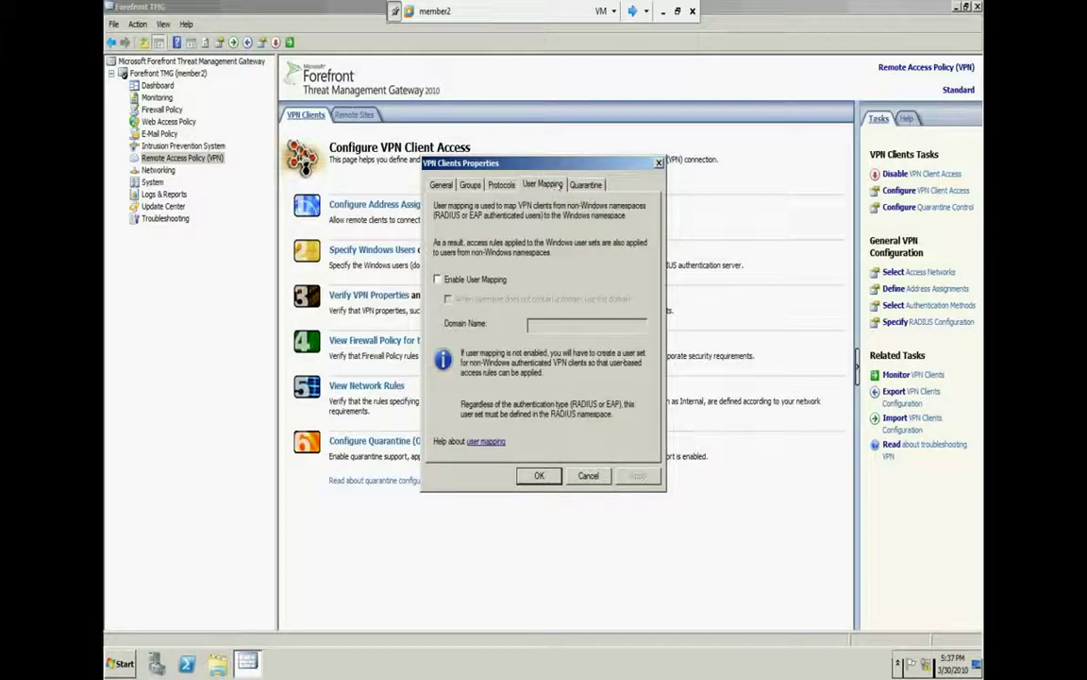
pyautogui.click(588, 475)
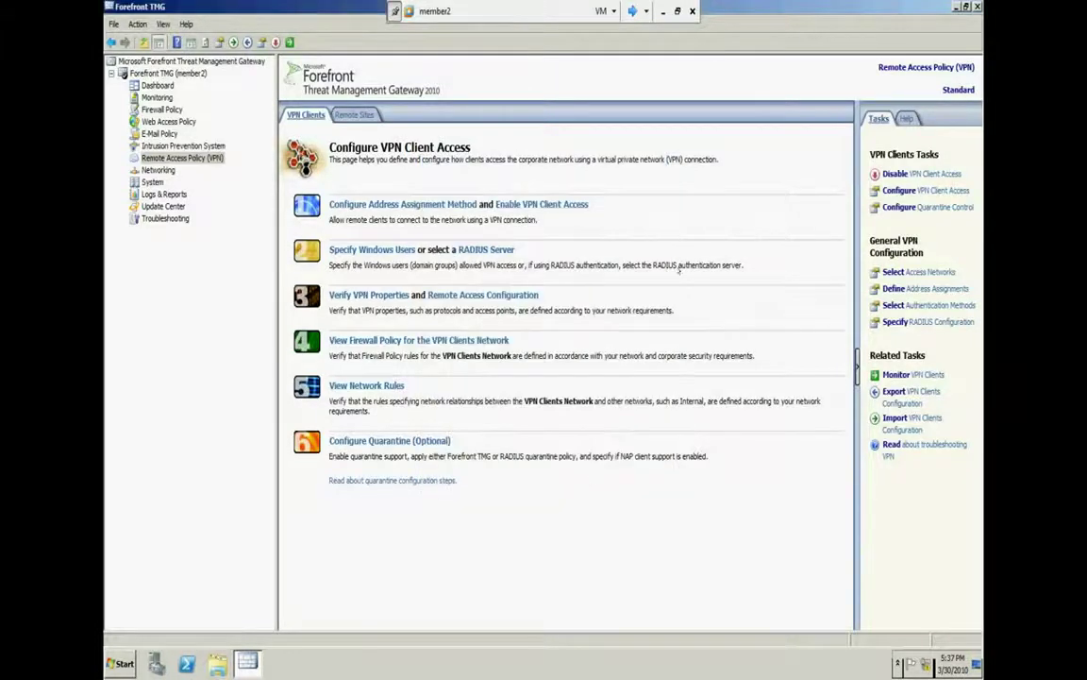
pyautogui.hotkey('alt', 'F4')
# Switch to the Windows XP VM and start a new connection from Network Connections
pyautogui.click(634, 11)
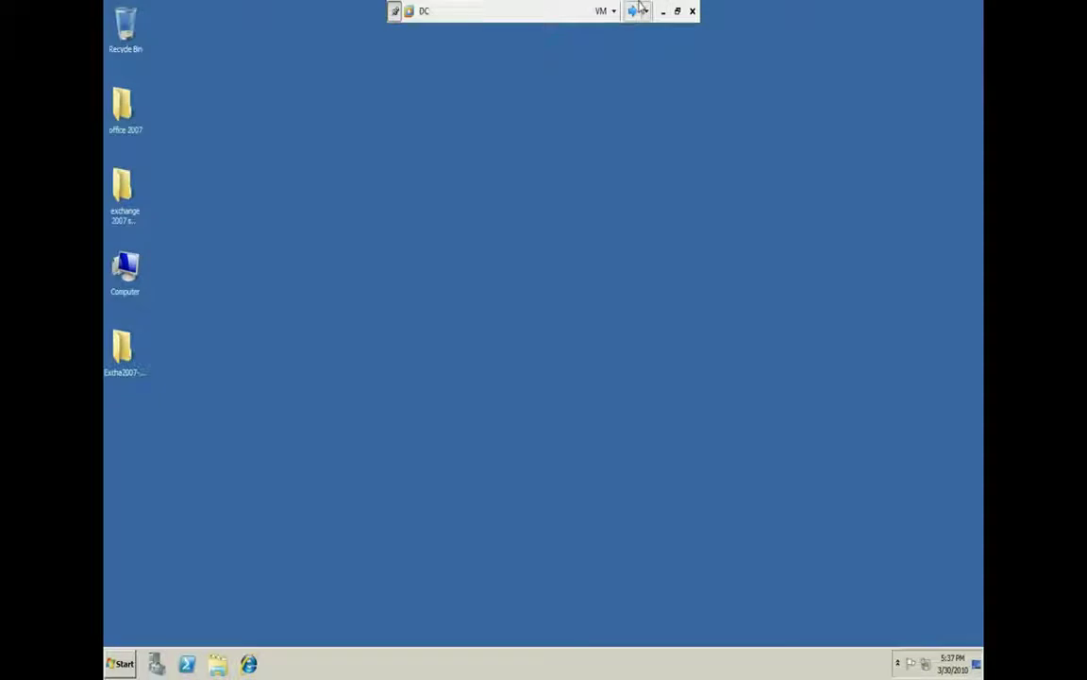
pyautogui.click(634, 10)
pyautogui.click(634, 11)
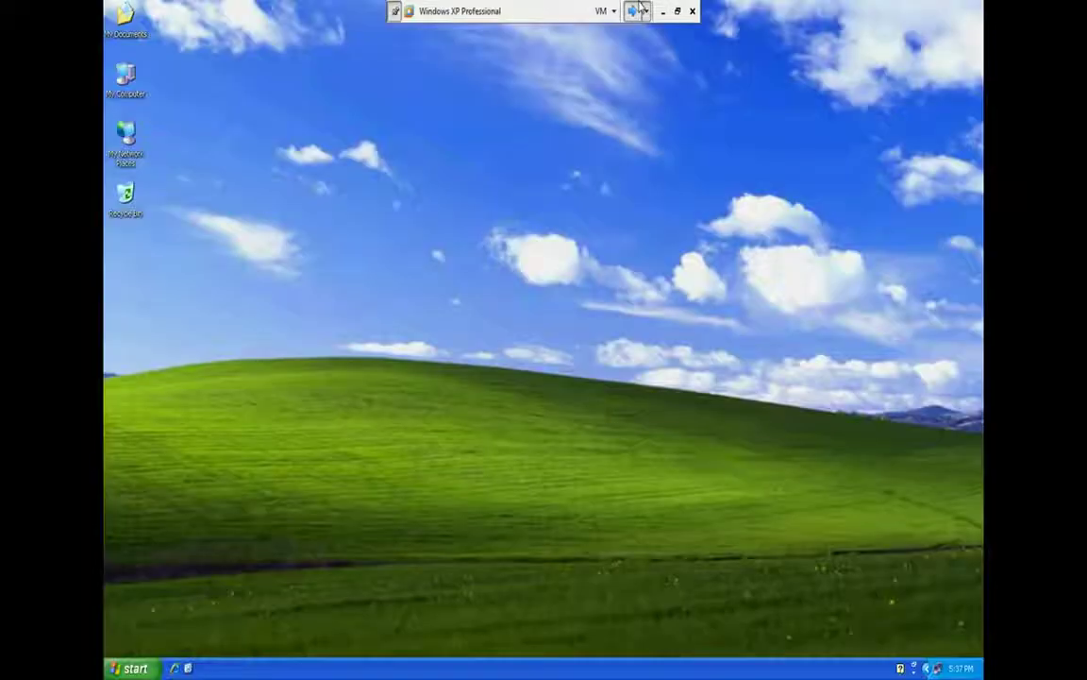
pyautogui.rightClick(126, 137)
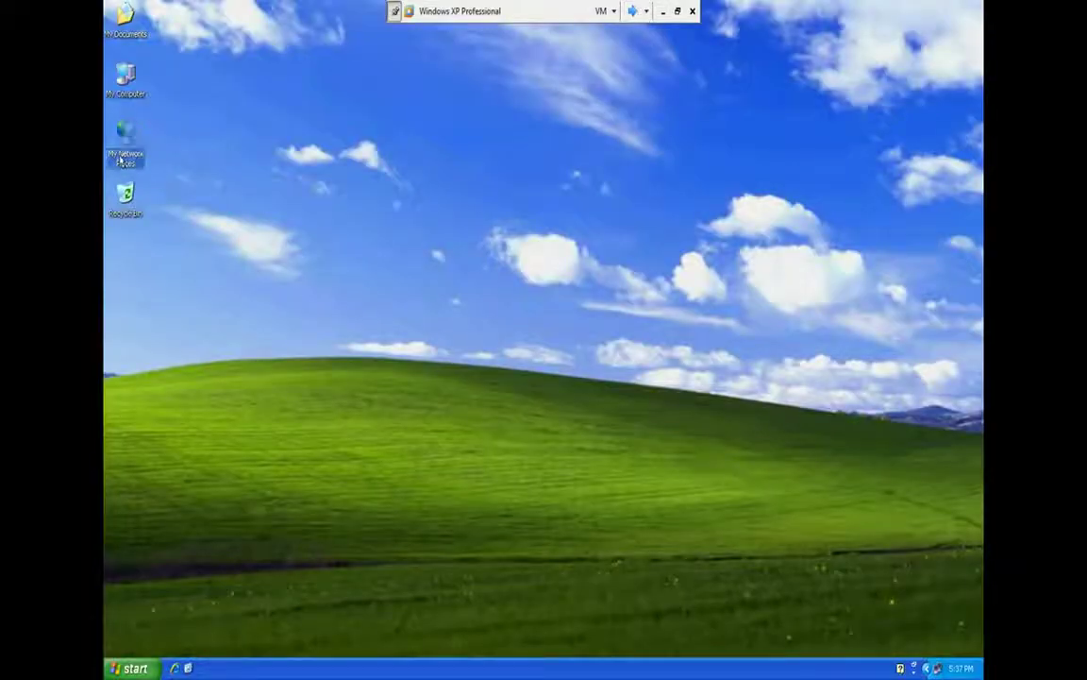
pyautogui.click(167, 289)
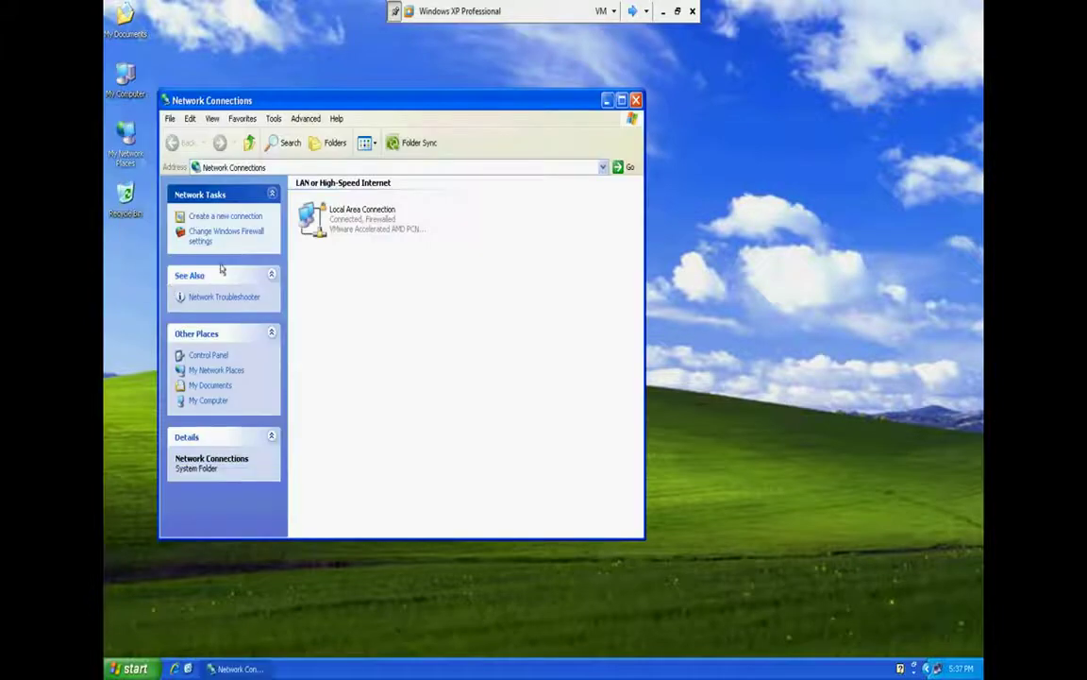
pyautogui.click(220, 216)
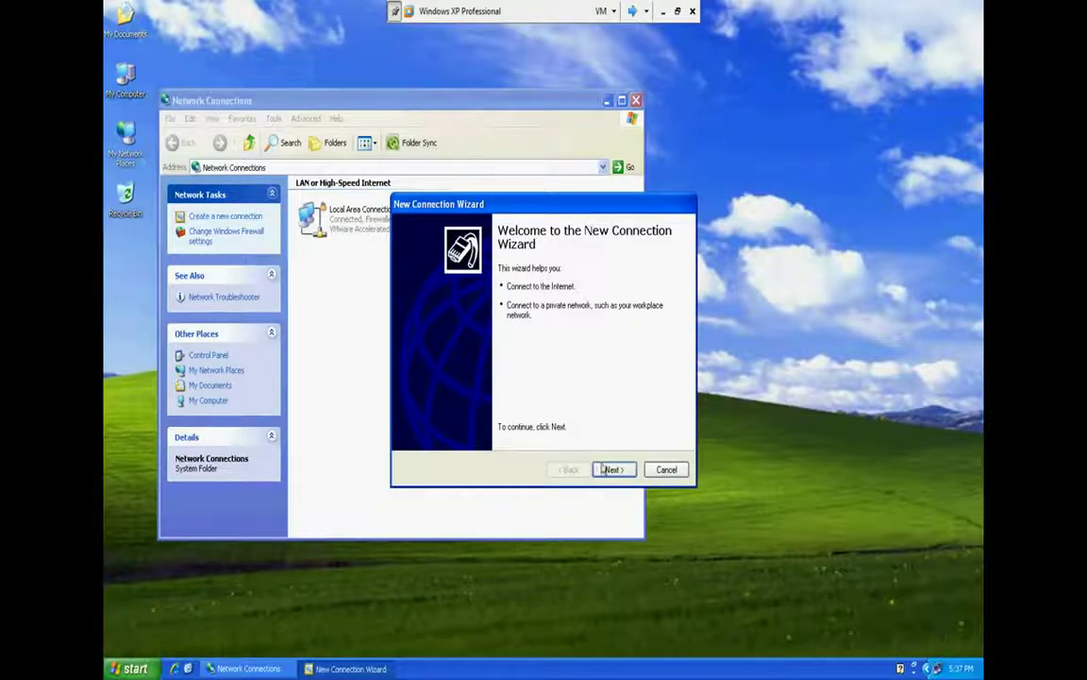
# Choose a workplace VPN connection named asd with host address 10.0.0.3
pyautogui.click(613, 469)
pyautogui.click(423, 307)
pyautogui.click(614, 469)
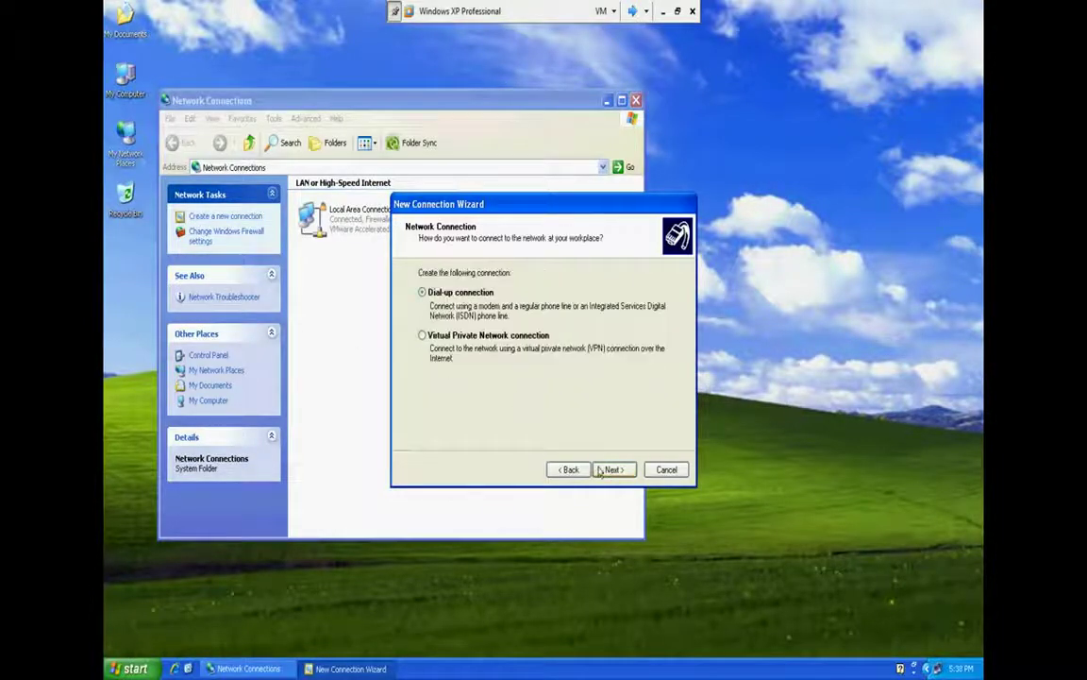
pyautogui.click(478, 336)
pyautogui.click(613, 469)
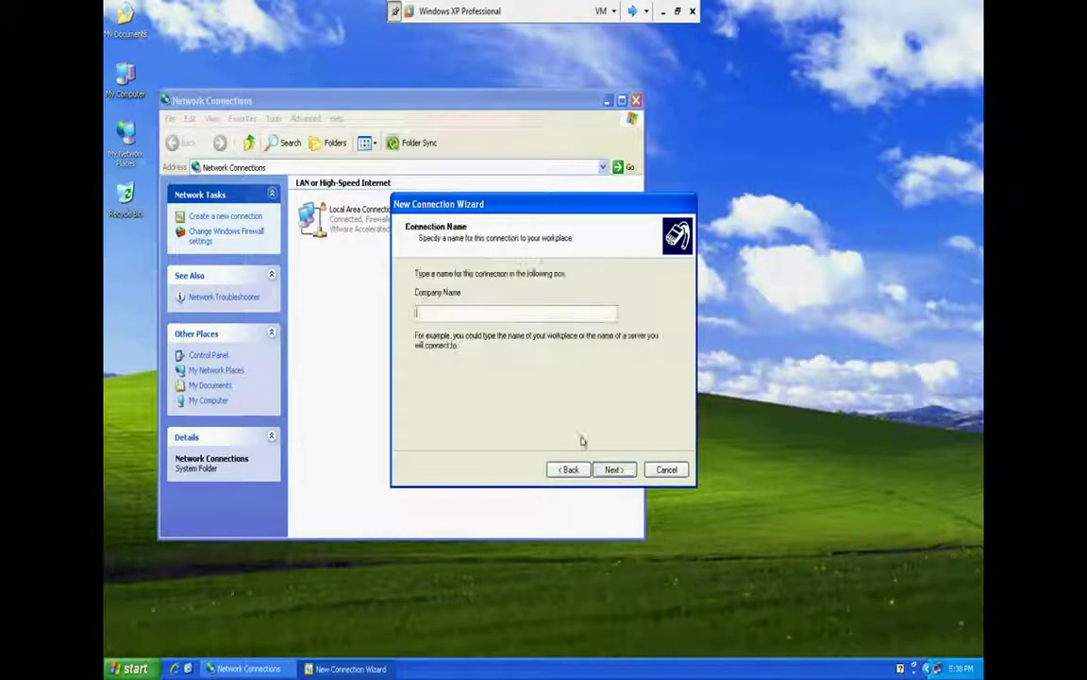
pyautogui.write('asd')
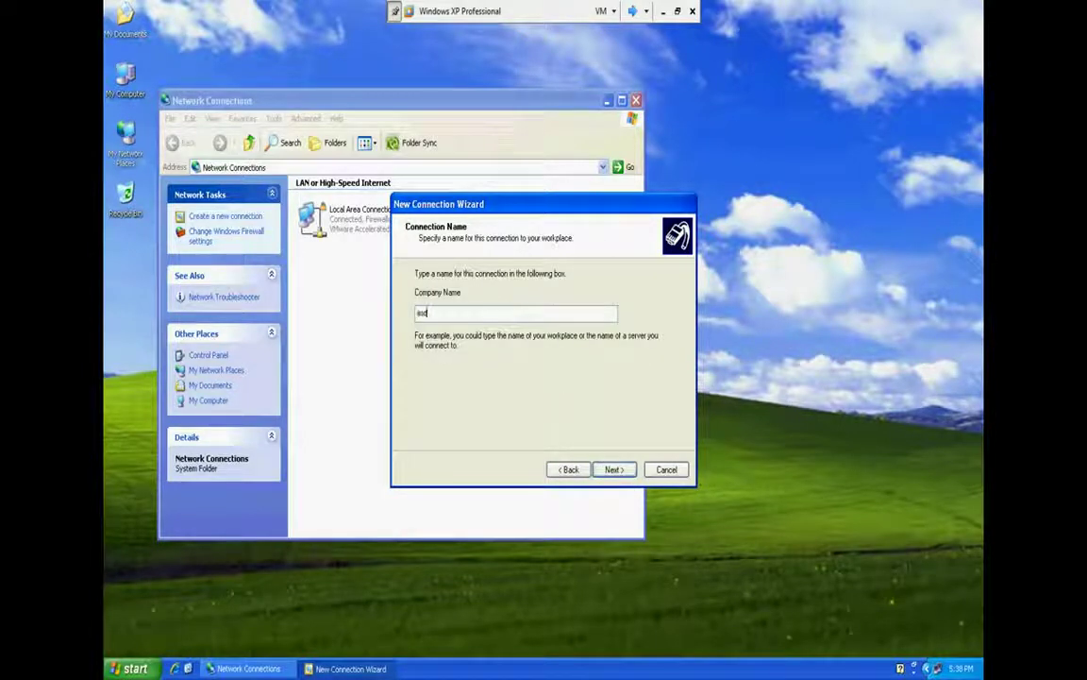
pyautogui.press('Return')
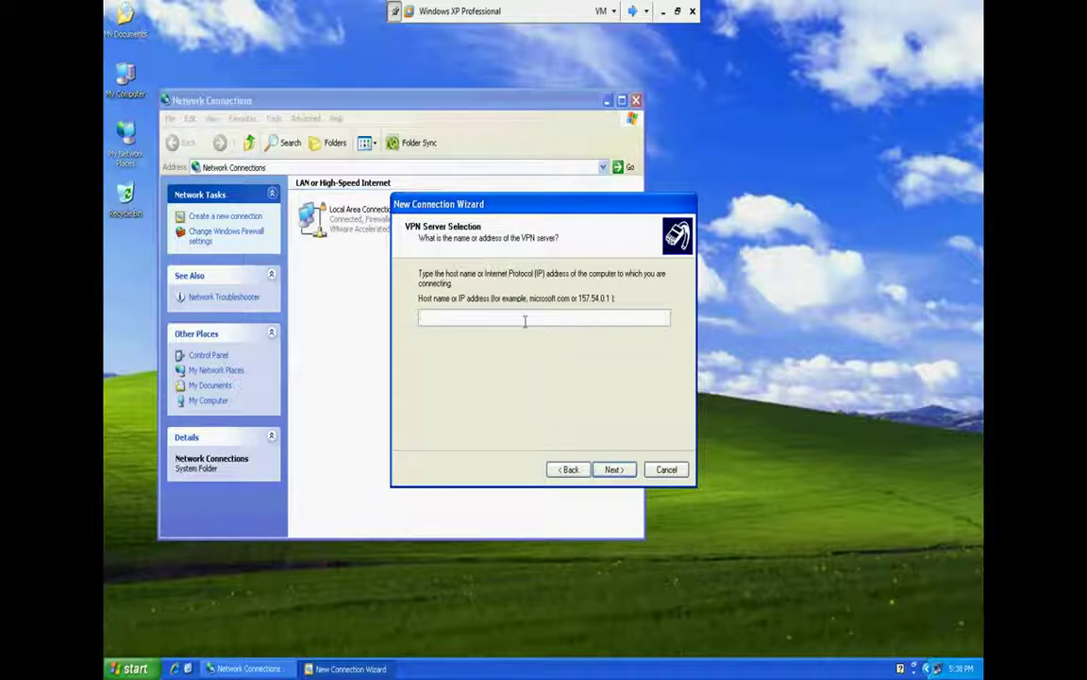
pyautogui.write('10.0.0')
pyautogui.write('.3')
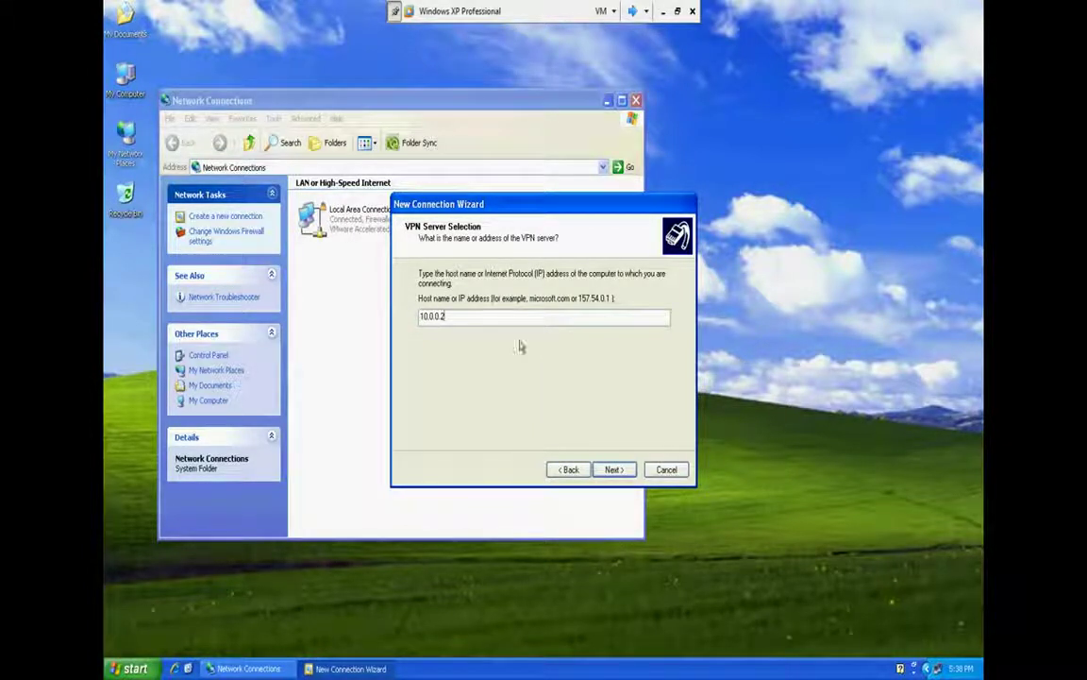
# Briefly check the member2 VM's program list, then return to the XP wizard
pyautogui.click(630, 9)
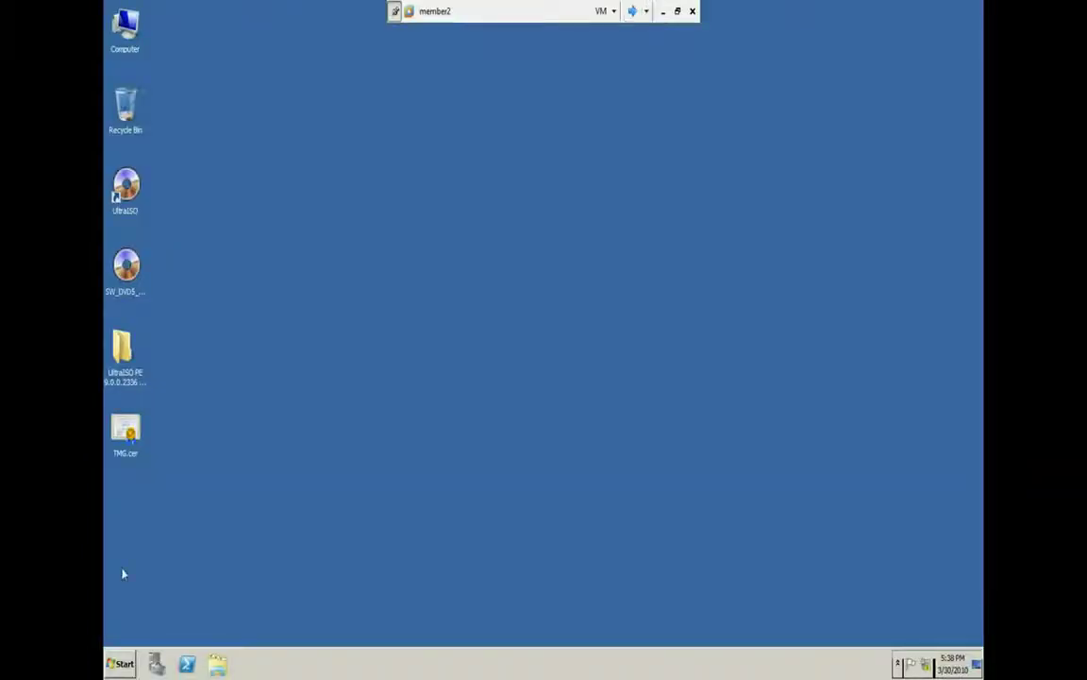
pyautogui.click(115, 662)
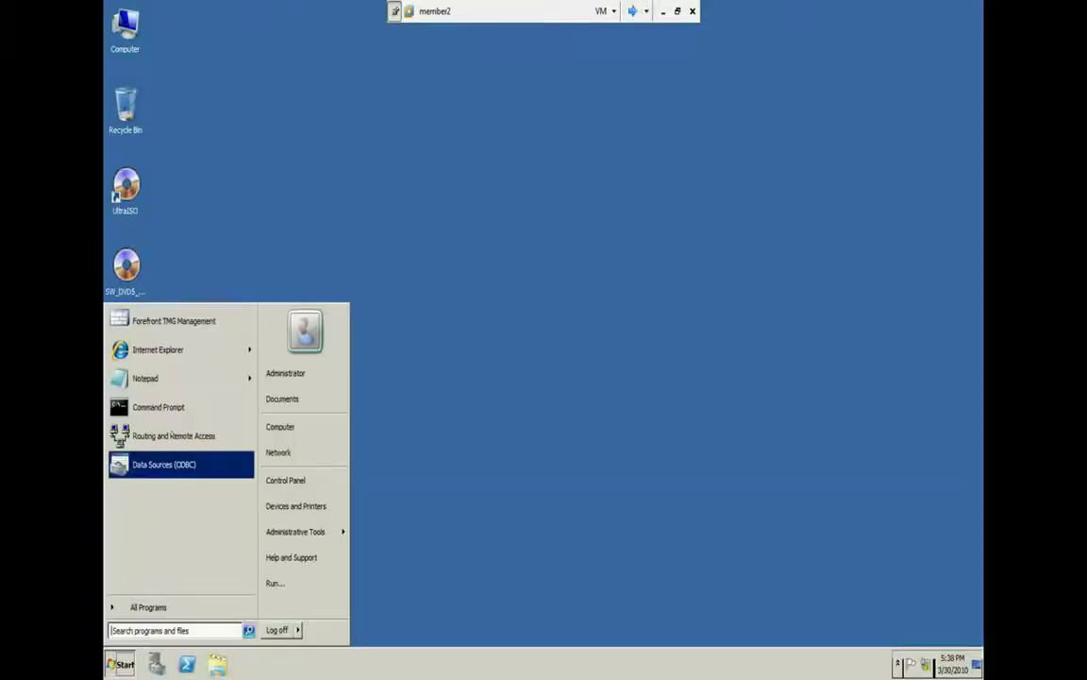
pyautogui.click(733, 607)
pyautogui.click(630, 10)
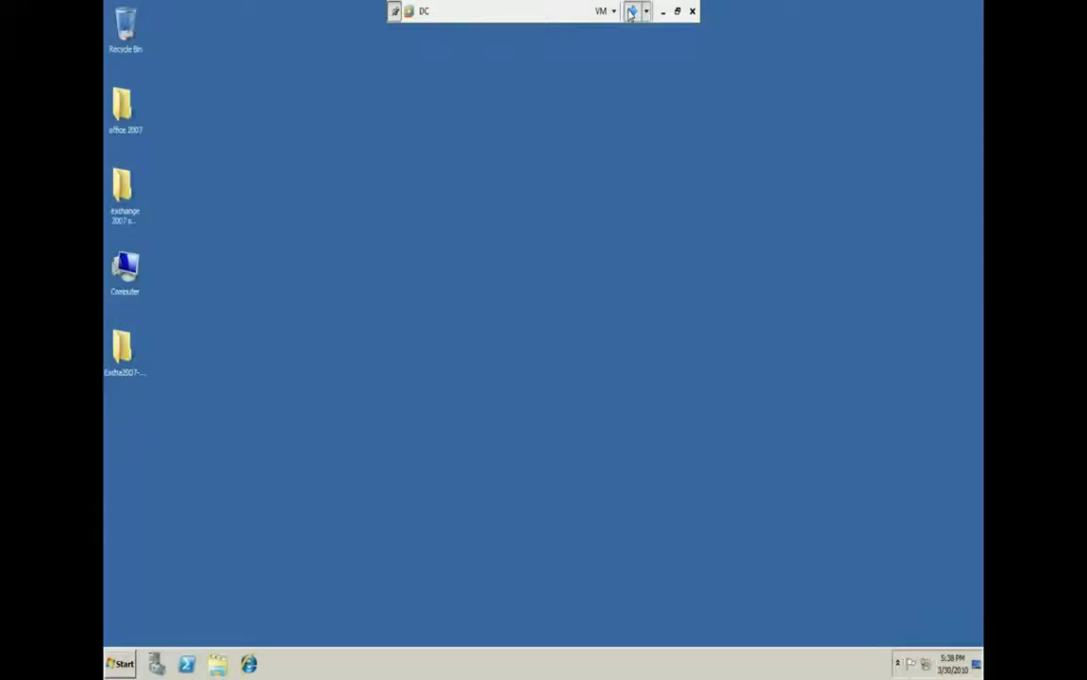
pyautogui.click(631, 9)
pyautogui.click(630, 9)
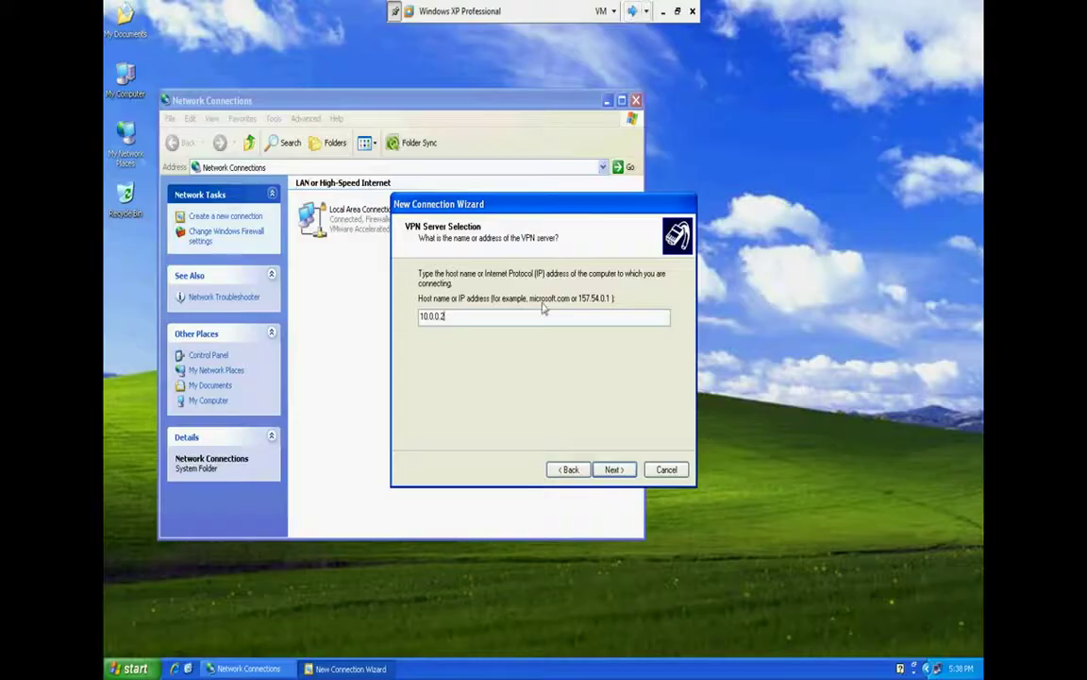
# Make the asd connection available to anyone and finish the wizard
pyautogui.click(613, 469)
pyautogui.click(431, 320)
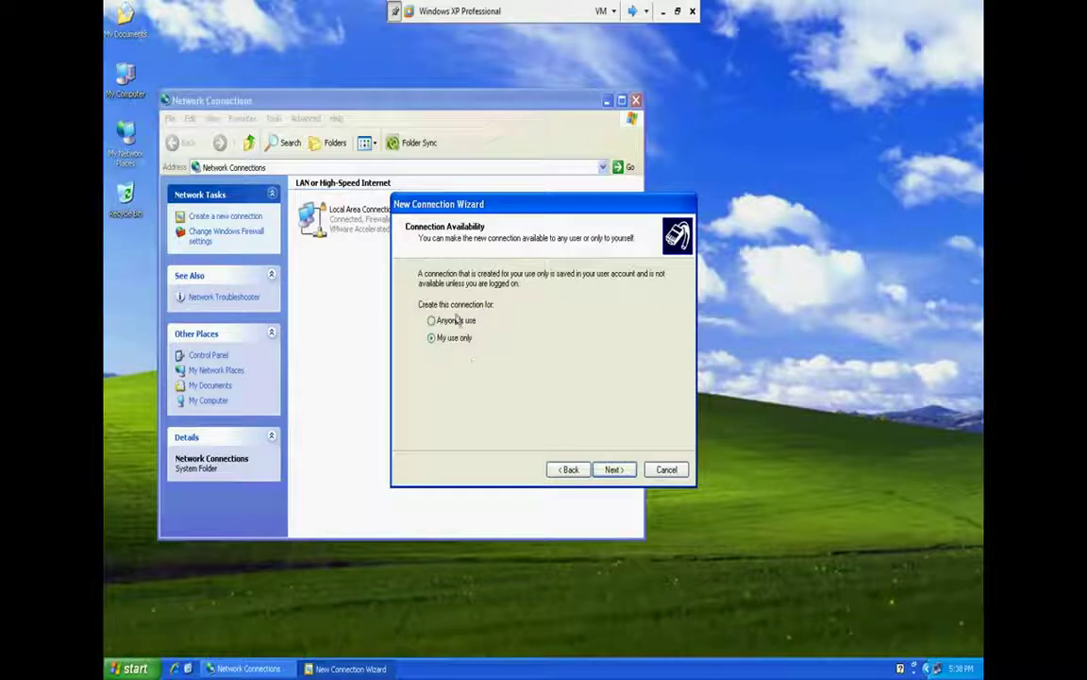
pyautogui.click(614, 470)
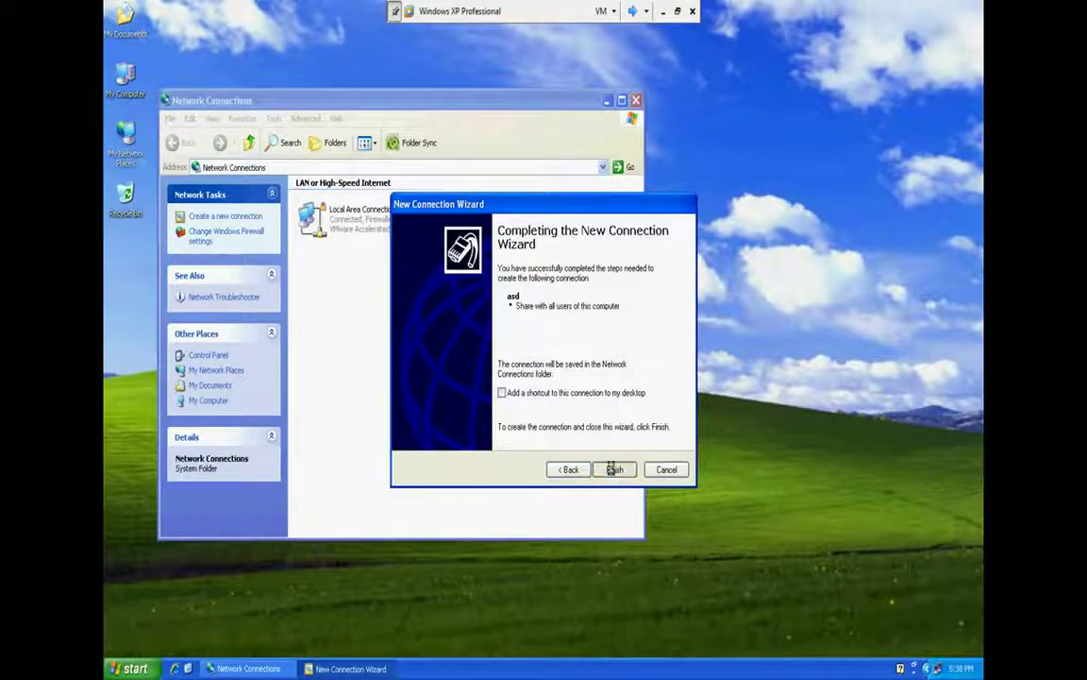
pyautogui.click(614, 470)
# Dial asd as administrator with the password and dismiss the dial-in permission error
pyautogui.write('adm')
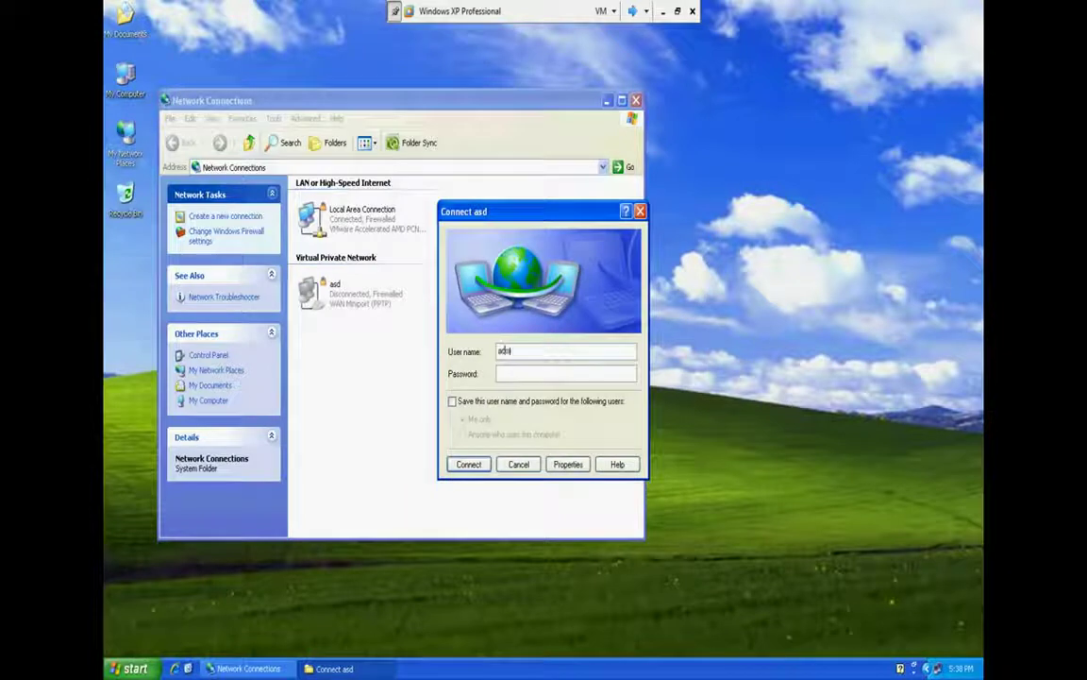
pyautogui.write('inistrator')
pyautogui.press('Tab')
pyautogui.write('******')
pyautogui.click(466, 464)
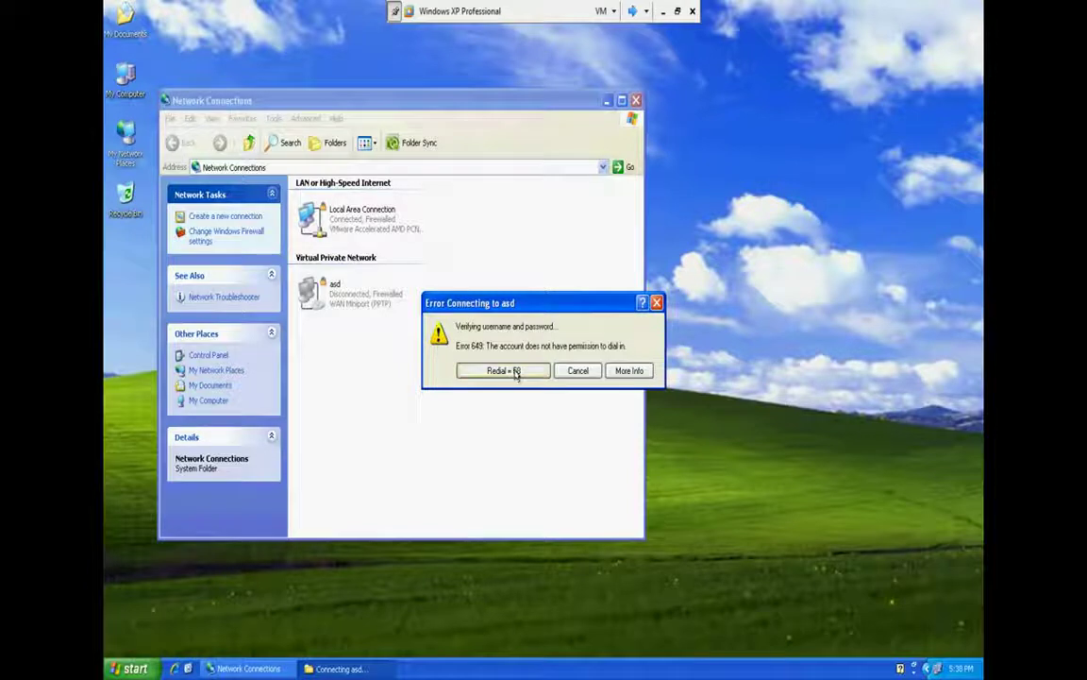
pyautogui.click(578, 370)
# Redial asd as administrator, saving the user name and password
pyautogui.doubleClick(312, 291)
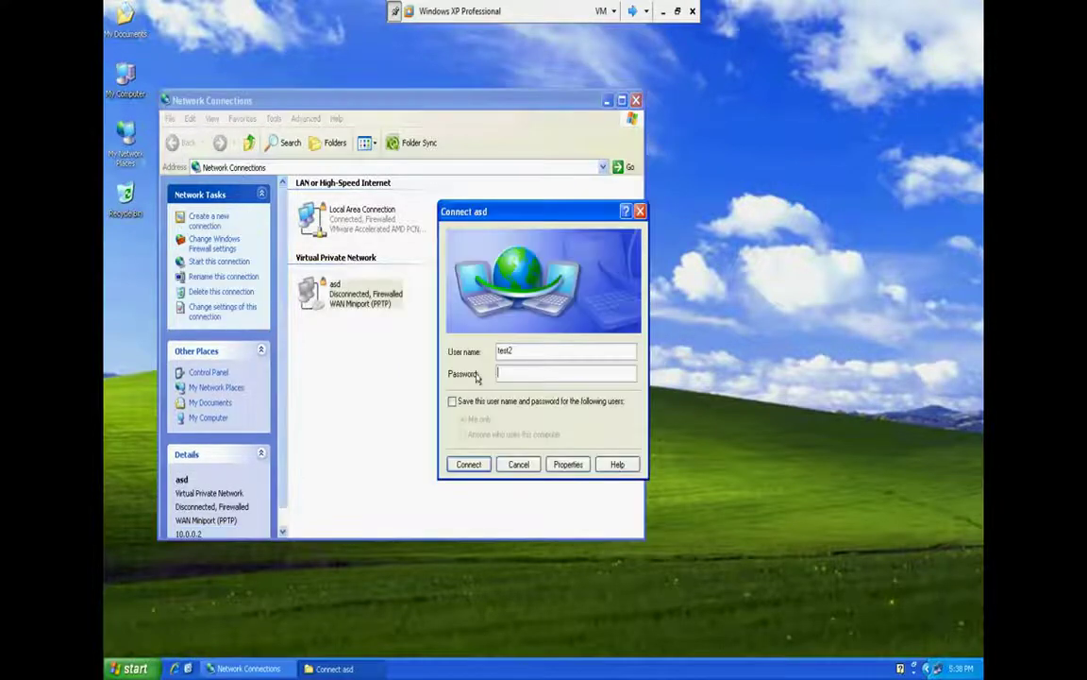
pyautogui.write('adminis')
pyautogui.press('BackSpace')
pyautogui.press('BackSpace')
pyautogui.press('BackSpace')
pyautogui.press('BackSpace')
pyautogui.press('BackSpace')
pyautogui.press('BackSpace')
pyautogui.write('dministrator')
pyautogui.press('Tab')
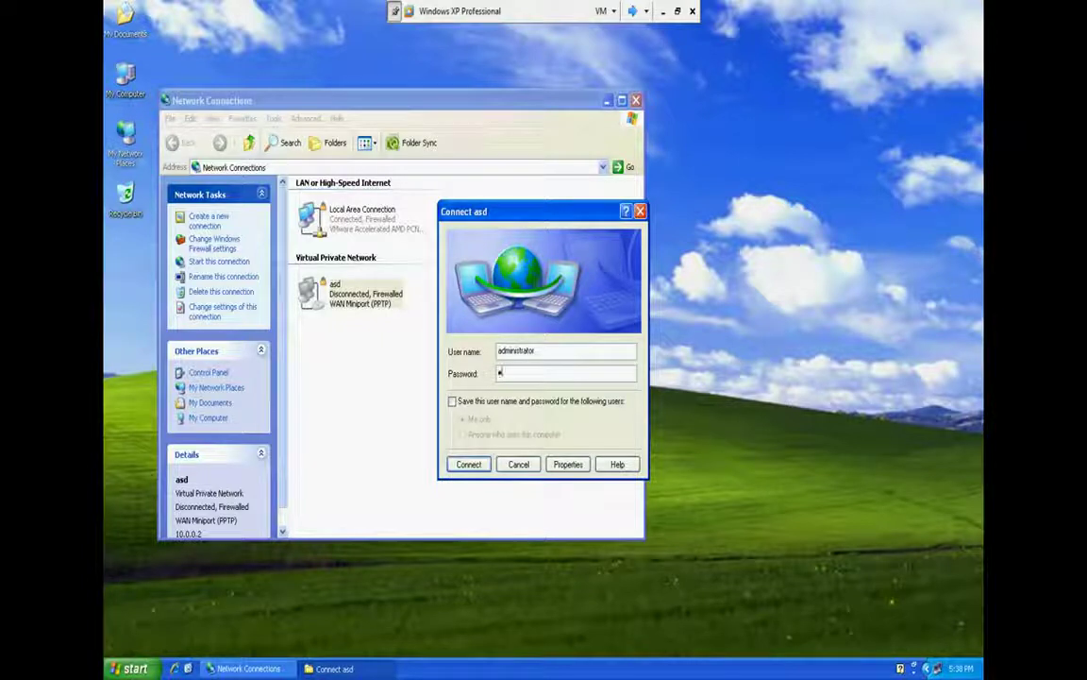
pyautogui.write('******')
pyautogui.click(452, 402)
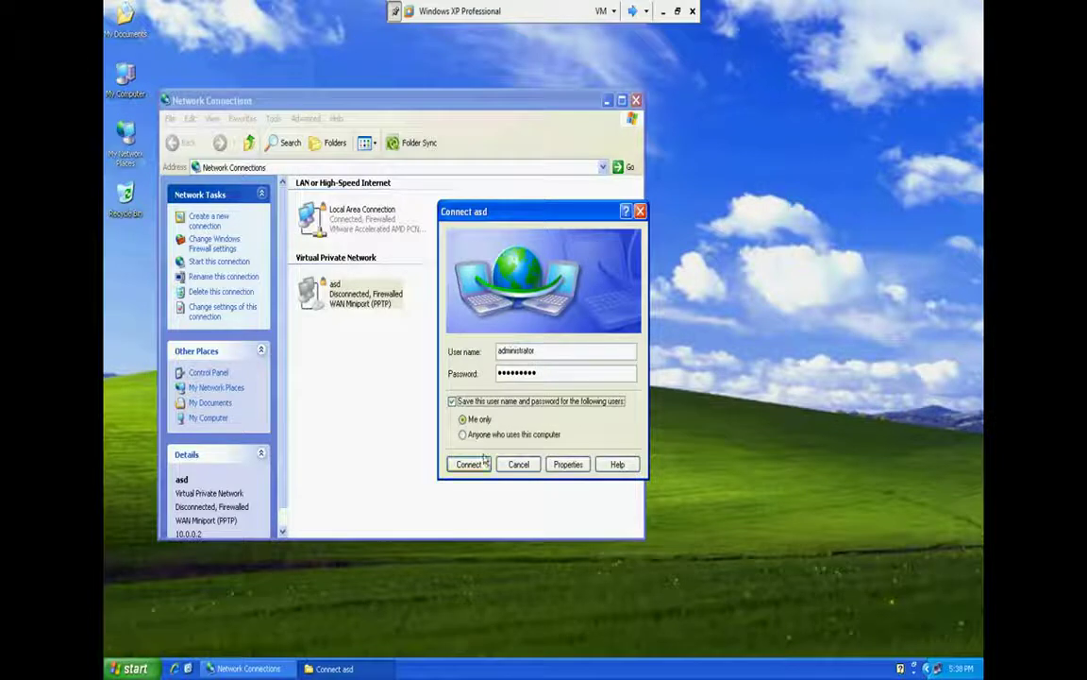
pyautogui.click(470, 463)
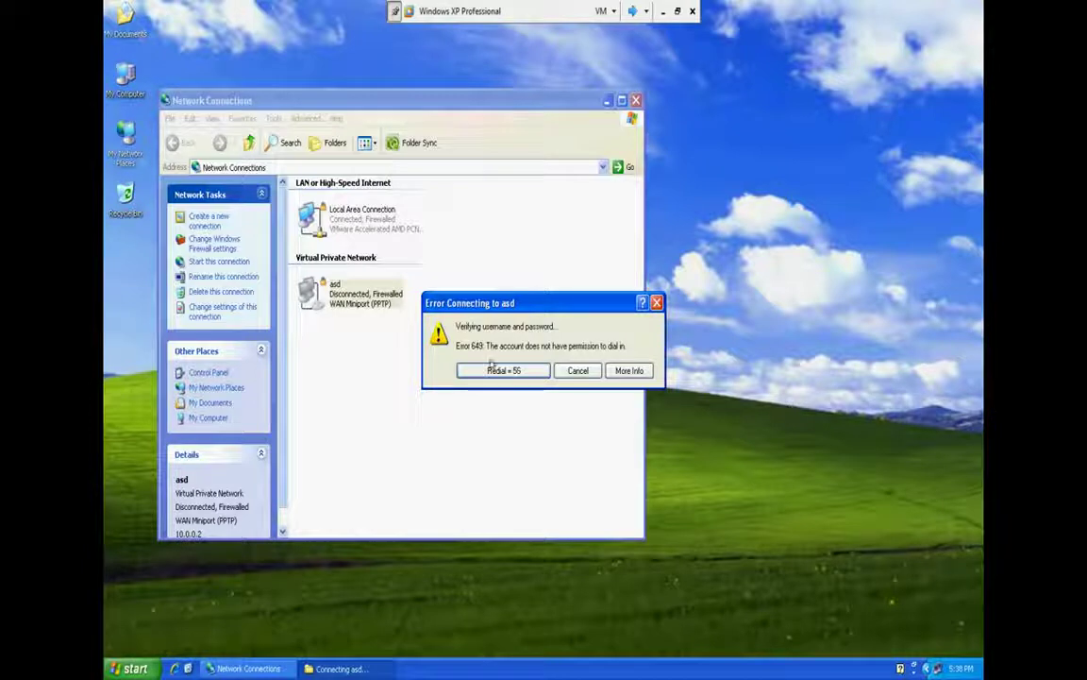
# Retry dialing asd twice, then cancel the pending connection to 10.0.0.2
pyautogui.click(500, 370)
pyautogui.click(516, 370)
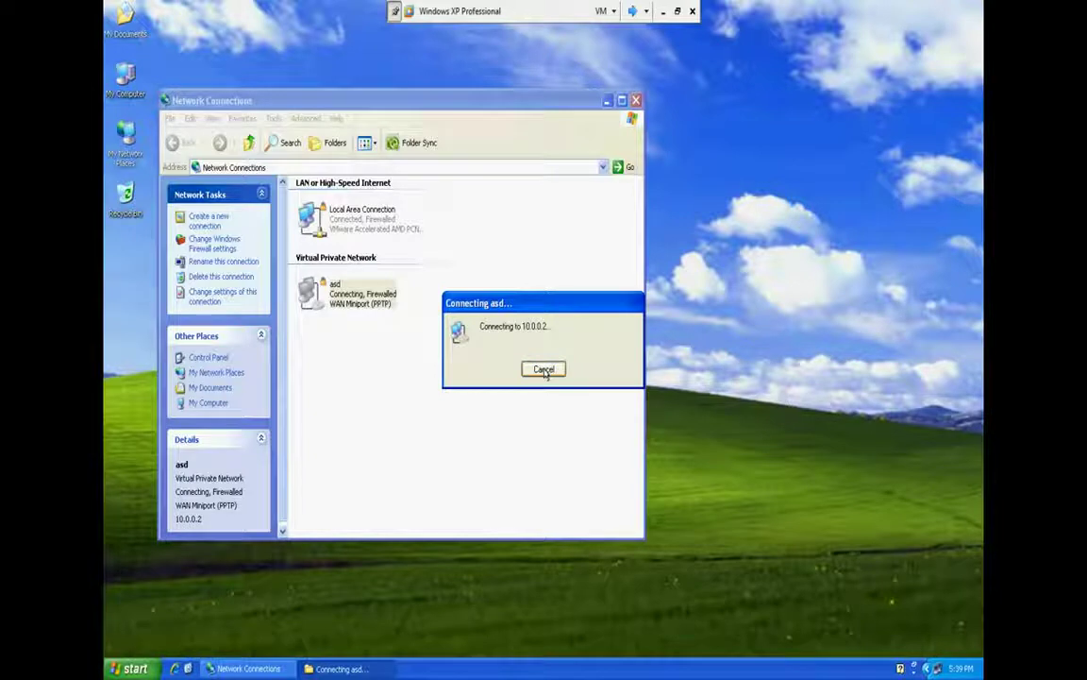
pyautogui.click(544, 370)
pyautogui.rightClick(355, 283)
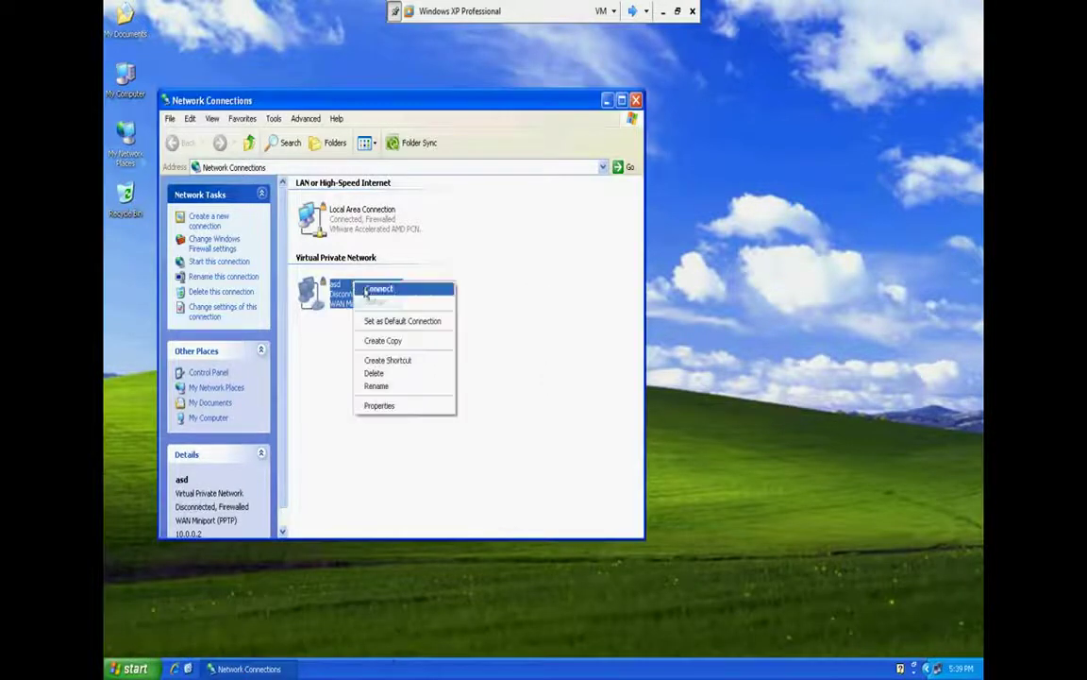
pyautogui.click(631, 358)
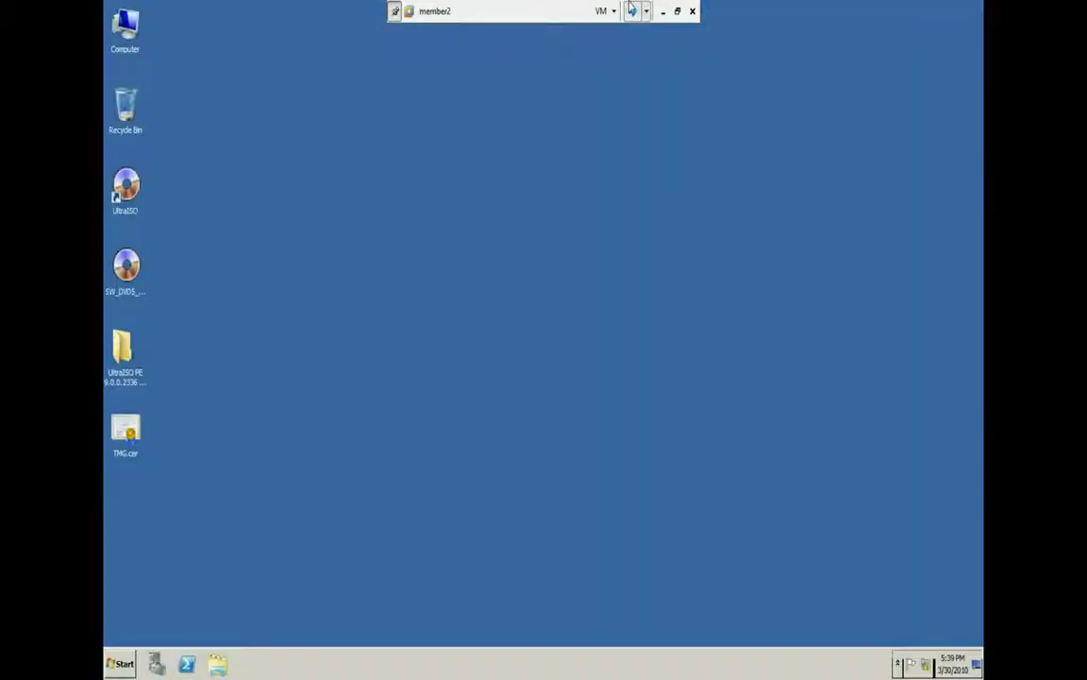
# Open Routing and Remote Access, restart the service on MEMBER2 (local), and refresh the desktop
pyautogui.press('super')
pyautogui.click(390, 493)
pyautogui.press('super')
pyautogui.click(172, 435)
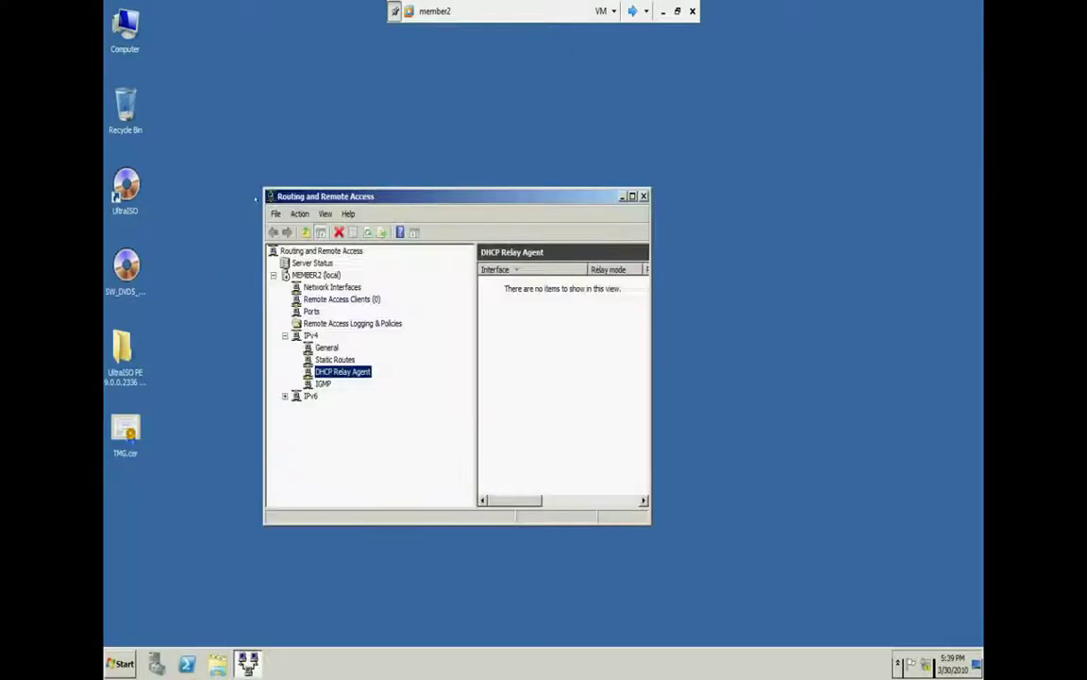
pyautogui.rightClick(313, 276)
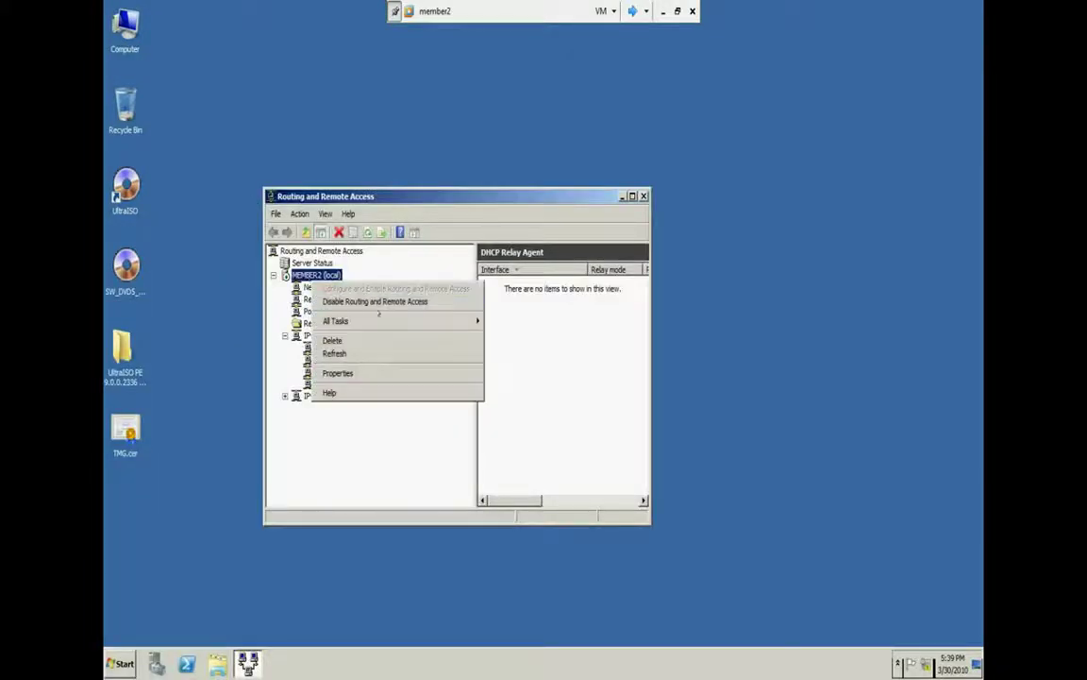
pyautogui.moveTo(462, 320)
pyautogui.click(521, 372)
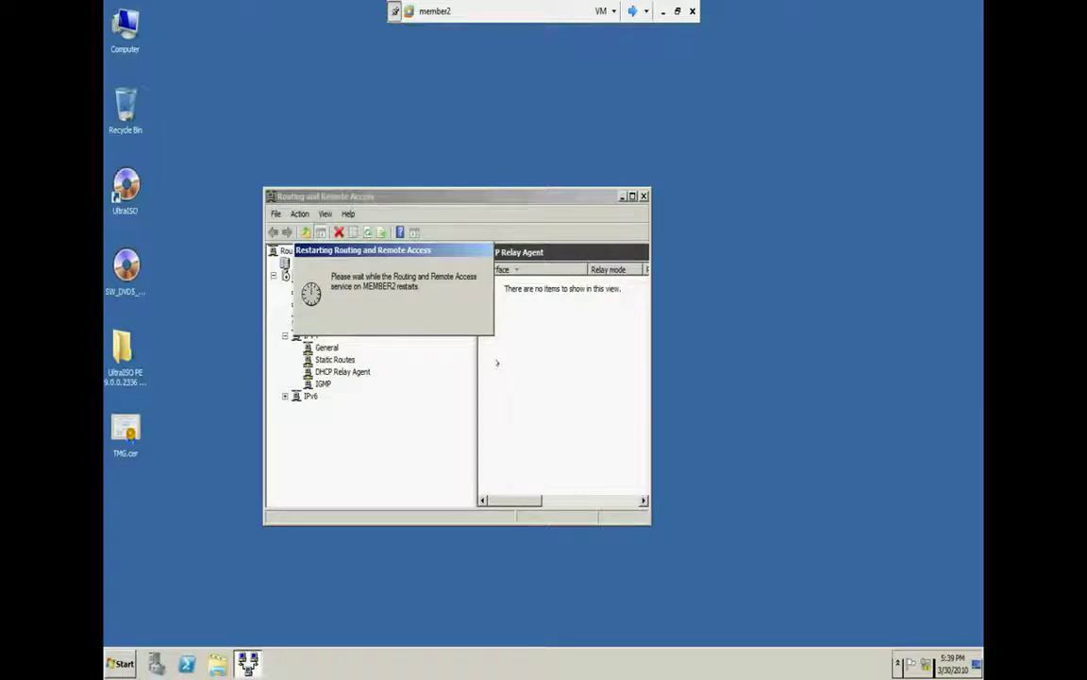
pyautogui.rightClick(699, 355)
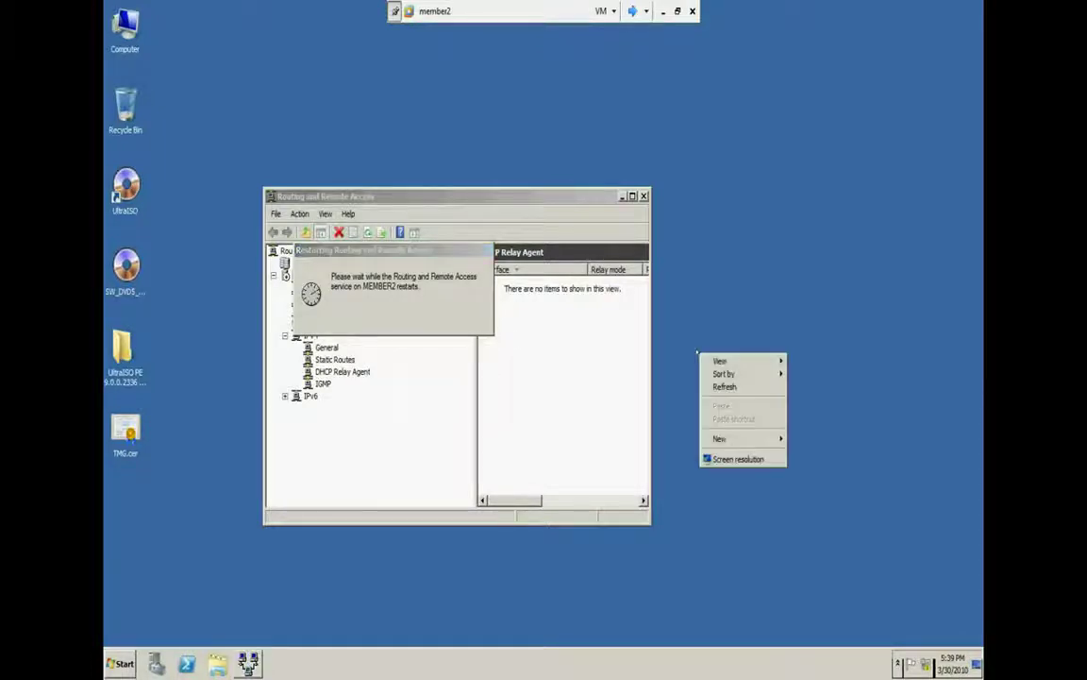
pyautogui.click(710, 386)
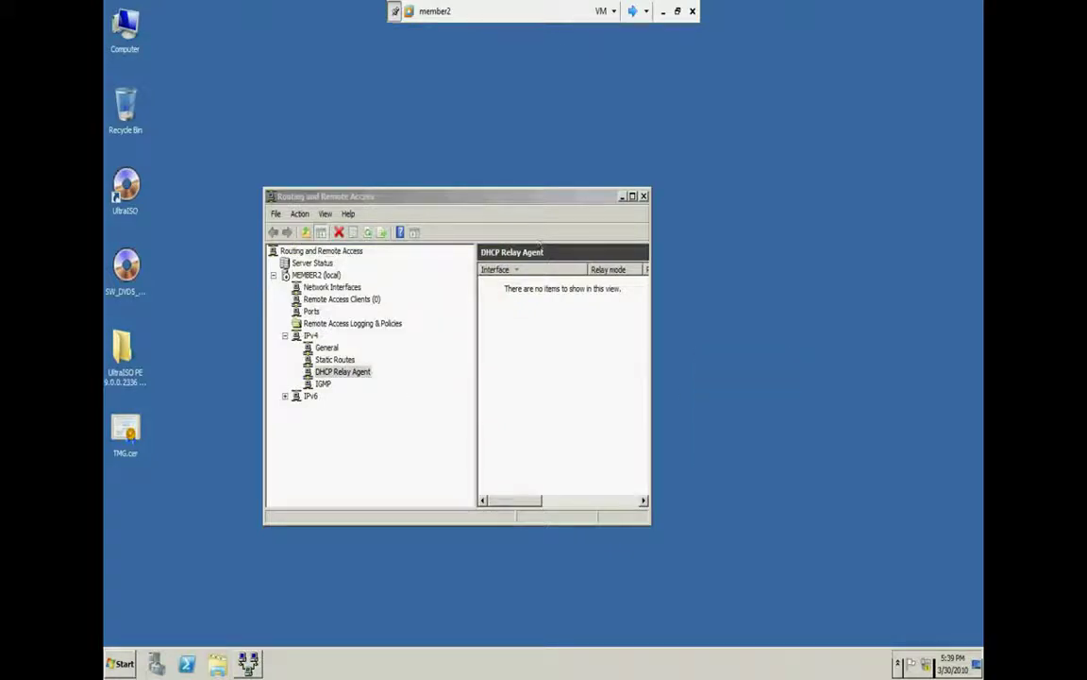
# On the XP VM, attempt connecting asd, then cancel the attempt
pyautogui.click(631, 12)
pyautogui.click(631, 11)
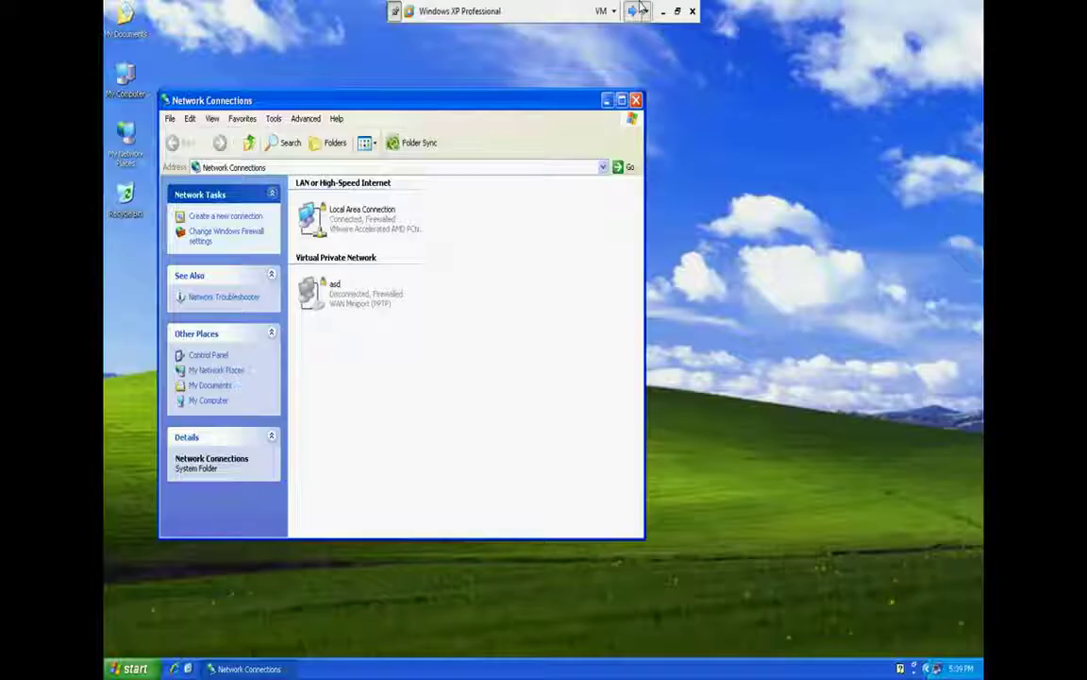
pyautogui.doubleClick(333, 288)
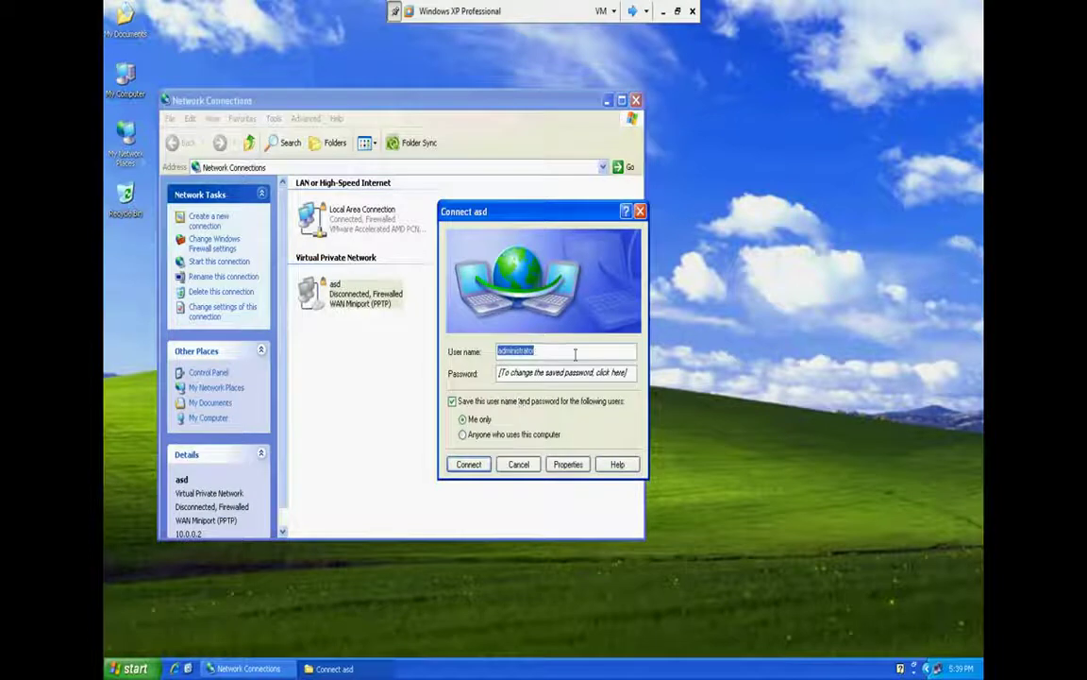
pyautogui.click(469, 464)
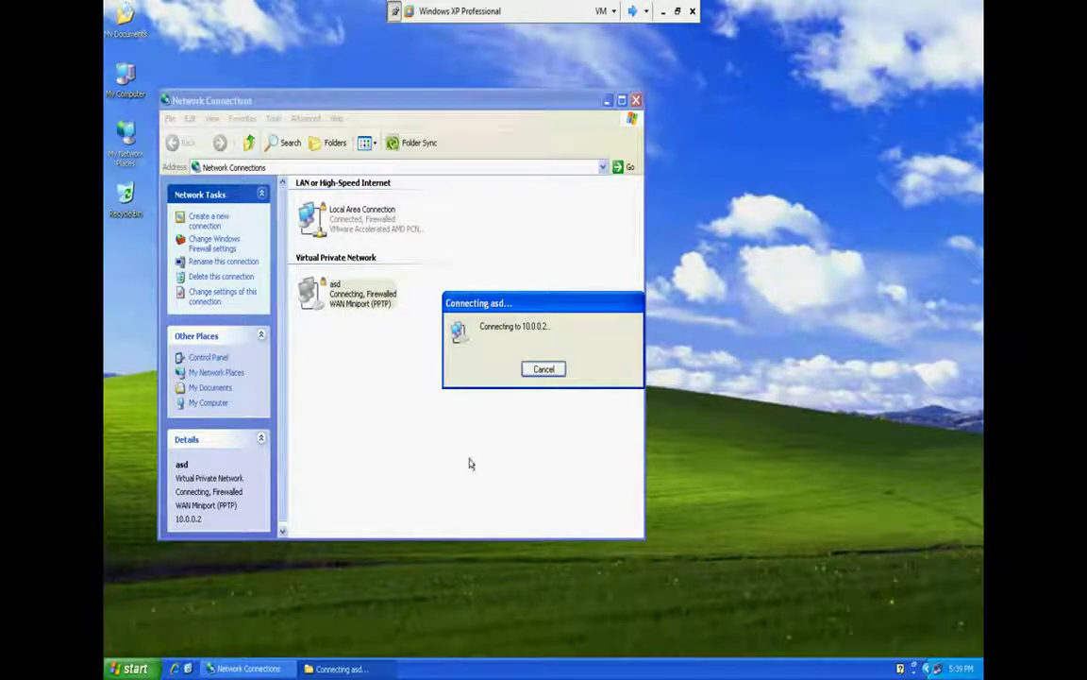
pyautogui.click(542, 369)
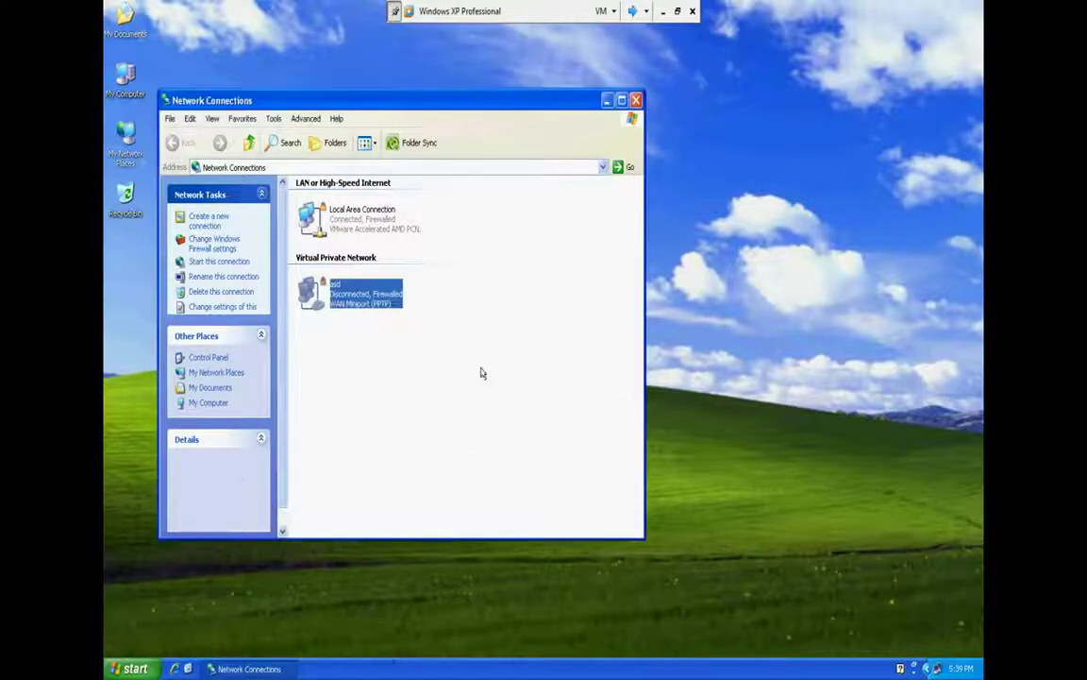
# Delete the asd VPN connection
pyautogui.click(373, 307)
pyautogui.press('Delete')
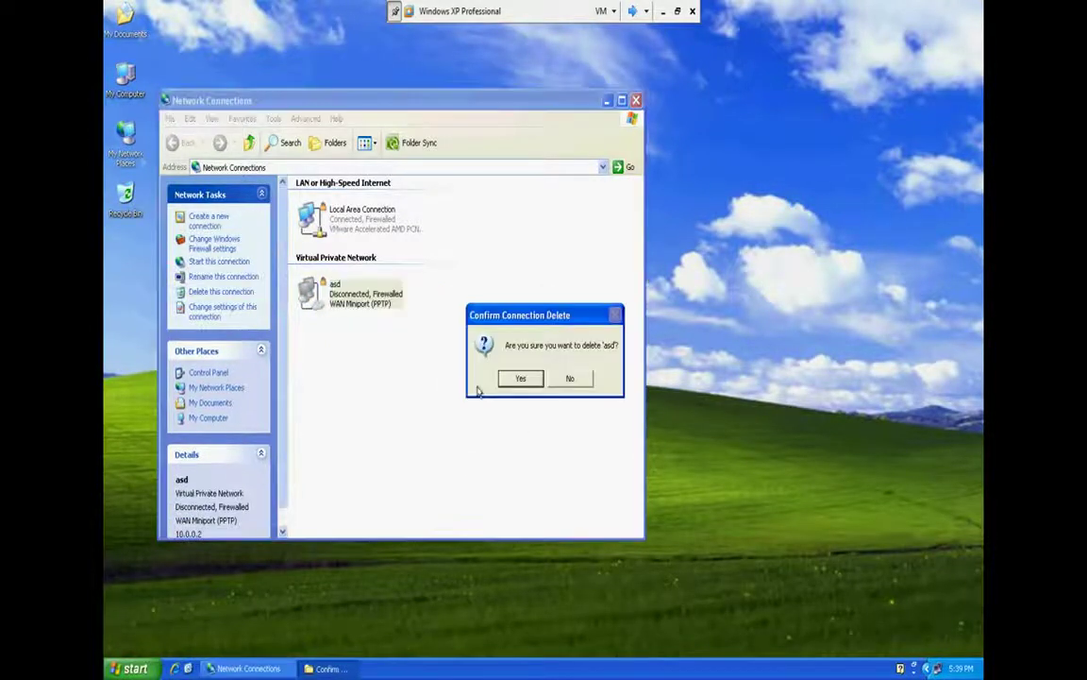
pyautogui.click(518, 377)
# Start a new workplace VPN connection named vpn
pyautogui.click(220, 216)
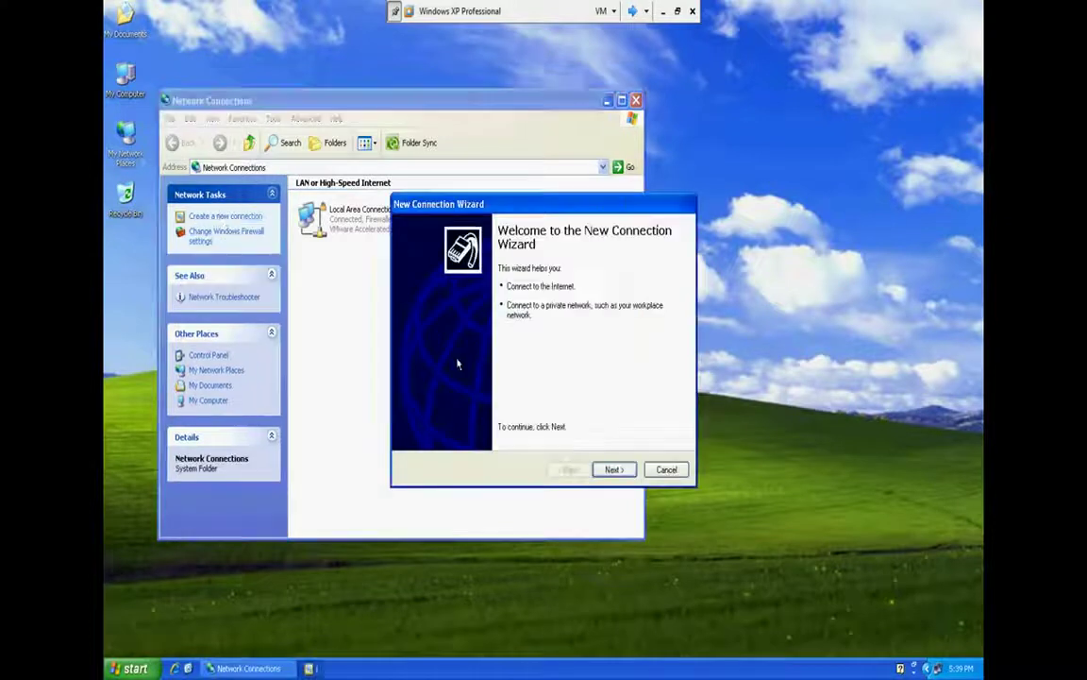
pyautogui.click(612, 468)
pyautogui.click(442, 304)
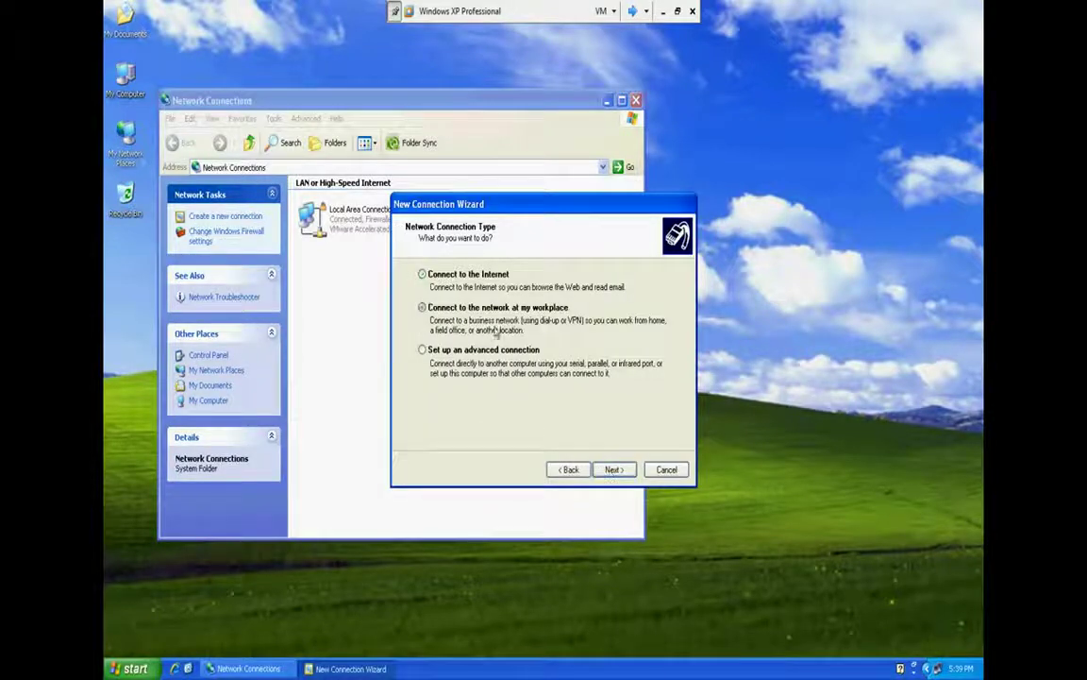
pyautogui.click(612, 468)
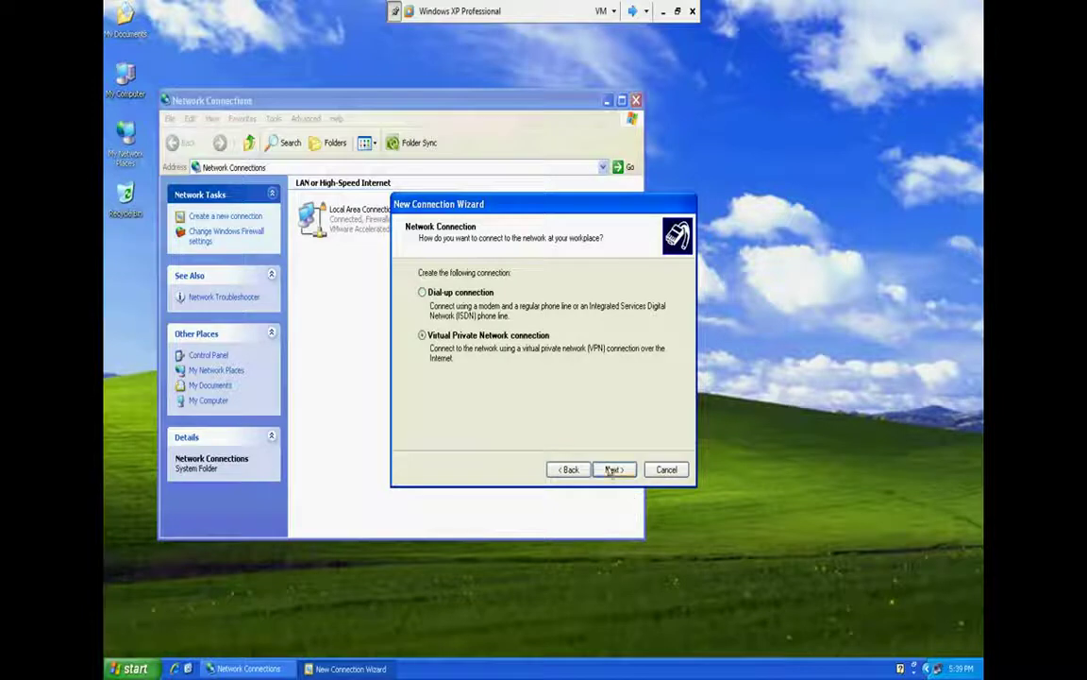
pyautogui.click(613, 469)
pyautogui.write('vpn')
pyautogui.click(613, 470)
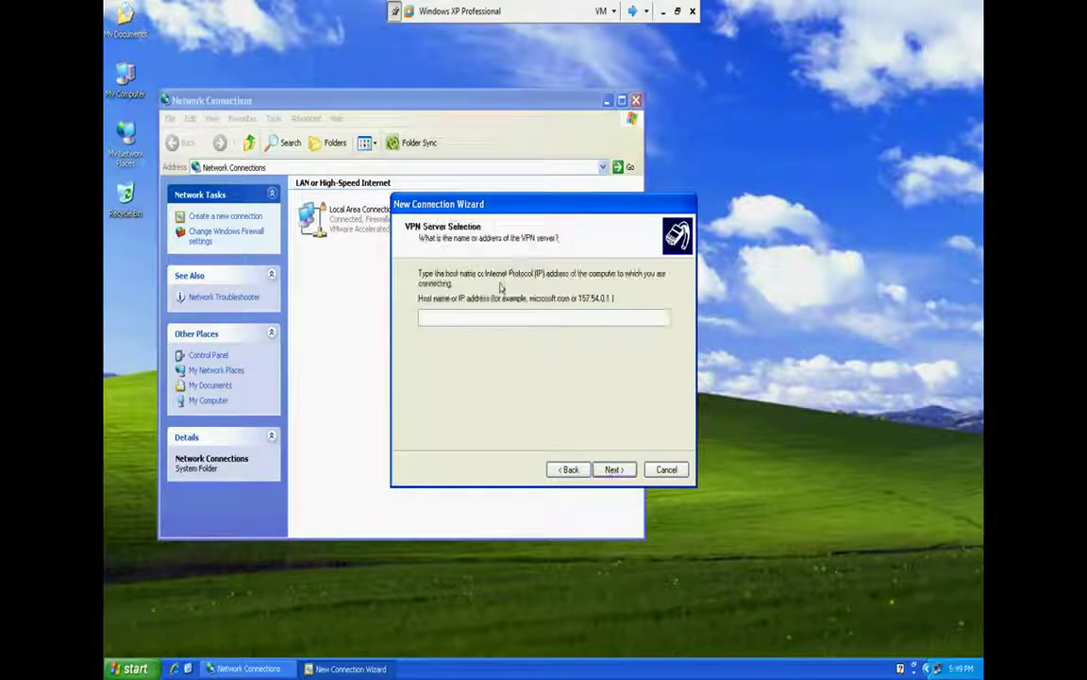
# Set the VPN server to 10.0.0.2, make it available to anyone, and finish
pyautogui.write('10.0.0.0')
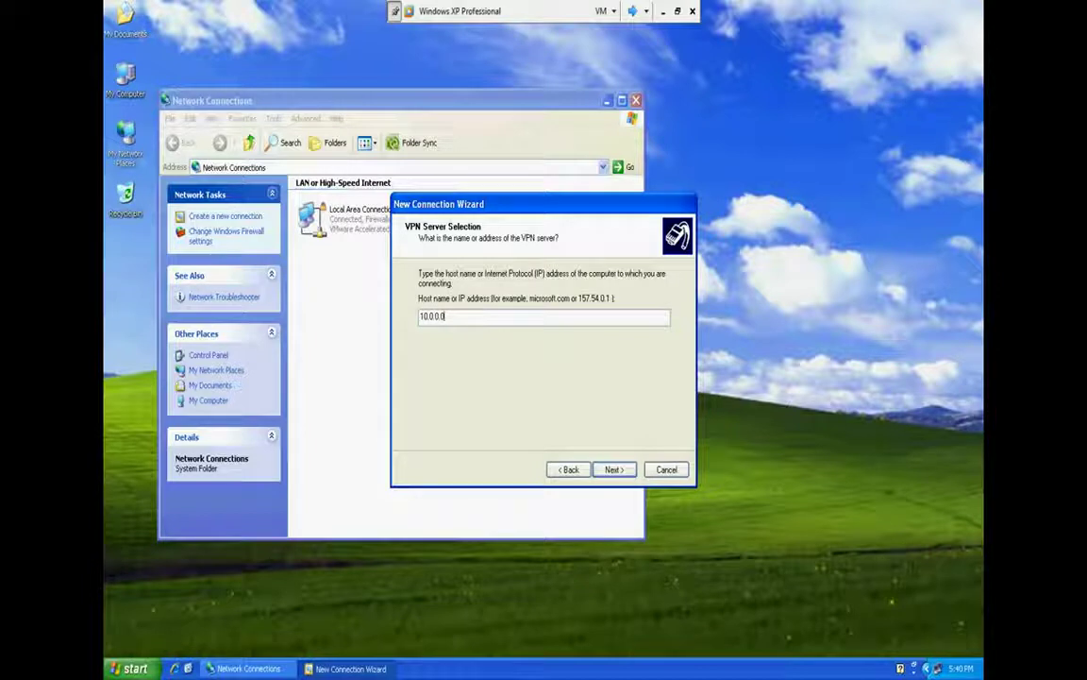
pyautogui.press('BackSpace')
pyautogui.write('2')
pyautogui.click(614, 469)
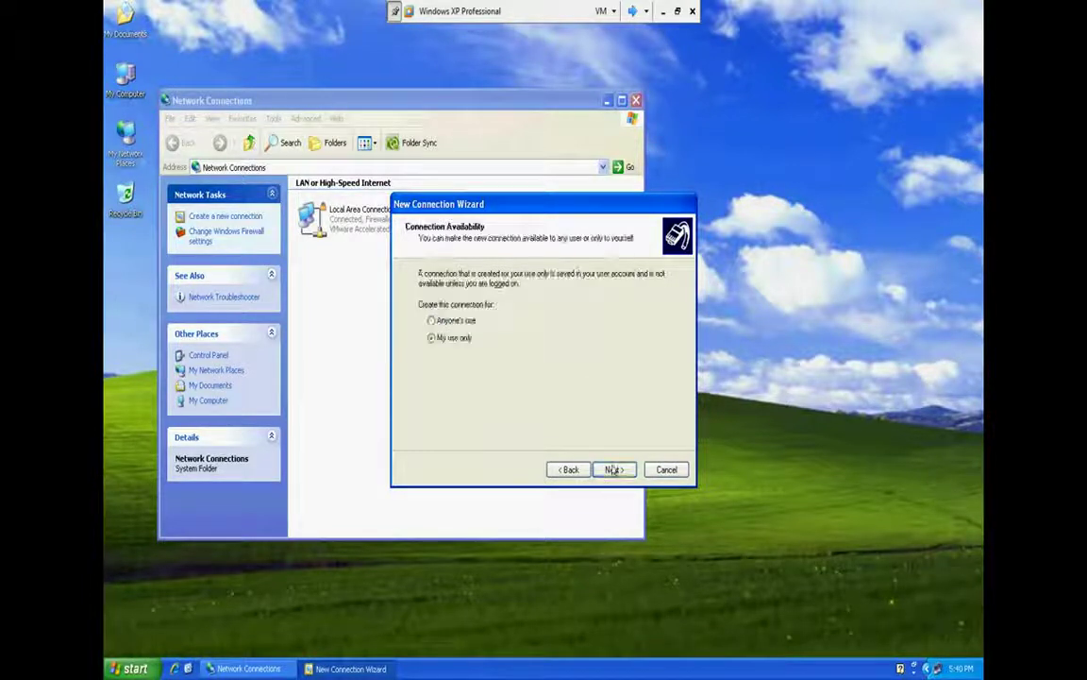
pyautogui.click(431, 321)
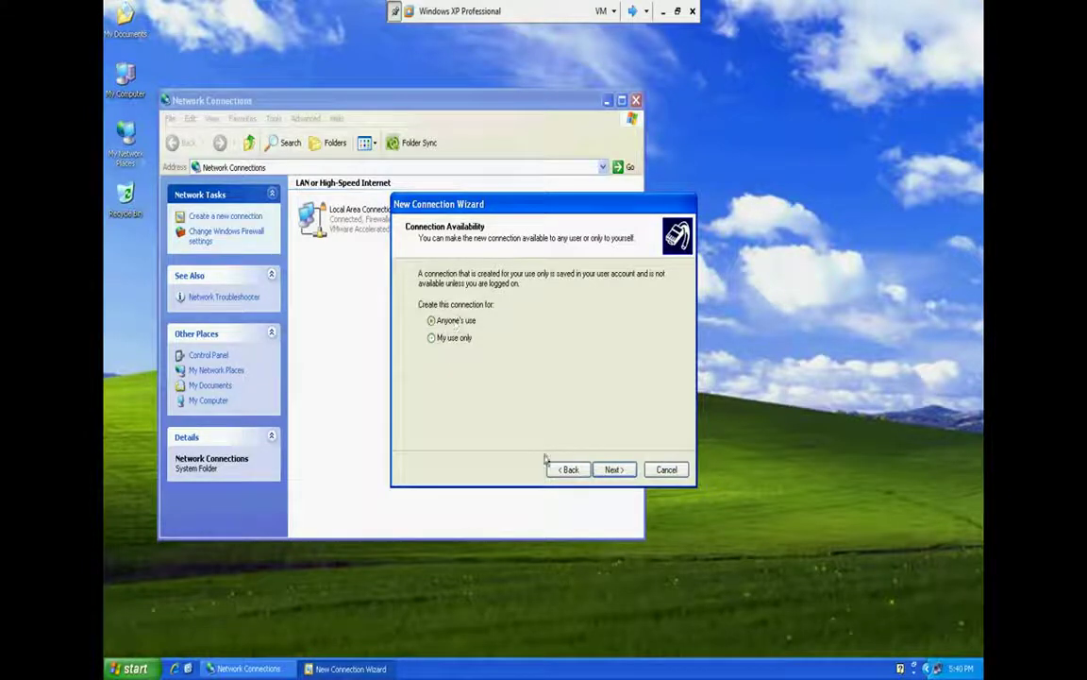
pyautogui.click(613, 469)
pyautogui.click(614, 469)
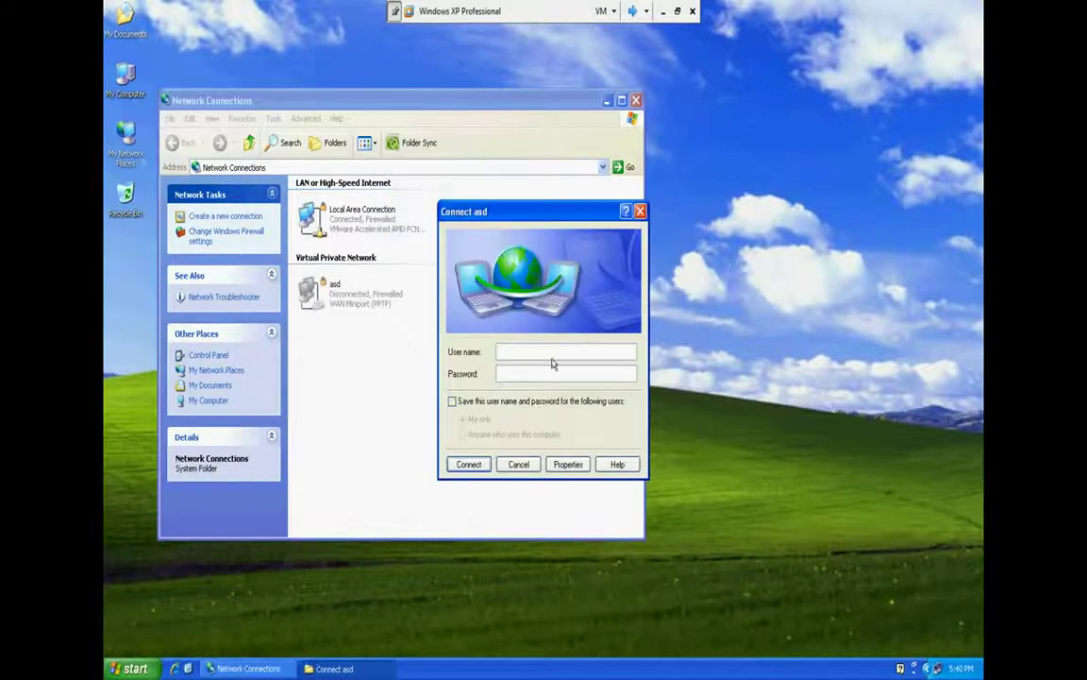
# Save credentials for anyone and connect as administrator with the password
pyautogui.click(524, 402)
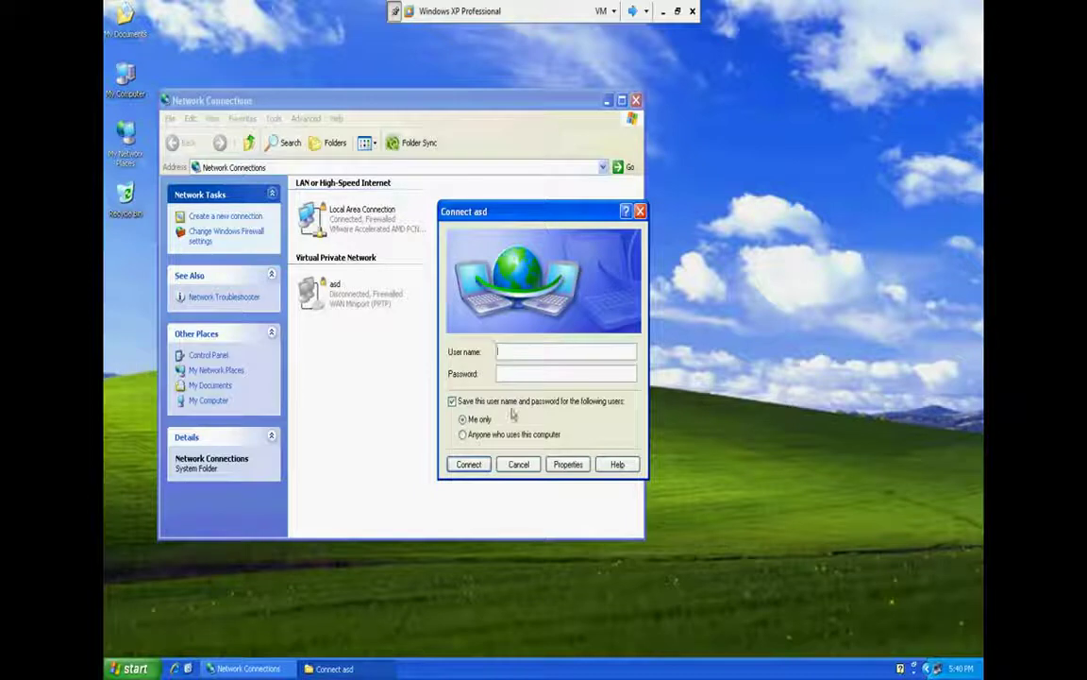
pyautogui.click(503, 438)
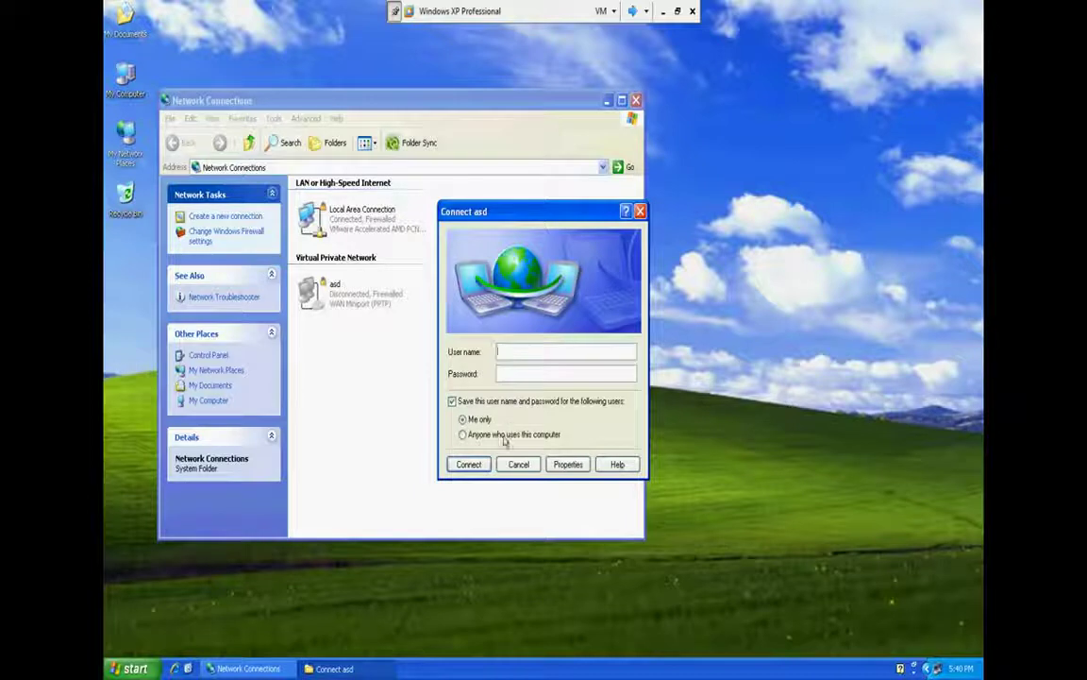
pyautogui.click(528, 353)
pyautogui.write('administrator')
pyautogui.press('Tab')
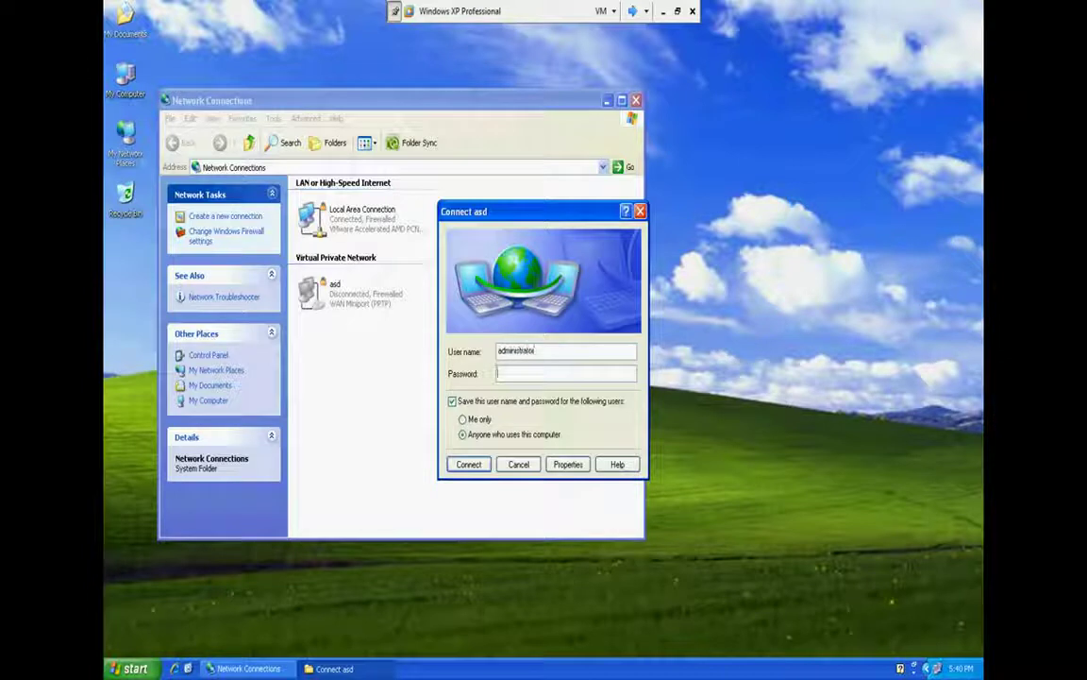
pyautogui.write('•••')
pyautogui.press('Return')
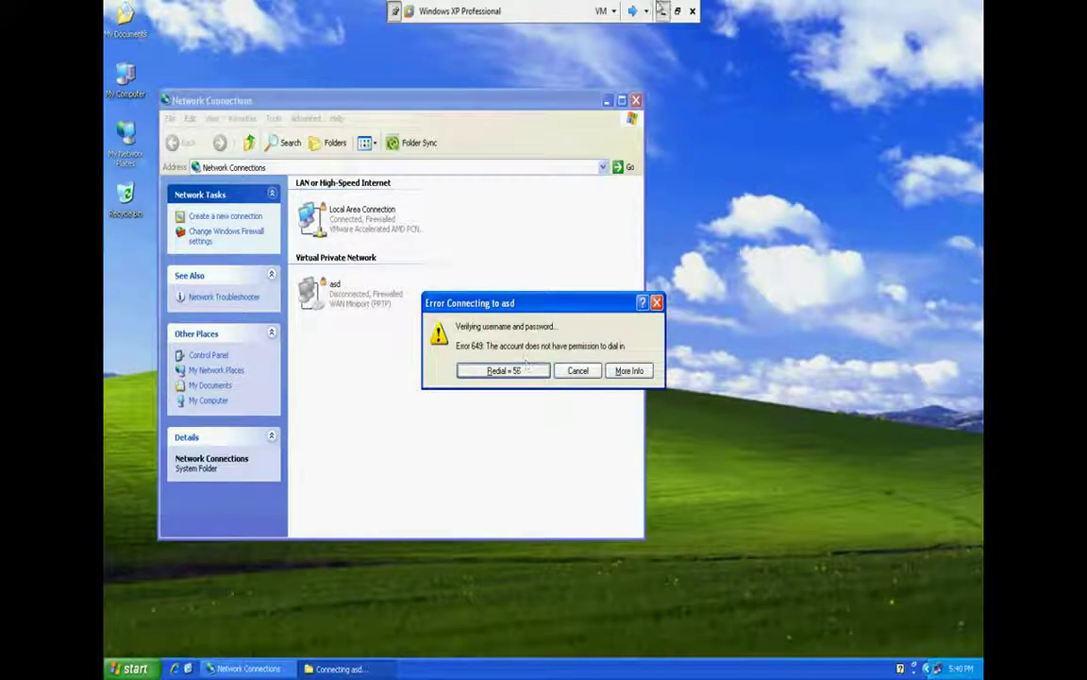
pyautogui.click(662, 11)
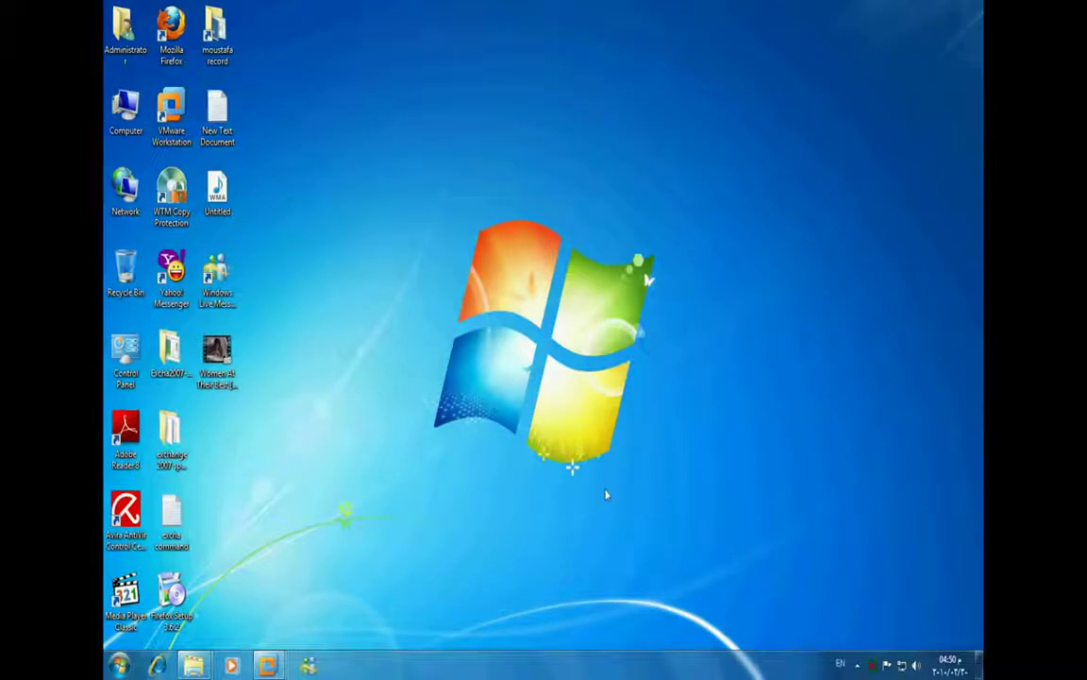
# Cycle through the virtual machines to reach the Windows XP machine
pyautogui.moveTo(267, 664)
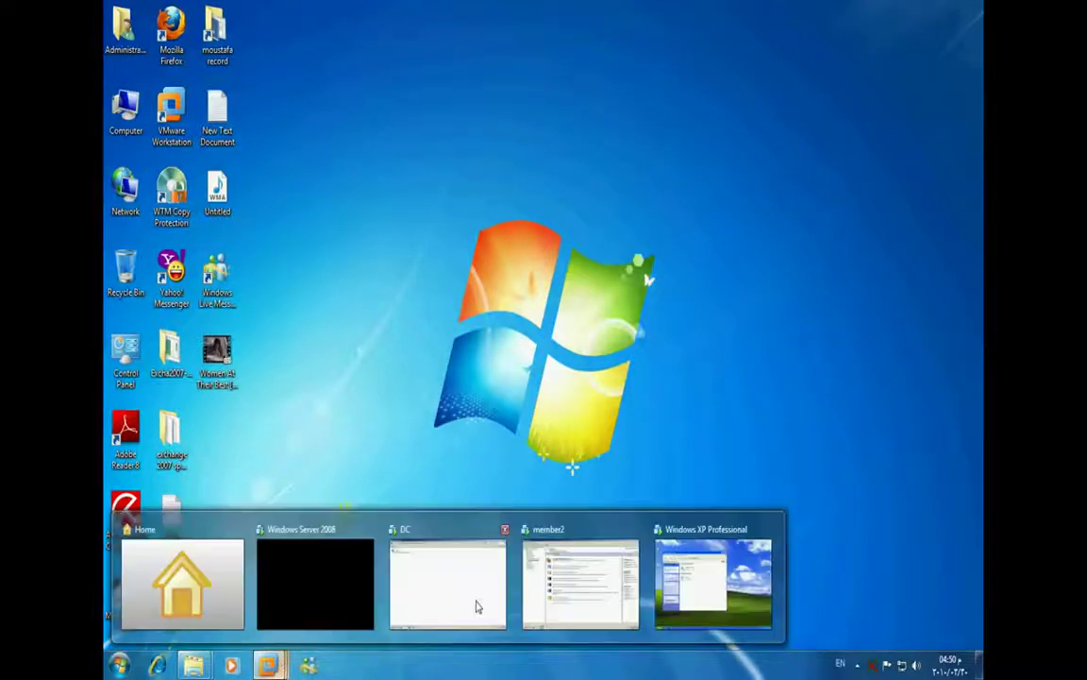
pyautogui.click(567, 582)
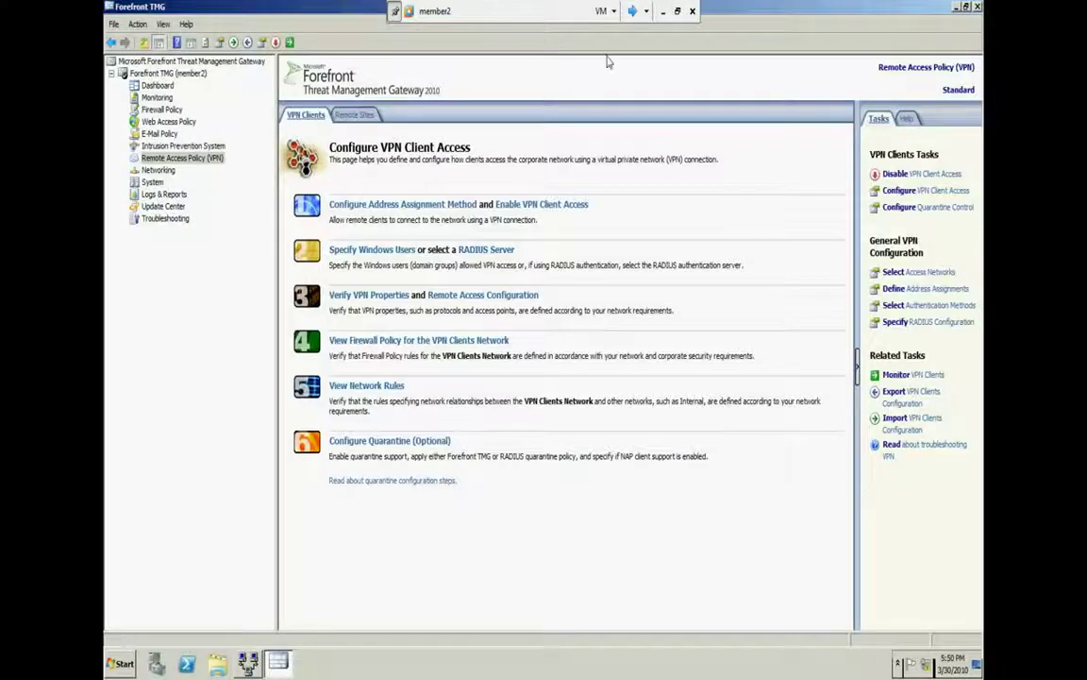
pyautogui.click(634, 11)
pyautogui.click(634, 10)
pyautogui.click(634, 11)
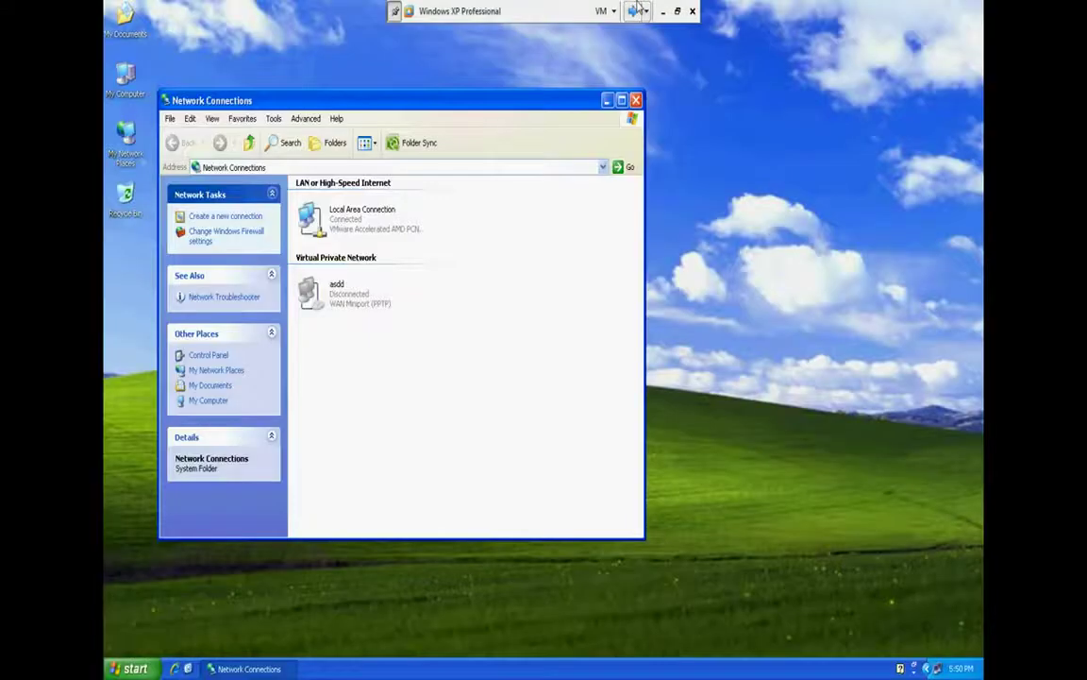
# Connect the asdd VPN connection using its saved credentials
pyautogui.click(350, 300)
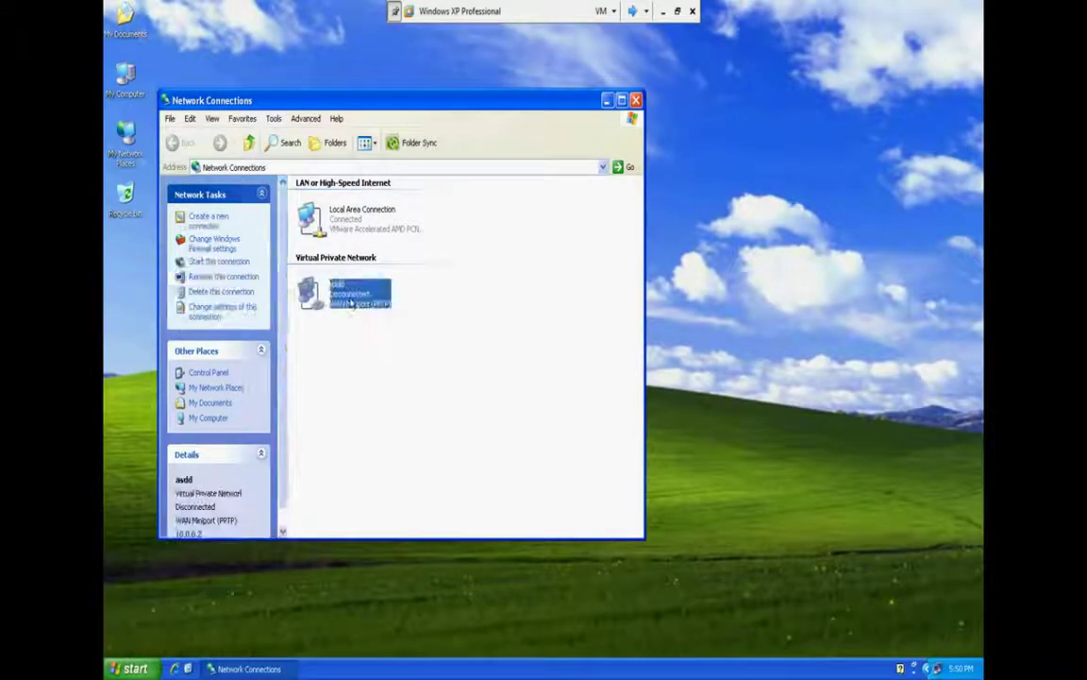
pyautogui.rightClick(350, 302)
pyautogui.click(361, 307)
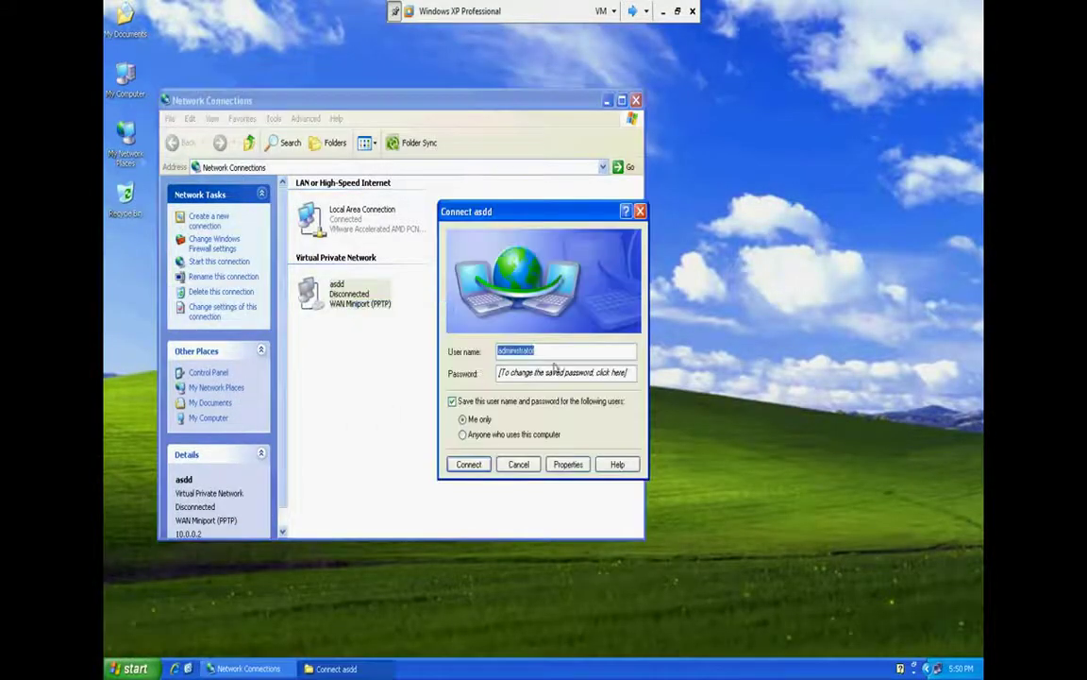
pyautogui.click(472, 465)
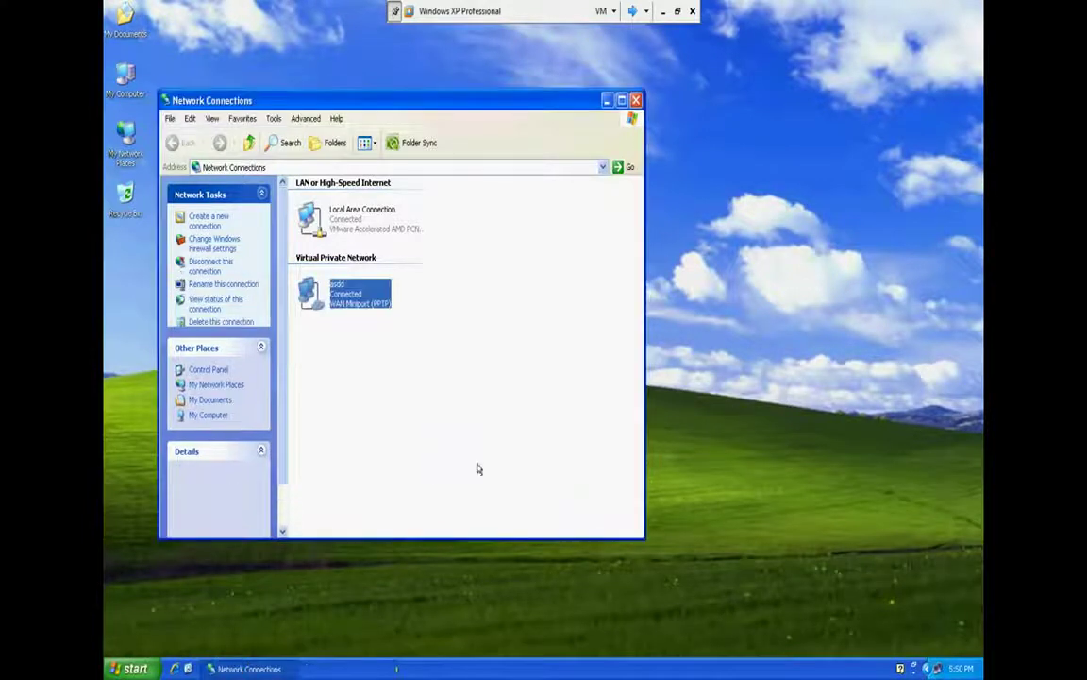
# Refresh the Network Connections folder to update the asdd connection's status
pyautogui.rightClick(442, 352)
pyautogui.click(449, 385)
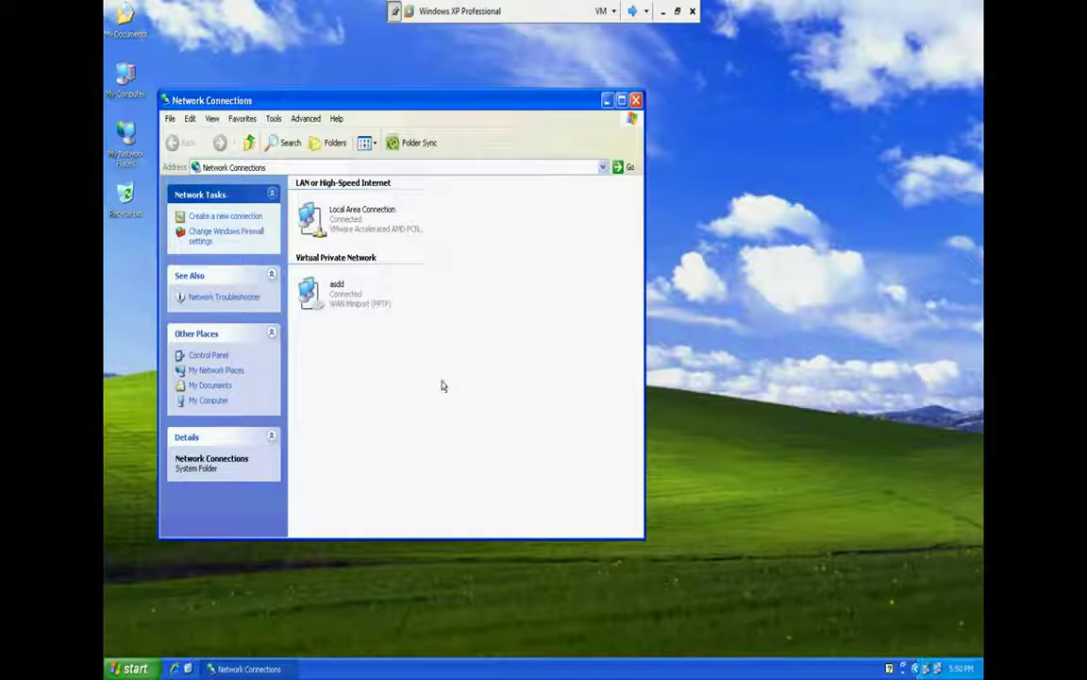
pyautogui.rightClick(490, 346)
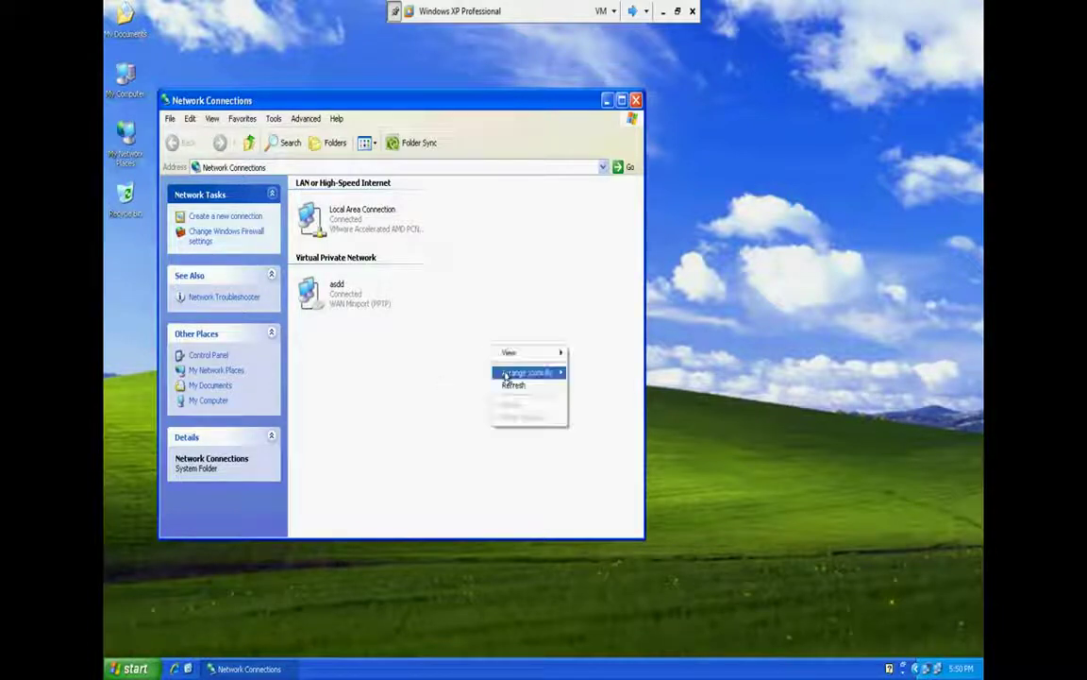
pyautogui.click(510, 384)
pyautogui.rightClick(466, 347)
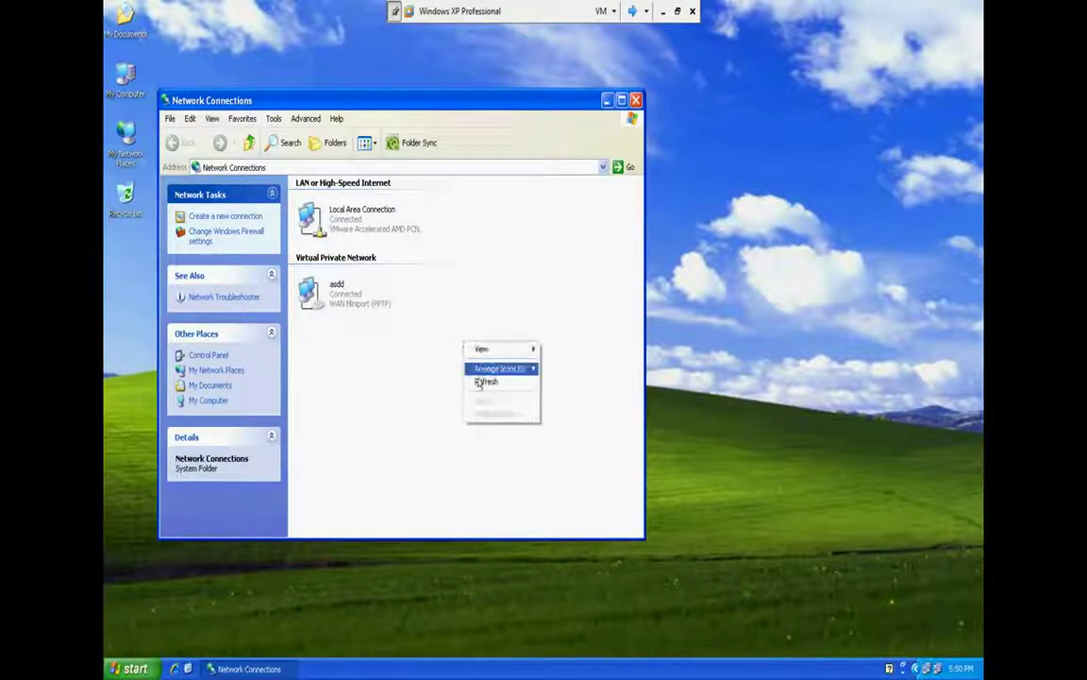
pyautogui.click(481, 383)
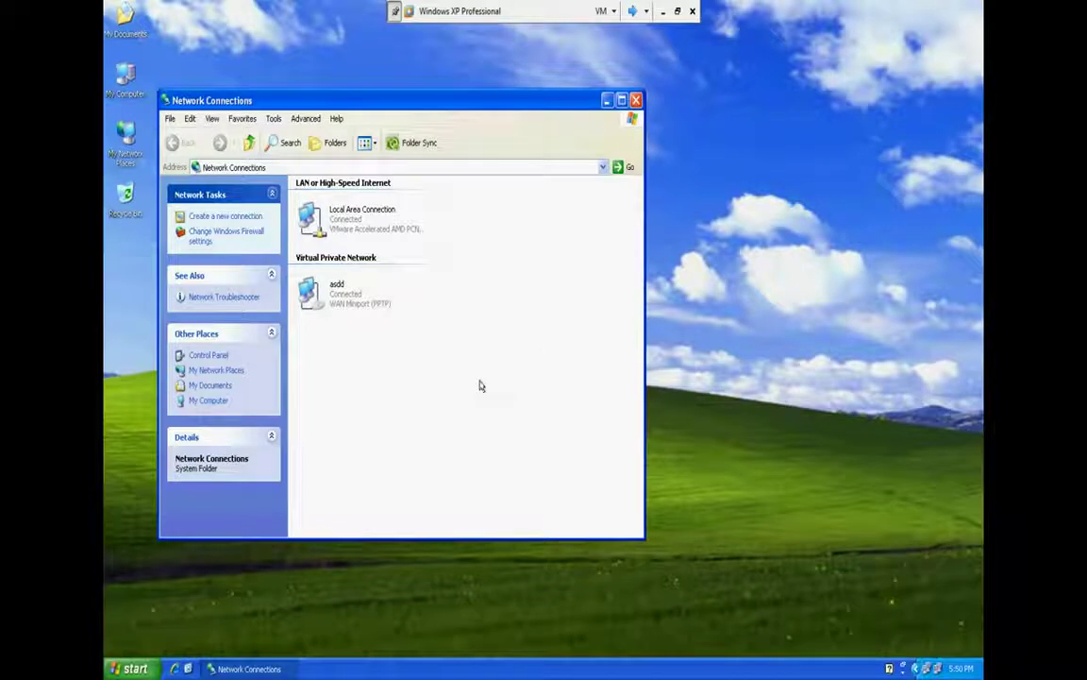
pyautogui.rightClick(408, 358)
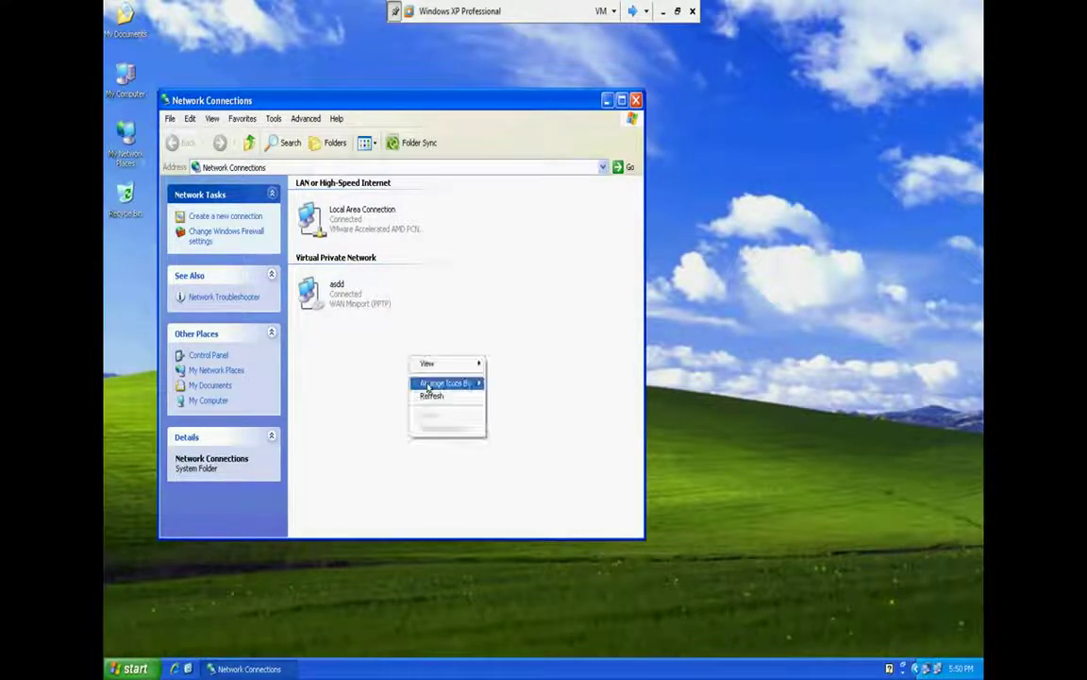
pyautogui.press('Escape')
# Disconnect the asdd VPN connection, then delete it and confirm the deletion
pyautogui.rightClick(345, 302)
pyautogui.click(357, 312)
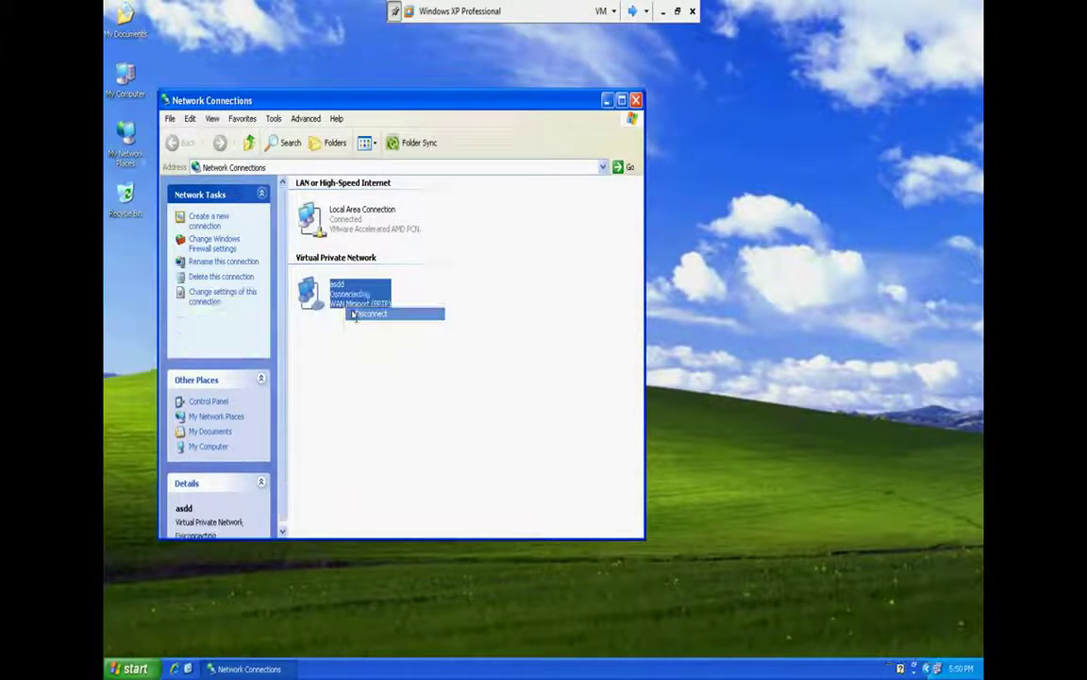
pyautogui.rightClick(421, 345)
pyautogui.press('Escape')
pyautogui.rightClick(360, 296)
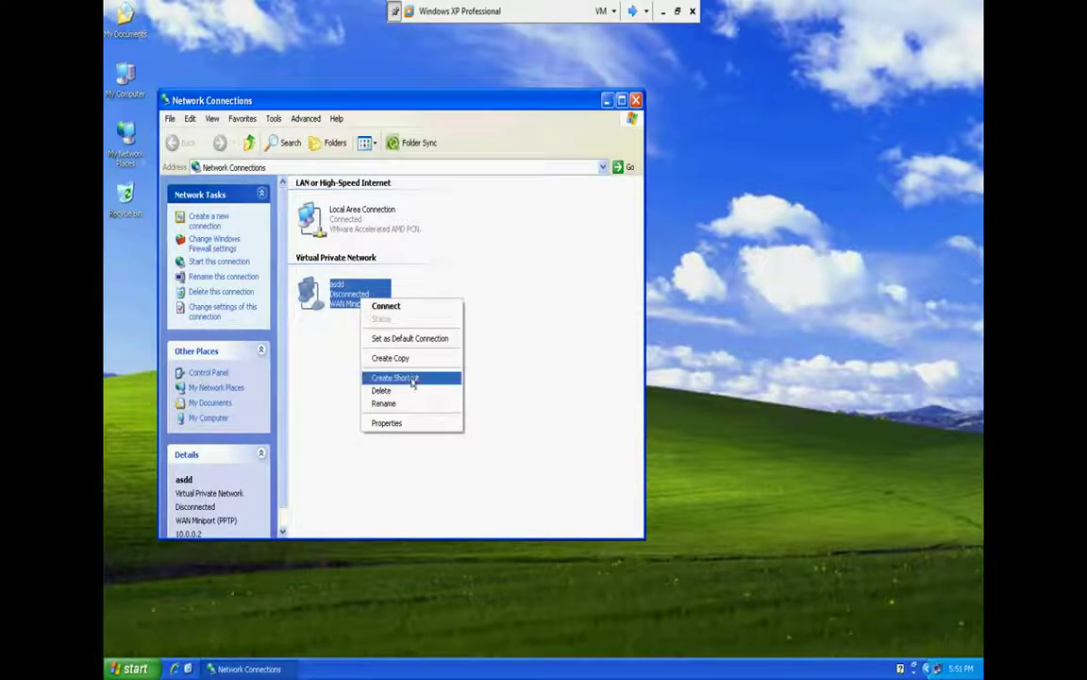
pyautogui.click(381, 389)
pyautogui.click(518, 378)
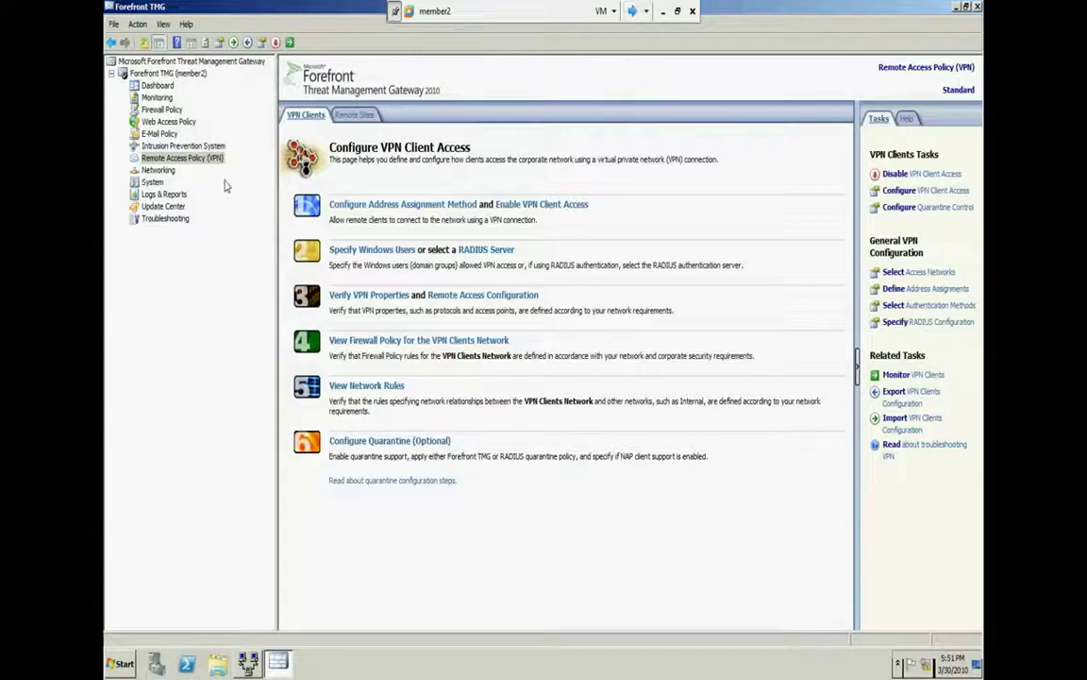
# Move from Remote Access Policy (VPN) to the E-Mail Policy node in the TMG console tree
pyautogui.click(183, 157)
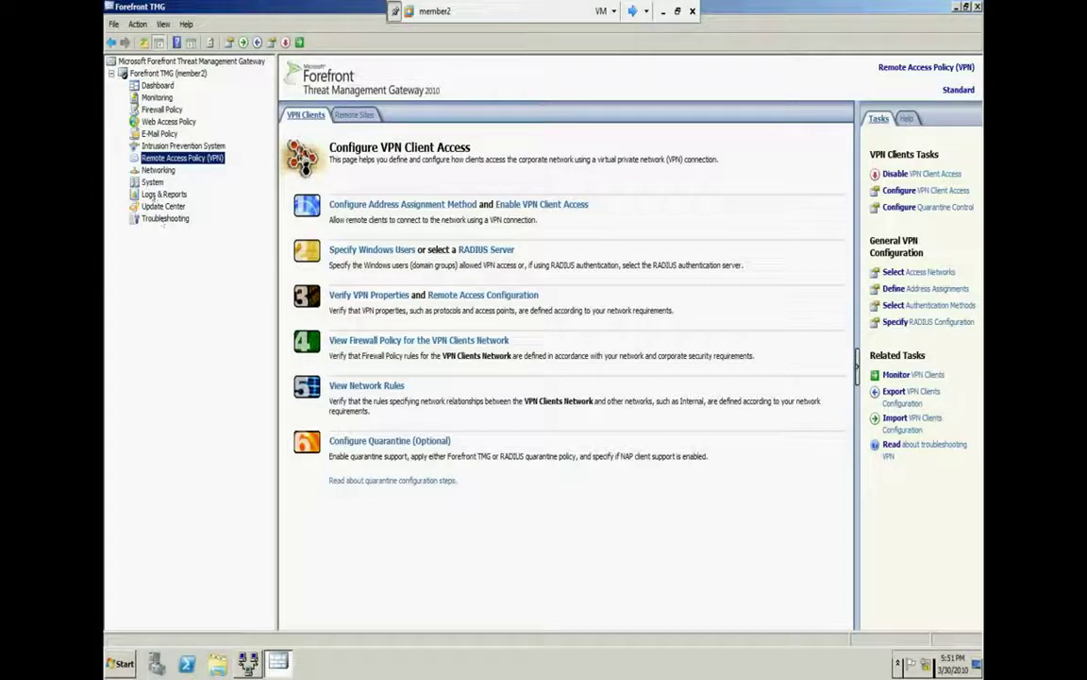
pyautogui.click(157, 133)
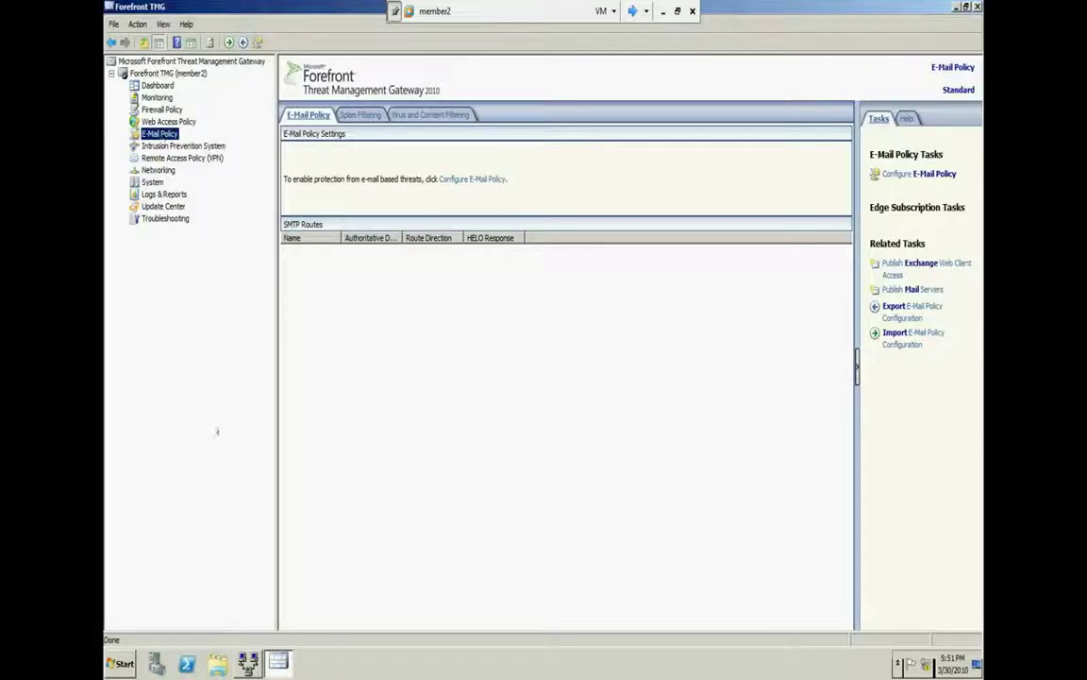
# Restore the Routing and Remote Access window from the taskbar and close it
pyautogui.click(248, 663)
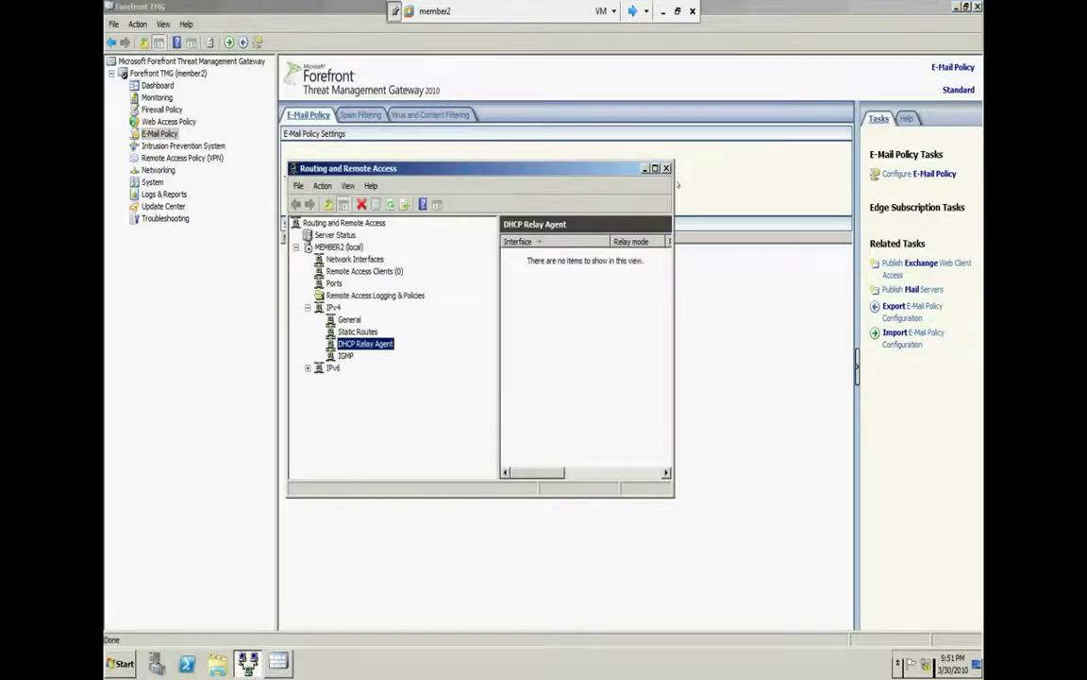
pyautogui.click(667, 168)
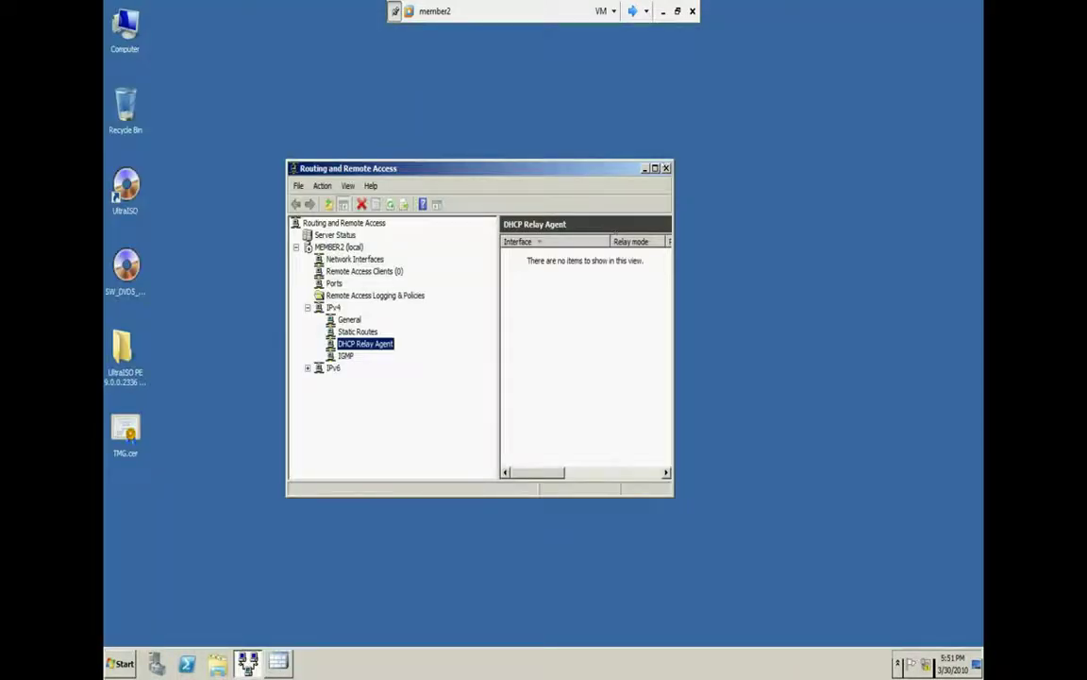
pyautogui.click(666, 168)
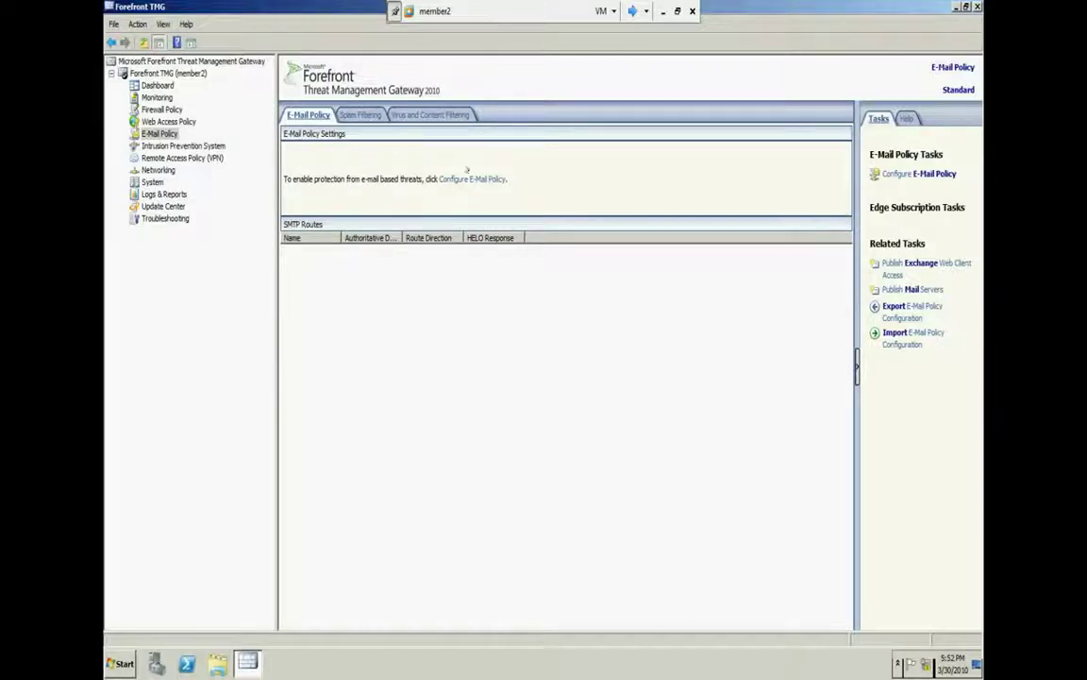
# Start the E-Mail Policy Wizard and add TITO (tito.apple.com, 10.0.0.10) as the internal mail server
pyautogui.click(462, 178)
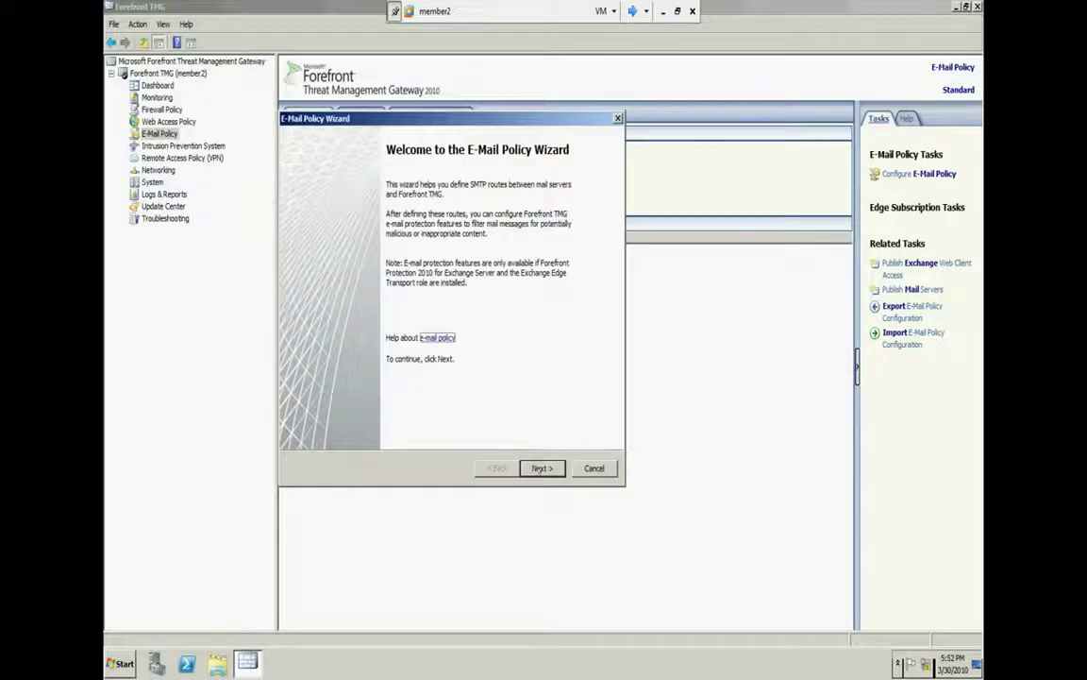
pyautogui.click(540, 468)
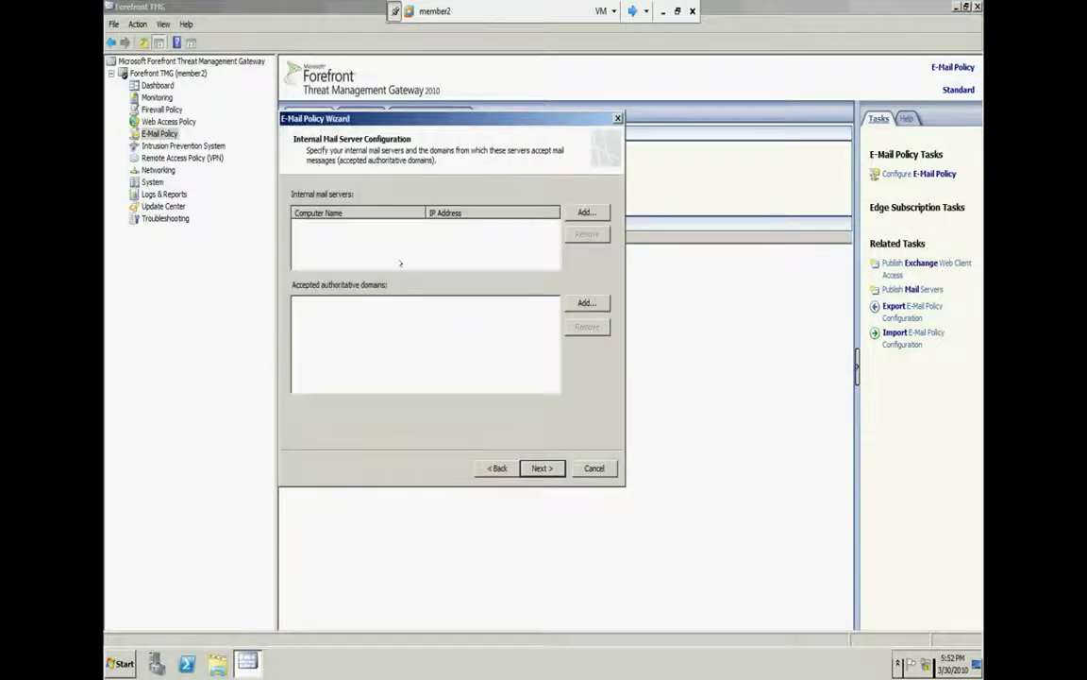
pyautogui.click(586, 211)
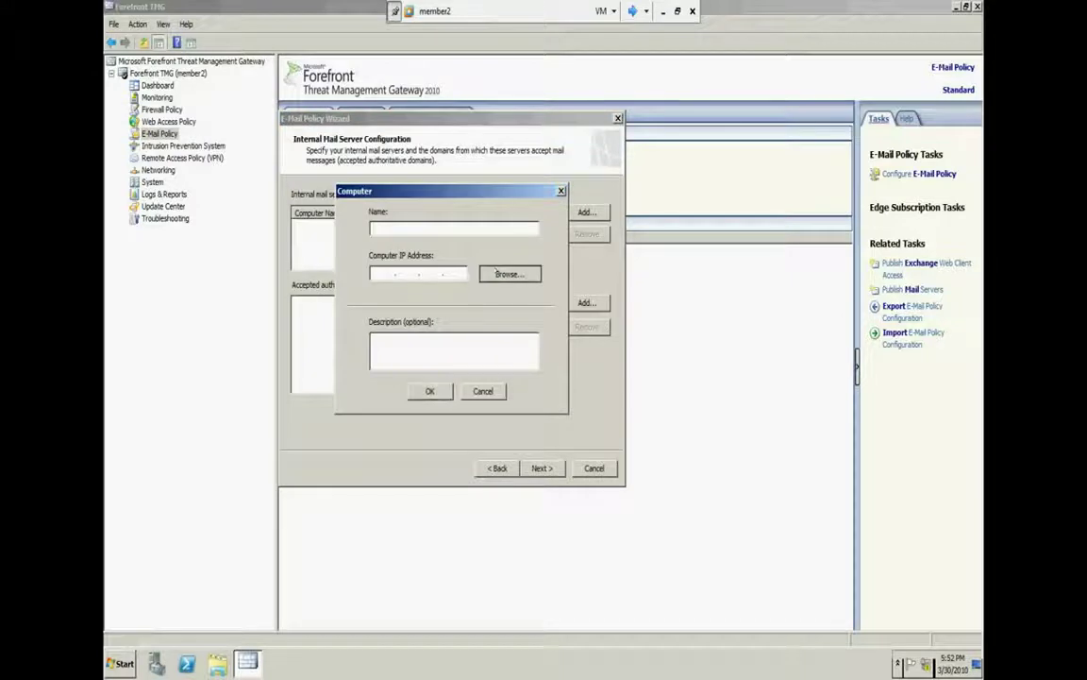
pyautogui.click(510, 273)
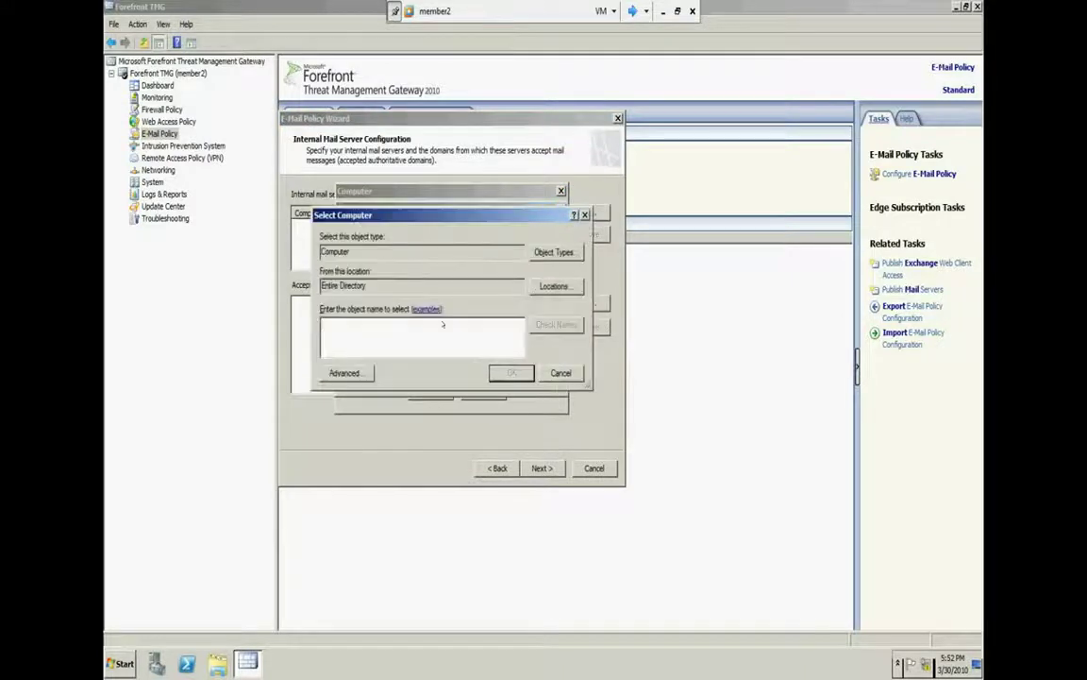
pyautogui.click(345, 372)
pyautogui.click(598, 350)
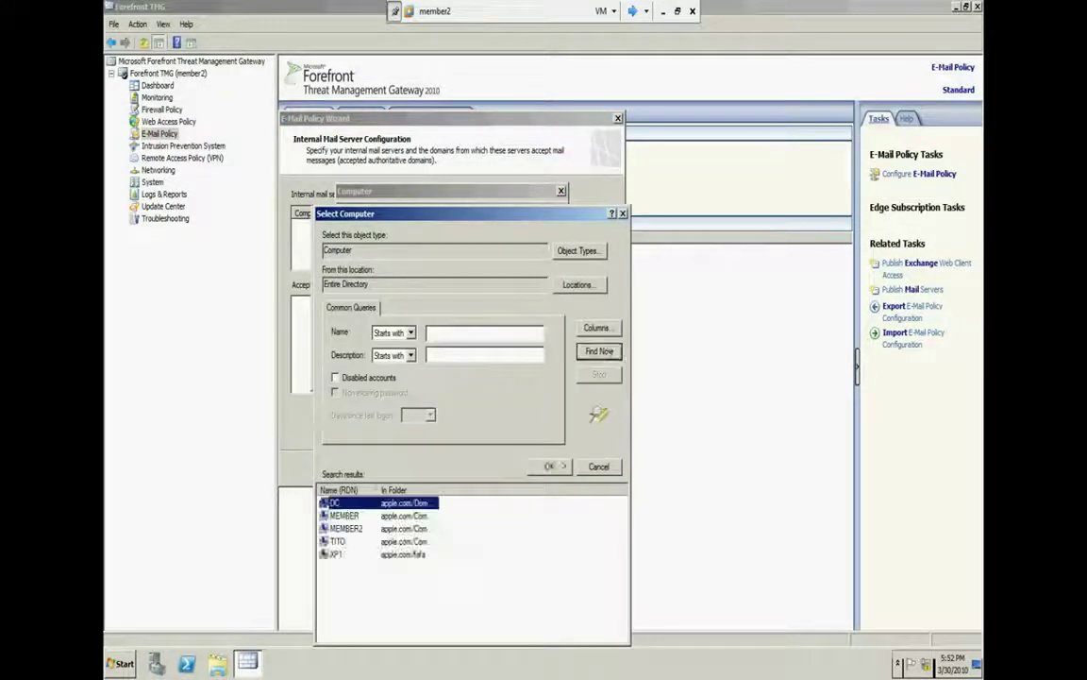
pyautogui.doubleClick(368, 540)
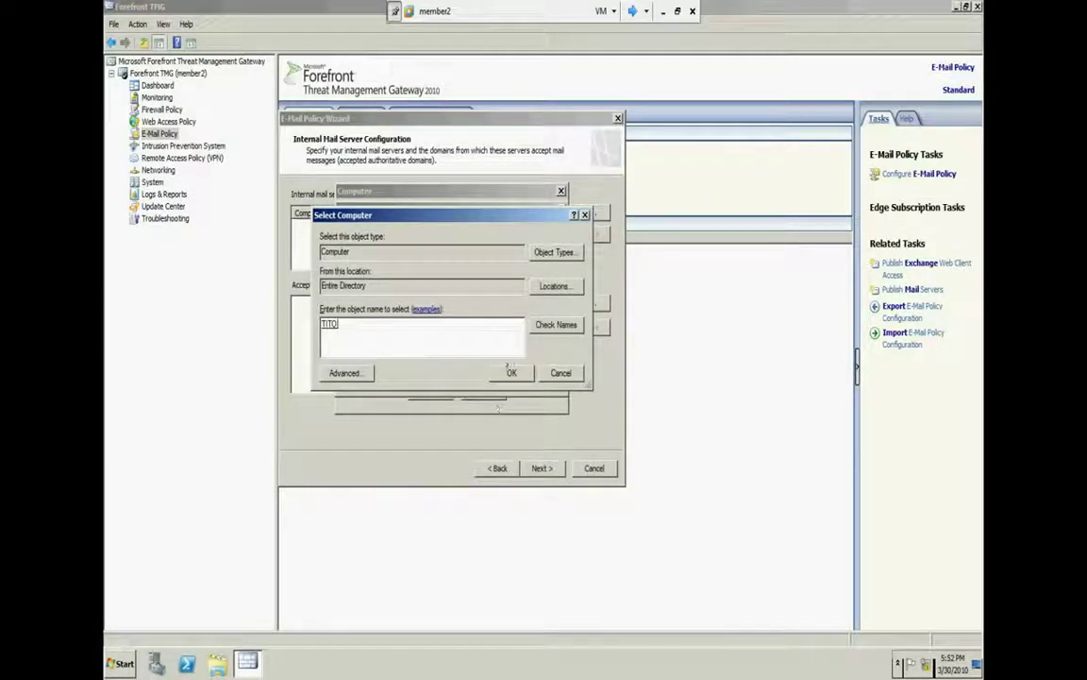
pyautogui.click(510, 370)
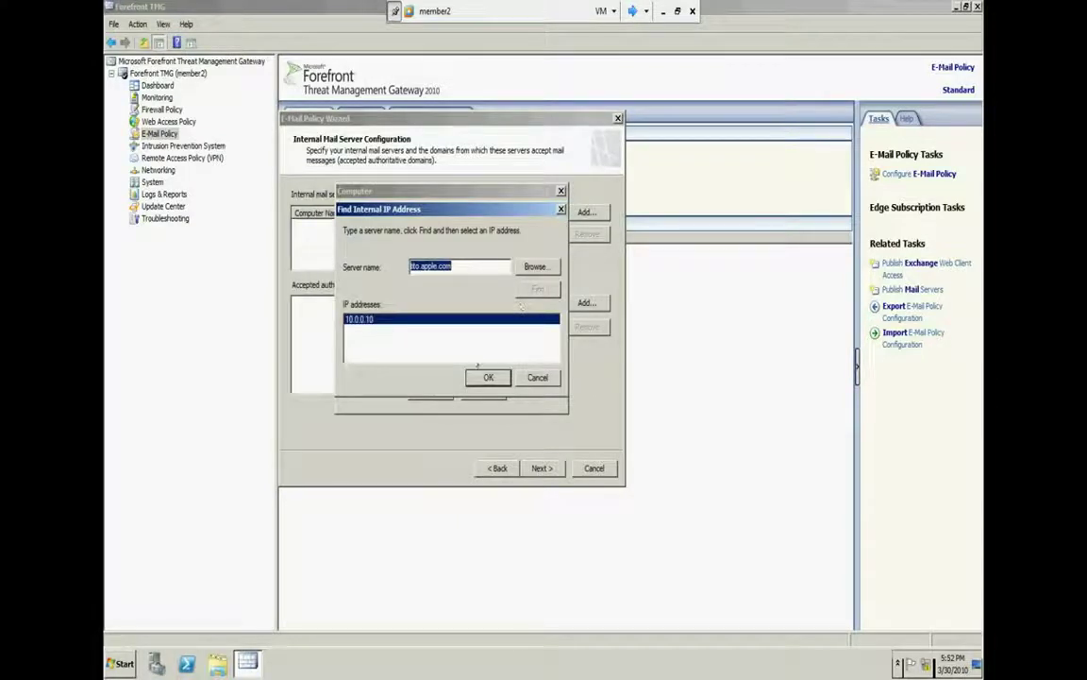
pyautogui.click(481, 377)
pyautogui.click(434, 391)
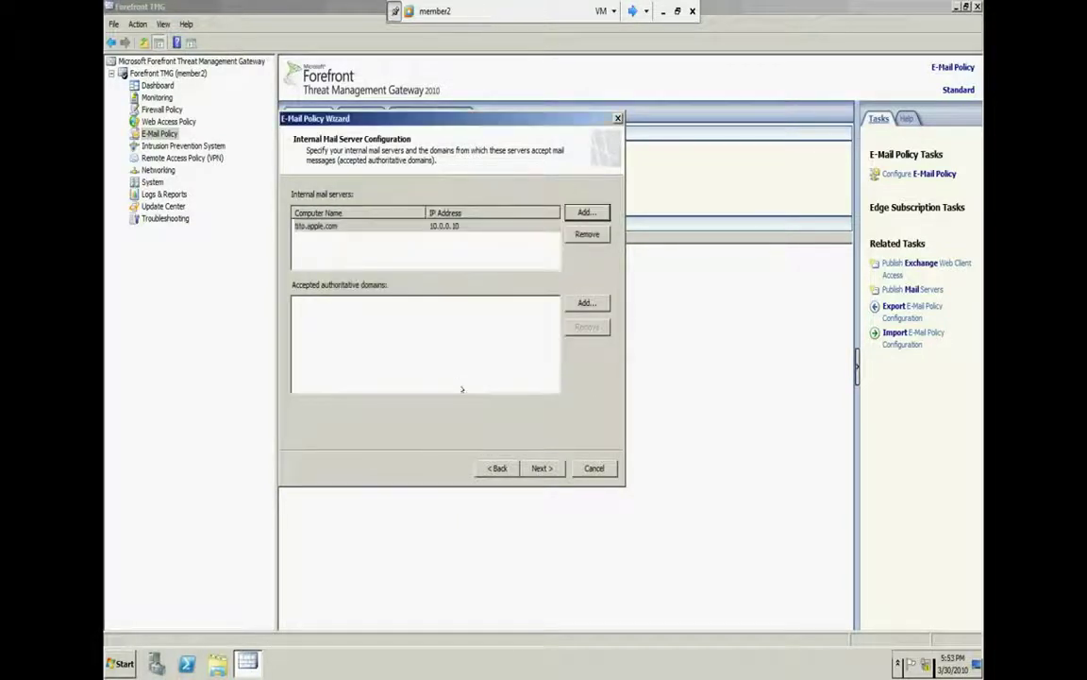
# Add *.apple.com as an accepted authoritative domain, then continue to the internal listener page
pyautogui.click(540, 467)
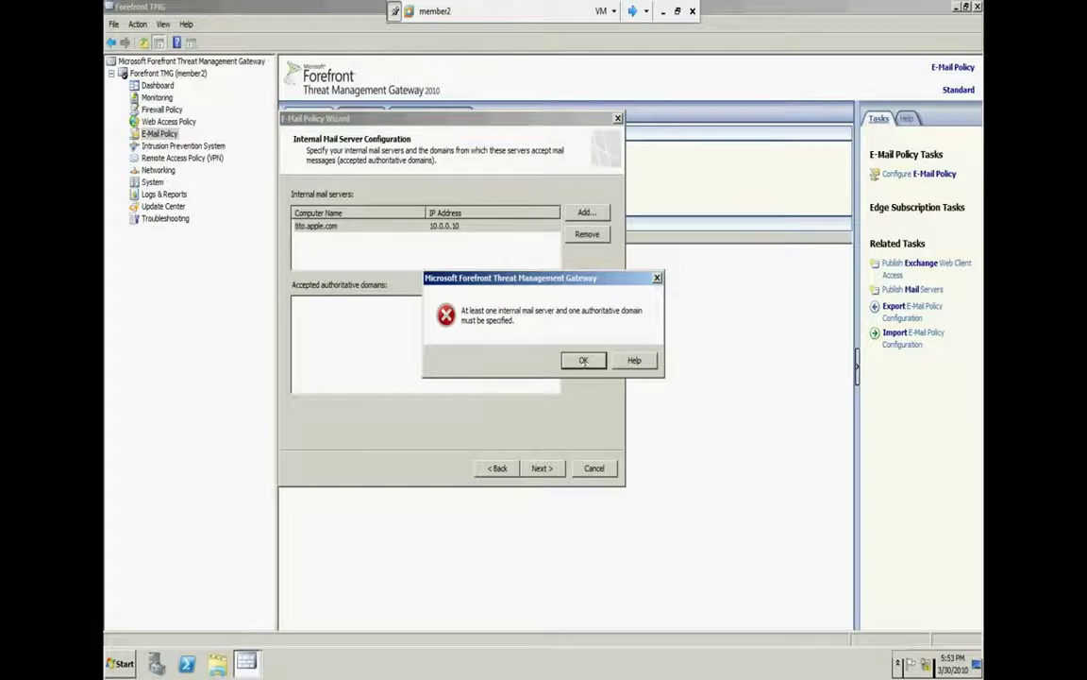
pyautogui.click(583, 360)
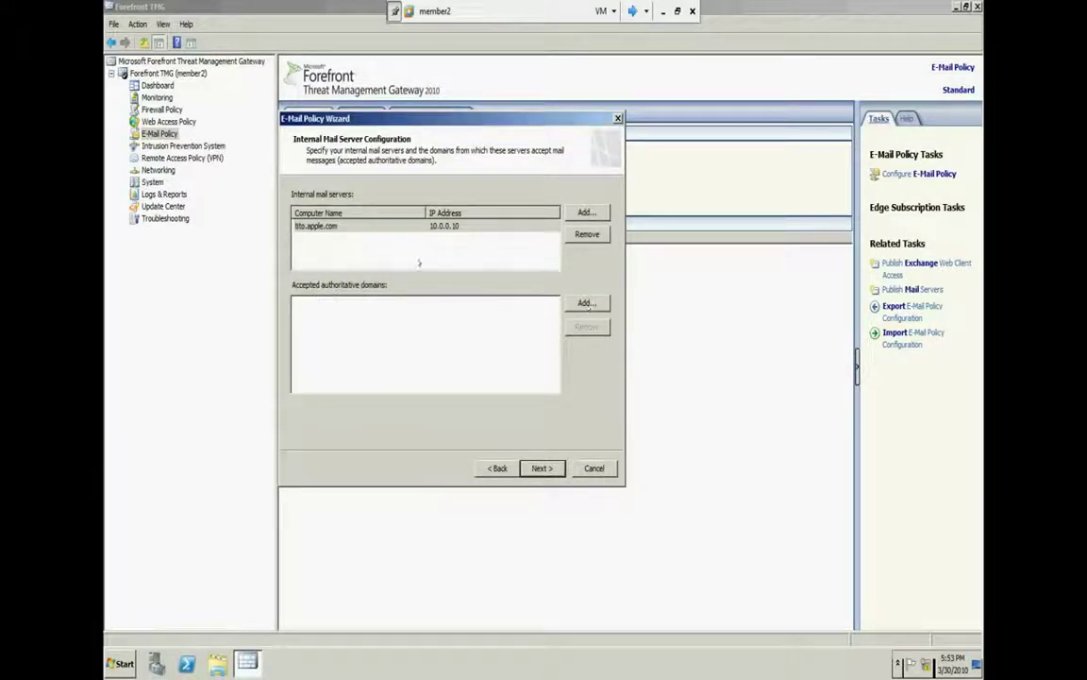
pyautogui.click(340, 227)
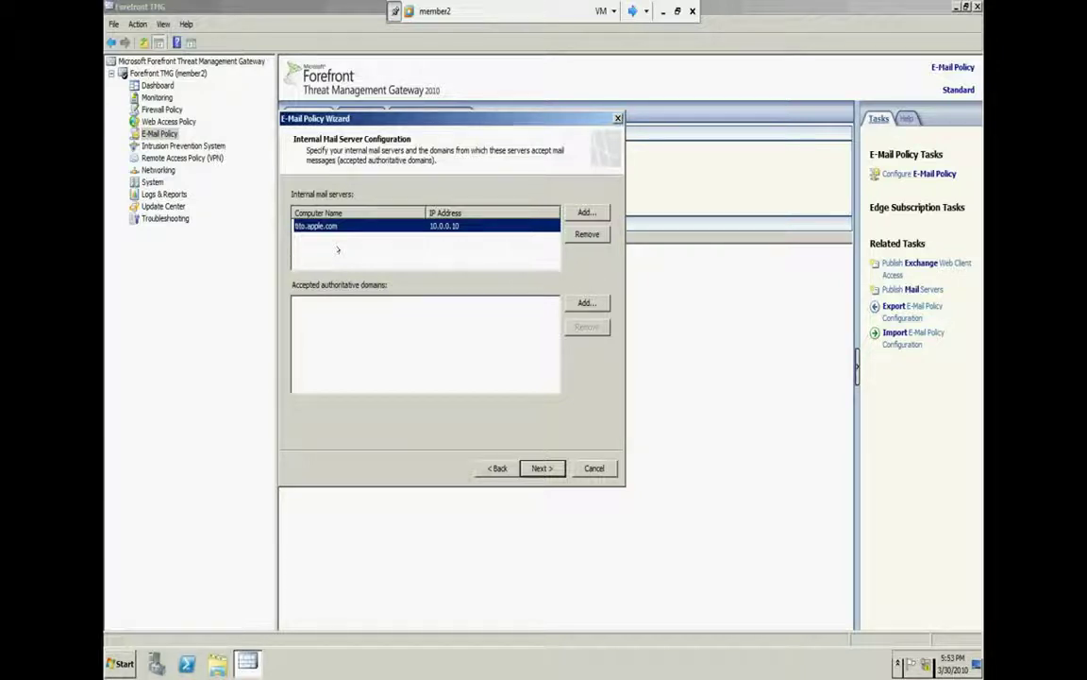
pyautogui.click(586, 302)
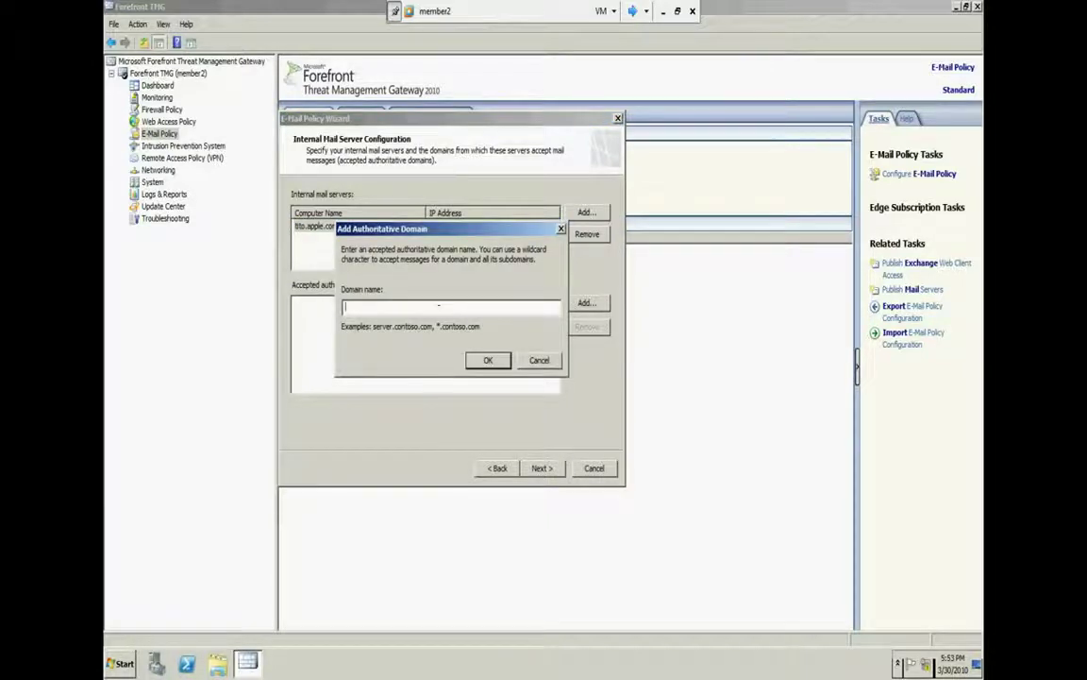
pyautogui.write('*.apple.')
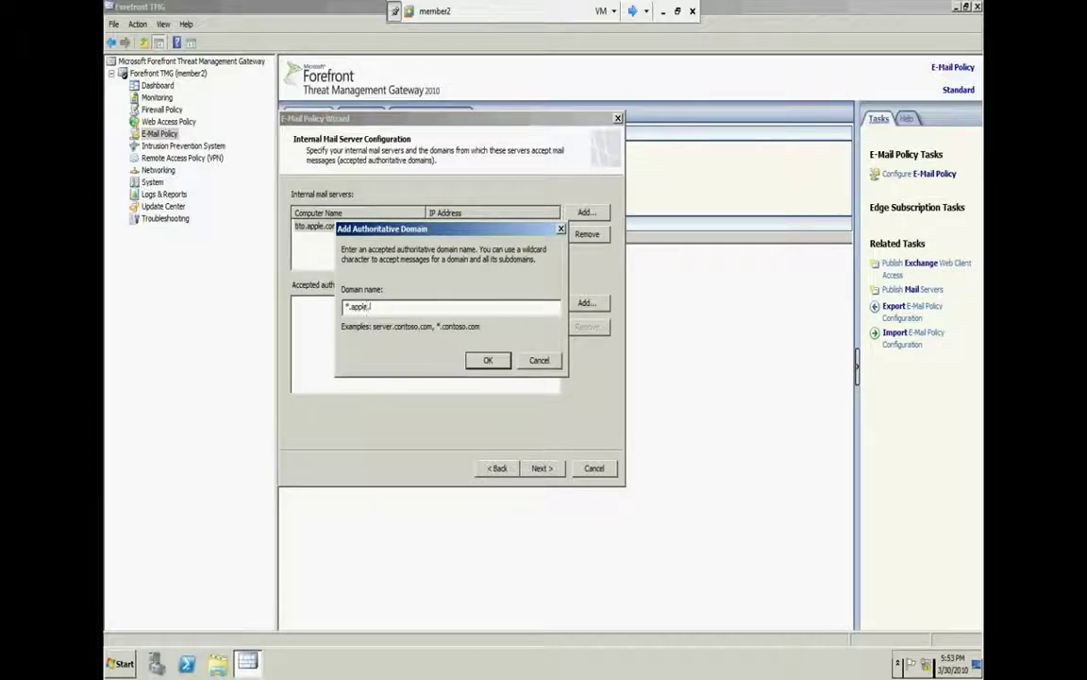
pyautogui.write('com')
pyautogui.click(484, 359)
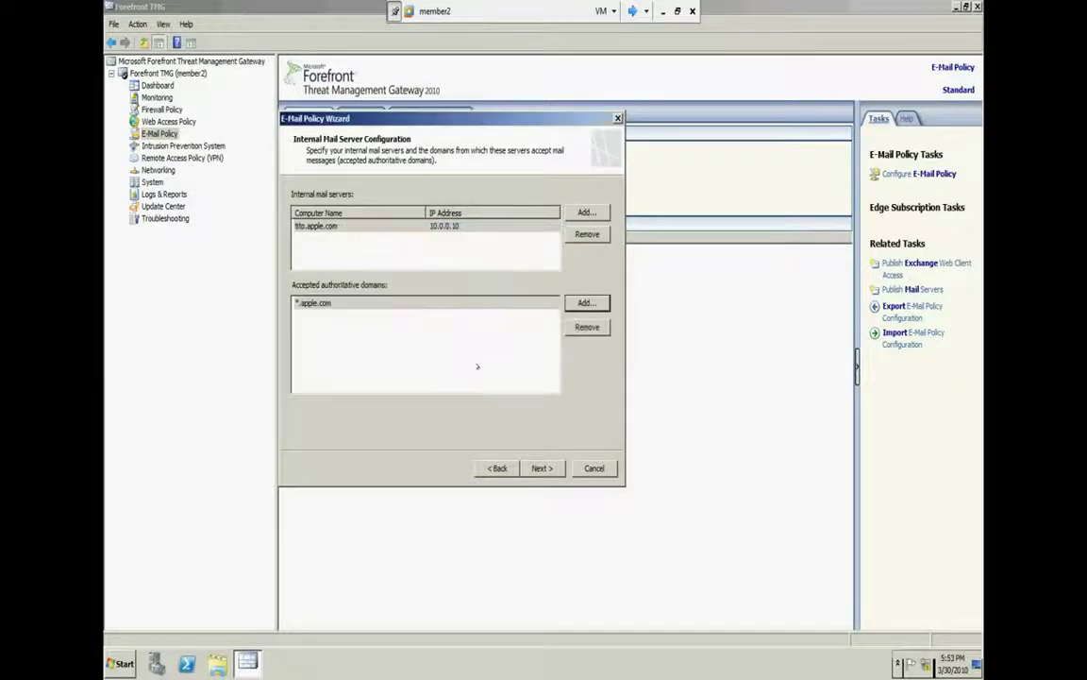
pyautogui.click(543, 467)
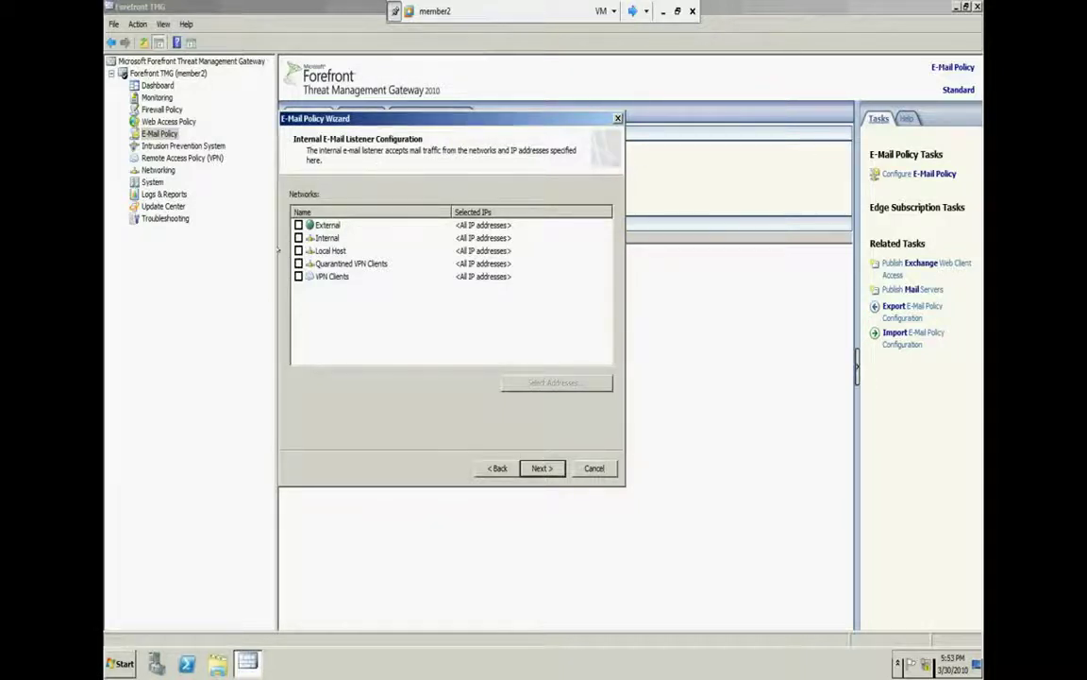
# Set the internal listener to Internal and Local Host, and the external listener to External
pyautogui.click(299, 238)
pyautogui.click(330, 250)
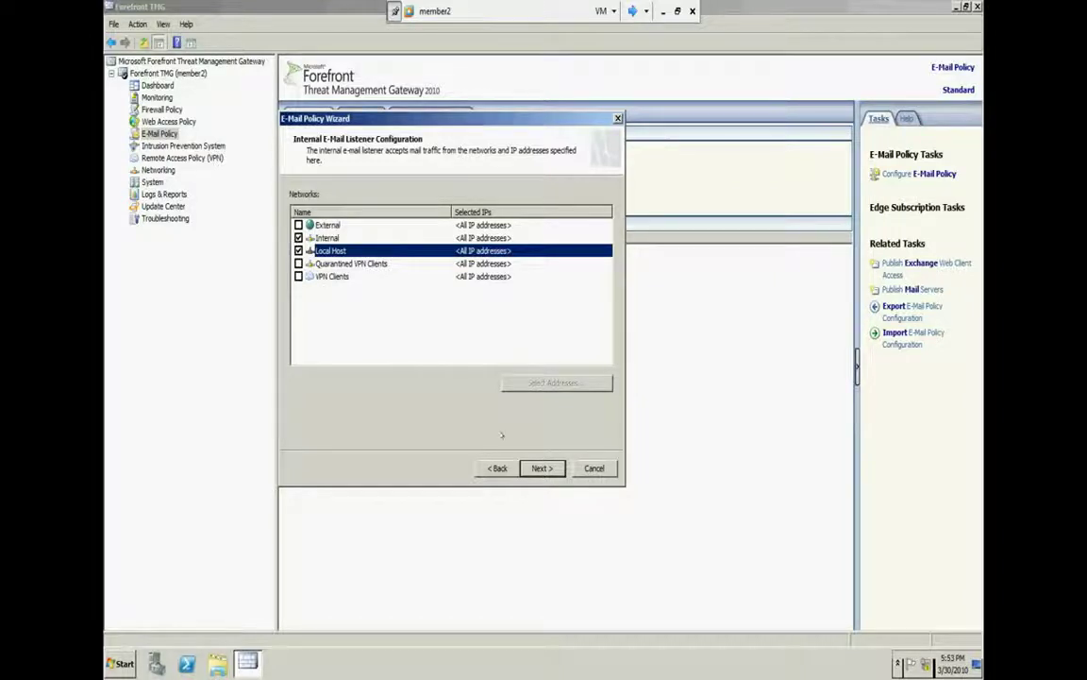
pyautogui.click(541, 468)
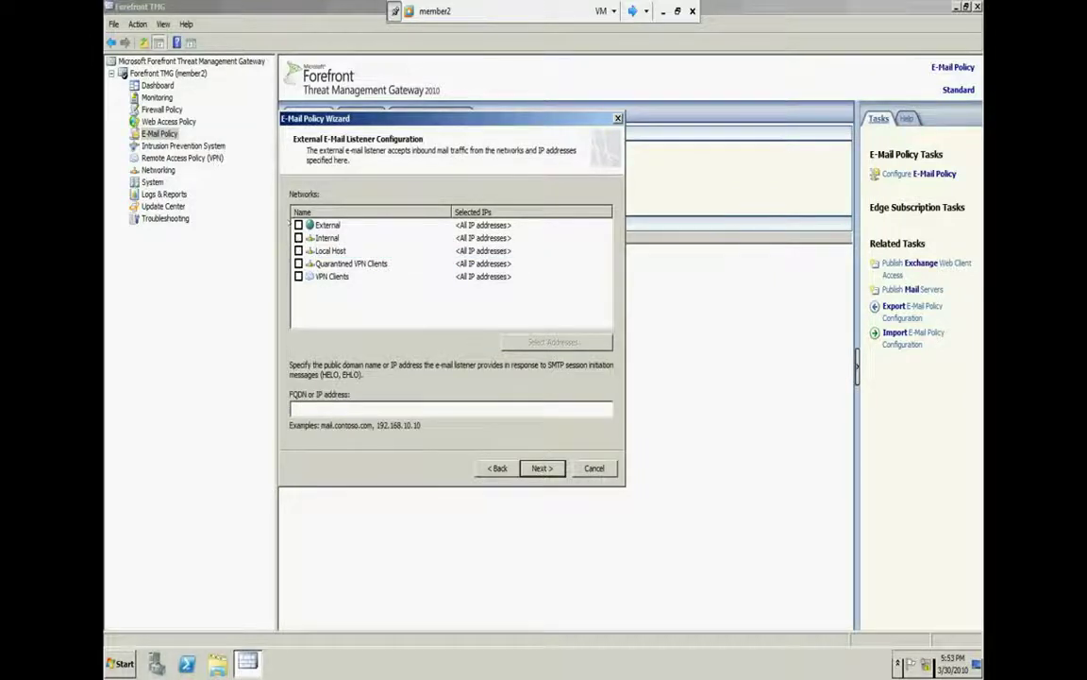
pyautogui.click(298, 225)
pyautogui.click(358, 406)
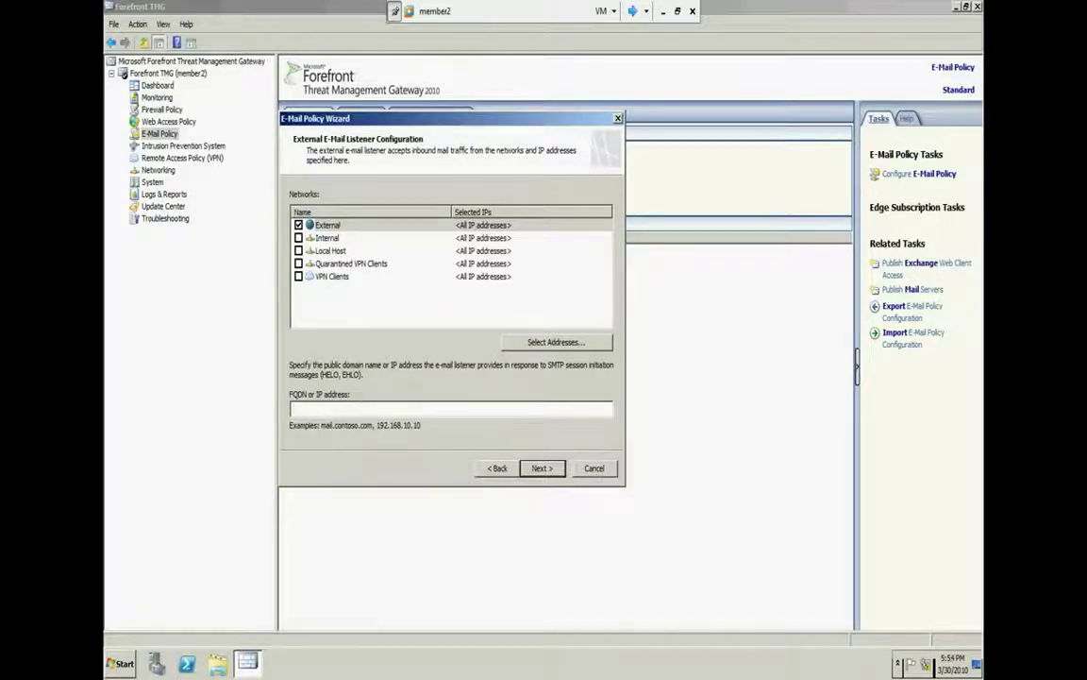
pyautogui.click(926, 663)
# Check the wan adapter's details for its IPv4 address 192.168.14.199, then close them
pyautogui.click(898, 629)
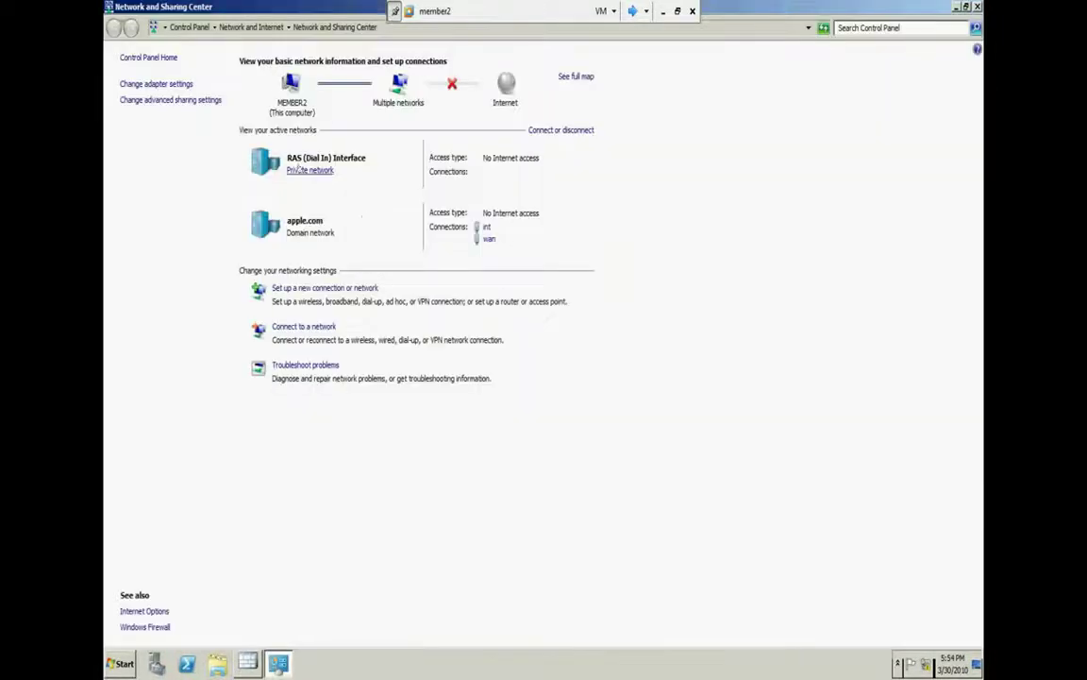
pyautogui.click(153, 84)
pyautogui.doubleClick(283, 87)
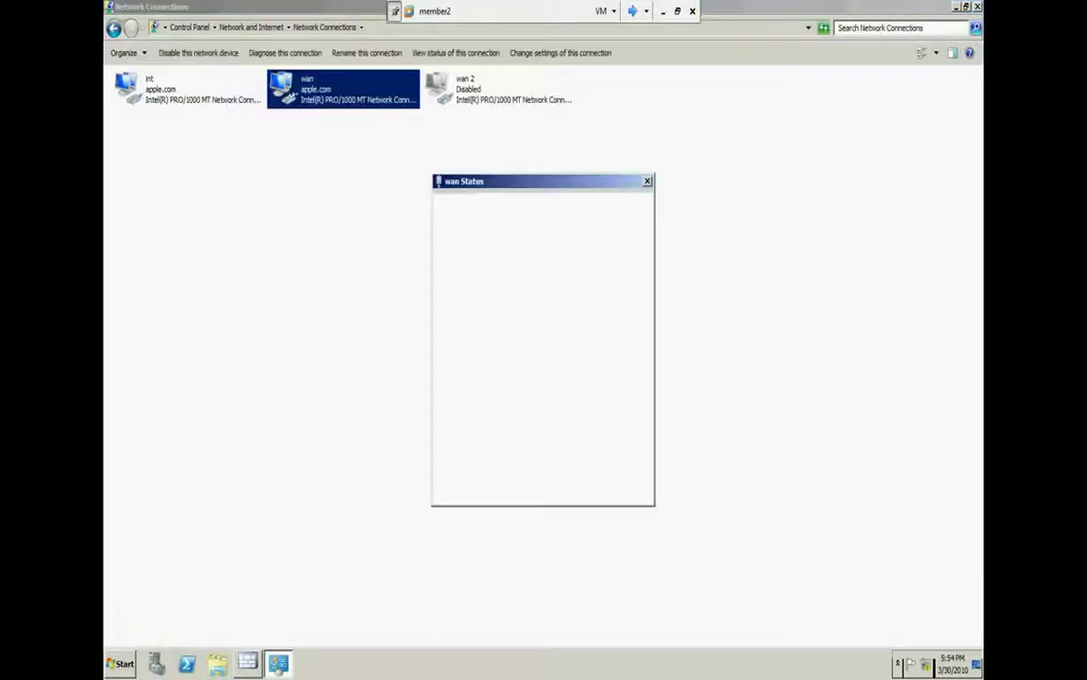
pyautogui.click(478, 320)
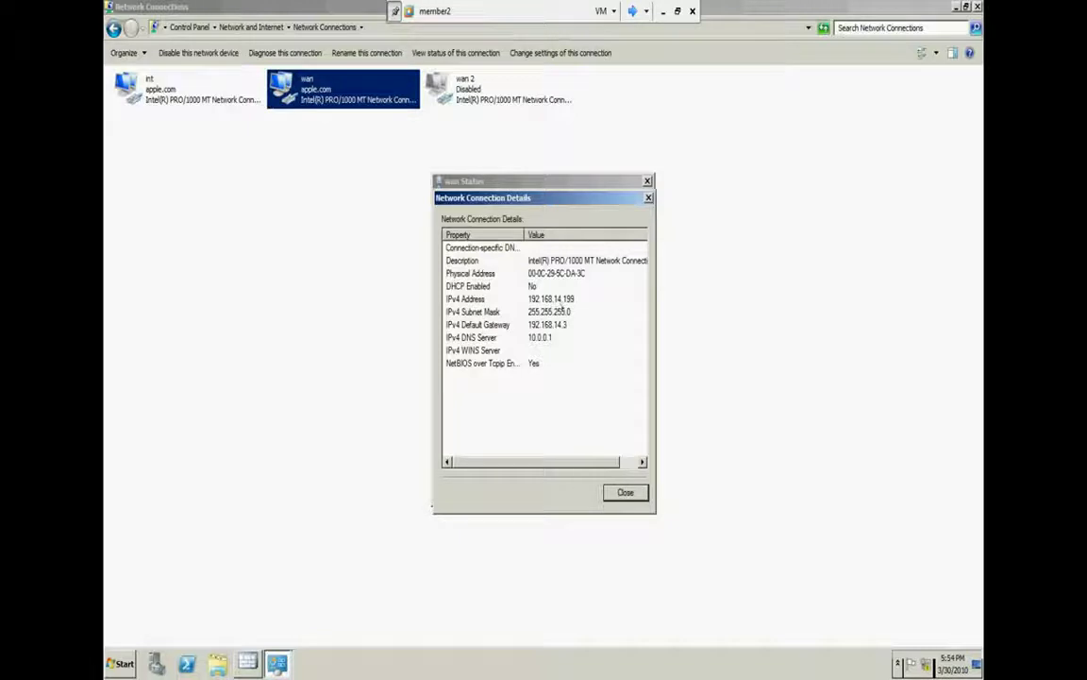
pyautogui.click(625, 491)
pyautogui.click(625, 489)
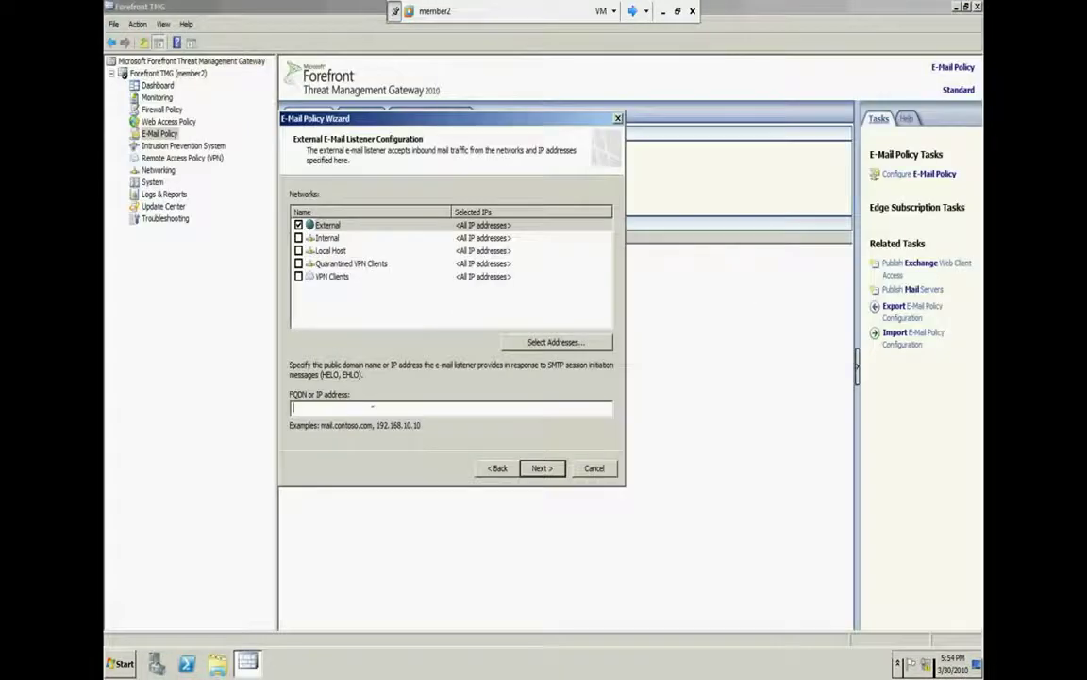
# Use 192.168.14.199 for the external listener, keep spam and virus filtering, and enable SMTP system rules
pyautogui.write('192.168.')
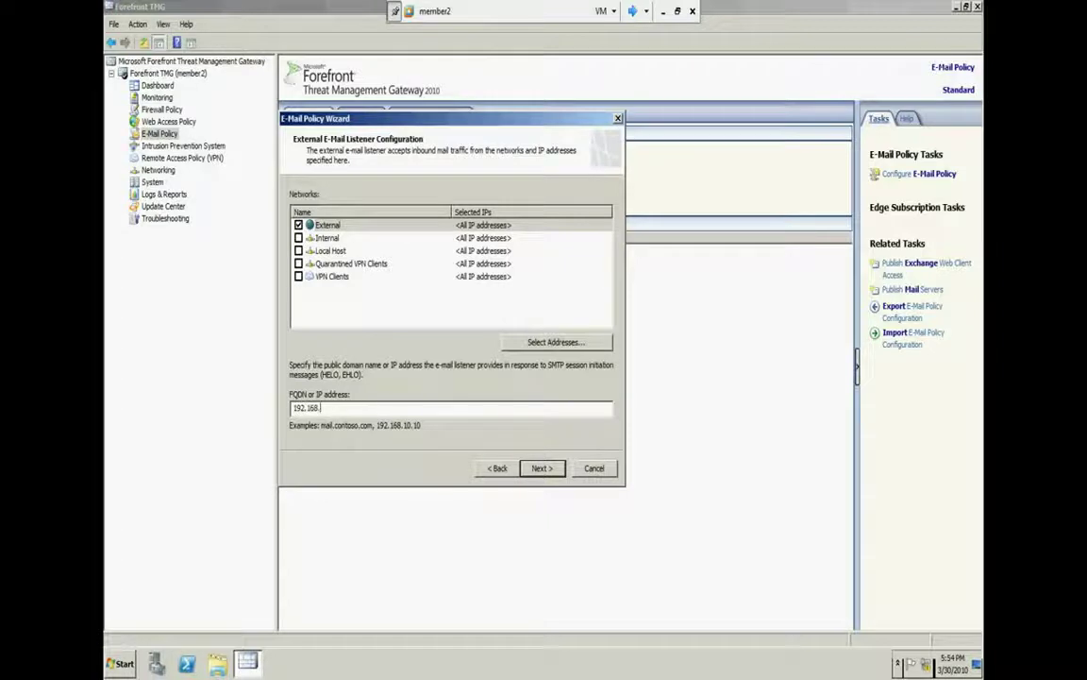
pyautogui.write('14.199')
pyautogui.click(537, 467)
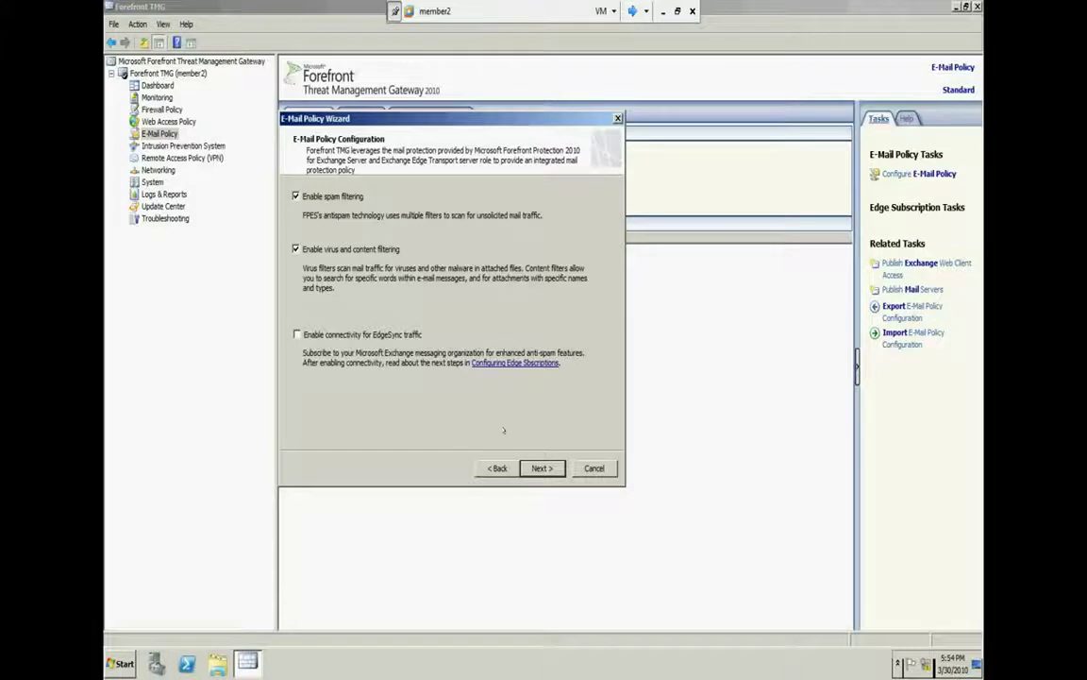
pyautogui.click(534, 468)
pyautogui.click(531, 467)
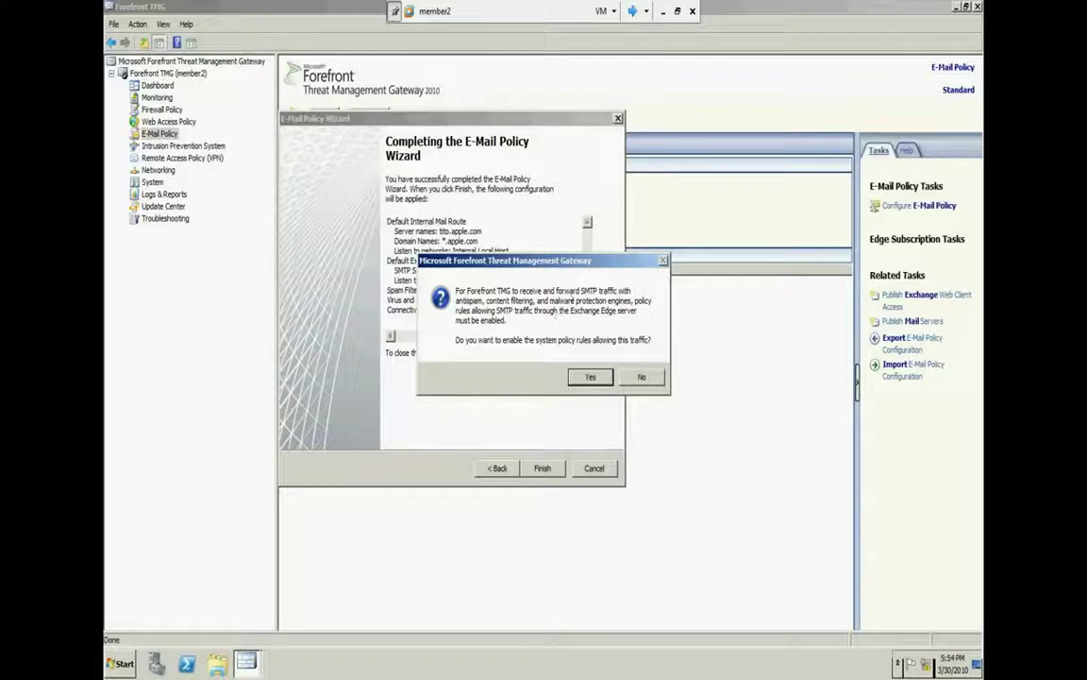
pyautogui.click(590, 377)
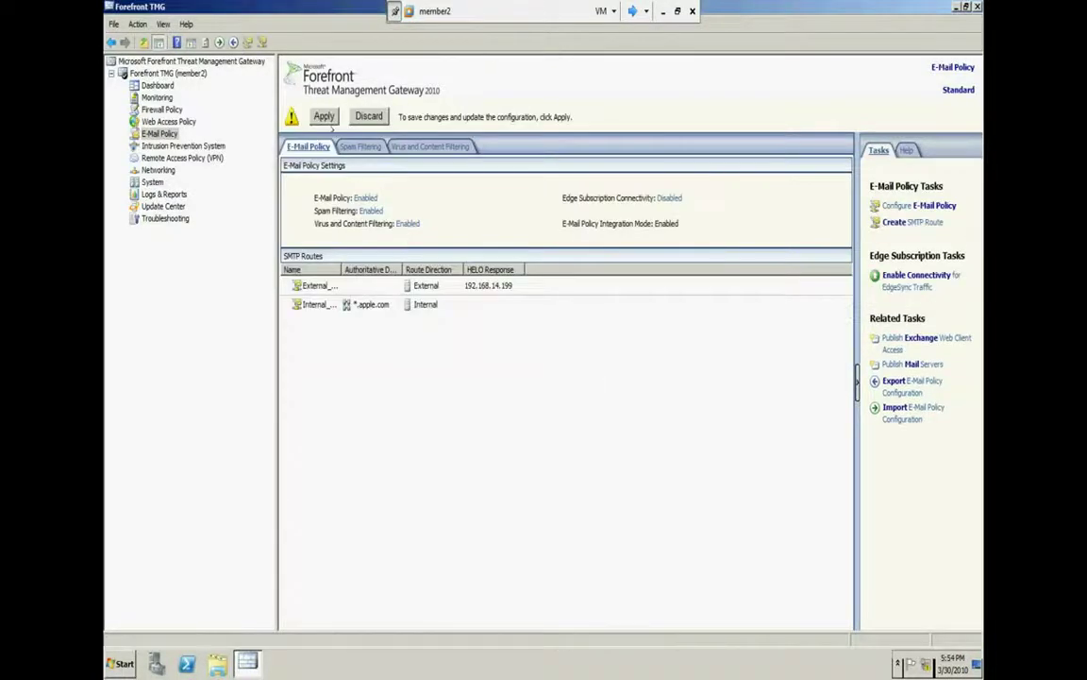
# Apply and save the configuration, review the External and Internal SMTP routes, then go to Spam Filtering
pyautogui.click(323, 117)
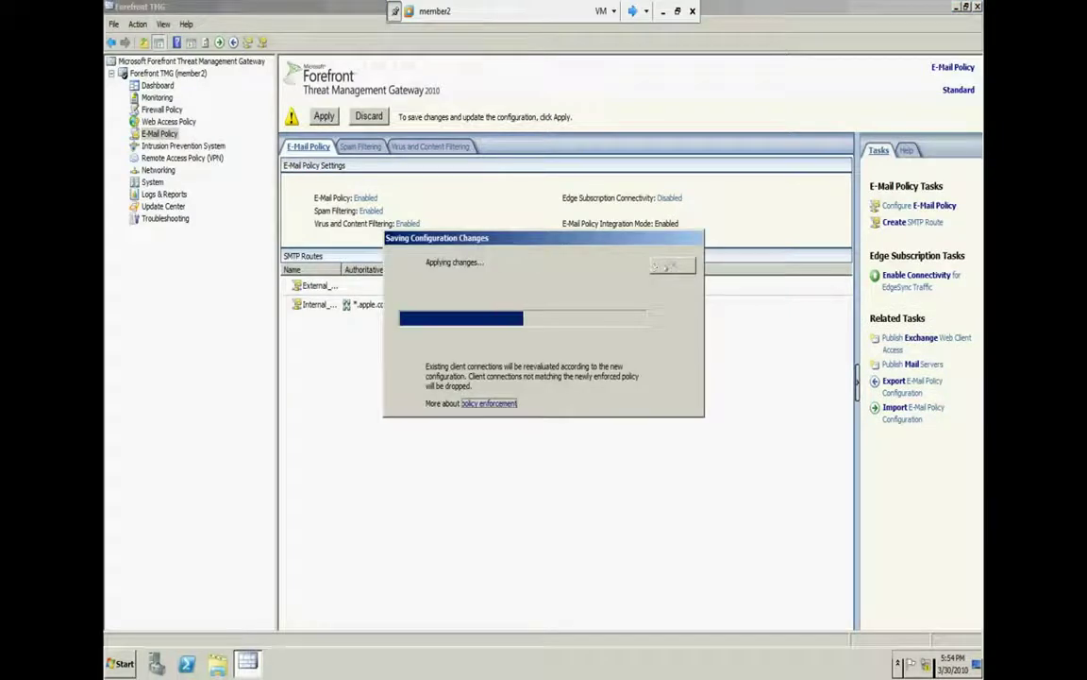
pyautogui.click(672, 266)
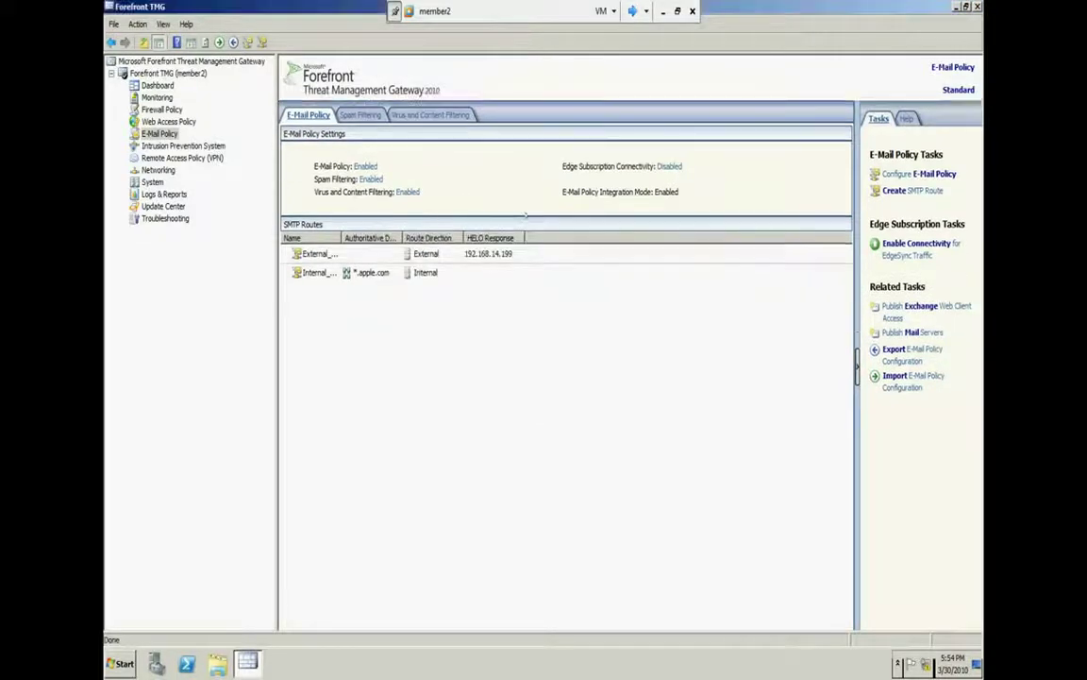
pyautogui.click(581, 253)
pyautogui.click(569, 274)
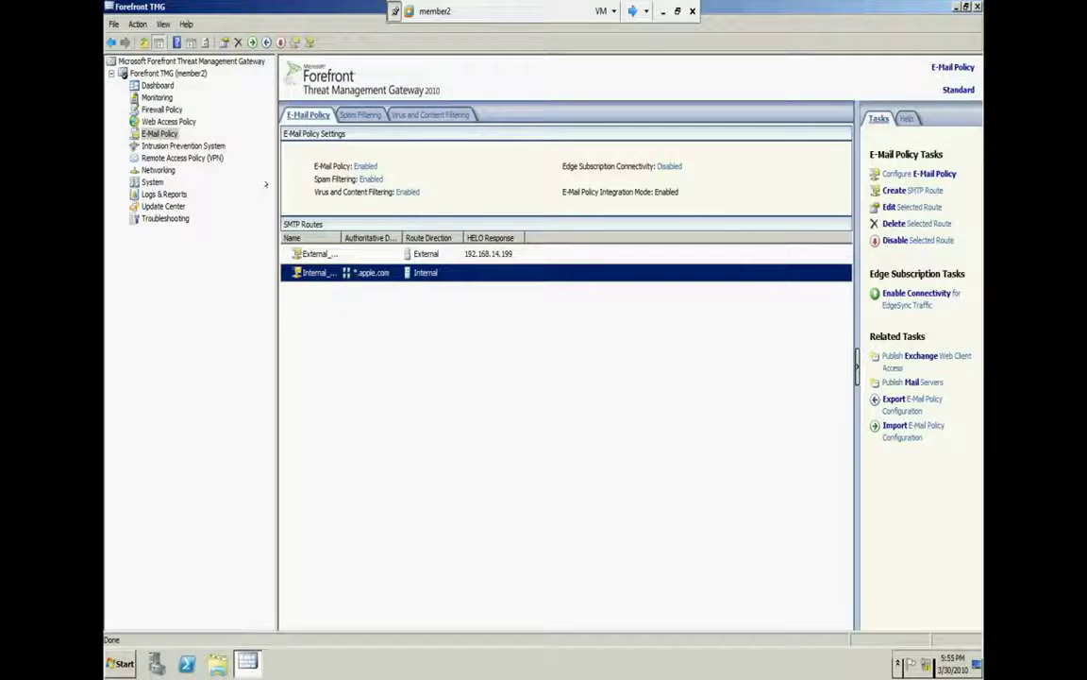
pyautogui.click(358, 114)
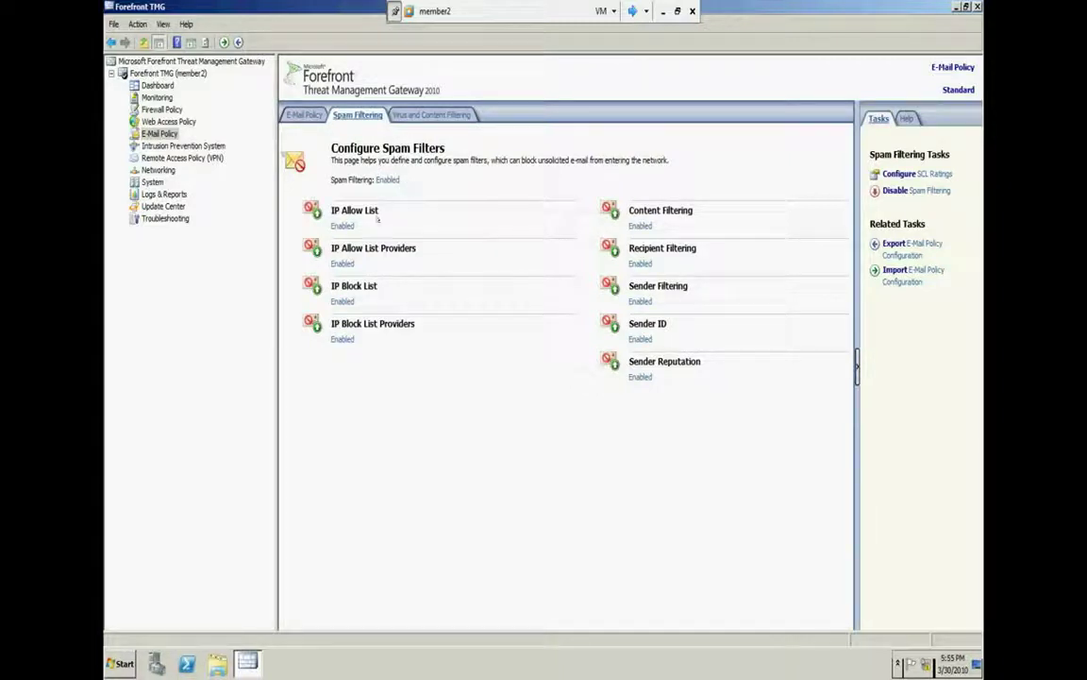
# Repeatedly open the IP Allow List properties and review its Allowed Addresses tab
pyautogui.doubleClick(321, 204)
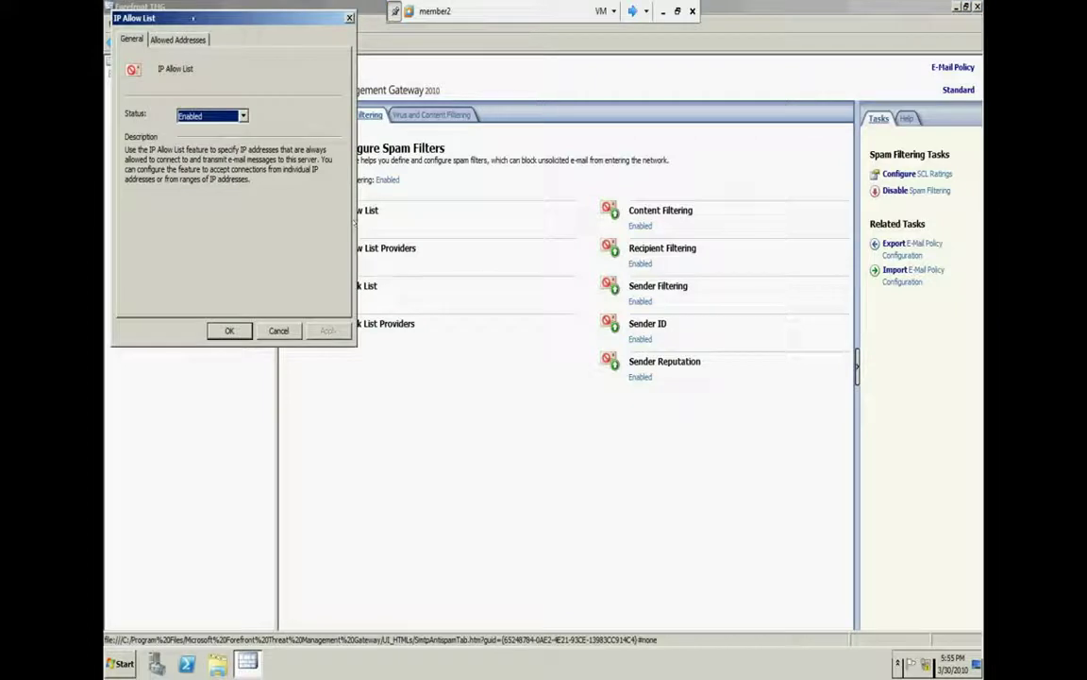
pyautogui.click(272, 329)
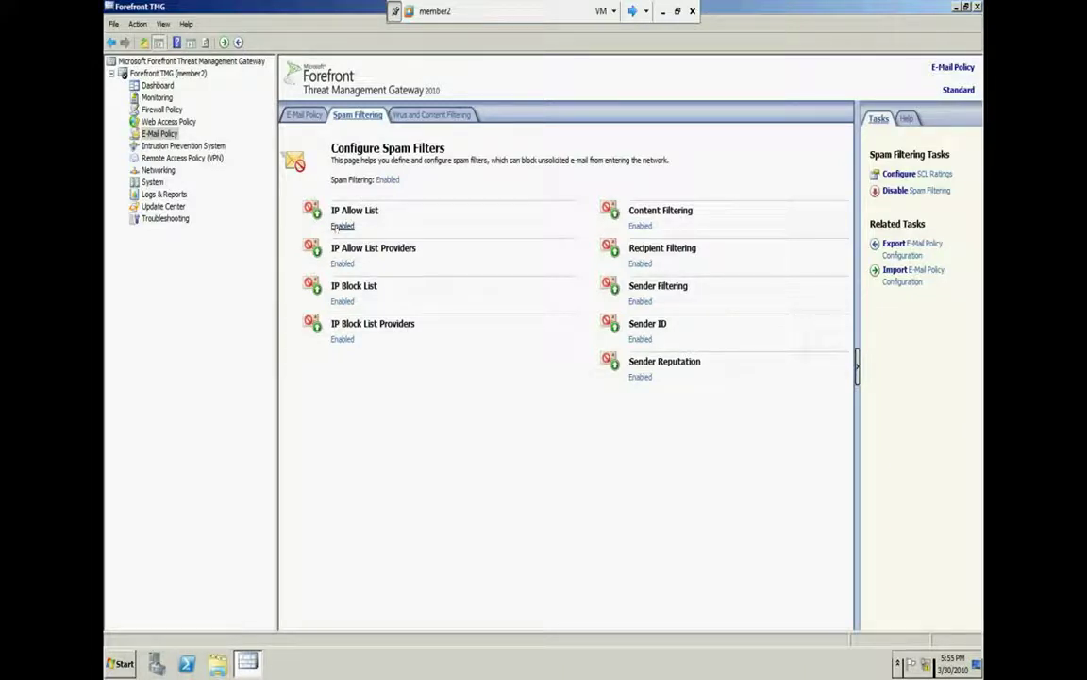
pyautogui.click(337, 227)
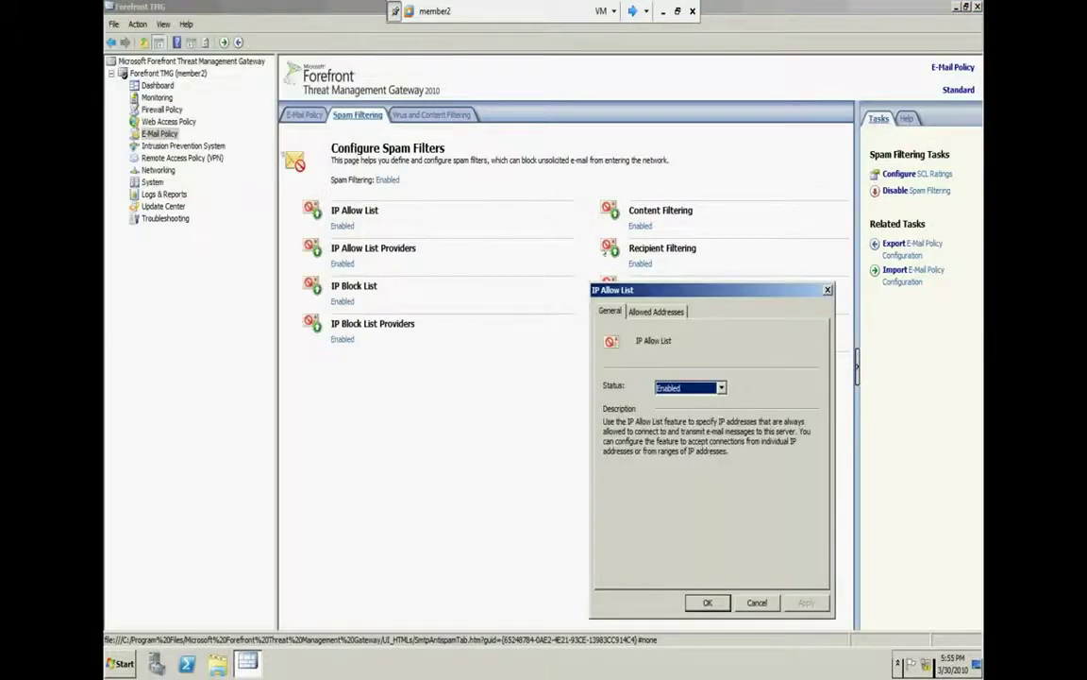
pyautogui.click(651, 311)
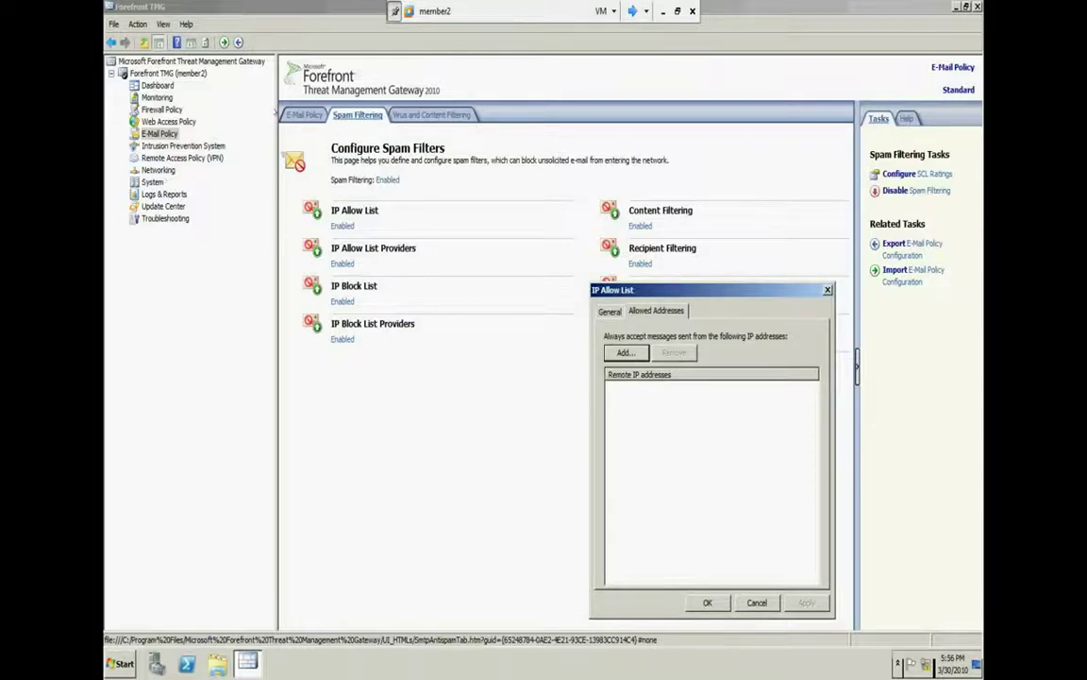
pyautogui.click(757, 602)
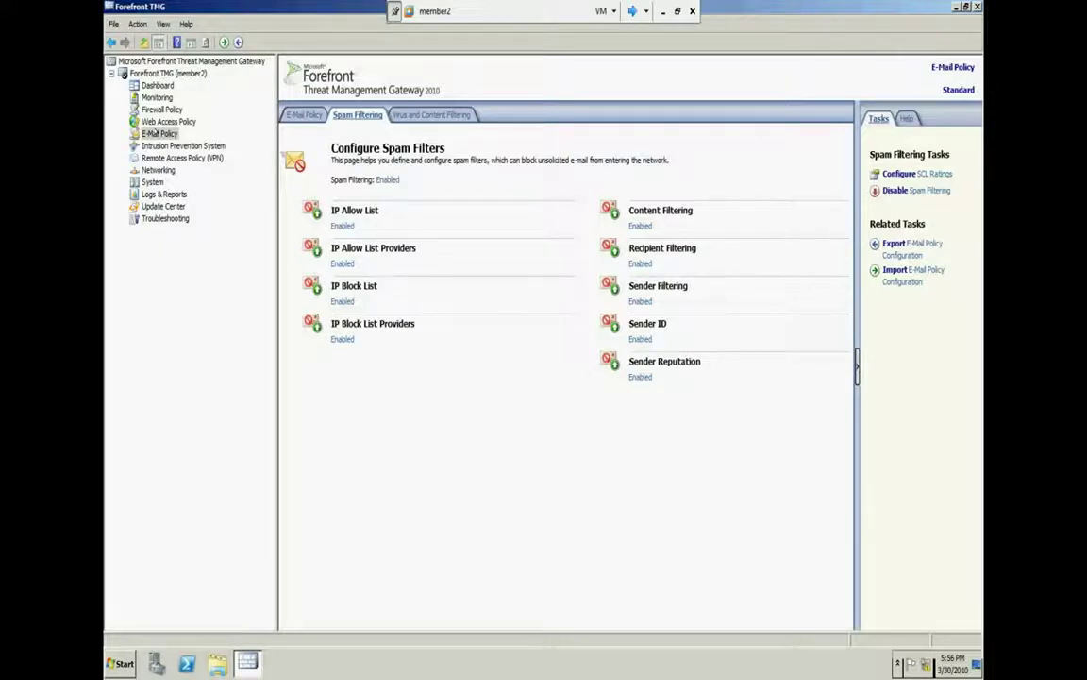
pyautogui.click(336, 224)
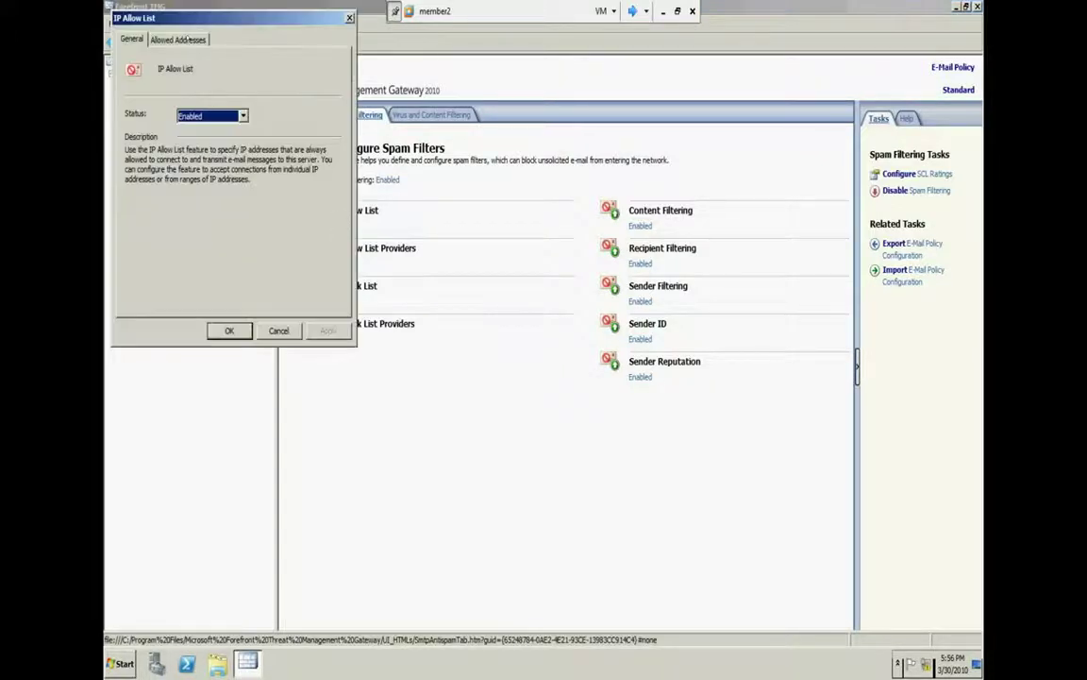
pyautogui.click(177, 38)
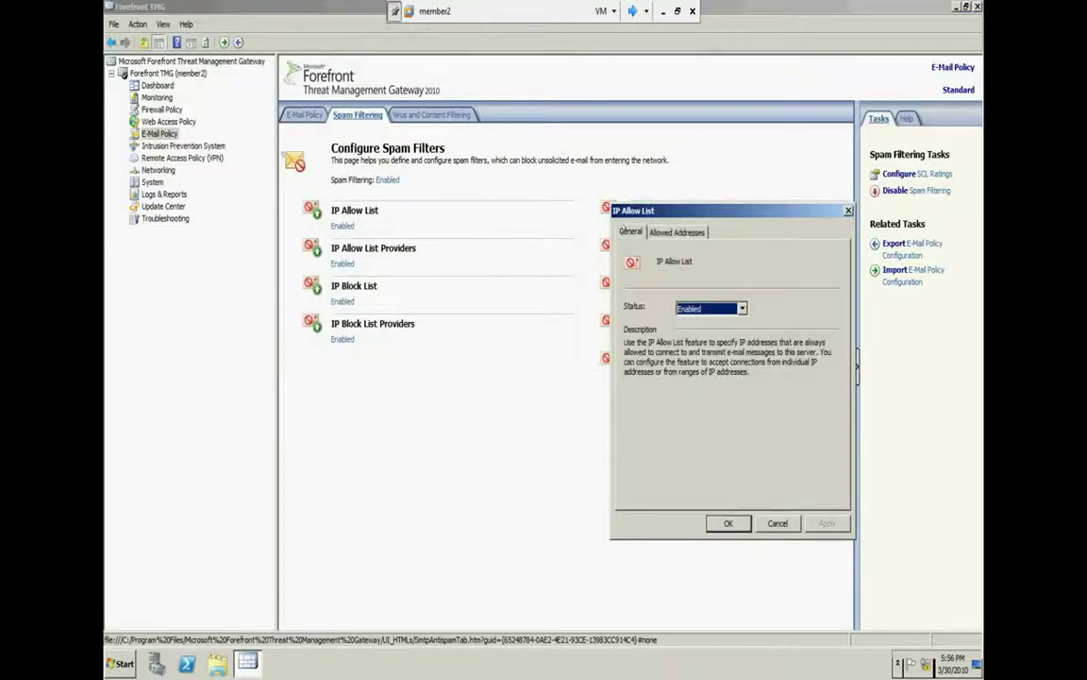
pyautogui.click(661, 231)
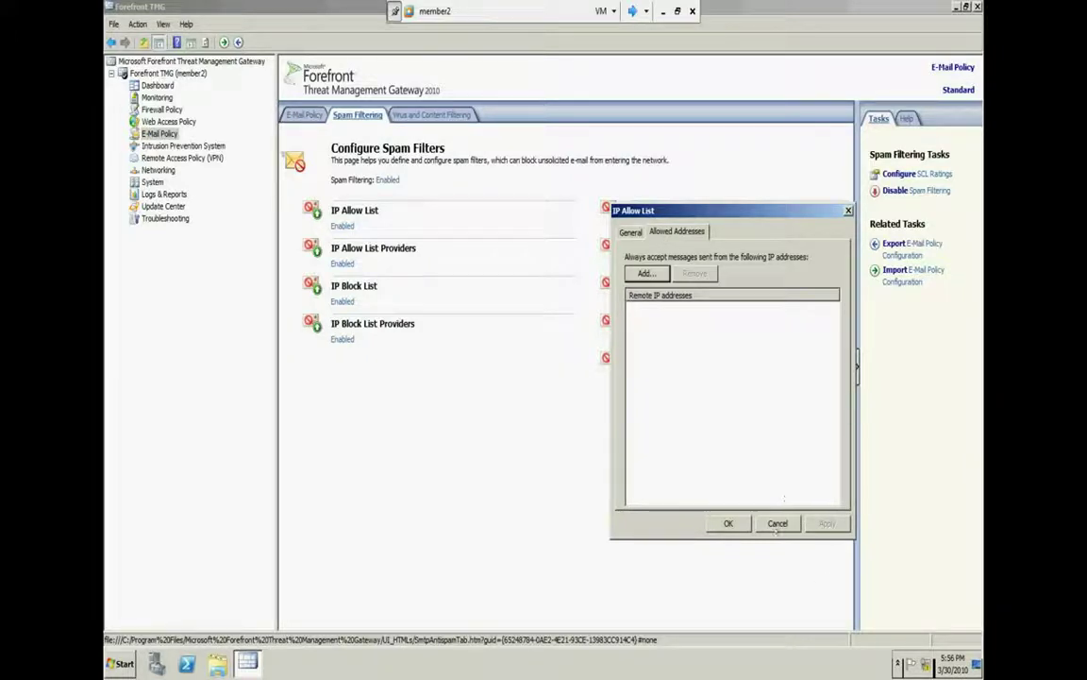
pyautogui.click(728, 523)
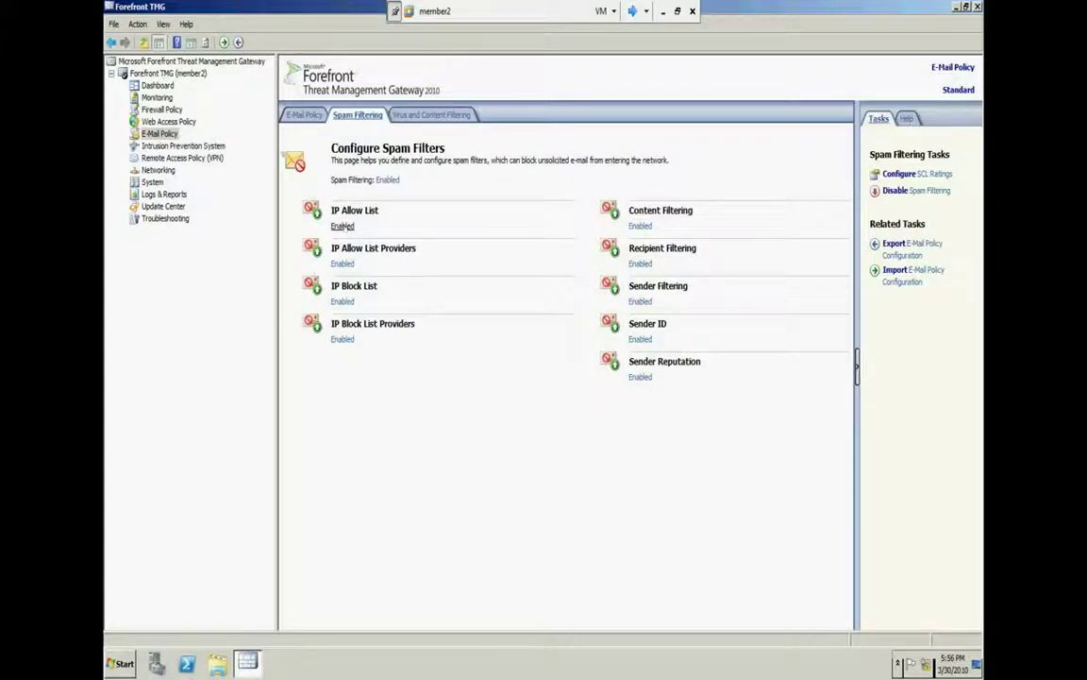
pyautogui.click(342, 226)
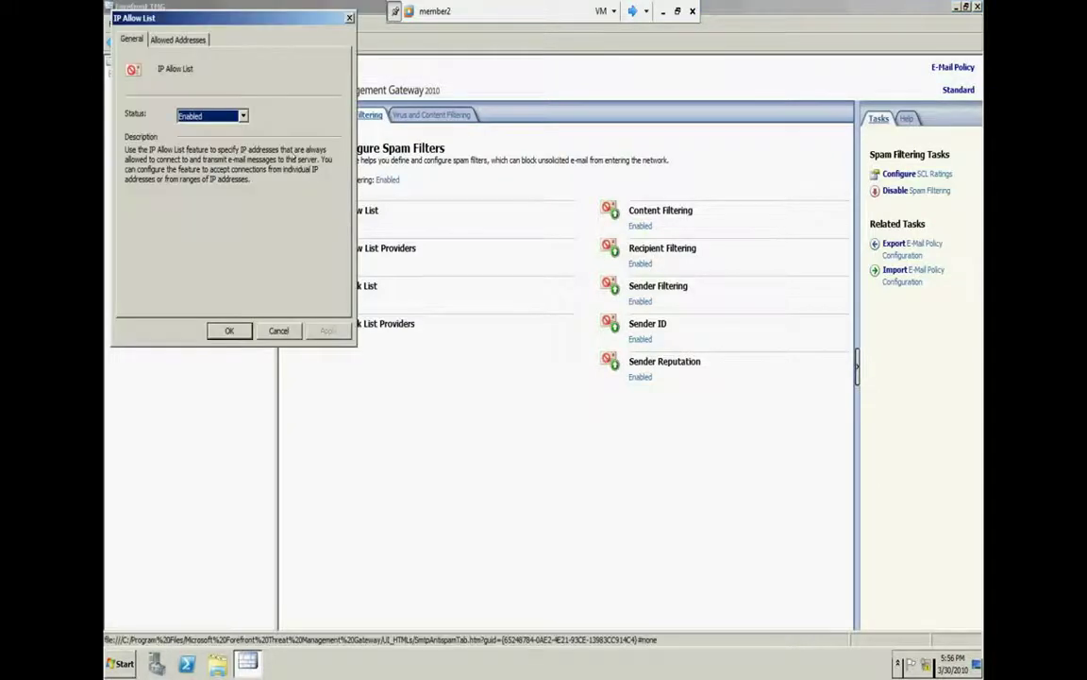
# Add 1.1.1.1 to the IP Allow List's allowed addresses, then open the IP Block List properties
pyautogui.click(185, 38)
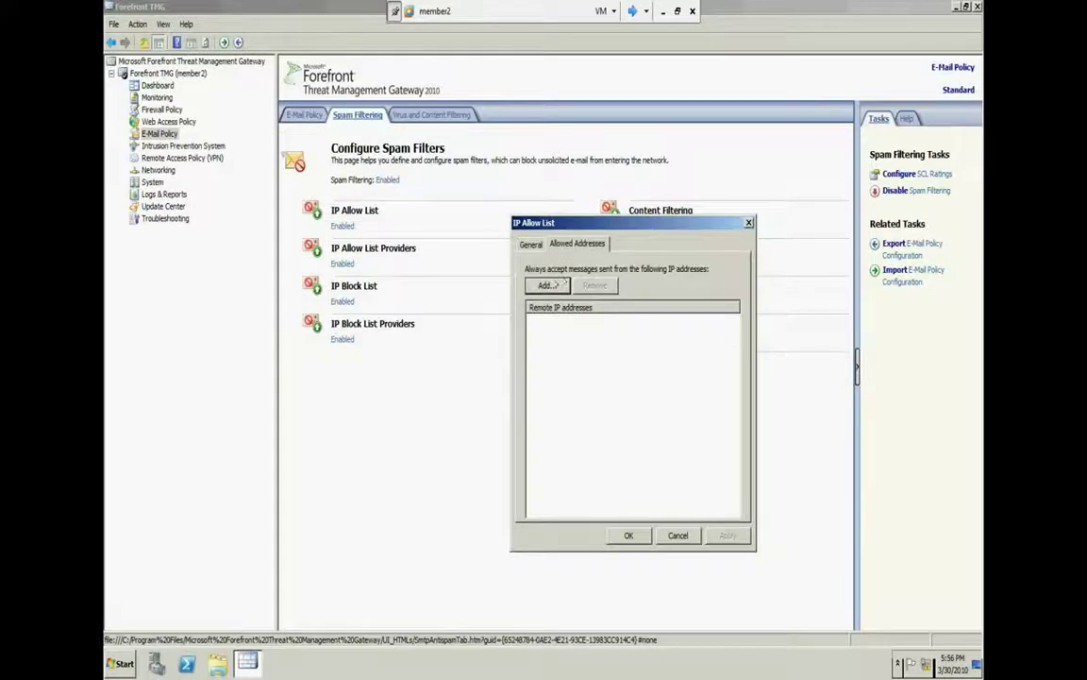
pyautogui.click(555, 285)
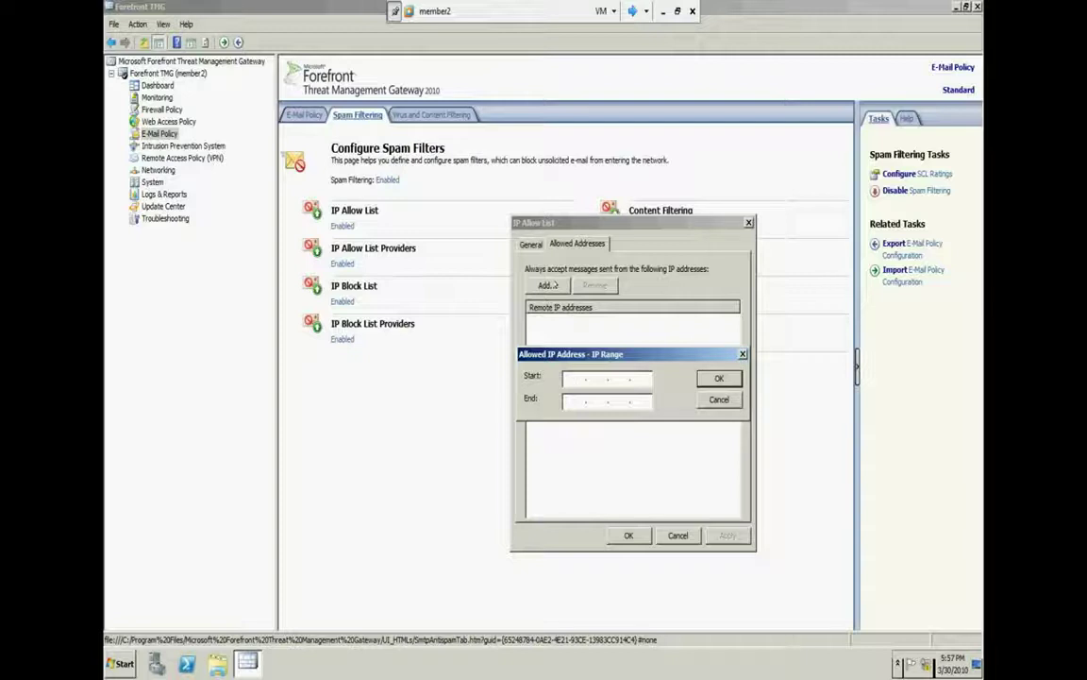
pyautogui.write('1.1.1.1')
pyautogui.press('Return')
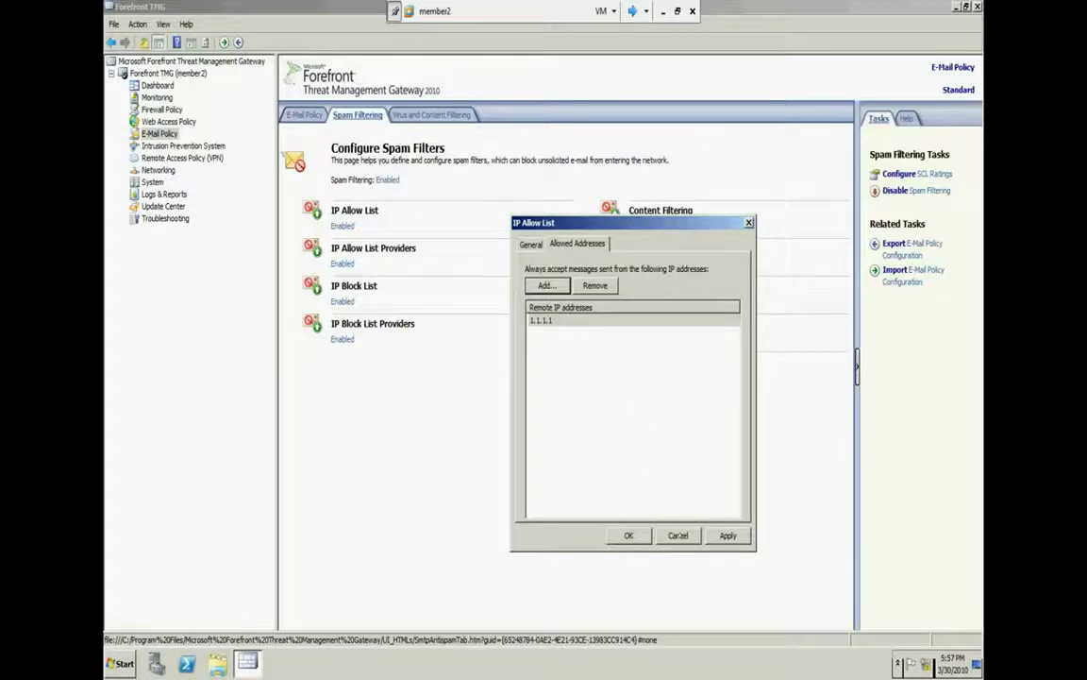
pyautogui.click(679, 535)
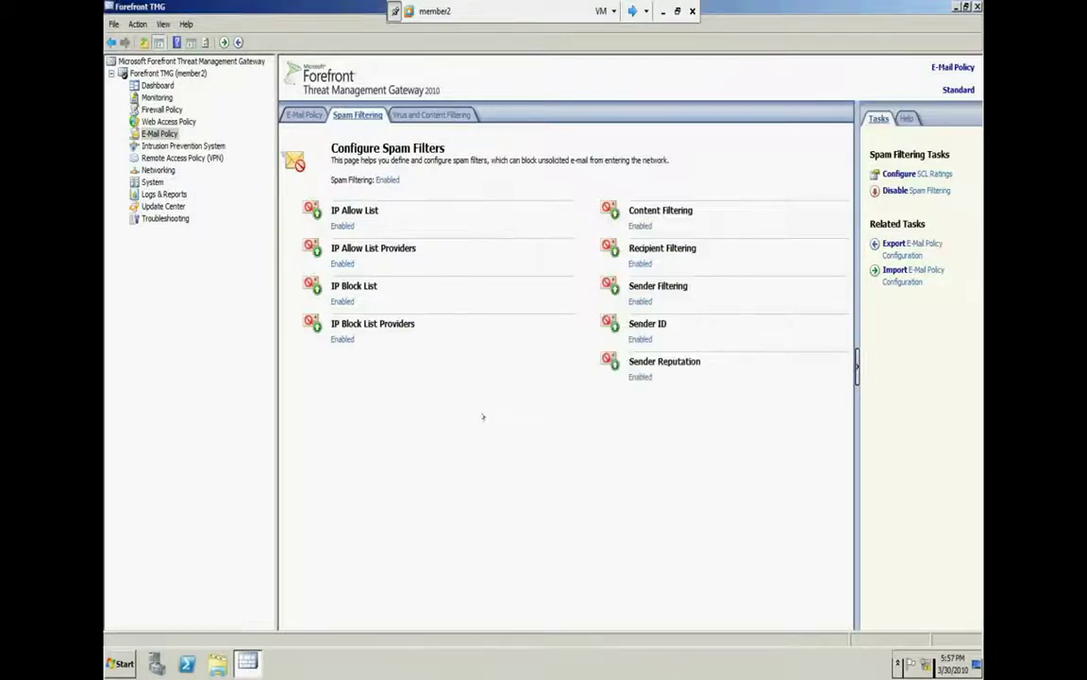
pyautogui.doubleClick(312, 273)
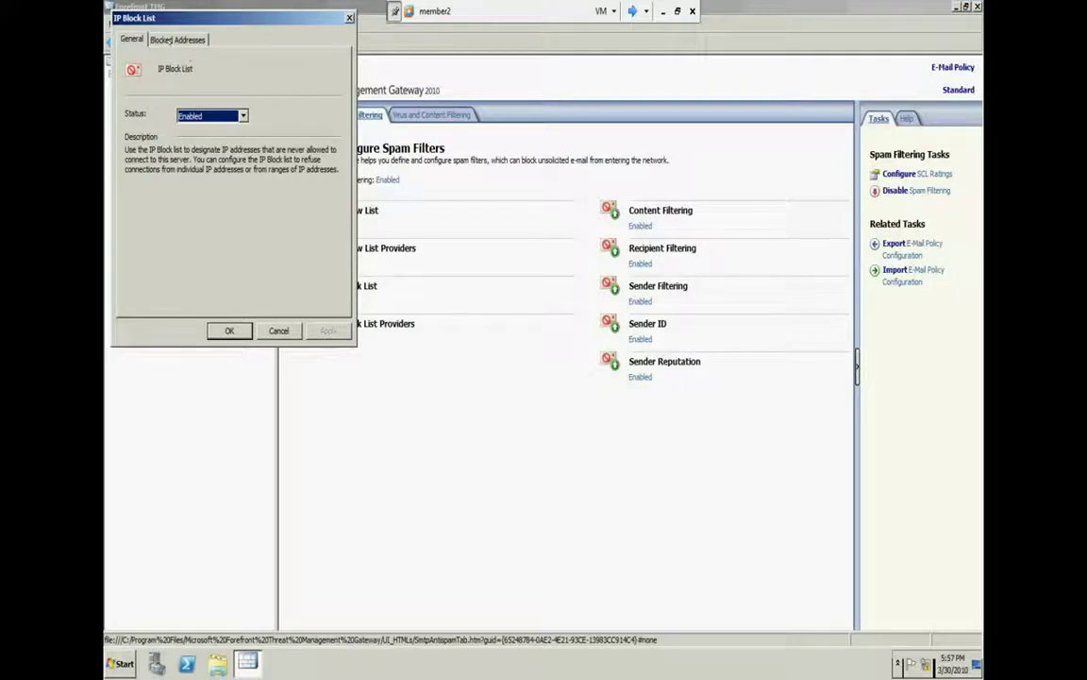
# Add a new IP Block List entry on the Blocked Addresses tab starting at 1.1.1.1
pyautogui.click(176, 39)
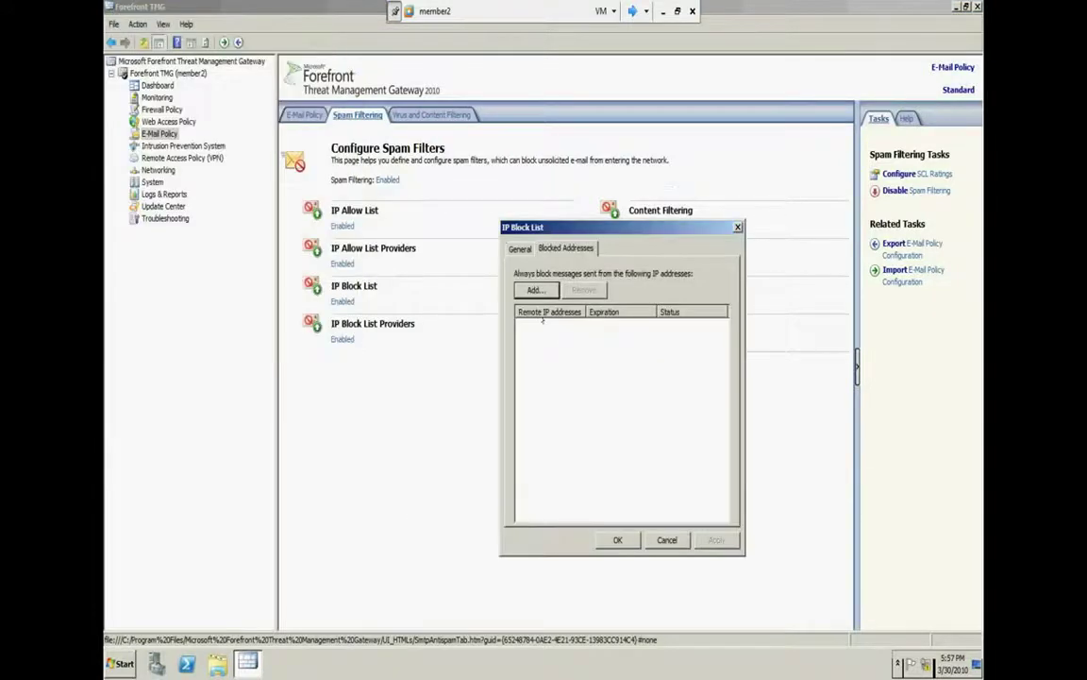
pyautogui.click(535, 290)
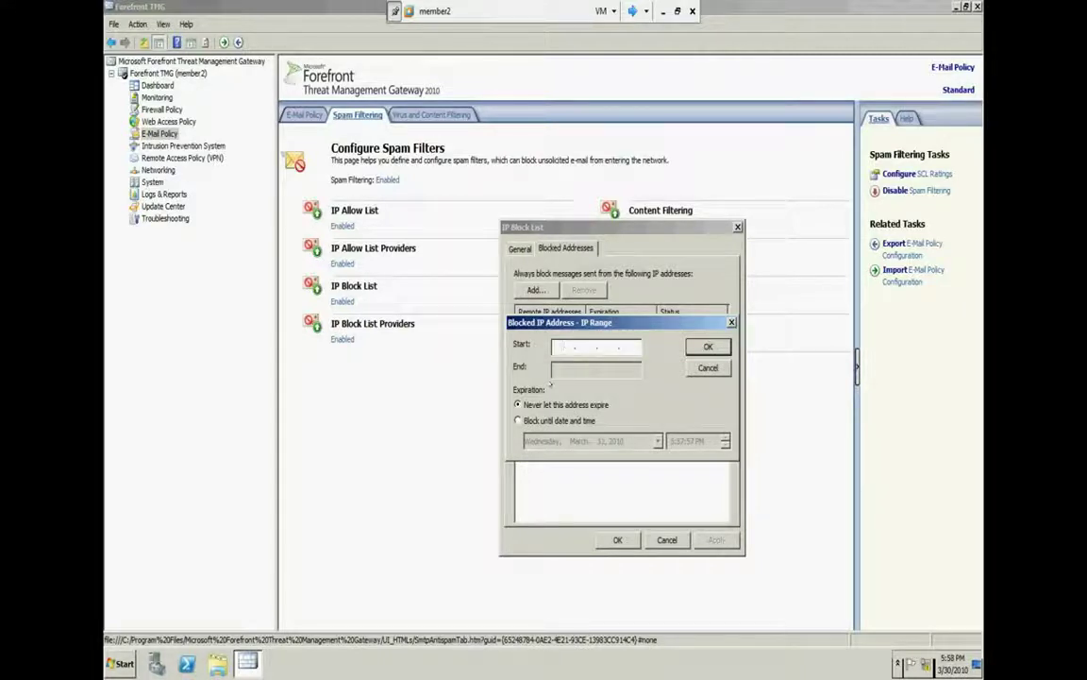
pyautogui.write('1.1.1.1')
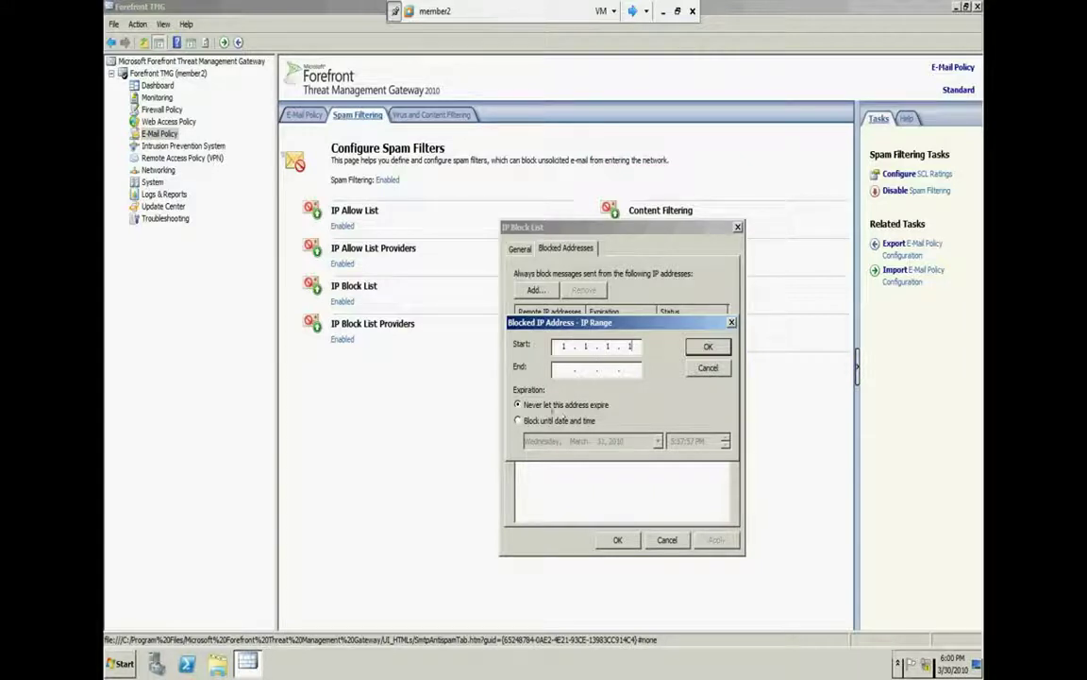
# Cancel the unfinished blocked IP range and close the IP Block List dialog
pyautogui.click(574, 422)
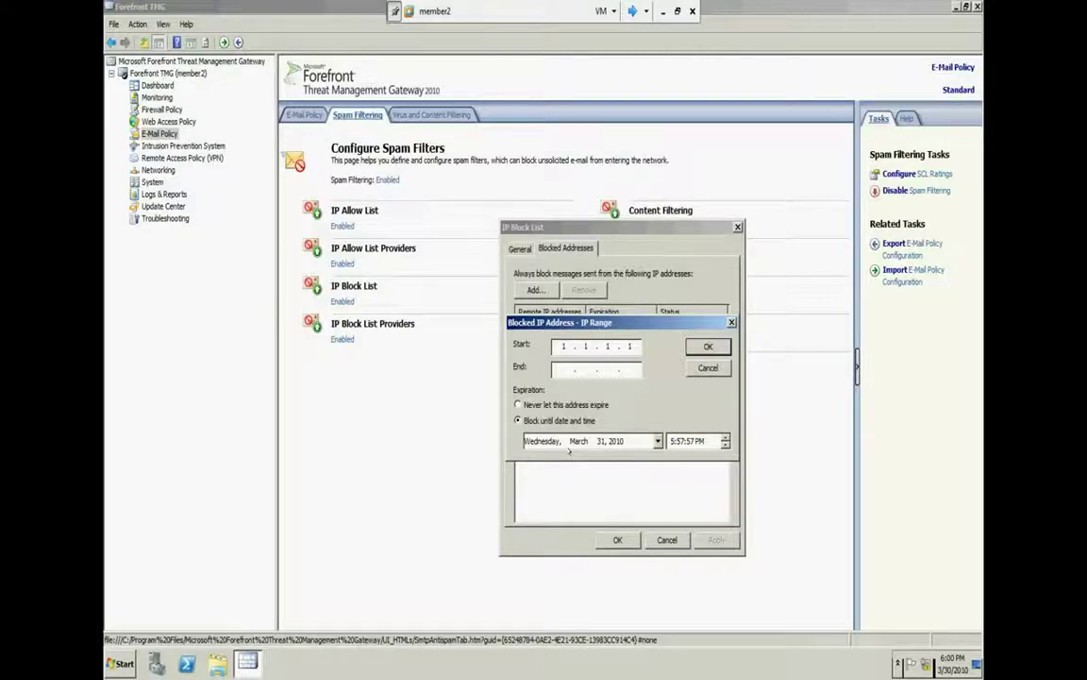
pyautogui.click(708, 367)
pyautogui.click(666, 539)
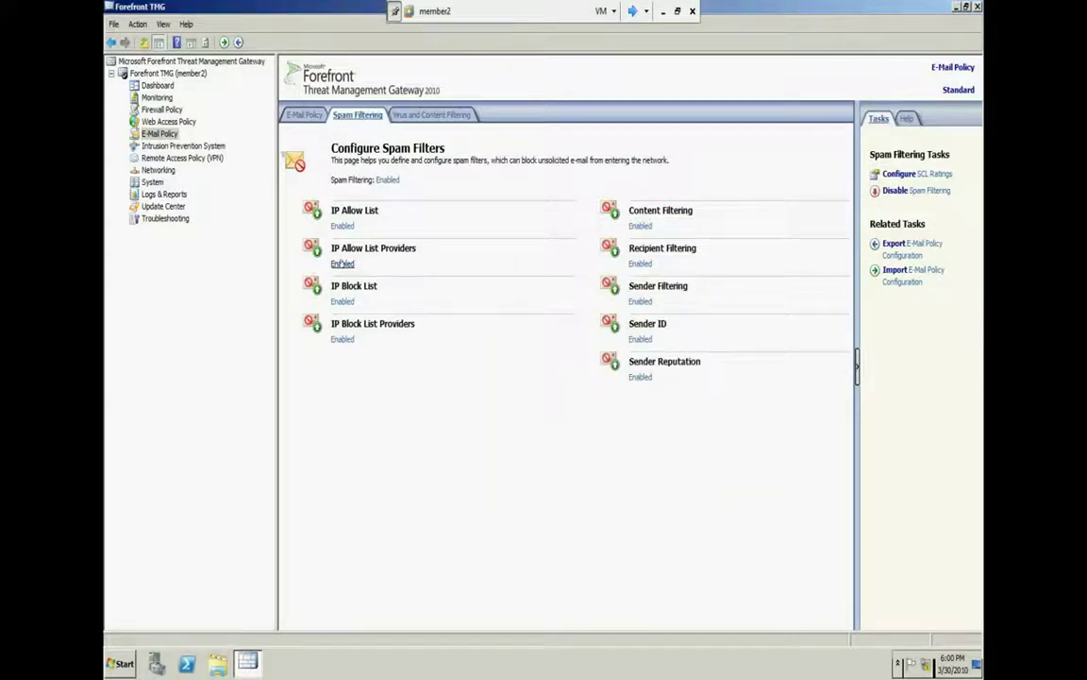
# Go to the Providers tab of IP Allow List Providers and begin a new provider entry
pyautogui.click(307, 240)
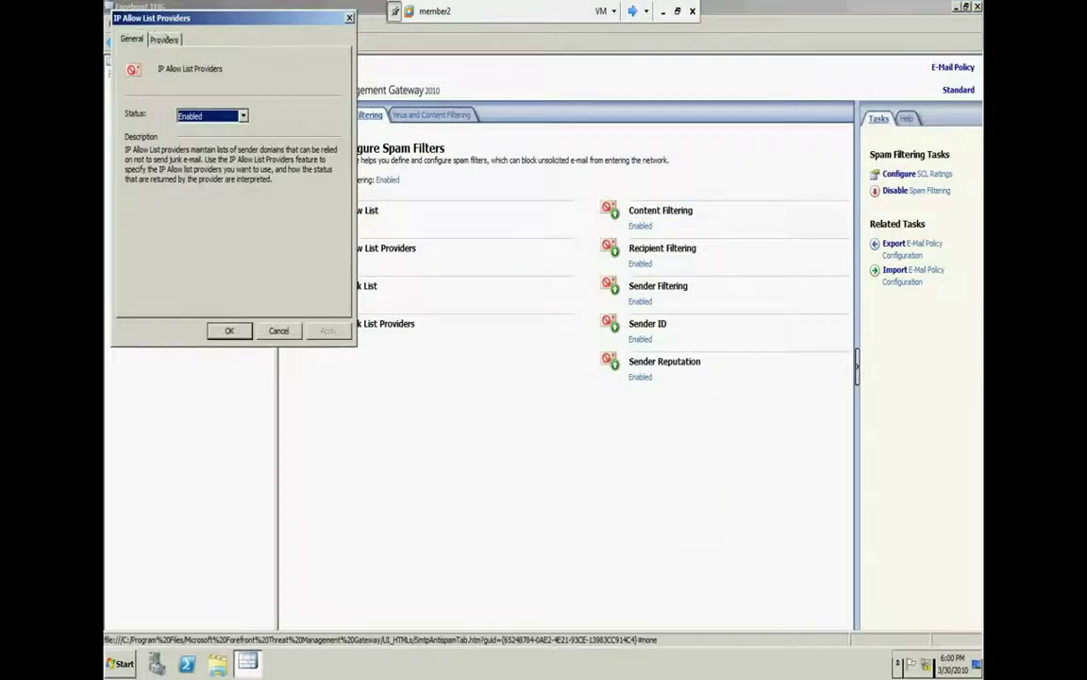
pyautogui.click(163, 38)
pyautogui.moveTo(157, 19); pyautogui.dragTo(432, 163)
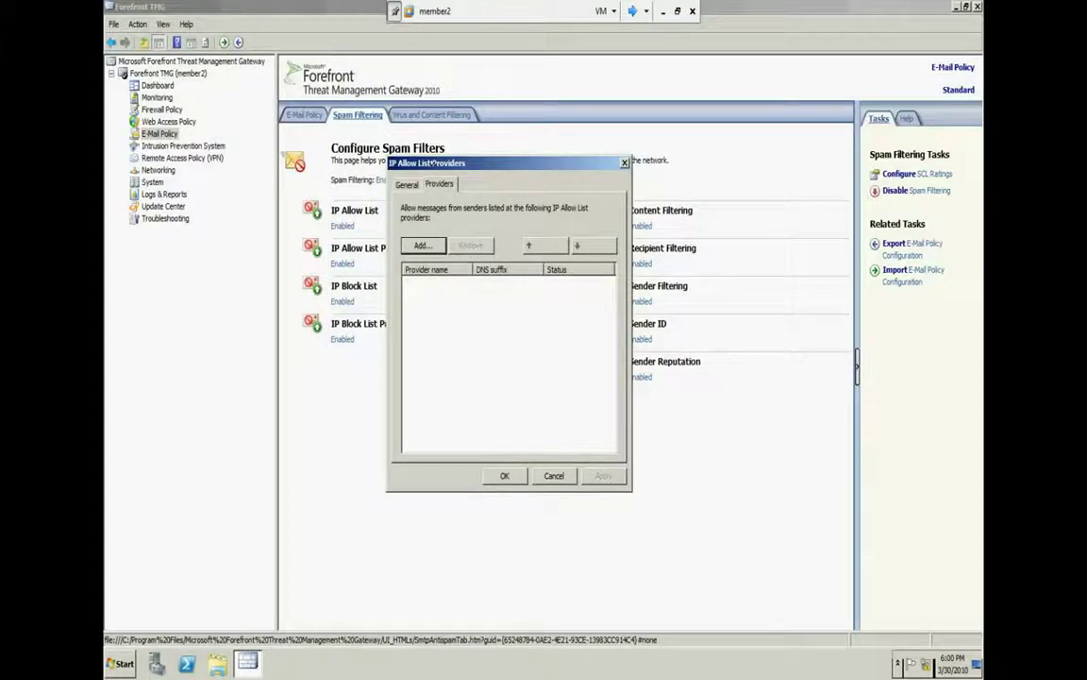
pyautogui.click(424, 245)
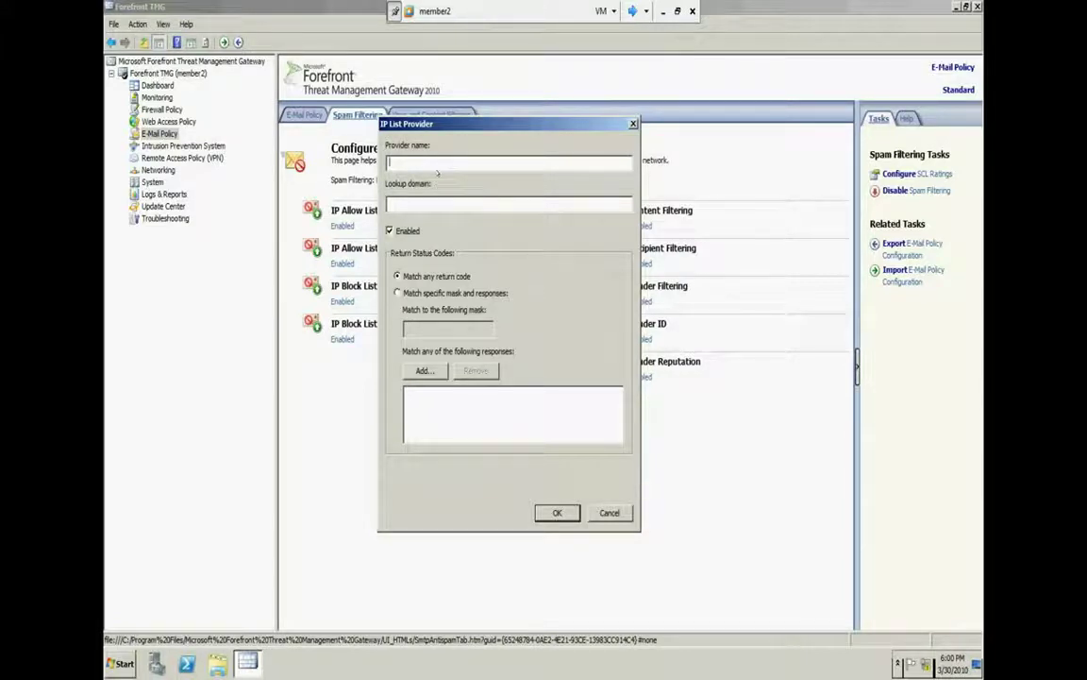
# Enter provider name tedata, lookup domain tedata.net.eg, and choose Match specific mask and responses
pyautogui.write('tedata')
pyautogui.click(389, 202)
pyautogui.write('tedata.net.eg')
pyautogui.hotkey('shift', 'Tab')
pyautogui.click(419, 293)
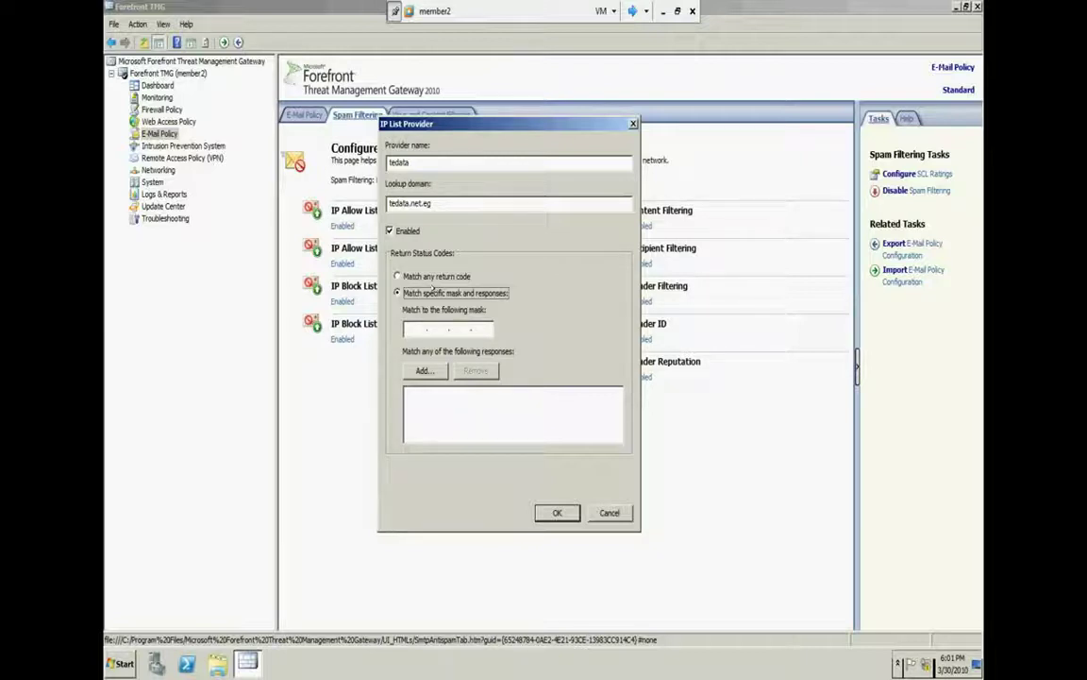
# Enter a response mask and add 2.2.2.2 as an accepted response address
pyautogui.click(416, 327)
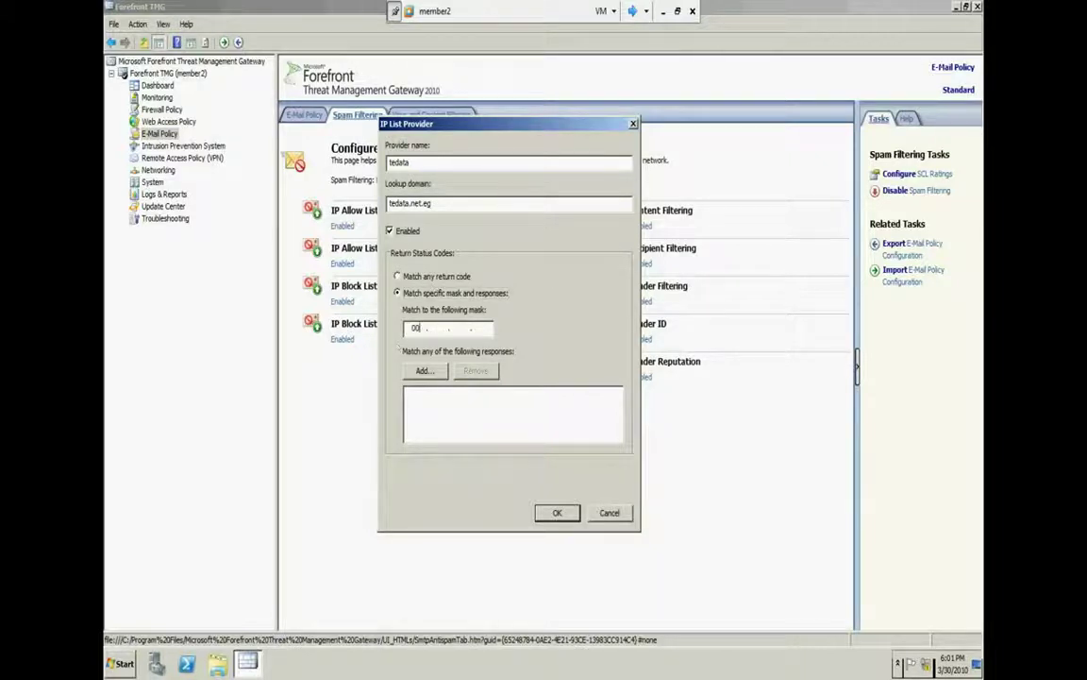
pyautogui.write('0.0.0.0')
pyautogui.click(424, 371)
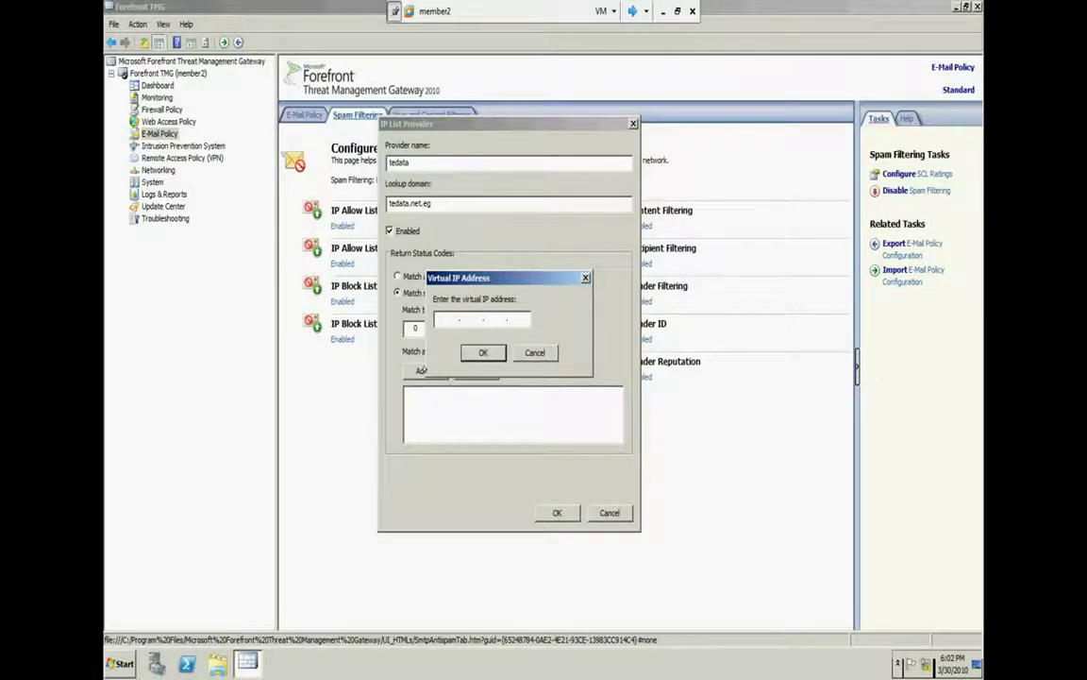
pyautogui.write('2.2.2.2')
pyautogui.press('Return')
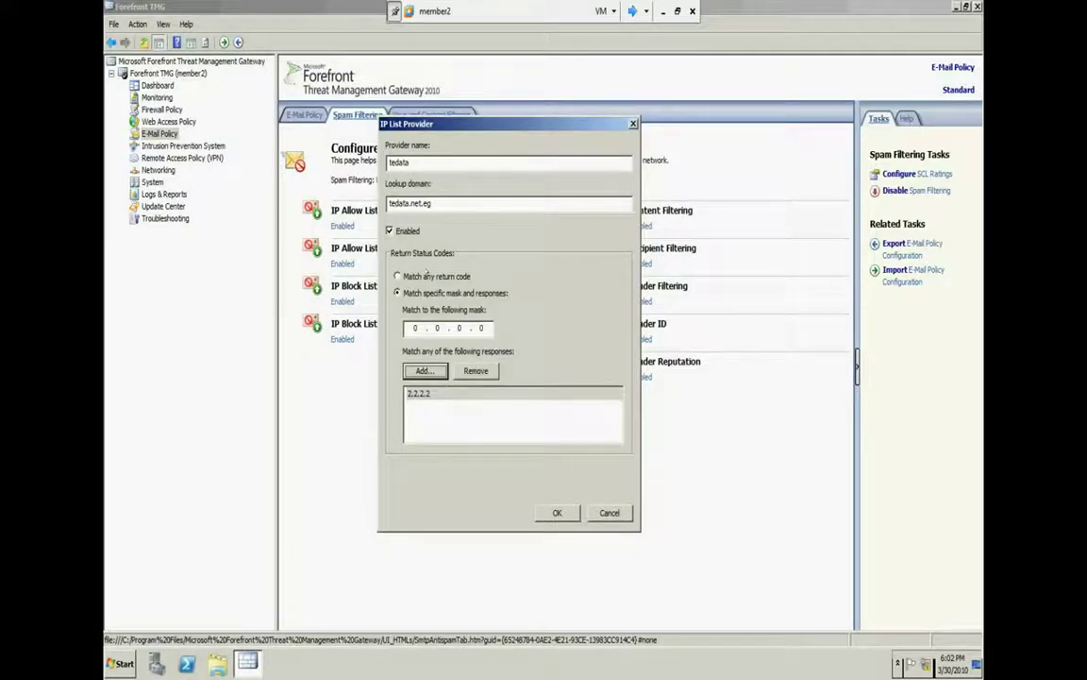
# Set the mask to 255.255.0.0 and save the tedata provider
pyautogui.click(427, 275)
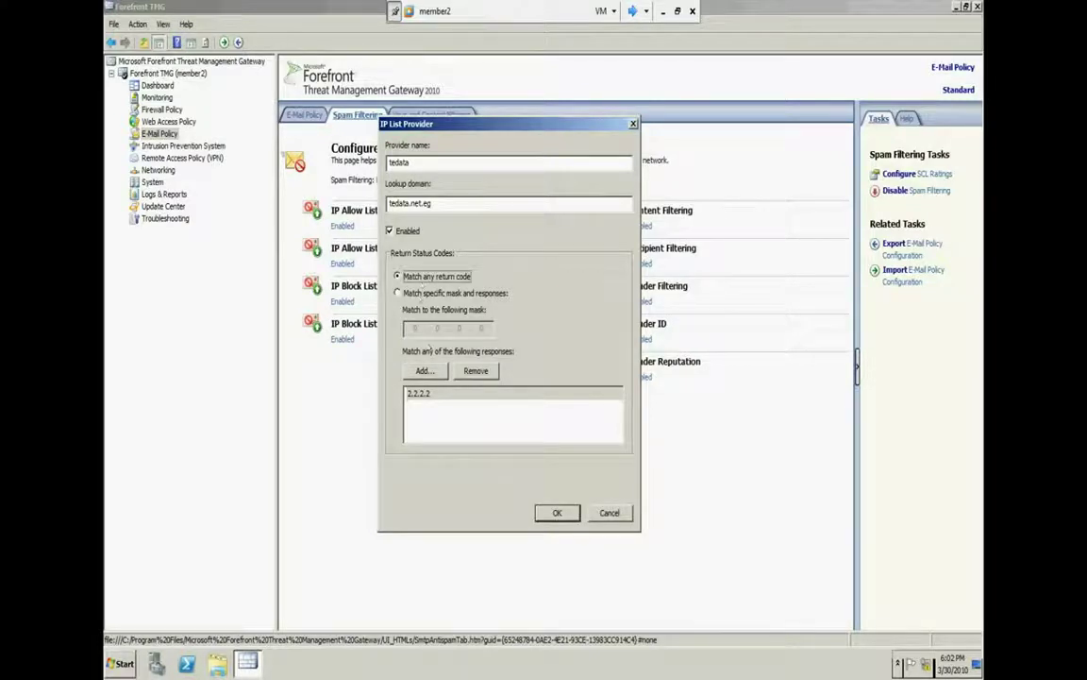
pyautogui.click(415, 370)
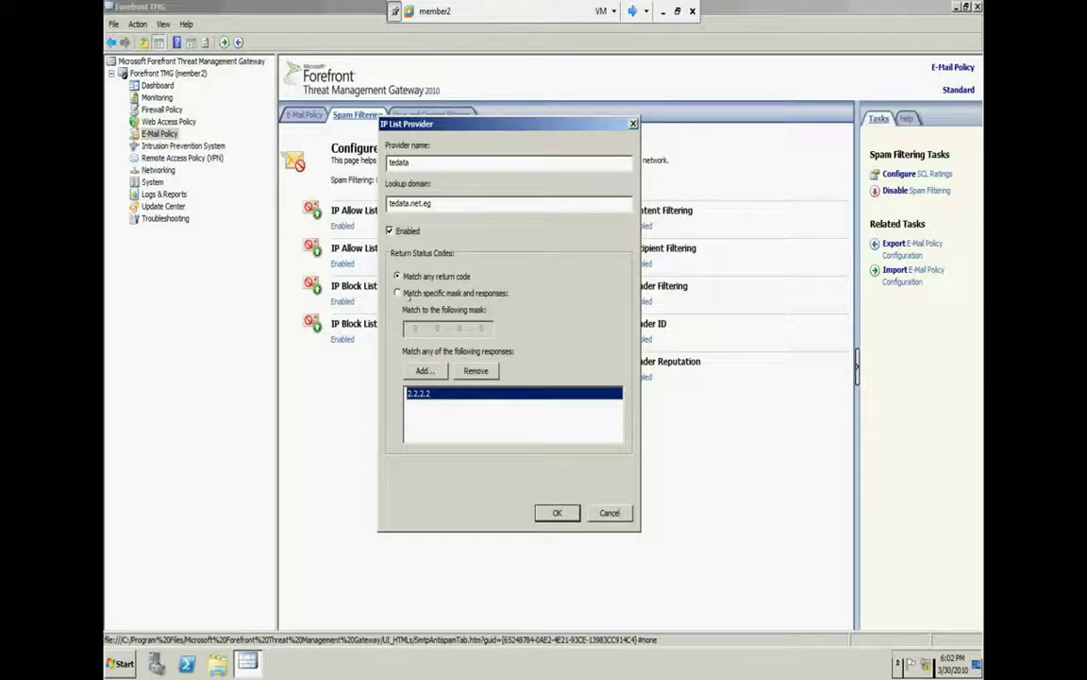
pyautogui.click(410, 296)
pyautogui.press('Up')
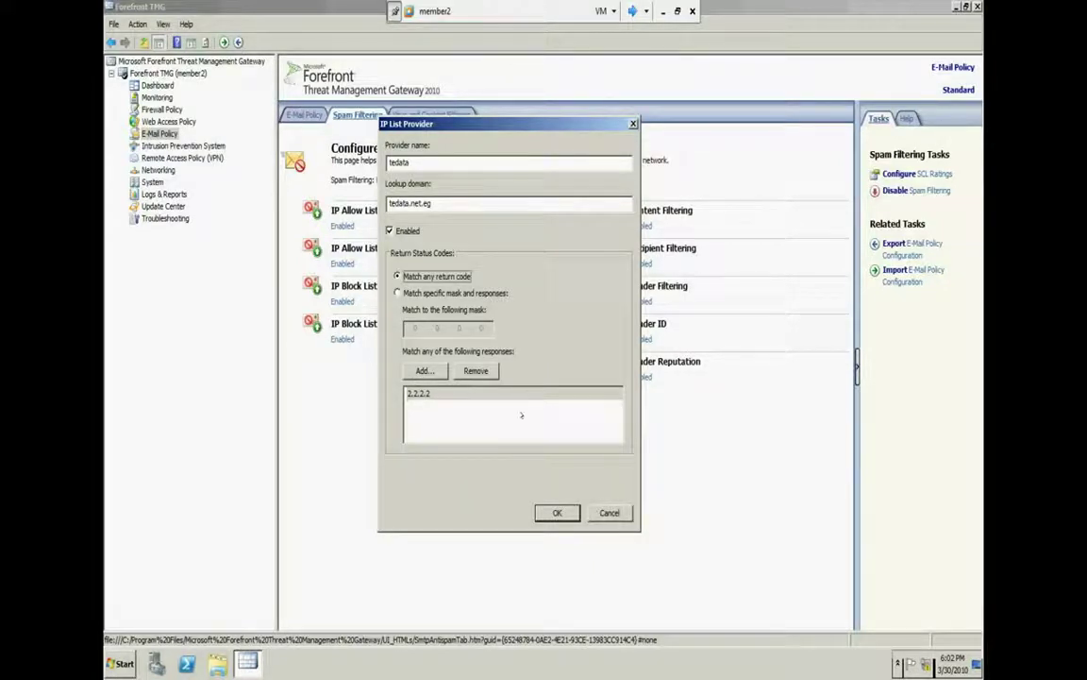
pyautogui.click(397, 293)
pyautogui.press('Tab')
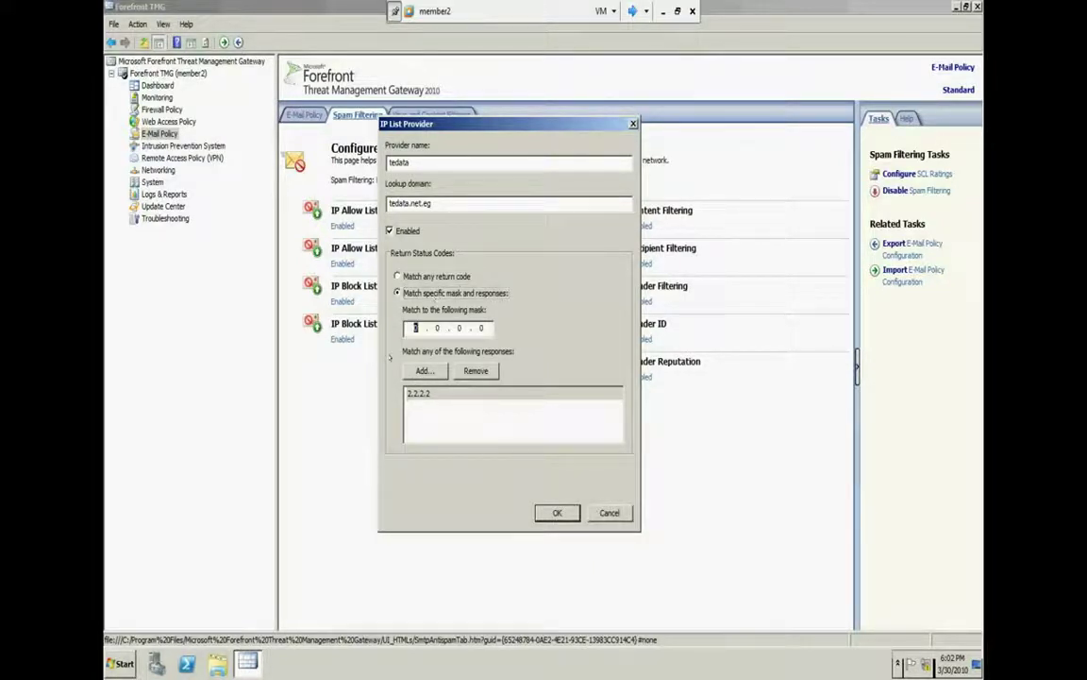
pyautogui.write('255')
pyautogui.click(416, 274)
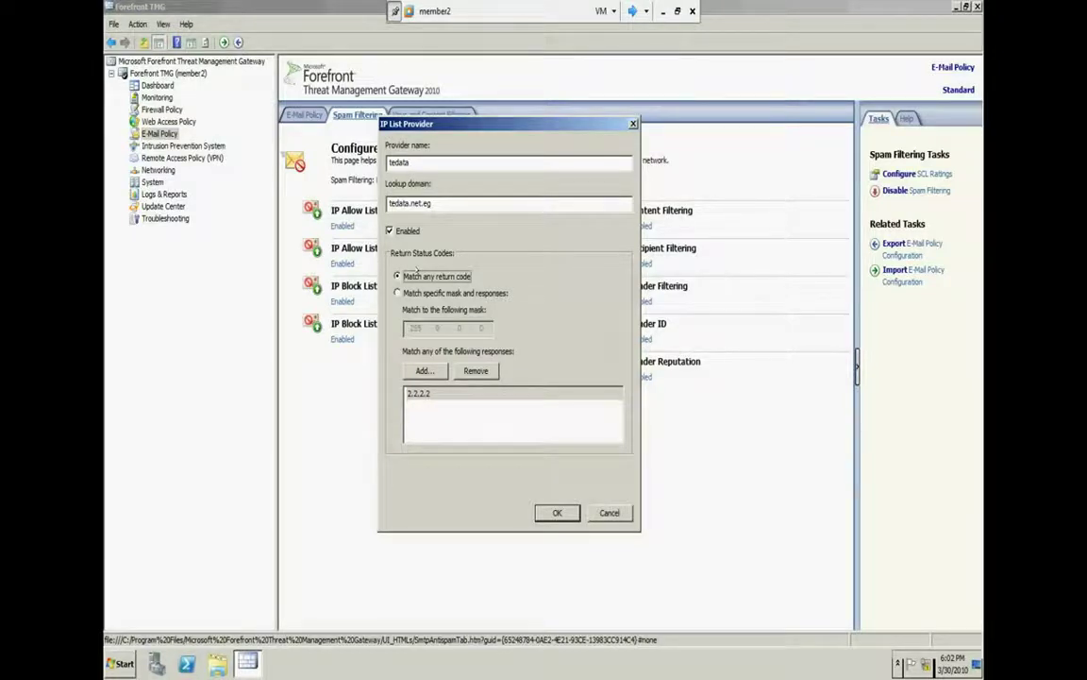
pyautogui.click(425, 293)
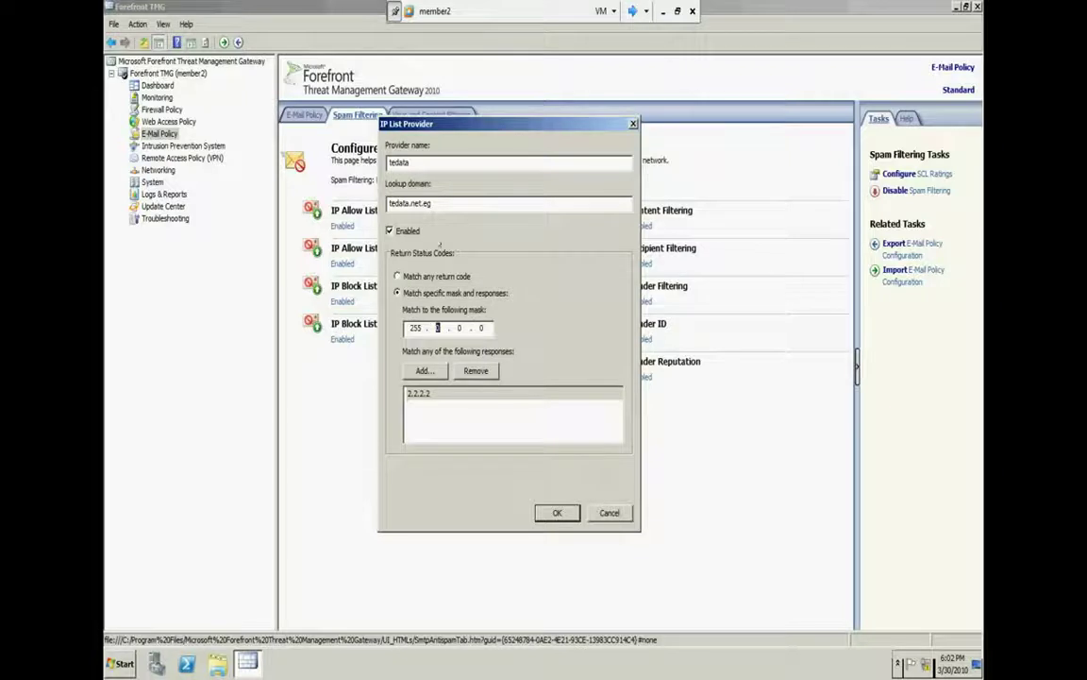
pyautogui.click(437, 327)
pyautogui.write('255 .')
pyautogui.press('Return')
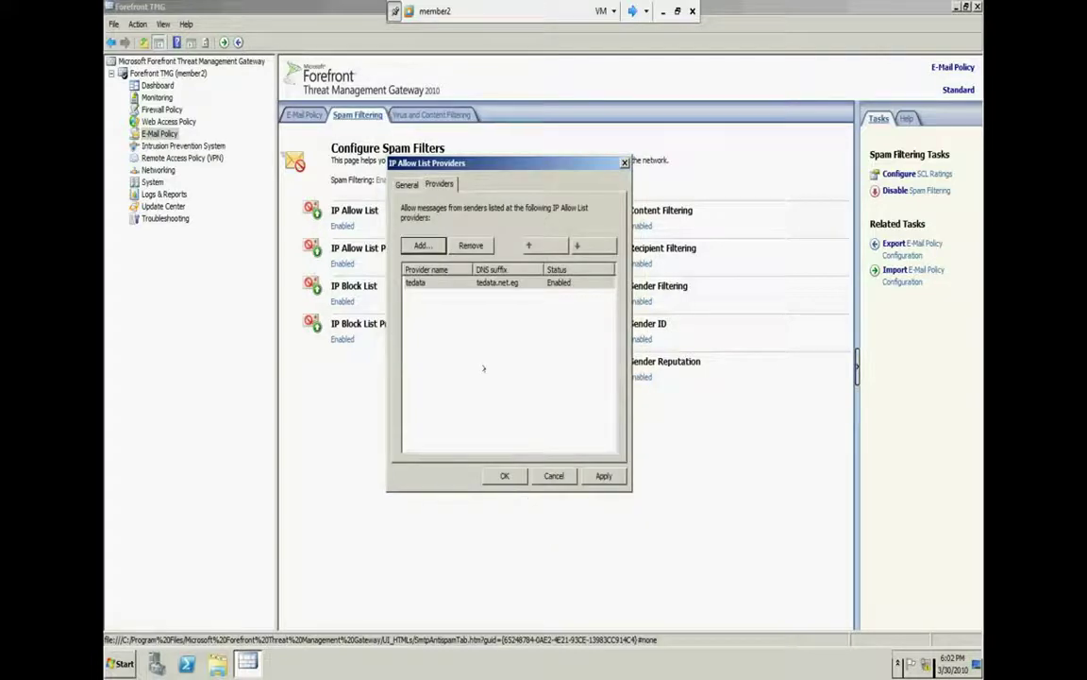
# Reopen the tedata provider and re-enter 255 in its mask
pyautogui.doubleClick(449, 282)
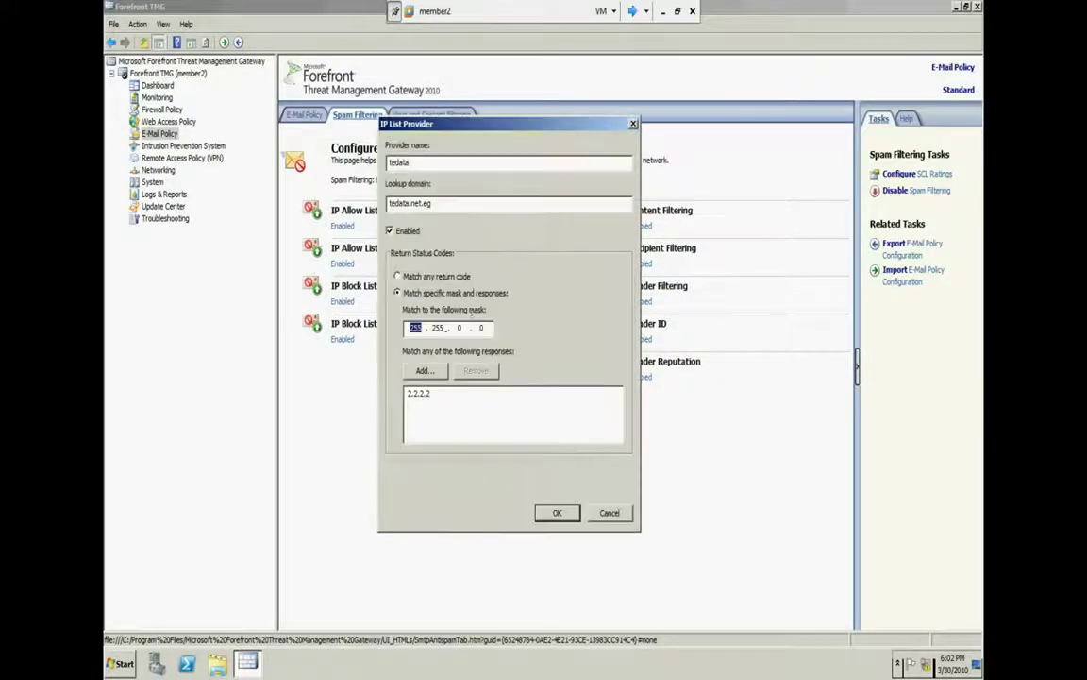
pyautogui.doubleClick(437, 327)
pyautogui.press('BackSpace')
pyautogui.press('BackSpace')
pyautogui.press('BackSpace')
pyautogui.press('BackSpace')
pyautogui.press('BackSpace')
pyautogui.press('BackSpace')
pyautogui.write('255')
pyautogui.click(557, 512)
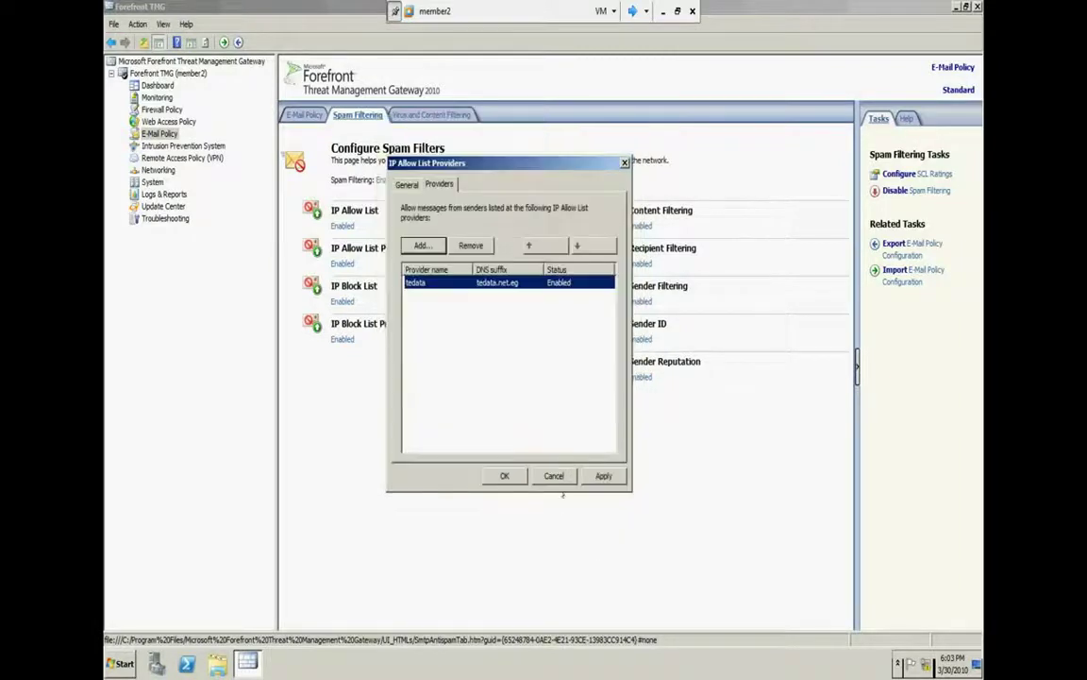
# Change the tedata provider's mask to 1.1.1.1 and confirm it
pyautogui.doubleClick(490, 282)
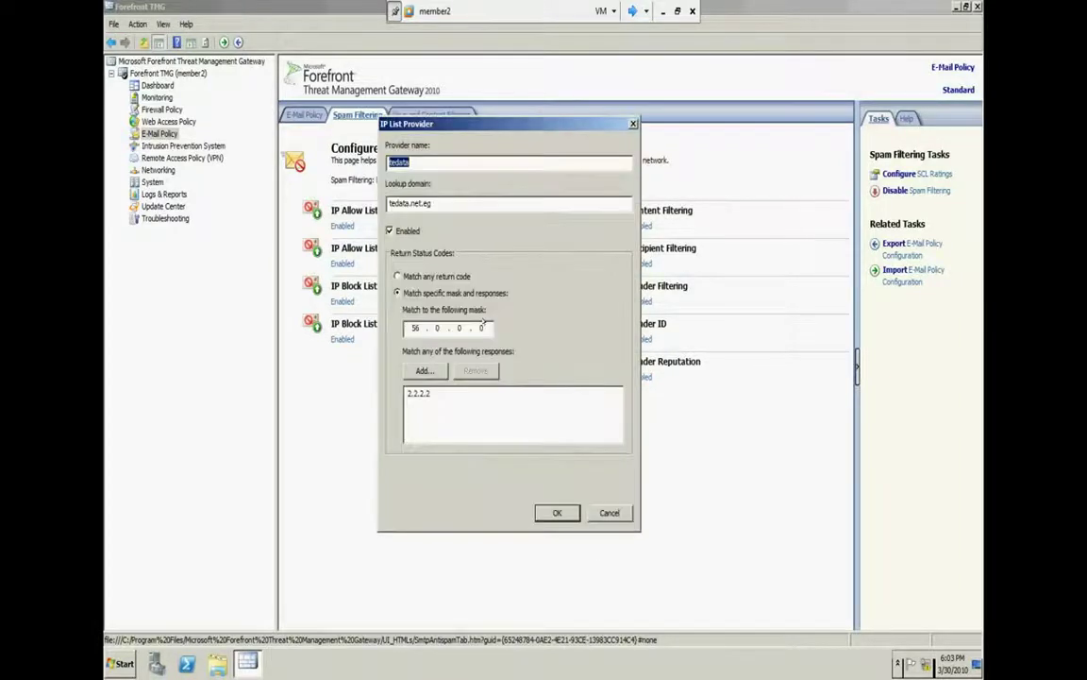
pyautogui.press('Tab')
pyautogui.press('Tab')
pyautogui.press('Tab')
pyautogui.press('Tab')
pyautogui.write('1.1.1.1')
pyautogui.click(557, 512)
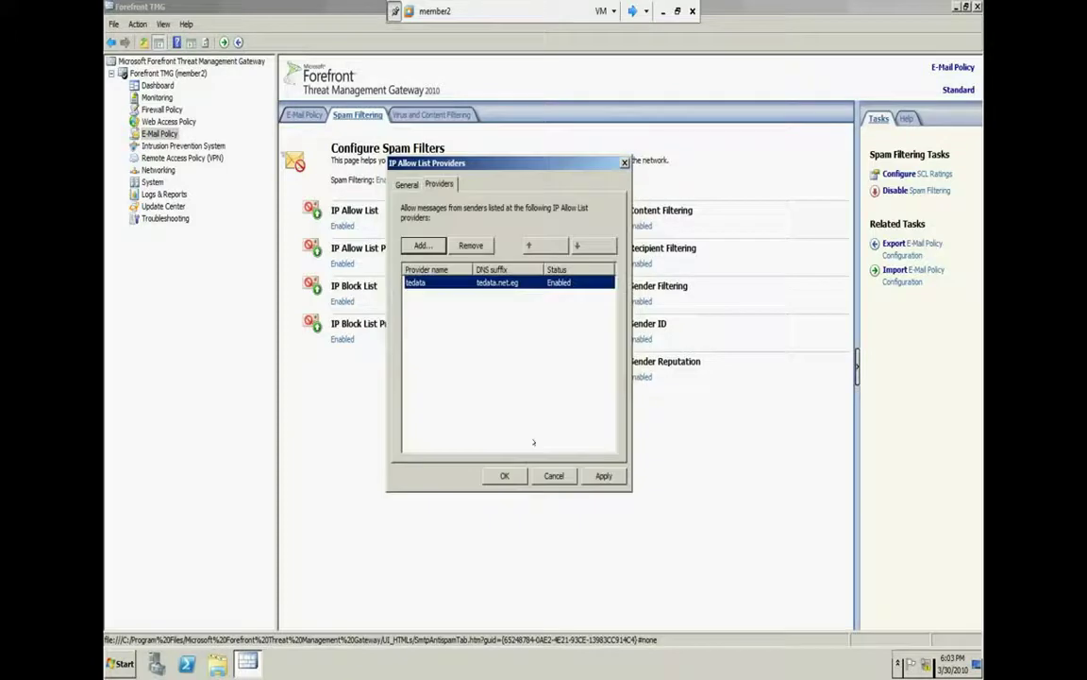
pyautogui.click(542, 427)
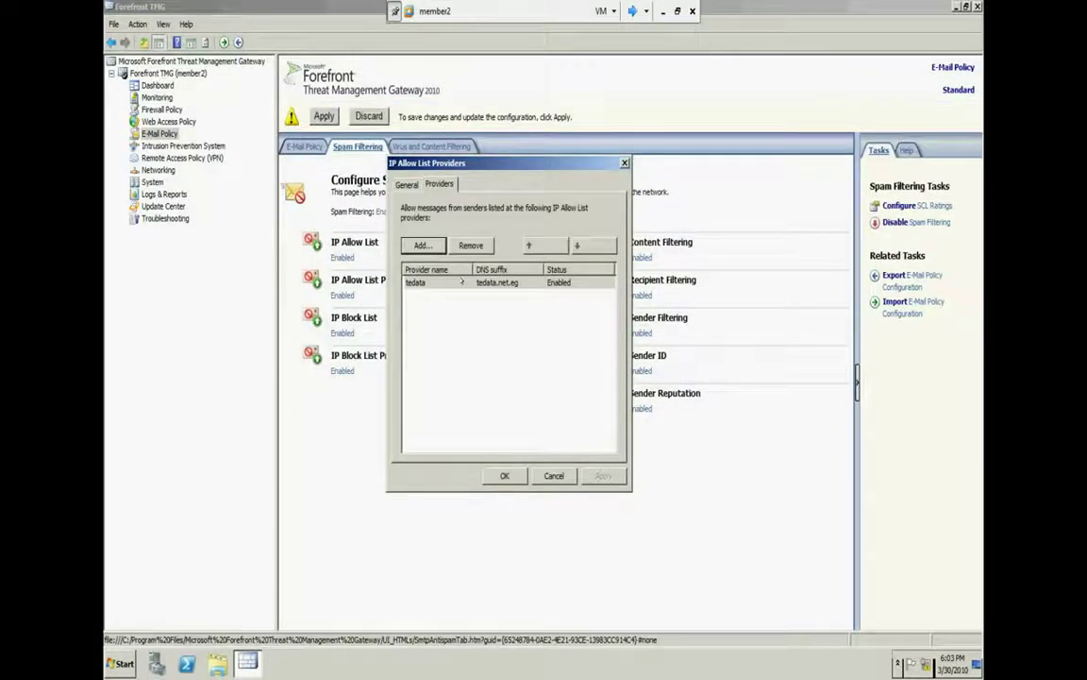
# Re-enter 255 in the tedata provider's mask and apply the provider list
pyautogui.doubleClick(462, 283)
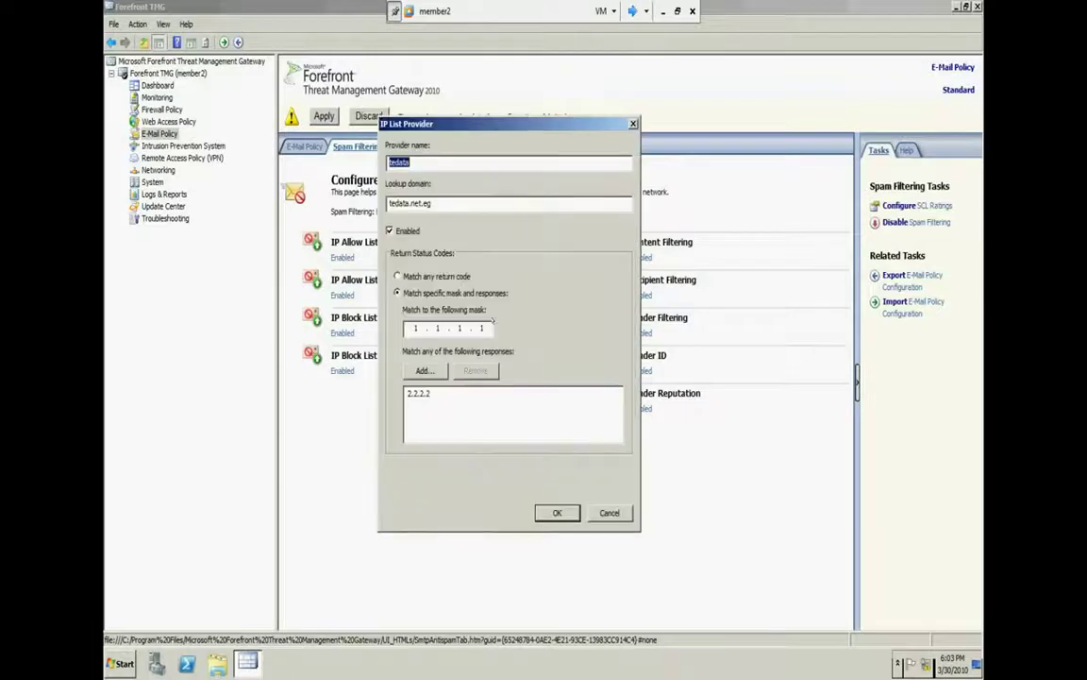
pyautogui.click(483, 328)
pyautogui.press('BackSpace')
pyautogui.press('BackSpace')
pyautogui.press('BackSpace')
pyautogui.press('BackSpace')
pyautogui.press('BackSpace')
pyautogui.press('BackSpace')
pyautogui.write('255')
pyautogui.click(566, 512)
pyautogui.click(600, 475)
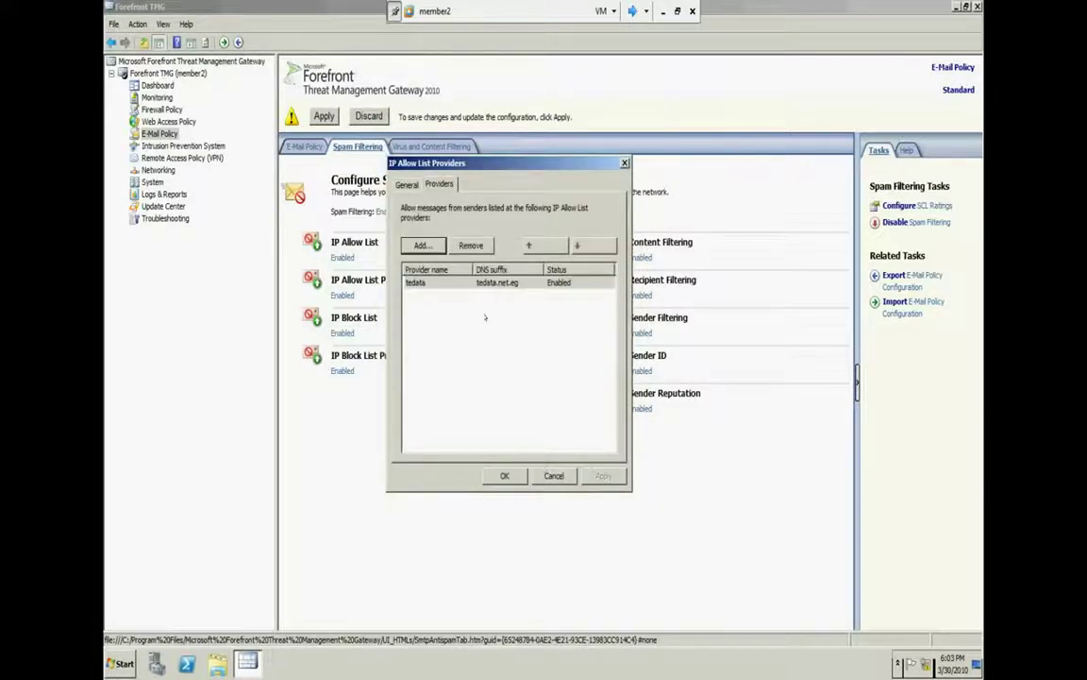
# Close IP Allow List Providers and discard the pending configuration changes
pyautogui.doubleClick(479, 282)
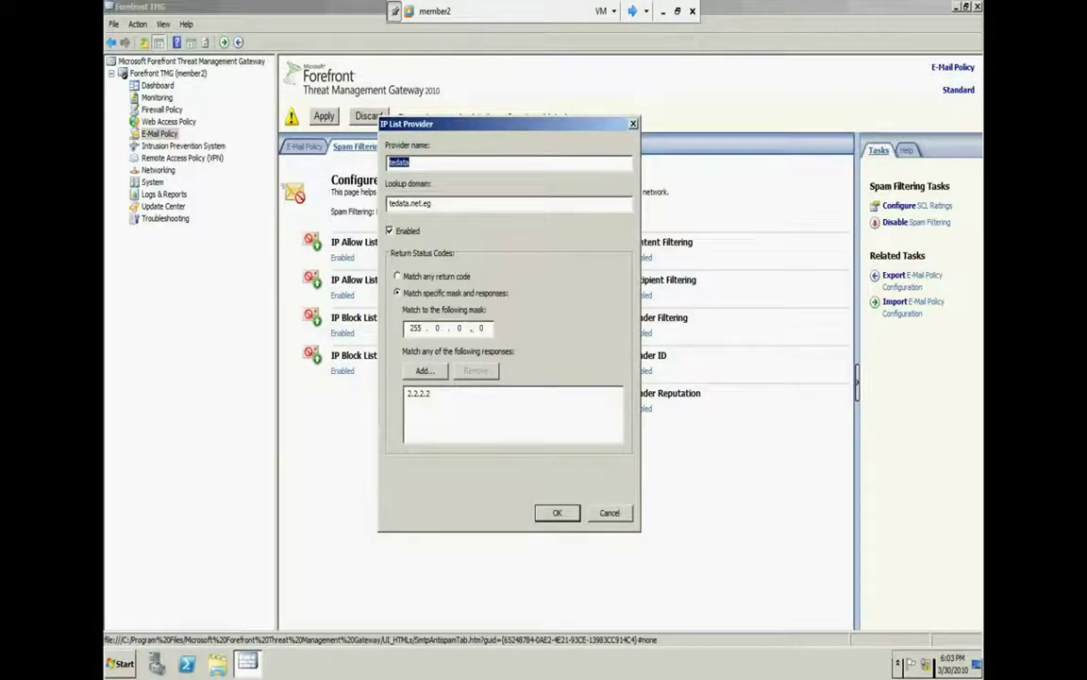
pyautogui.doubleClick(413, 329)
pyautogui.click(556, 511)
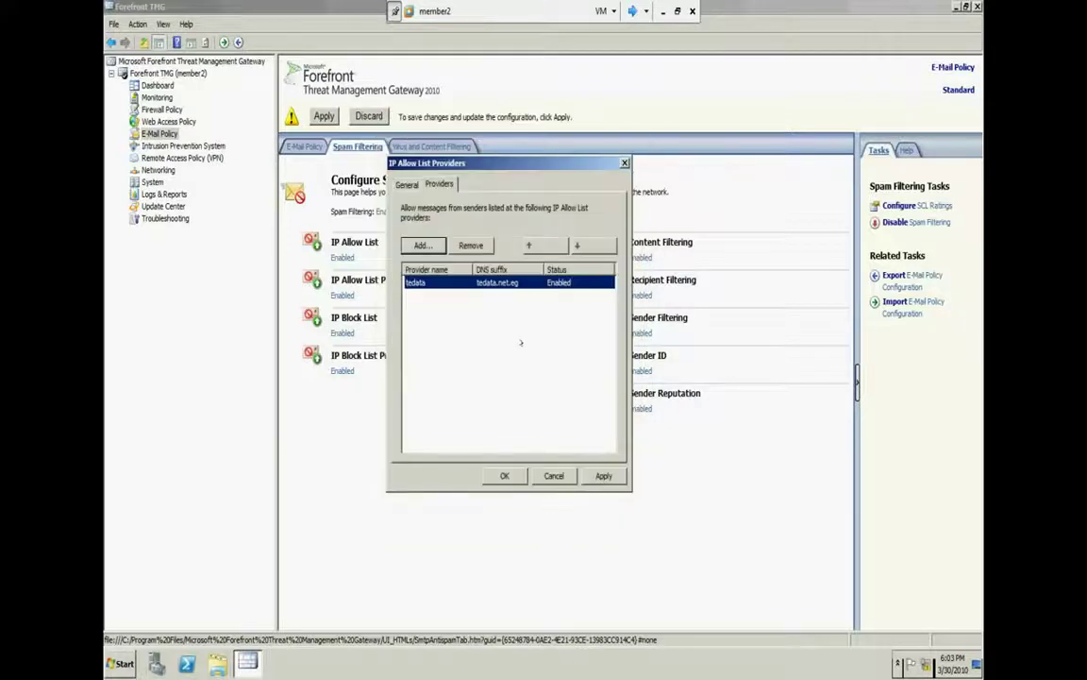
pyautogui.click(504, 475)
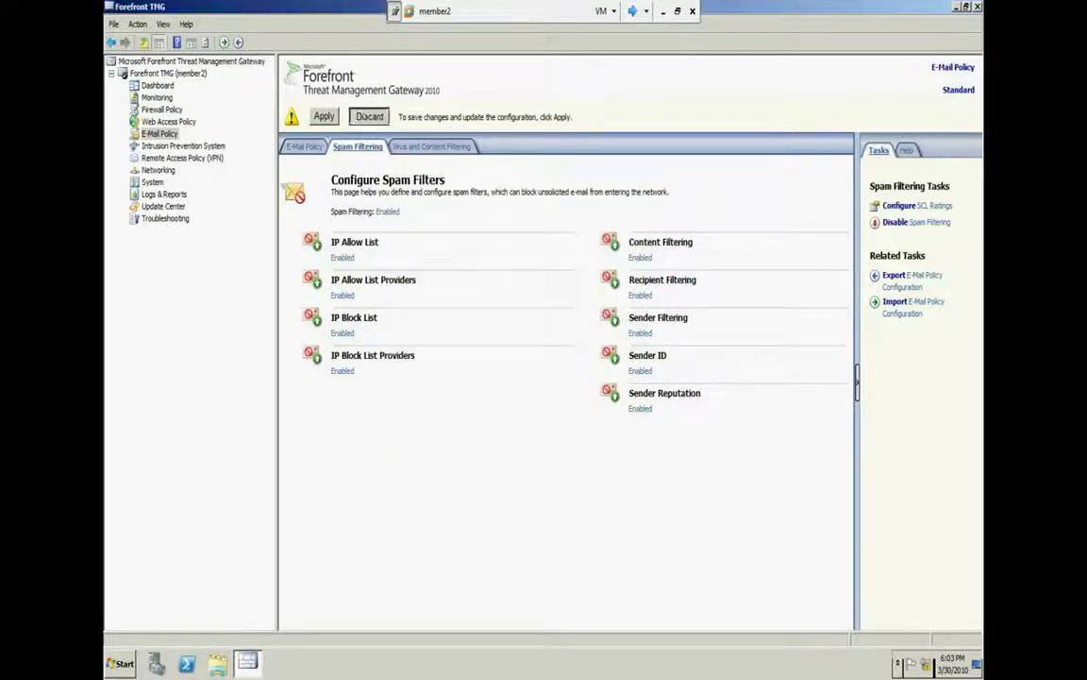
pyautogui.click(369, 115)
pyautogui.click(557, 358)
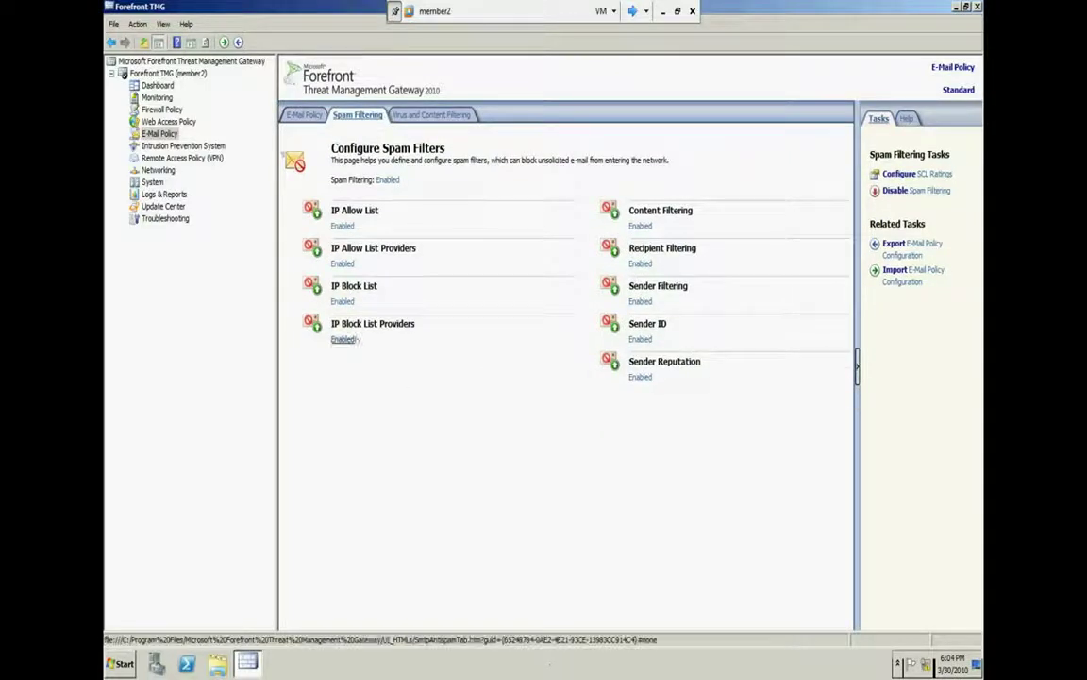
pyautogui.click(321, 323)
# Start a new IP Block List provider named dlink with lookup domain dlink.net
pyautogui.click(163, 38)
pyautogui.moveTo(165, 18); pyautogui.dragTo(602, 266)
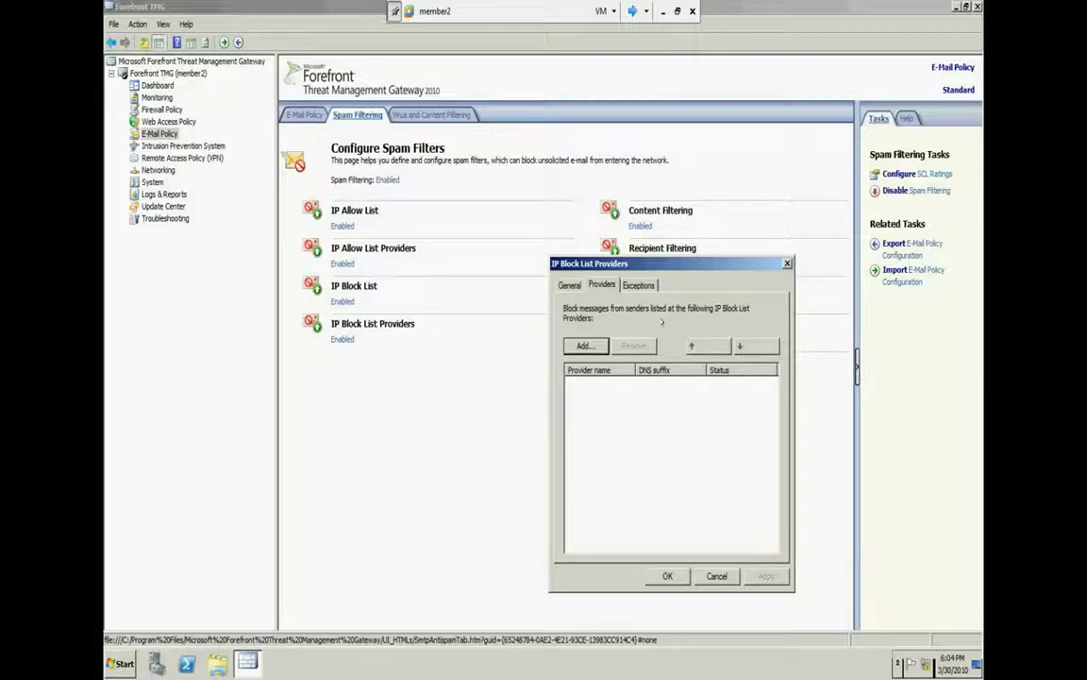
pyautogui.click(585, 345)
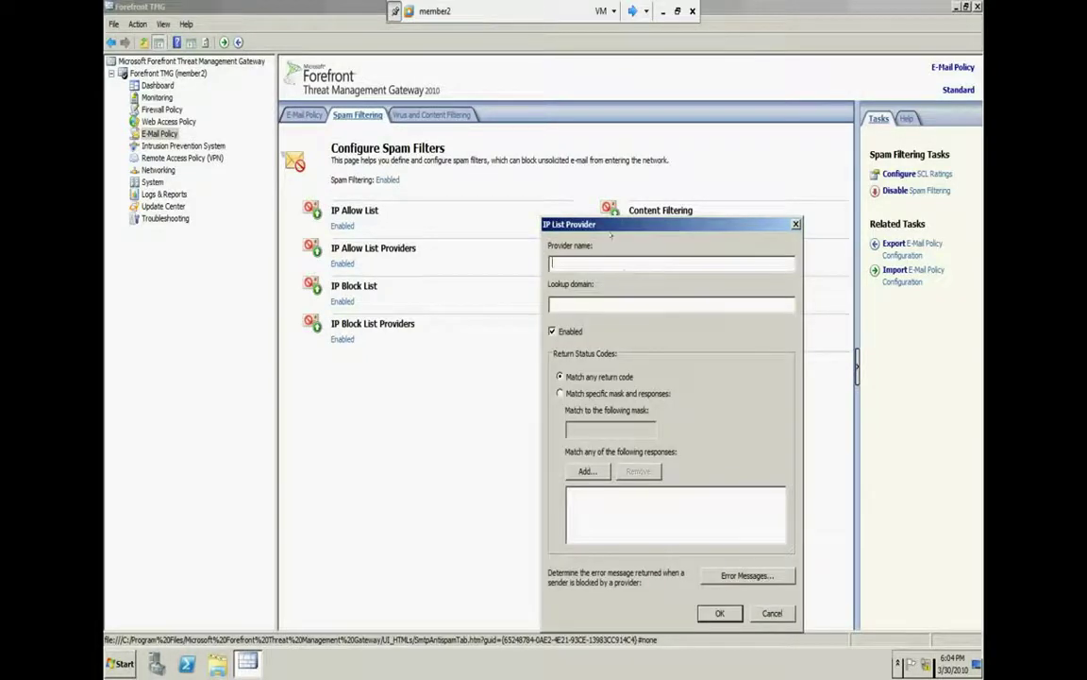
pyautogui.write('dlink')
pyautogui.press('Tab')
pyautogui.write('dlink')
pyautogui.press('BackSpace')
pyautogui.press('BackSpace')
pyautogui.press('BackSpace')
pyautogui.press('BackSpace')
pyautogui.press('BackSpace')
pyautogui.write('dlink.net')
pyautogui.click(722, 614)
# Review the dlink provider's custom error message option, then abandon the provider
pyautogui.click(745, 575)
pyautogui.click(517, 391)
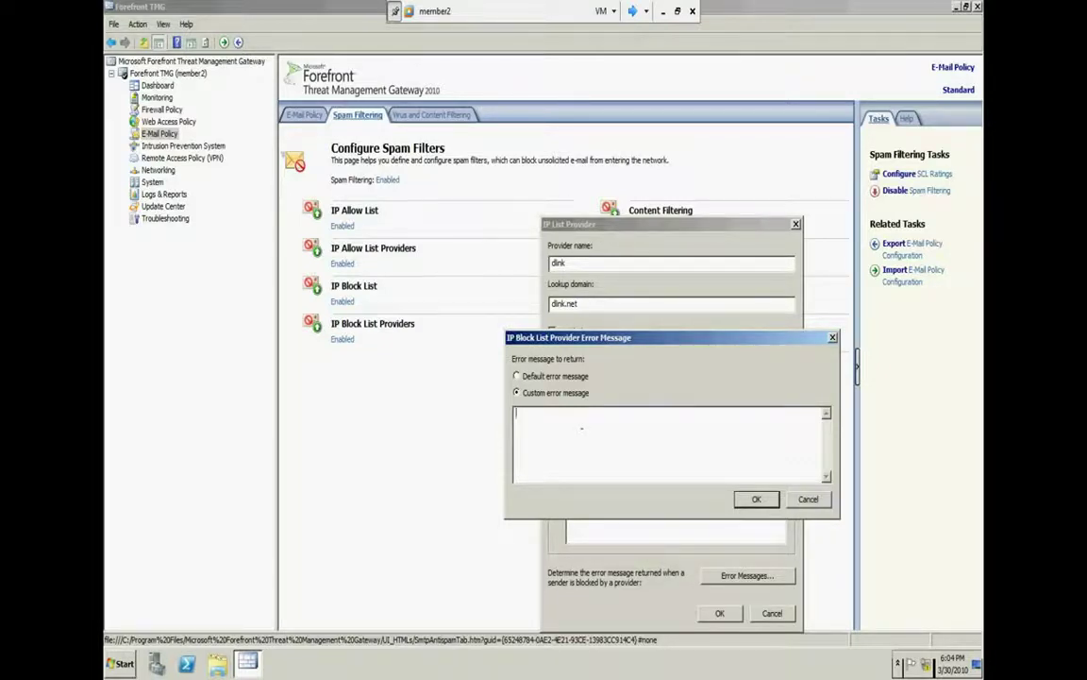
pyautogui.hotkey('alt', 'd')
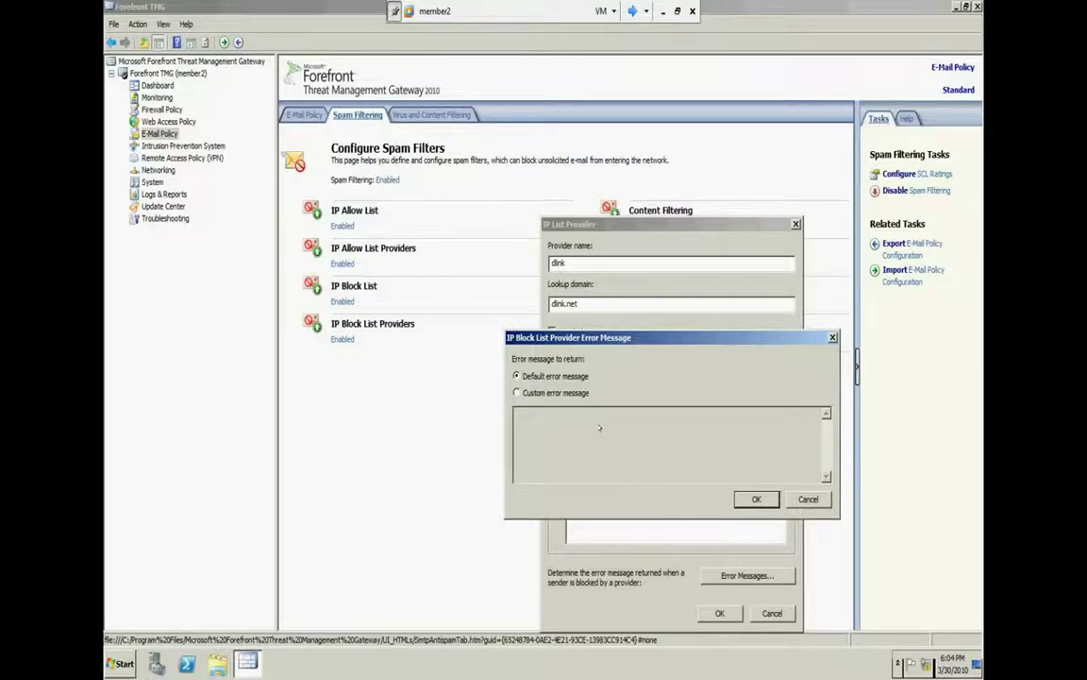
pyautogui.click(516, 391)
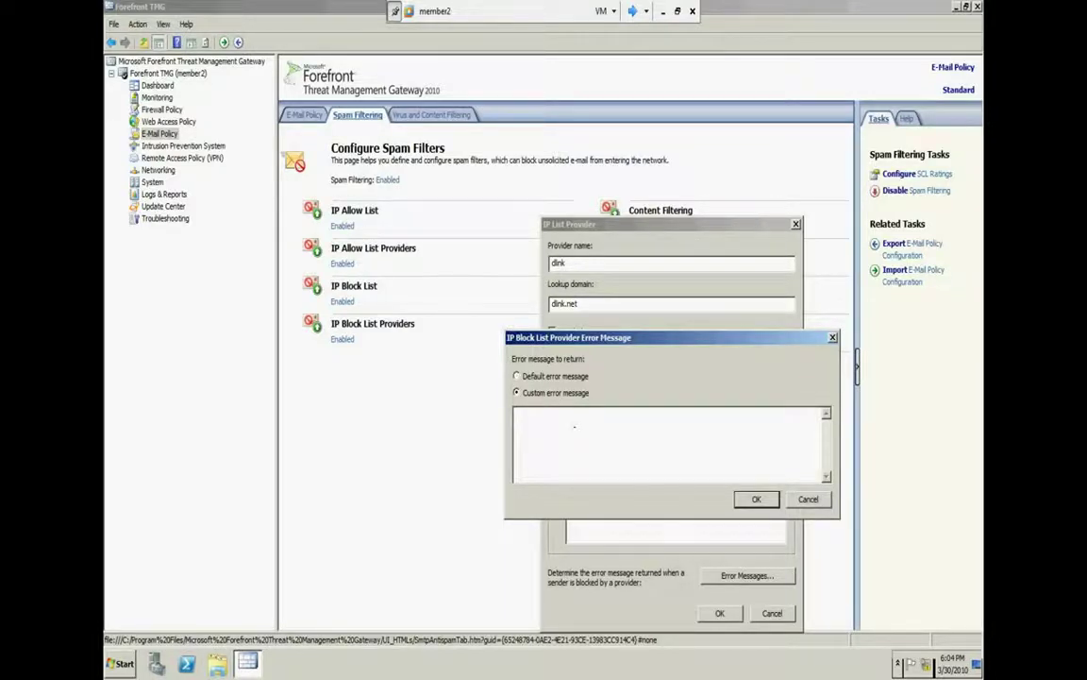
pyautogui.click(574, 427)
pyautogui.click(756, 498)
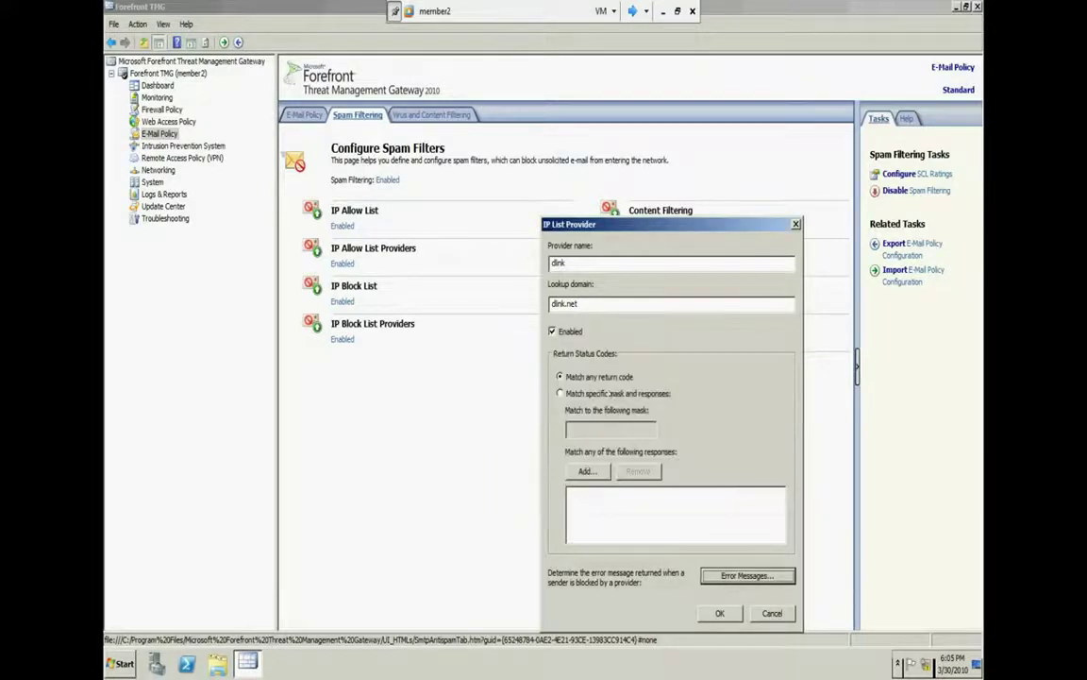
pyautogui.click(761, 613)
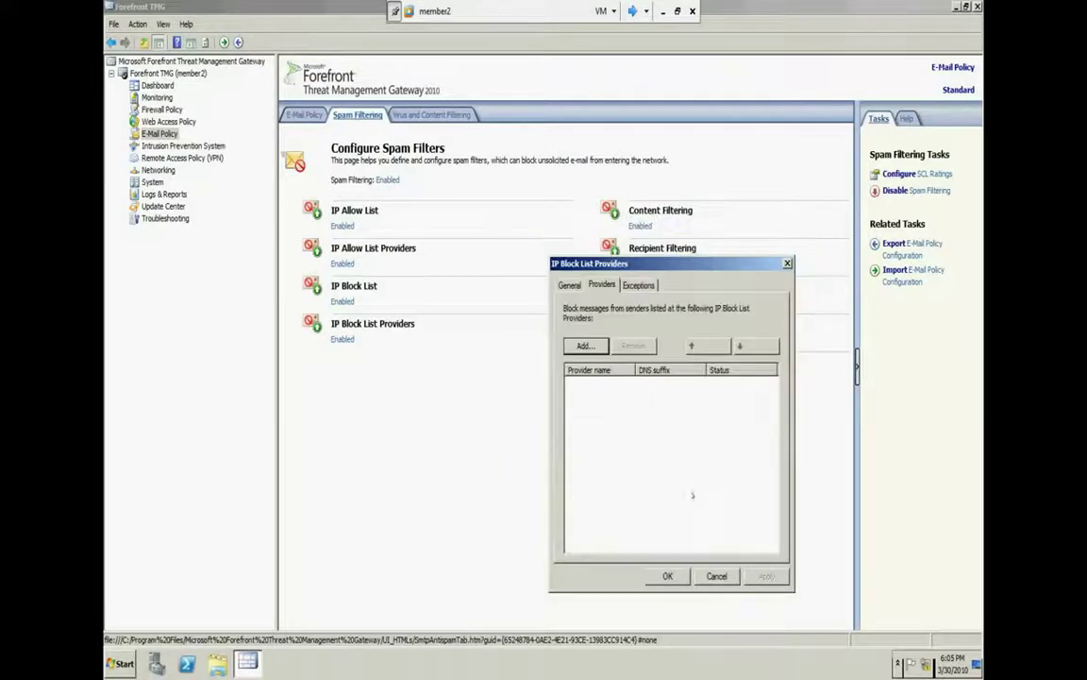
pyautogui.click(638, 284)
# Back out of adding a recipient exception twice, close IP Block List Providers, and open Sender Filtering
pyautogui.click(593, 342)
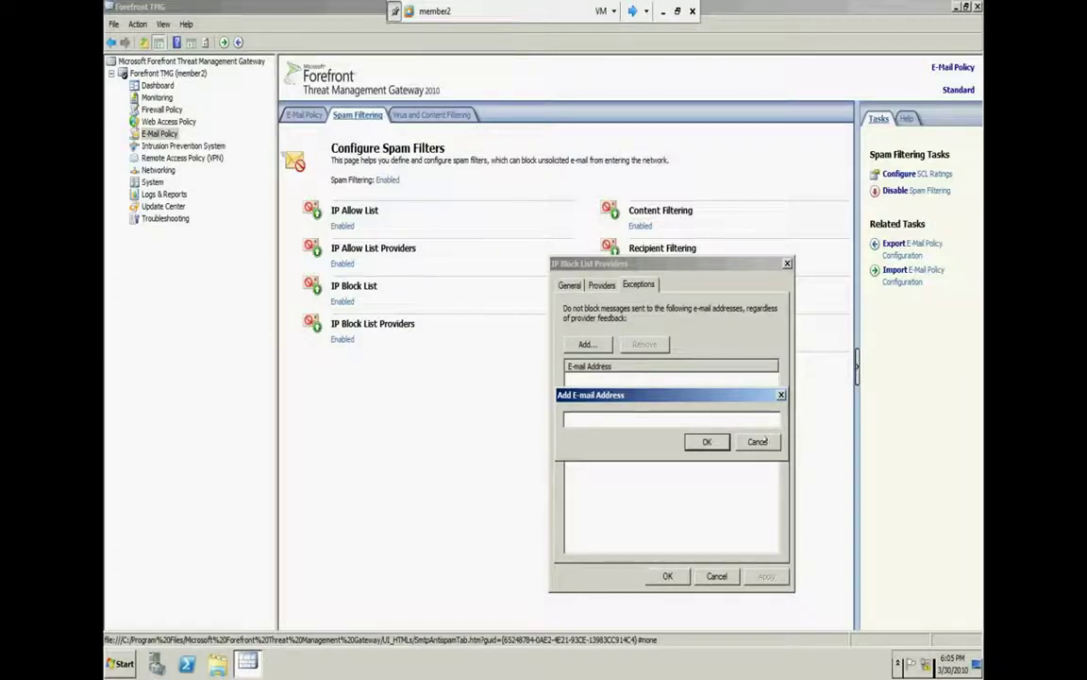
pyautogui.click(758, 441)
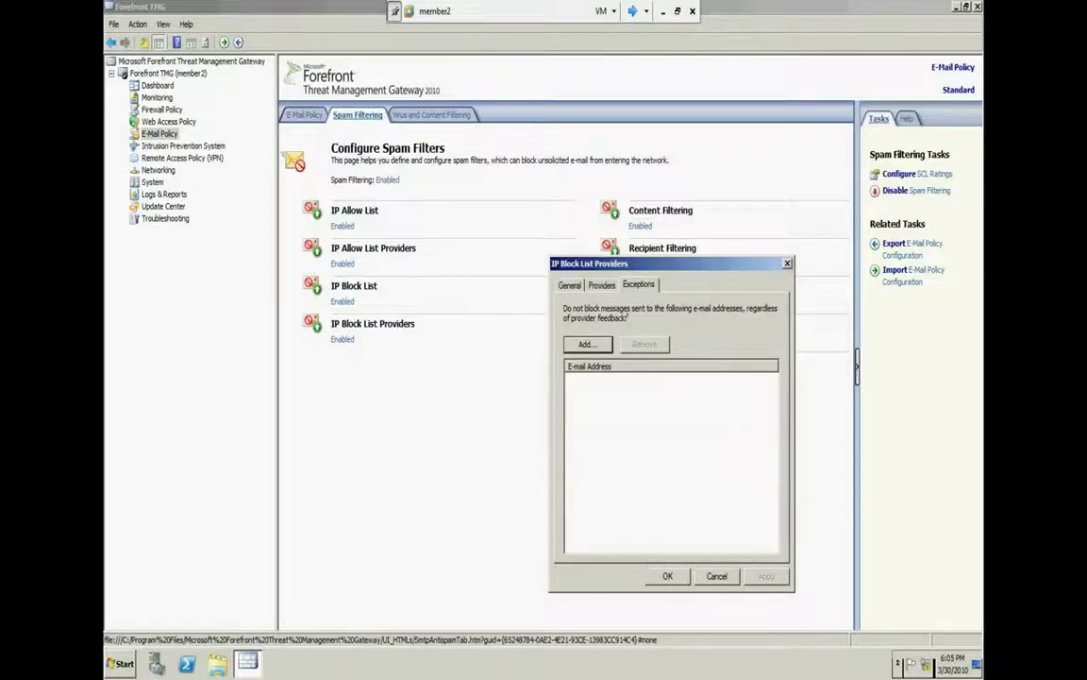
pyautogui.click(592, 344)
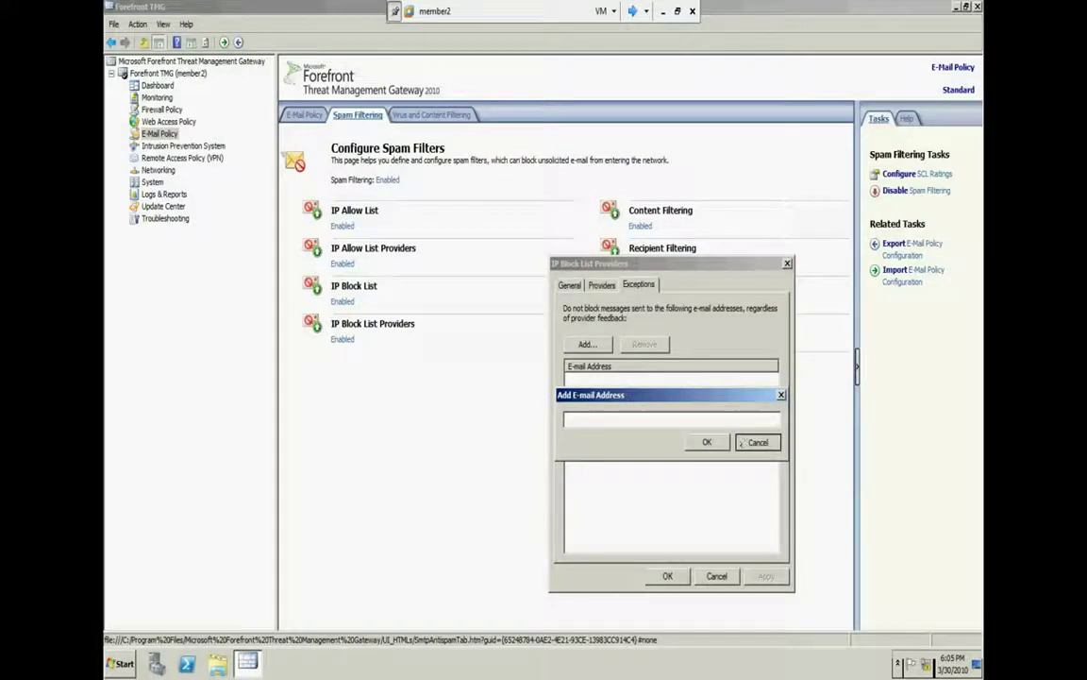
pyautogui.click(741, 443)
pyautogui.click(667, 576)
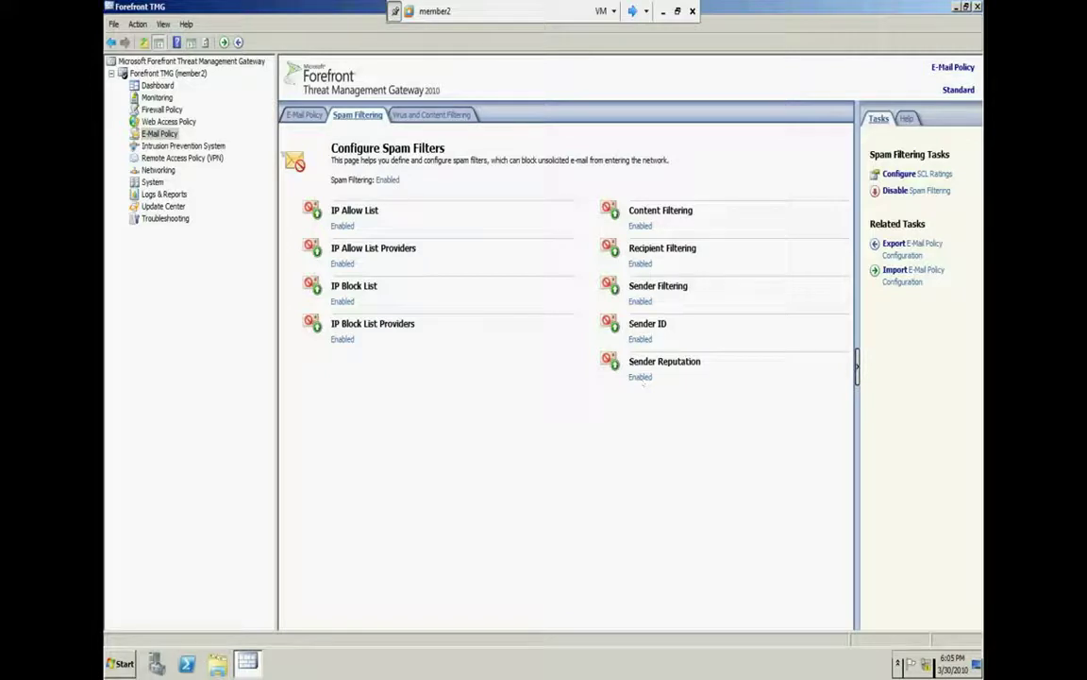
pyautogui.click(640, 301)
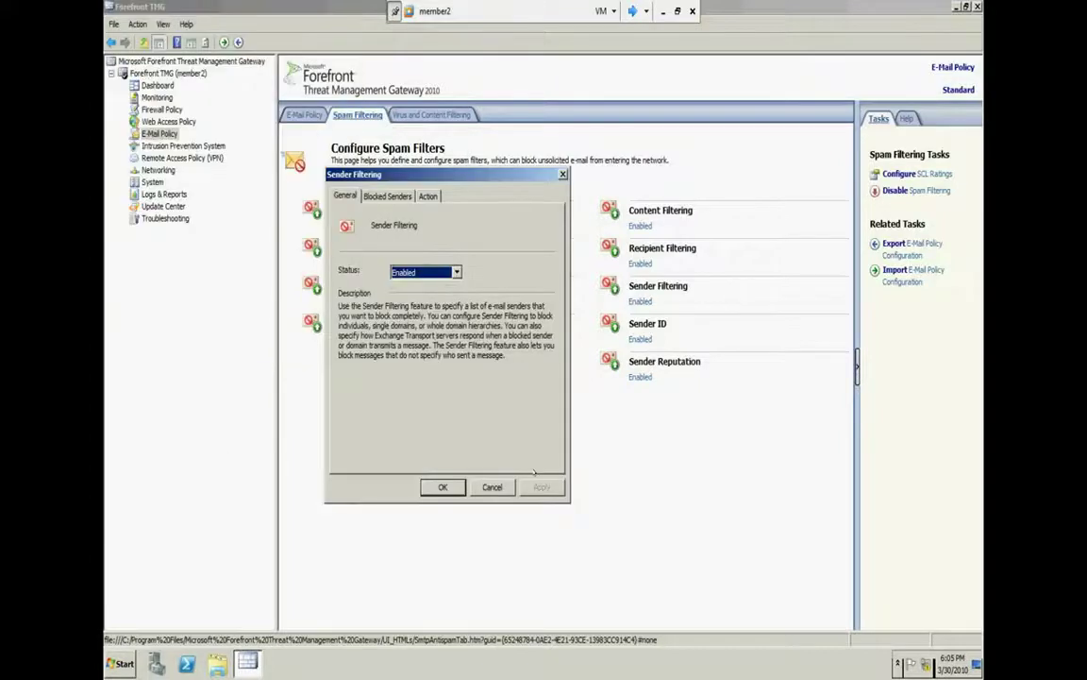
# Add an individual test.com e-mail address to the blocked senders, correcting the invalid entry
pyautogui.click(382, 196)
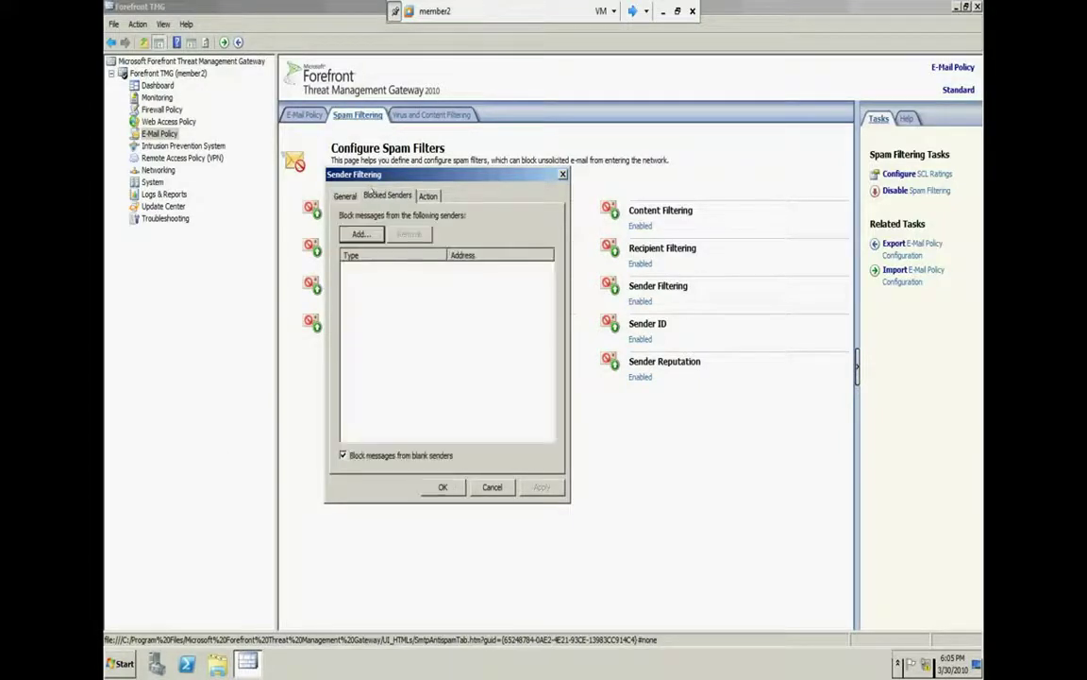
pyautogui.click(363, 234)
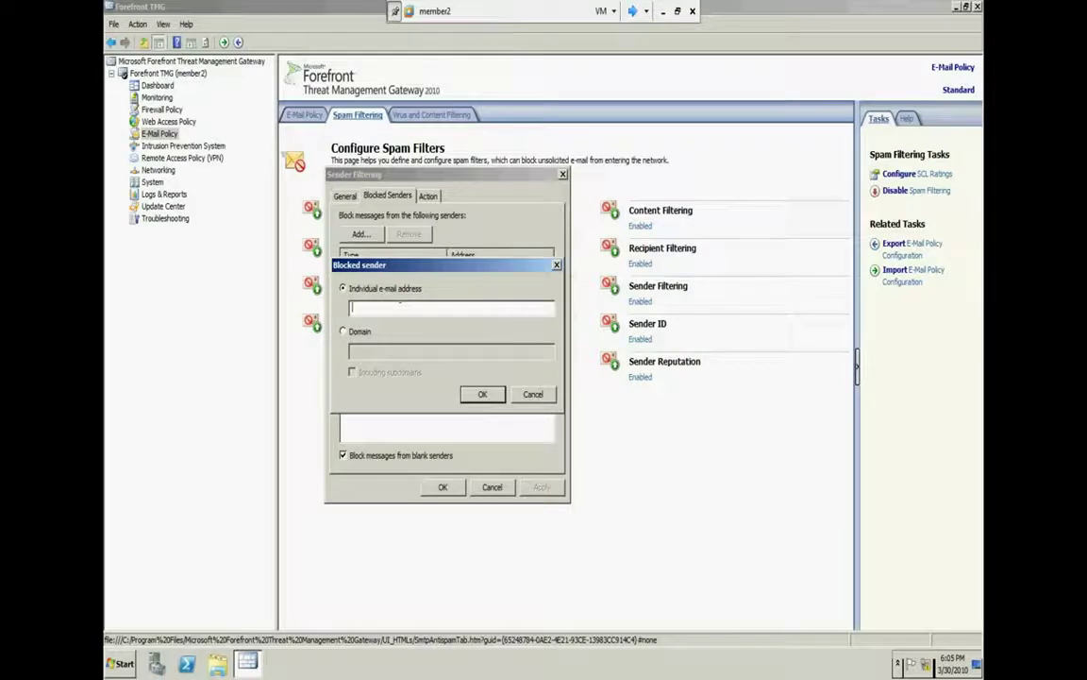
pyautogui.write('asd.test.com')
pyautogui.click(480, 394)
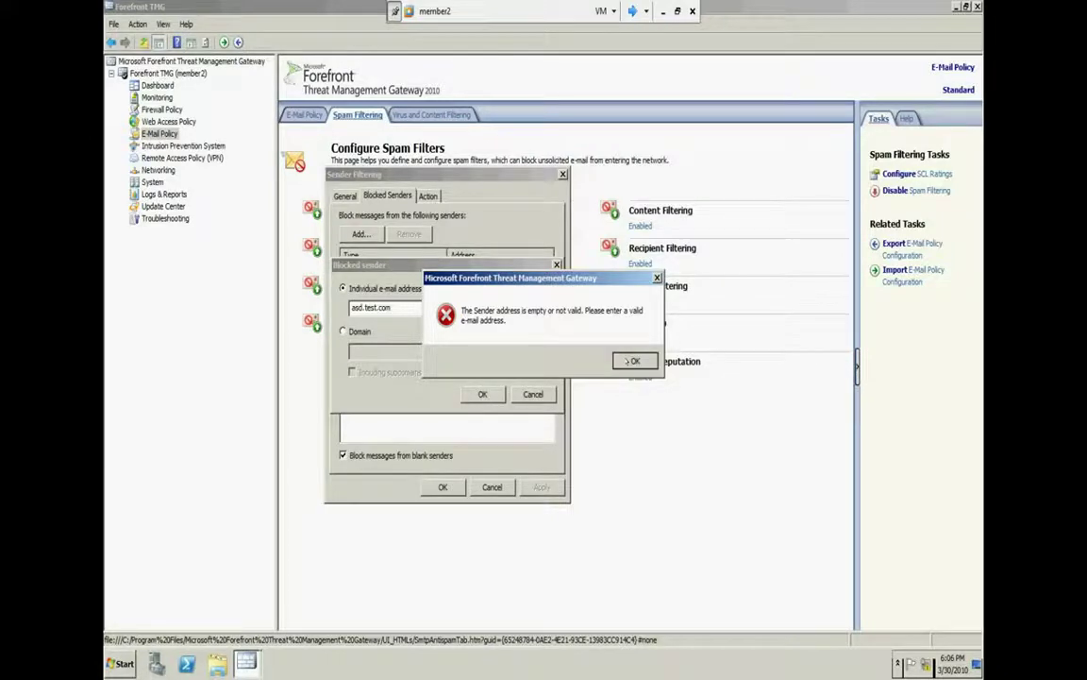
pyautogui.click(631, 361)
pyautogui.press('BackSpace')
pyautogui.press('BackSpace')
pyautogui.press('BackSpace')
pyautogui.press('BackSpace')
pyautogui.press('BackSpace')
pyautogui.press('BackSpace')
pyautogui.press('BackSpace')
pyautogui.press('BackSpace')
pyautogui.press('BackSpace')
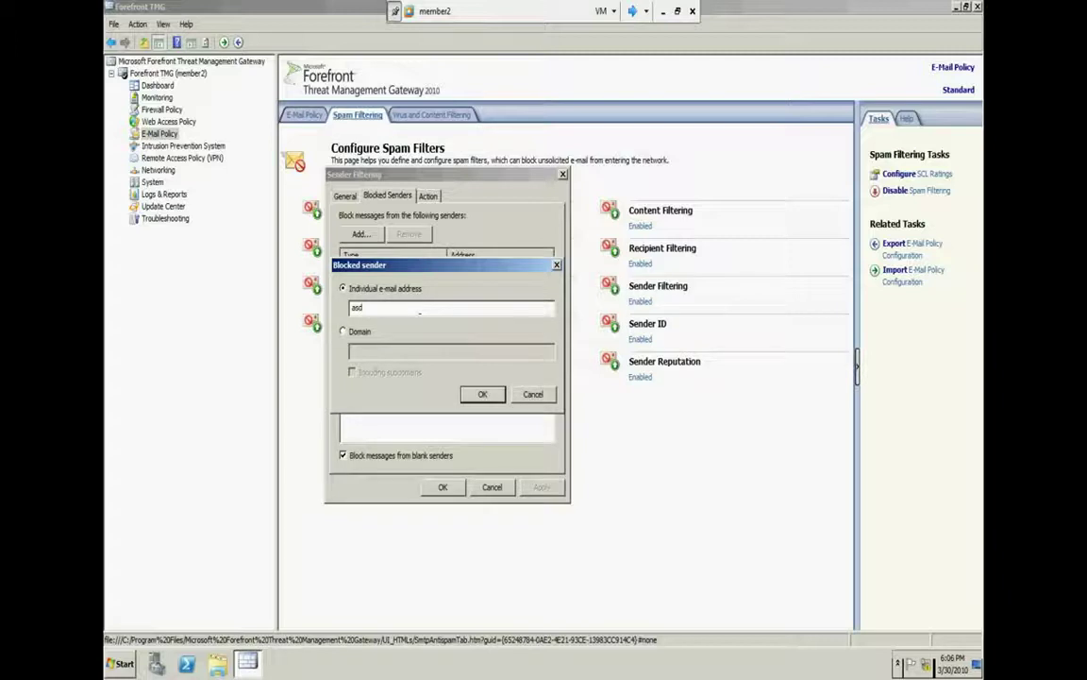
pyautogui.write('@test.com')
pyautogui.click(482, 393)
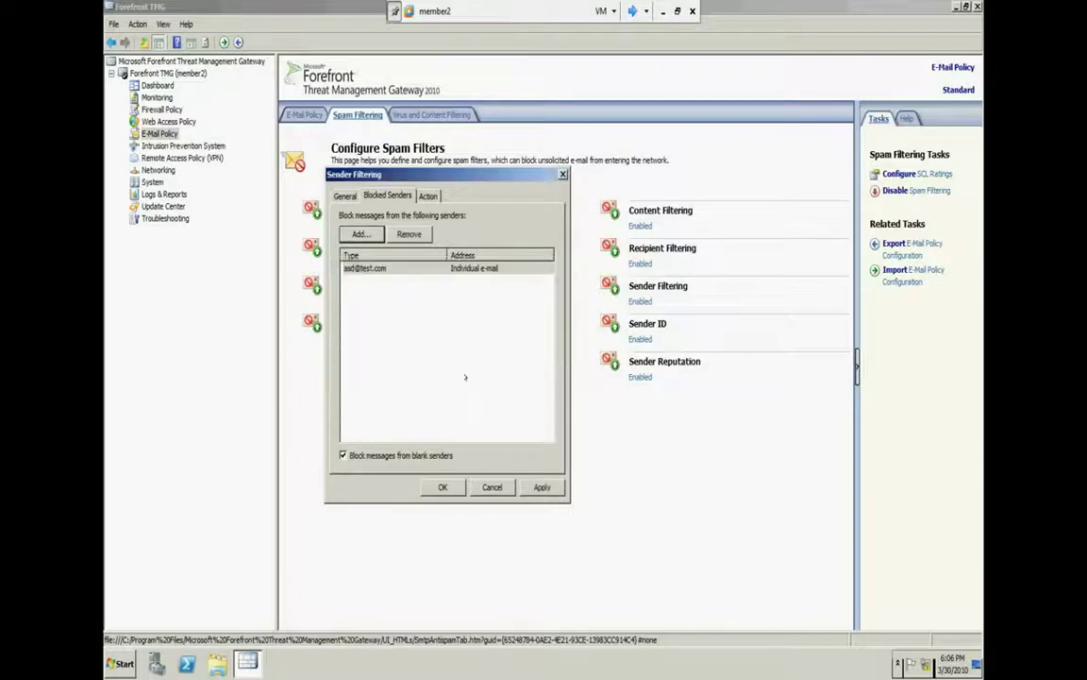
pyautogui.click(402, 265)
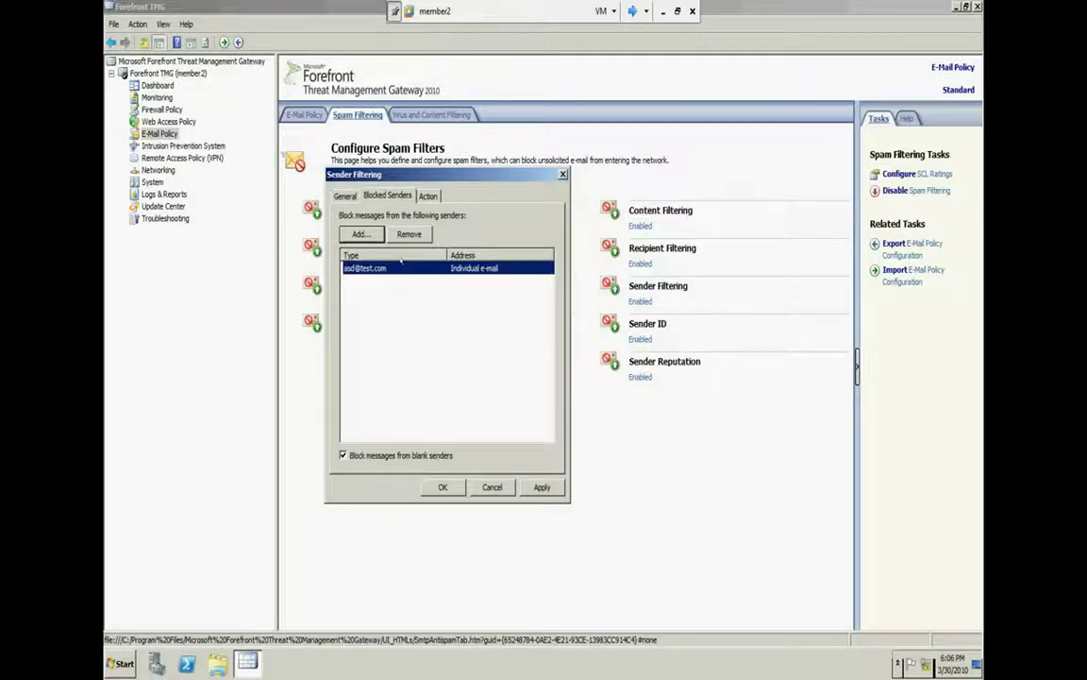
# Block the whole domain asd.com as a sender
pyautogui.click(362, 233)
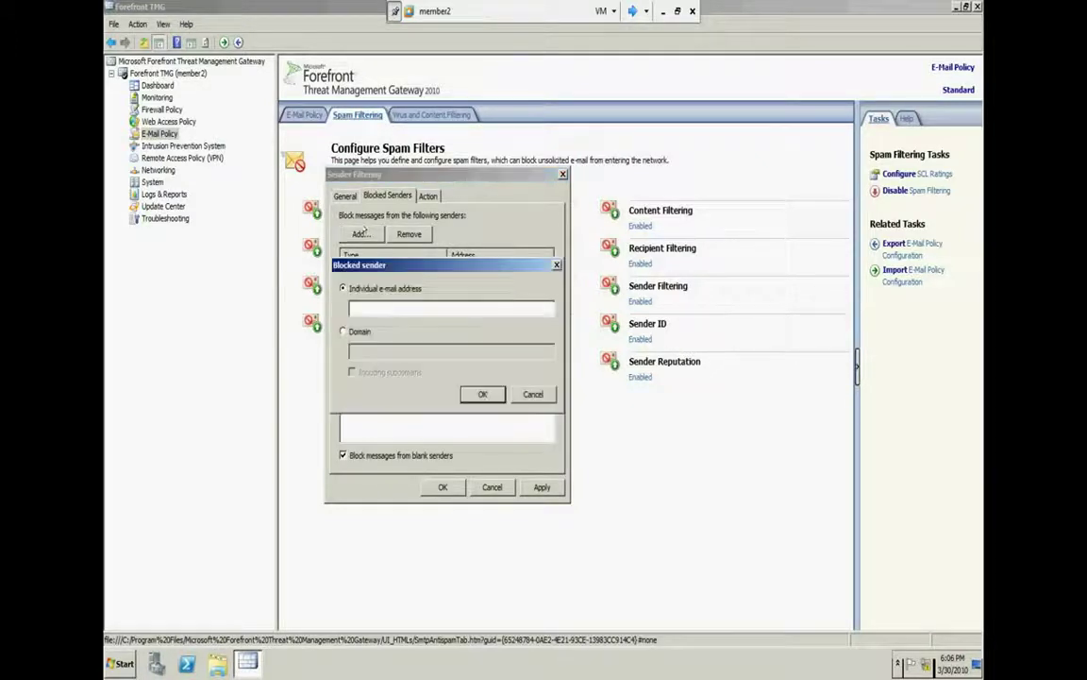
pyautogui.click(343, 332)
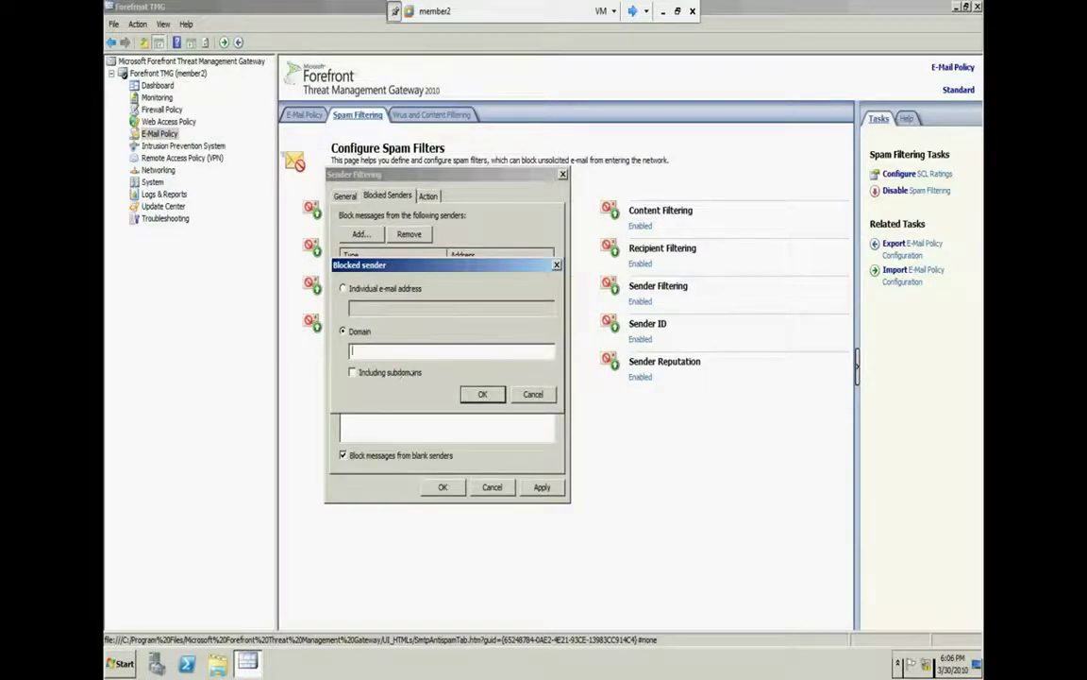
pyautogui.write('asd.com')
pyautogui.click(481, 393)
pyautogui.hotkey('ctrl', 'shift', 'Tab')
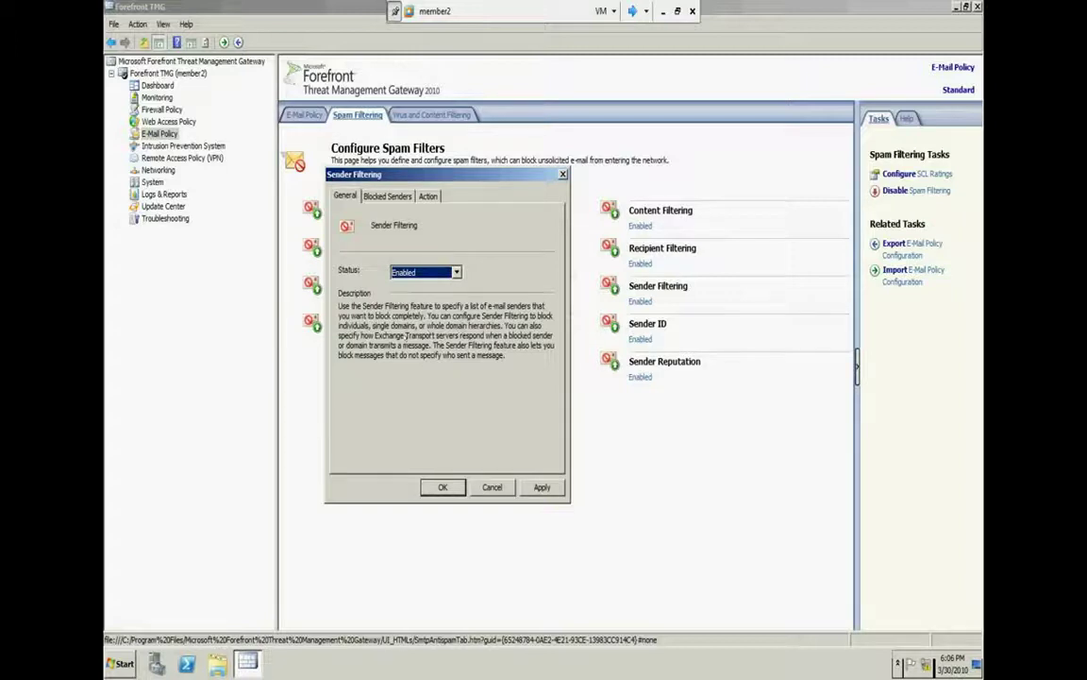
# Open and close the asd.com and test.com blocked sender entries unchanged
pyautogui.click(368, 198)
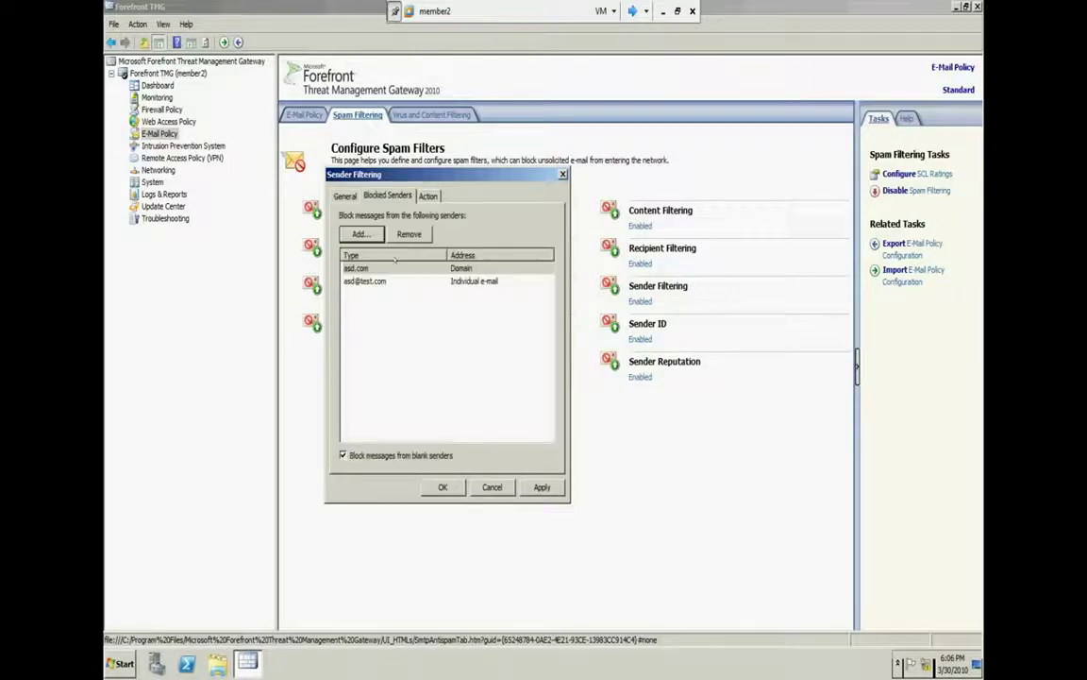
pyautogui.doubleClick(396, 269)
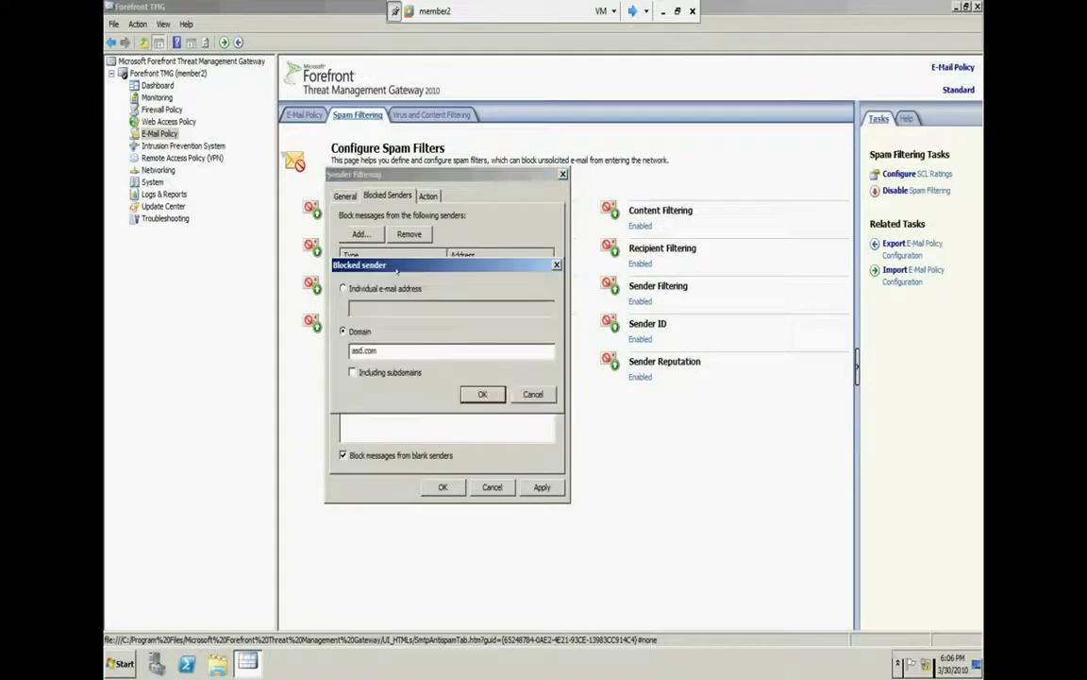
pyautogui.doubleClick(421, 352)
pyautogui.press('Return')
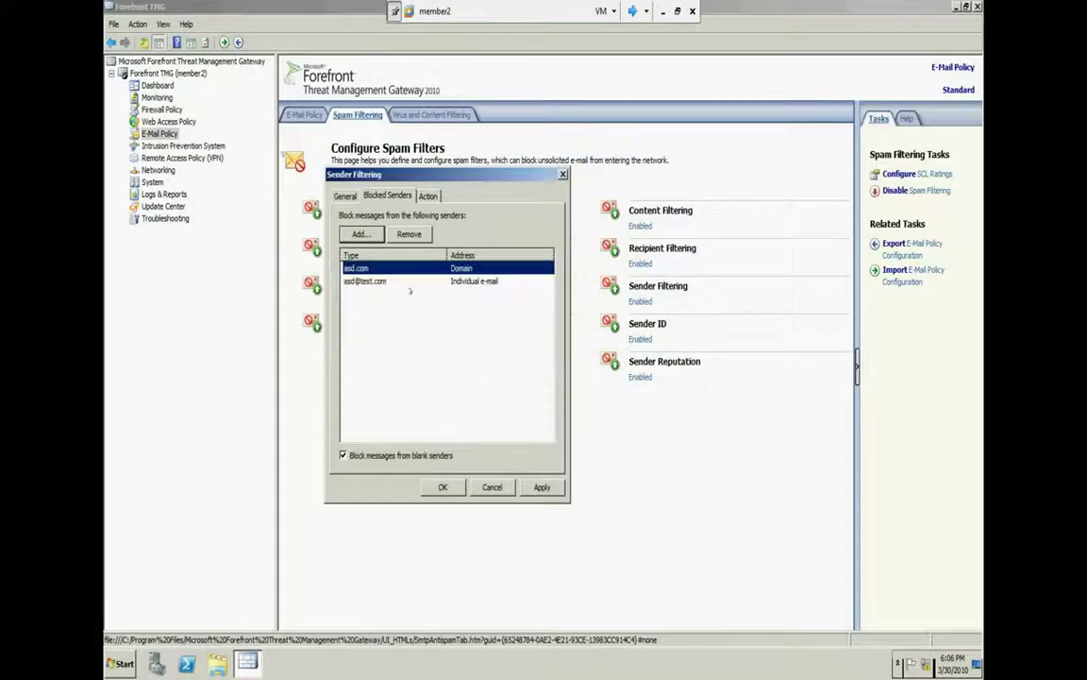
pyautogui.click(379, 281)
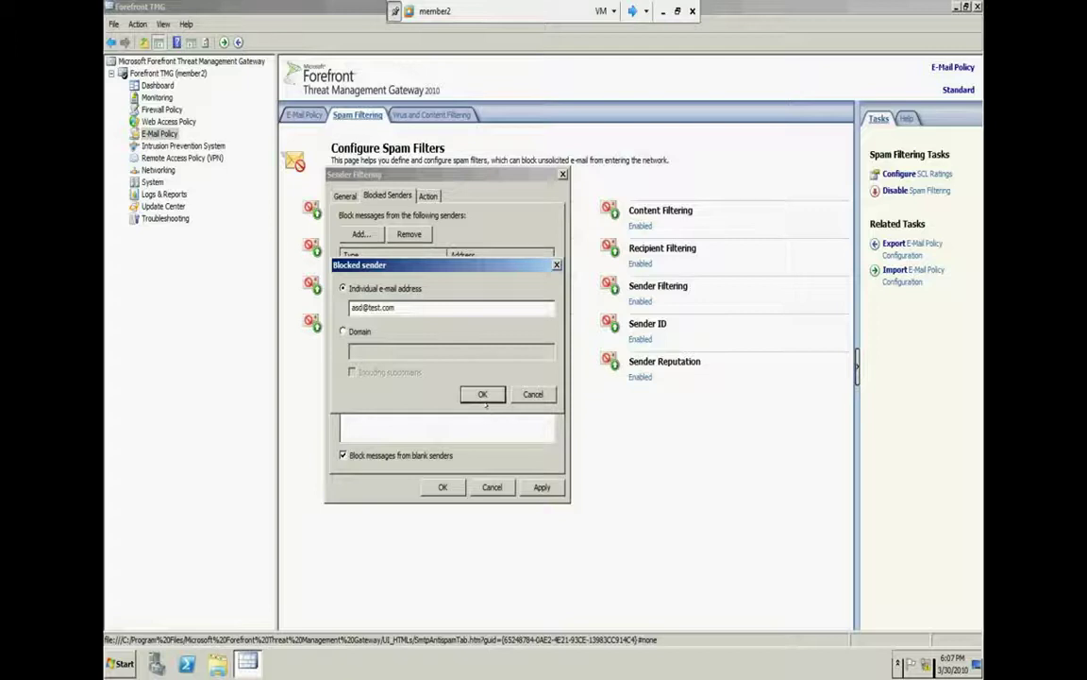
pyautogui.hotkey('ctrl', 'a')
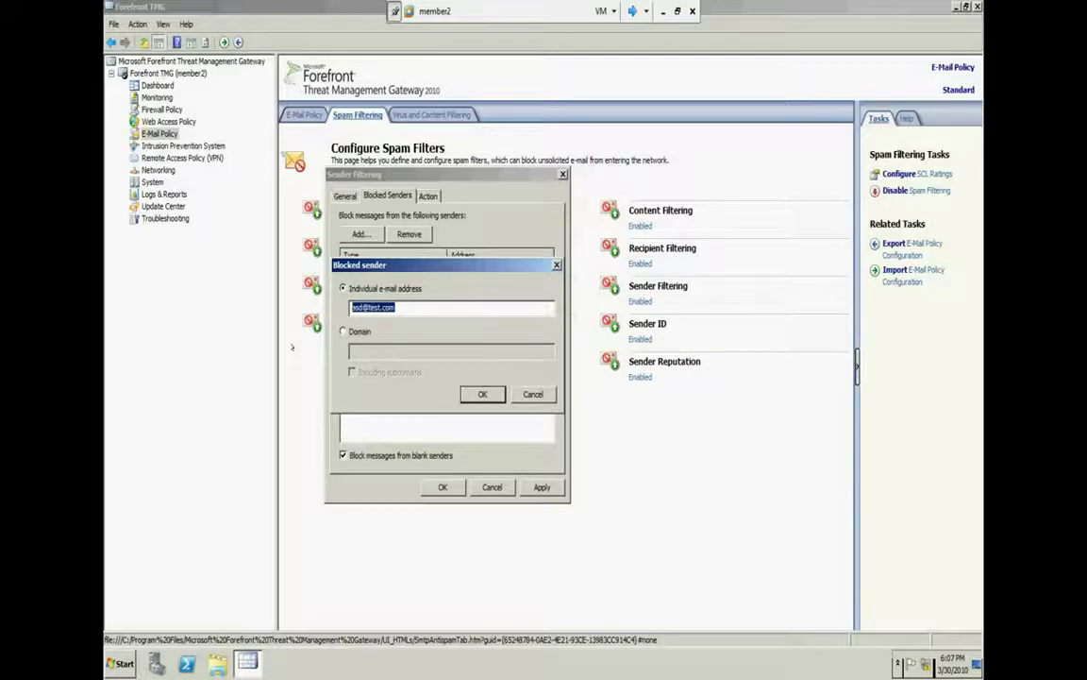
pyautogui.press('Return')
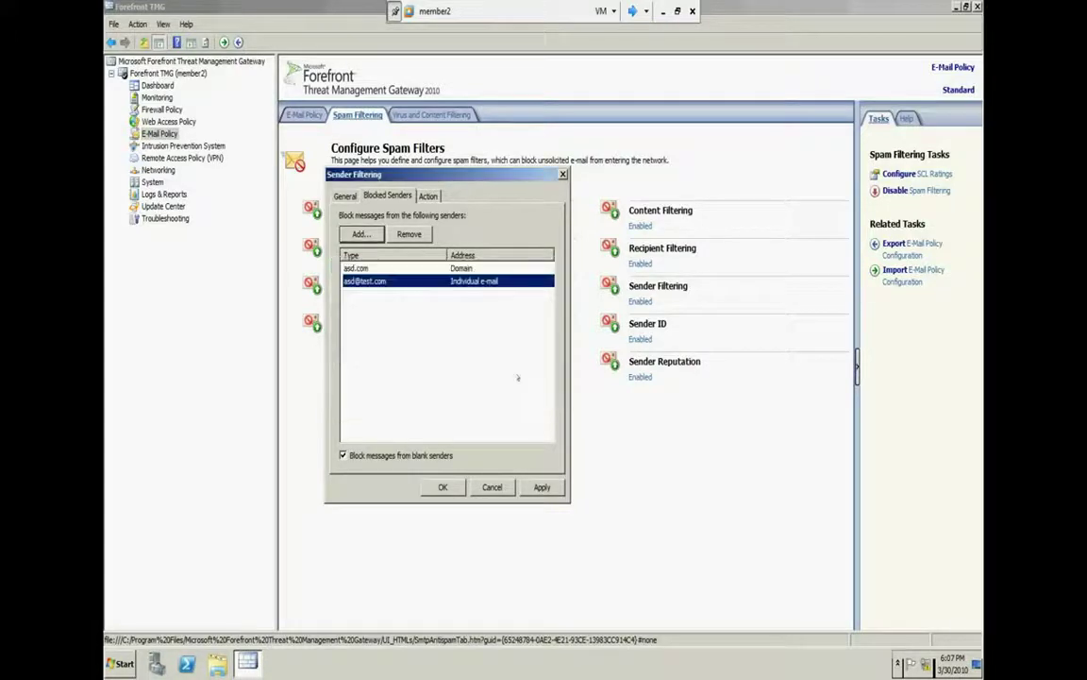
pyautogui.click(427, 195)
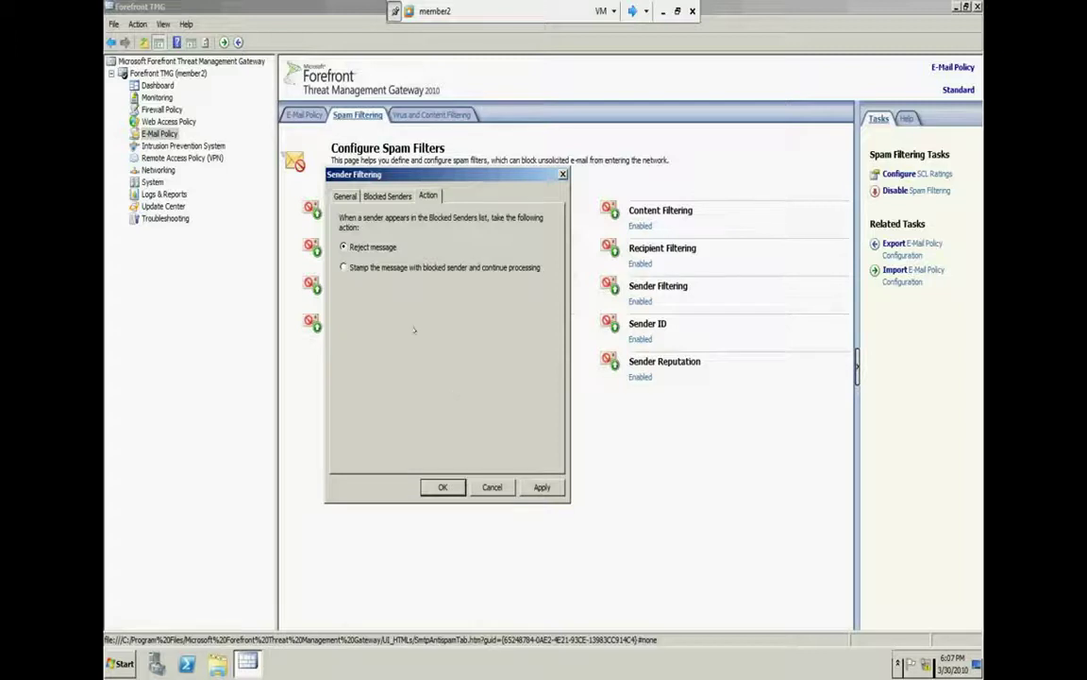
# Stamp blocked senders' messages and continue processing, then close Sender Filtering
pyautogui.click(413, 268)
pyautogui.click(486, 487)
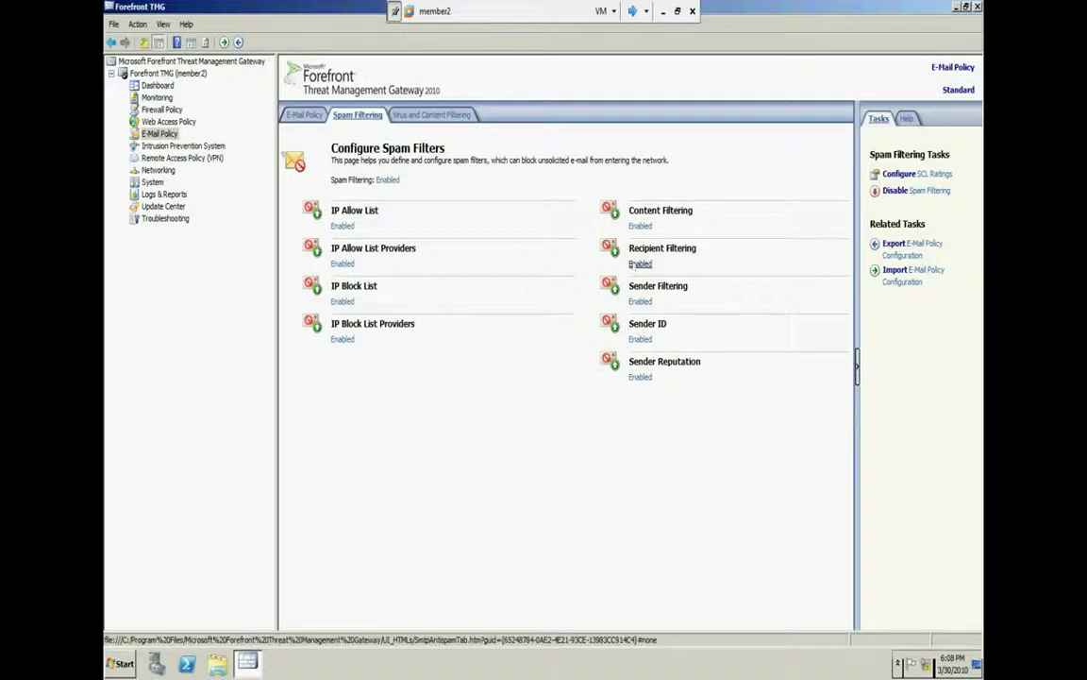
# Open Recipient Filtering's Blocked Recipients list and turn on 'Block the following recipients'
pyautogui.click(639, 263)
pyautogui.click(175, 38)
pyautogui.moveTo(182, 21); pyautogui.dragTo(535, 202)
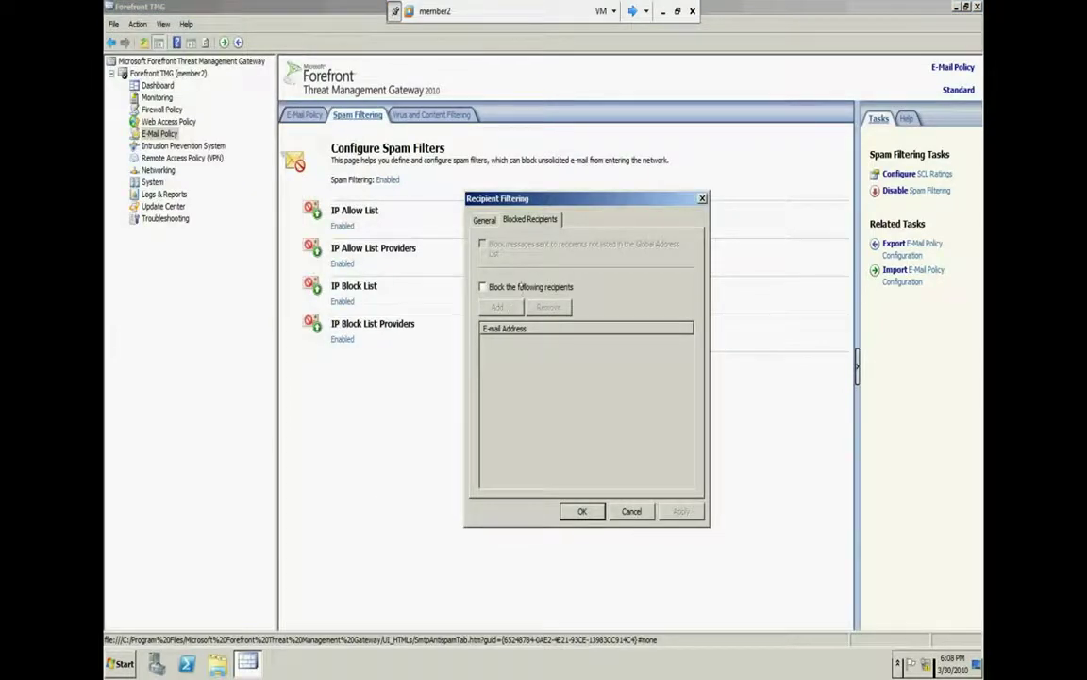
pyautogui.click(521, 288)
# Add an apple.com recipient address to the blocked list, correcting the invalid first entry
pyautogui.click(494, 307)
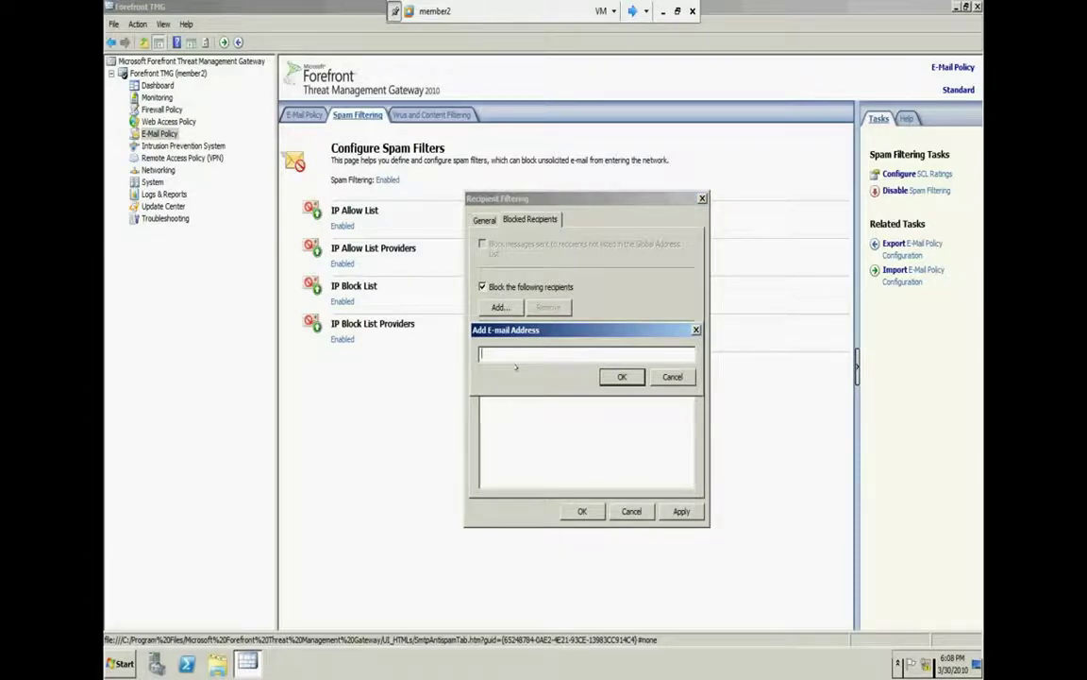
pyautogui.write('asd.apple.com')
pyautogui.click(614, 376)
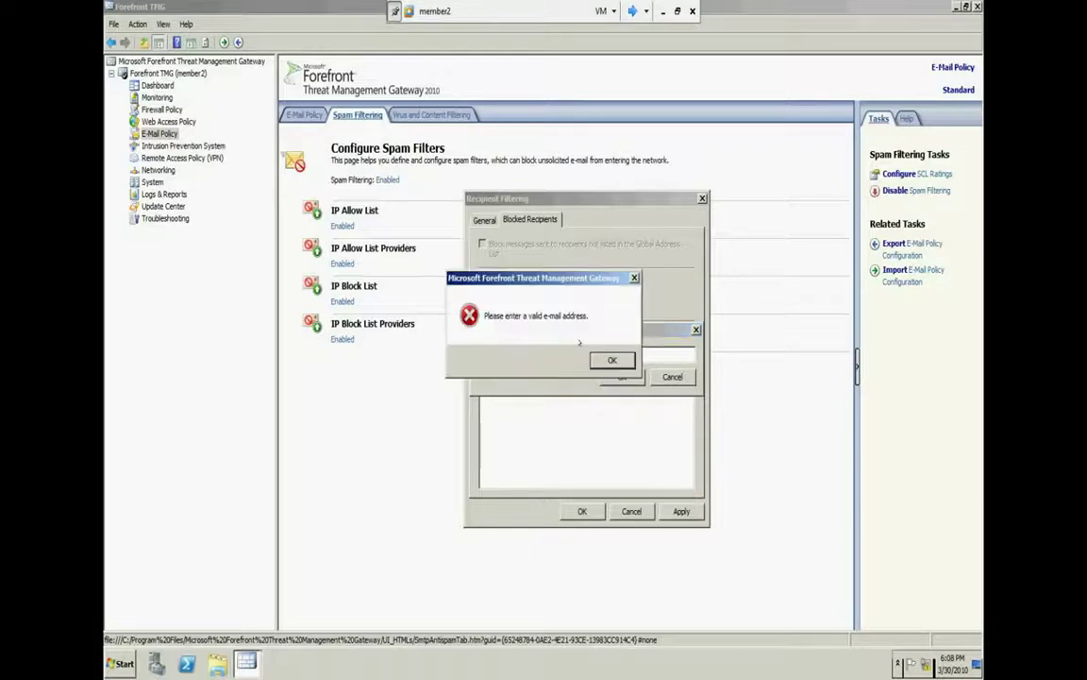
pyautogui.click(611, 359)
pyautogui.moveTo(525, 353); pyautogui.dragTo(495, 353)
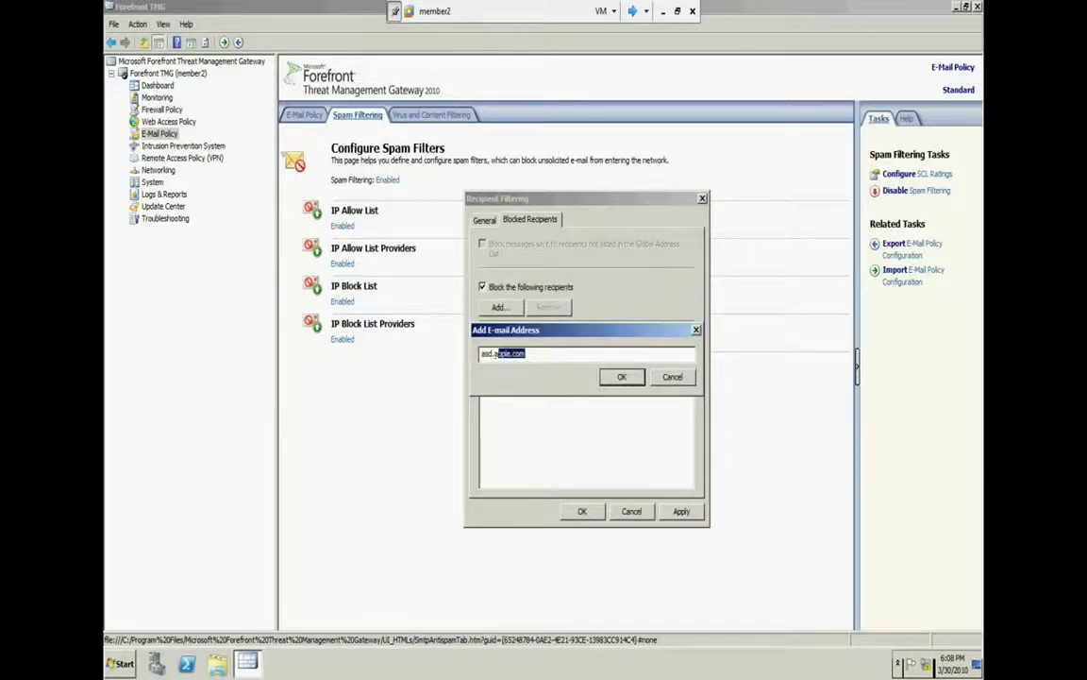
pyautogui.press('BackSpace')
pyautogui.press('BackSpace')
pyautogui.press('BackSpace')
pyautogui.write('@apple.com')
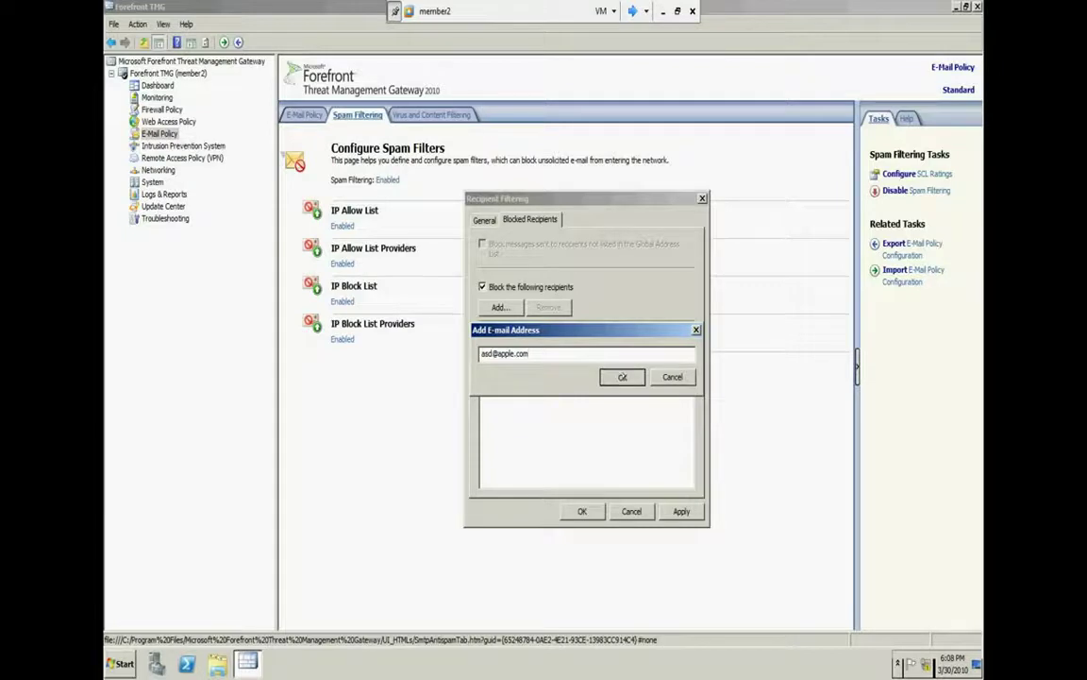
pyautogui.click(622, 376)
# Review the blocked apple.com entry and the filter's Enabled status
pyautogui.click(587, 341)
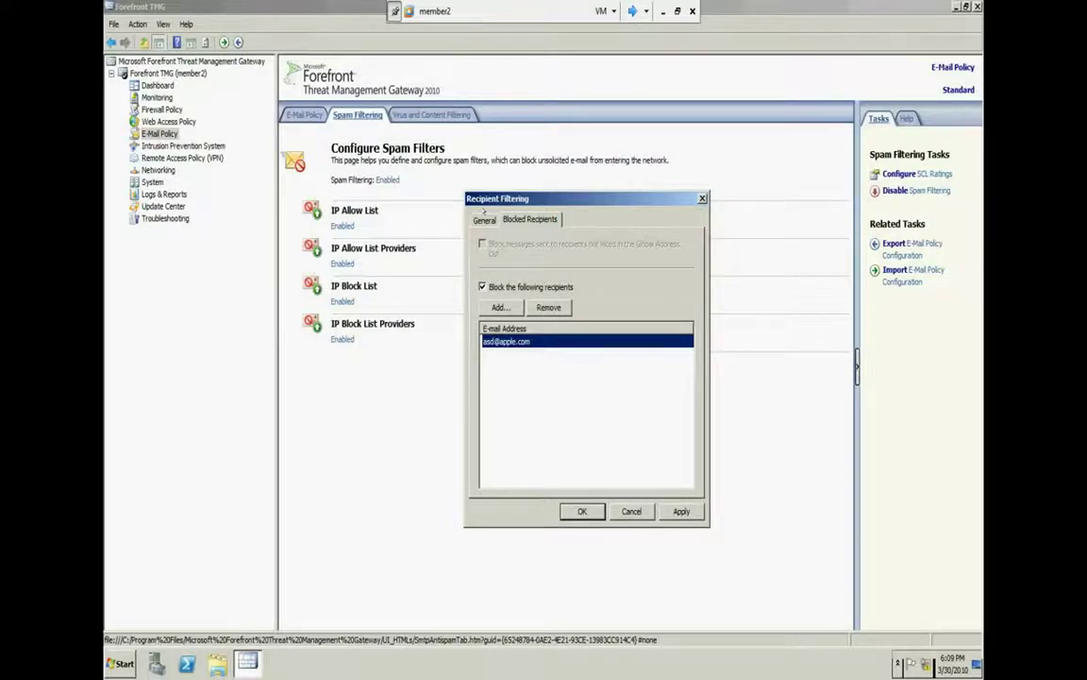
pyautogui.click(484, 218)
pyautogui.click(530, 219)
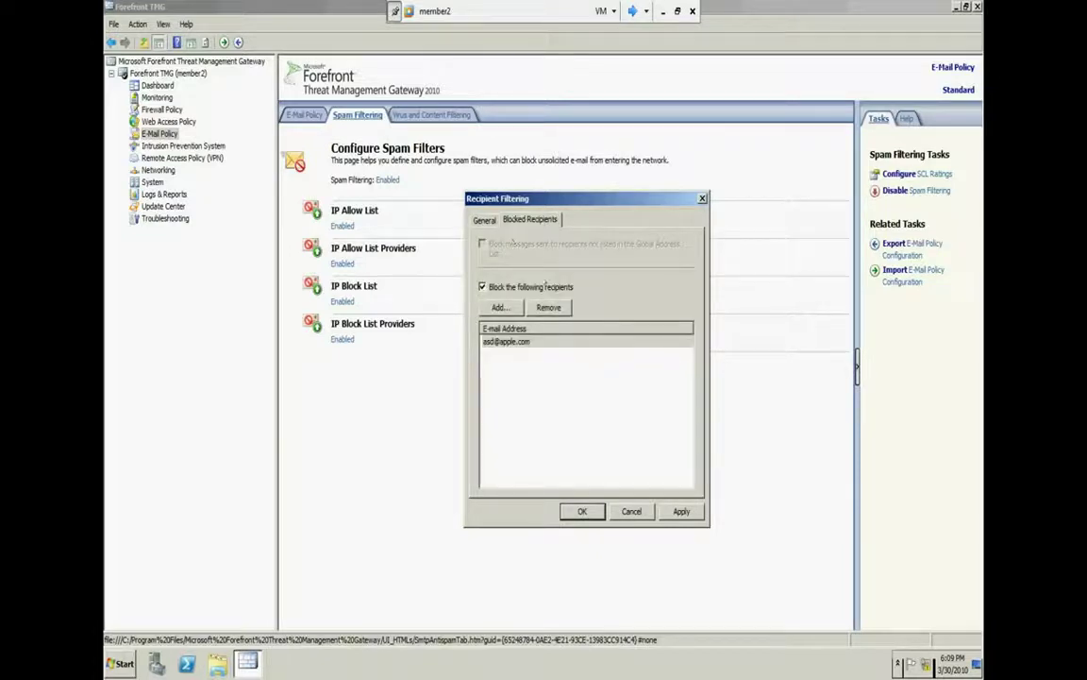
pyautogui.click(568, 342)
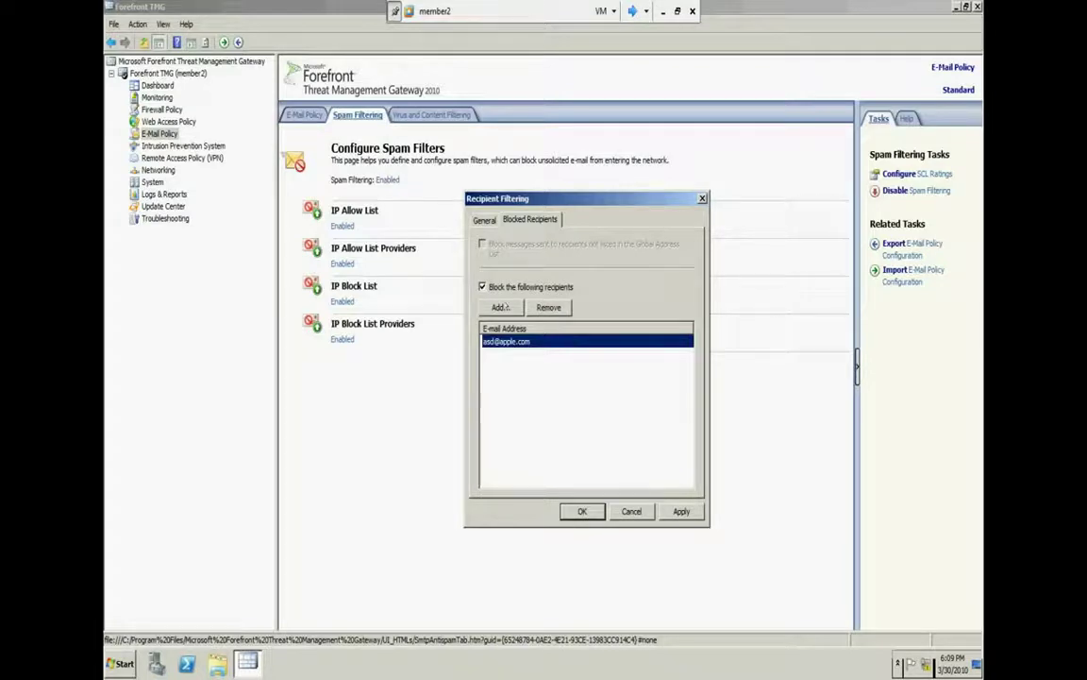
pyautogui.click(484, 220)
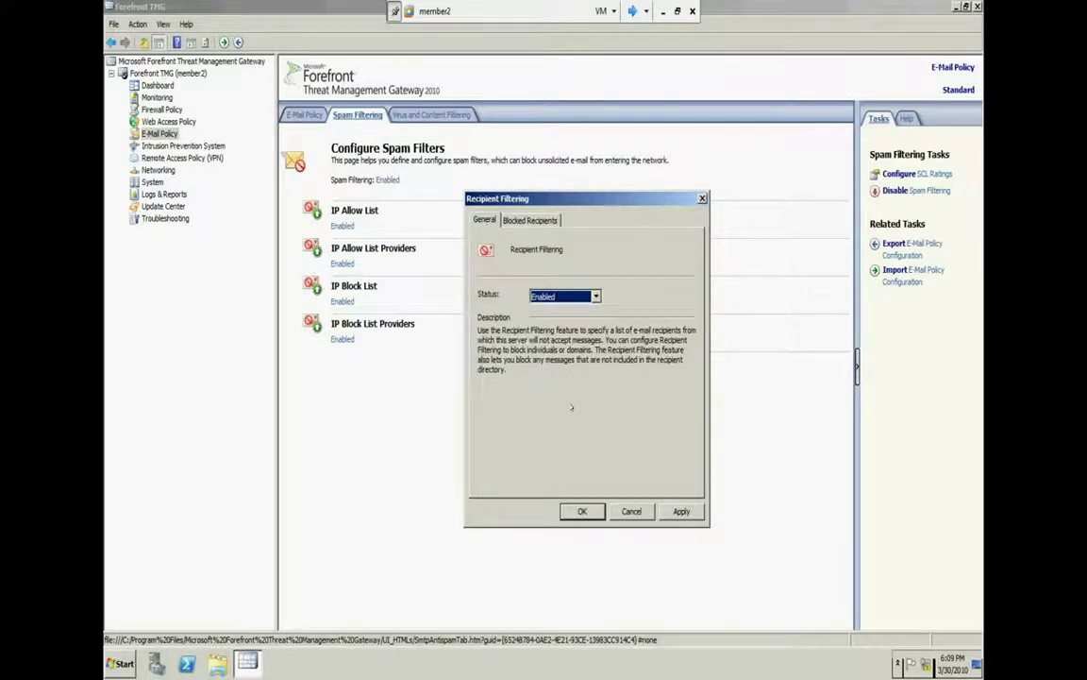
pyautogui.click(662, 9)
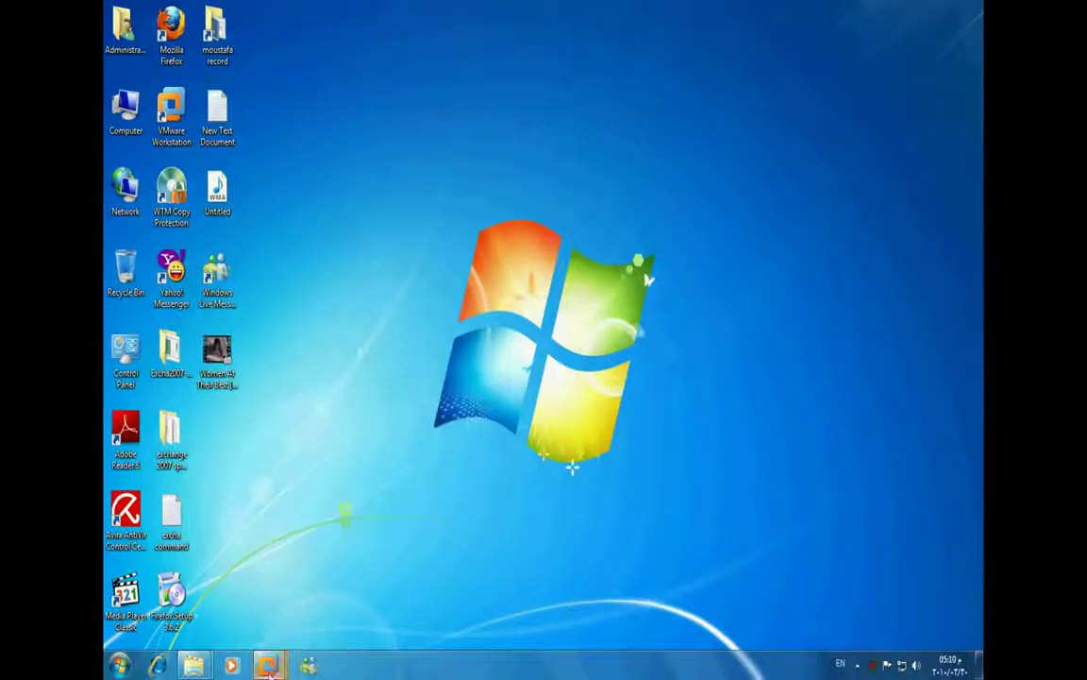
pyautogui.moveTo(267, 663)
pyautogui.click(534, 585)
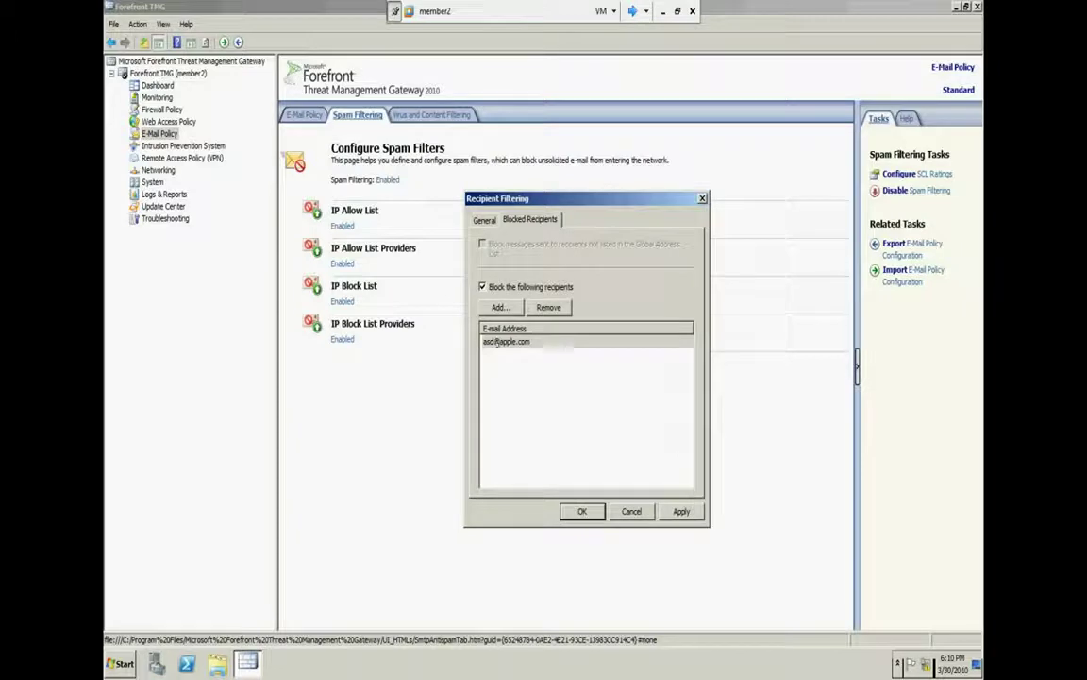
# Cancel Recipient Filtering, reopen it from its Enabled link, and cancel it again
pyautogui.click(510, 342)
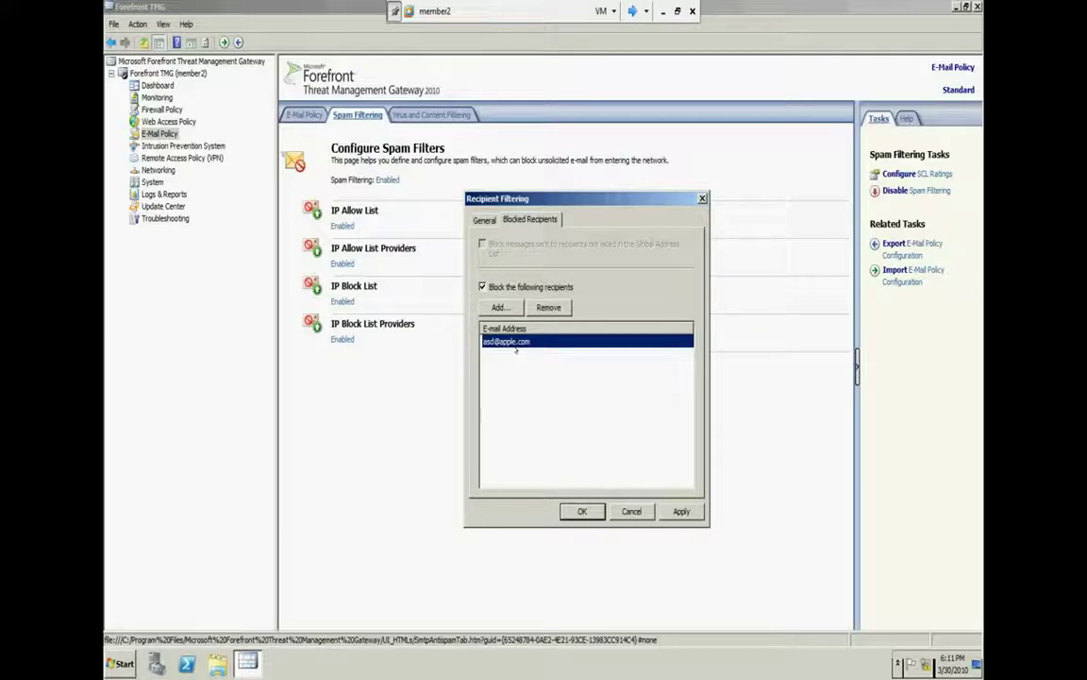
pyautogui.click(631, 511)
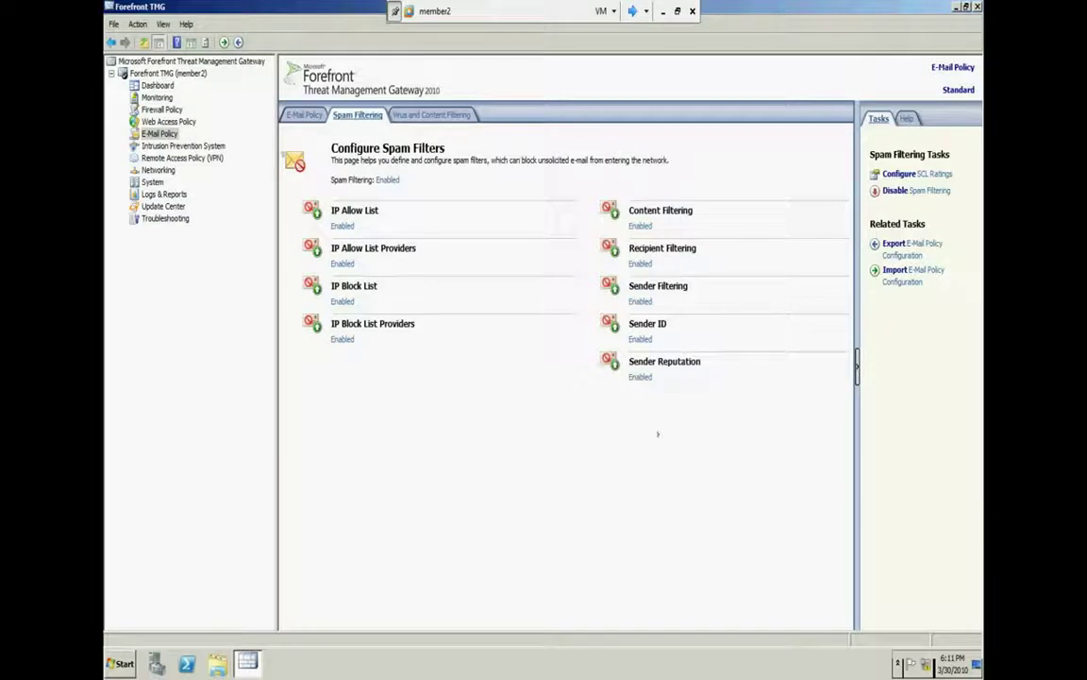
pyautogui.click(575, 242)
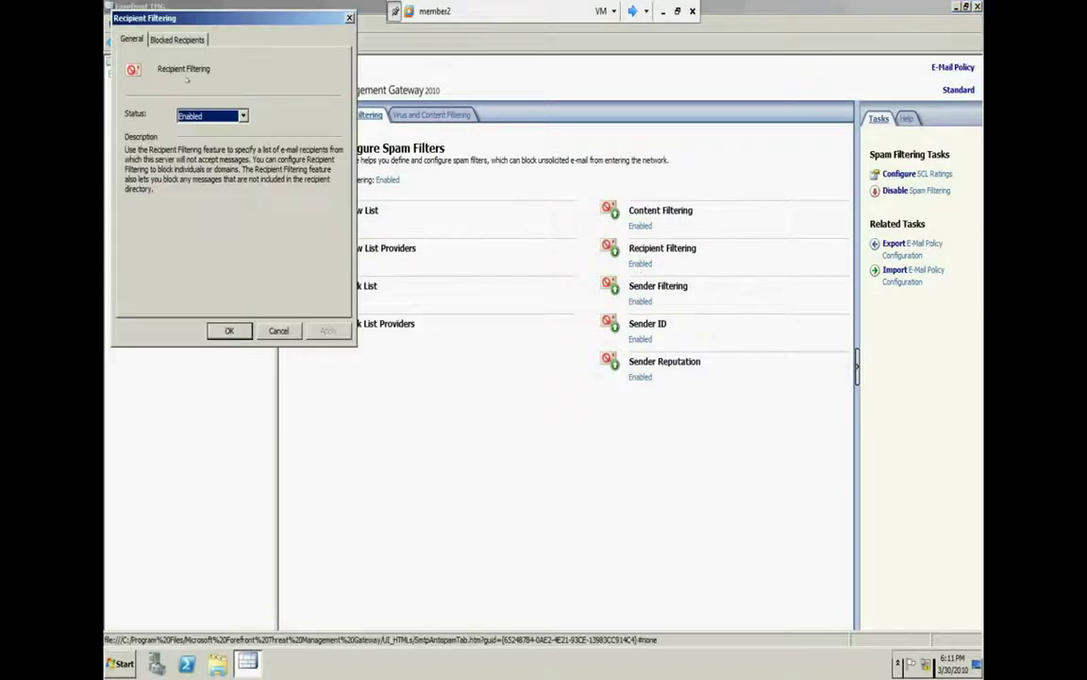
pyautogui.click(279, 331)
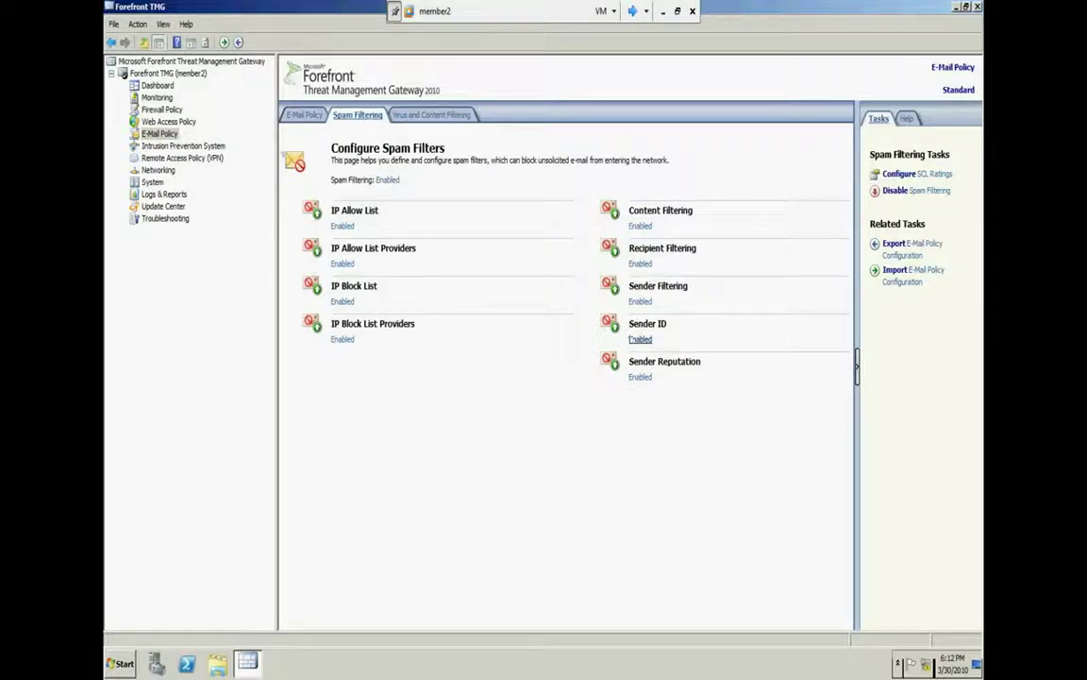
# Open Sender ID properties and review its status and failure action settings
pyautogui.click(639, 338)
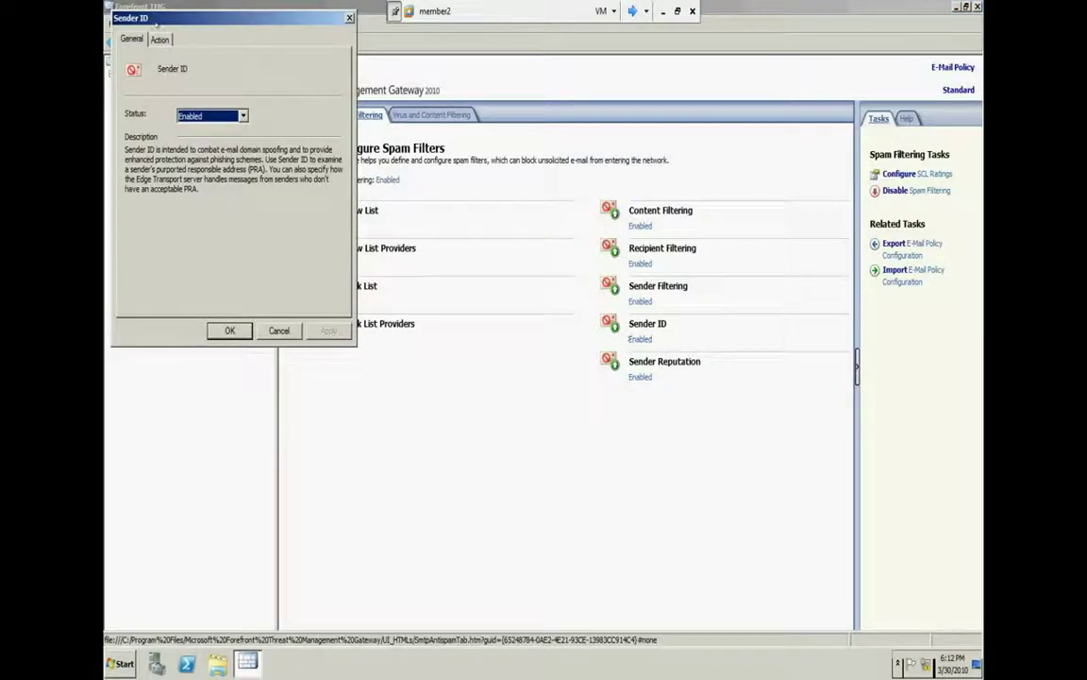
pyautogui.click(431, 222)
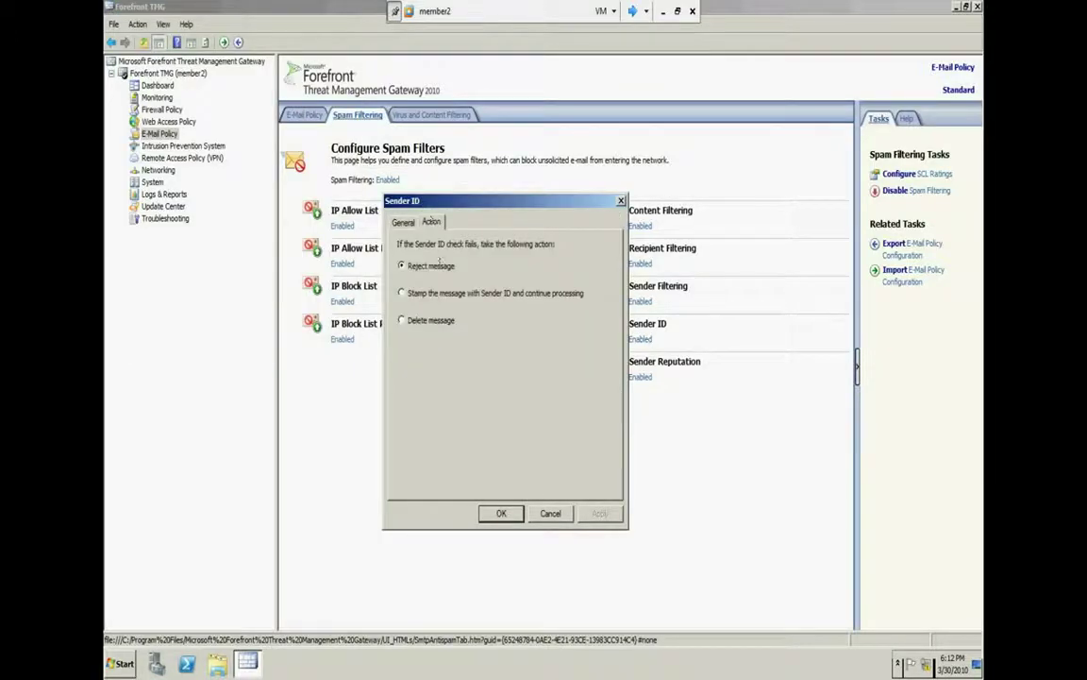
pyautogui.click(404, 222)
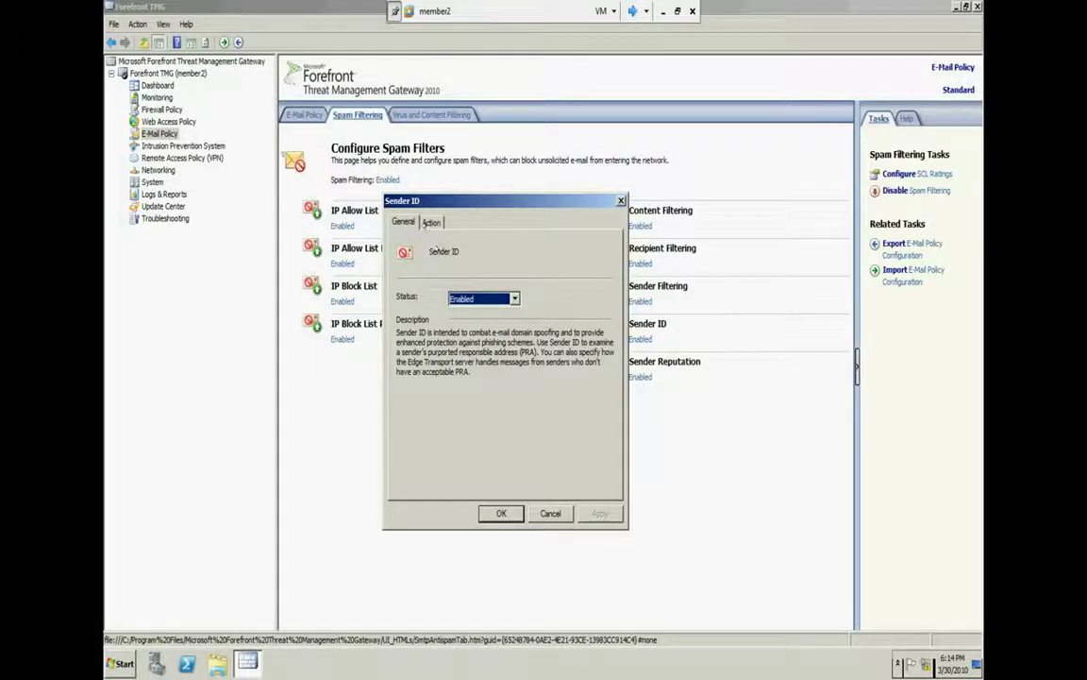
pyautogui.click(431, 222)
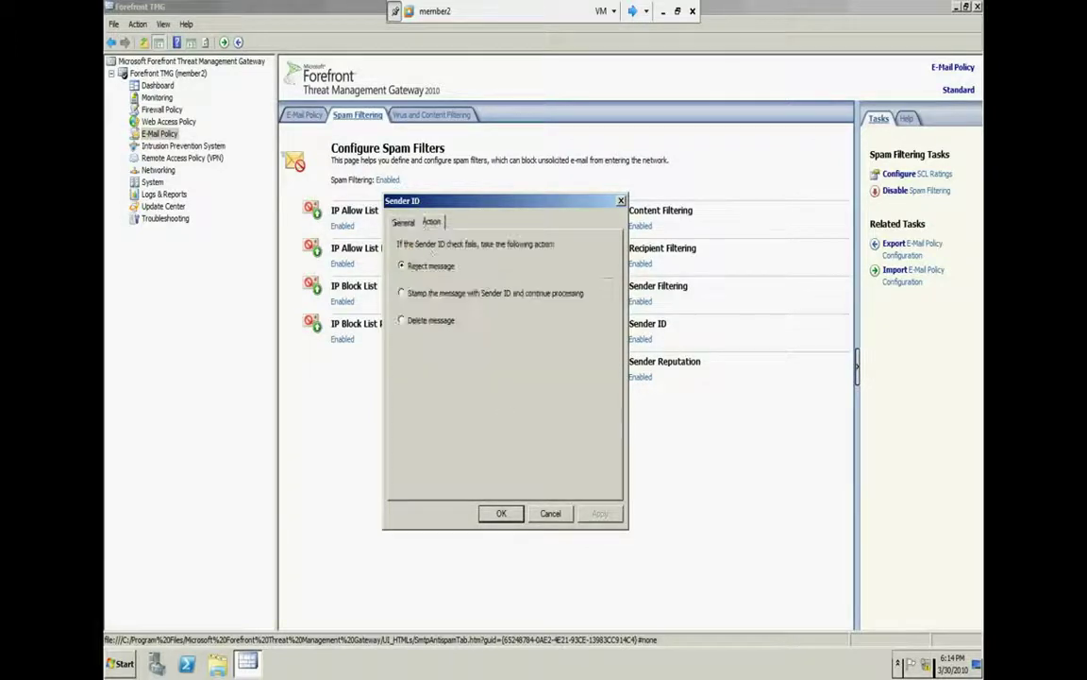
pyautogui.click(403, 222)
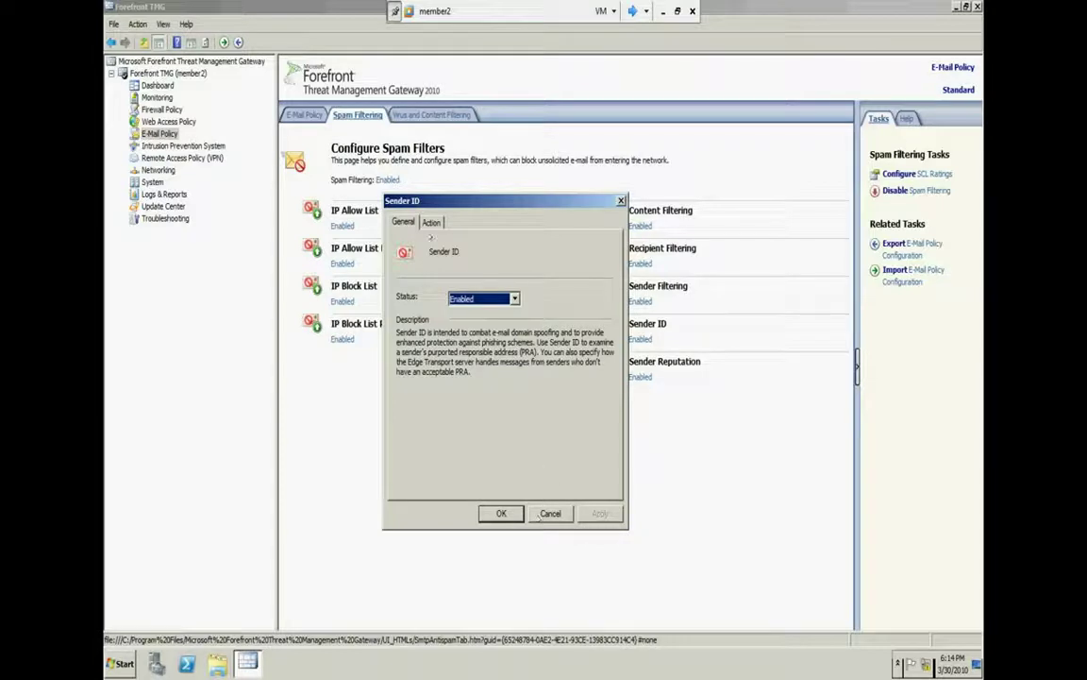
pyautogui.click(431, 223)
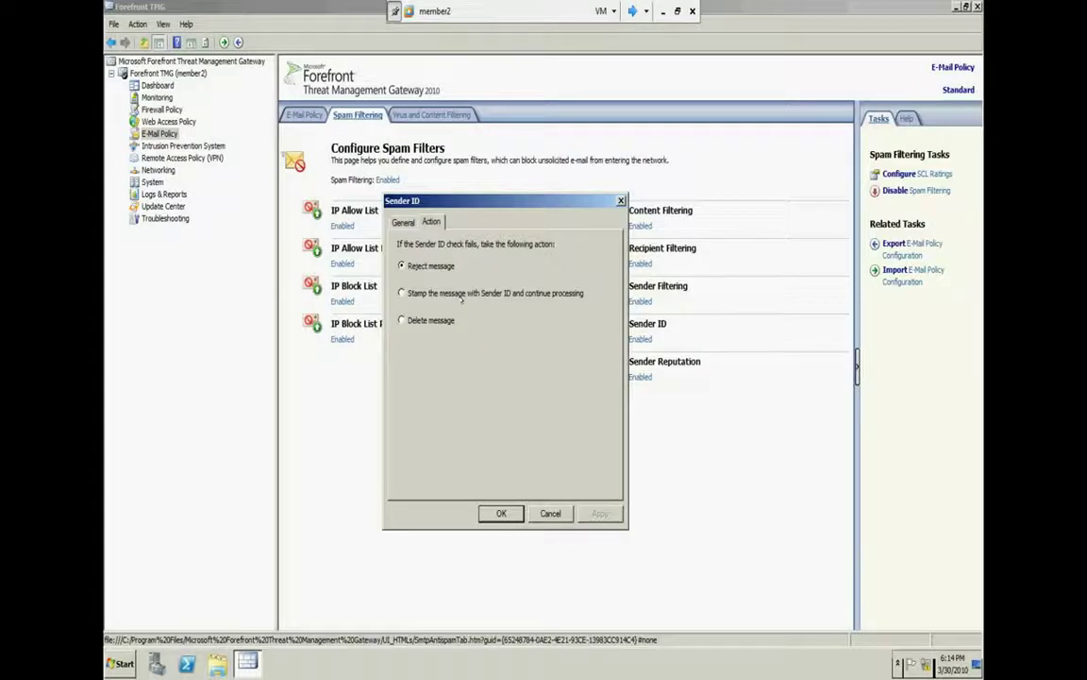
# Try the Delete and Stamp-and-continue actions without saving, then recheck the Action tab and cancel
pyautogui.click(416, 320)
pyautogui.click(462, 298)
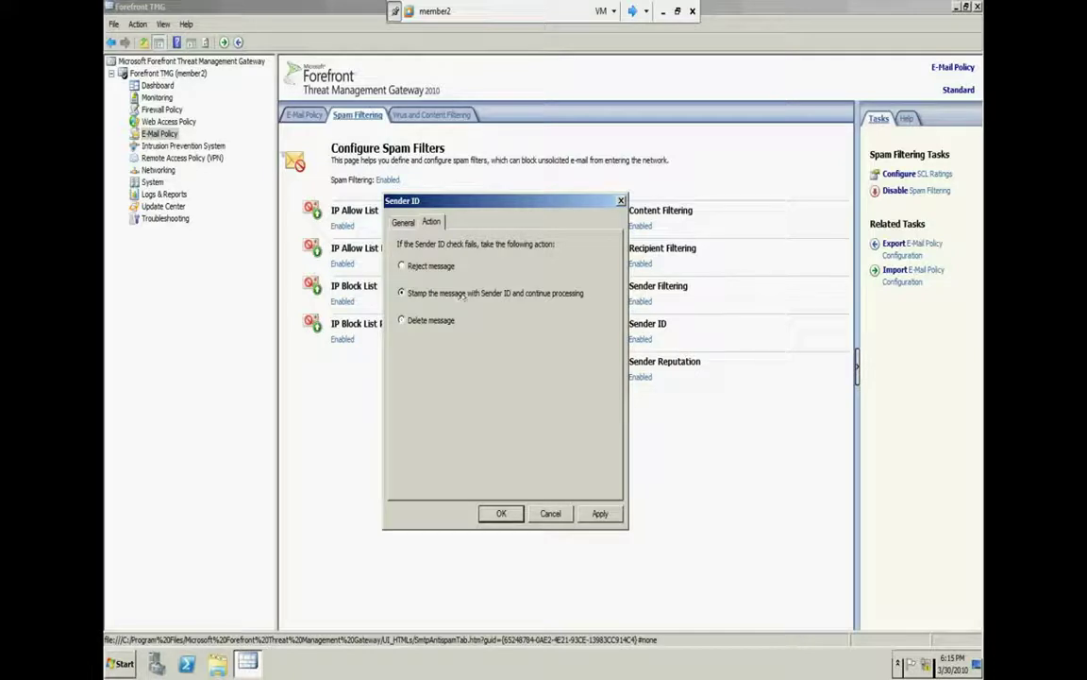
pyautogui.click(551, 512)
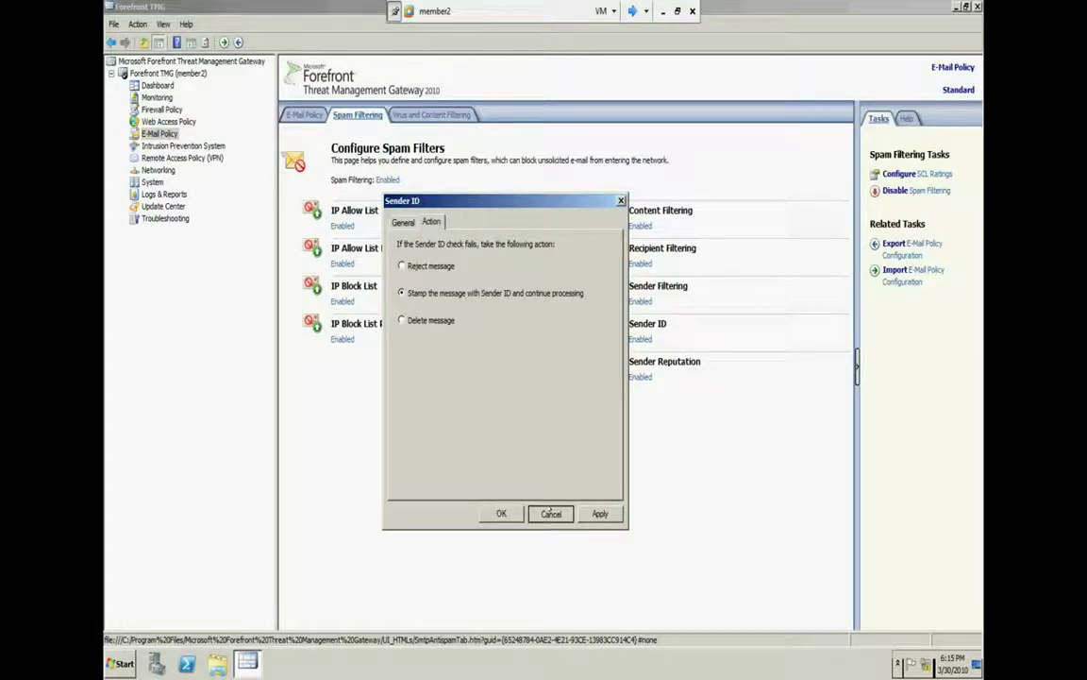
pyautogui.click(551, 512)
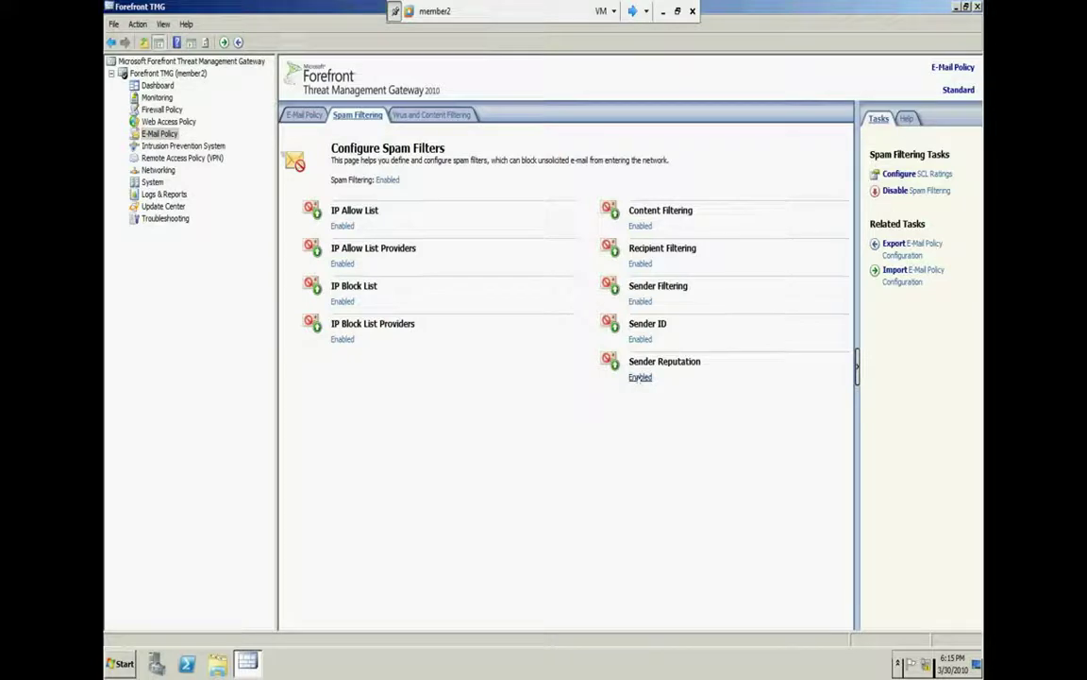
pyautogui.click(640, 339)
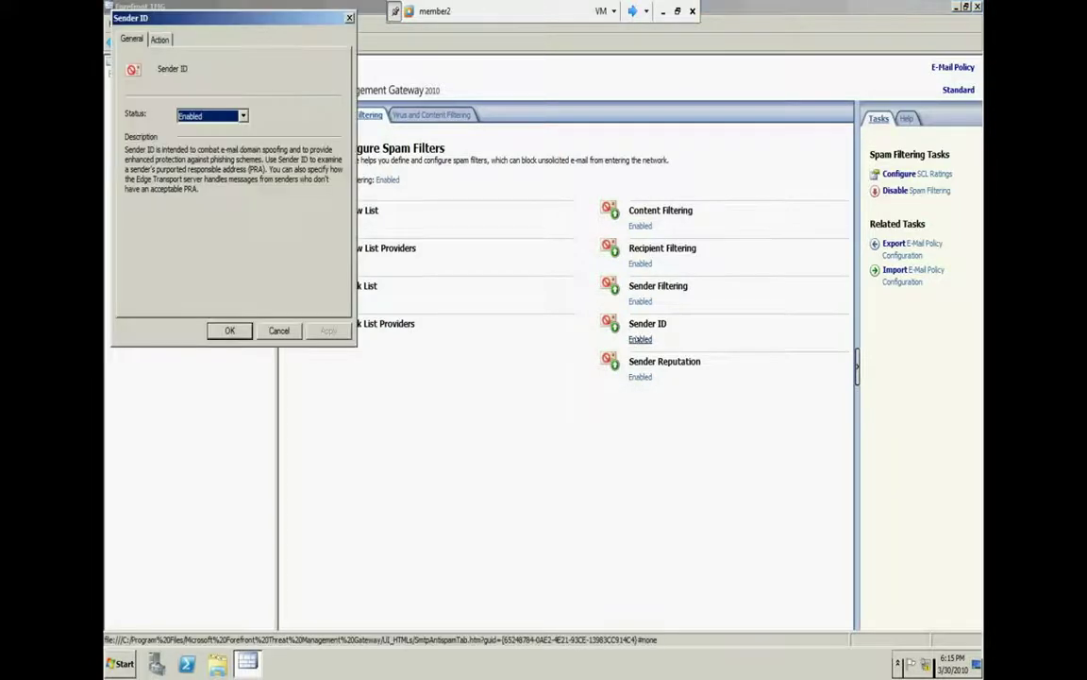
pyautogui.click(159, 39)
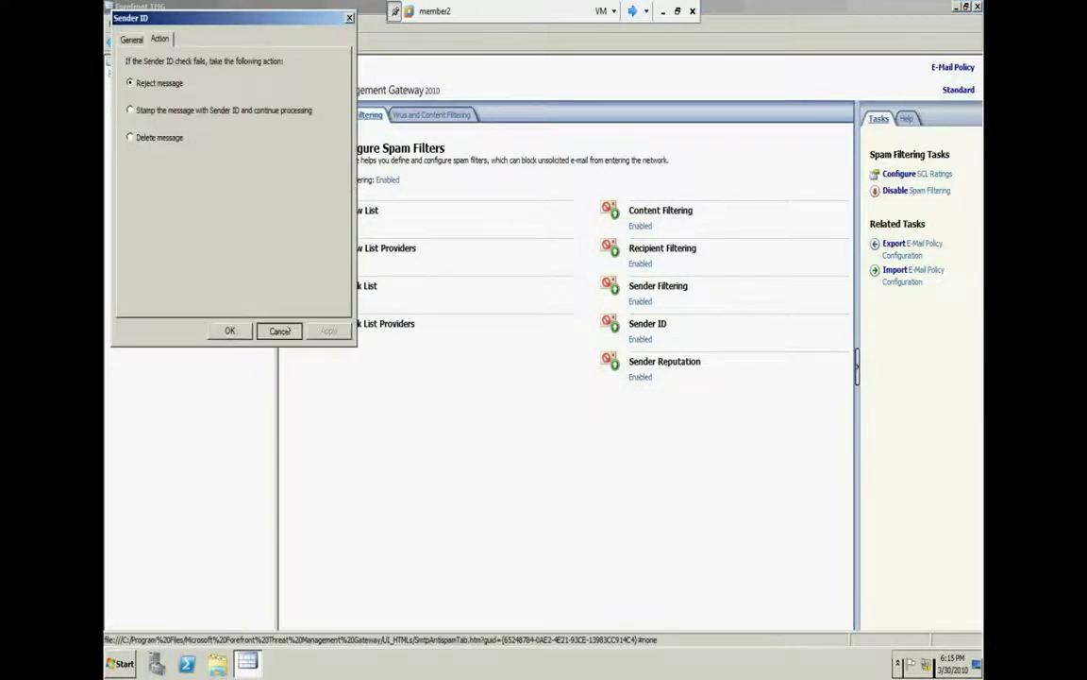
pyautogui.click(282, 329)
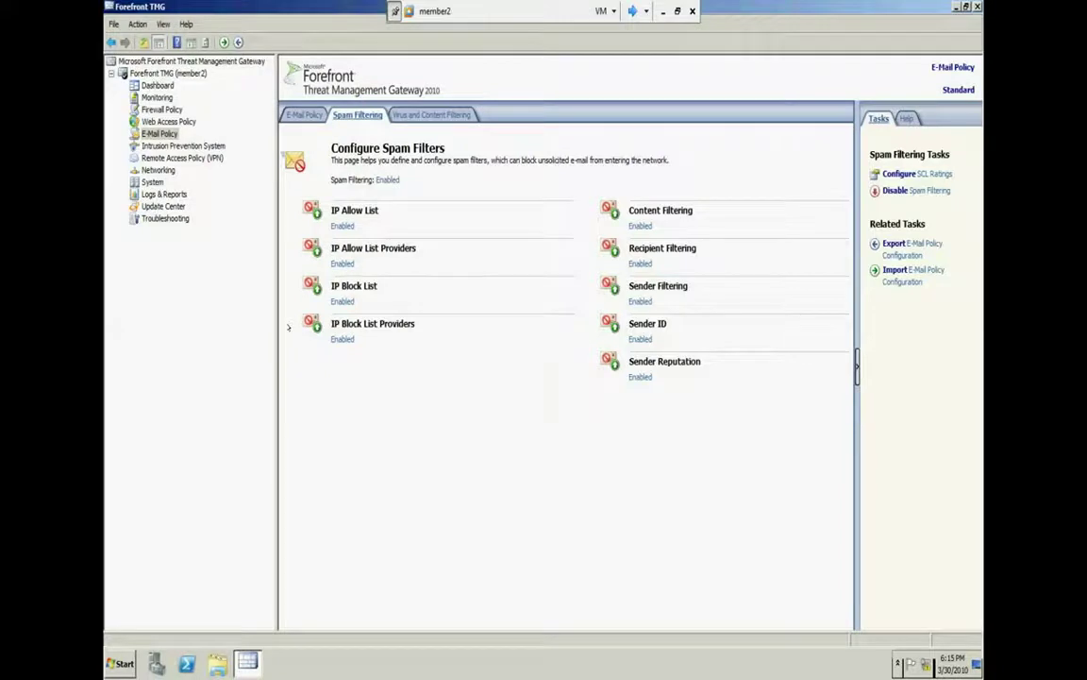
# Open the Sender Reputation filter's properties and center the dialog on screen
pyautogui.doubleClick(645, 385)
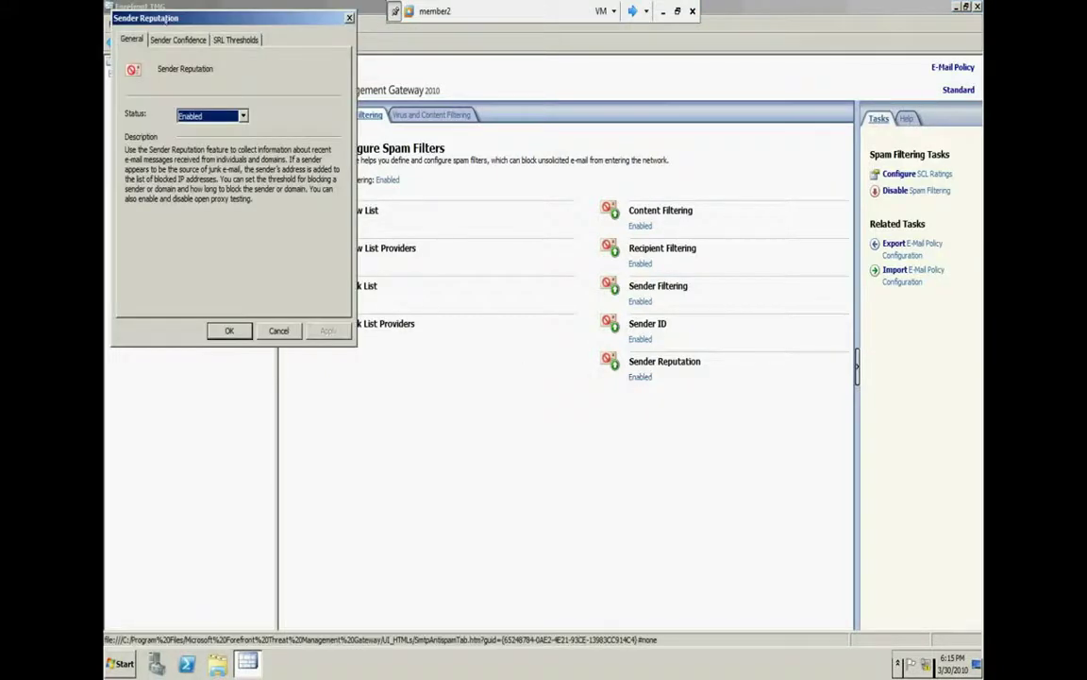
pyautogui.moveTo(173, 18); pyautogui.dragTo(559, 260)
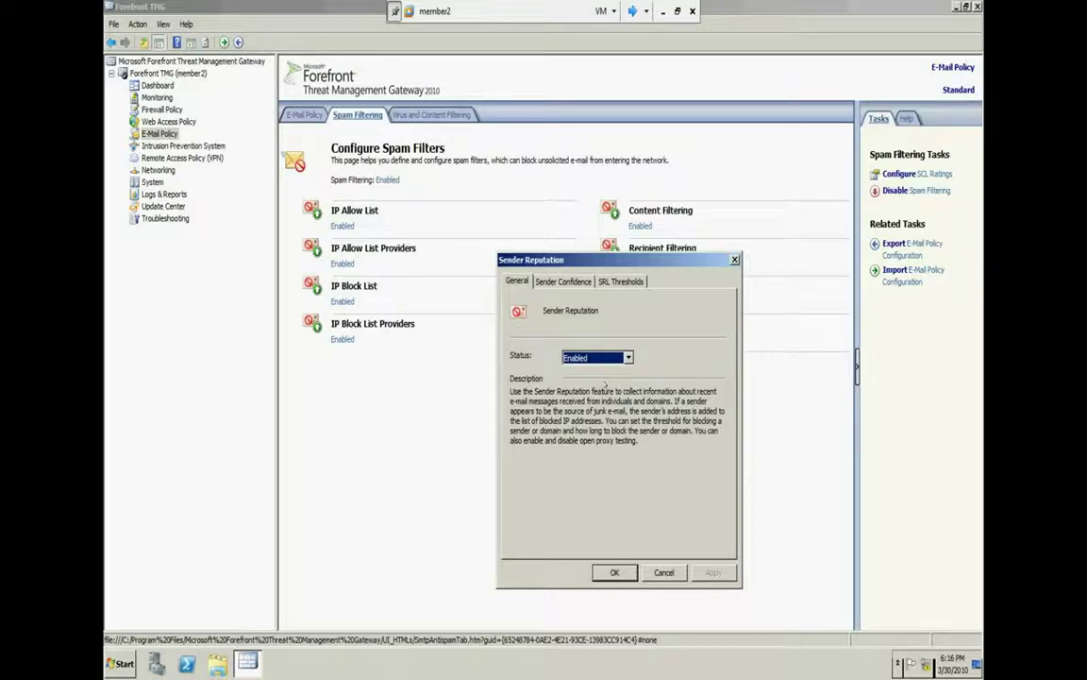
# Compare the General and Sender Confidence tabs, ending on the enabled open proxy test
pyautogui.click(563, 281)
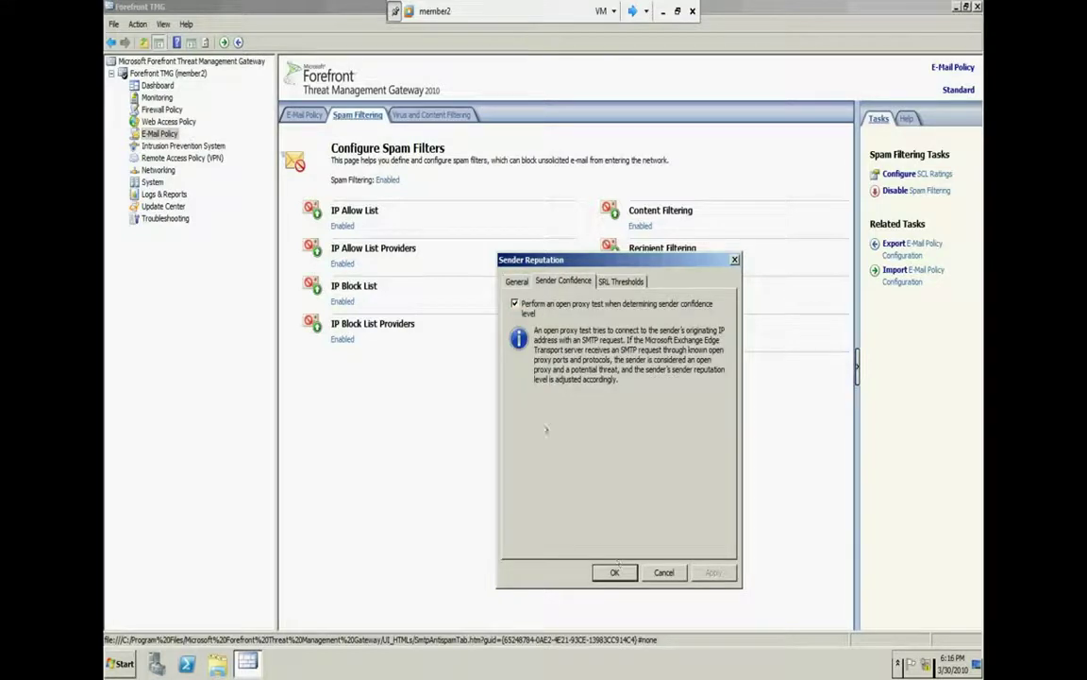
pyautogui.click(517, 281)
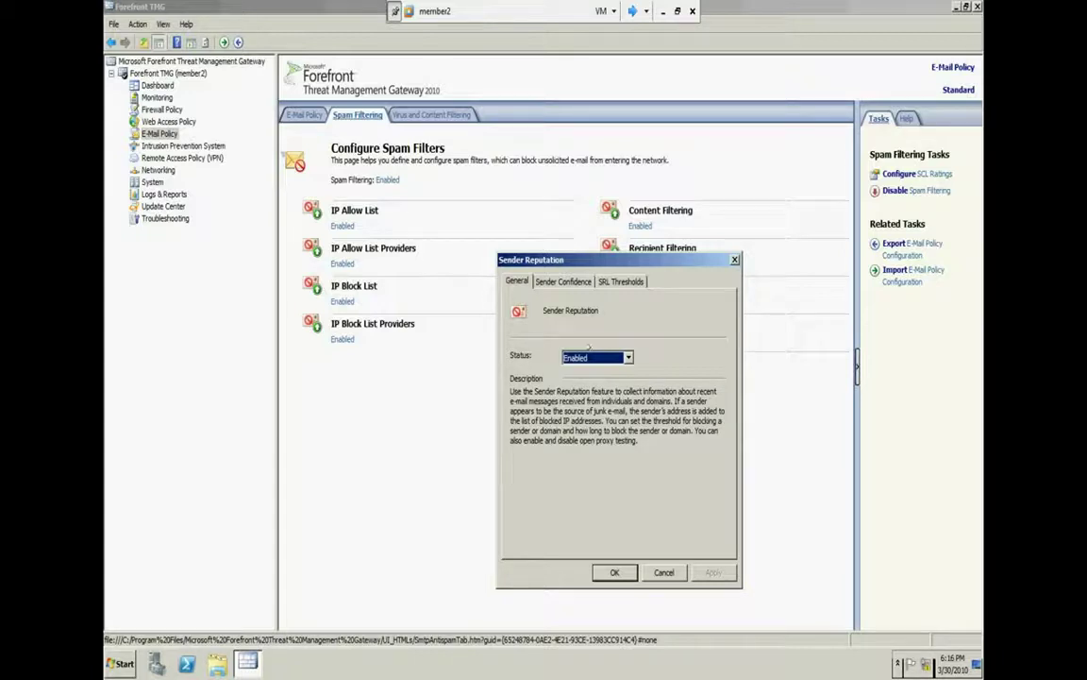
pyautogui.click(564, 281)
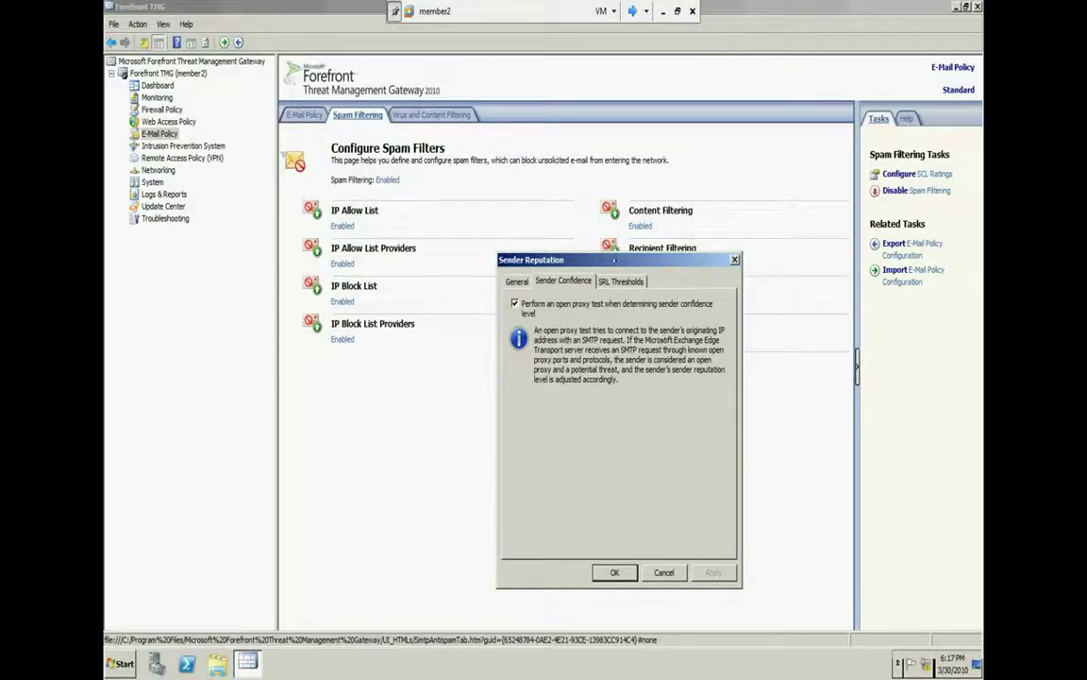
pyautogui.moveTo(531, 260); pyautogui.dragTo(614, 281)
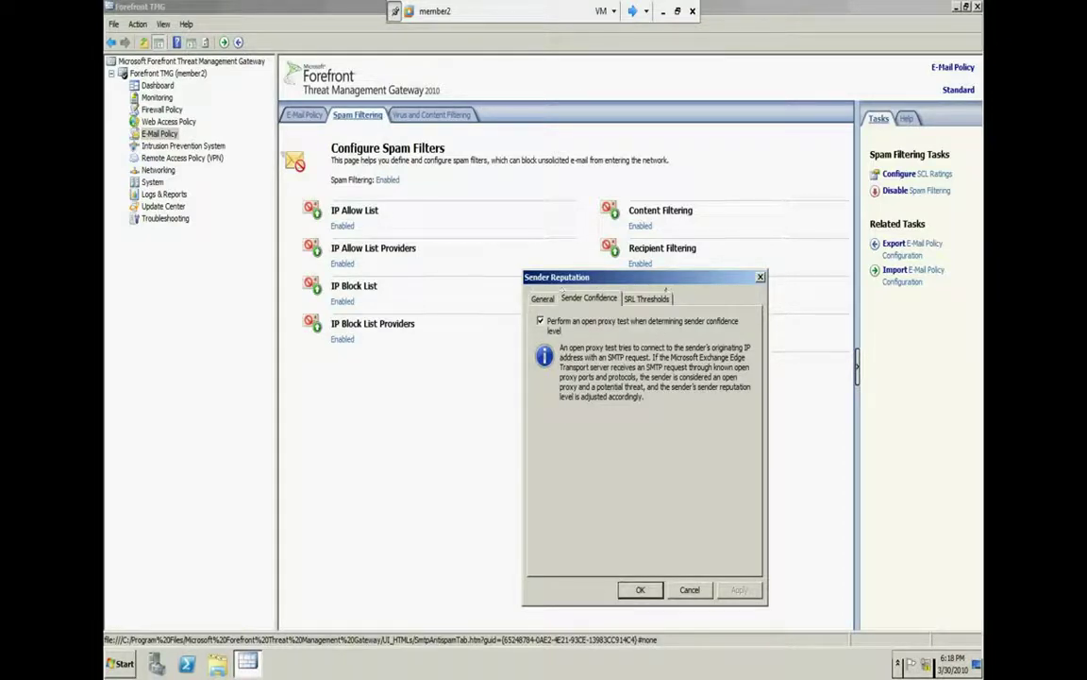
pyautogui.click(535, 299)
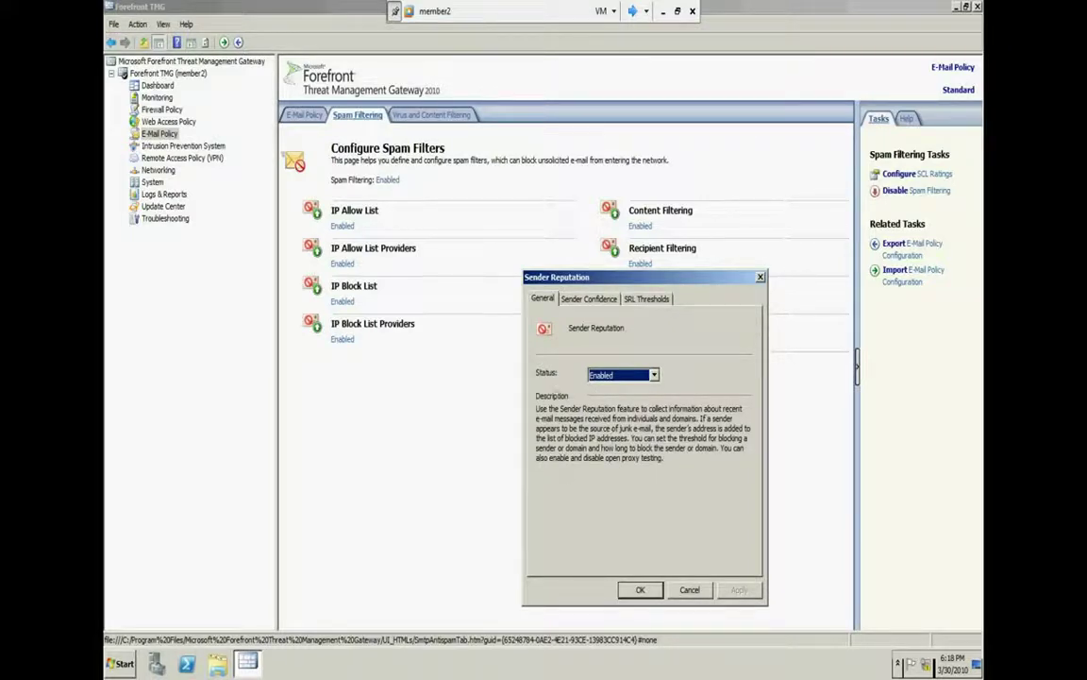
pyautogui.click(589, 298)
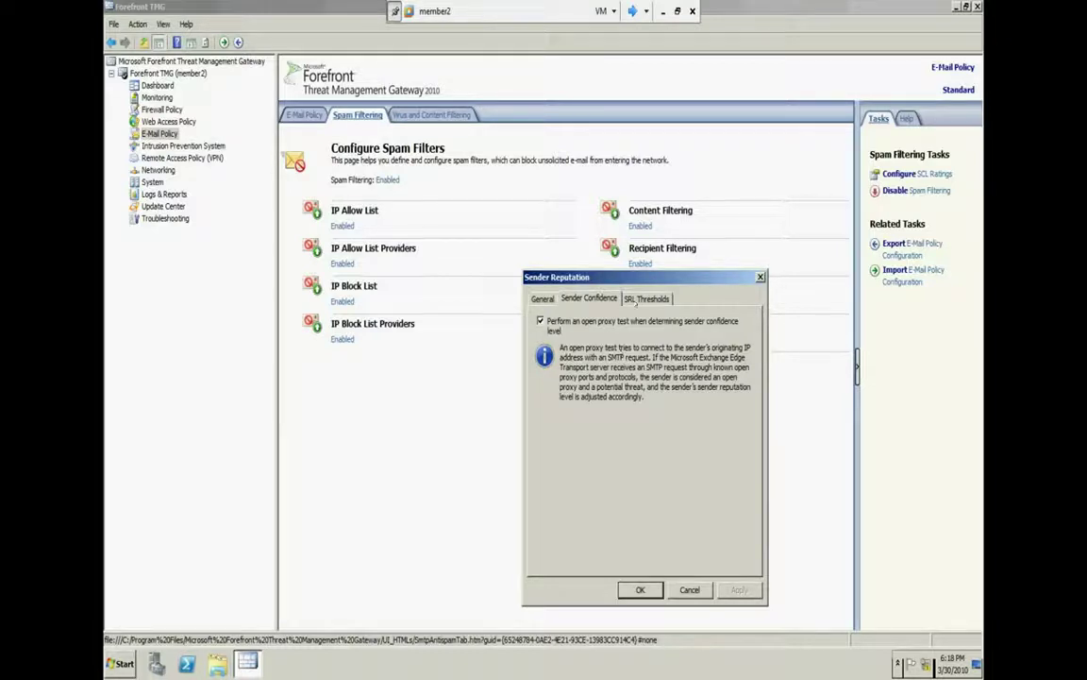
# Adjust the Sender Reputation block threshold, raising it to 9 then lowering it to 6
pyautogui.click(639, 300)
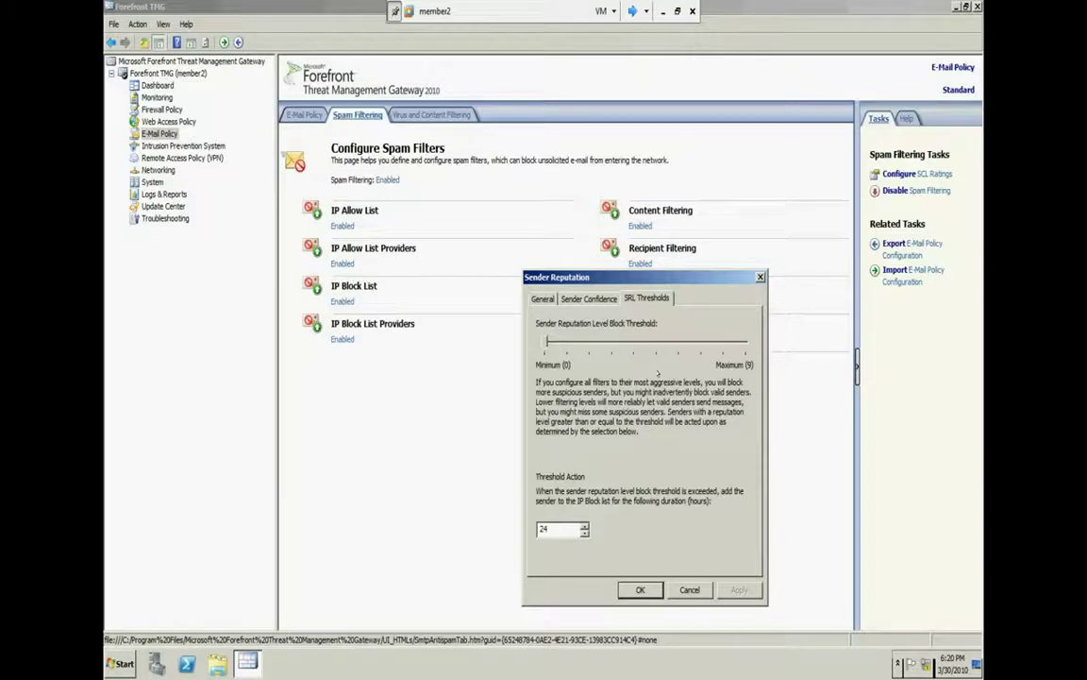
pyautogui.moveTo(557, 337); pyautogui.dragTo(737, 344)
pyautogui.click(667, 346)
pyautogui.click(666, 345)
pyautogui.click(645, 345)
# Recheck the General and Sender Confidence tabs and close the Sender Reputation dialog
pyautogui.click(543, 298)
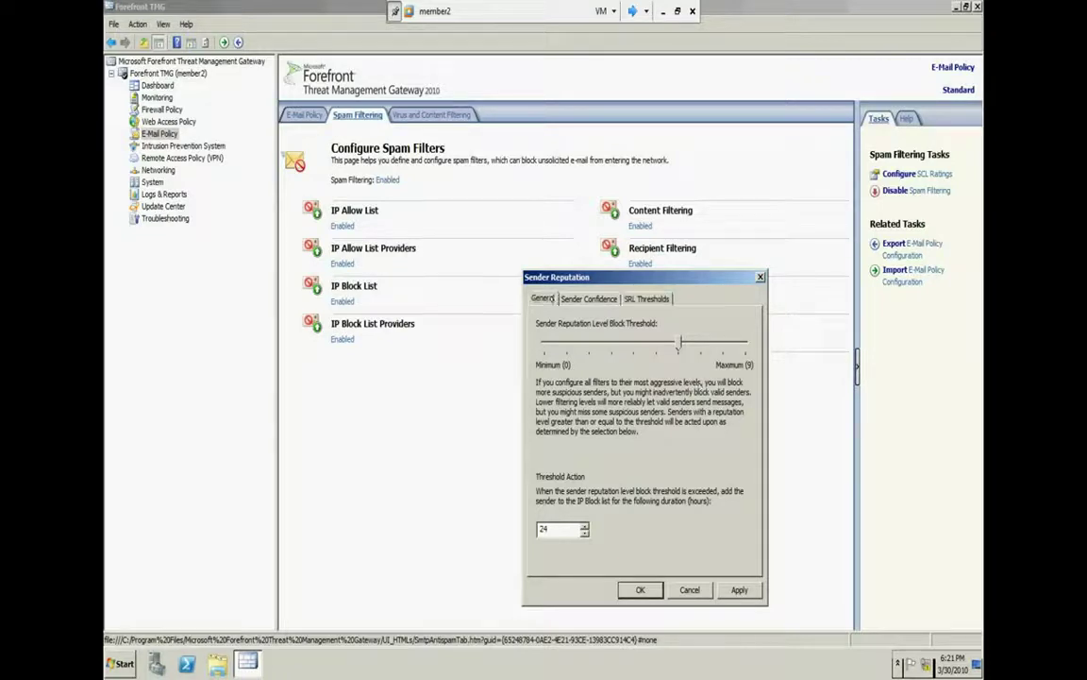
pyautogui.click(589, 298)
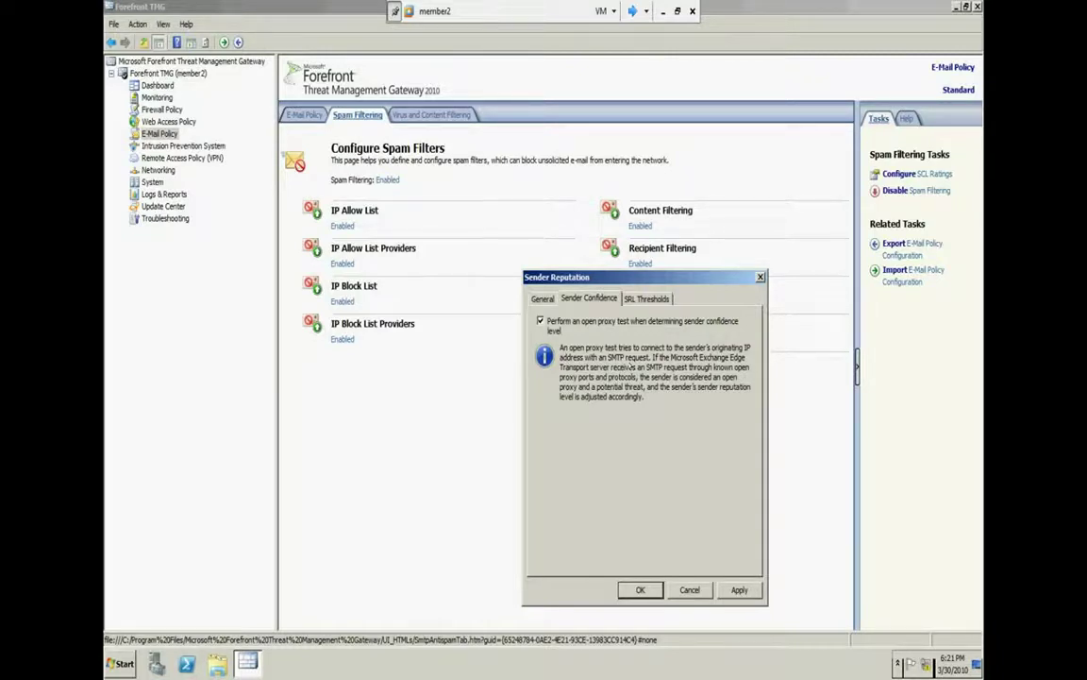
pyautogui.click(640, 589)
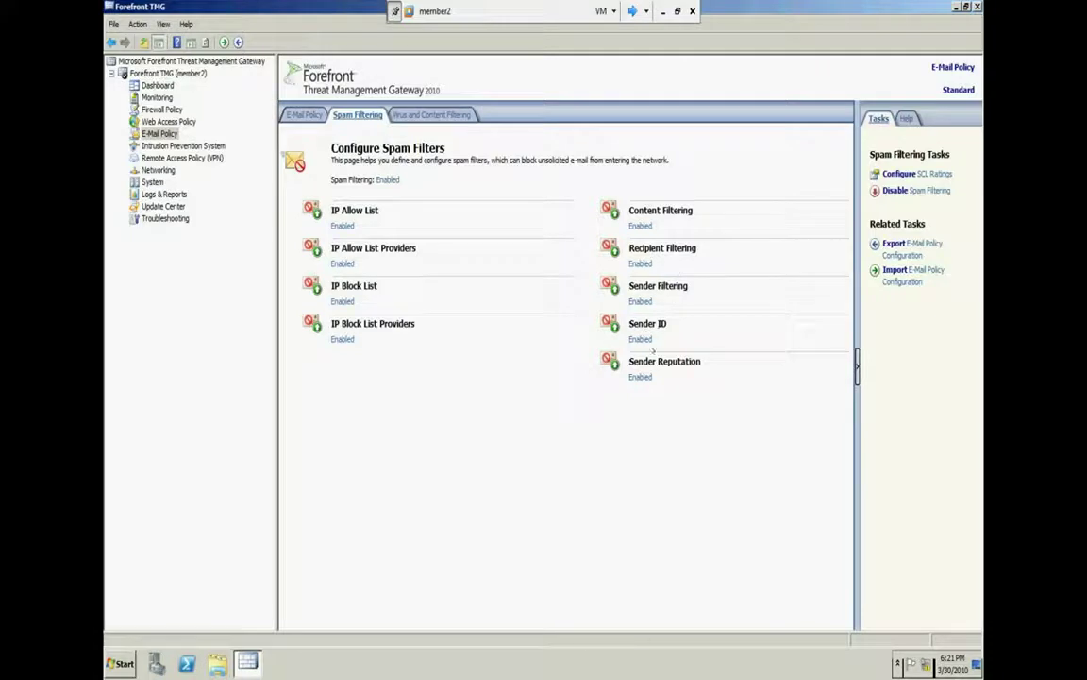
# Open Content Filtering from its Enabled link, center it, and show the Custom Words lists
pyautogui.click(632, 226)
pyautogui.moveTo(167, 21); pyautogui.dragTo(529, 247)
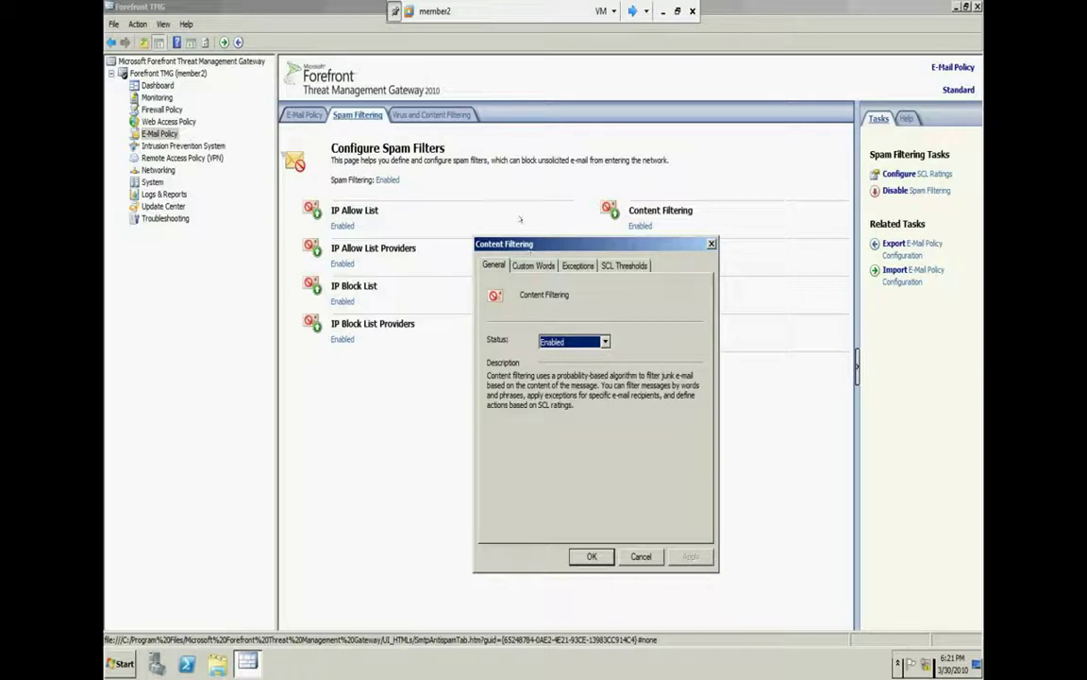
pyautogui.click(533, 265)
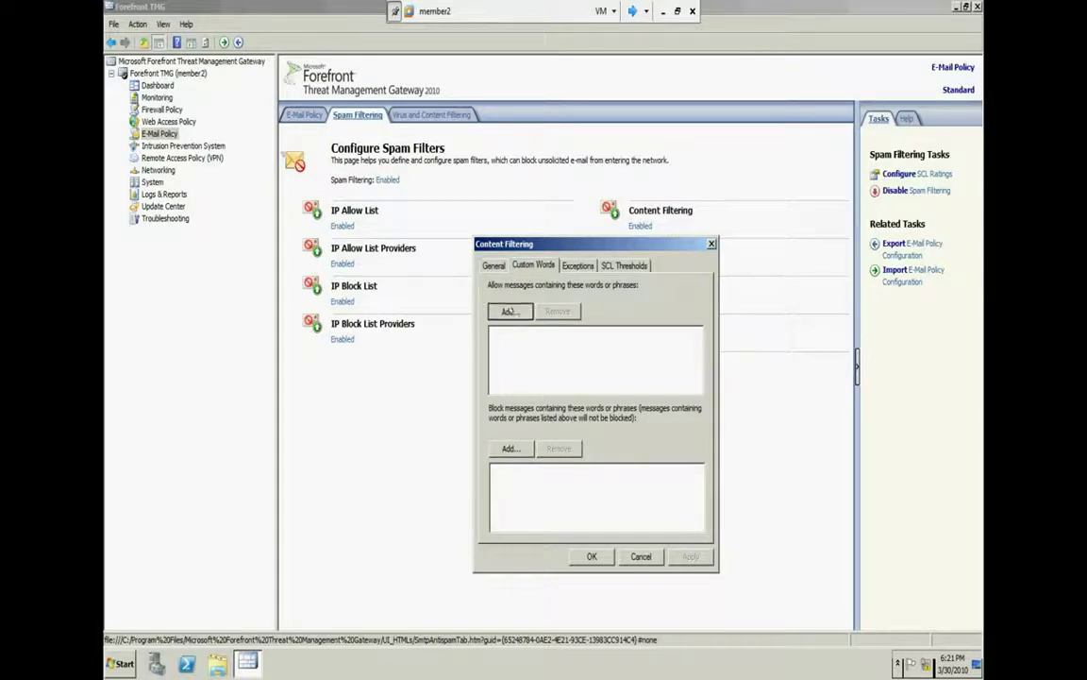
# Start adding 'hello' to the allowed list and a blocked word, abandoning both
pyautogui.click(510, 310)
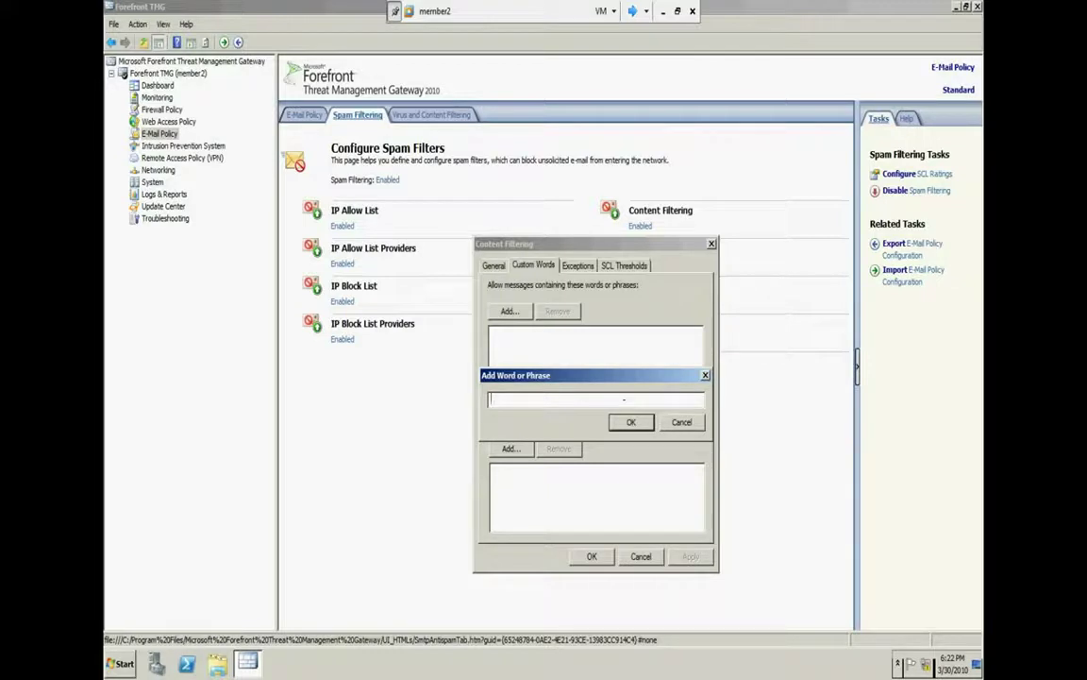
pyautogui.write('hello')
pyautogui.click(674, 424)
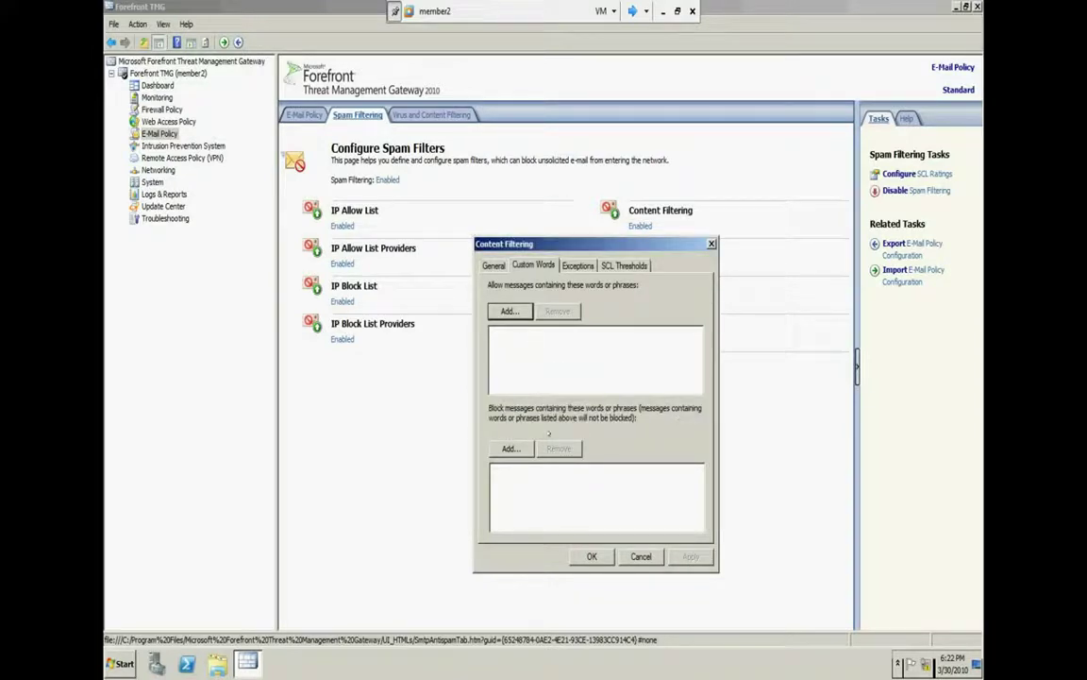
pyautogui.click(510, 448)
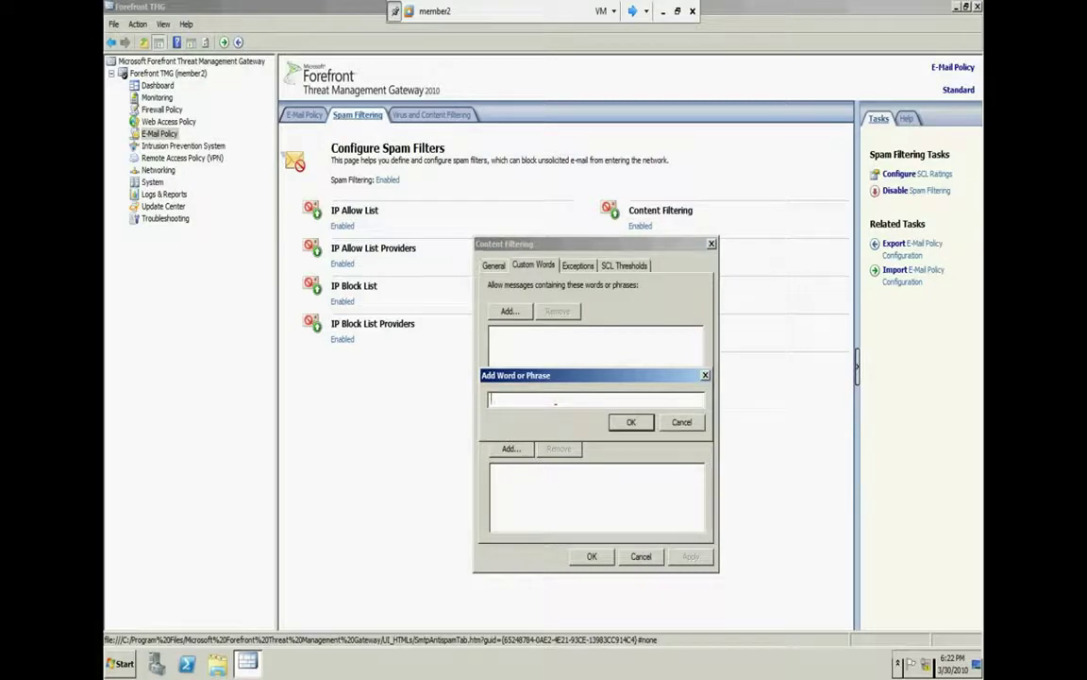
pyautogui.click(681, 422)
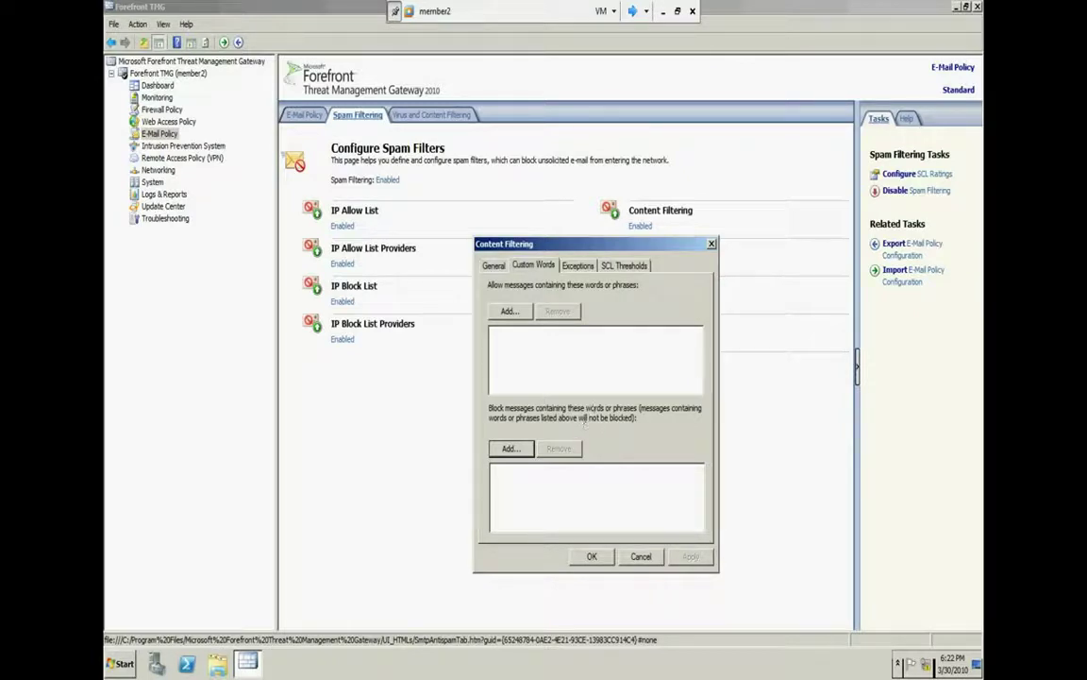
pyautogui.click(510, 450)
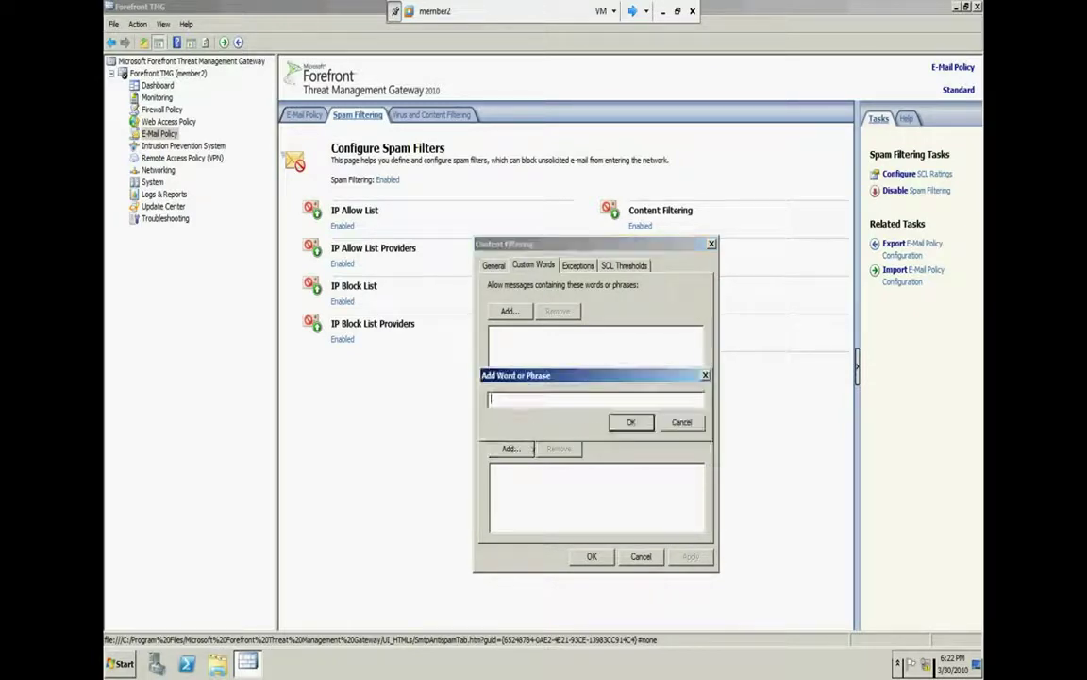
pyautogui.click(670, 424)
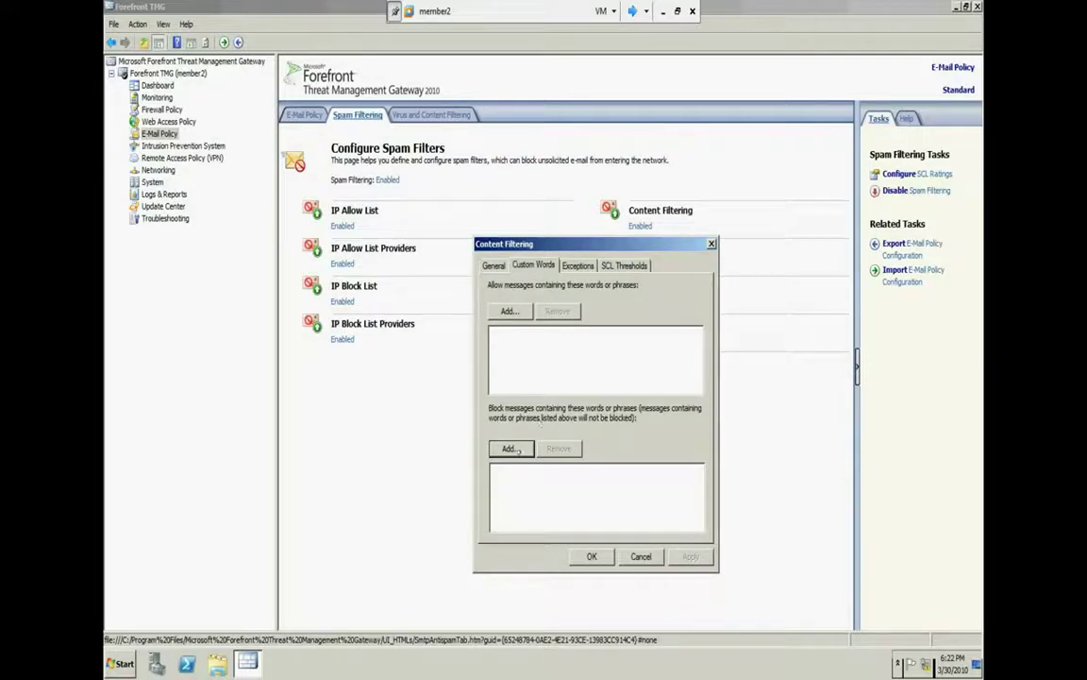
# Add the word 'sex' to the blocked words list
pyautogui.click(509, 450)
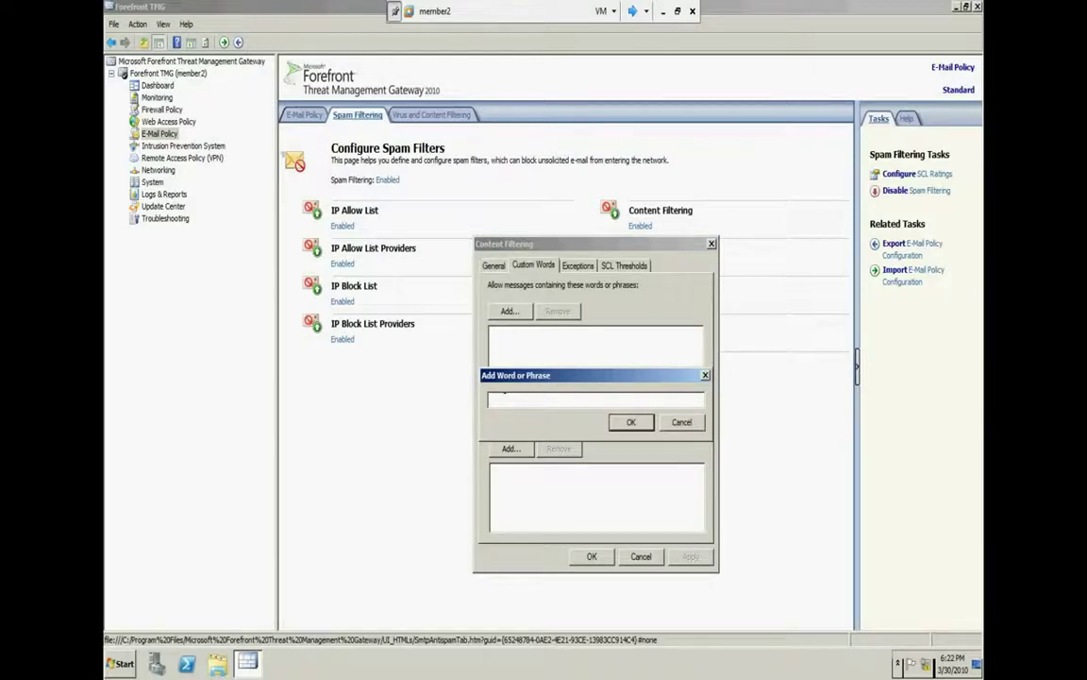
pyautogui.write('hi')
pyautogui.press('BackSpace')
pyautogui.press('BackSpace')
pyautogui.write('sex')
pyautogui.press('Return')
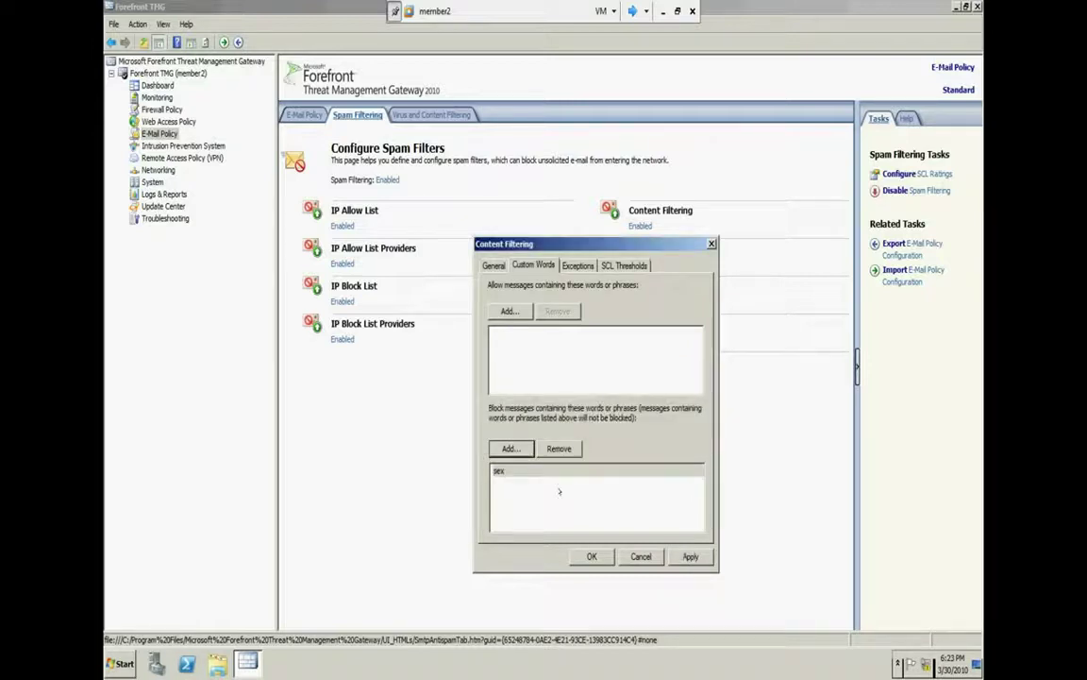
pyautogui.click(520, 470)
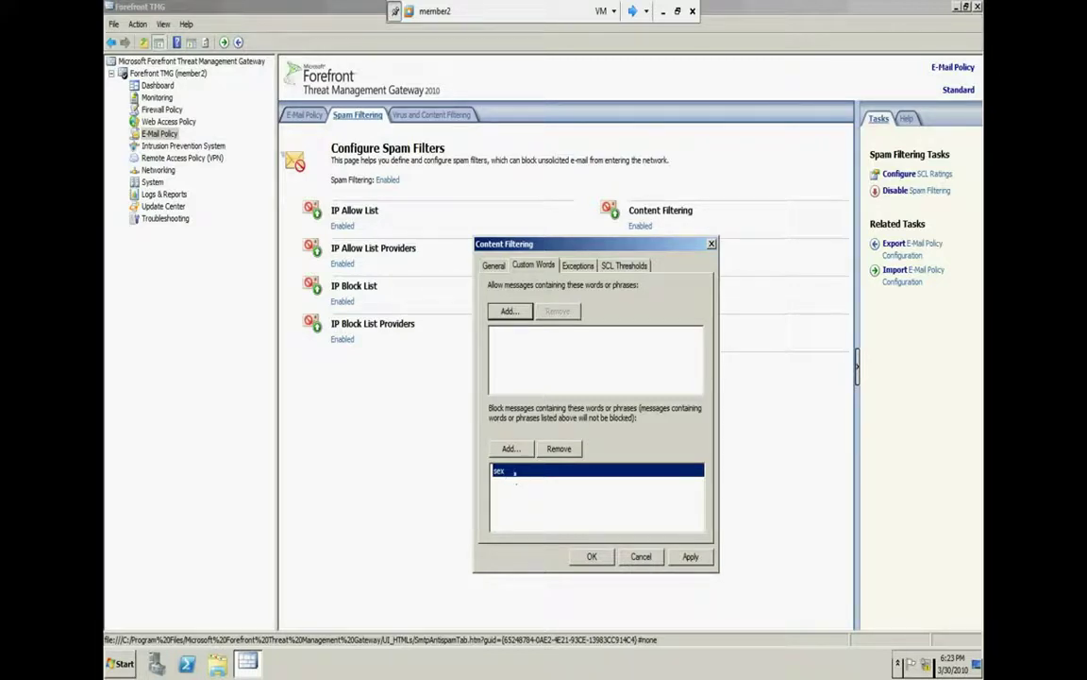
# Add '2' as another blocked word
pyautogui.click(510, 448)
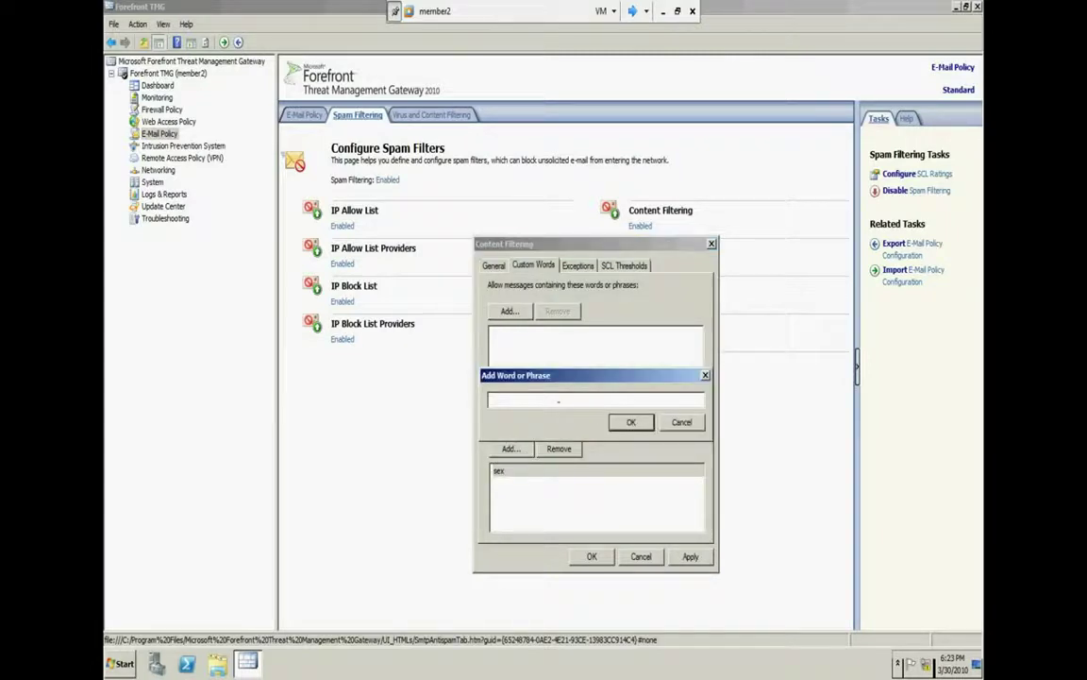
pyautogui.write('z')
pyautogui.press('Return')
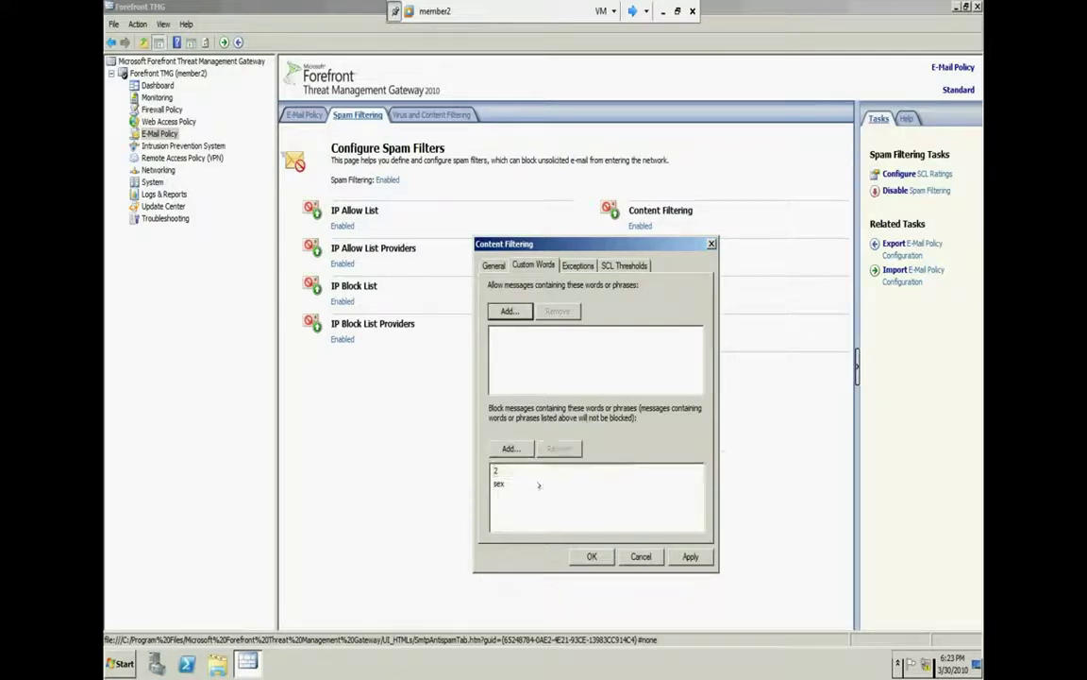
pyautogui.click(541, 448)
# Add the word 'hi' to the Custom Words allowed list, after one cancelled attempt
pyautogui.click(584, 267)
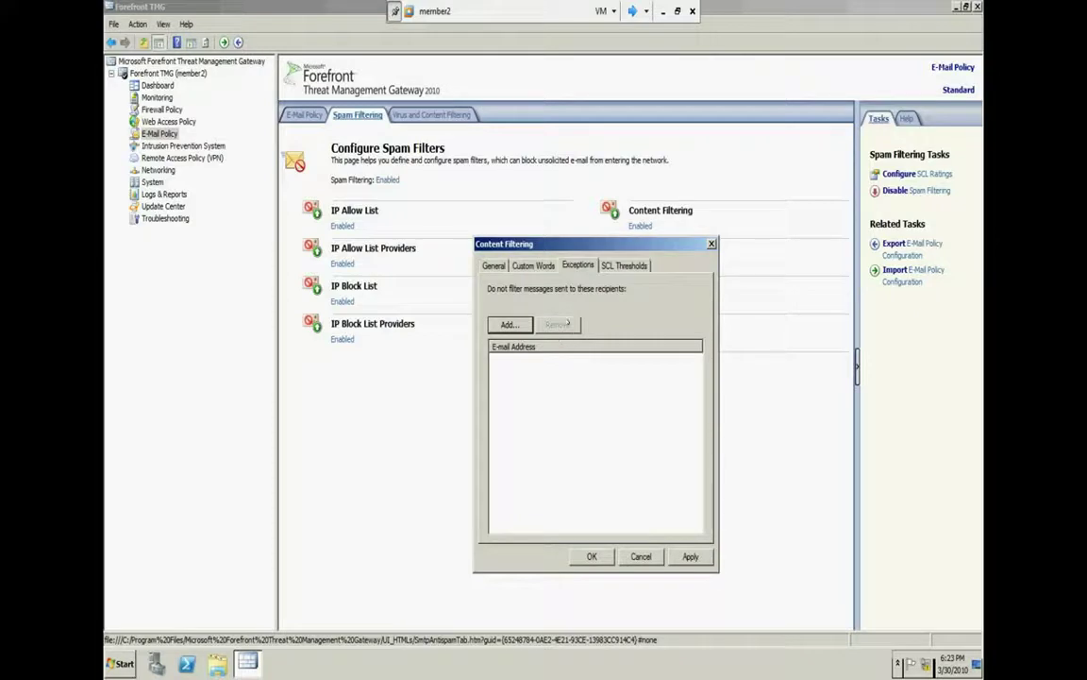
pyautogui.click(533, 265)
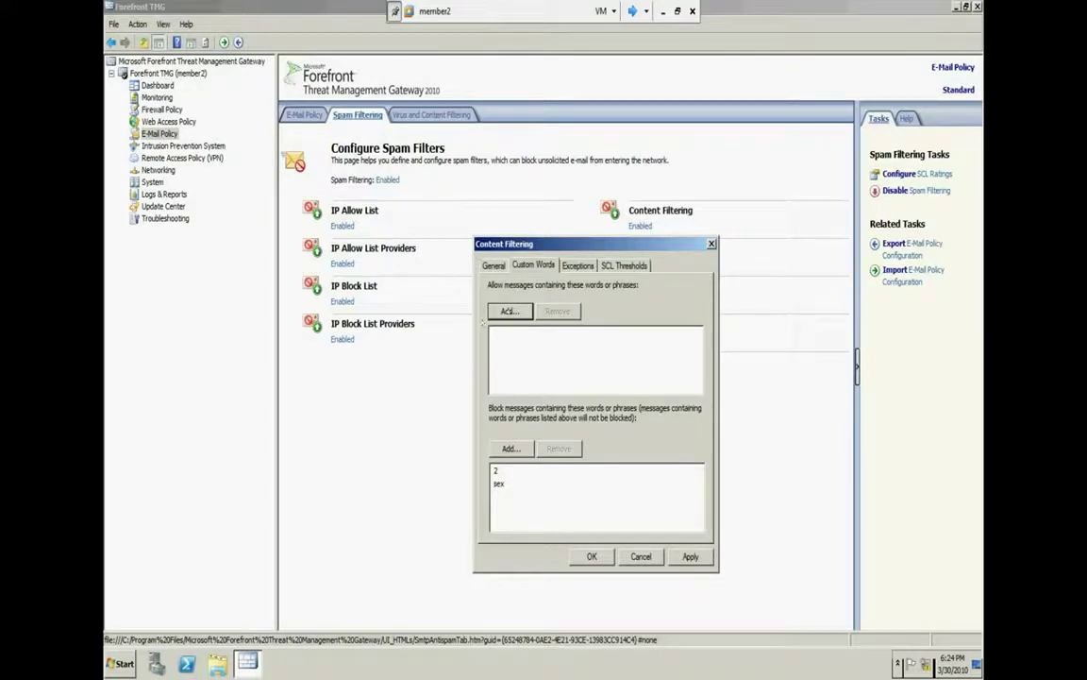
pyautogui.click(507, 310)
pyautogui.click(674, 419)
pyautogui.click(510, 311)
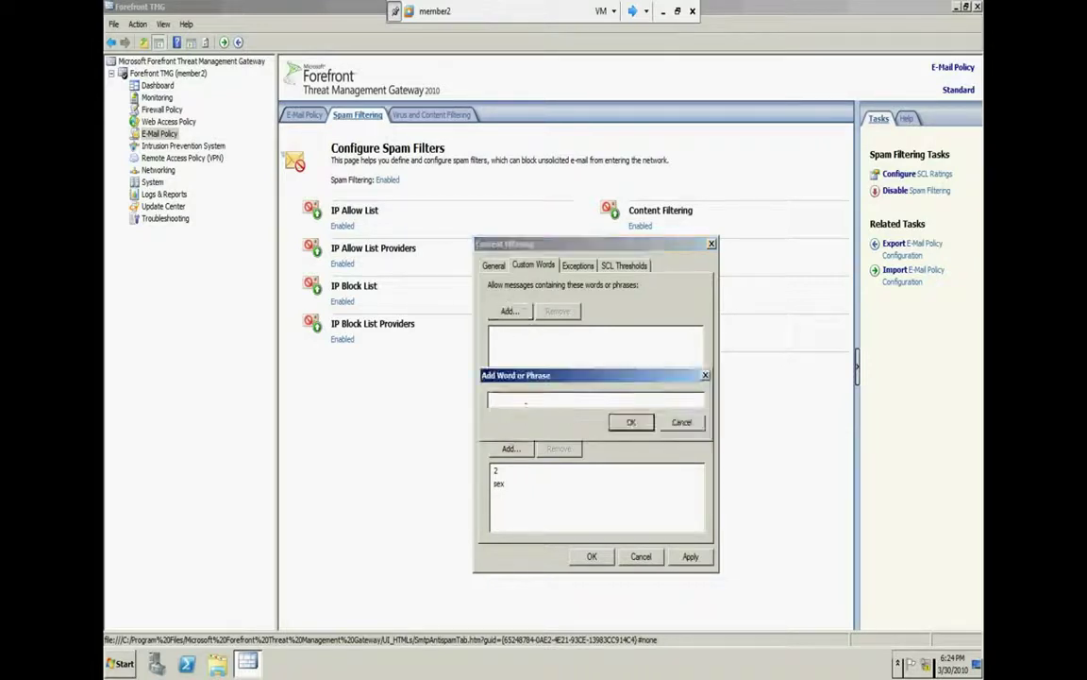
pyautogui.write('hi')
pyautogui.click(630, 421)
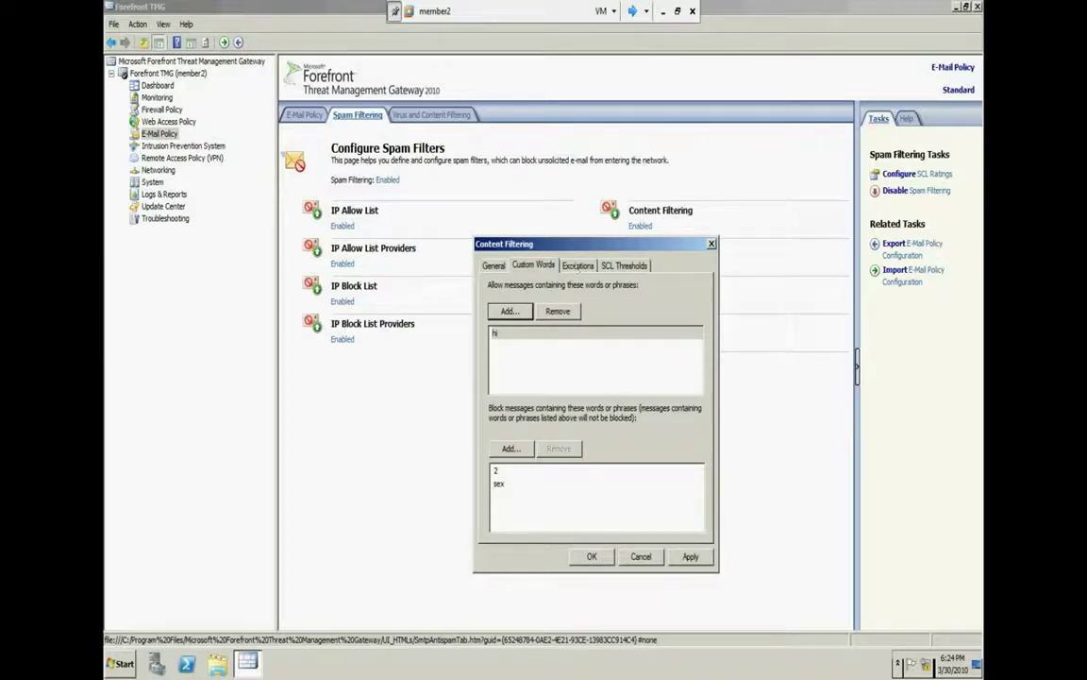
# On the Exceptions tab, add a test-domain recipient e-mail address as a content filtering exception
pyautogui.click(578, 266)
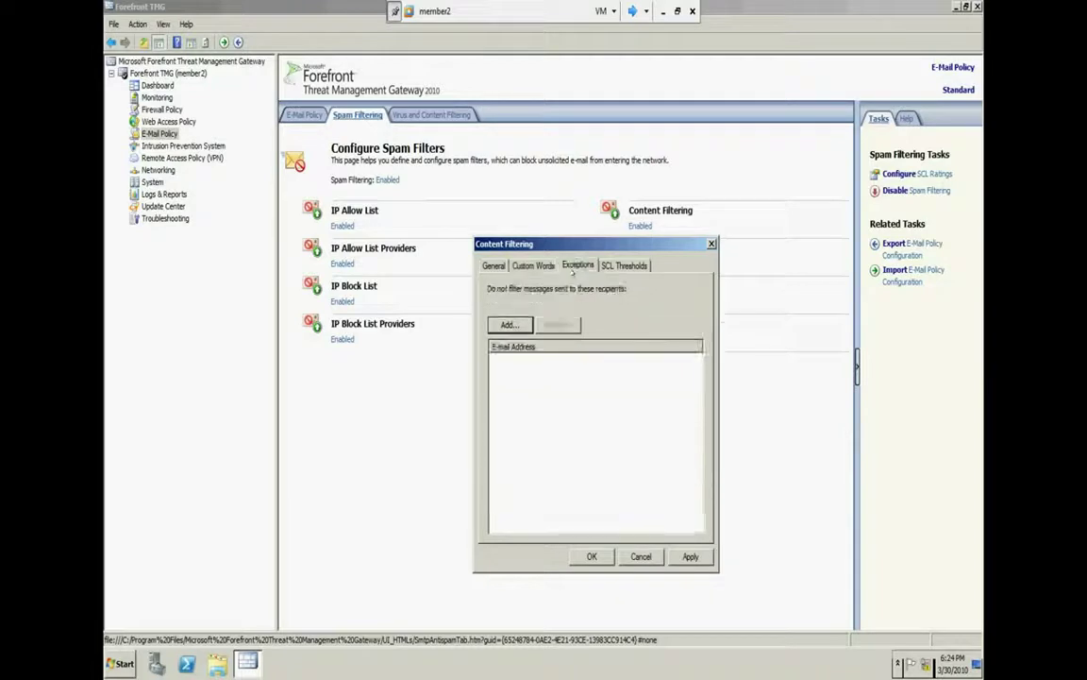
pyautogui.click(510, 324)
pyautogui.write('a')
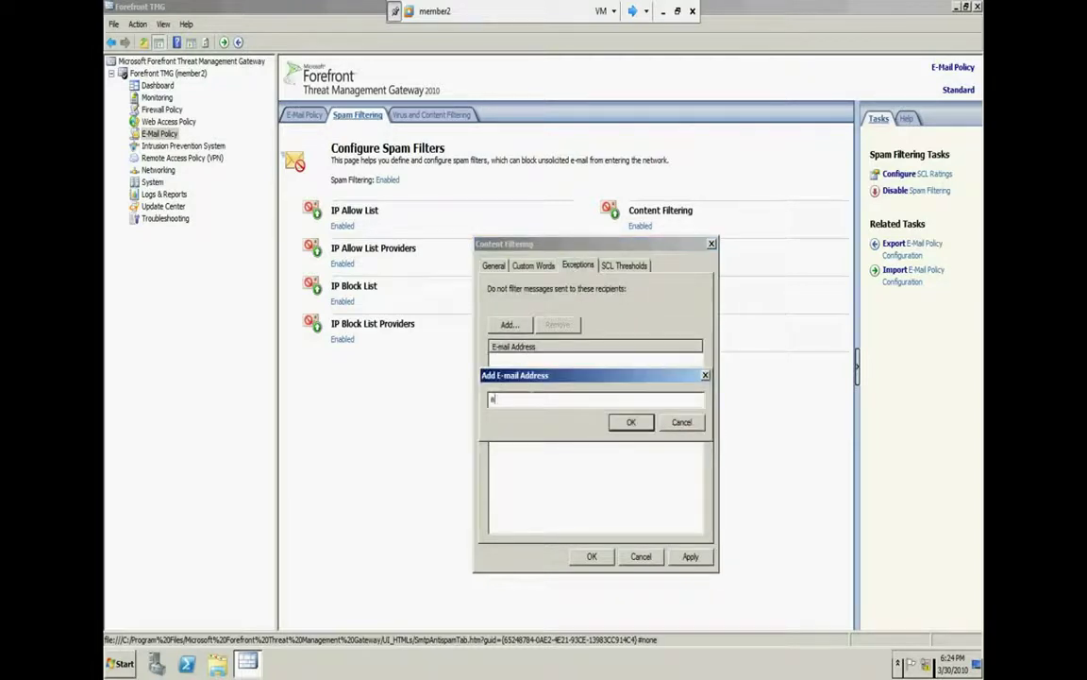
pyautogui.write('sd.tes')
pyautogui.press('BackSpace')
pyautogui.press('BackSpace')
pyautogui.press('BackSpace')
pyautogui.write('@test')
pyautogui.write('com')
pyautogui.press('Tab')
pyautogui.press('Return')
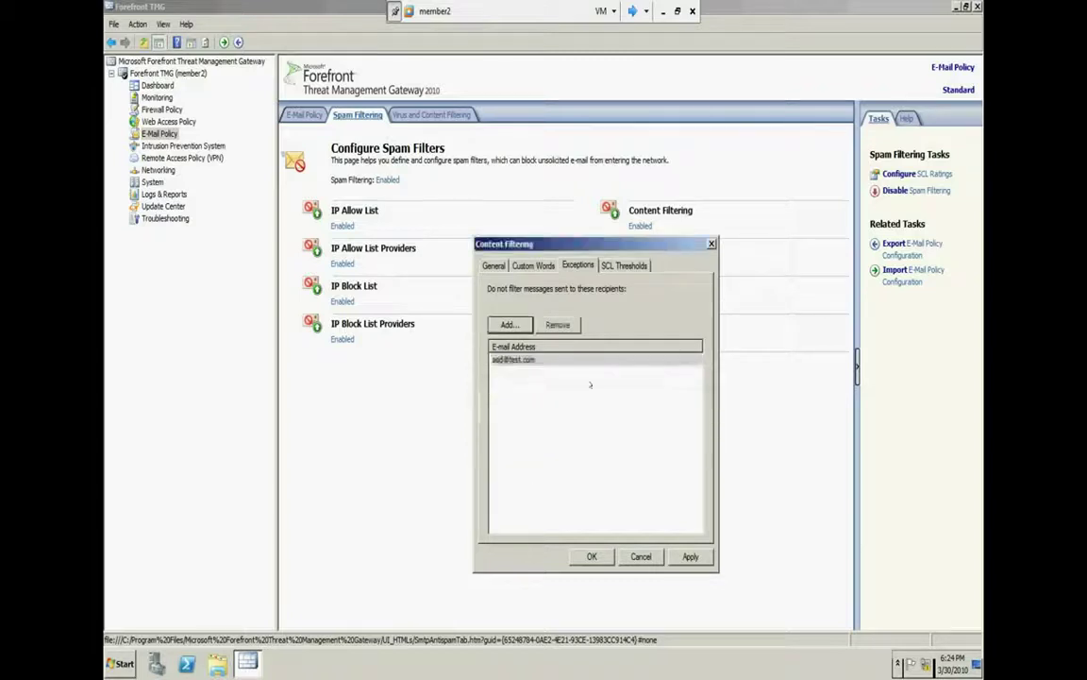
pyautogui.click(557, 359)
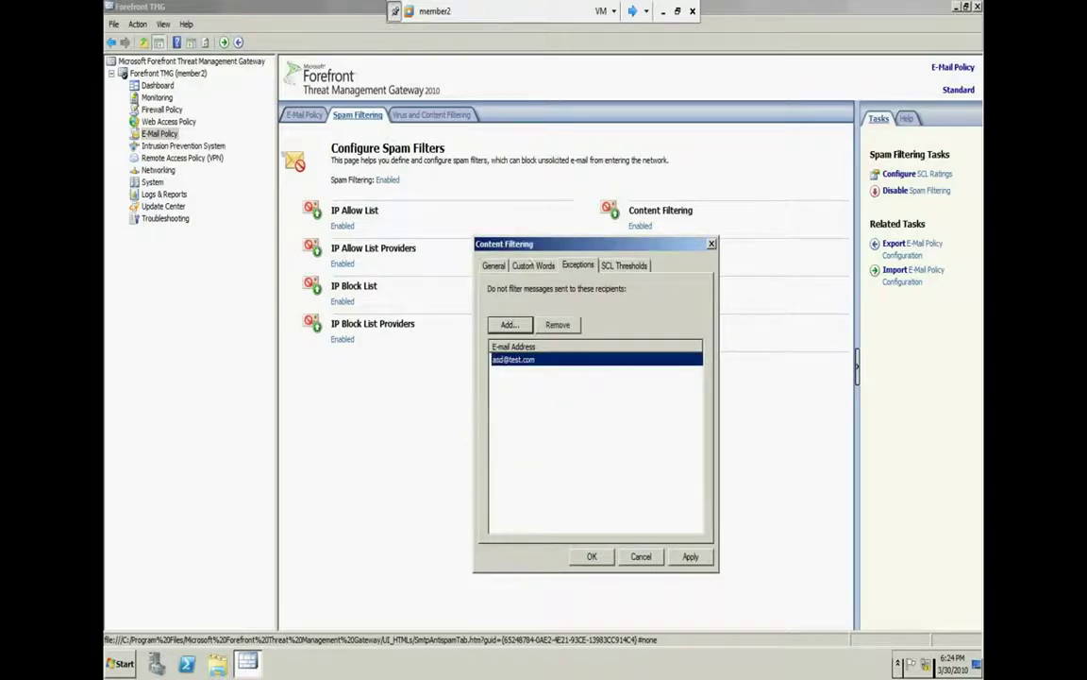
pyautogui.click(533, 265)
pyautogui.click(501, 483)
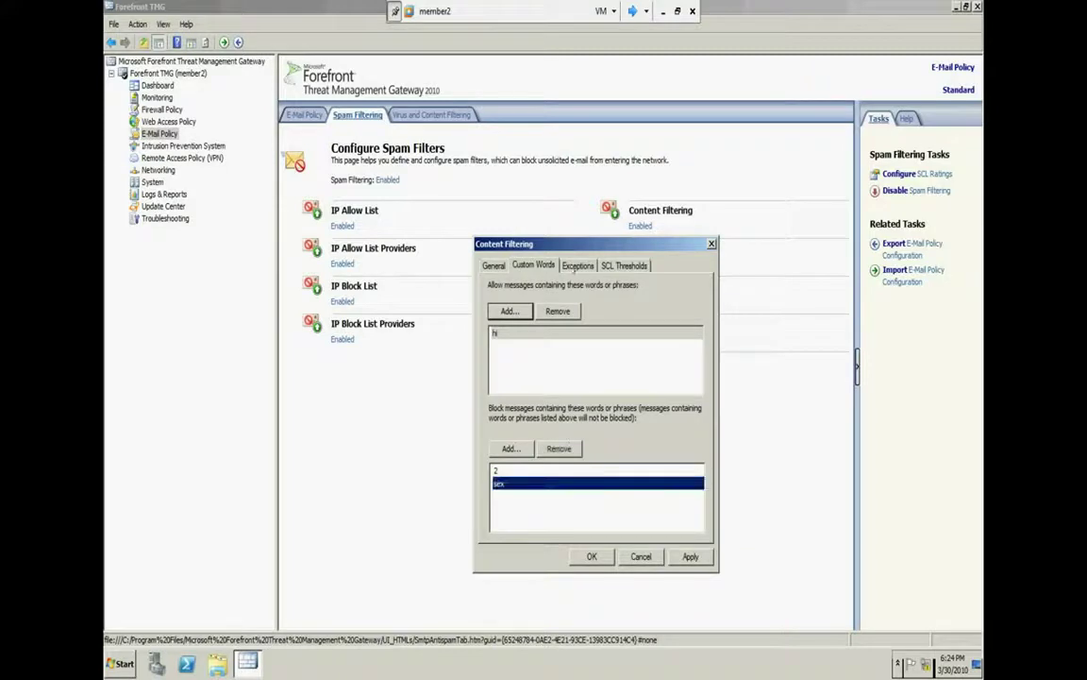
pyautogui.click(576, 267)
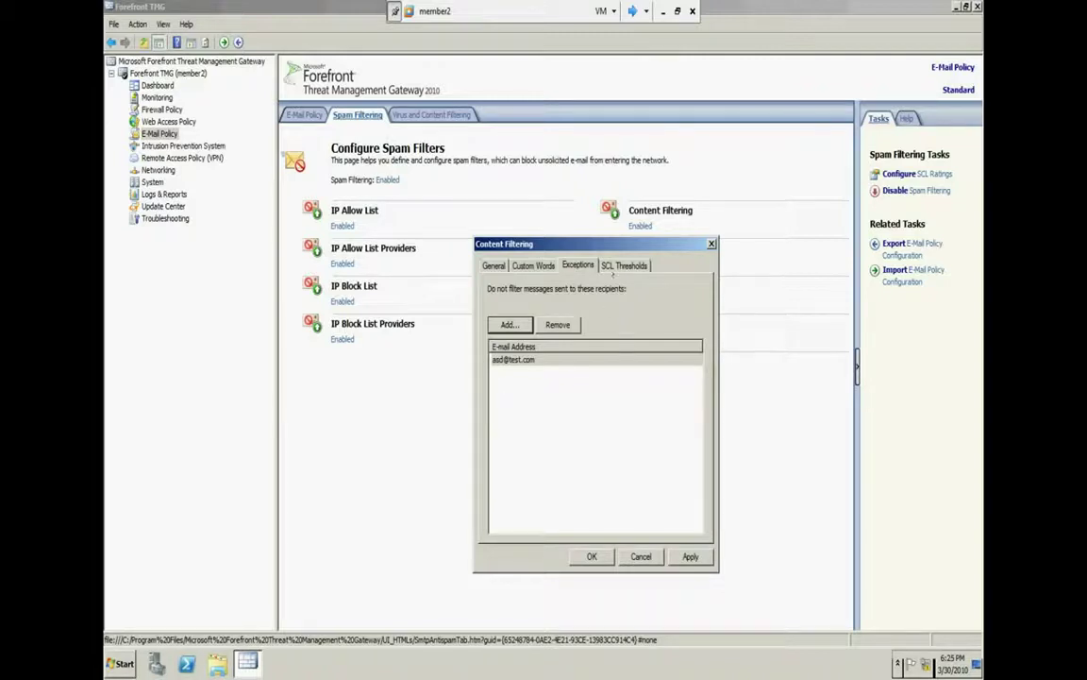
# Enable the delete, reject and quarantine actions for messages with an SCL rating of 9 or higher
pyautogui.click(623, 265)
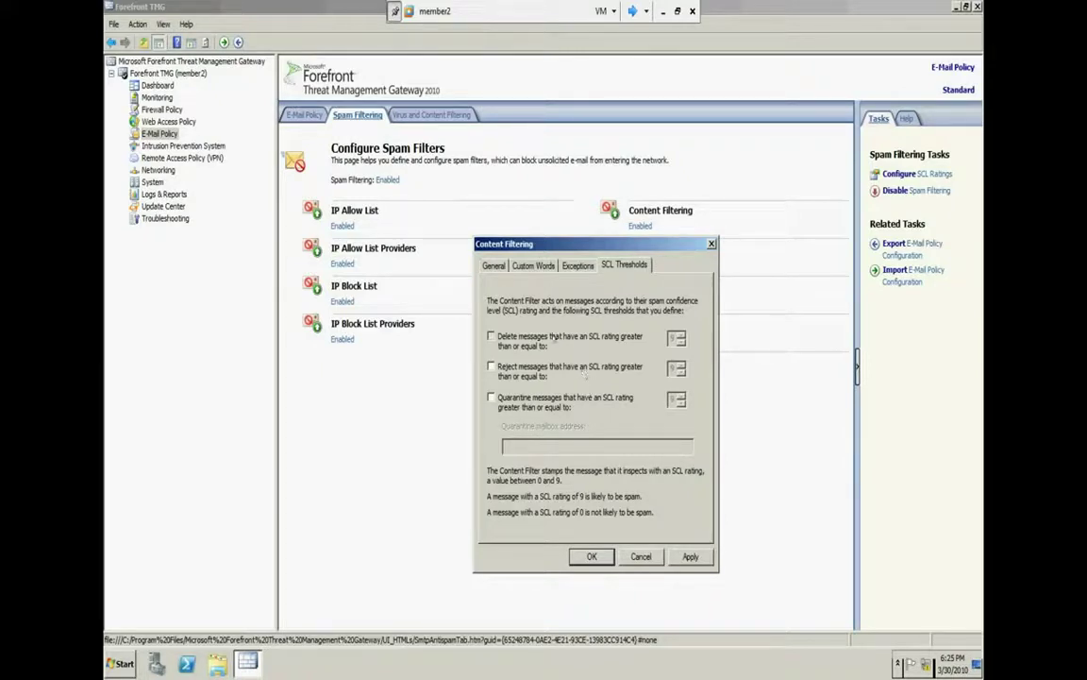
pyautogui.click(491, 335)
pyautogui.click(545, 368)
pyautogui.click(535, 397)
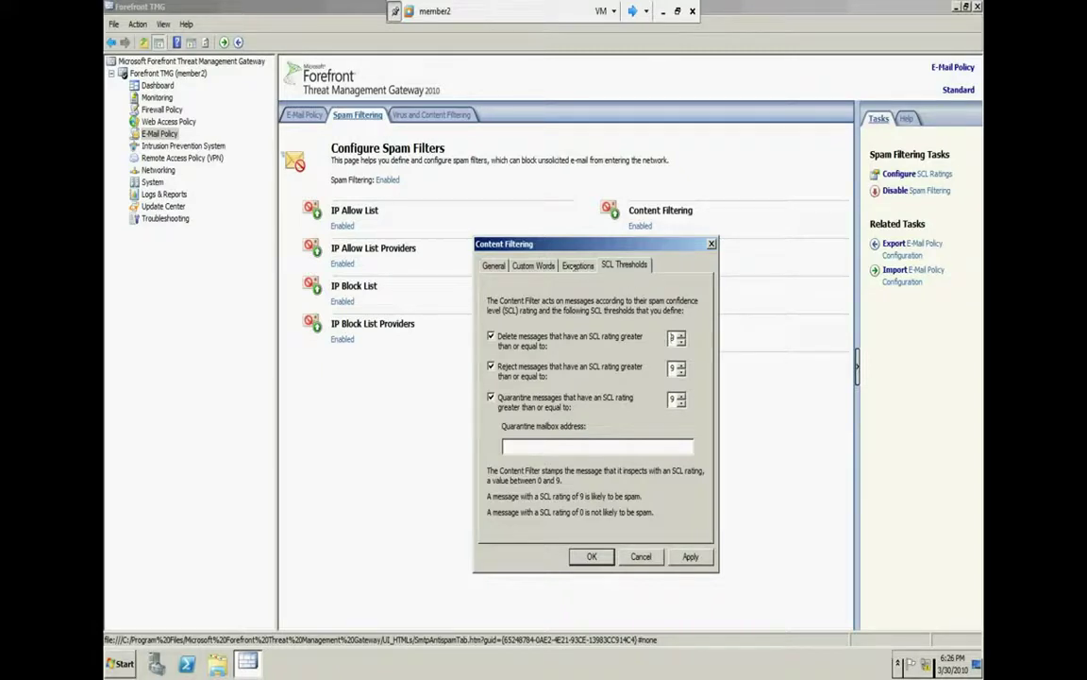
# Remove 'hi' from the allowed words and '2' from the blocked words, leaving only 'sex' blocked
pyautogui.click(533, 266)
pyautogui.click(511, 482)
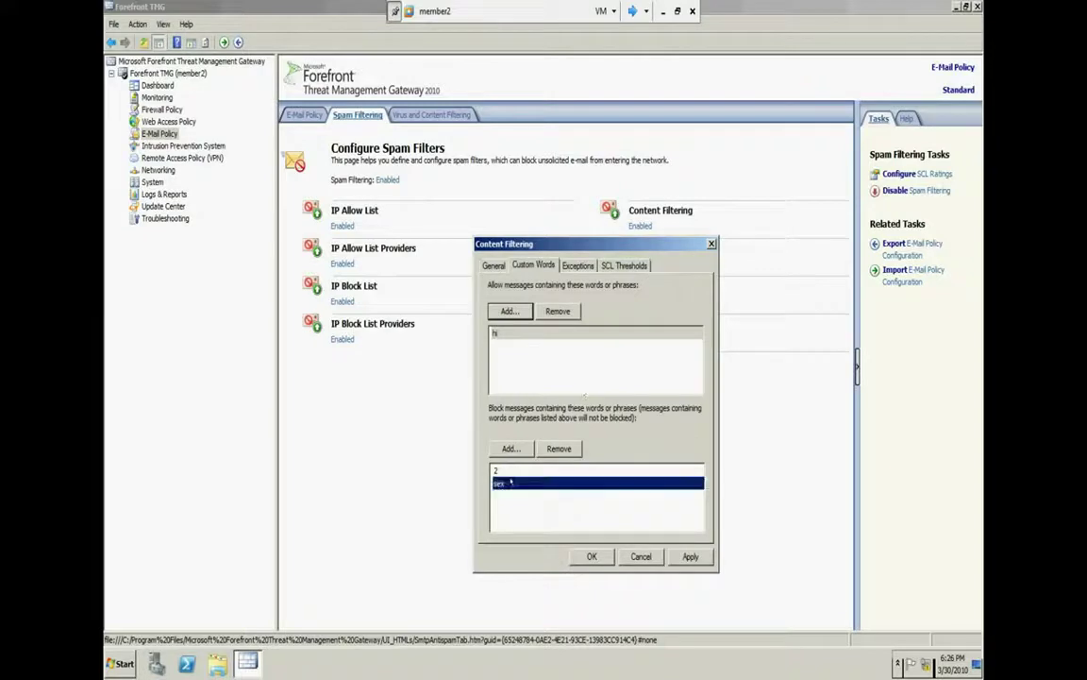
pyautogui.click(546, 331)
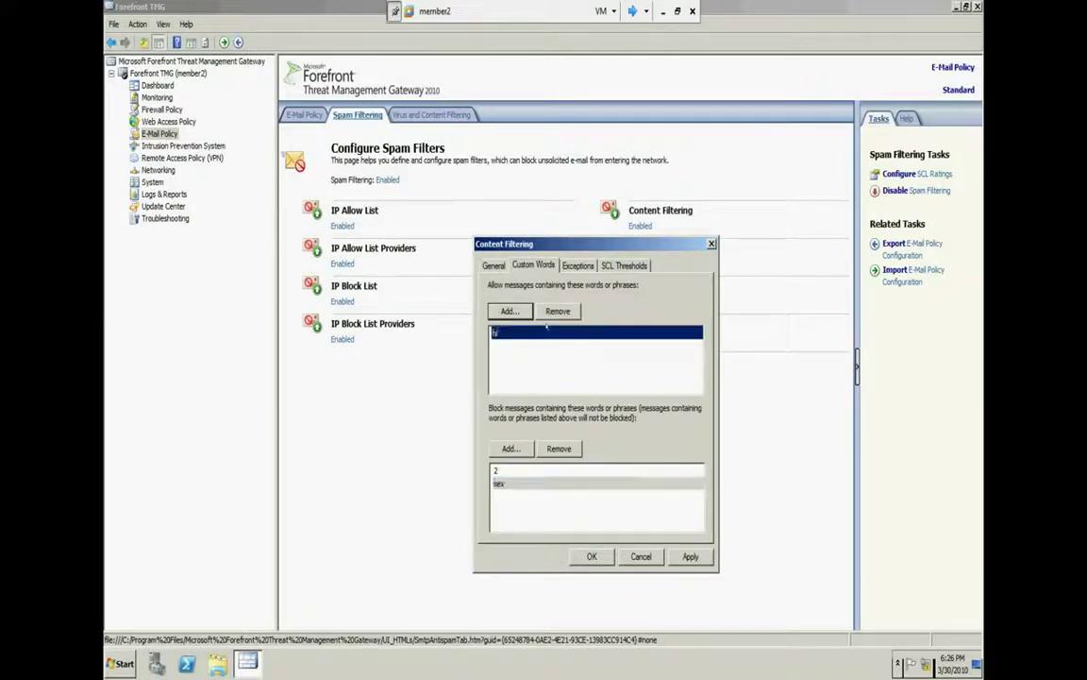
pyautogui.click(557, 311)
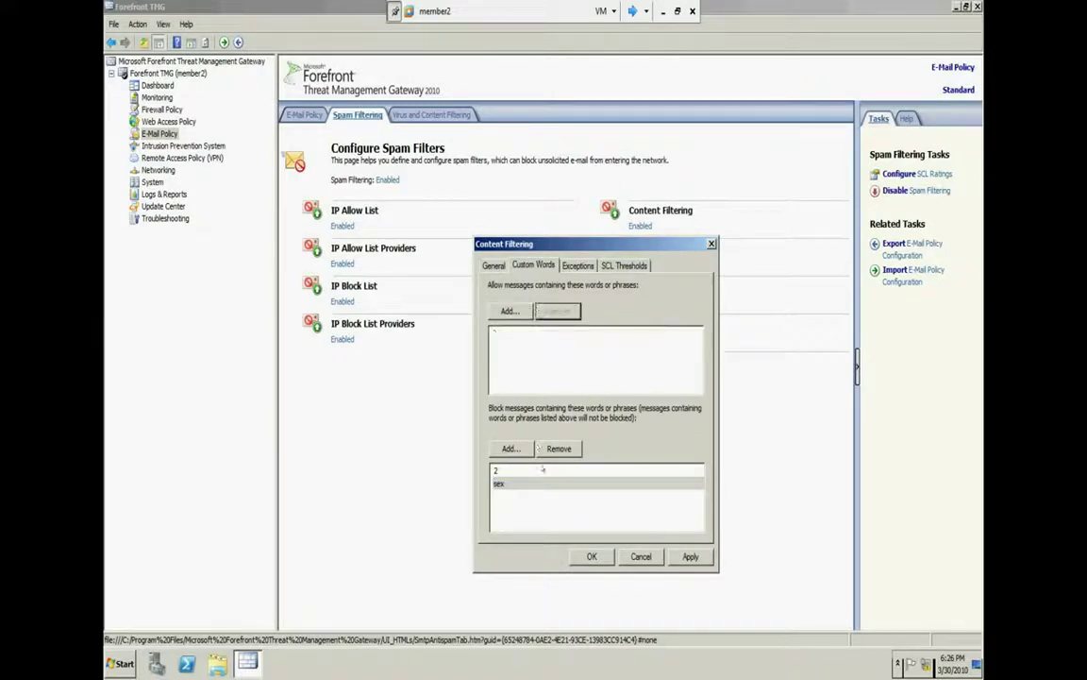
pyautogui.click(543, 470)
pyautogui.click(559, 449)
pyautogui.click(546, 470)
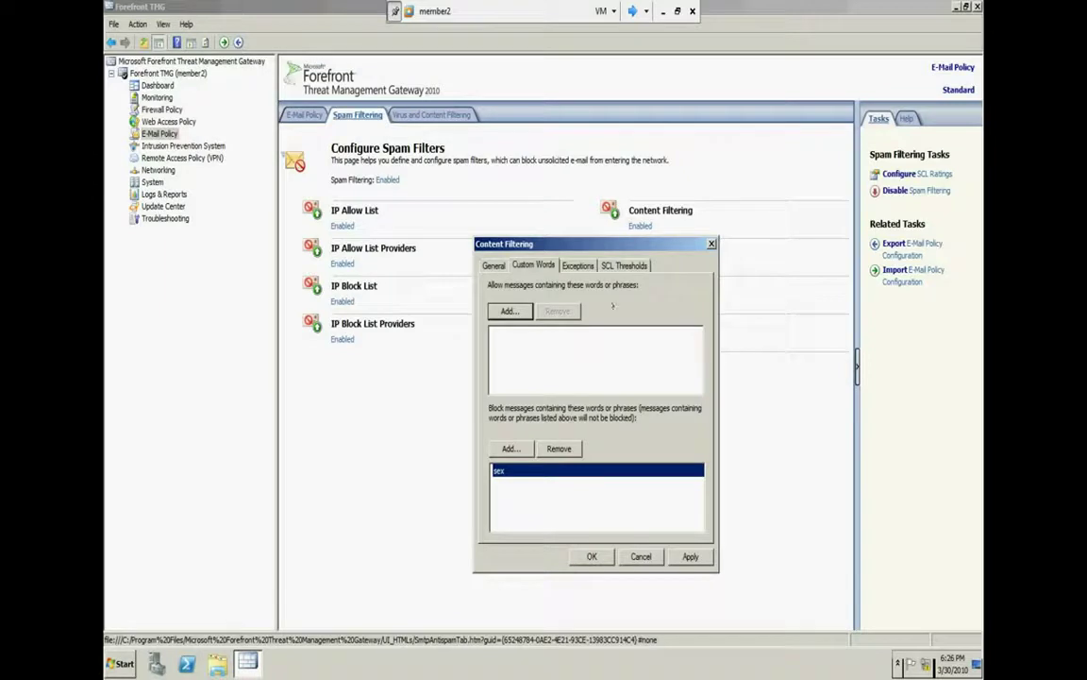
pyautogui.click(627, 264)
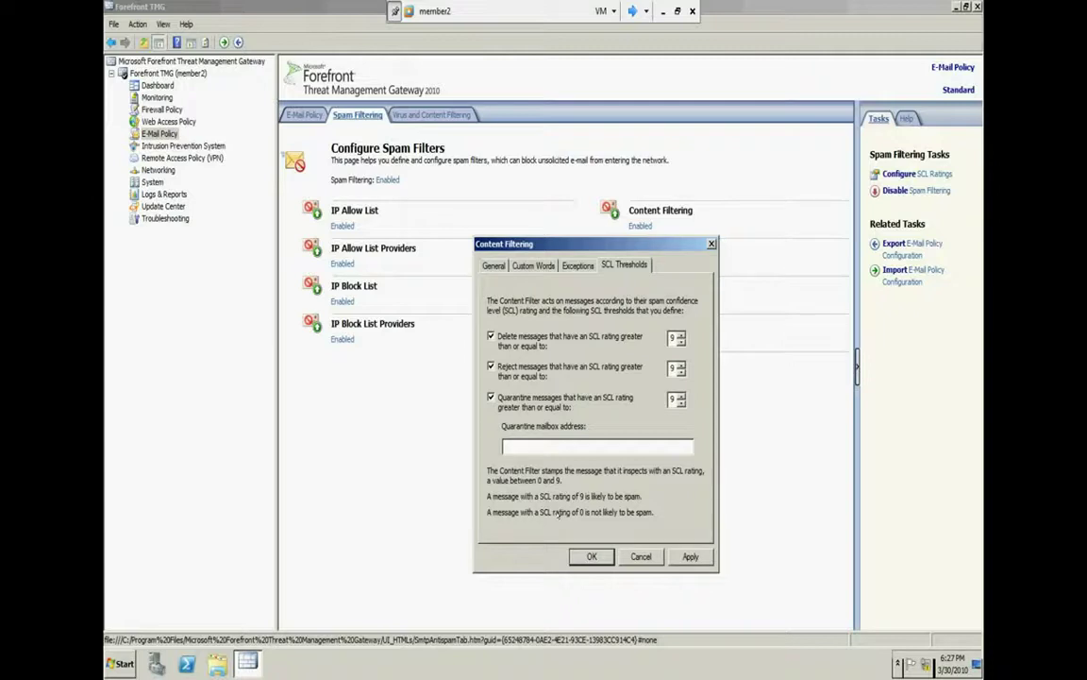
# Review the blocked entries on the Custom Words tab, then return to SCL Thresholds
pyautogui.click(533, 265)
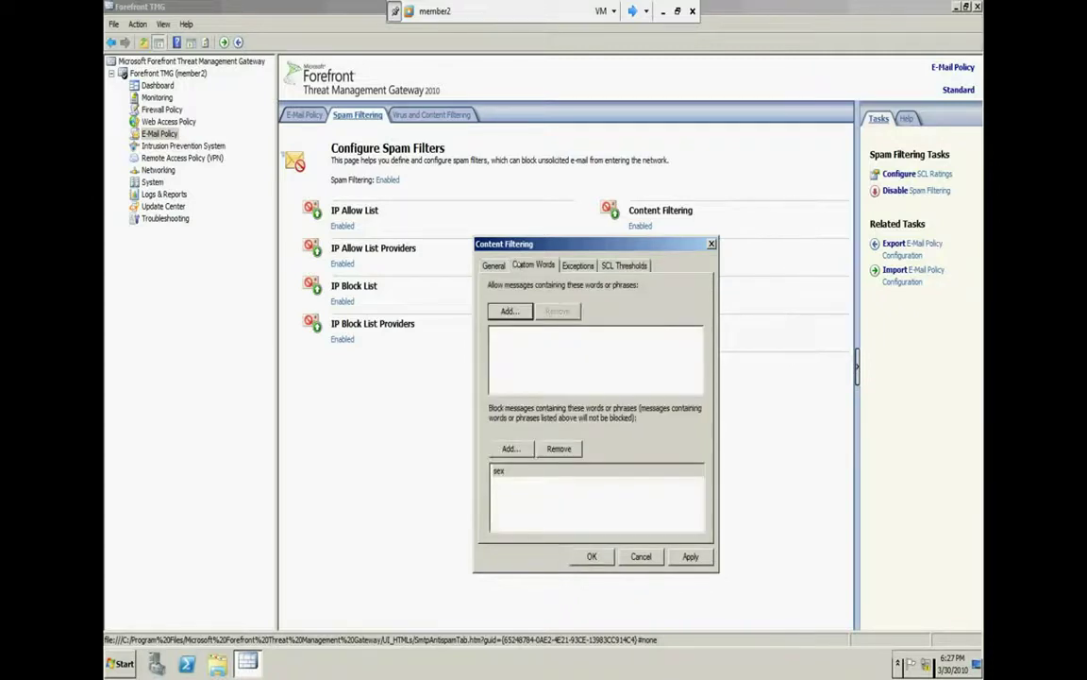
pyautogui.click(534, 469)
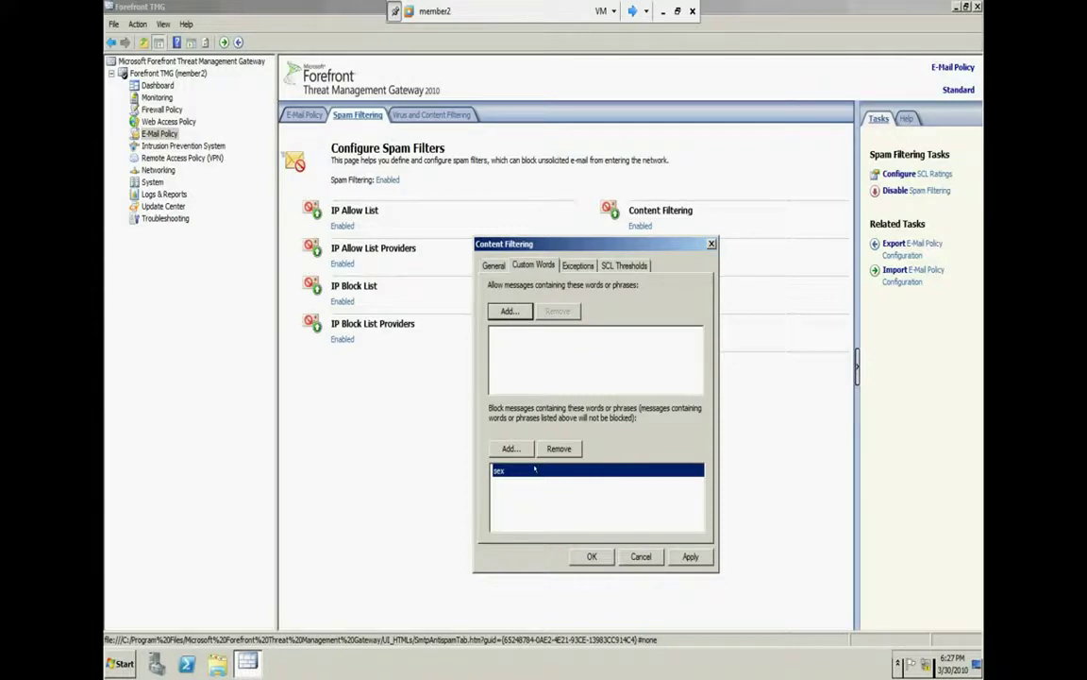
pyautogui.click(610, 267)
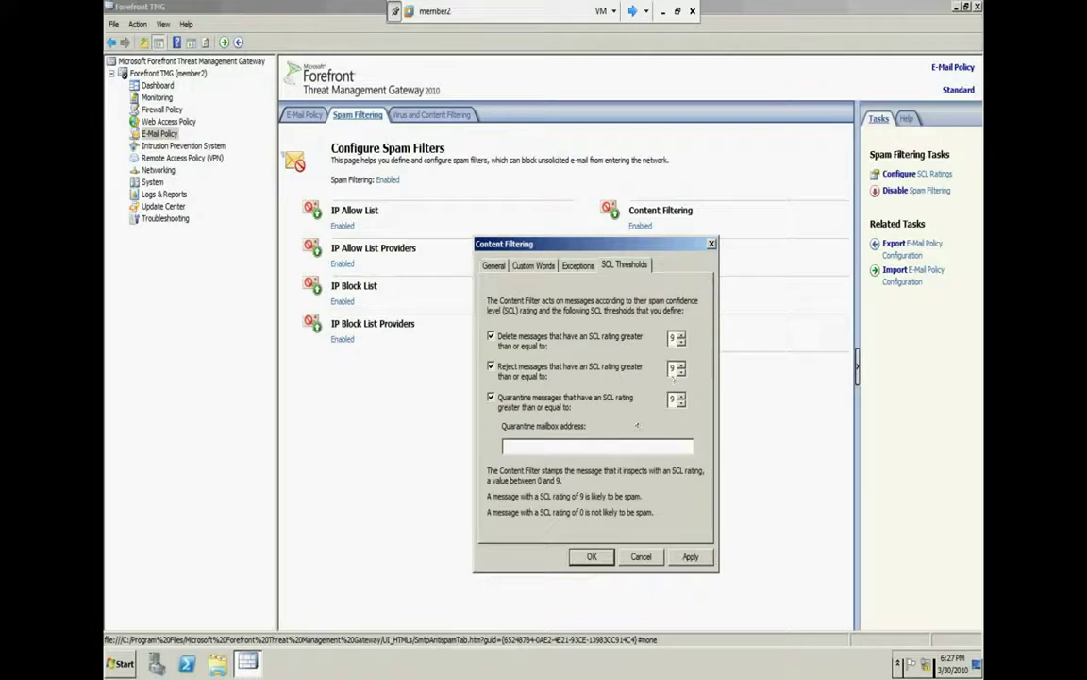
# Toggle the Delete, Reject and Quarantine SCL threshold rules off and on
pyautogui.click(491, 396)
pyautogui.click(491, 365)
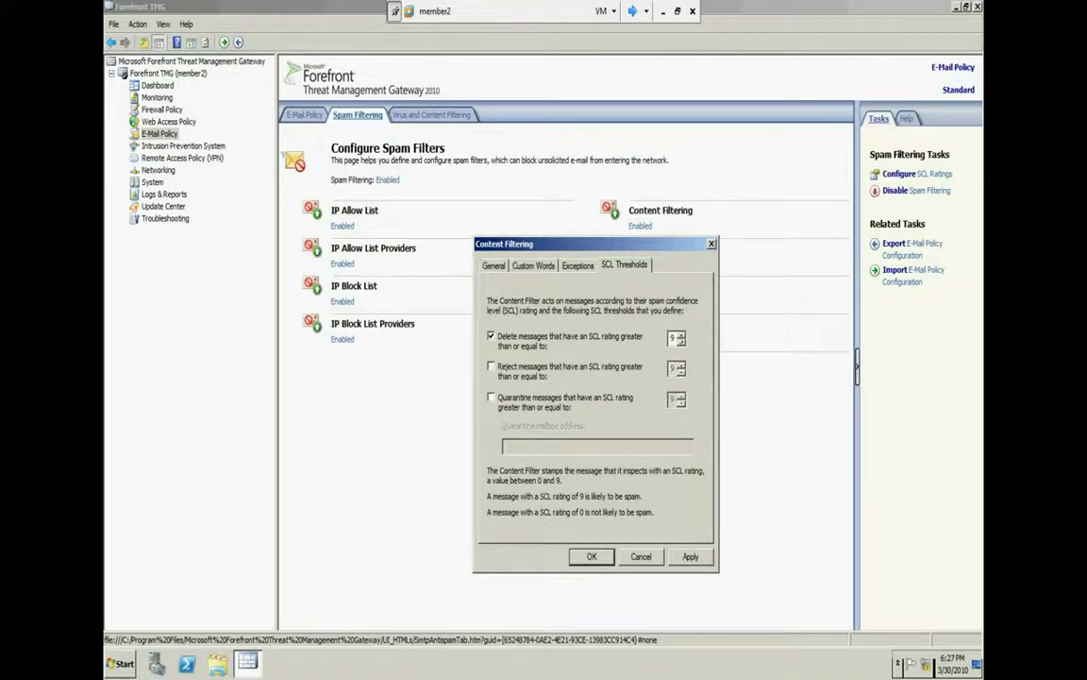
pyautogui.hotkey('shift', 'Tab')
pyautogui.hotkey('shift', 'Tab')
pyautogui.press('space')
pyautogui.press('Tab')
pyautogui.press('space')
pyautogui.press('space')
pyautogui.press('Tab')
pyautogui.press('space')
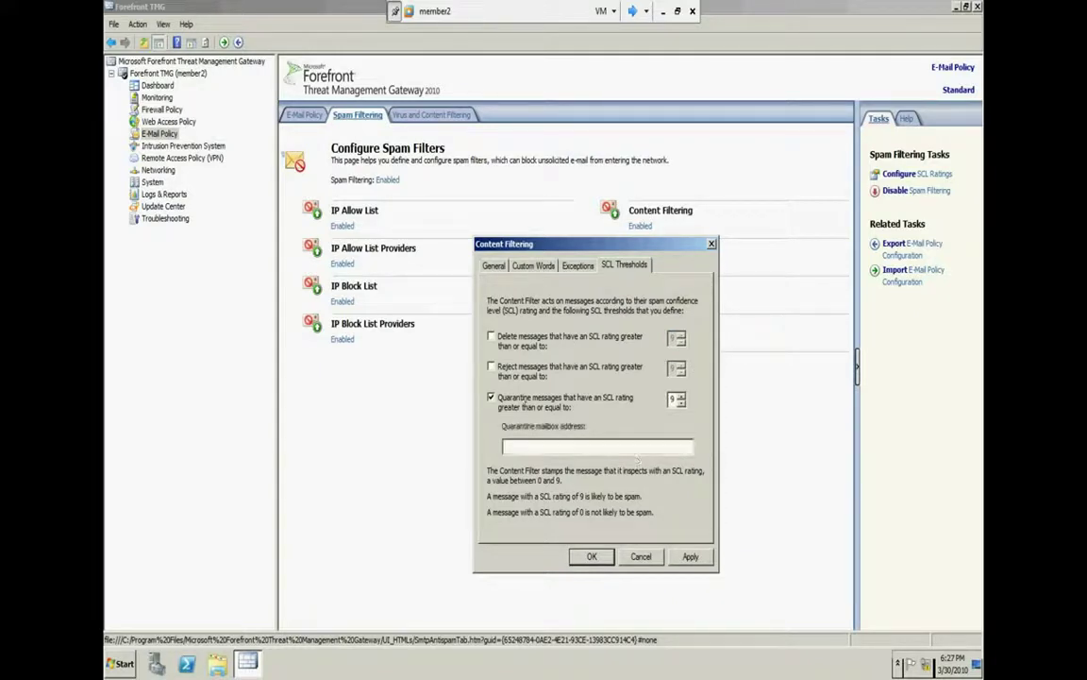
pyautogui.press('space')
pyautogui.press('space')
# Re-enable Delete and Reject, lower the Delete threshold to 8, and cancel the dialog
pyautogui.click(553, 373)
pyautogui.click(553, 344)
pyautogui.click(681, 340)
pyautogui.click(640, 556)
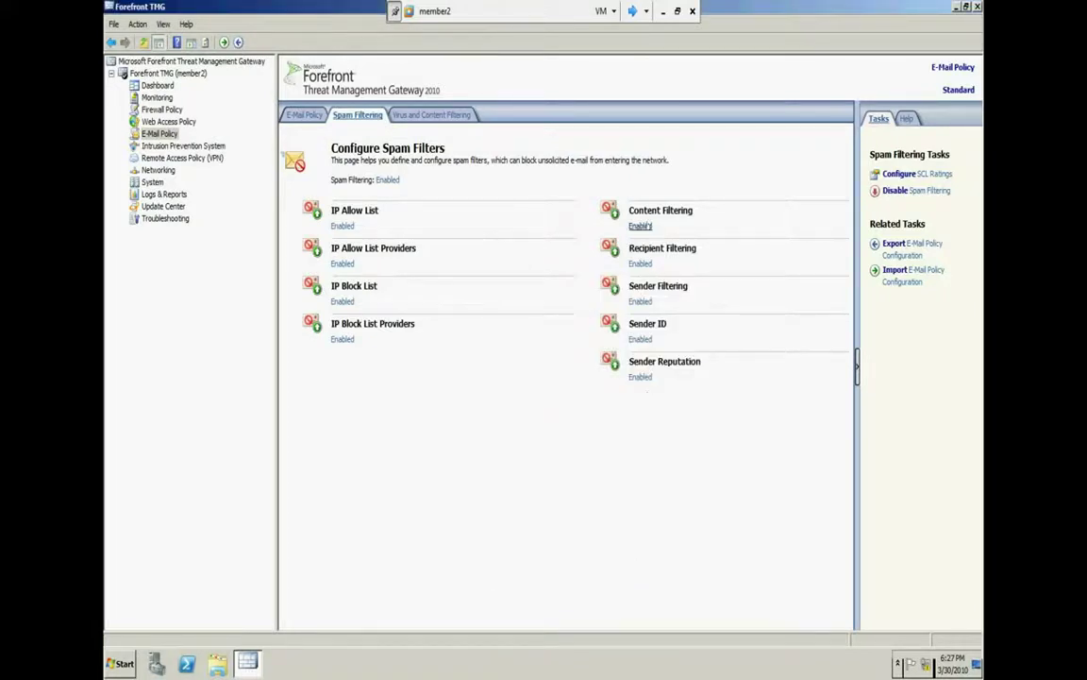
# Review Content Filtering's Exceptions and Custom Words tabs, then go to Virus and Content Filtering
pyautogui.click(641, 227)
pyautogui.click(213, 38)
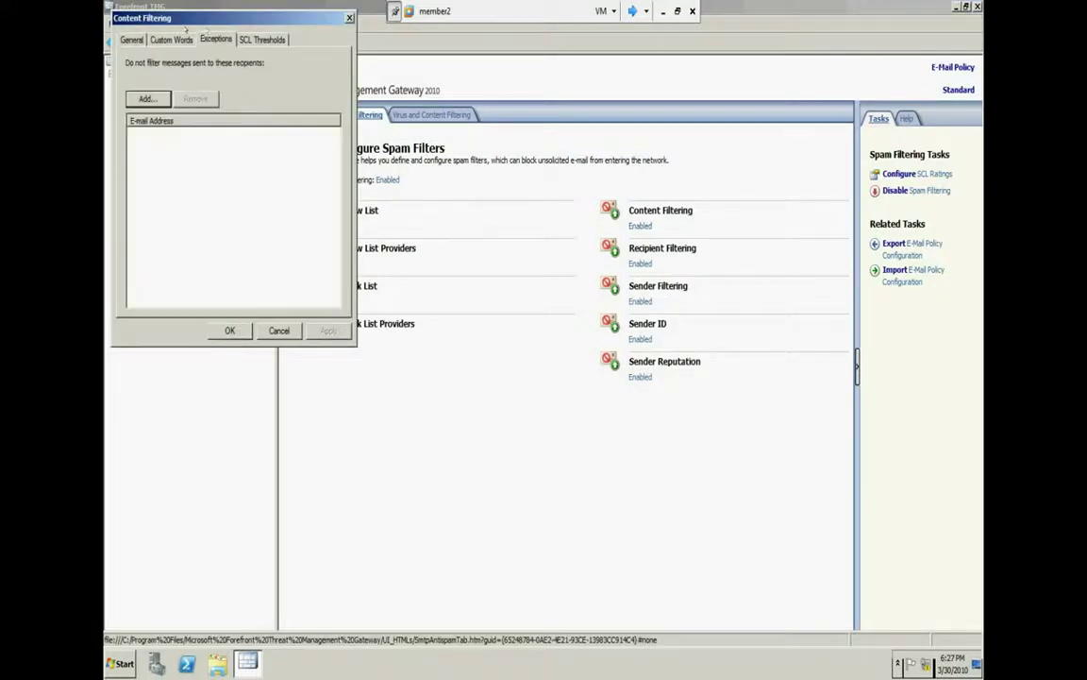
pyautogui.click(189, 39)
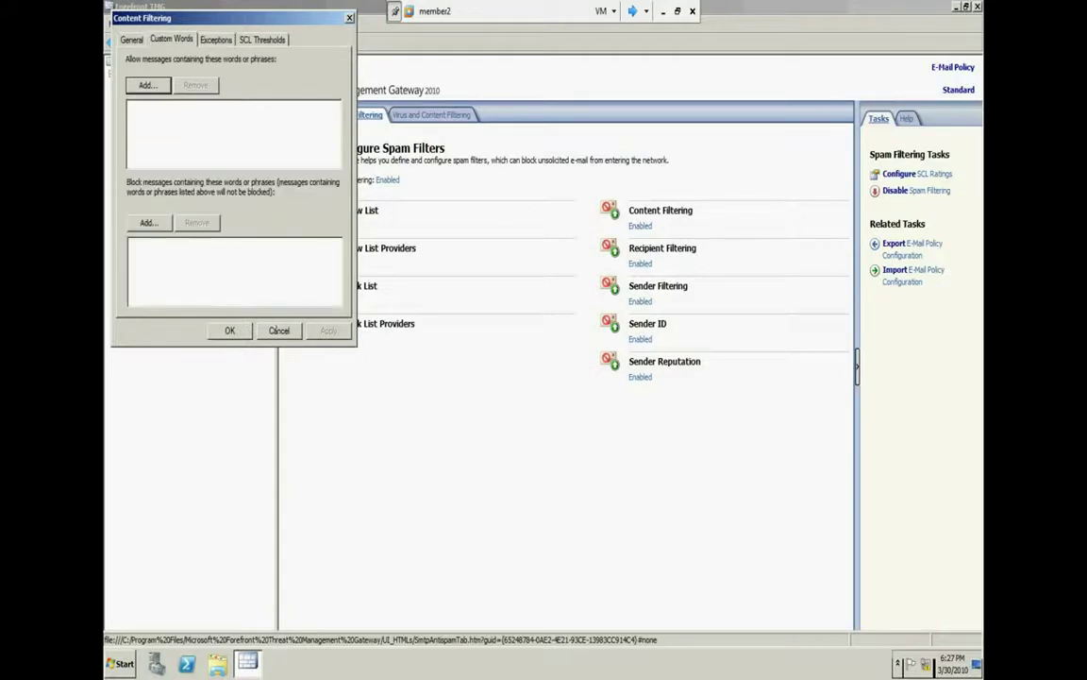
pyautogui.click(279, 330)
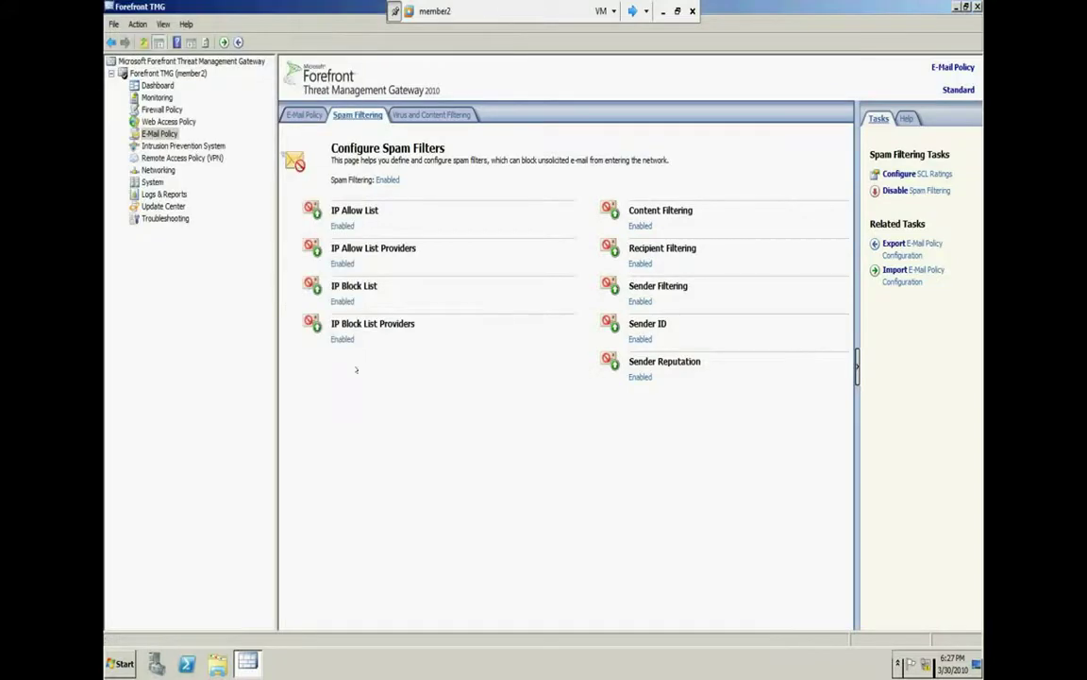
pyautogui.click(420, 113)
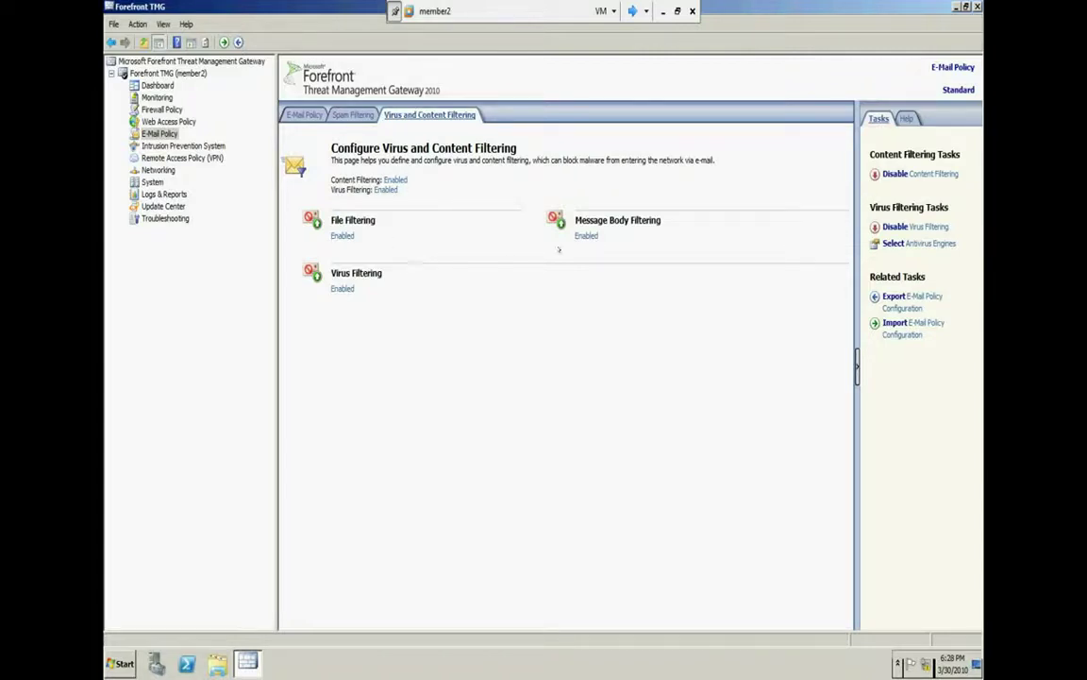
# Check the empty Message Body Filters list and begin adding a new filter
pyautogui.click(604, 220)
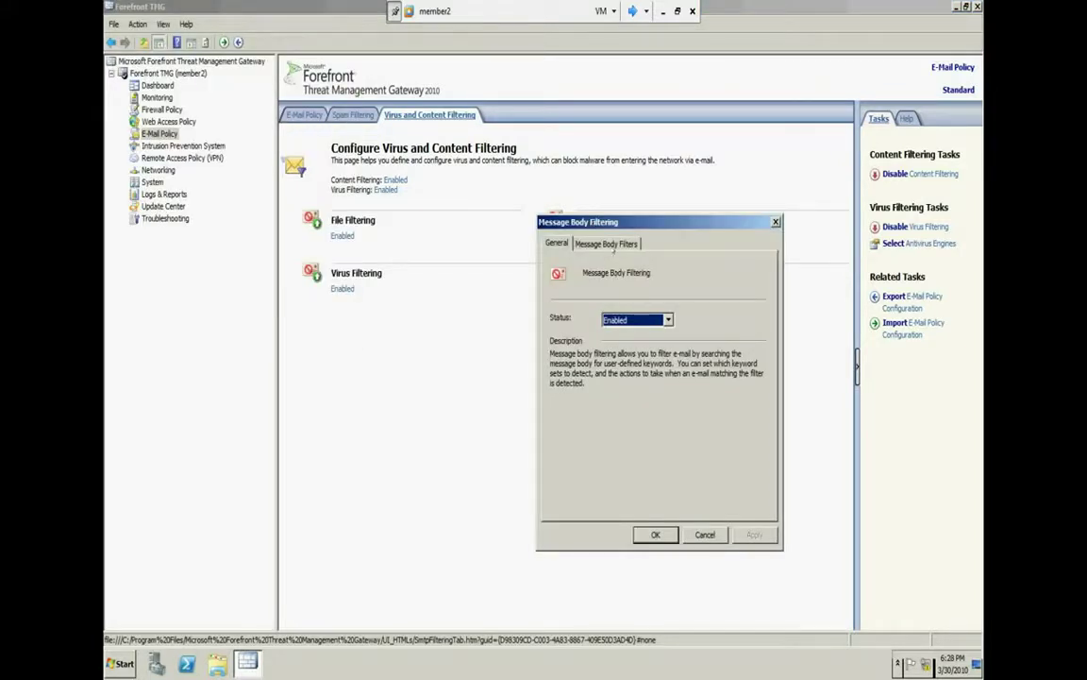
pyautogui.click(608, 243)
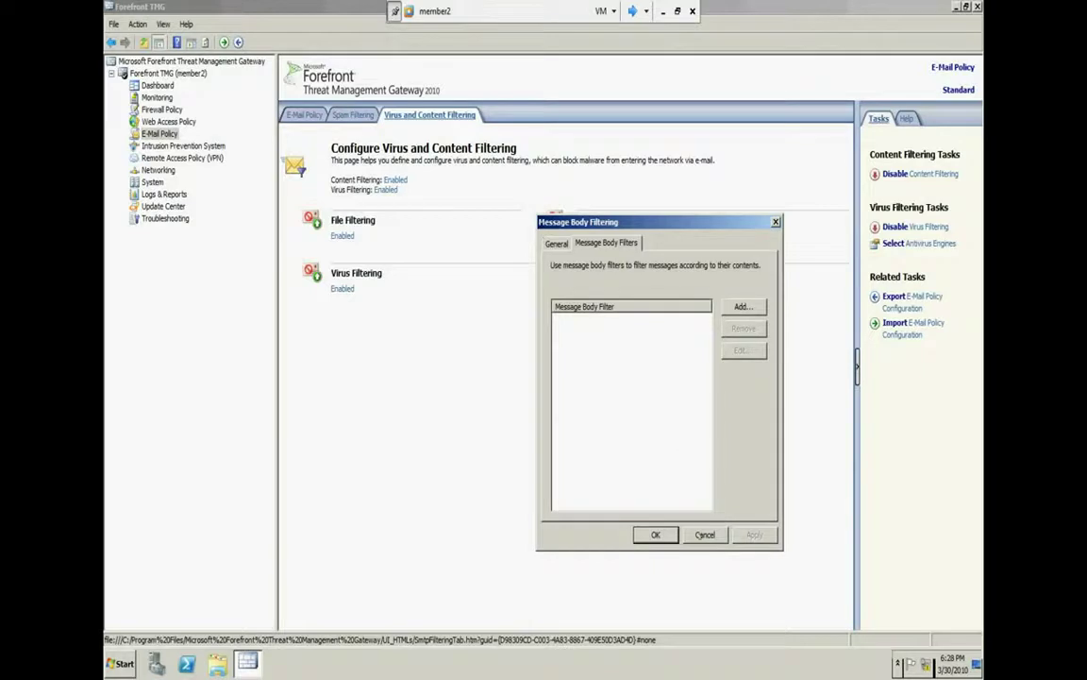
pyautogui.click(705, 534)
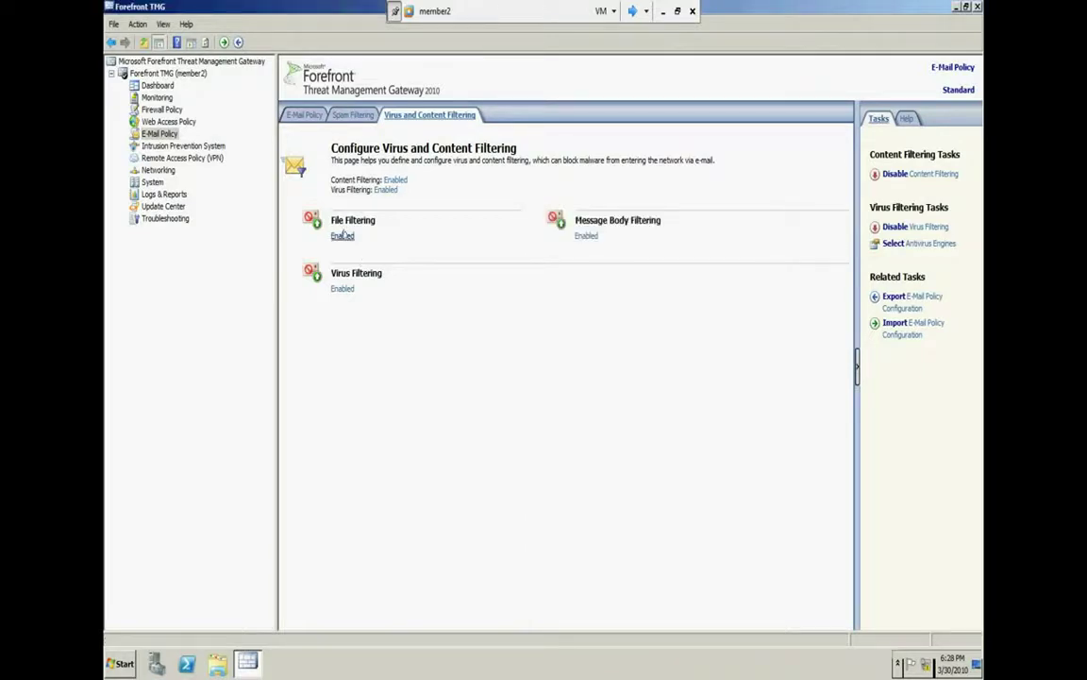
pyautogui.click(586, 235)
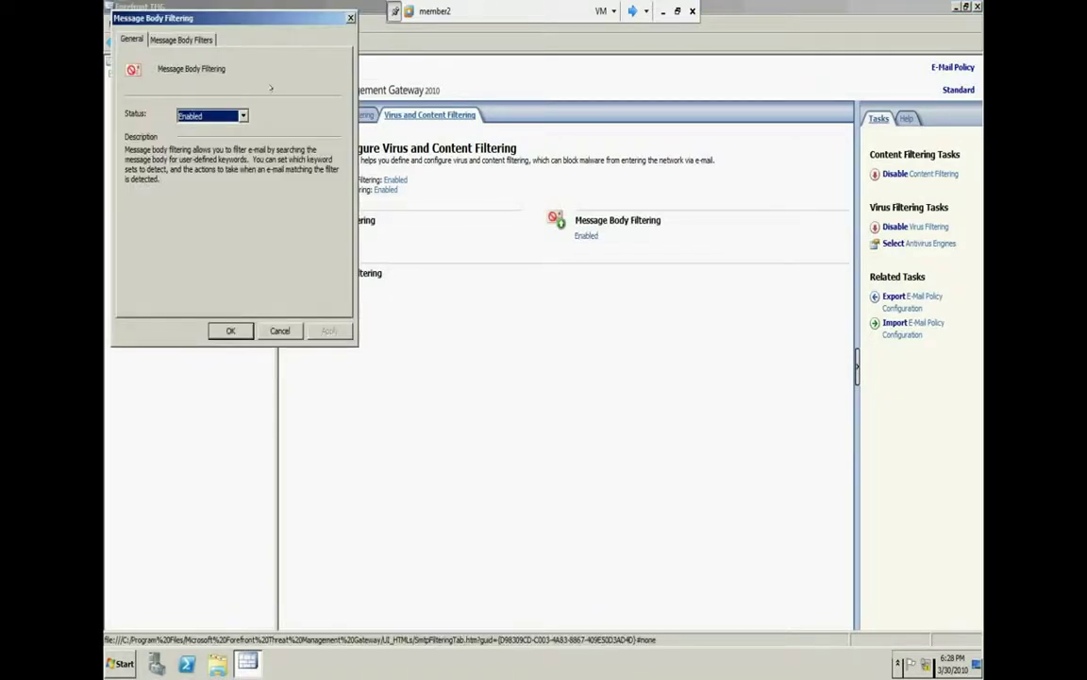
pyautogui.moveTo(210, 24); pyautogui.dragTo(565, 224)
pyautogui.click(557, 239)
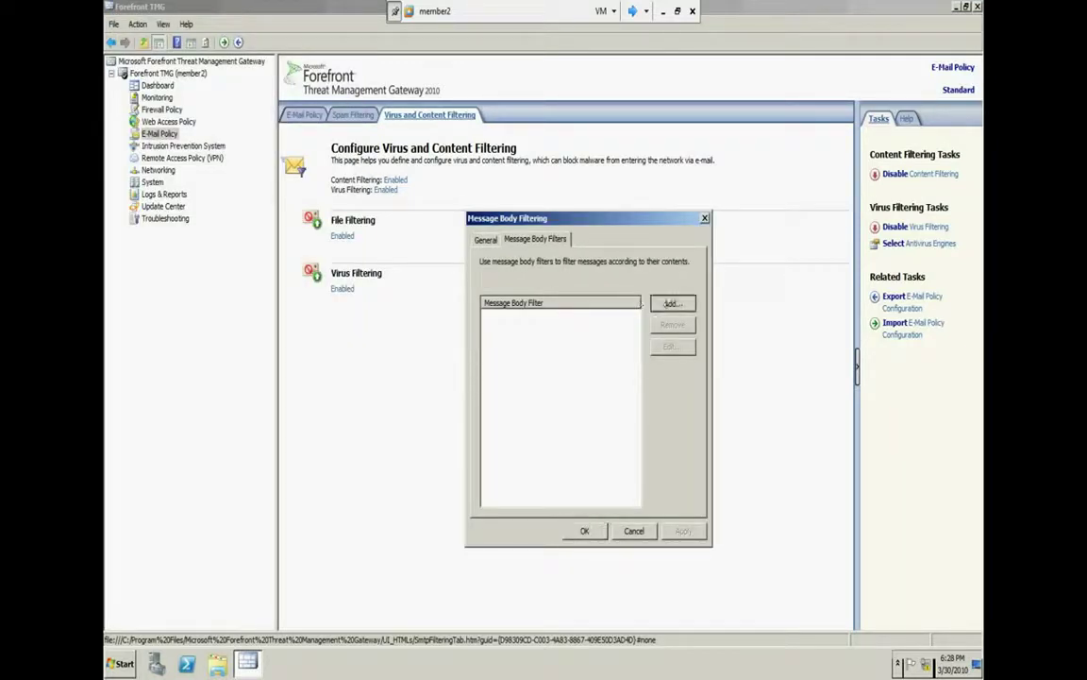
pyautogui.click(669, 303)
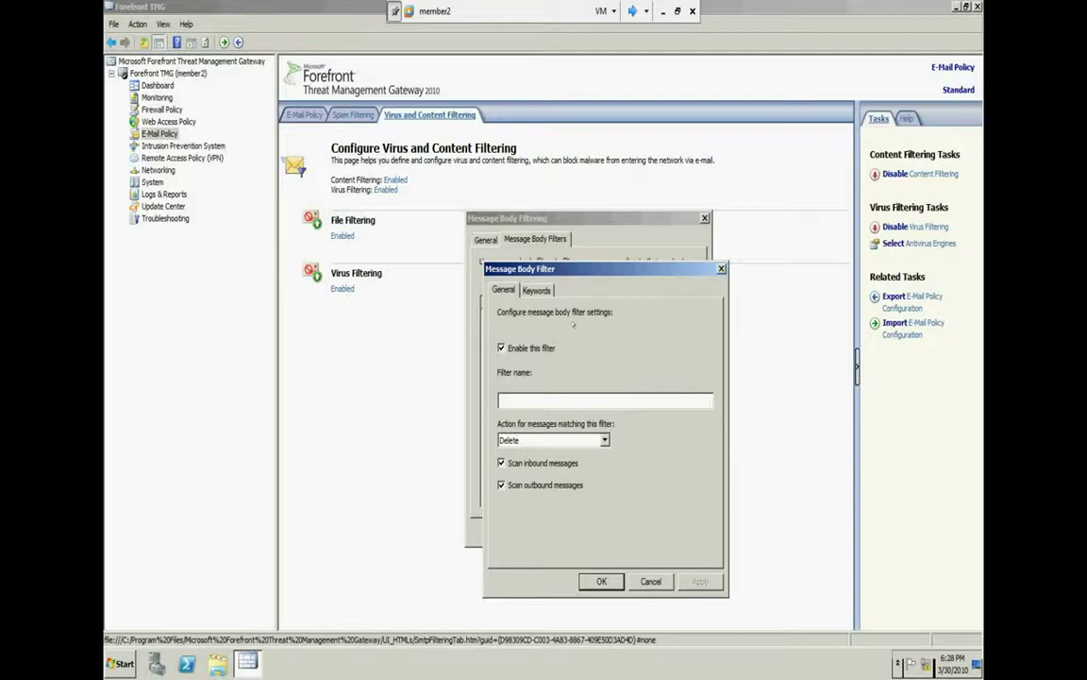
pyautogui.click(537, 289)
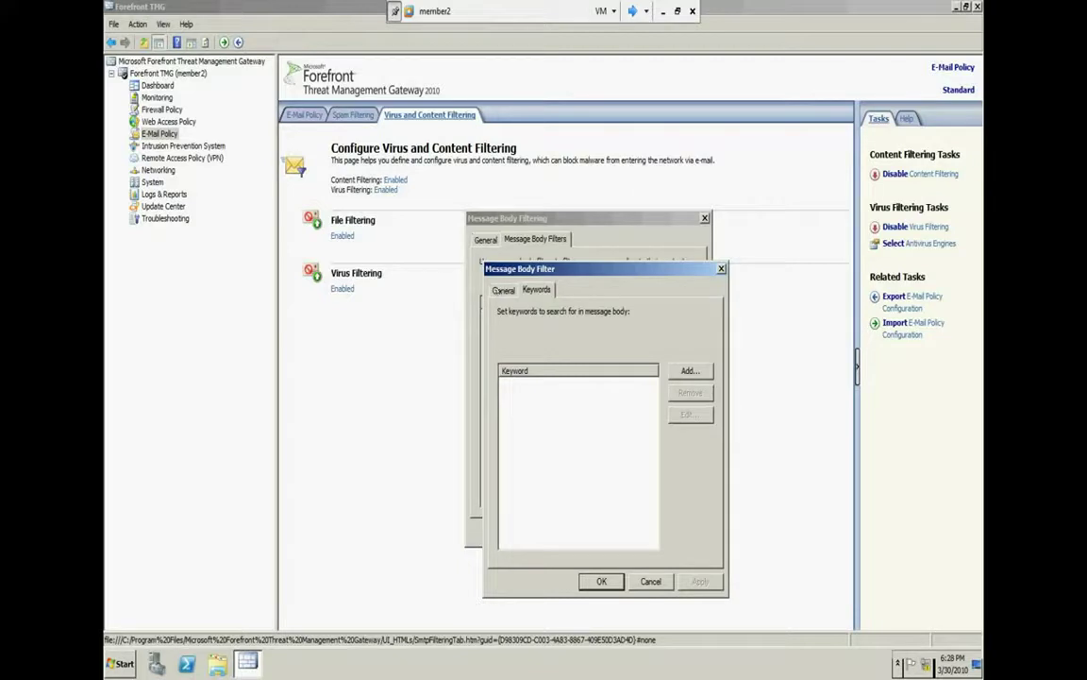
pyautogui.click(503, 290)
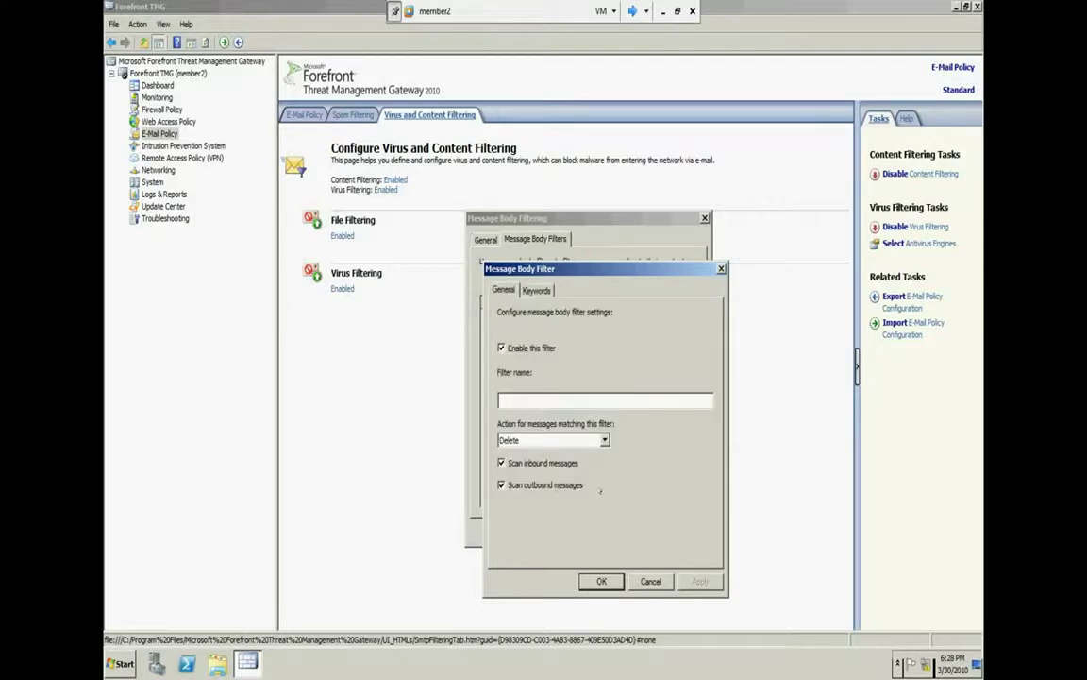
pyautogui.click(649, 579)
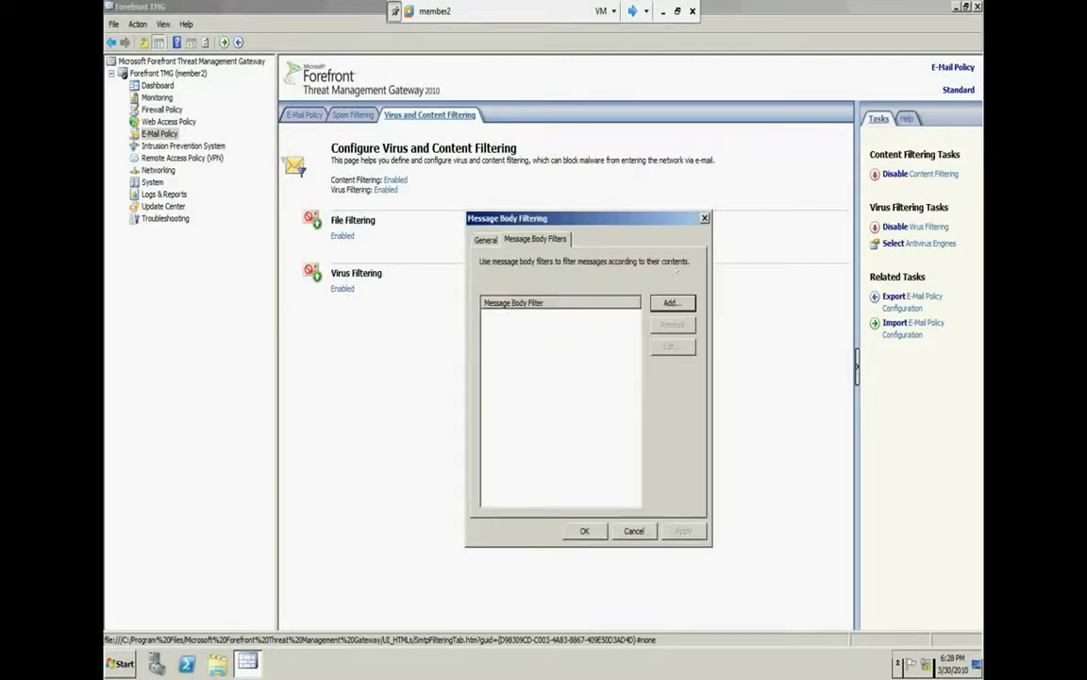
pyautogui.click(483, 238)
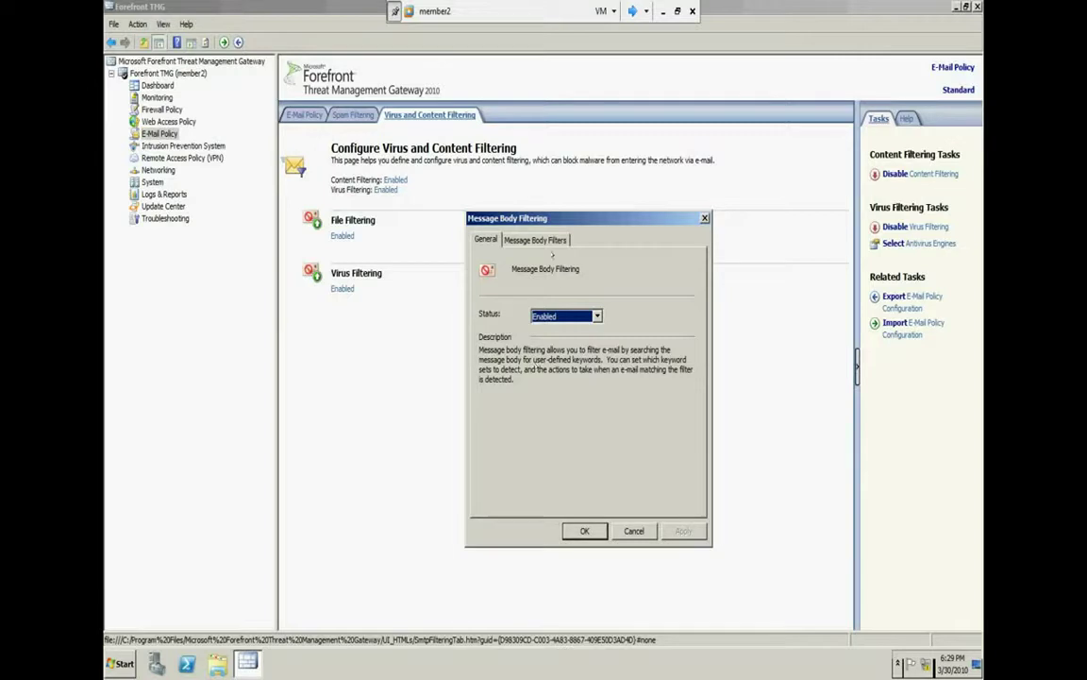
pyautogui.click(535, 240)
pyautogui.click(672, 302)
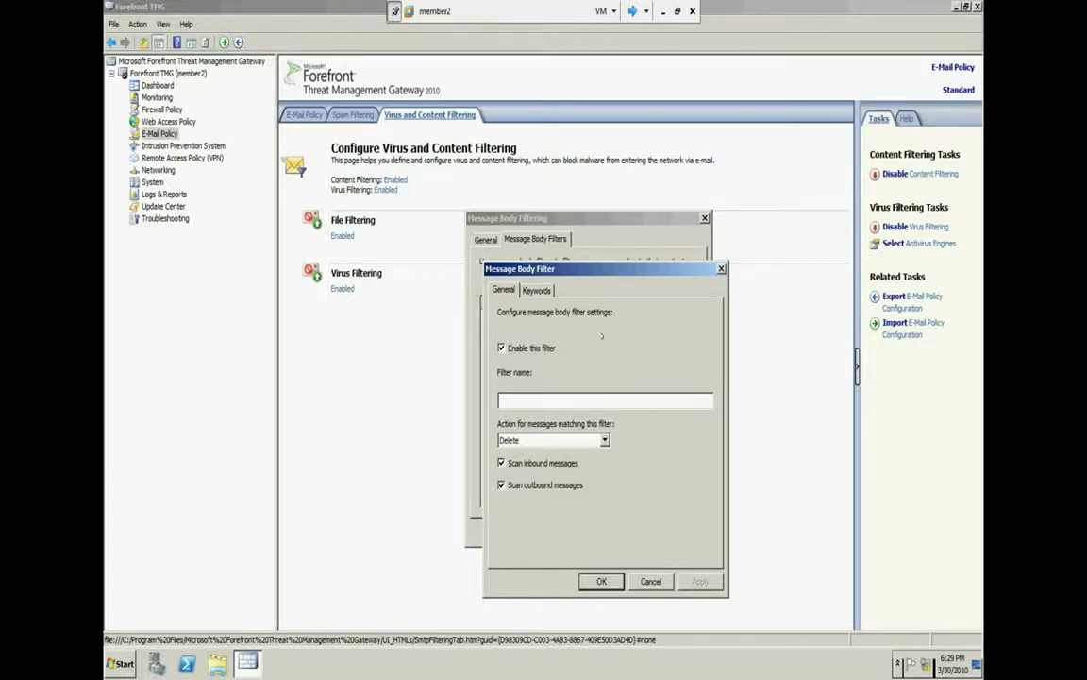
# Add the keyword 'hi' to the new message body filter and enable it
pyautogui.click(536, 290)
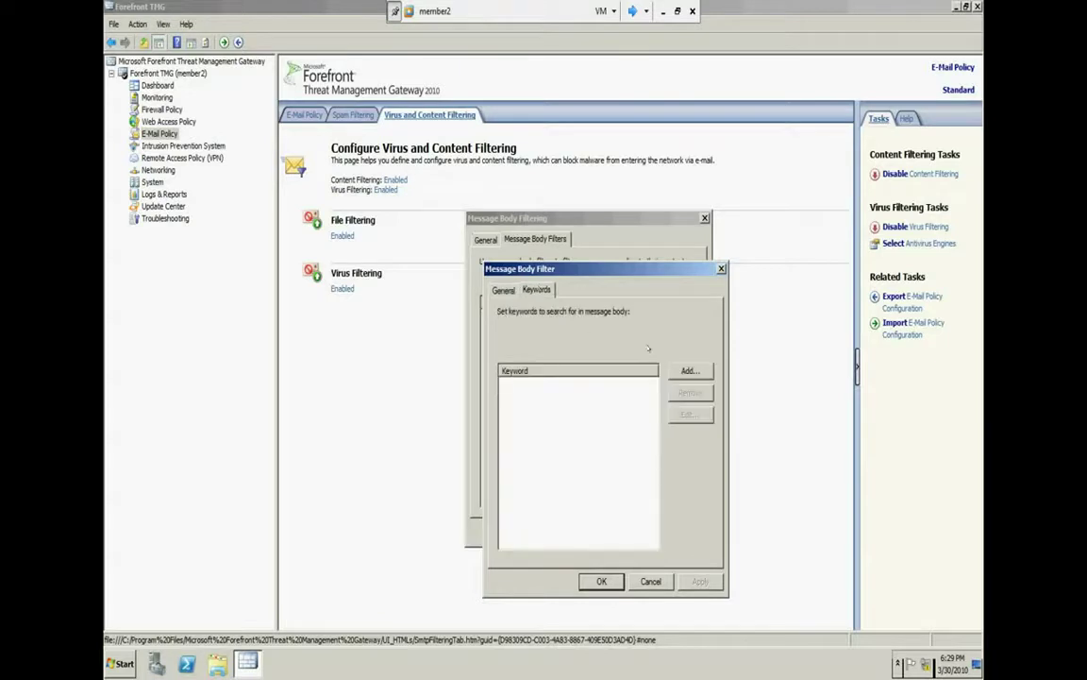
pyautogui.click(689, 370)
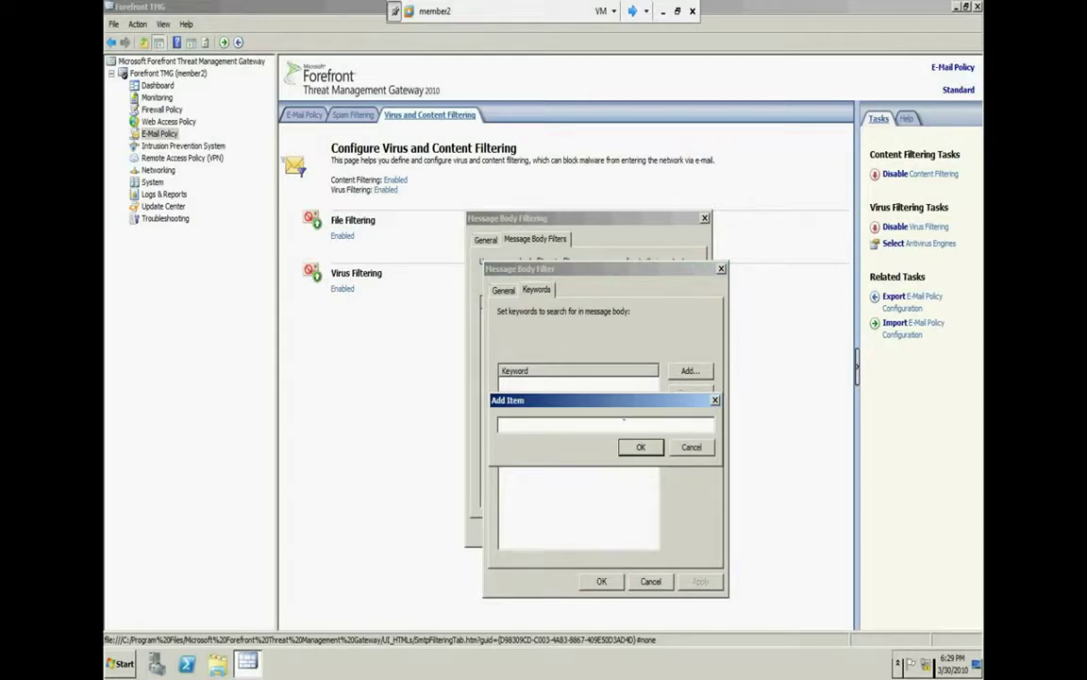
pyautogui.write('hi')
pyautogui.click(634, 447)
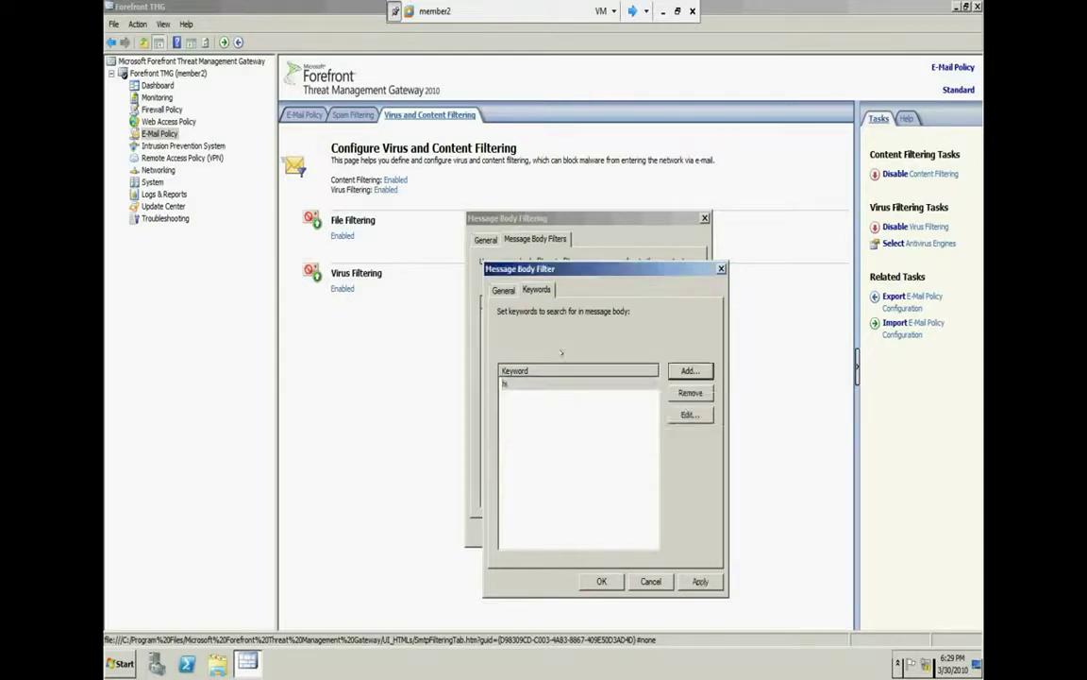
pyautogui.click(504, 290)
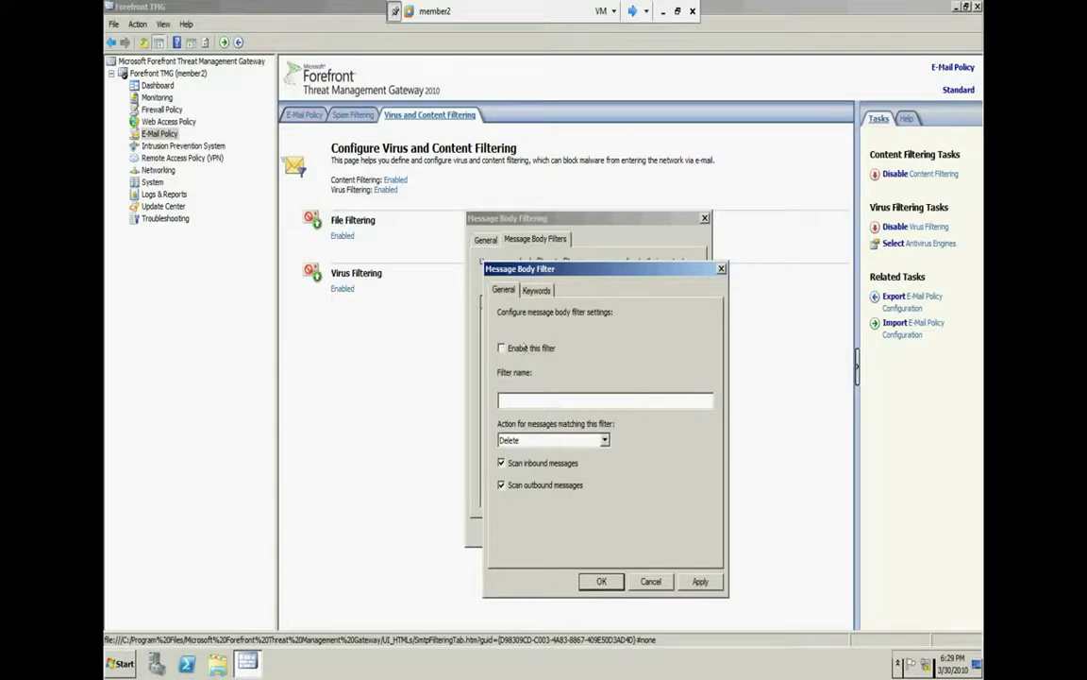
pyautogui.click(523, 347)
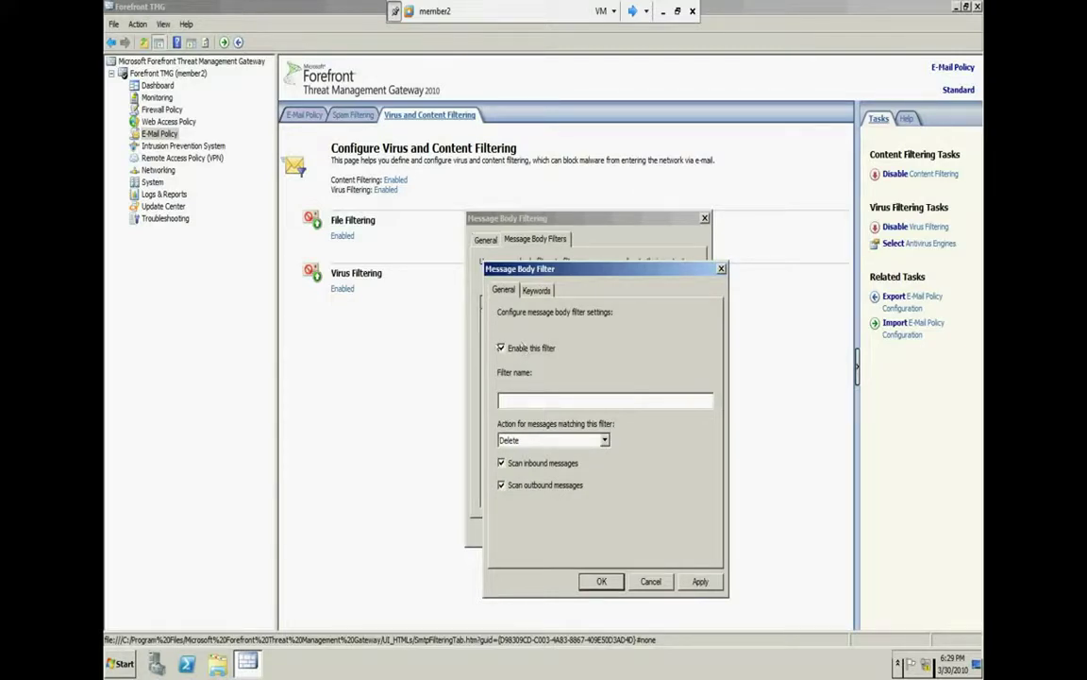
# Try the Skip, Identify and Purge actions for matching messages
pyautogui.click(592, 441)
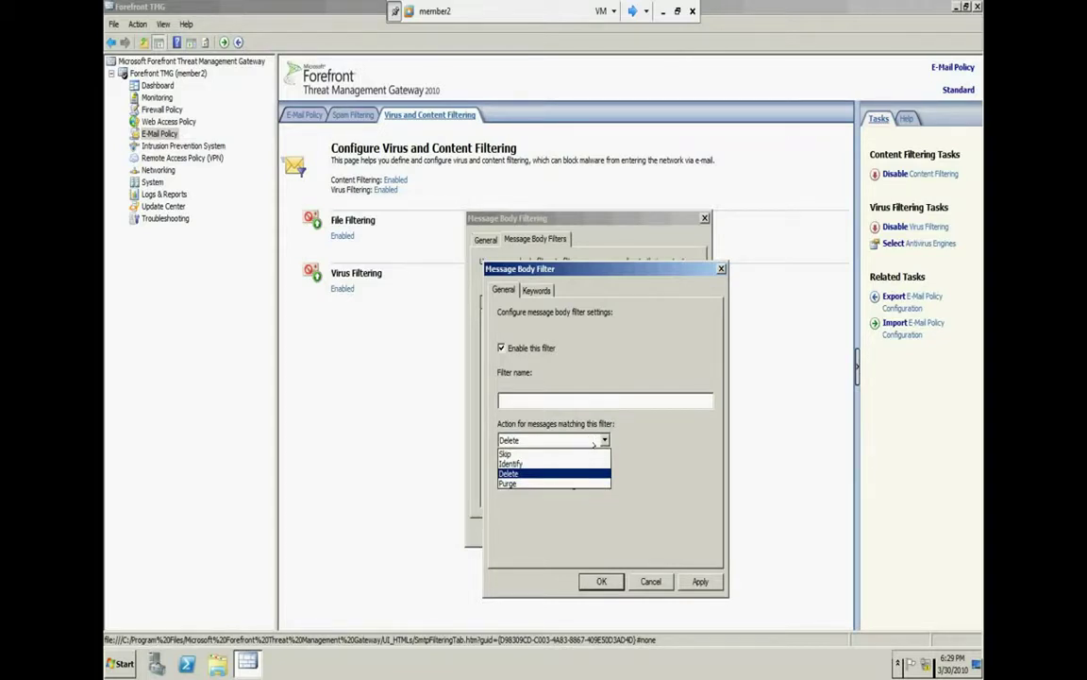
pyautogui.click(554, 453)
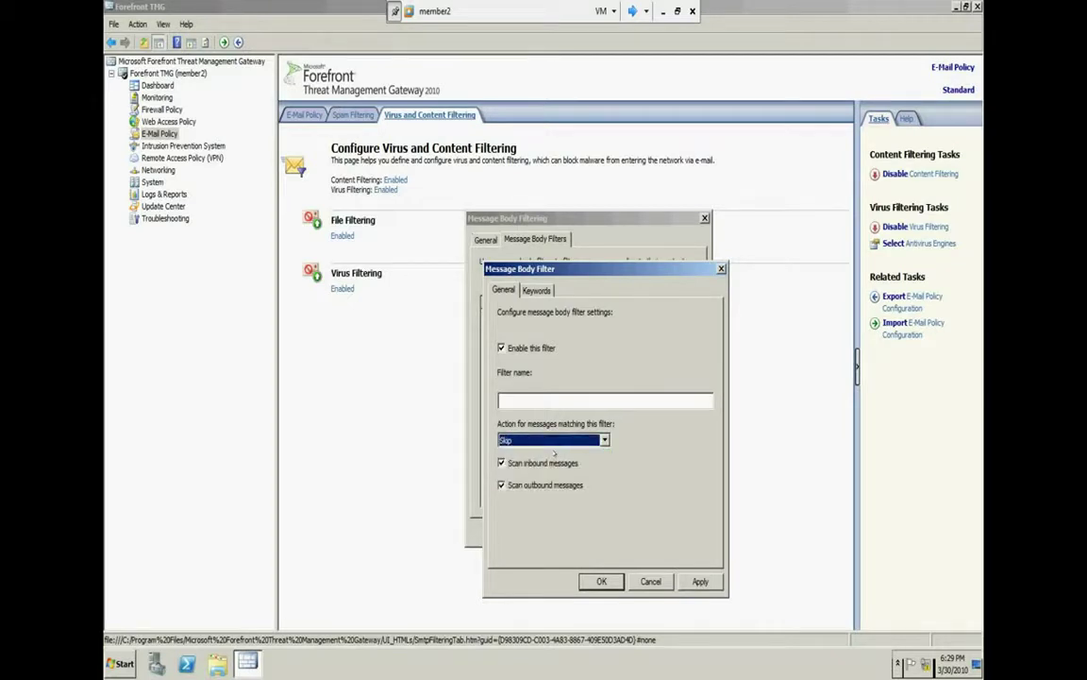
pyautogui.click(619, 444)
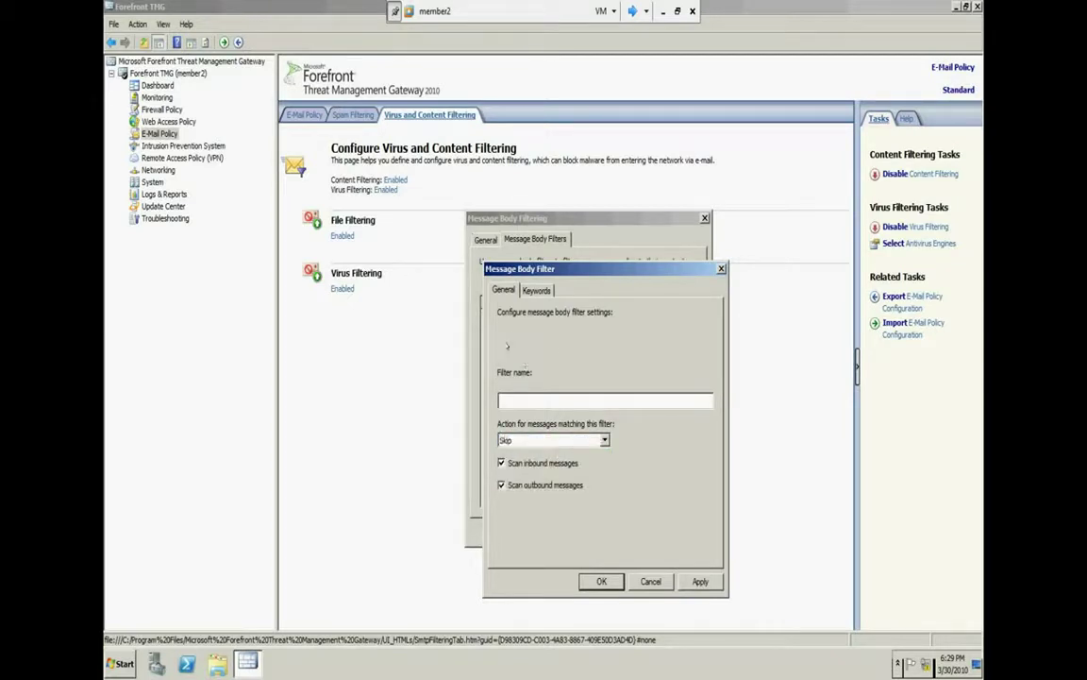
pyautogui.click(604, 440)
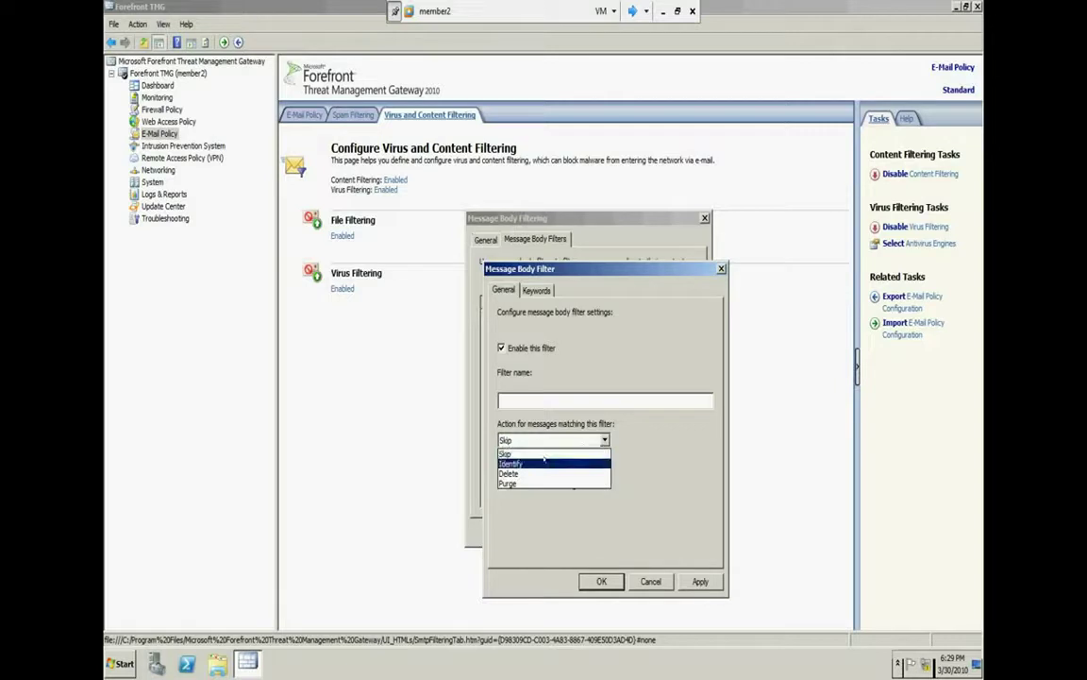
pyautogui.click(545, 463)
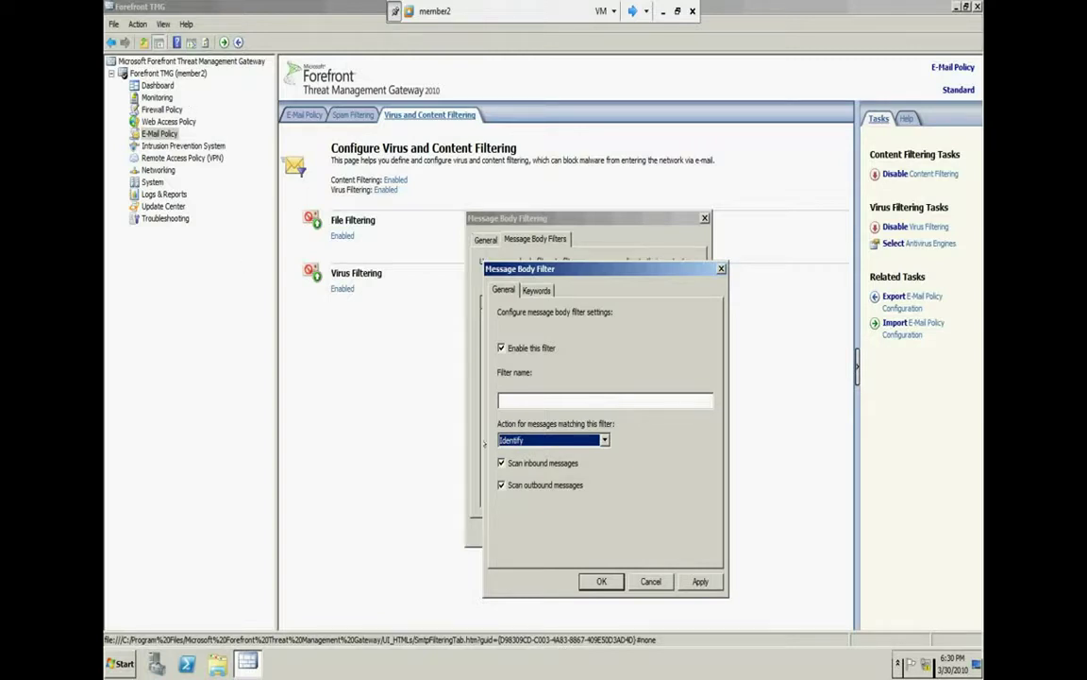
pyautogui.click(586, 438)
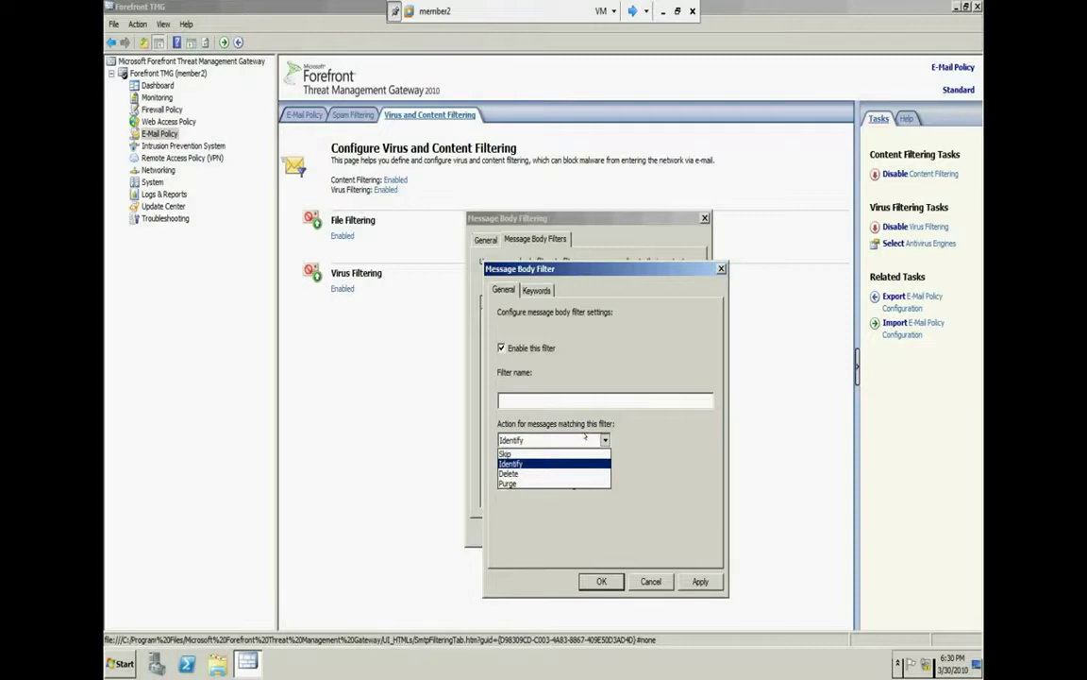
pyautogui.click(532, 483)
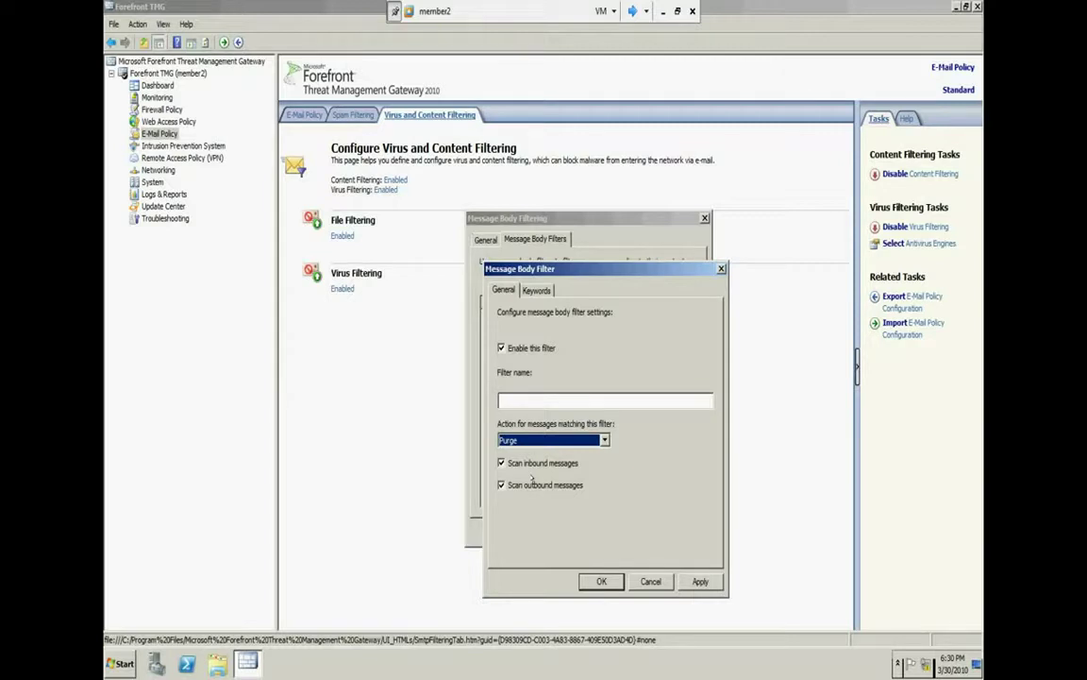
# Try Delete, settle on Purge, then cancel both filter dialogs without saving
pyautogui.hotkey('alt', 'Down')
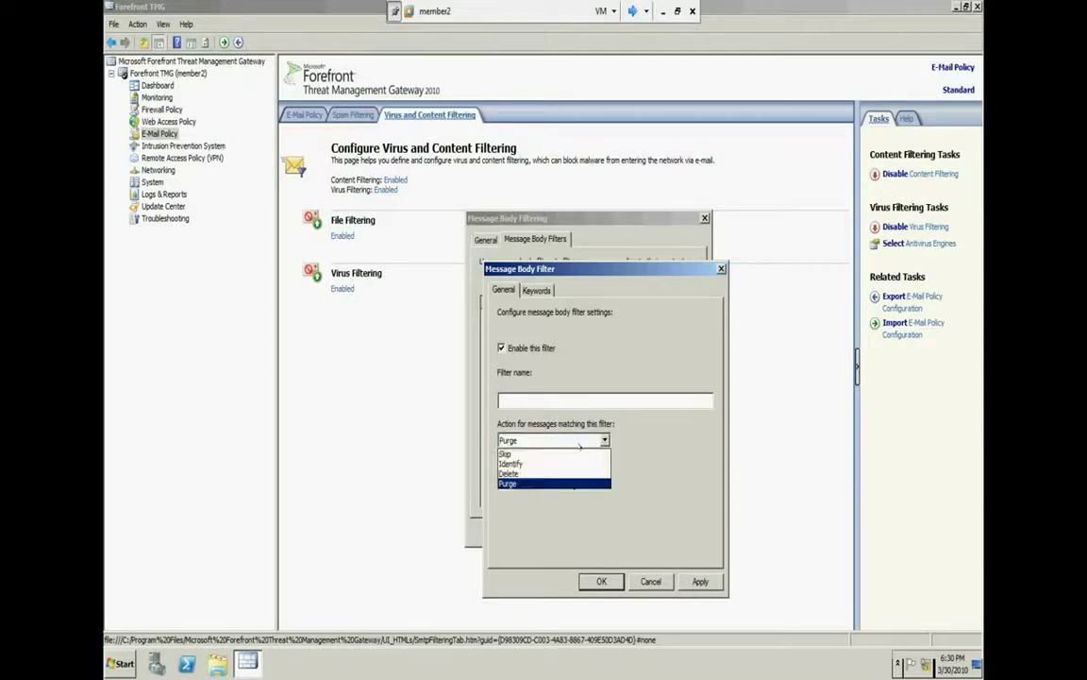
pyautogui.click(534, 474)
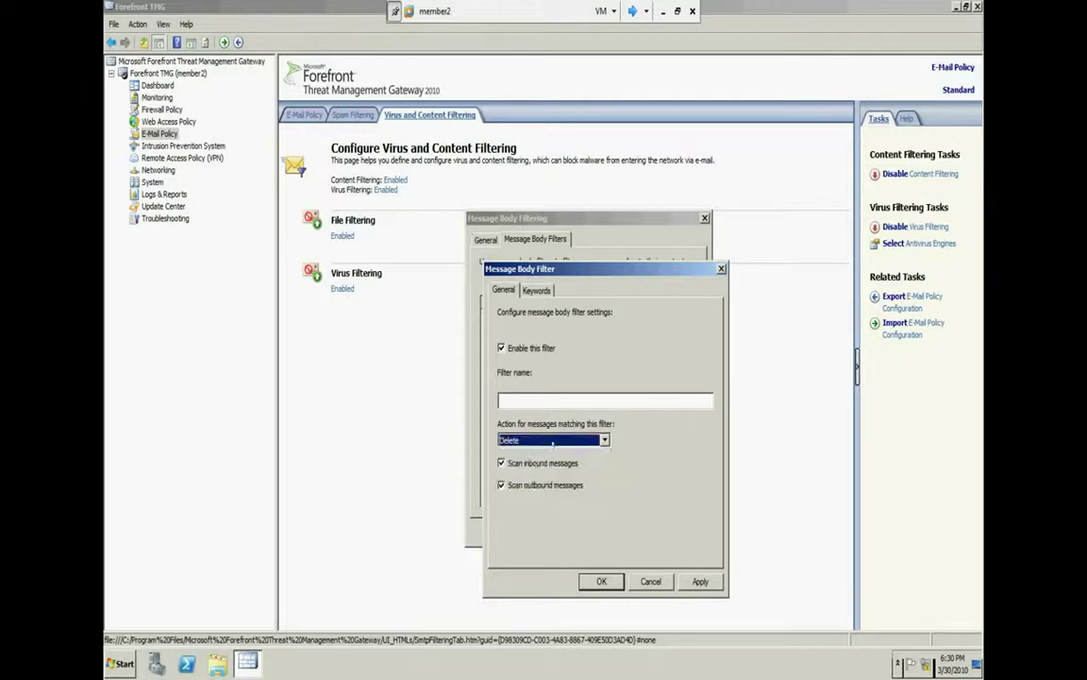
pyautogui.click(552, 440)
pyautogui.click(564, 483)
pyautogui.click(650, 581)
pyautogui.click(633, 529)
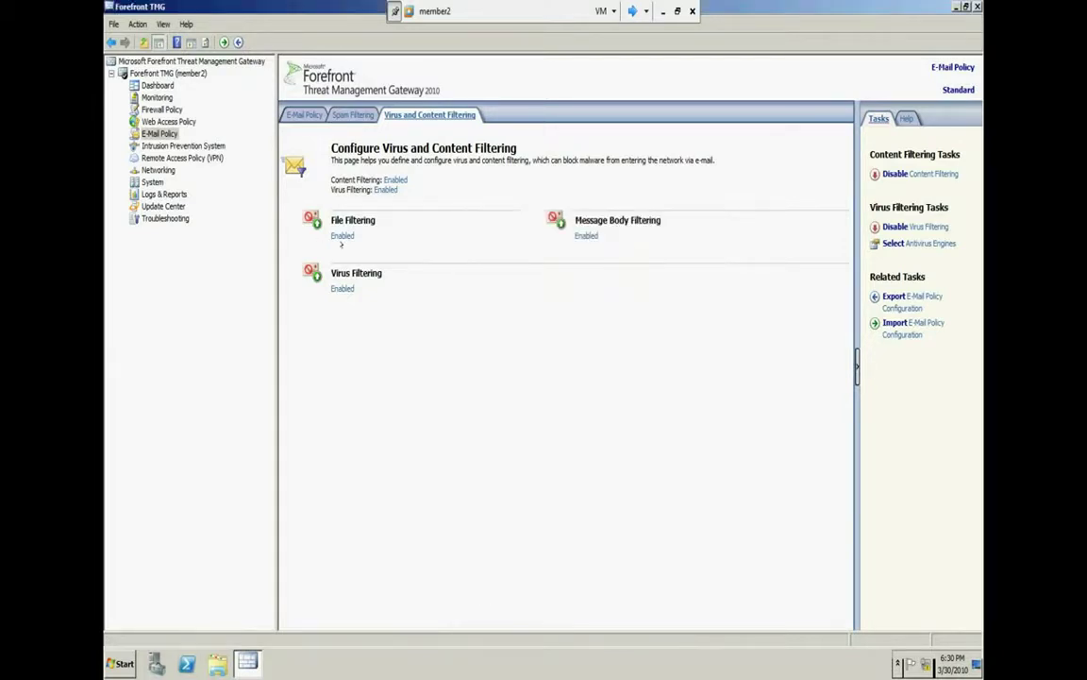
pyautogui.click(312, 219)
pyautogui.click(165, 38)
pyautogui.moveTo(188, 17); pyautogui.dragTo(606, 257)
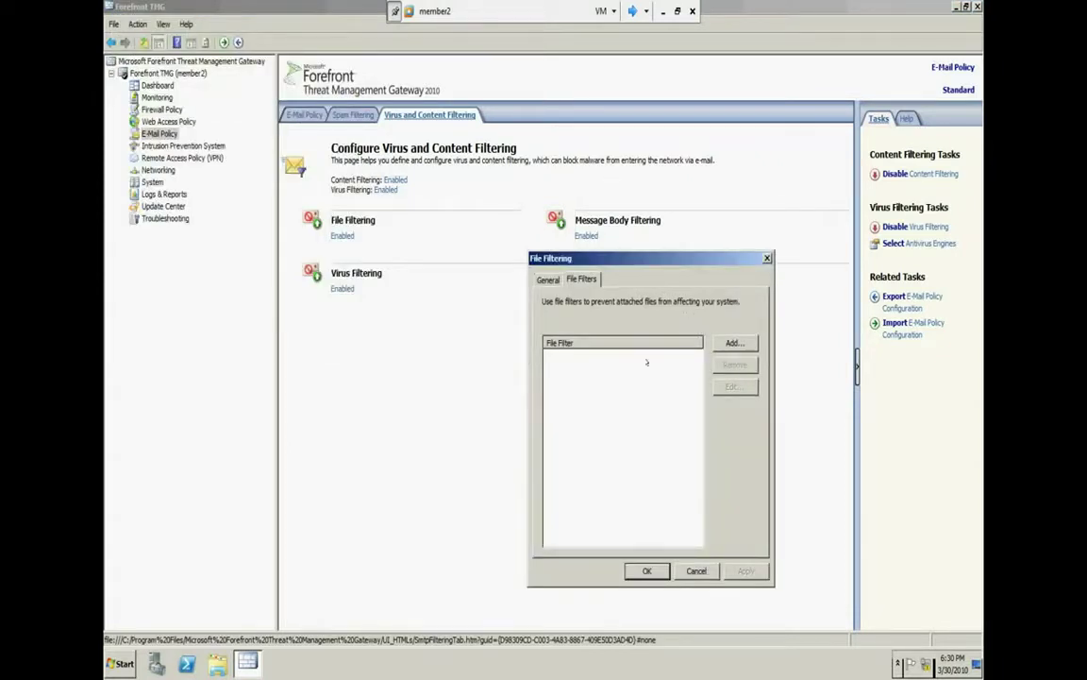
pyautogui.click(737, 343)
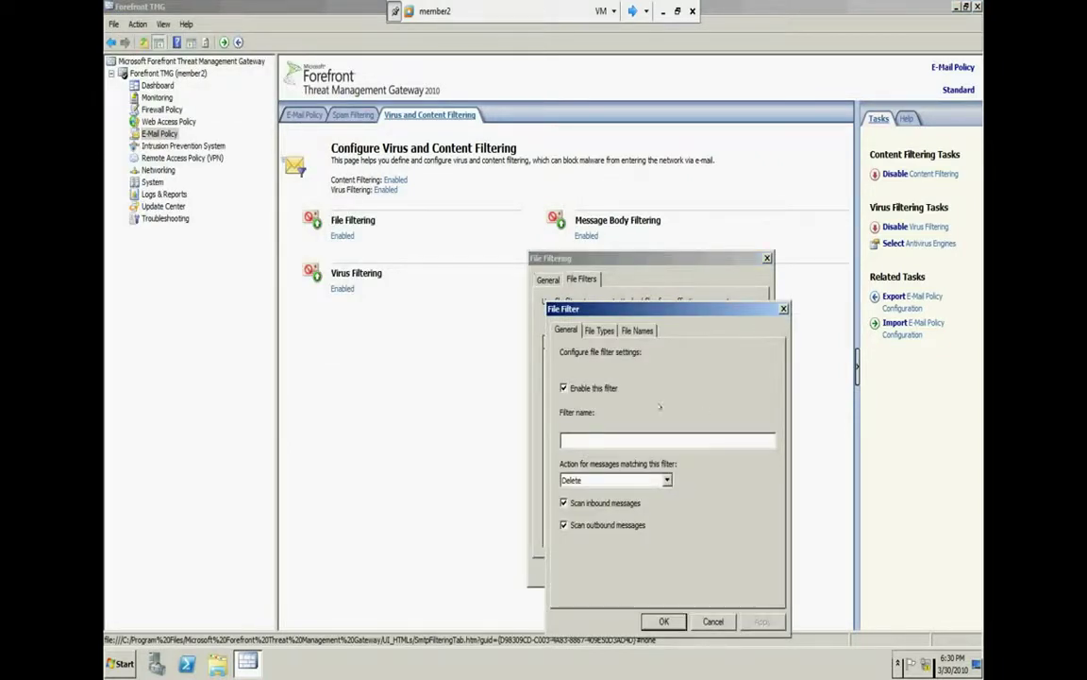
pyautogui.click(600, 329)
pyautogui.scroll(-6, 727, 536)
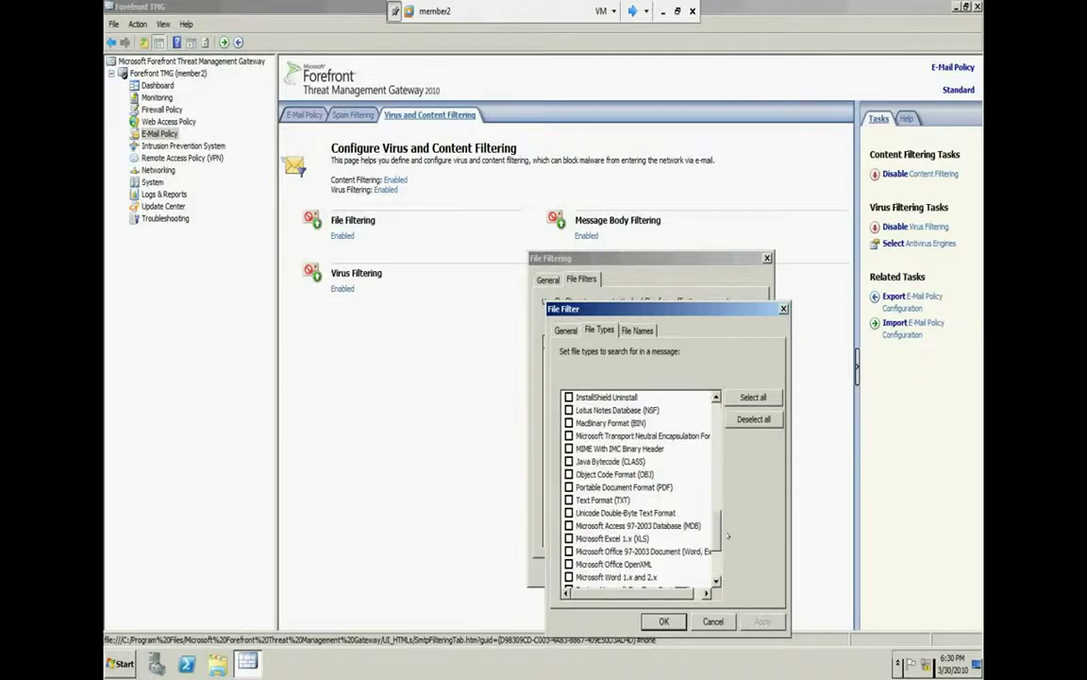
pyautogui.scroll(9, 728, 536)
pyautogui.click(752, 397)
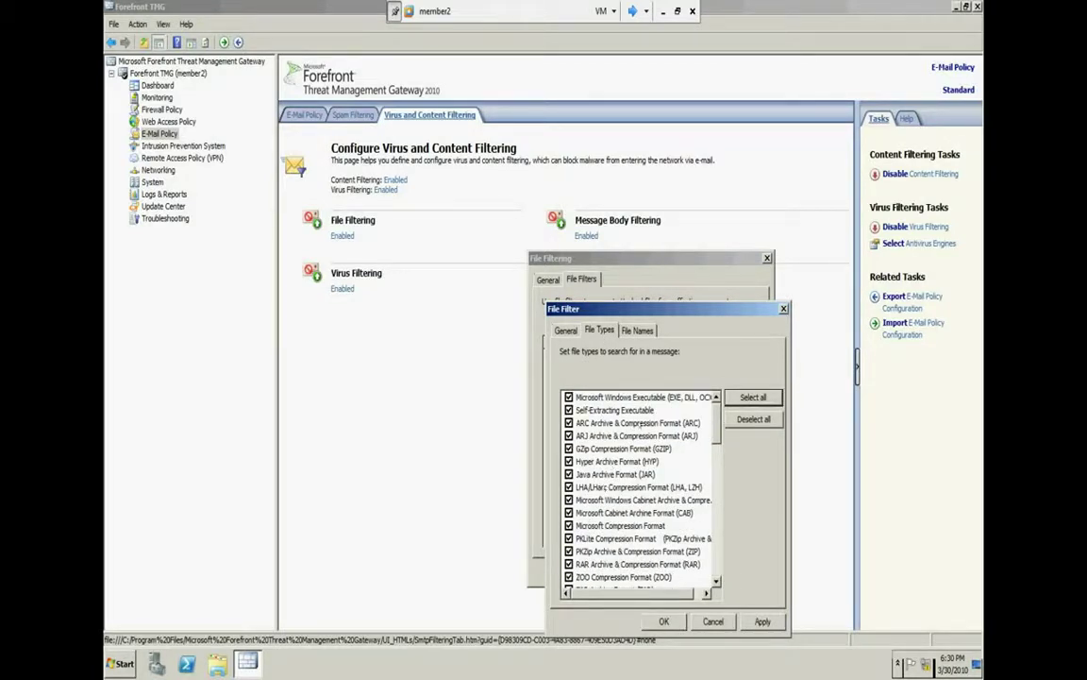
pyautogui.click(637, 330)
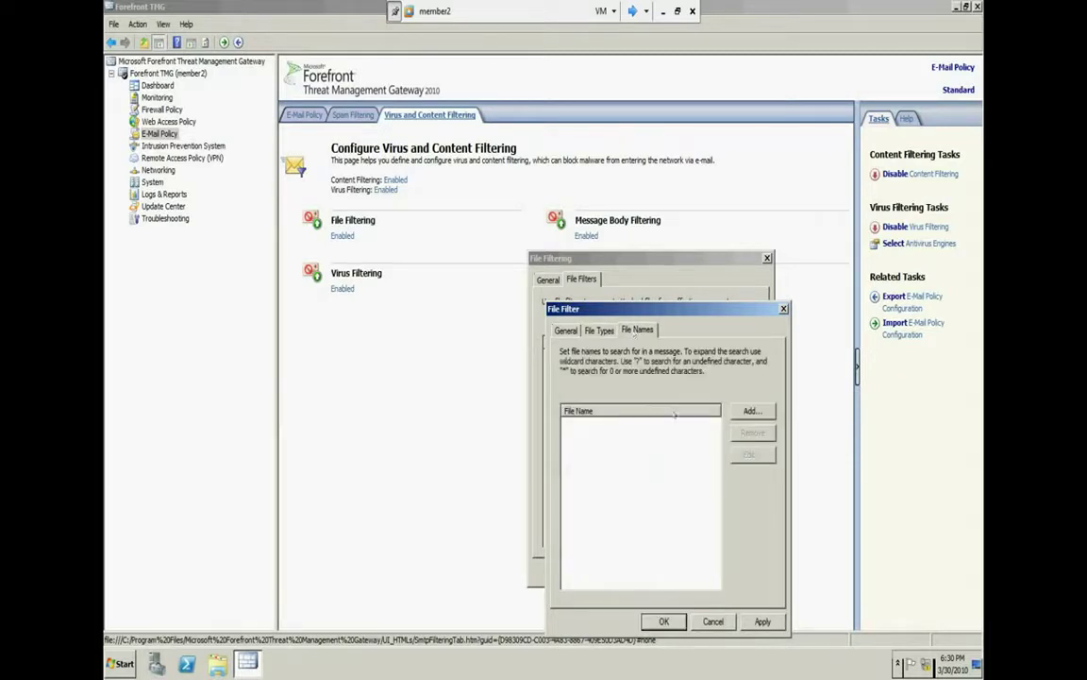
pyautogui.click(753, 410)
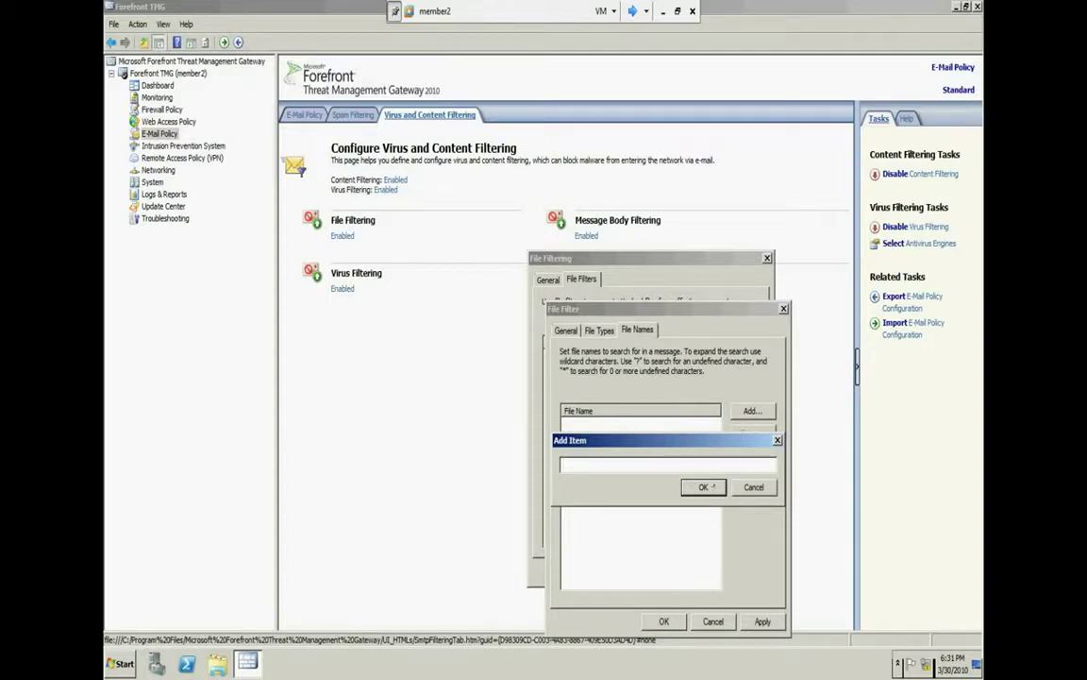
pyautogui.press('Escape')
pyautogui.click(594, 330)
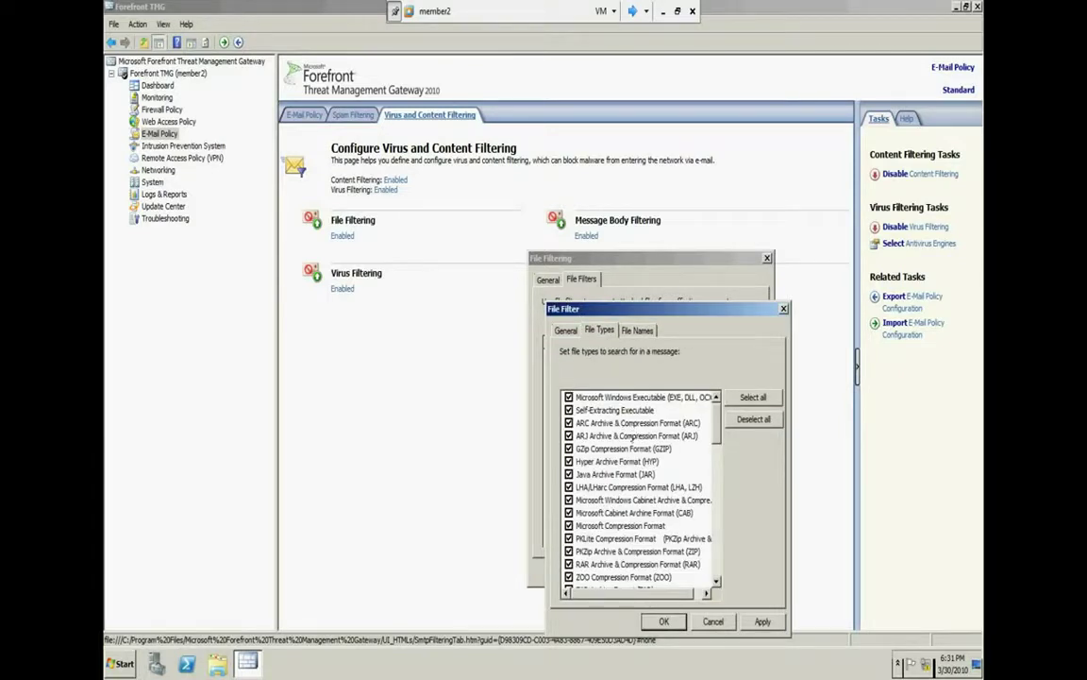
pyautogui.click(625, 330)
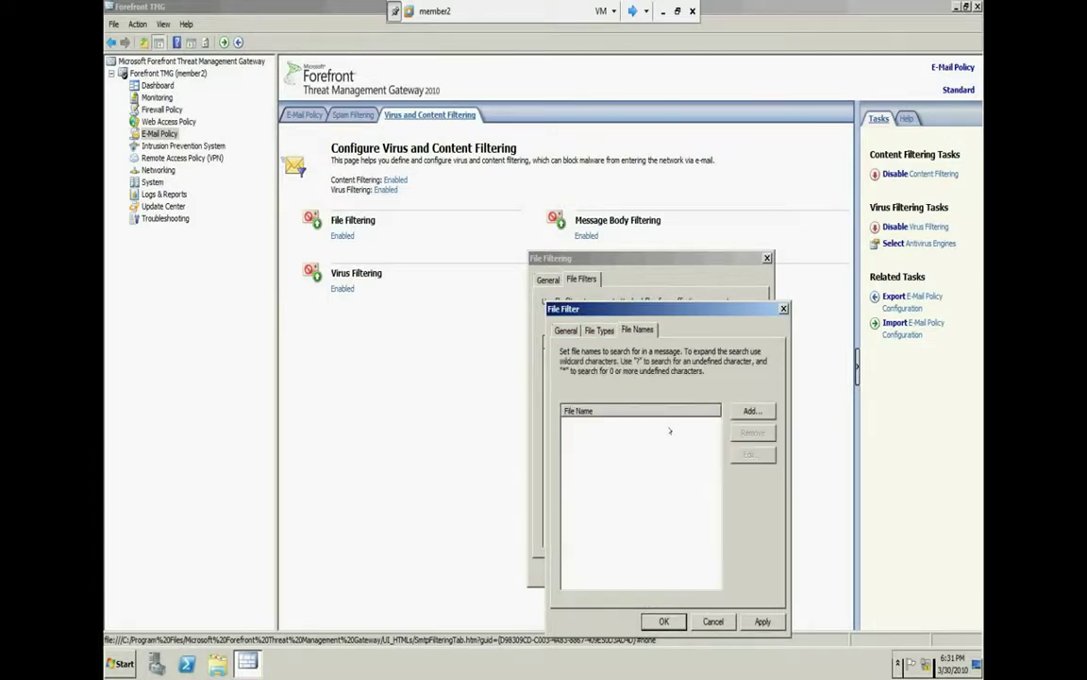
pyautogui.click(749, 411)
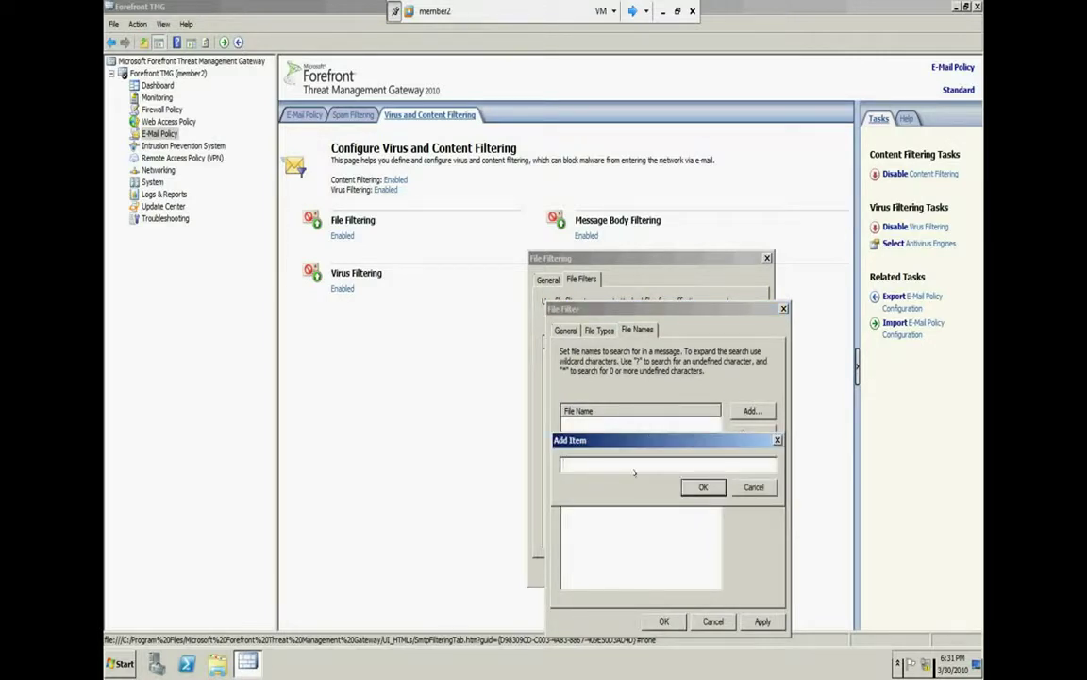
pyautogui.write('test')
pyautogui.click(698, 487)
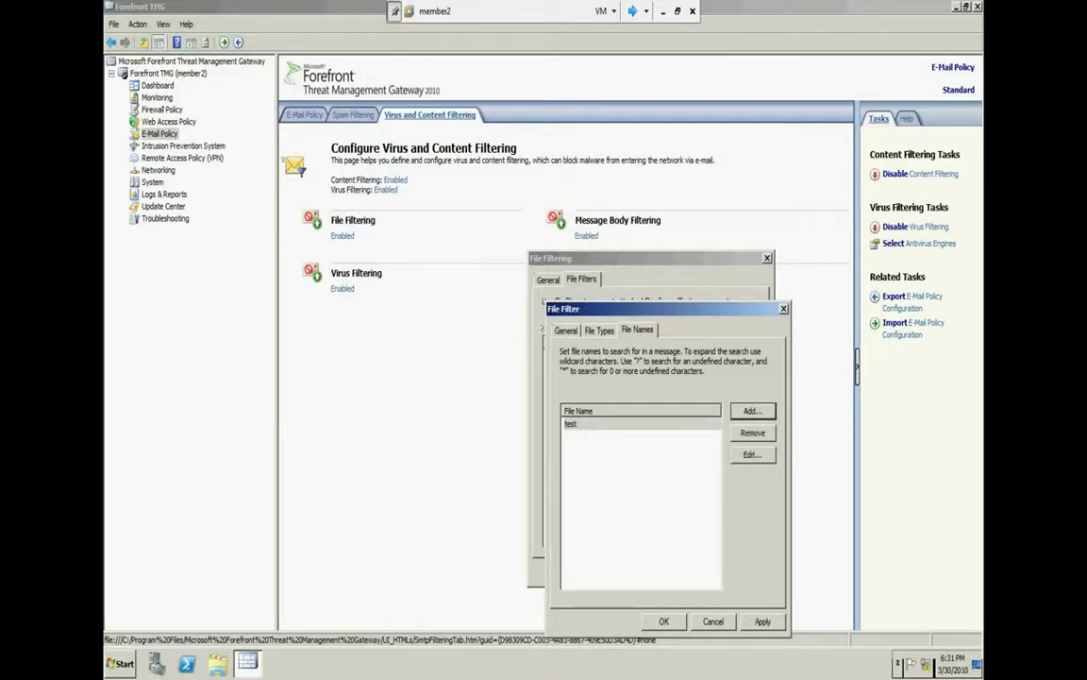
pyautogui.click(565, 329)
pyautogui.click(654, 483)
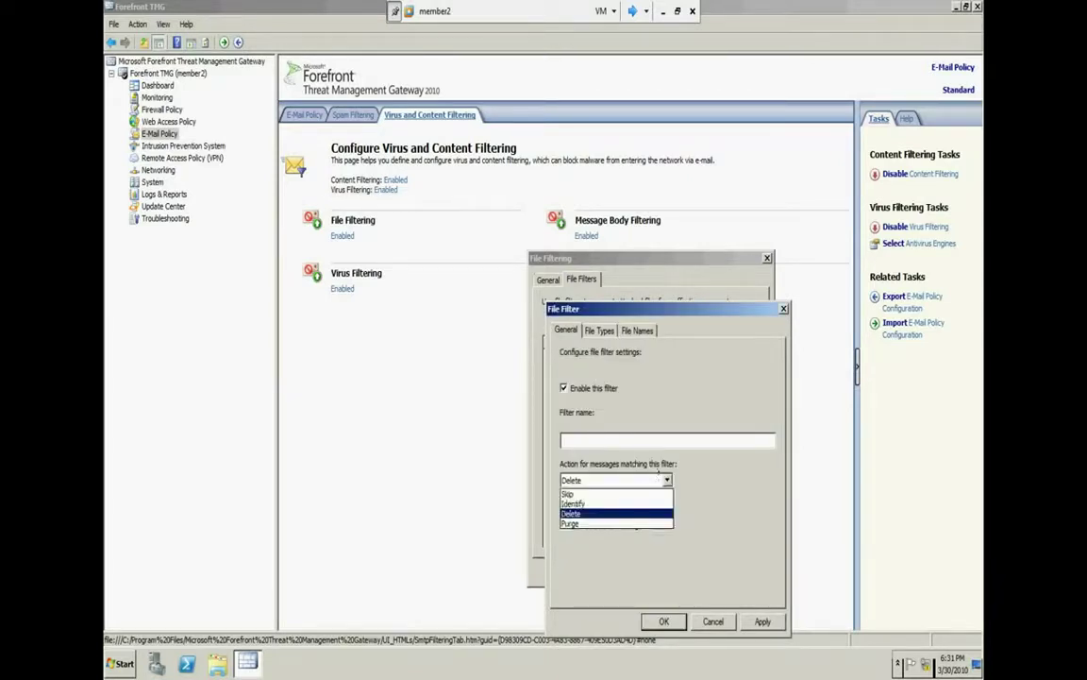
pyautogui.click(713, 623)
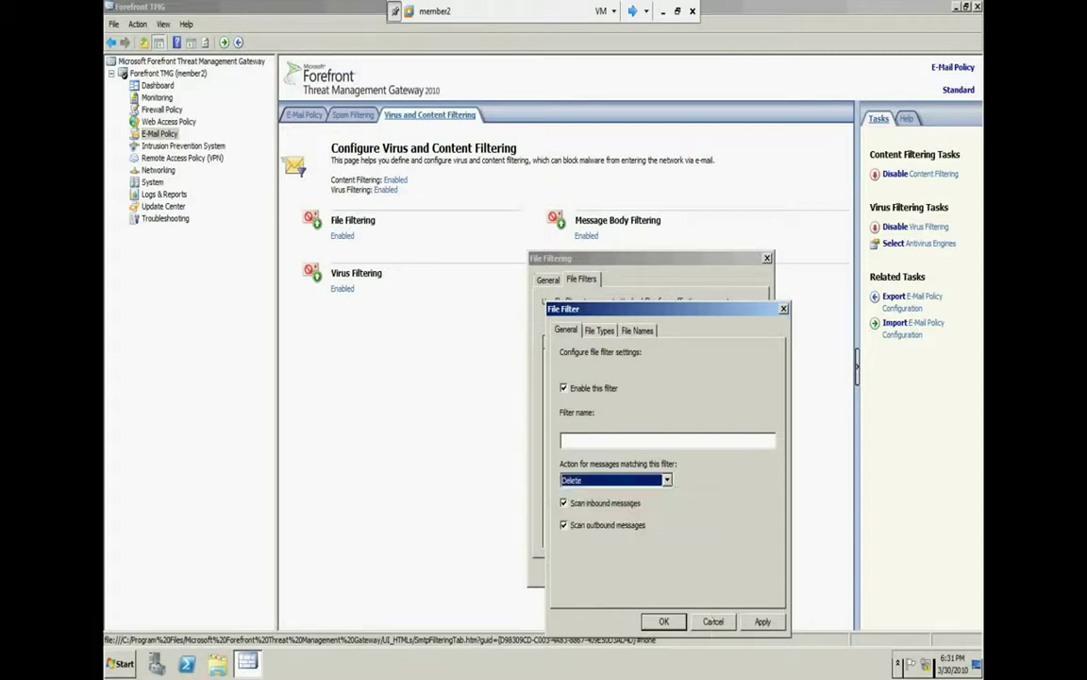
pyautogui.click(712, 621)
pyautogui.click(644, 572)
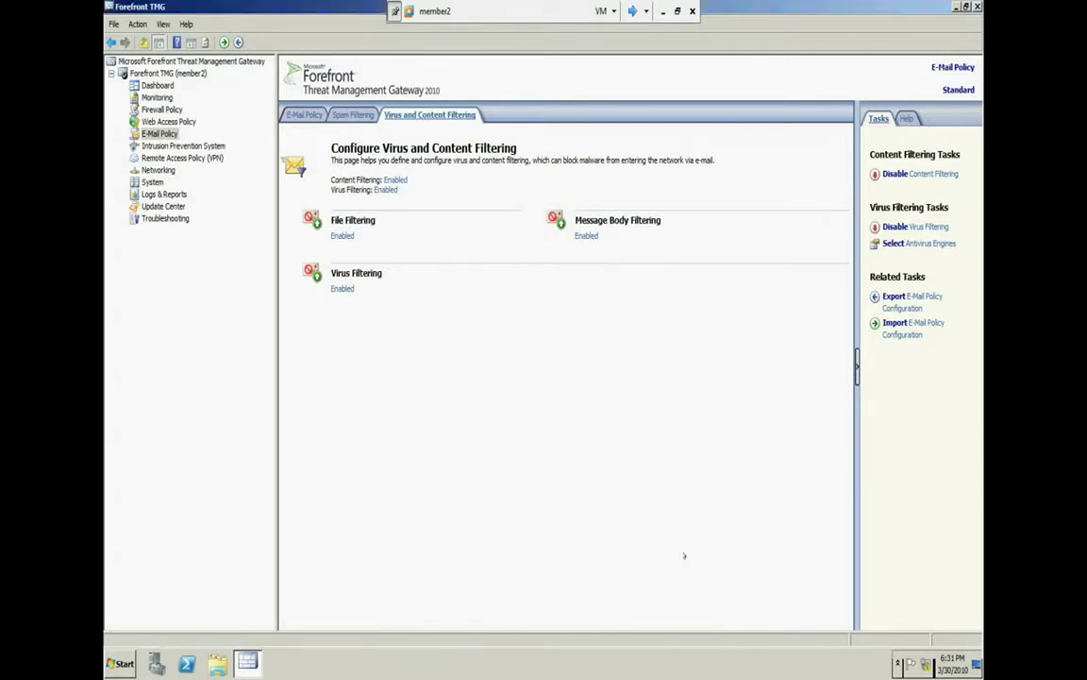
pyautogui.click(343, 289)
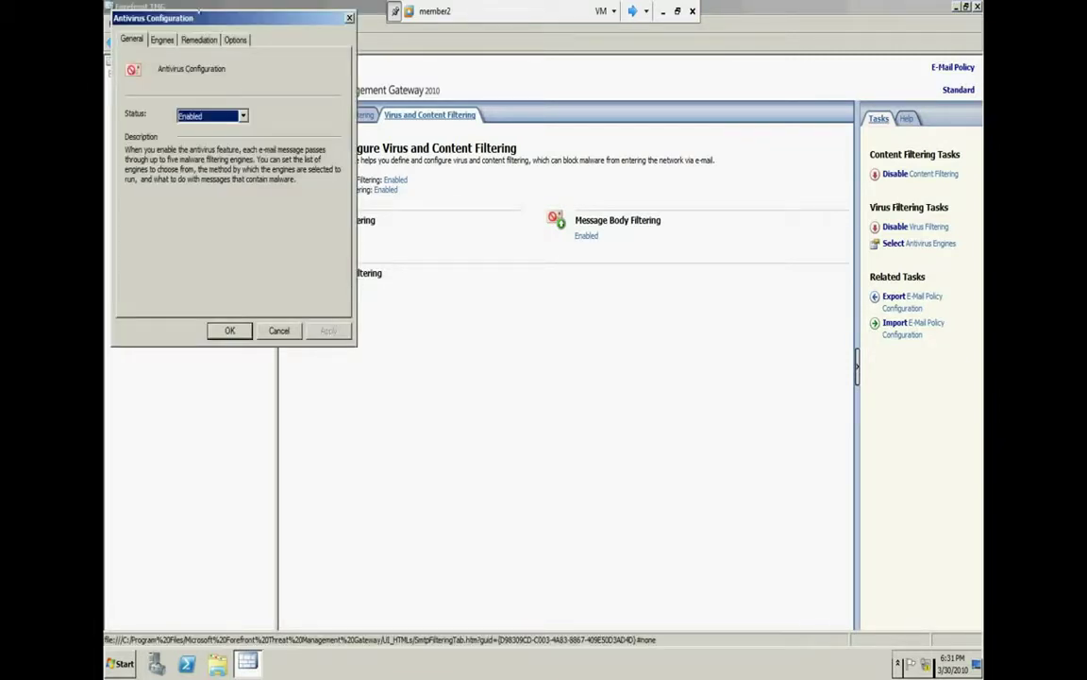
# Manually select Authentium, Kaspersky and Microsoft Antimalware engines, always scanning with all, then close
pyautogui.click(552, 267)
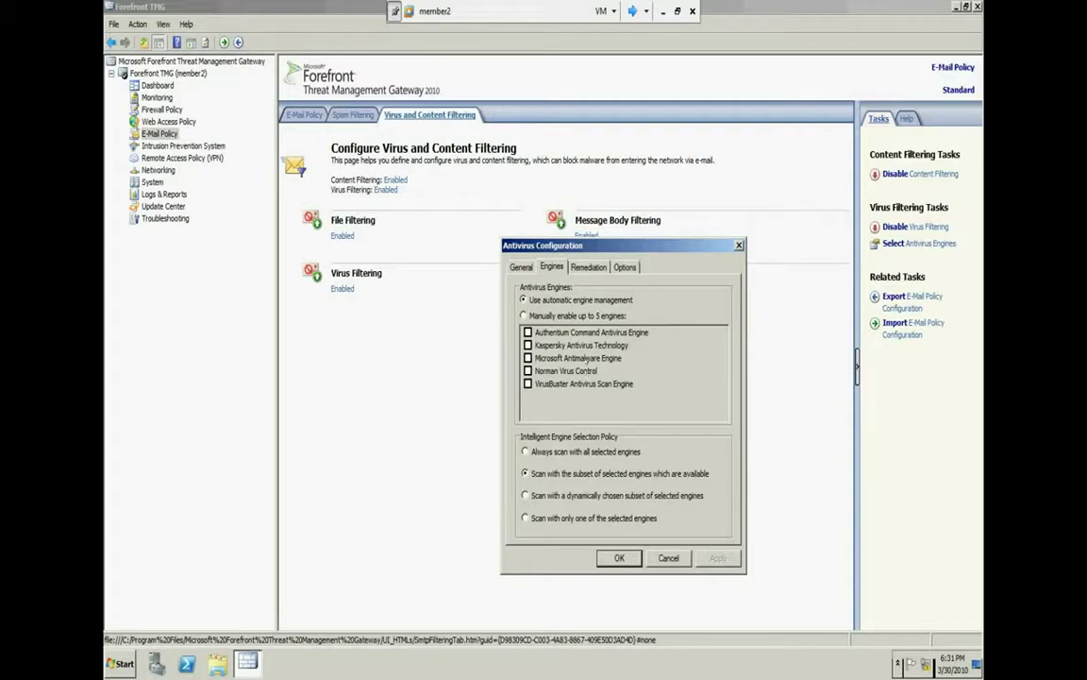
pyautogui.click(525, 315)
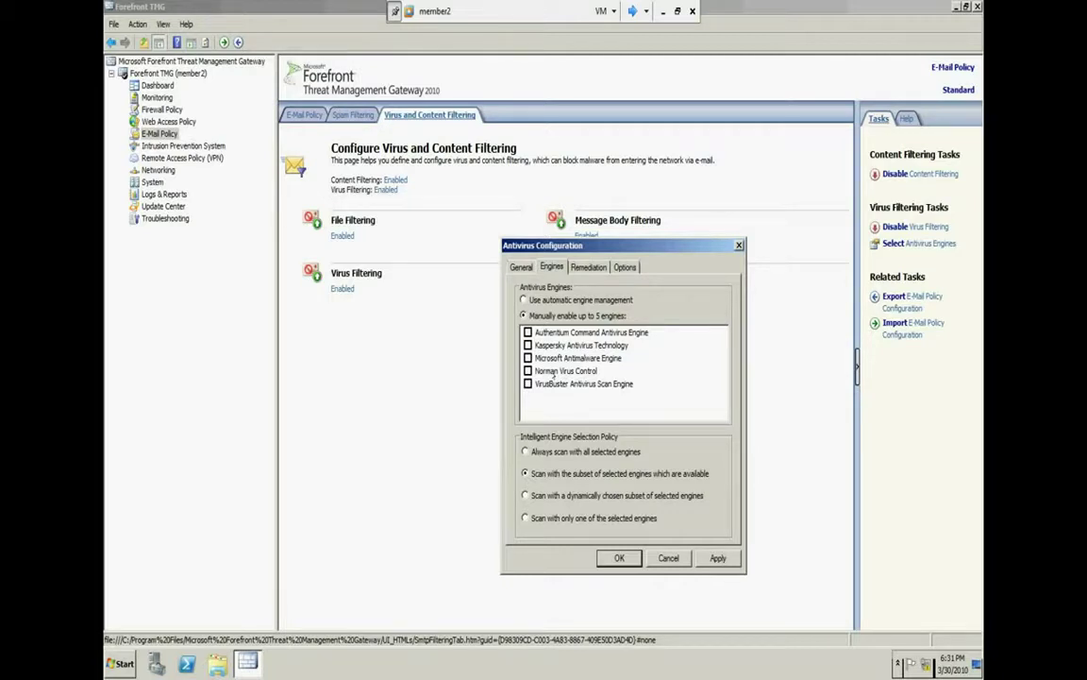
pyautogui.click(572, 299)
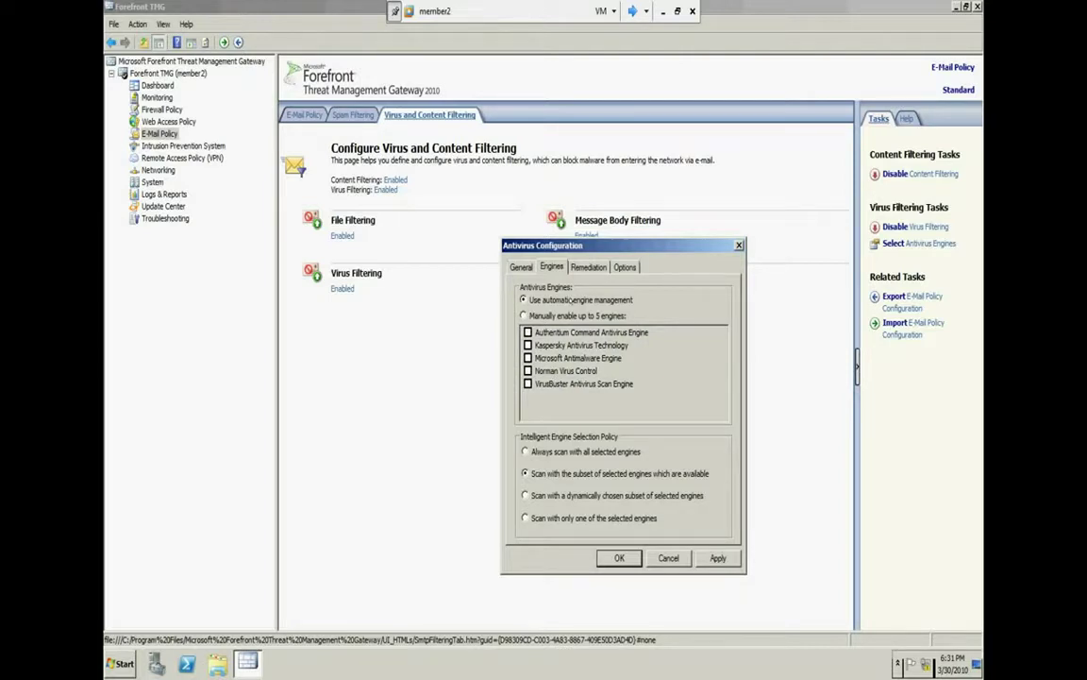
pyautogui.click(561, 316)
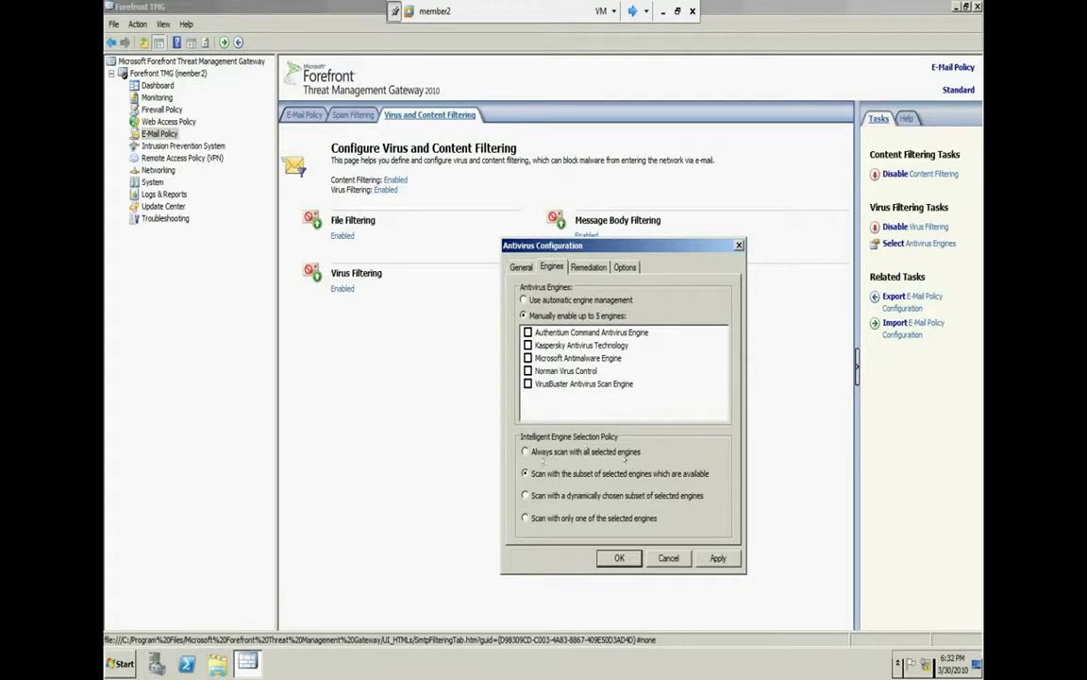
pyautogui.click(621, 451)
pyautogui.click(528, 332)
pyautogui.click(527, 345)
pyautogui.click(528, 358)
pyautogui.click(659, 559)
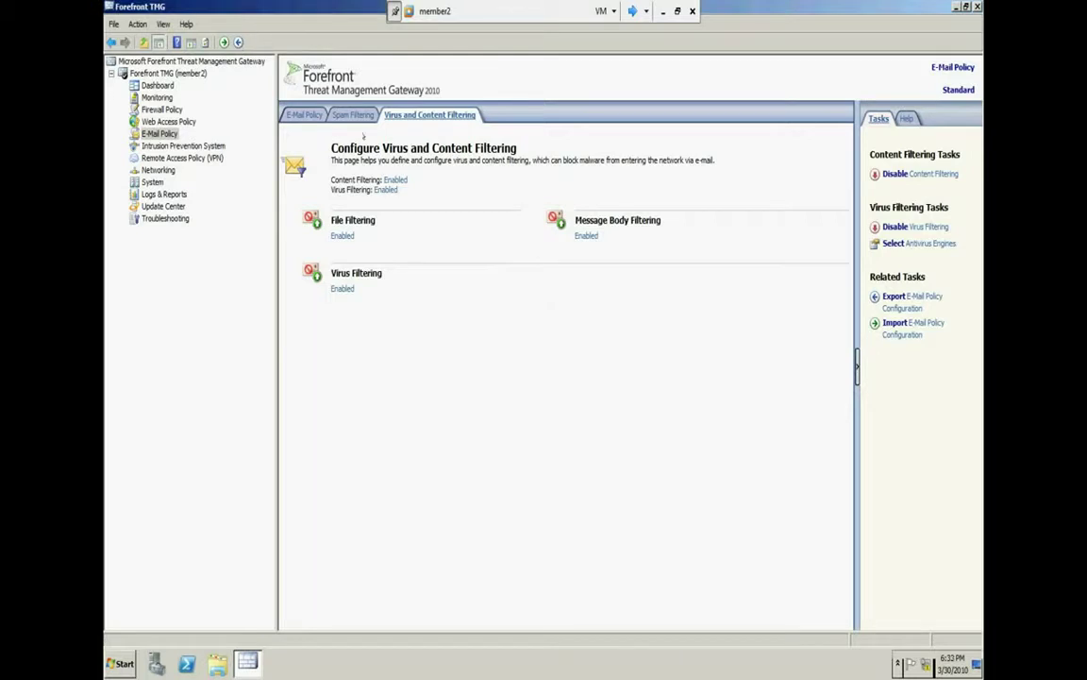
# Glance at the Spam Filtering tab, then open Virus Filtering's Antivirus Configuration
pyautogui.click(354, 116)
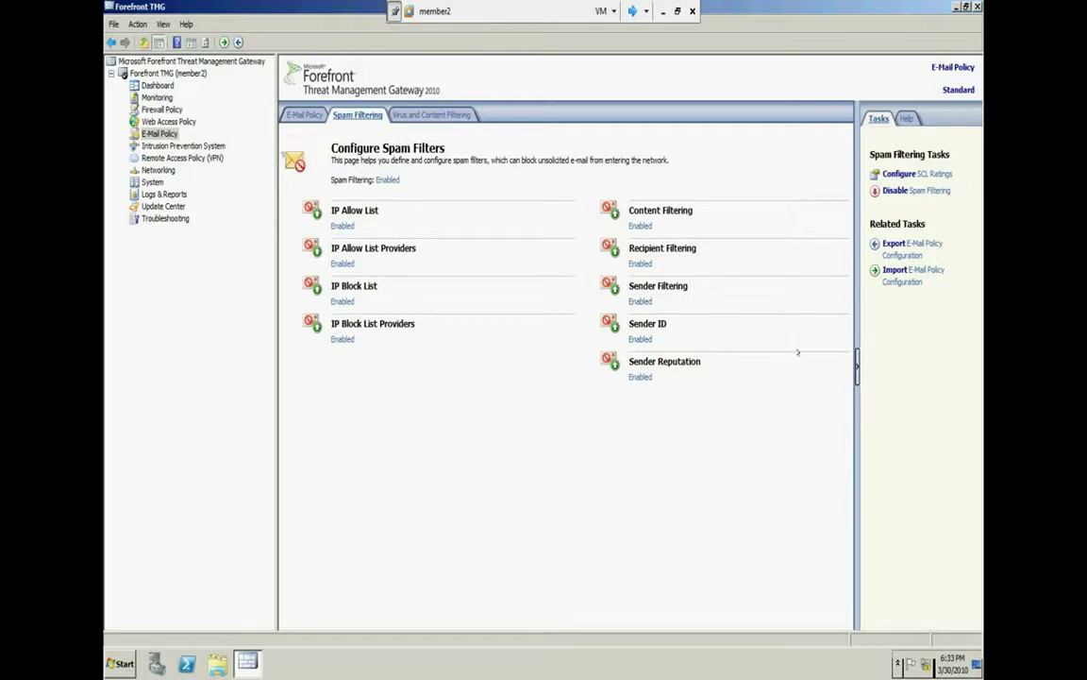
pyautogui.click(432, 115)
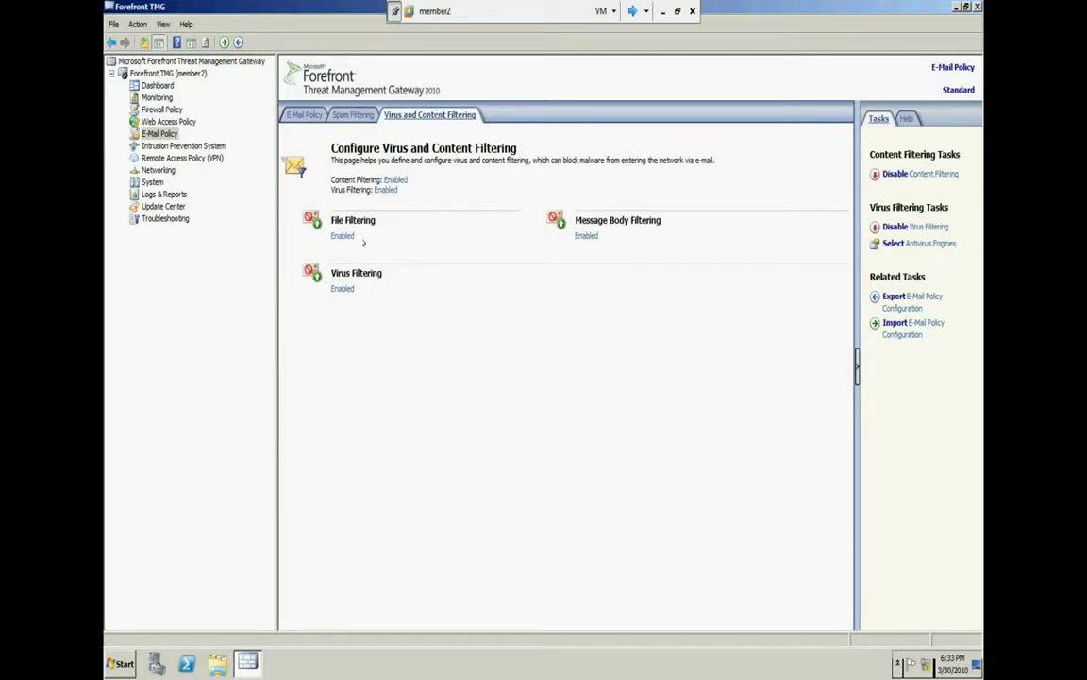
pyautogui.click(342, 273)
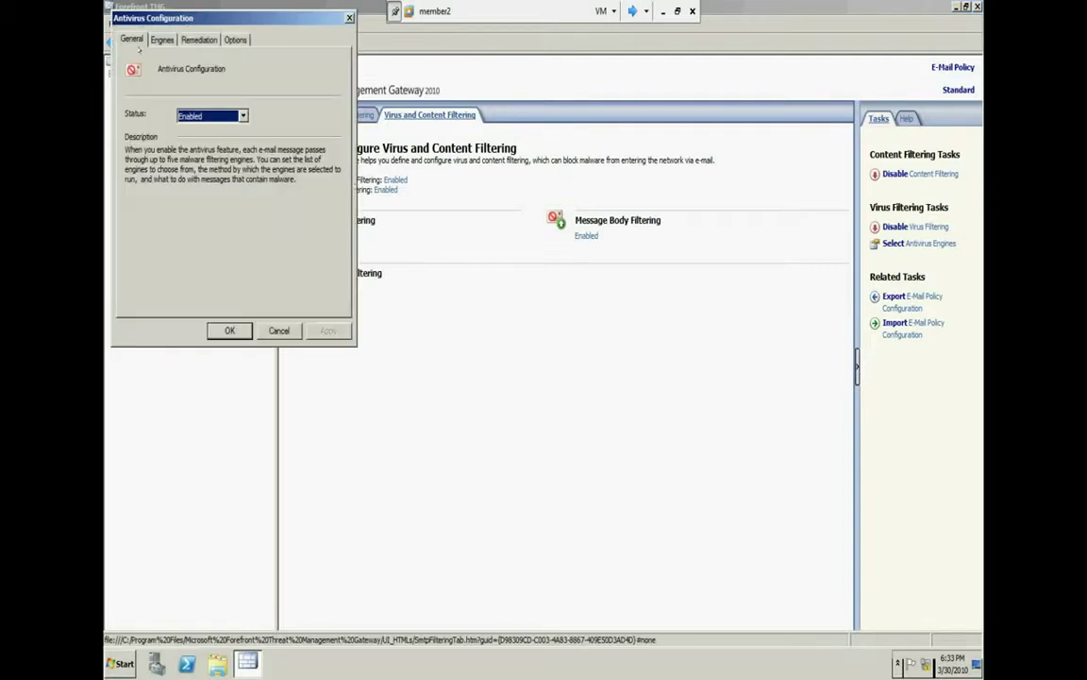
# Manually enable the Authentium, Kaspersky and Microsoft Antimalware engines on the Engines tab
pyautogui.click(162, 40)
pyautogui.moveTo(170, 18); pyautogui.dragTo(499, 206)
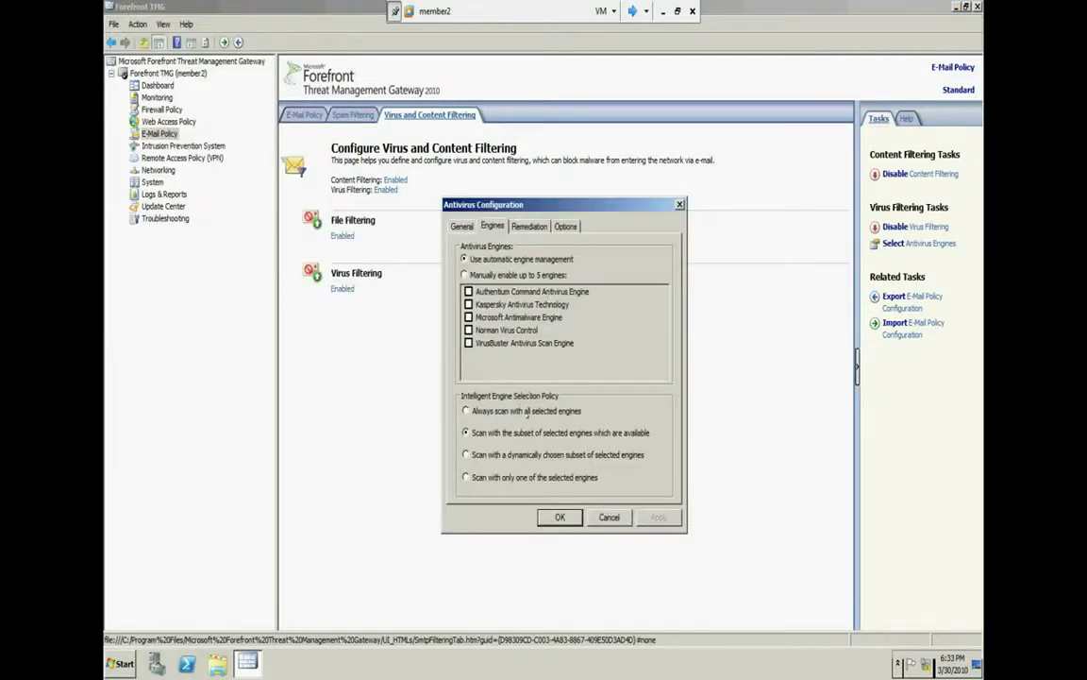
pyautogui.click(524, 415)
pyautogui.click(491, 275)
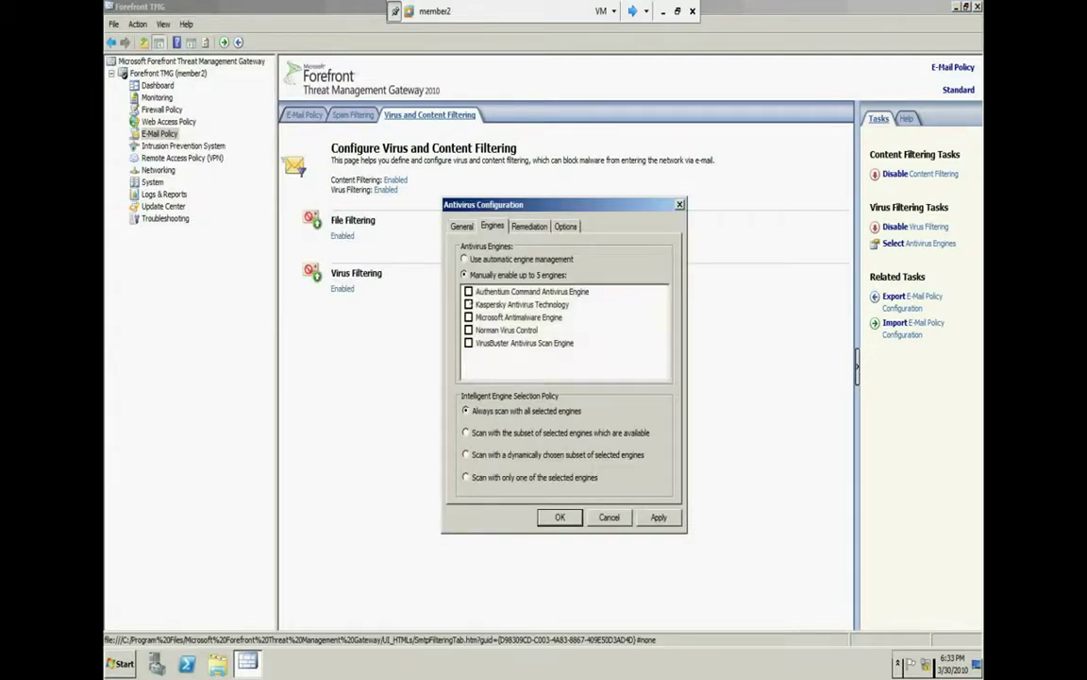
pyautogui.click(468, 292)
pyautogui.click(469, 304)
pyautogui.click(468, 317)
# Try the engine scan policies: available subset, dynamically chosen subset, and all selected engines
pyautogui.click(499, 432)
pyautogui.click(466, 454)
pyautogui.click(493, 411)
pyautogui.click(506, 432)
# Scan with one engine, reduce the selection to Authentium, then try automatic engine management
pyautogui.click(467, 477)
pyautogui.click(494, 317)
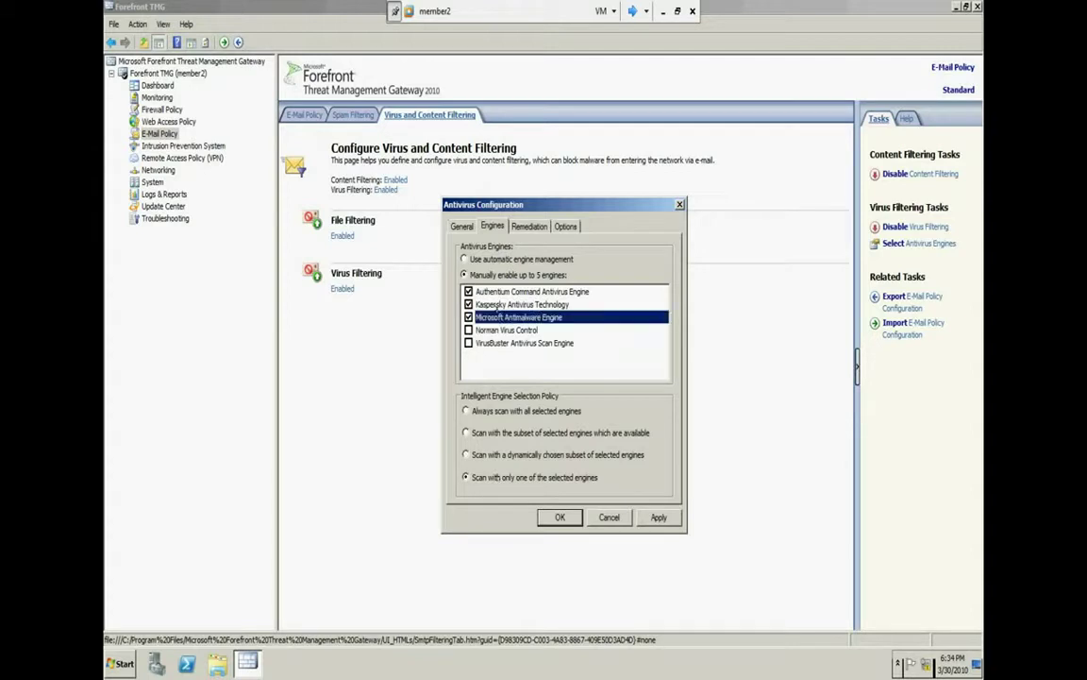
pyautogui.click(496, 304)
pyautogui.click(505, 292)
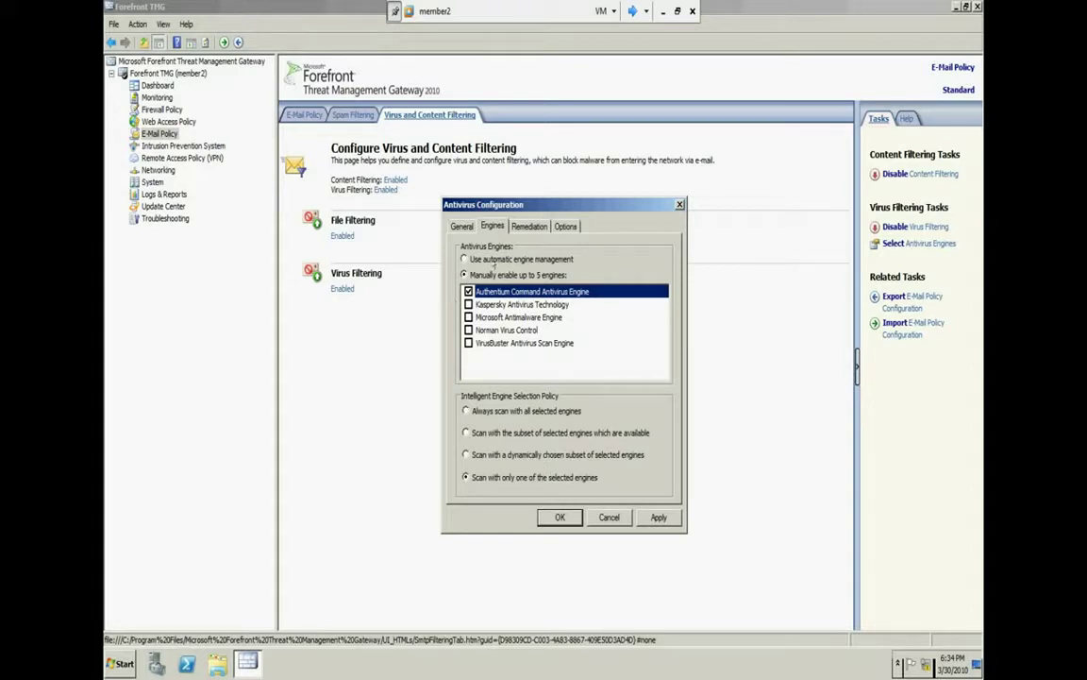
pyautogui.click(516, 259)
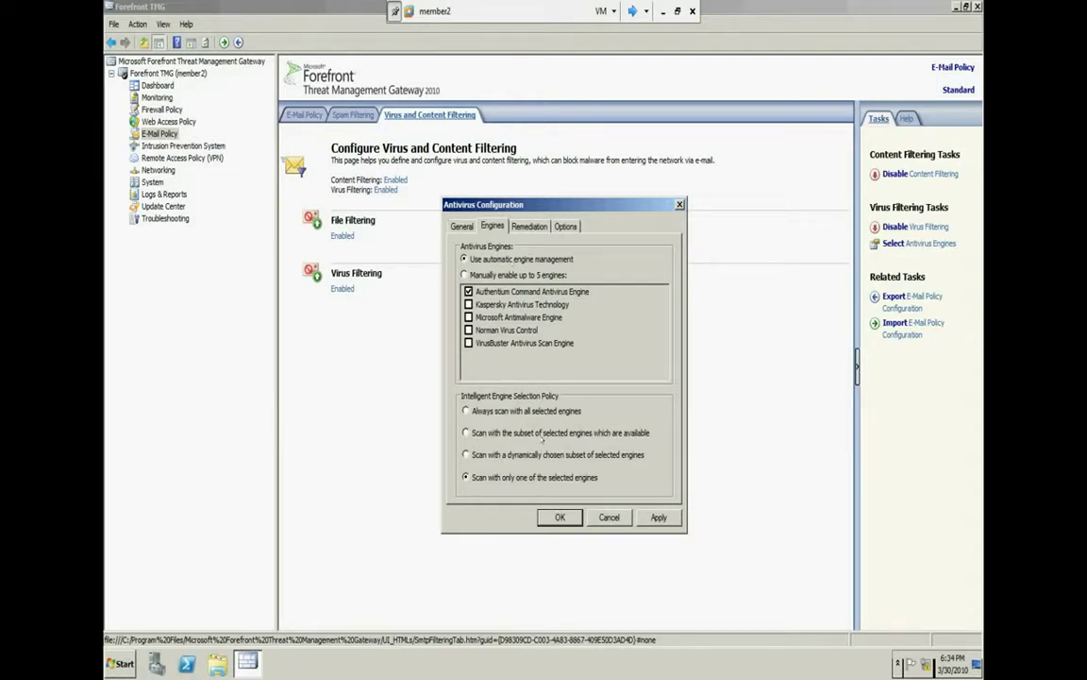
# Scan with the available subset and manually enable Kaspersky, Microsoft Antimalware, Norman and VirusBuster
pyautogui.click(465, 432)
pyautogui.click(485, 274)
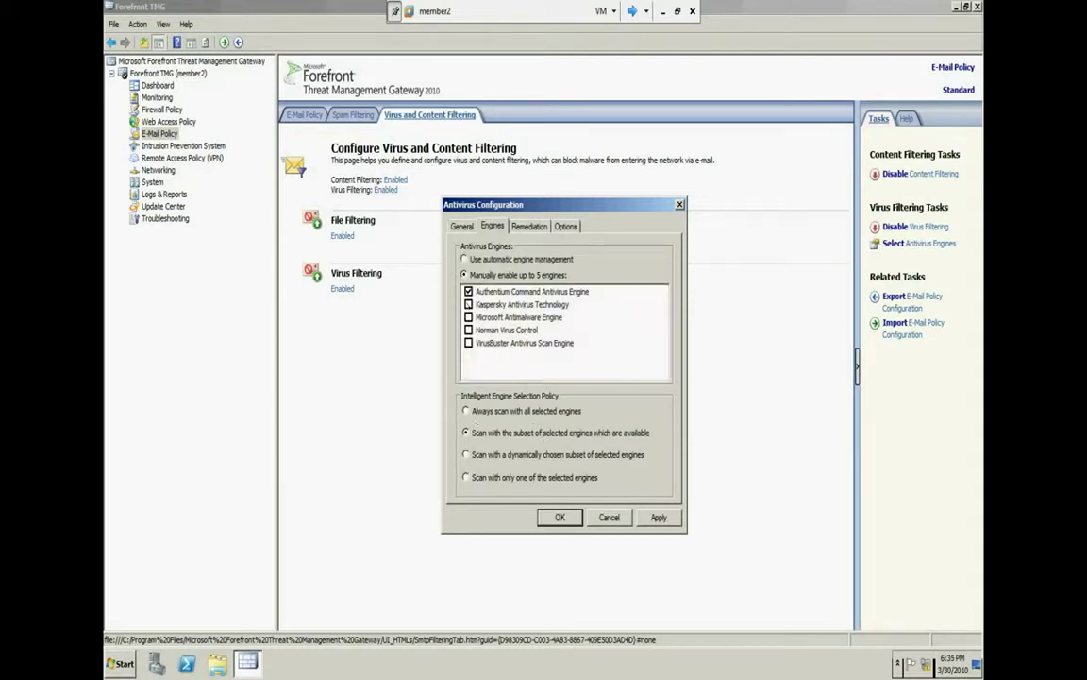
pyautogui.click(469, 304)
pyautogui.click(469, 317)
pyautogui.click(469, 330)
pyautogui.click(469, 342)
pyautogui.click(535, 228)
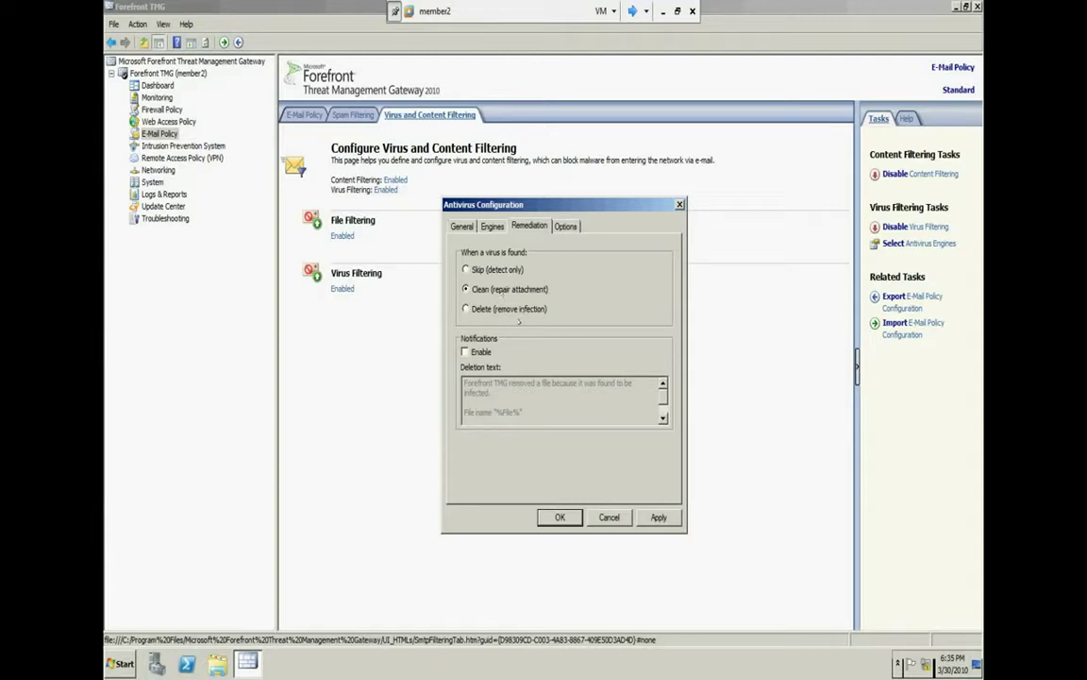
# Set remediation to Delete (remove infection), enable notifications, and empty the deletion text box
pyautogui.click(500, 310)
pyautogui.click(465, 352)
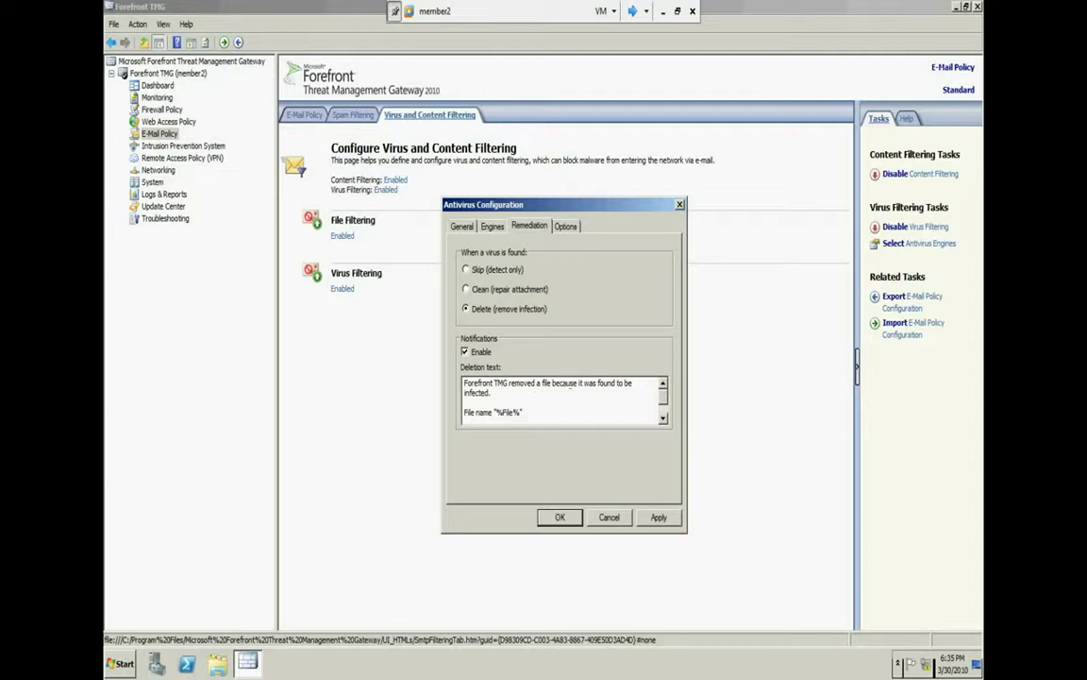
pyautogui.moveTo(493, 393); pyautogui.dragTo(463, 382)
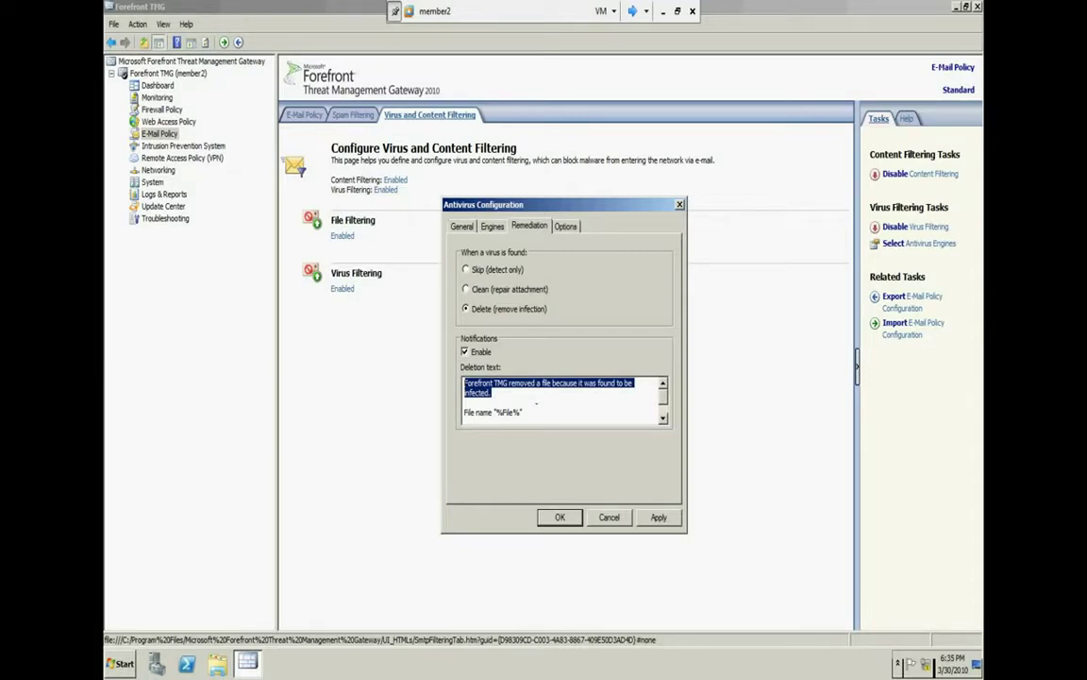
pyautogui.moveTo(532, 412); pyautogui.dragTo(525, 413)
pyautogui.press('Delete')
pyautogui.hotkey('ctrl', 'a')
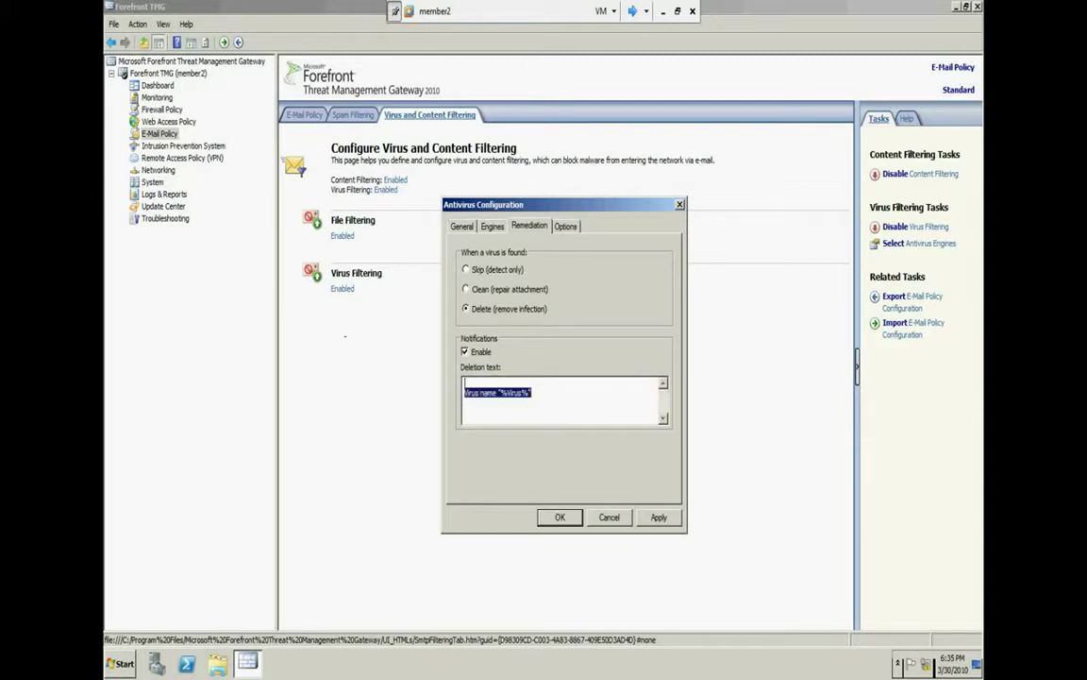
pyautogui.press('Delete')
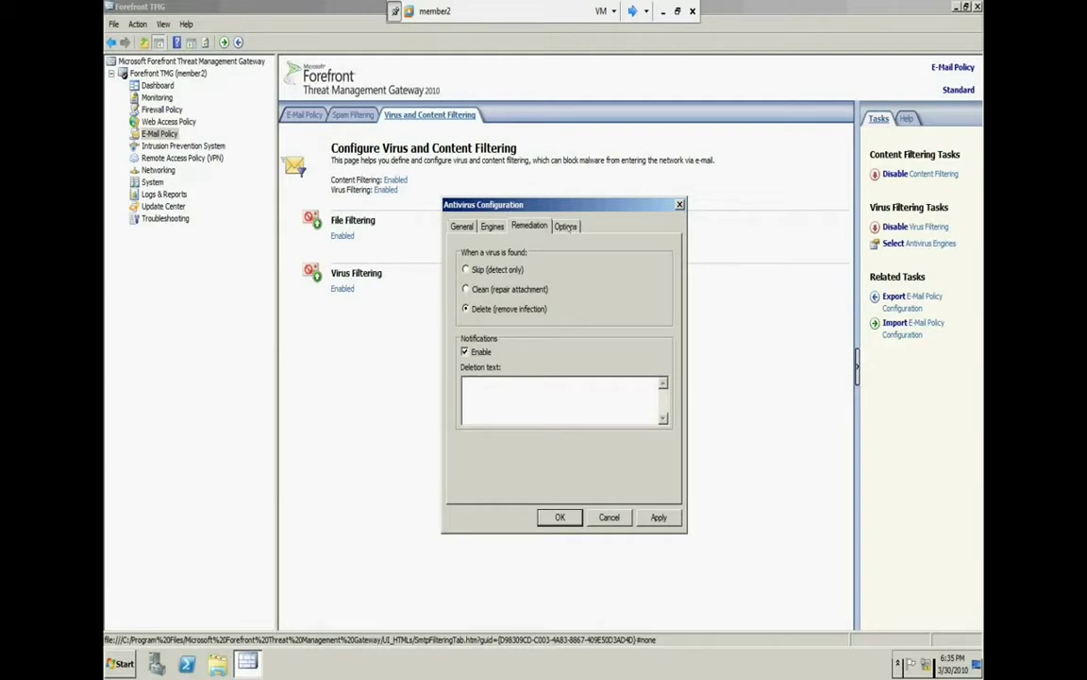
pyautogui.click(566, 226)
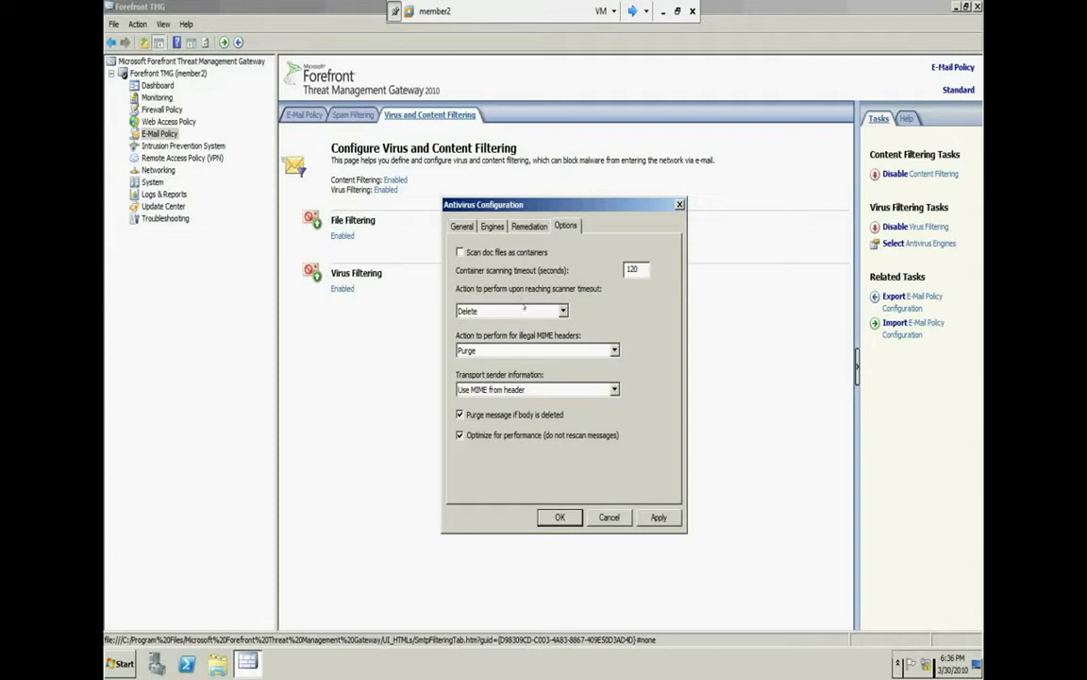
# Set the scanner timeout action to Ignore, keep Purge for illegal MIME headers, then cancel
pyautogui.click(542, 309)
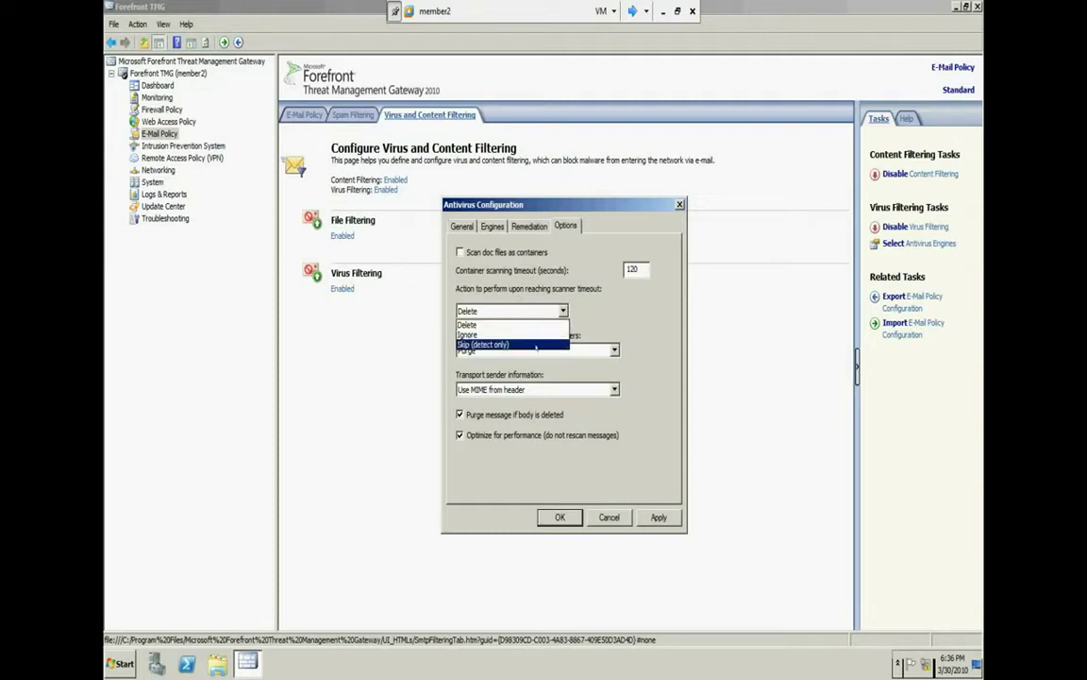
pyautogui.click(527, 346)
pyautogui.click(525, 315)
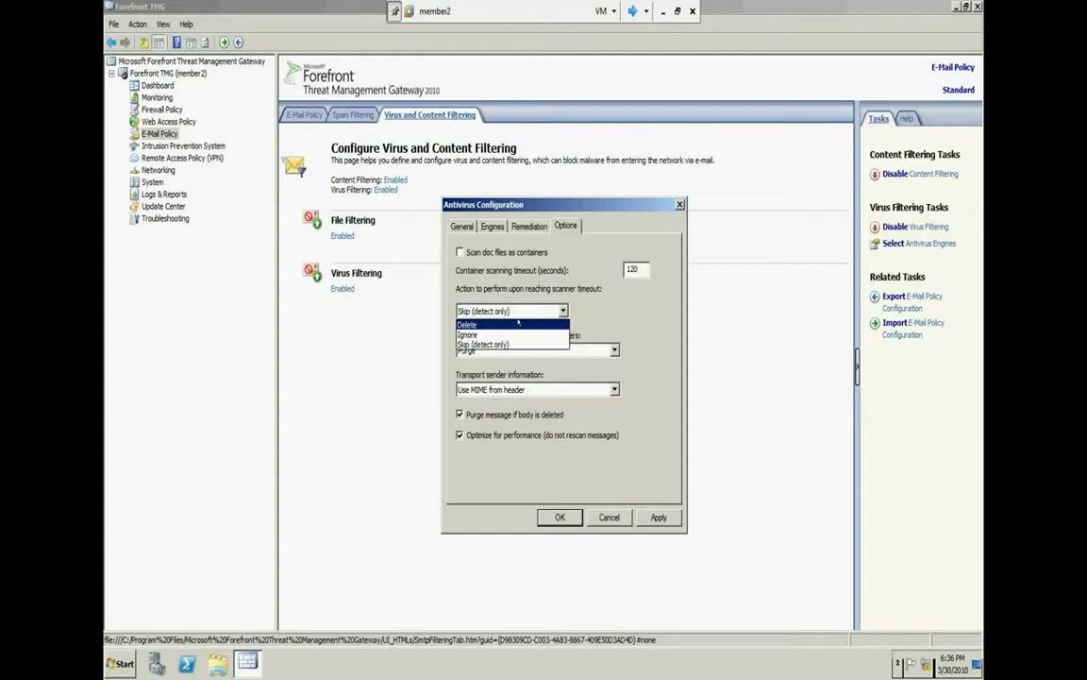
pyautogui.click(502, 333)
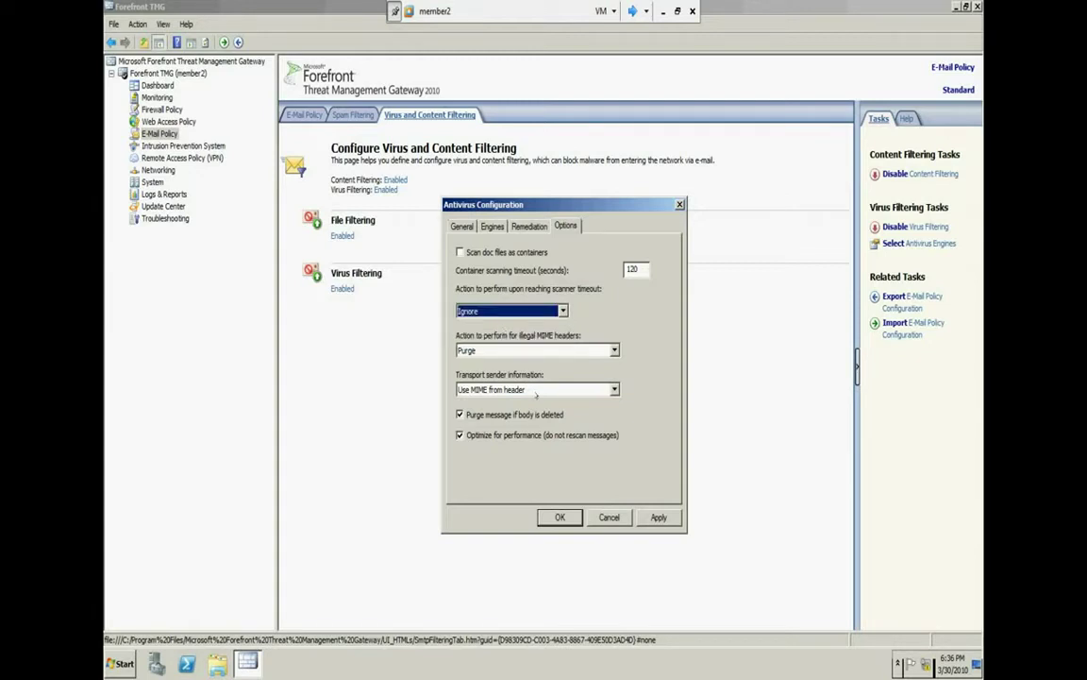
pyautogui.click(543, 350)
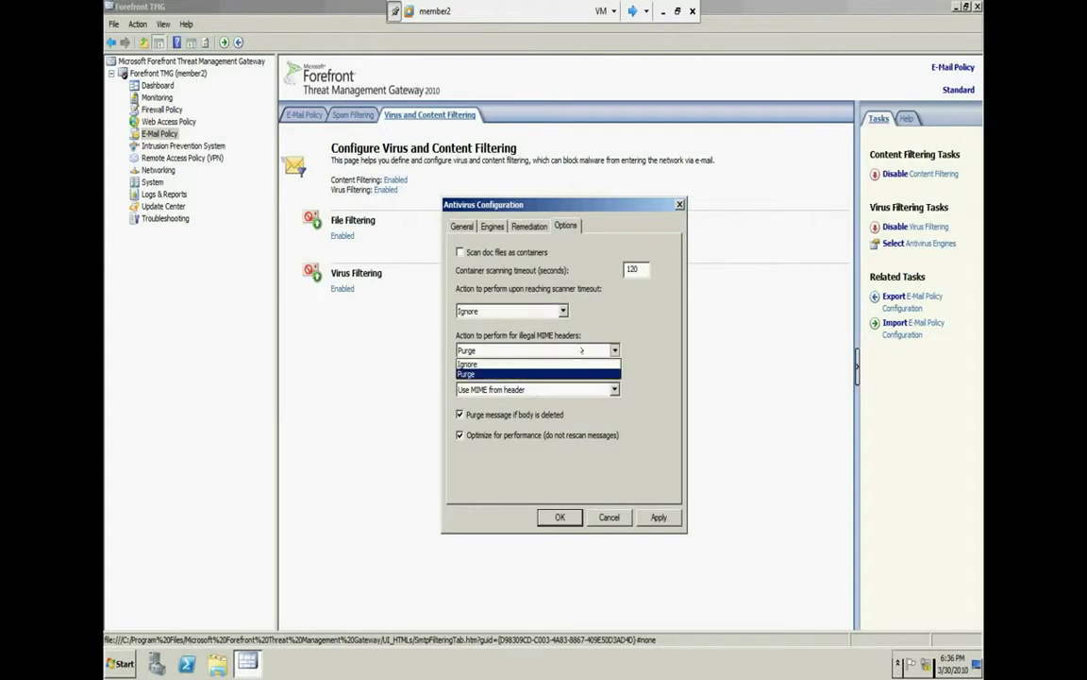
pyautogui.click(490, 370)
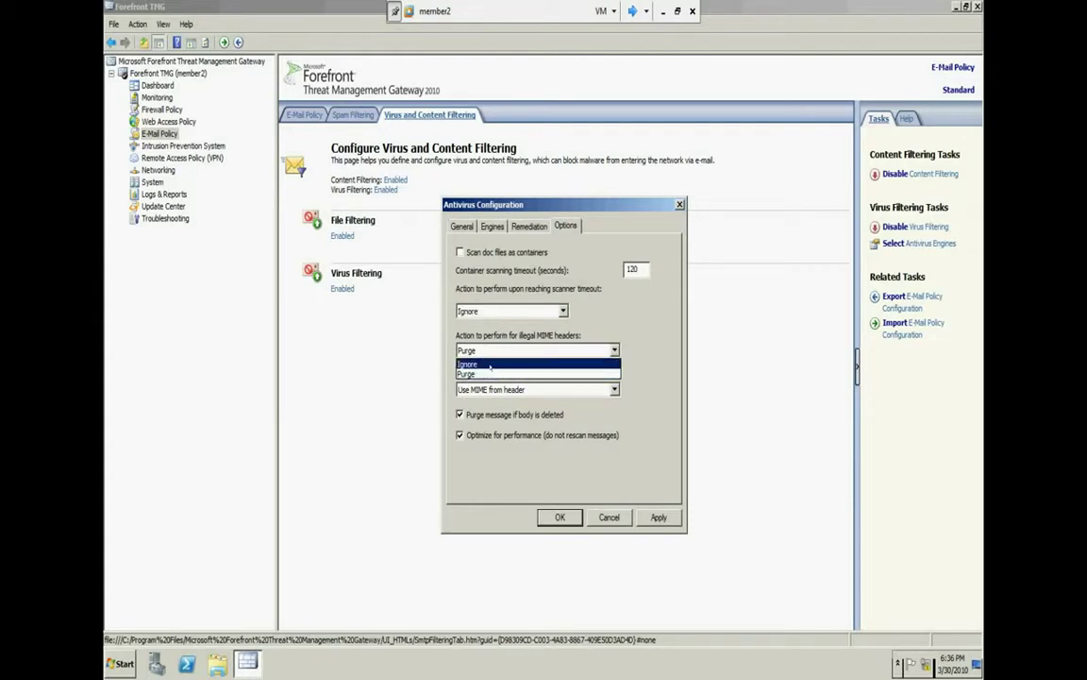
pyautogui.click(551, 348)
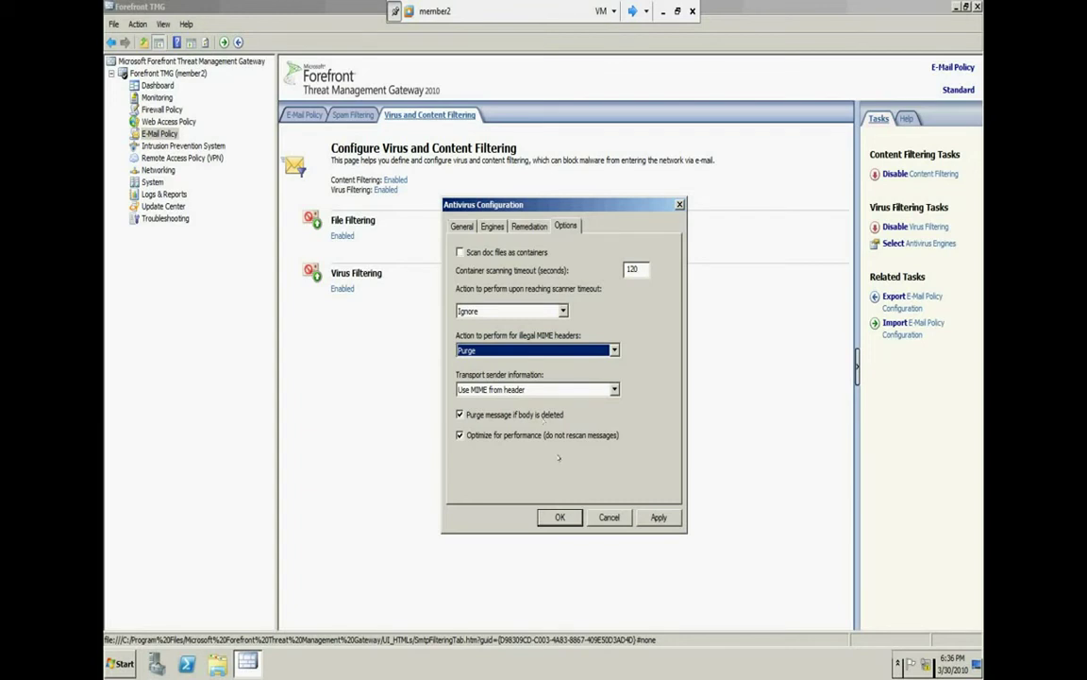
pyautogui.click(609, 517)
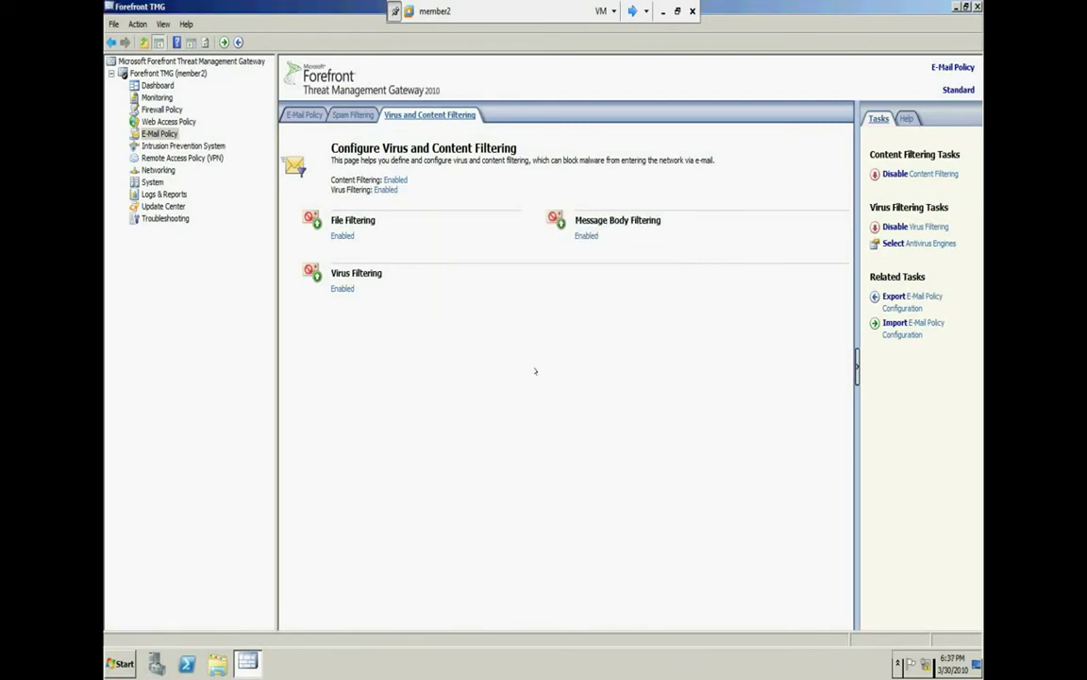
# Return to the E-Mail Policy overview in Forefront TMG and minimize the virtual machine window
pyautogui.click(300, 115)
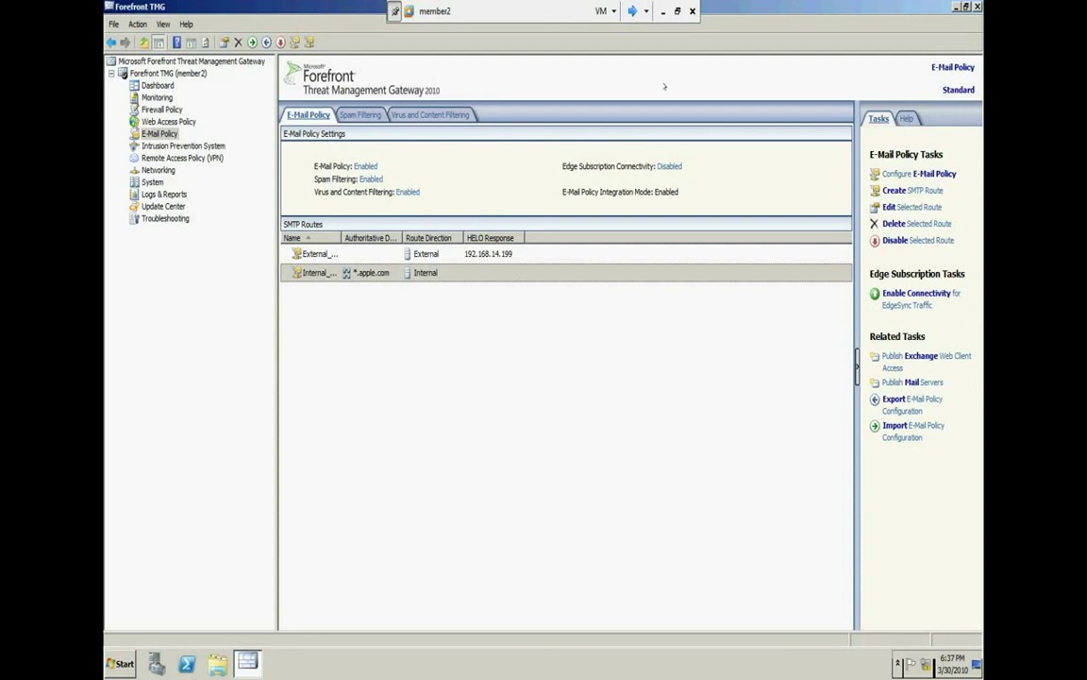
pyautogui.click(665, 11)
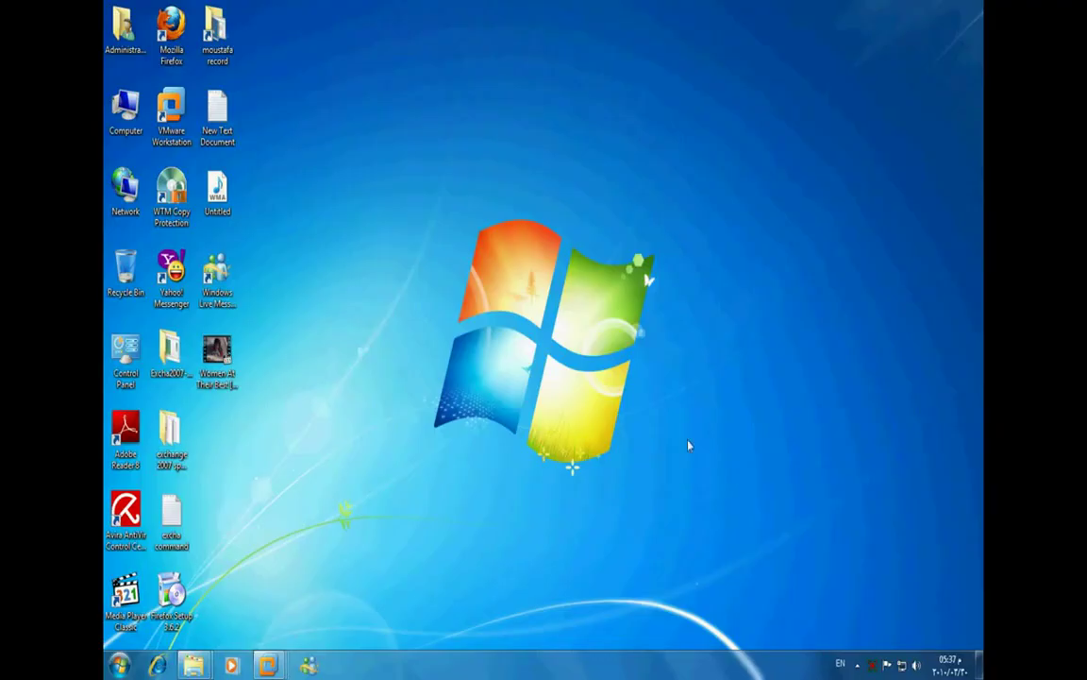